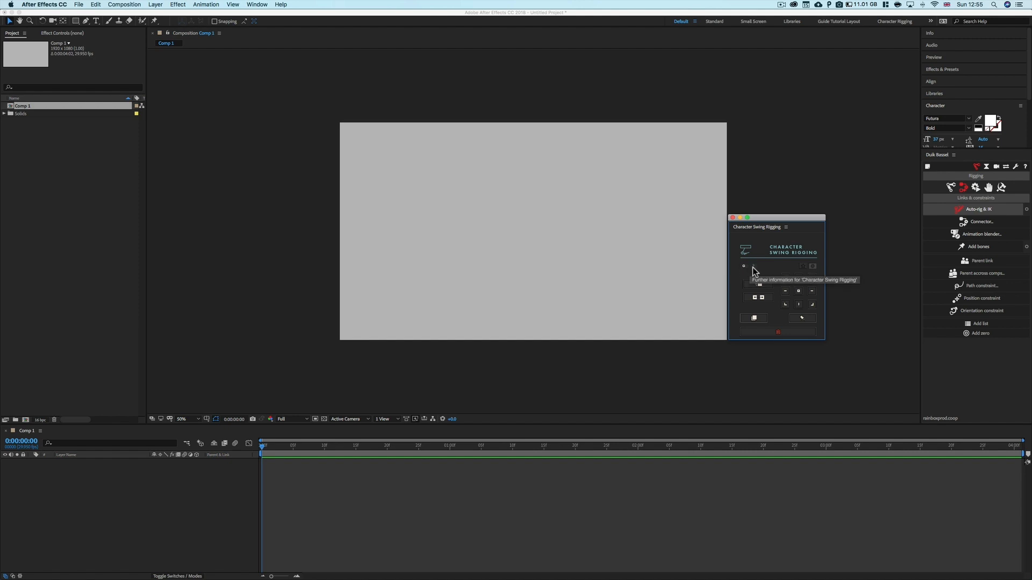
Open the Character Swing Rigging settings and drag the controller size slider back and forth
click(745, 267)
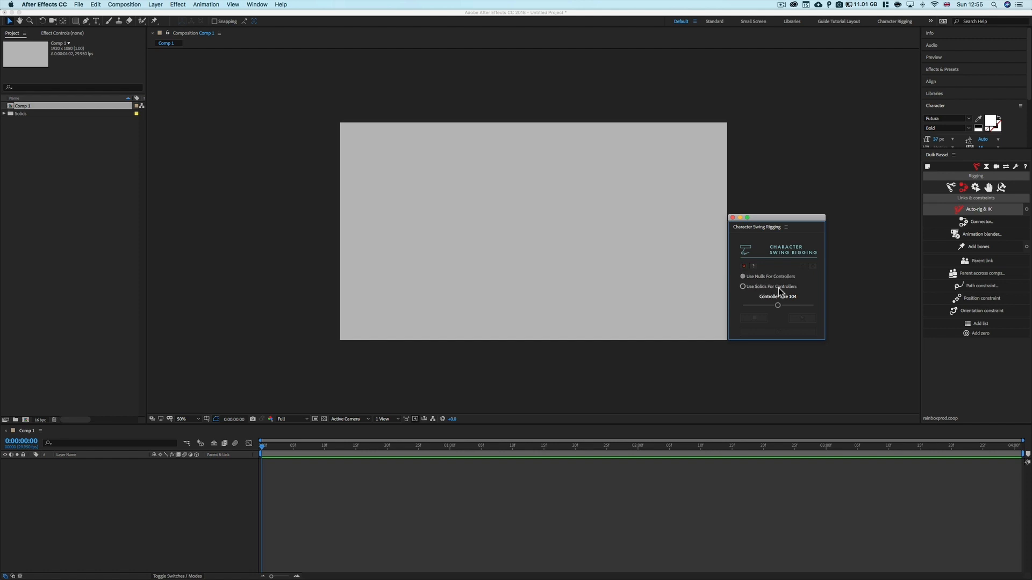
drag(775, 305, 741, 305)
drag(760, 305, 776, 305)
click(746, 265)
Open the Character Swing Rigging guide and read through its overview of the panel's features
click(754, 266)
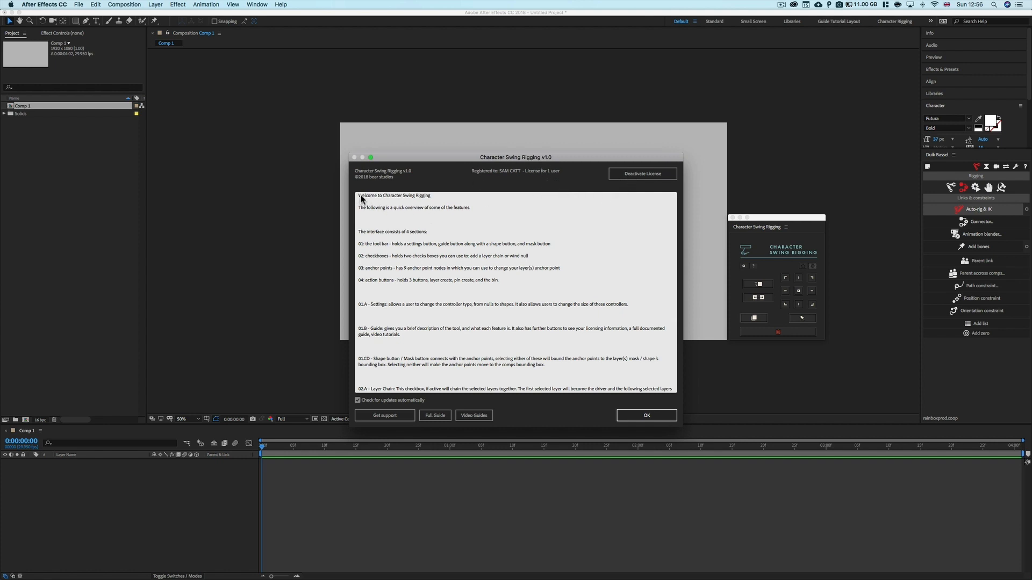
drag(358, 195, 490, 349)
click(490, 349)
scroll(449, 289, down, 5)
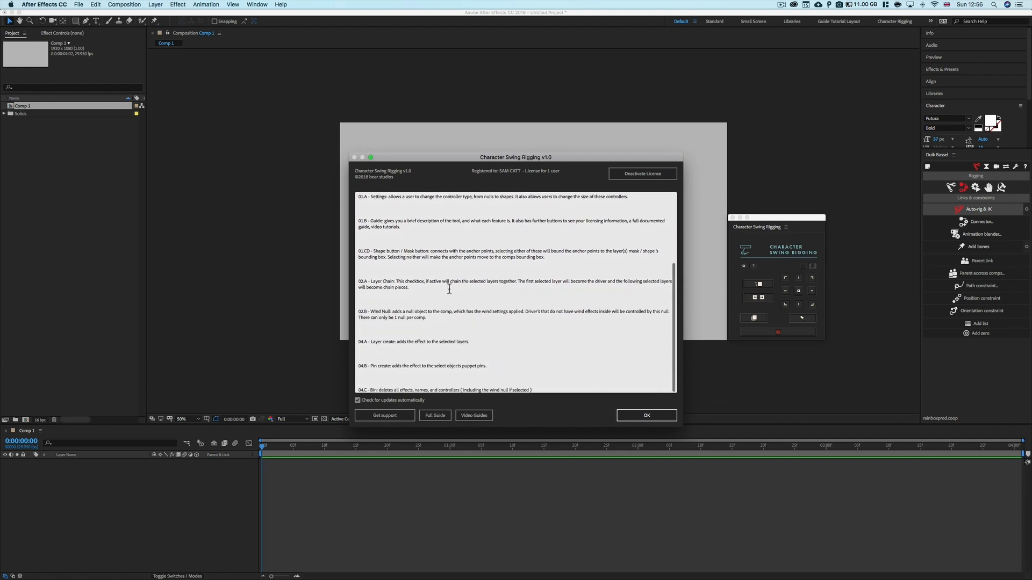
scroll(449, 289, up, 5)
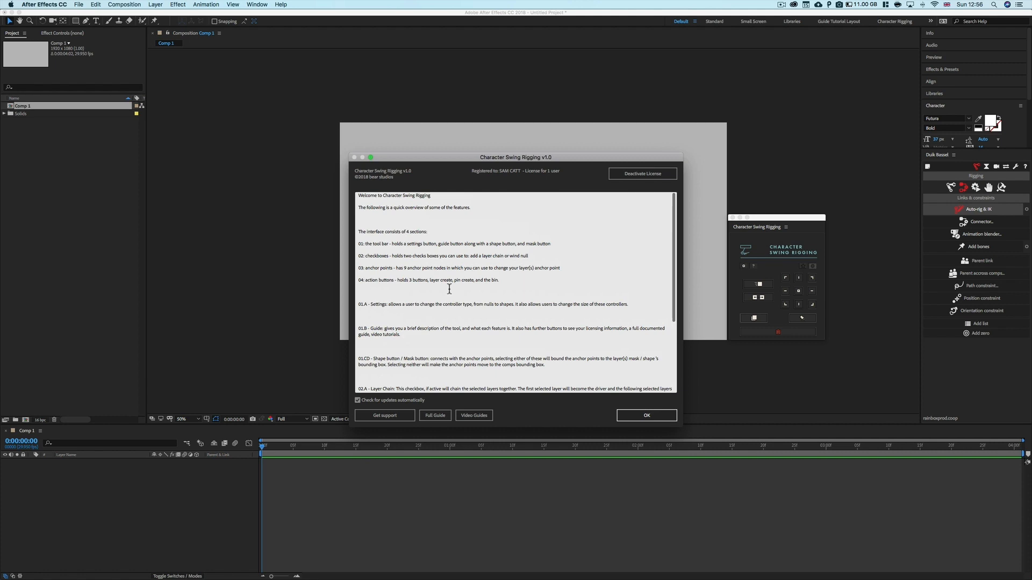
drag(425, 281, 479, 280)
click(491, 280)
scroll(458, 318, down, 5)
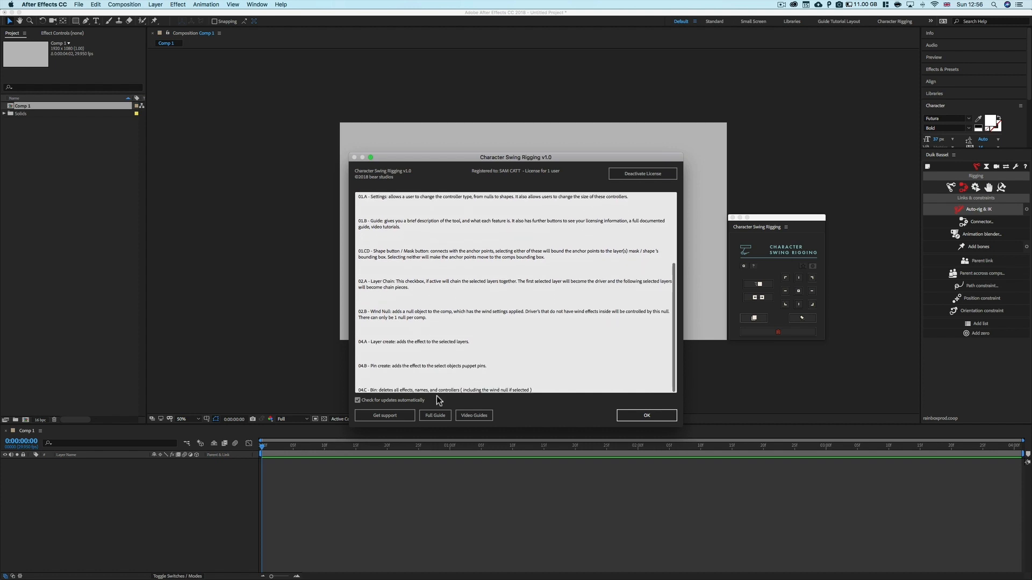
drag(434, 366, 372, 305)
click(393, 312)
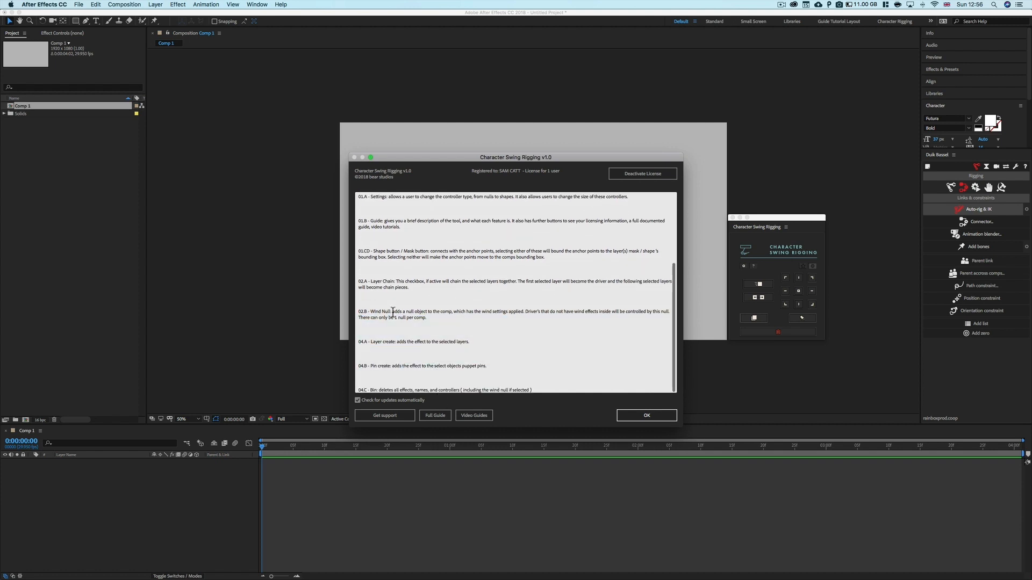
Browse the full online guide's pages by thumbnail, then close the browser and the guide dialog
click(441, 415)
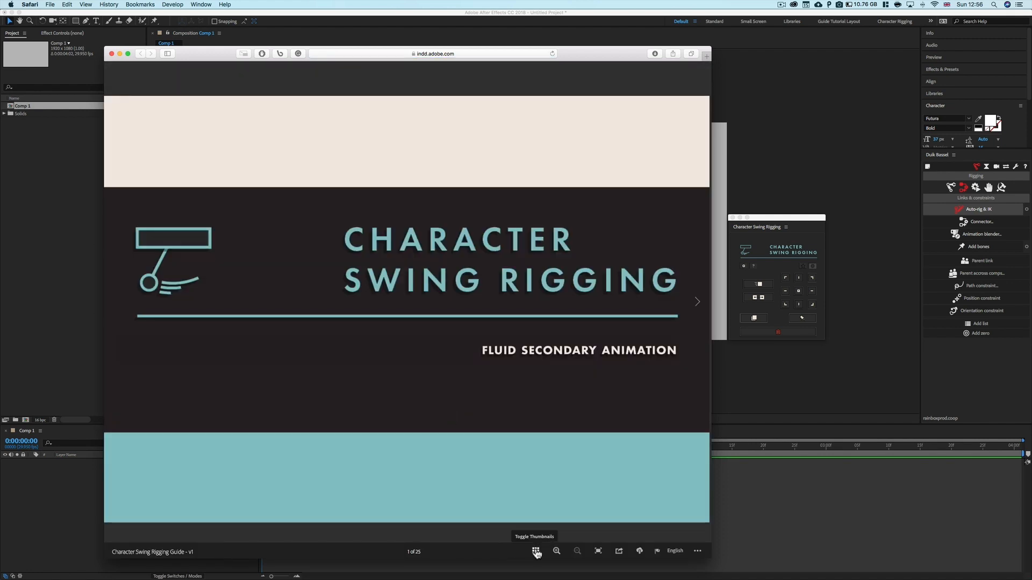
click(536, 552)
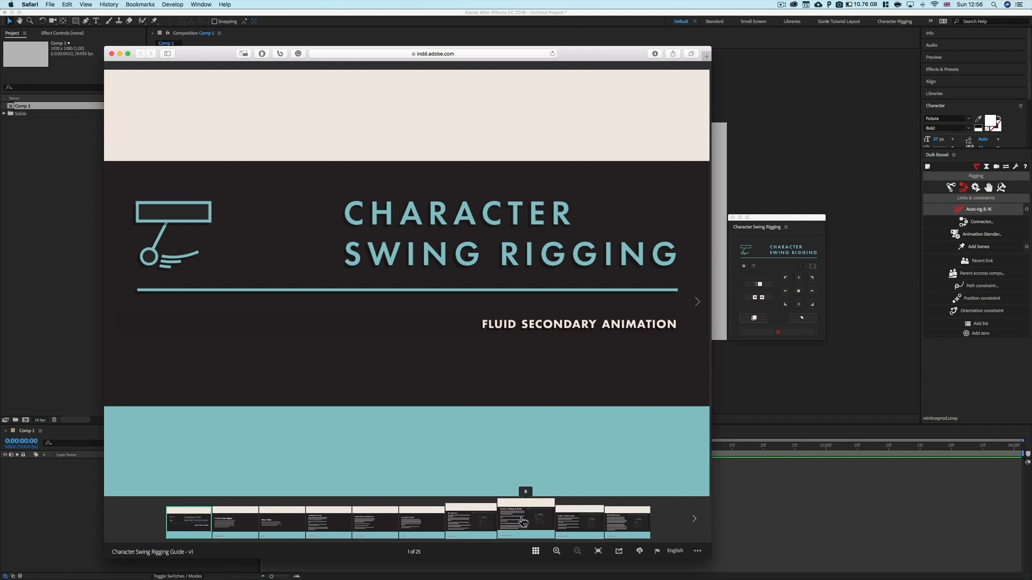
click(524, 522)
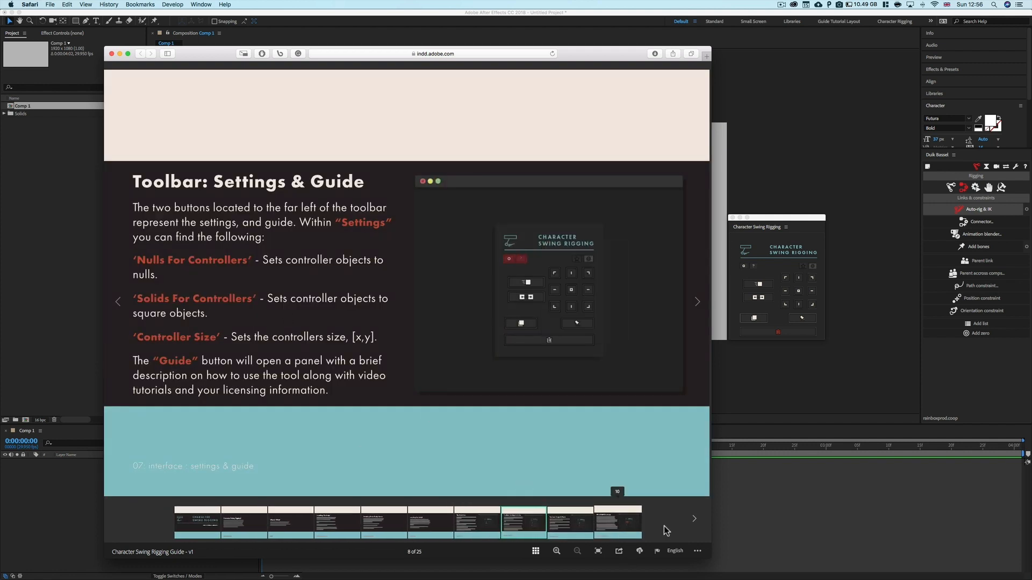
click(696, 520)
click(696, 520)
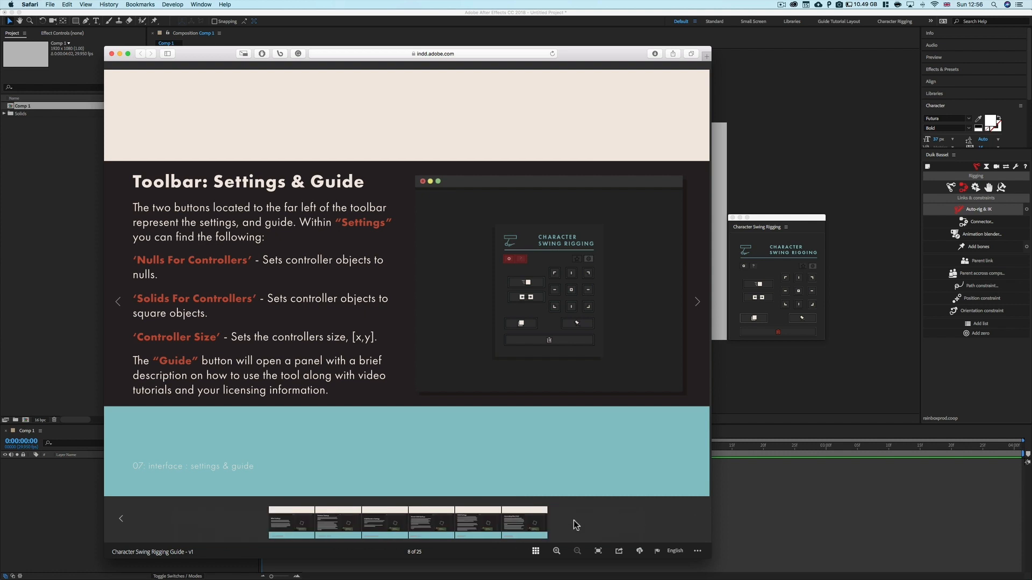
click(438, 524)
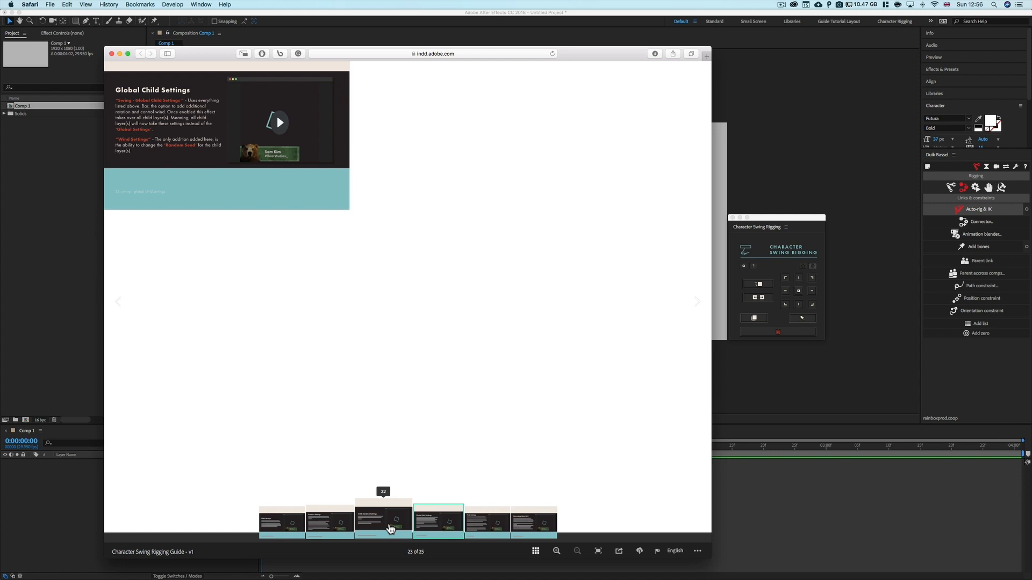
click(390, 530)
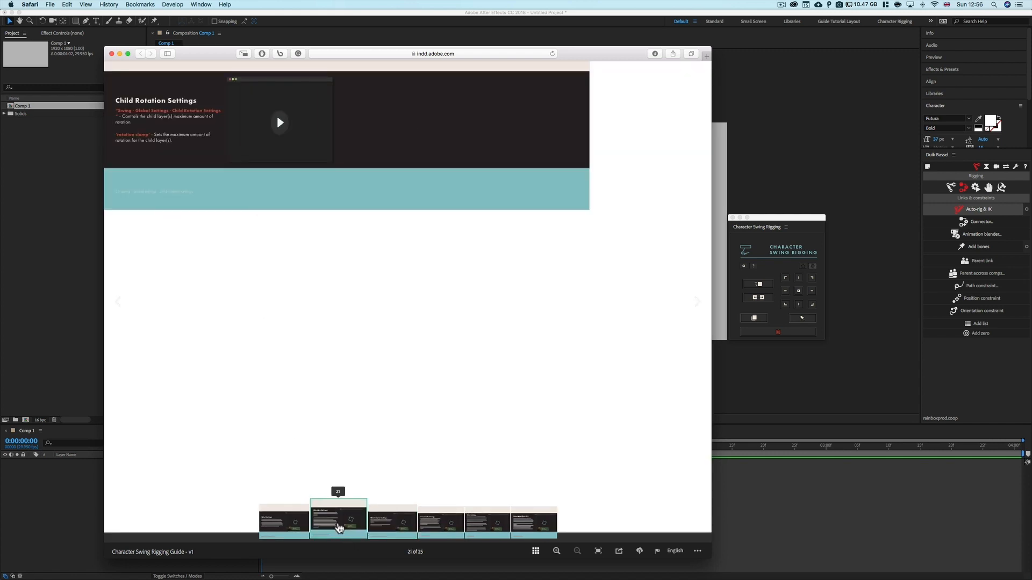
click(338, 524)
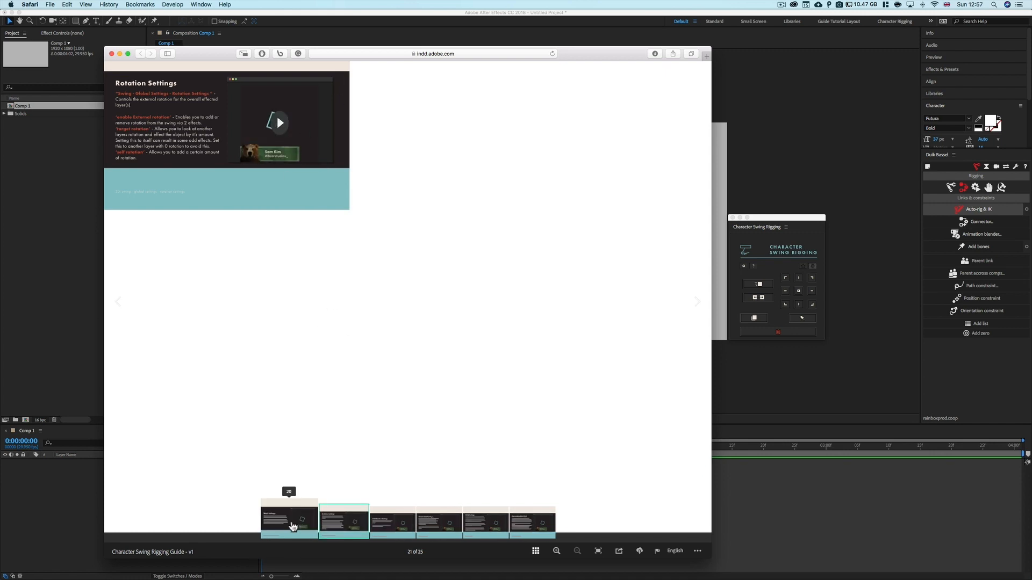
click(293, 526)
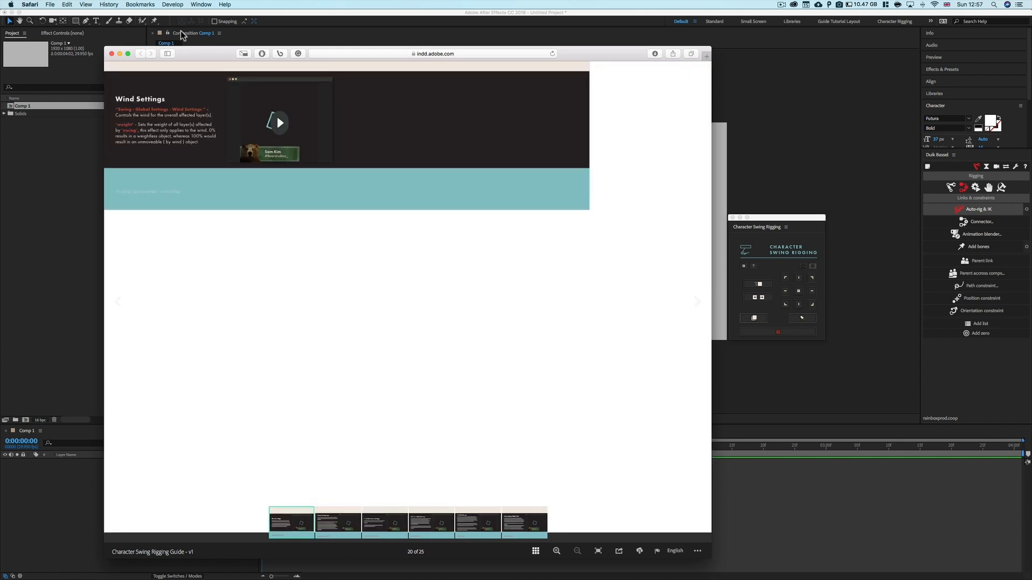
click(111, 54)
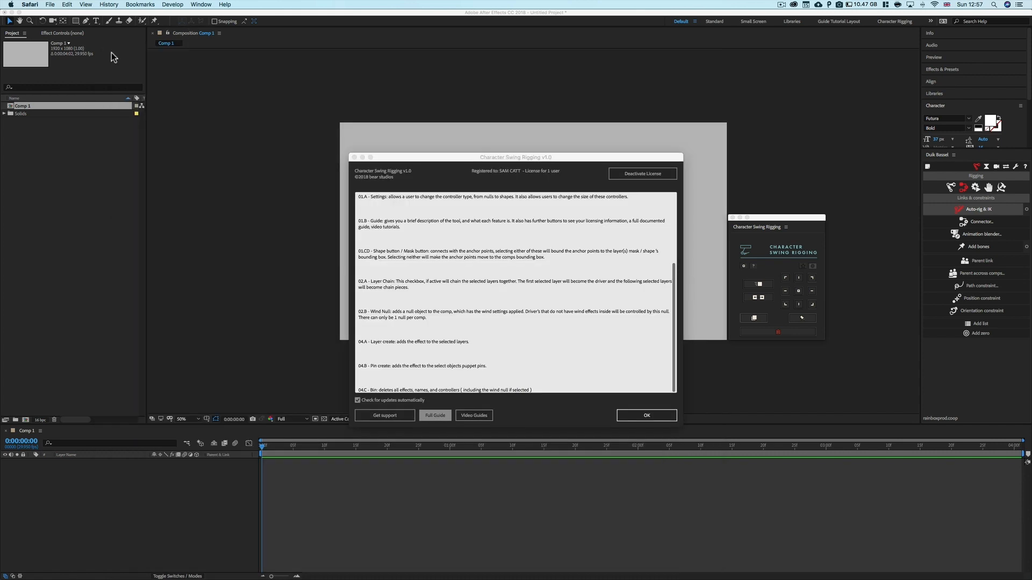
click(474, 414)
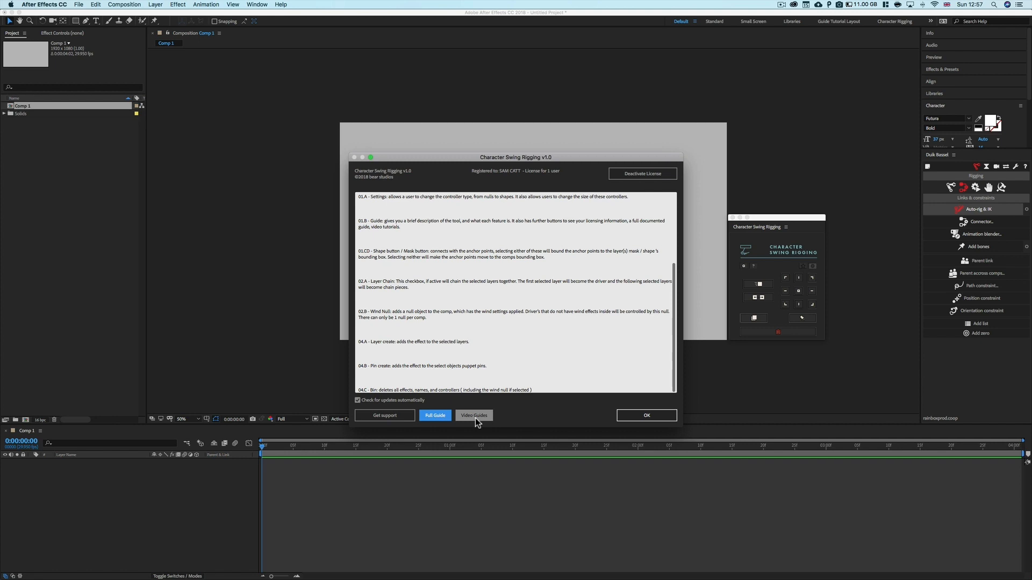
click(647, 416)
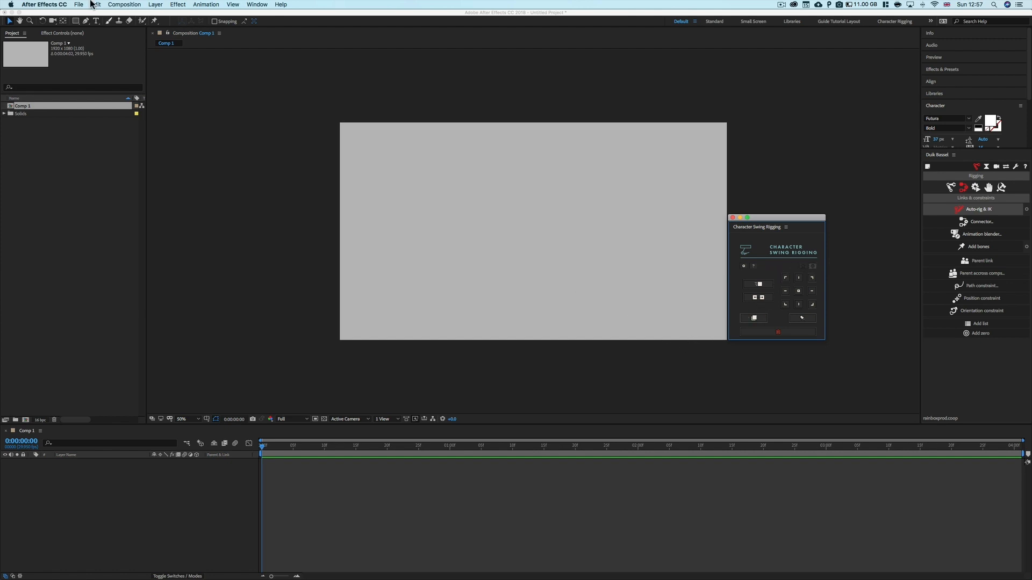
Draw a small square shape layer with the Rectangle tool near the top centre of the composition
click(63, 22)
click(75, 21)
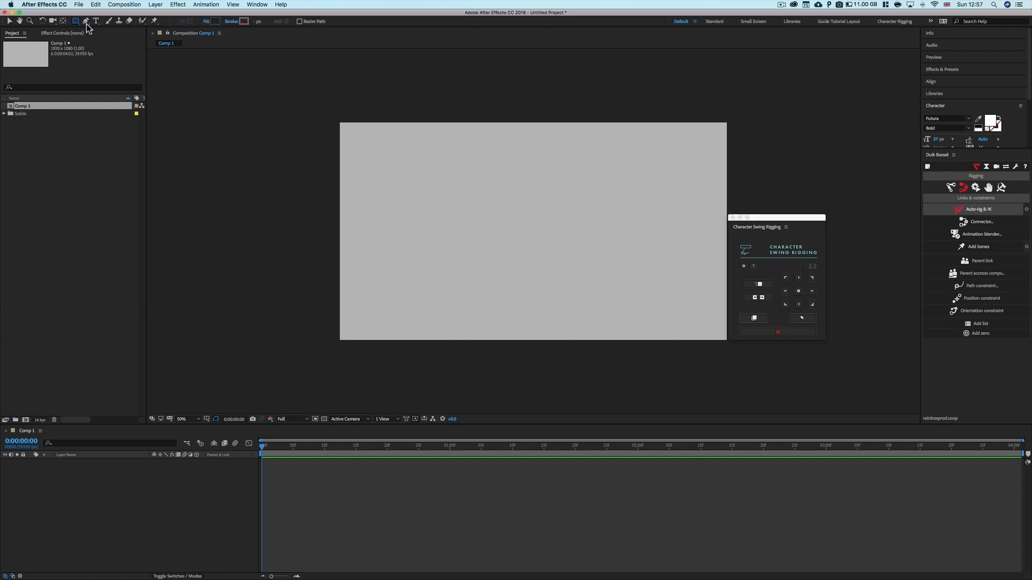
drag(465, 176, 510, 221)
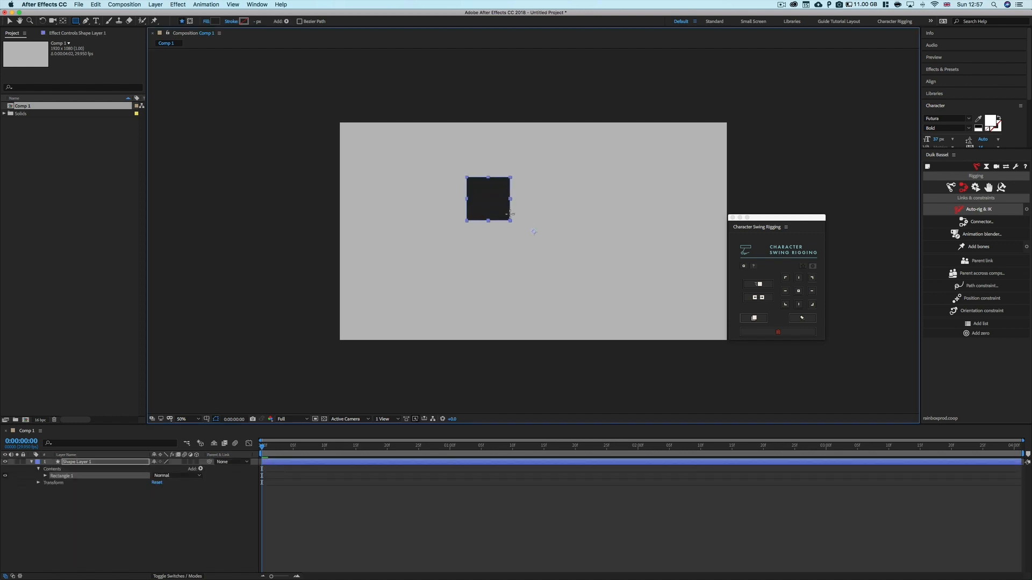
click(176, 499)
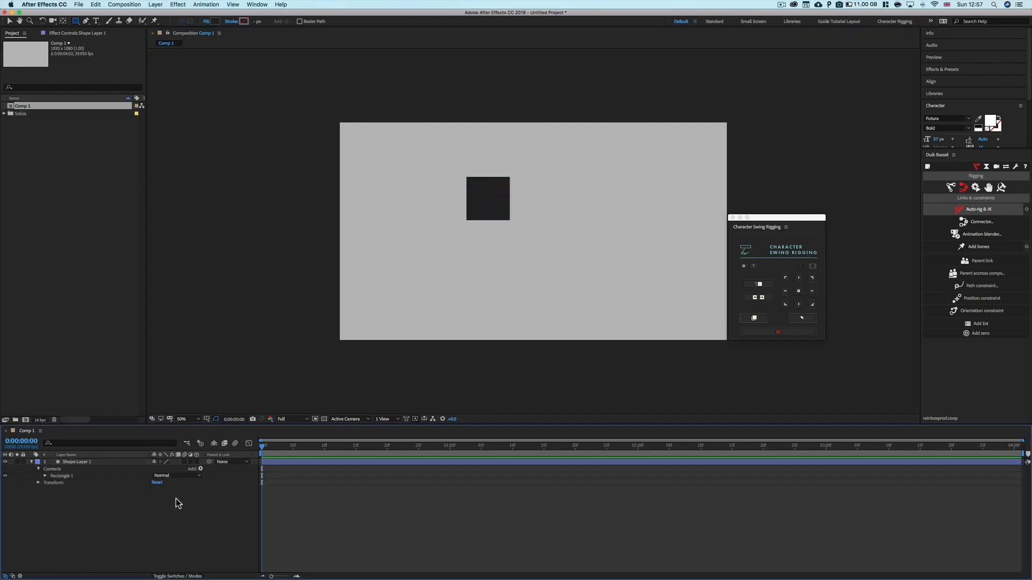
Duplicate the square twice and move the copies down beneath the original
click(31, 462)
click(78, 462)
key(super+d)
key(v)
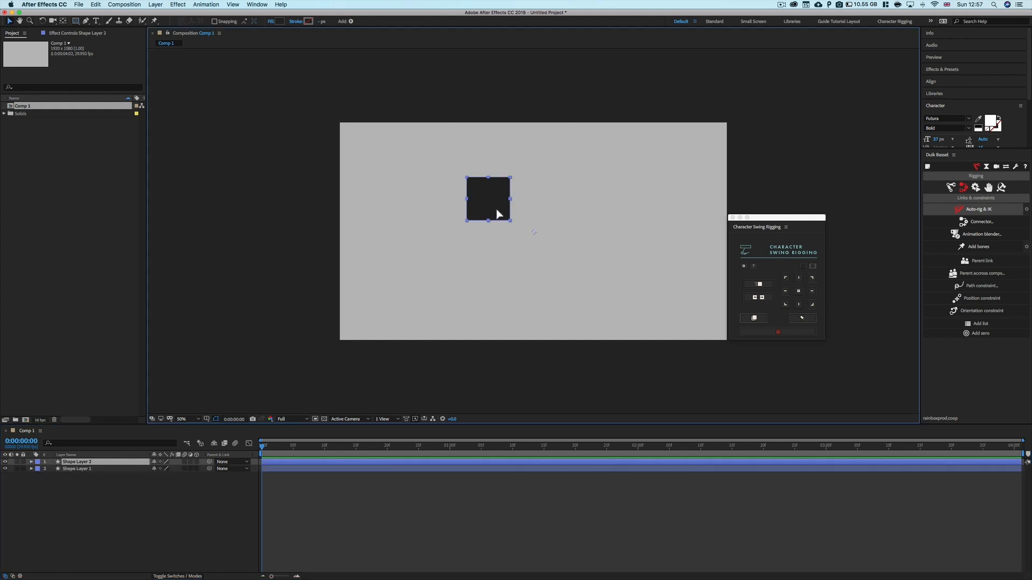
drag(499, 214, 497, 272)
key(super+d)
click(493, 230)
click(491, 208)
click(491, 235)
click(490, 269)
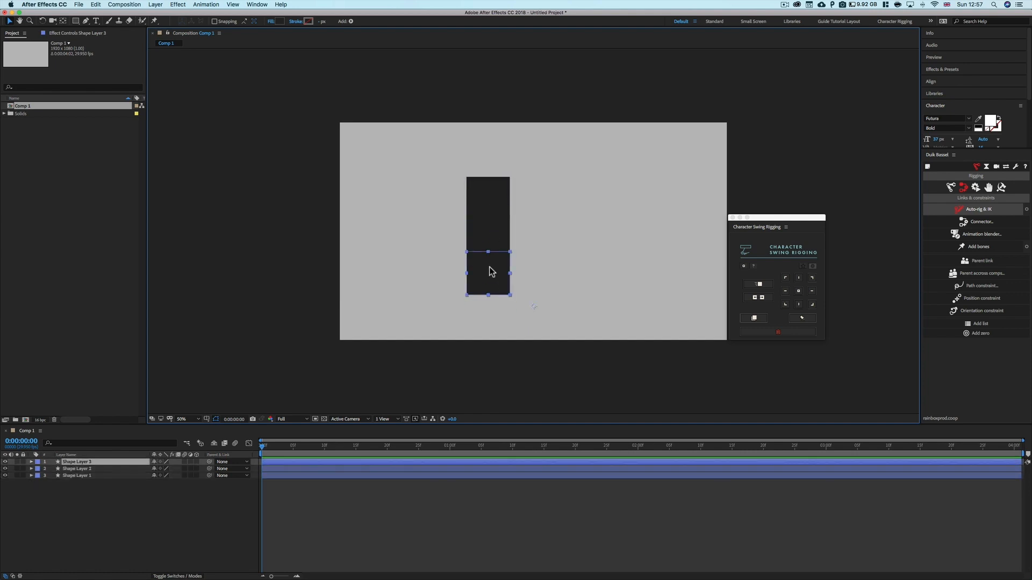
Scale the second square to 75% and the third square to 50%
shift+click(86, 469)
key(s)
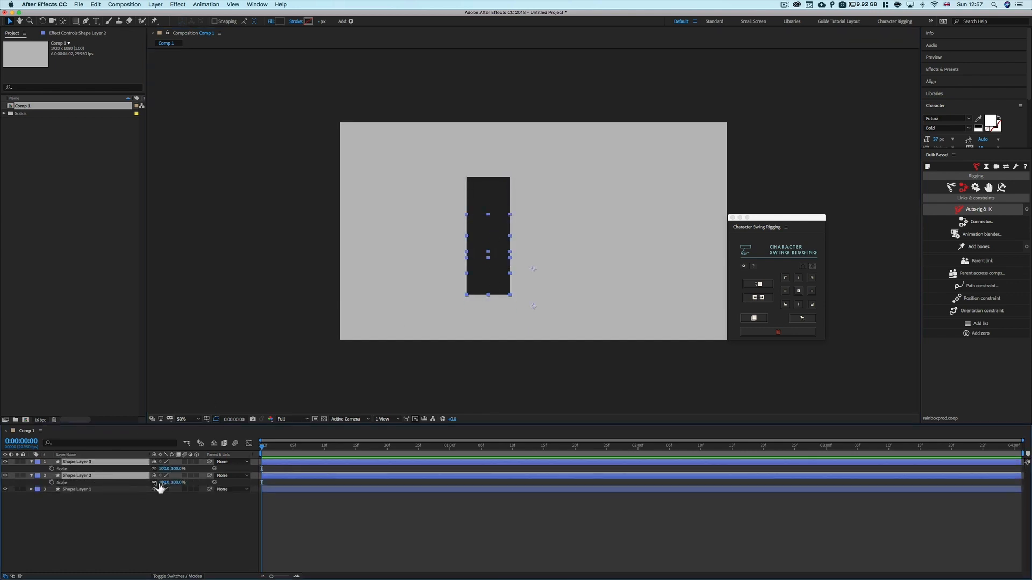
click(164, 482)
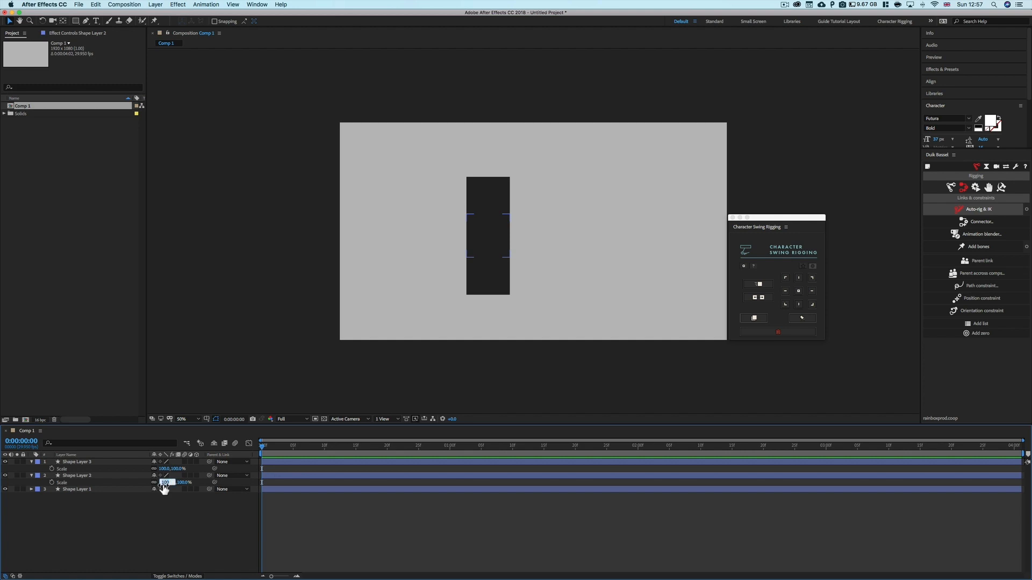
text(75)
key(Return)
click(165, 468)
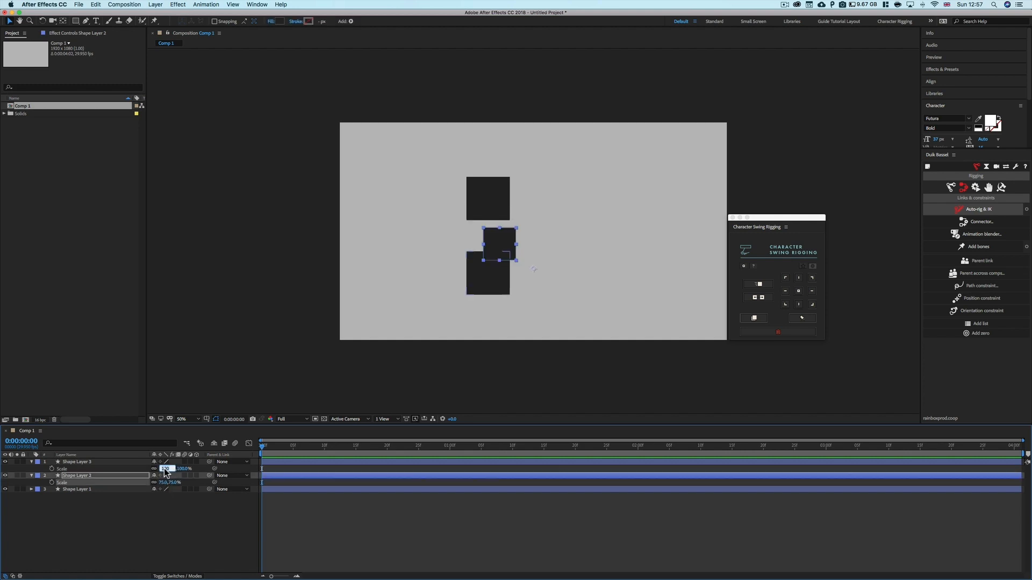
text(50)
key(Return)
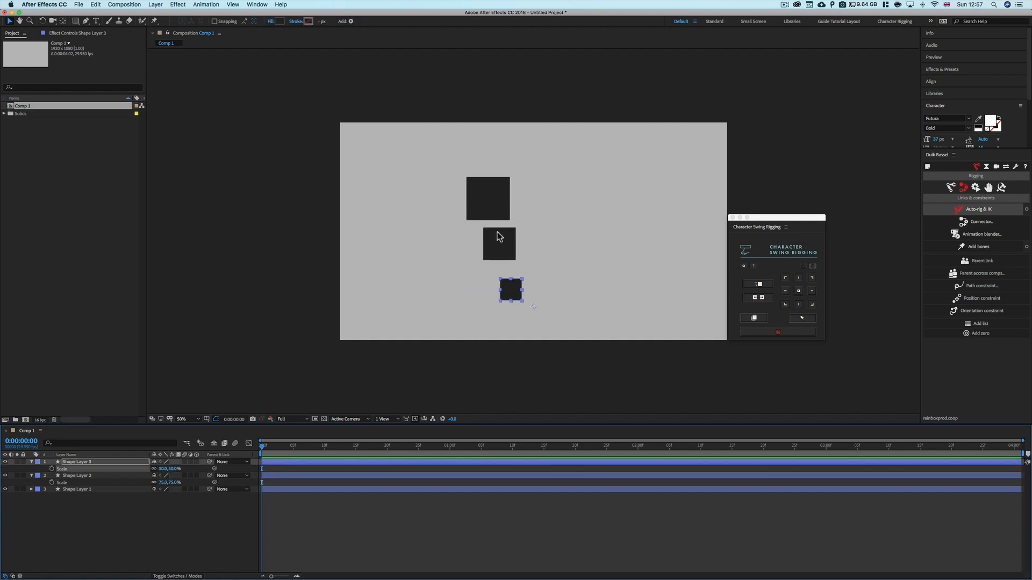
Move the two smaller squares up so they stack directly below the largest one
drag(499, 242, 491, 232)
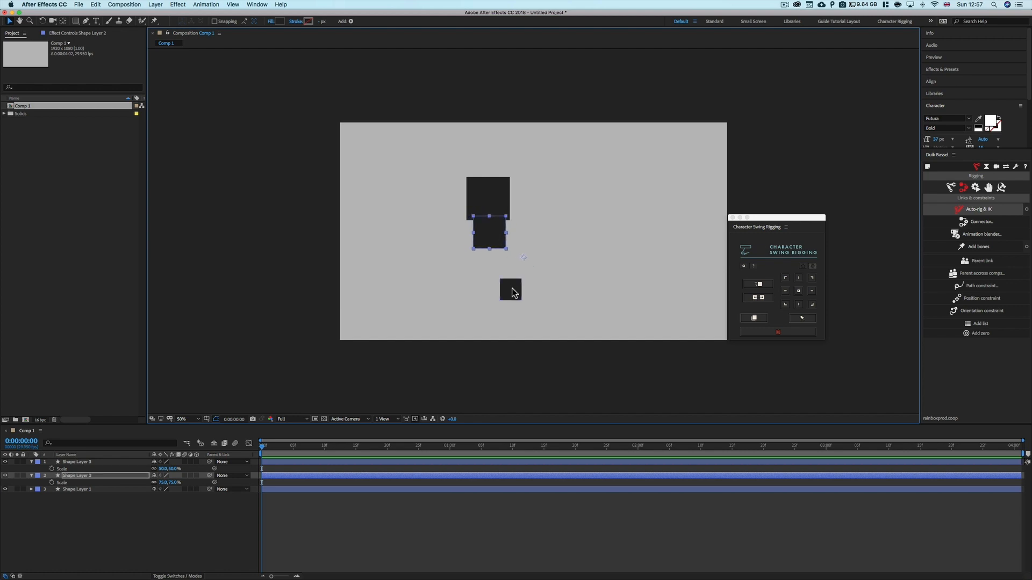
drag(512, 289, 491, 256)
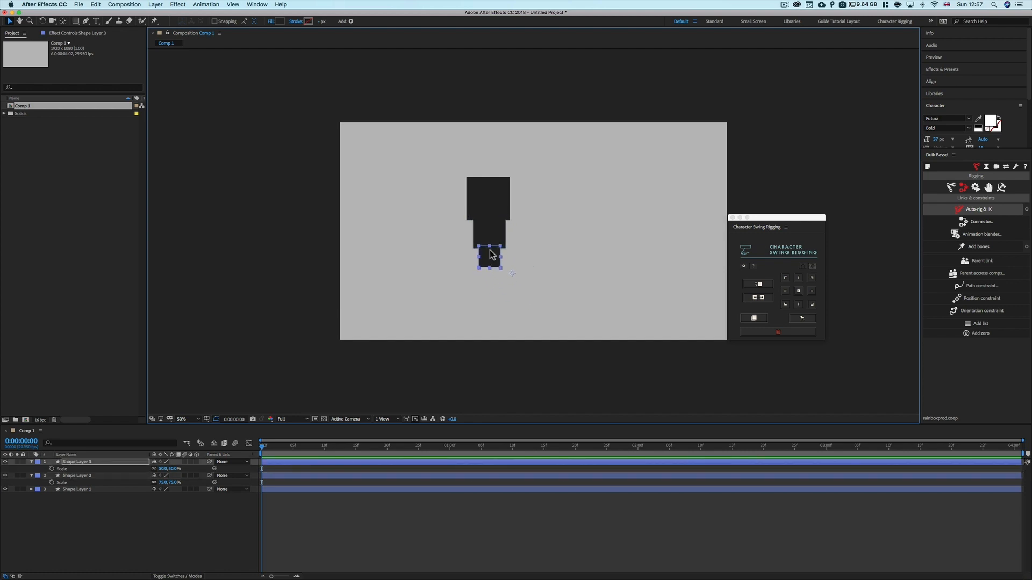
Select all three squares and align them to a common horizontal centre
shift+click(495, 203)
shift+click(491, 230)
click(932, 82)
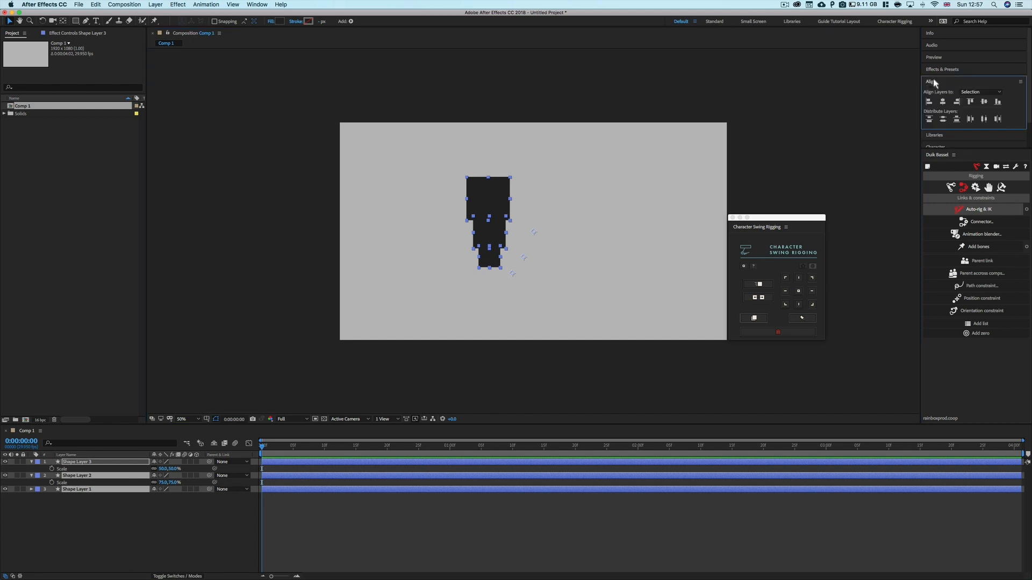
click(943, 102)
click(551, 247)
click(489, 199)
click(487, 240)
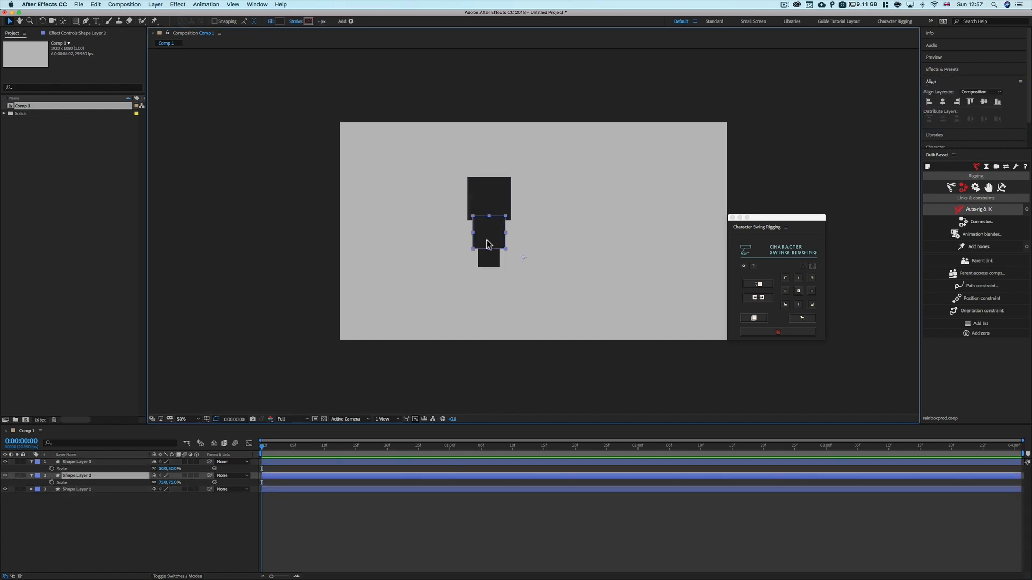
Set the middle square's fill colour to 434343
click(279, 21)
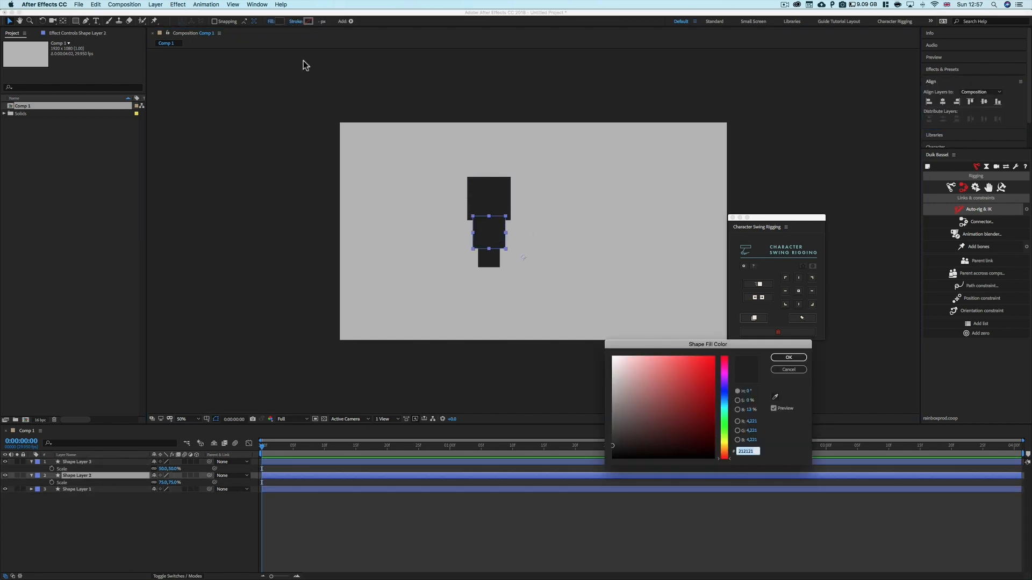
click(611, 439)
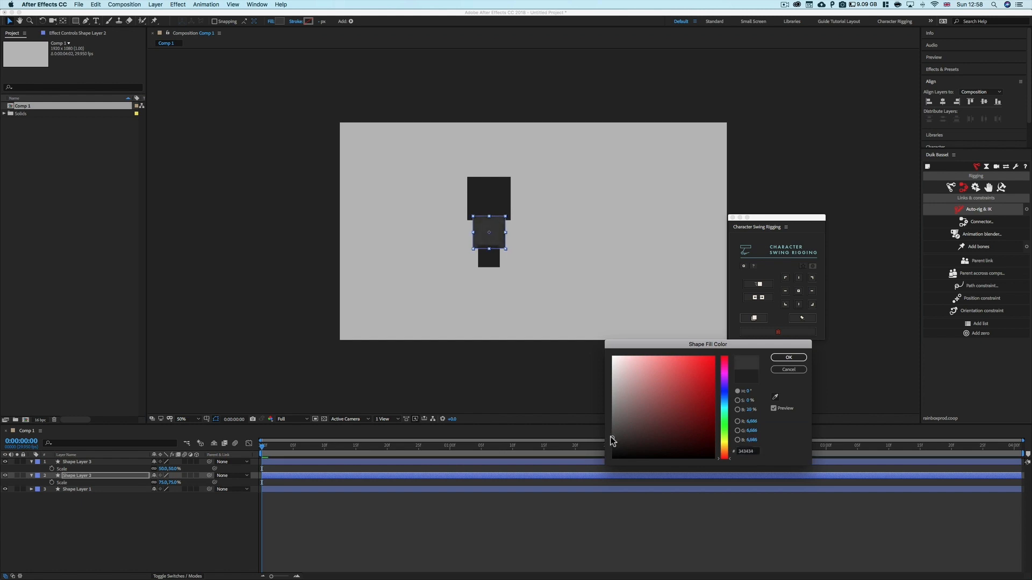
click(788, 357)
Set the bottom square's fill colour to a lighter grey
click(491, 256)
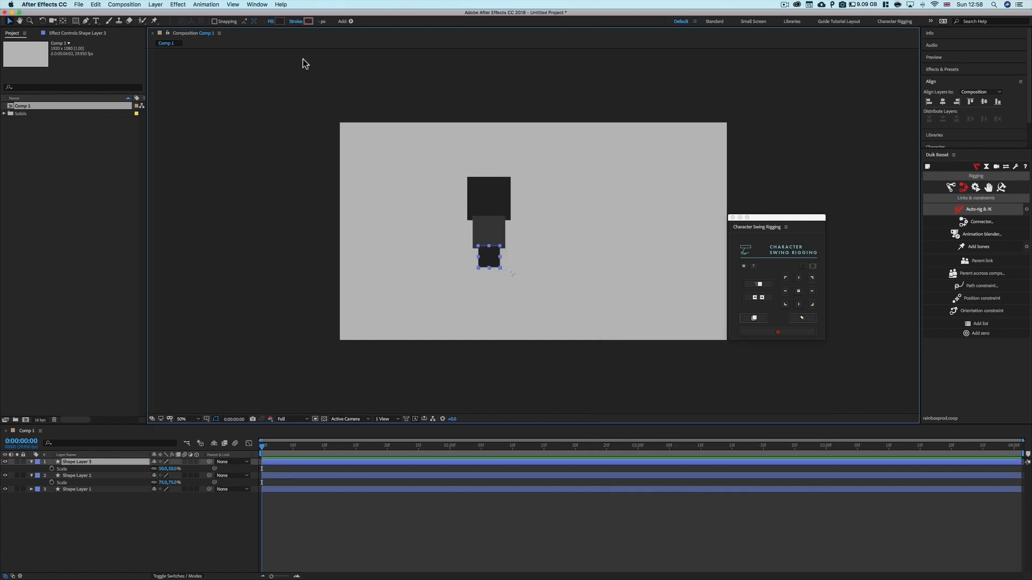
click(279, 21)
click(609, 434)
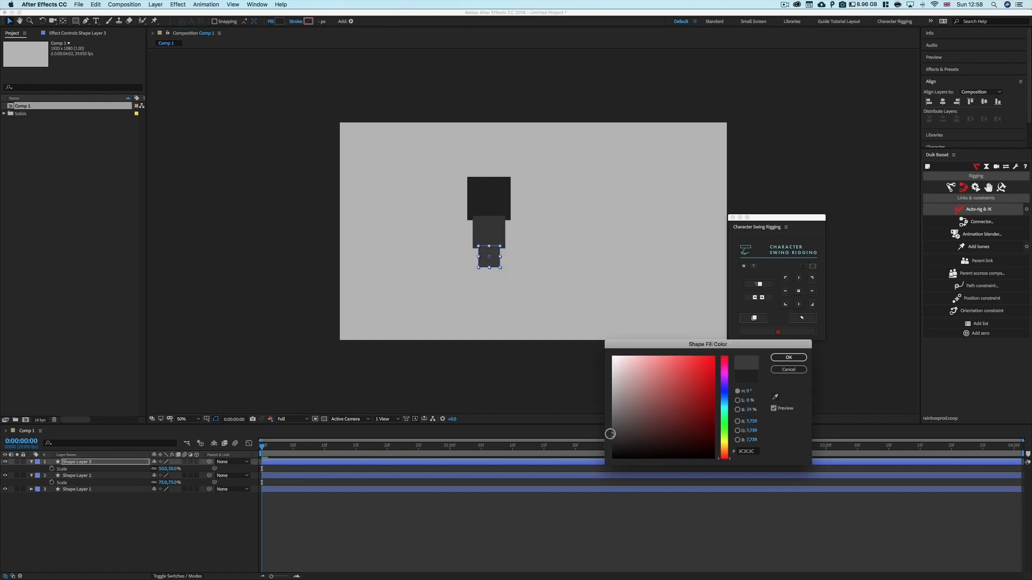
drag(610, 435, 609, 428)
click(788, 357)
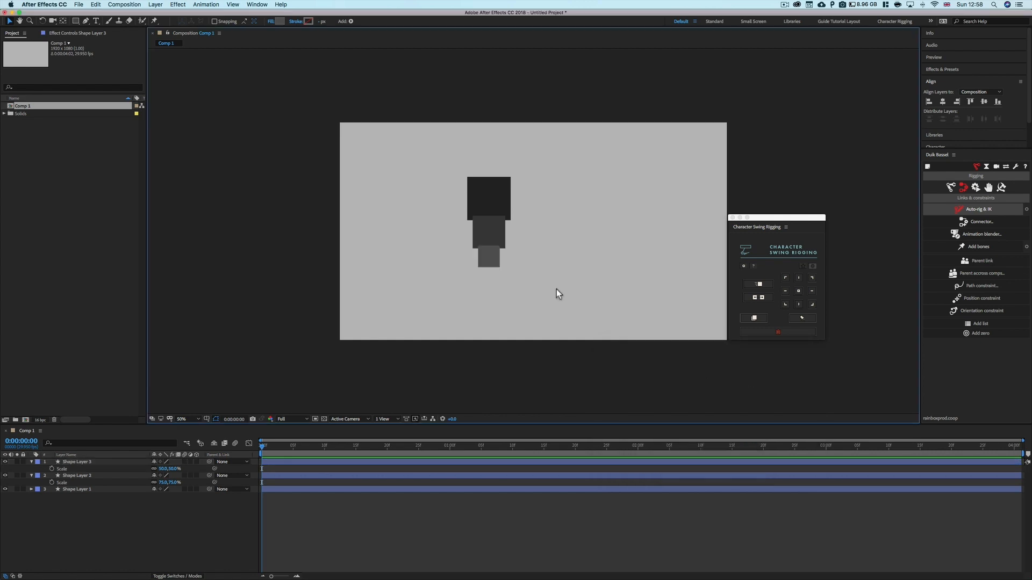
Reorder the shape layers in the timeline so Shape Layer 1, 2 and 3 run from top to bottom
click(556, 289)
drag(92, 476, 90, 500)
click(92, 469)
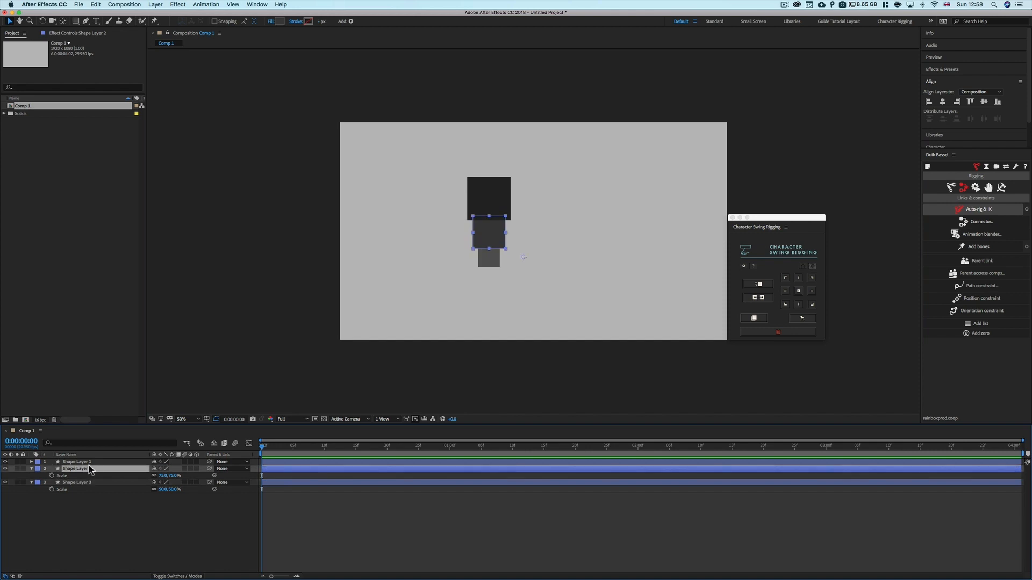
Rename the three shape layers Obj 1, Obj 2 and Obj 3 from top to bottom
click(91, 462)
key(Return)
text(O)
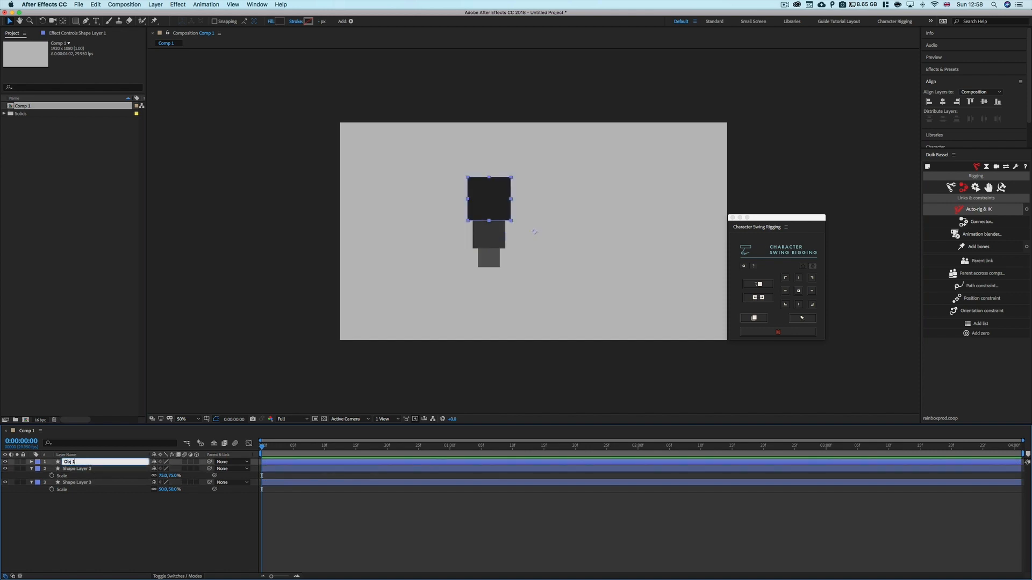
text(bj 1)
click(96, 469)
key(Return)
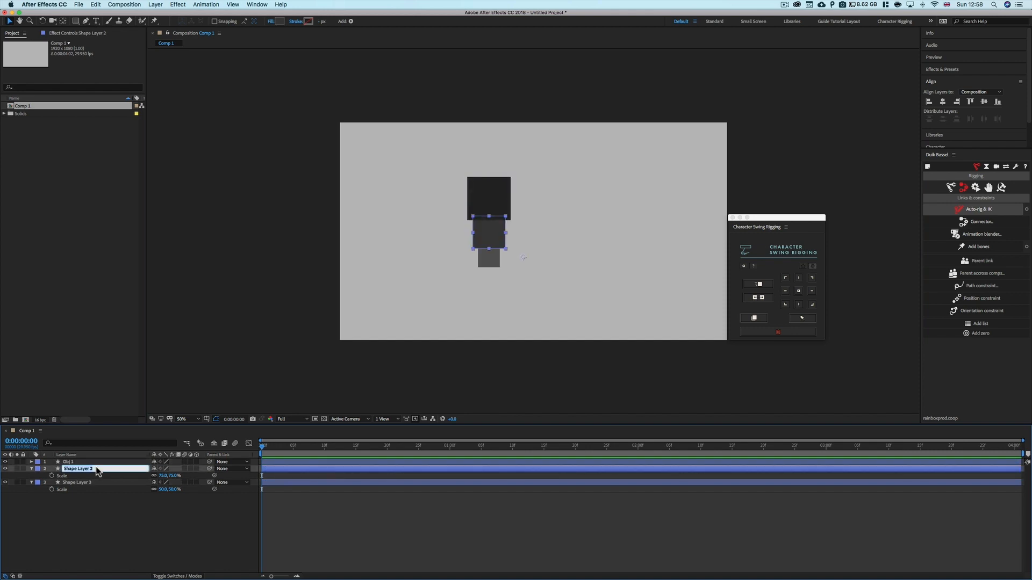
text(Obj 2)
key(Return)
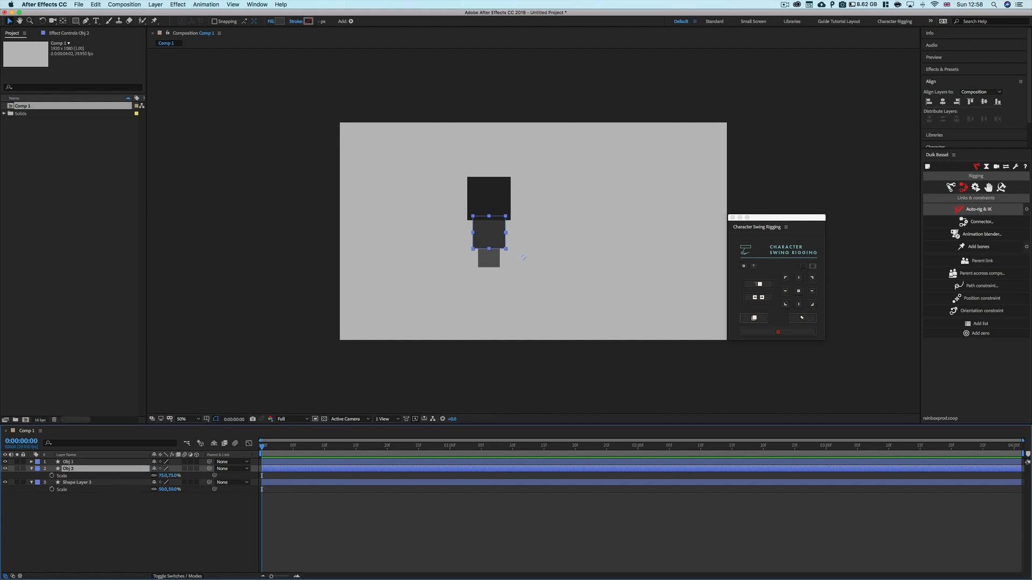
click(91, 482)
key(Return)
text(Obj)
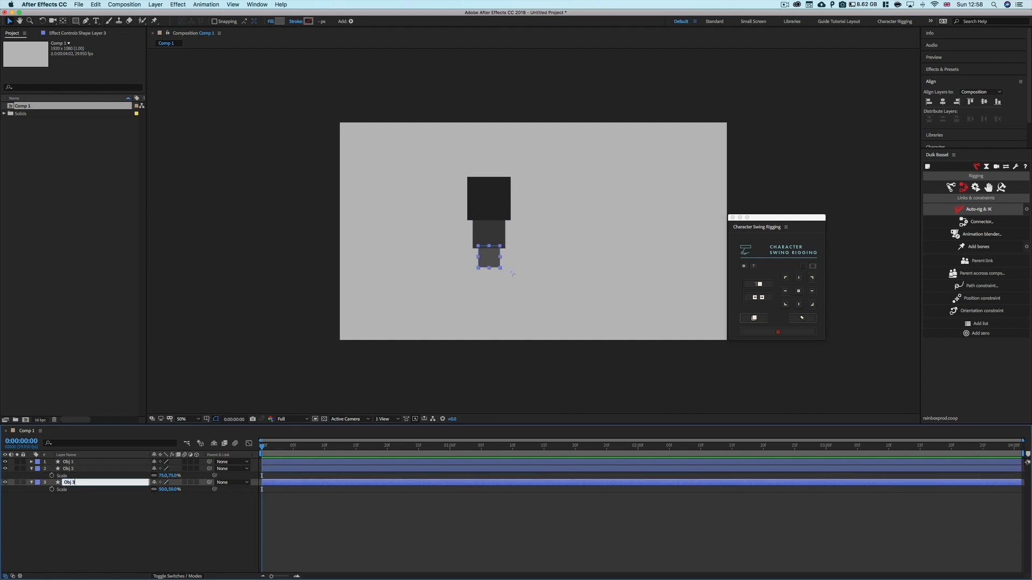
key(Return)
Collapse the layers' properties in the timeline and select all three squares
click(102, 521)
click(69, 463)
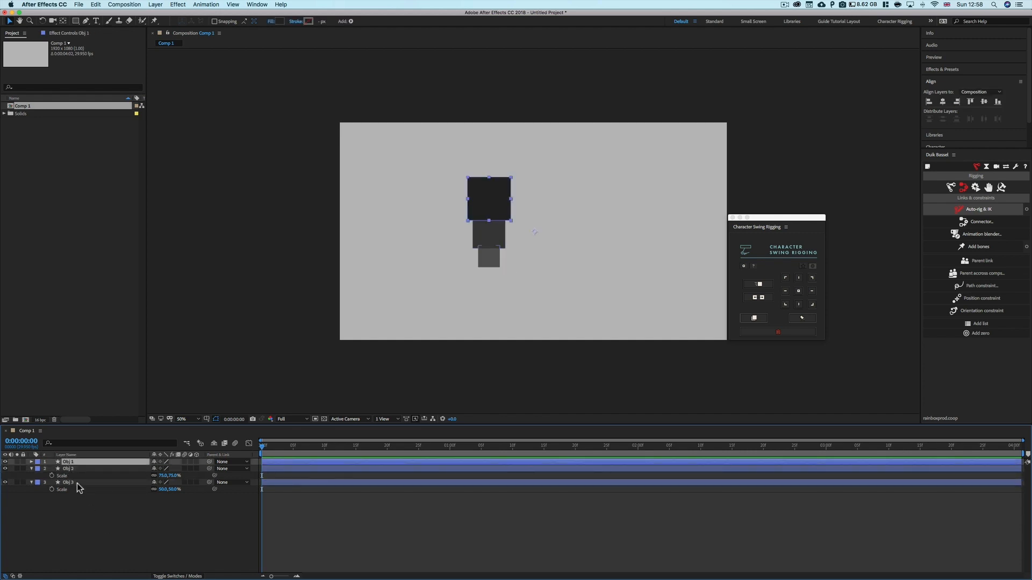
shift+click(72, 480)
key(u)
click(110, 519)
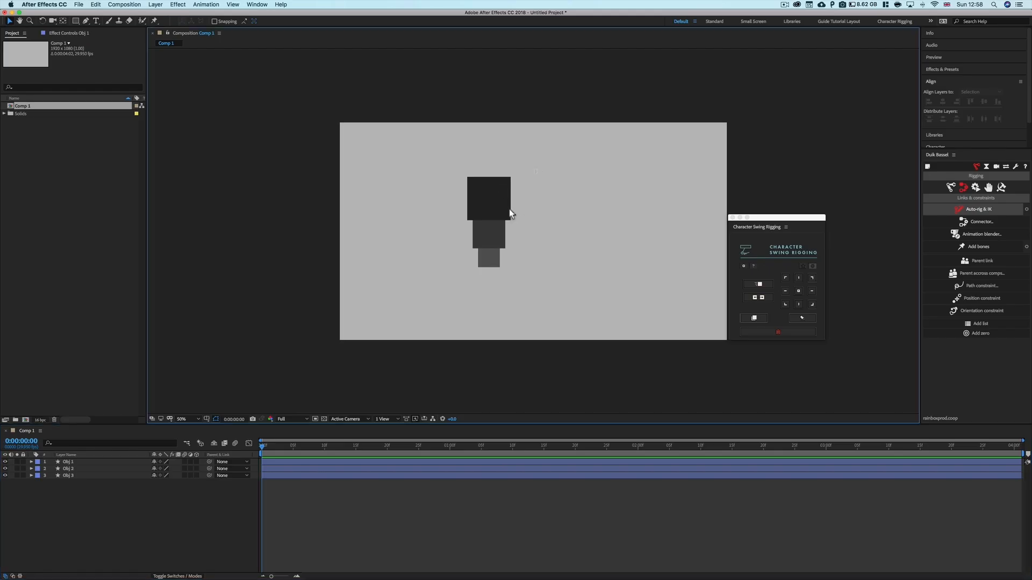
key(super+a)
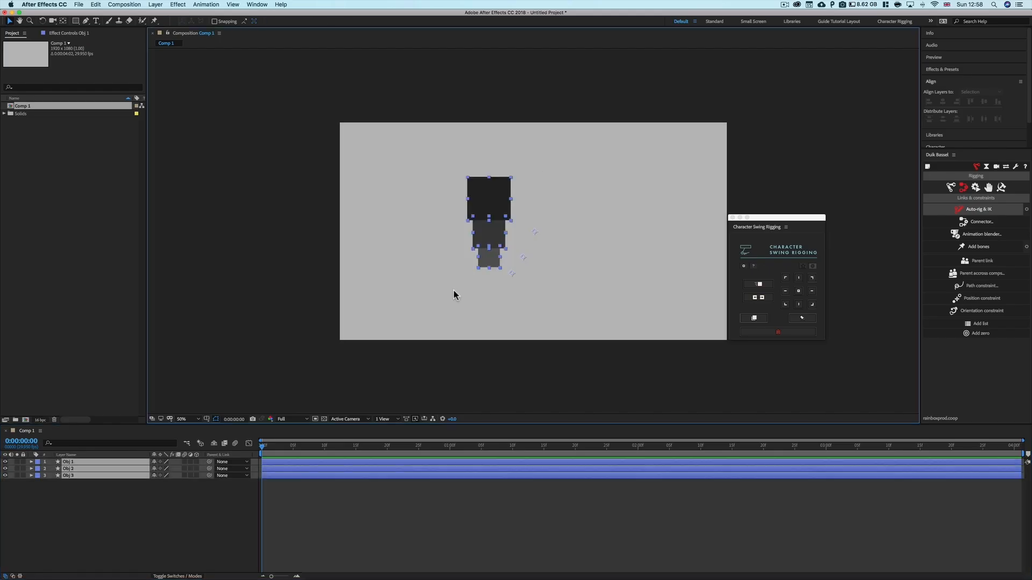
click(618, 212)
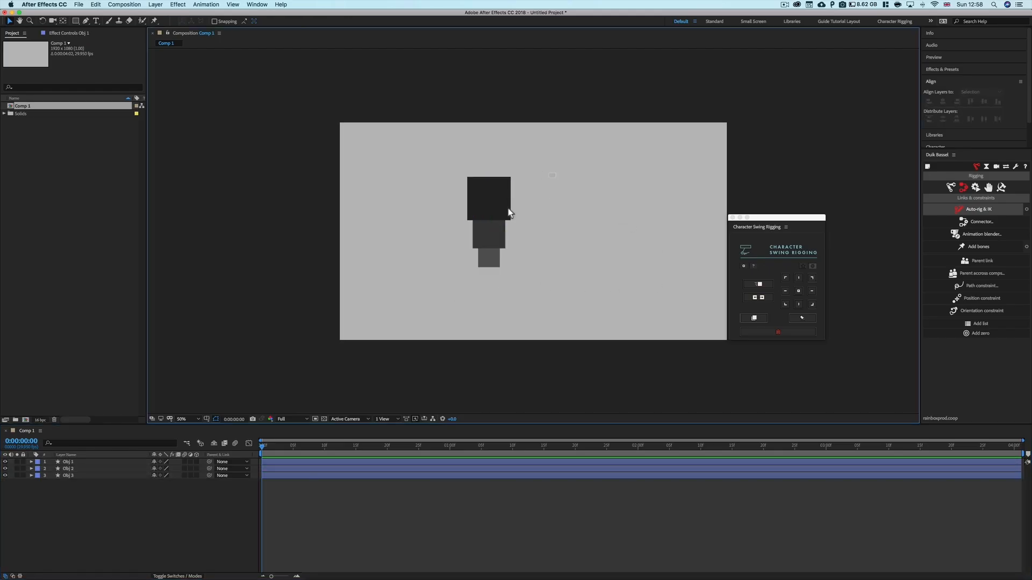
key(super+a)
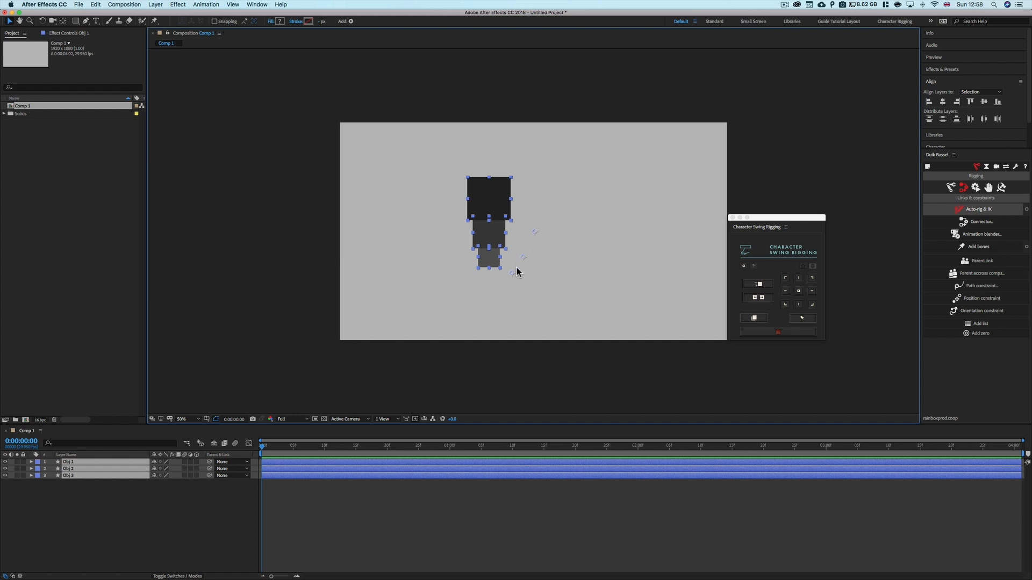
Move the top square's anchor point from the composition centre to the square's centre with the Pan Behind tool
click(540, 242)
click(481, 180)
key(y)
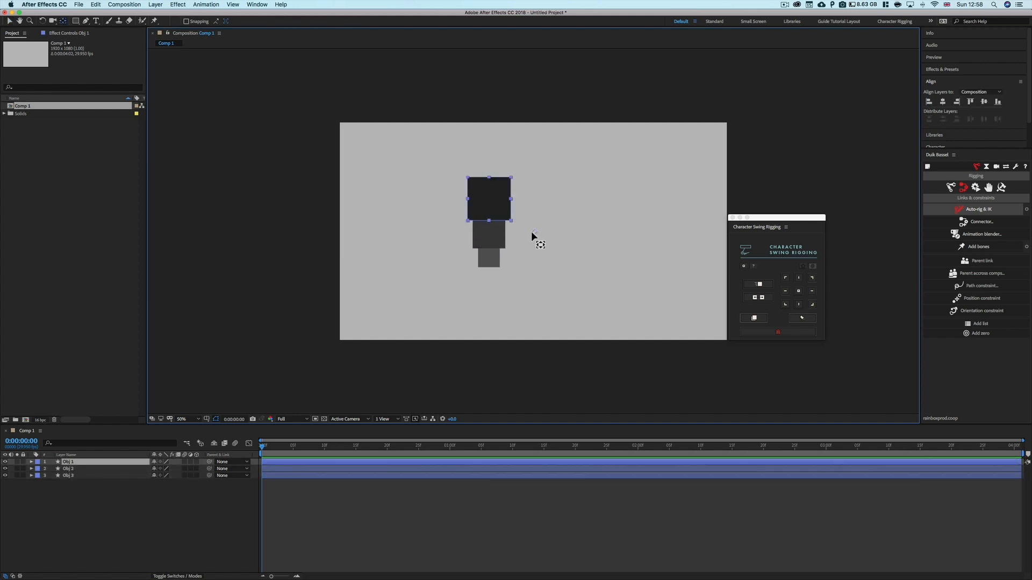
drag(534, 231, 488, 198)
click(556, 227)
key(v)
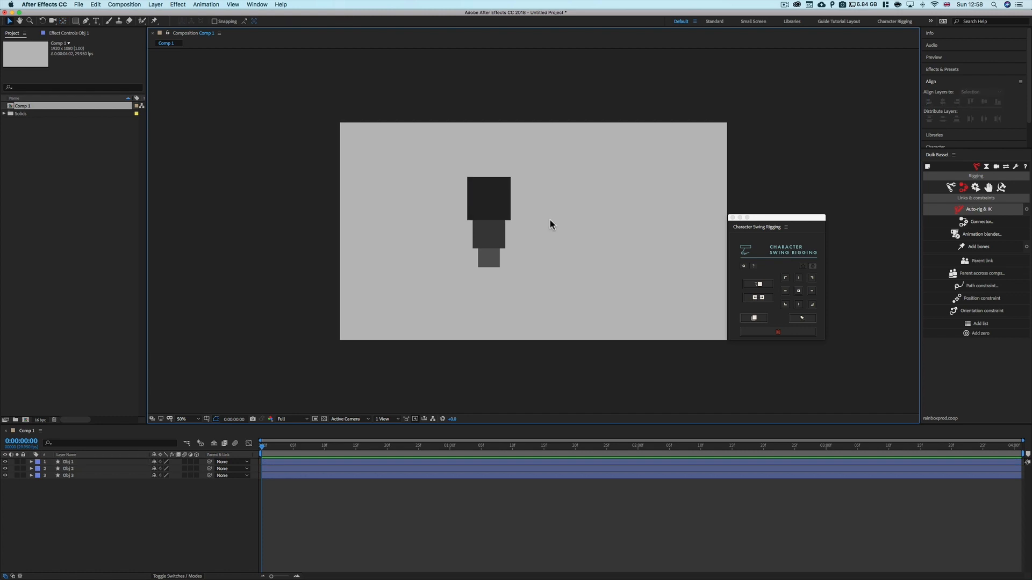
Set Obj 1's anchor point to the top-left corner with the Character Swing Rigging panel's anchor grid
click(790, 225)
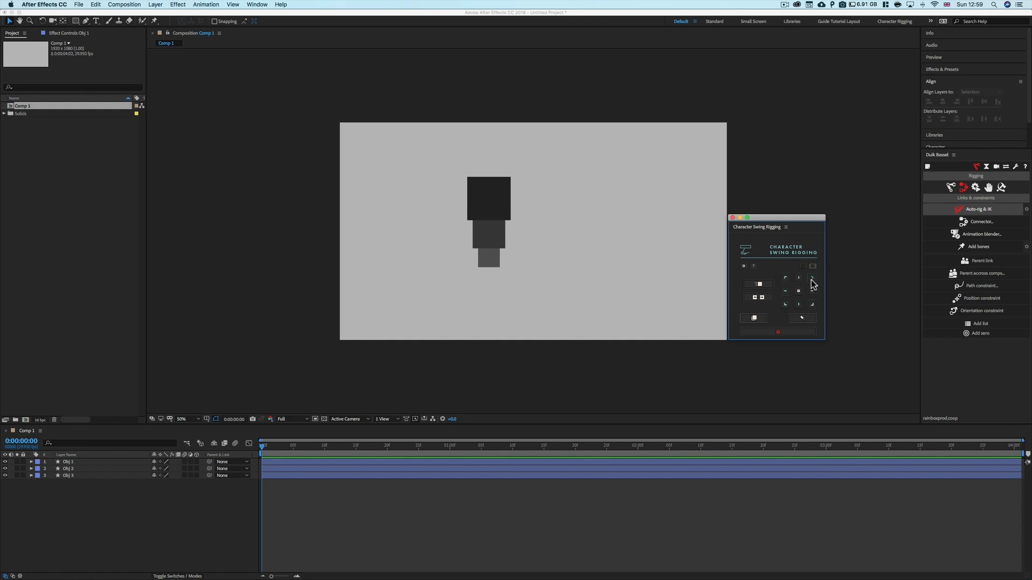
click(498, 196)
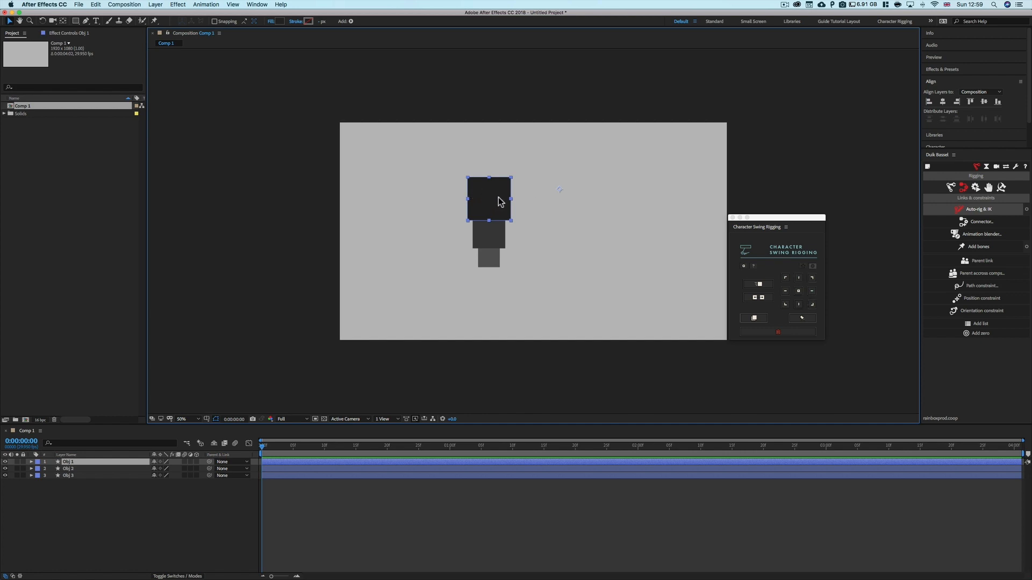
click(784, 279)
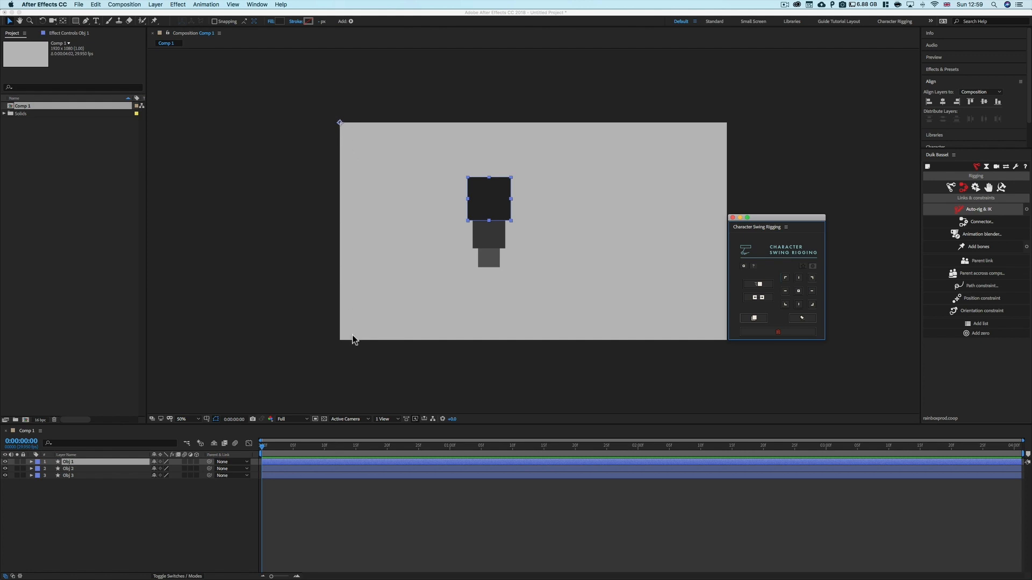
click(813, 268)
scroll(725, 339, up, 1)
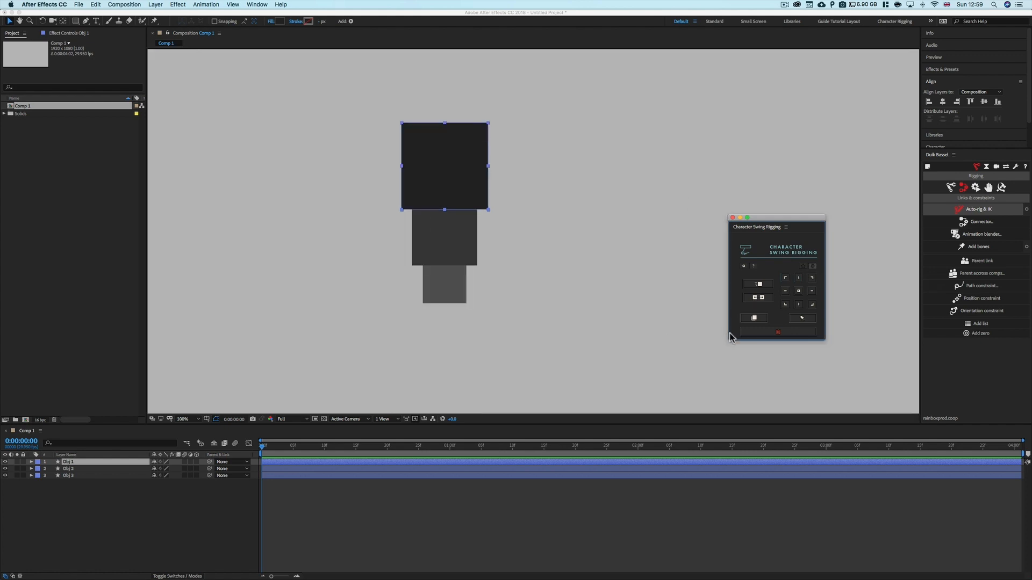
scroll(613, 305, down, 1)
Try the panel's other anchor positions and its mask-based anchor option on Obj 1
click(800, 277)
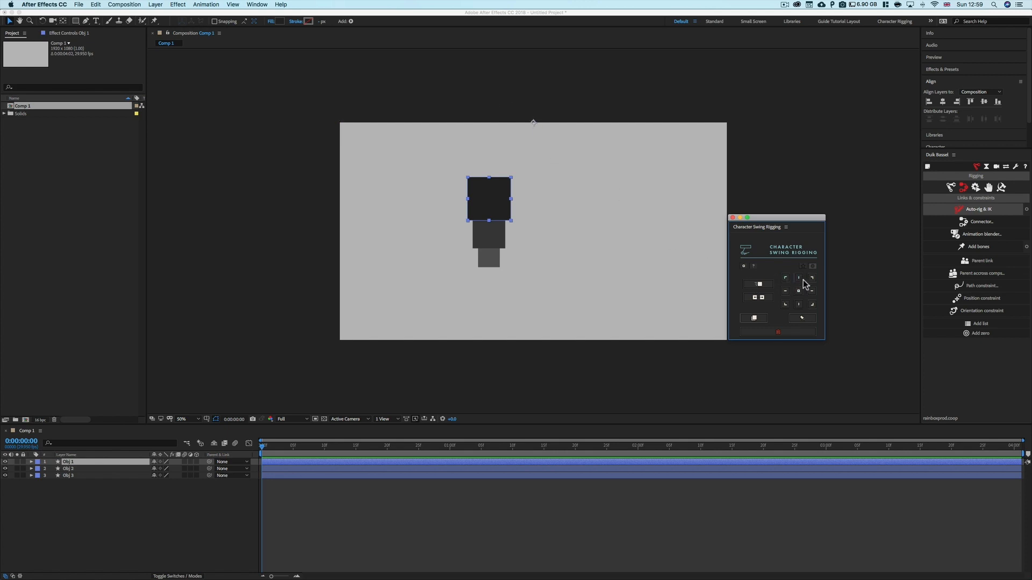
click(811, 278)
click(813, 291)
click(799, 305)
click(799, 291)
click(785, 277)
click(787, 281)
click(799, 291)
click(799, 304)
click(785, 291)
click(812, 266)
click(785, 279)
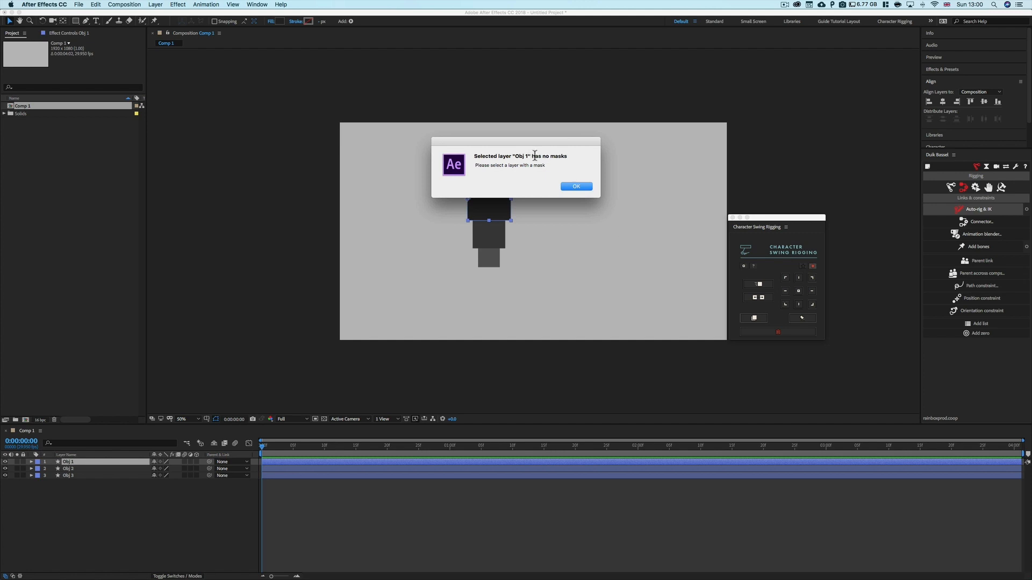
click(574, 185)
Draw a small rectangular mask on Obj 1 near the top square's upper right
click(60, 508)
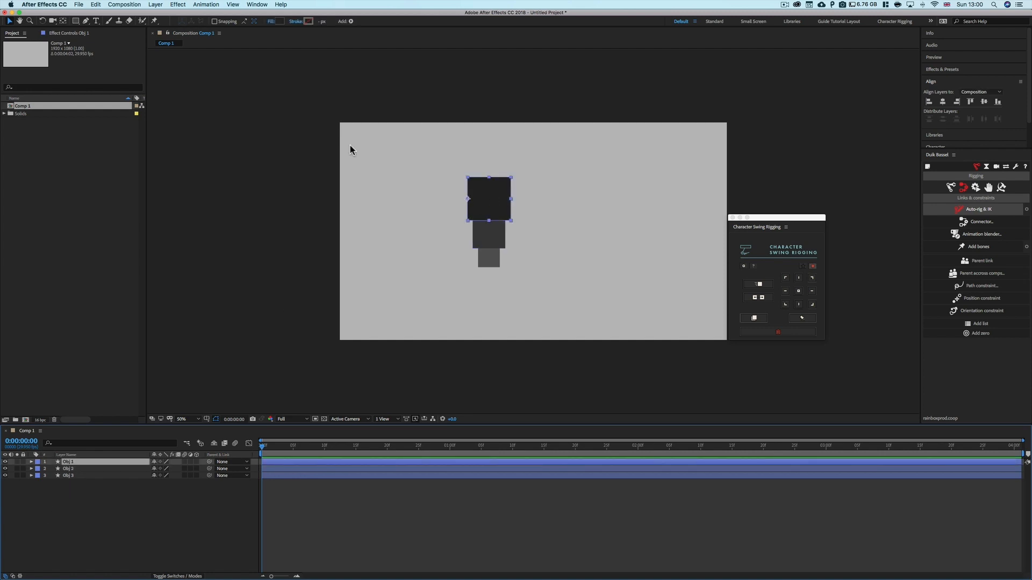
click(76, 20)
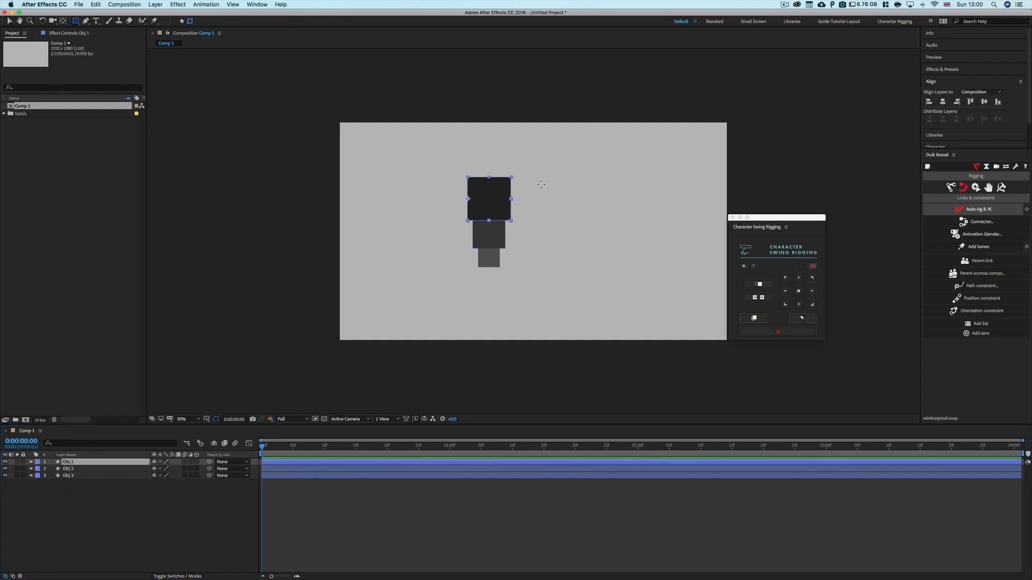
drag(493, 177, 537, 199)
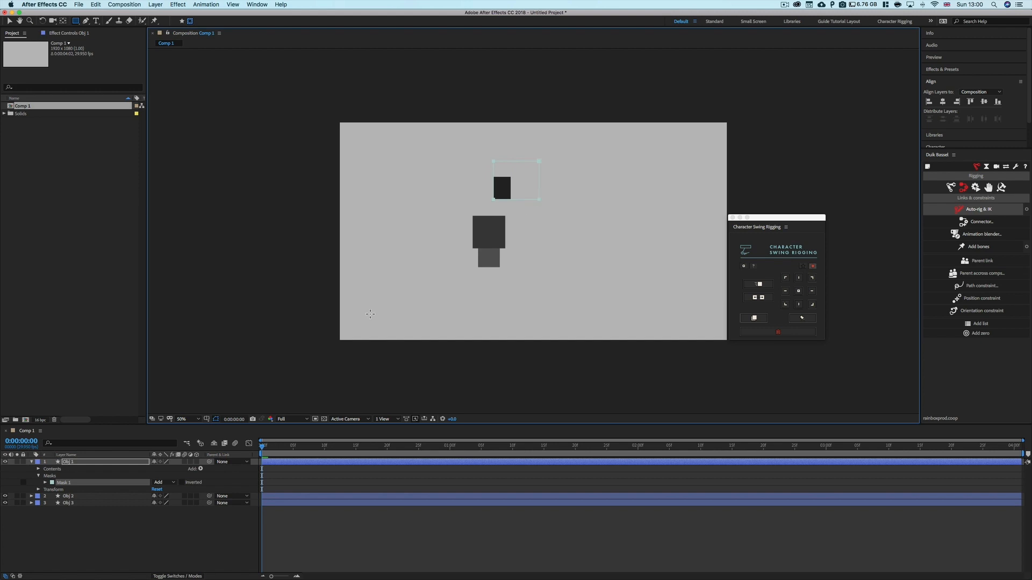
click(115, 544)
click(79, 462)
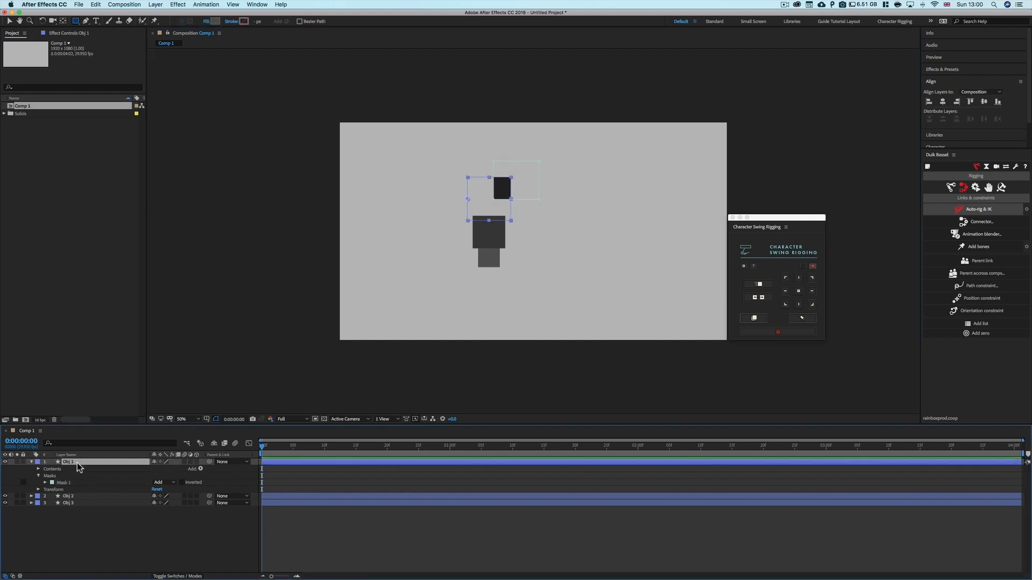
Set Obj 1's anchor point to different positions relative to its mask with the Character Swing Rigging panel
click(811, 280)
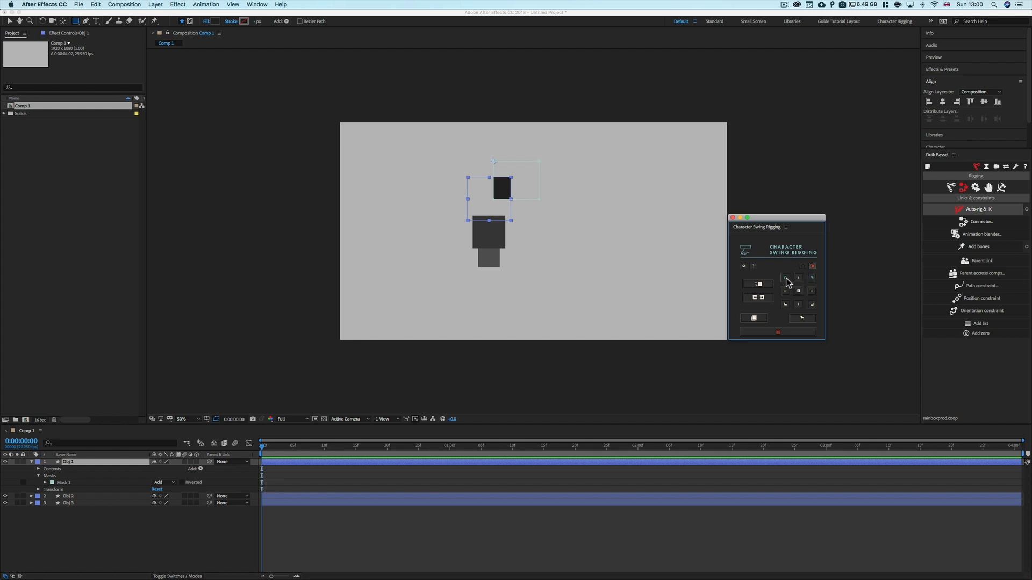
click(785, 305)
click(810, 305)
click(811, 291)
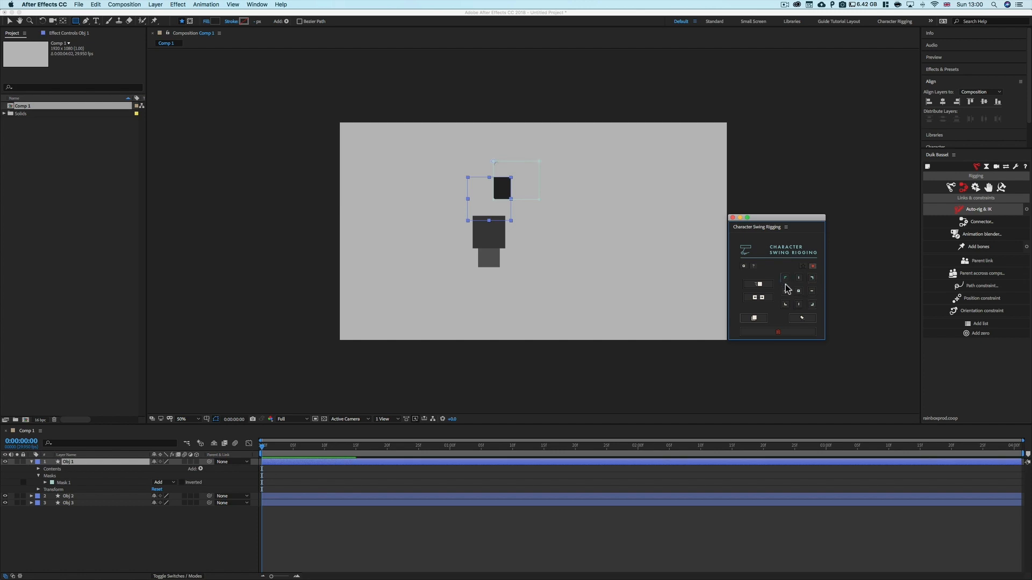
click(786, 288)
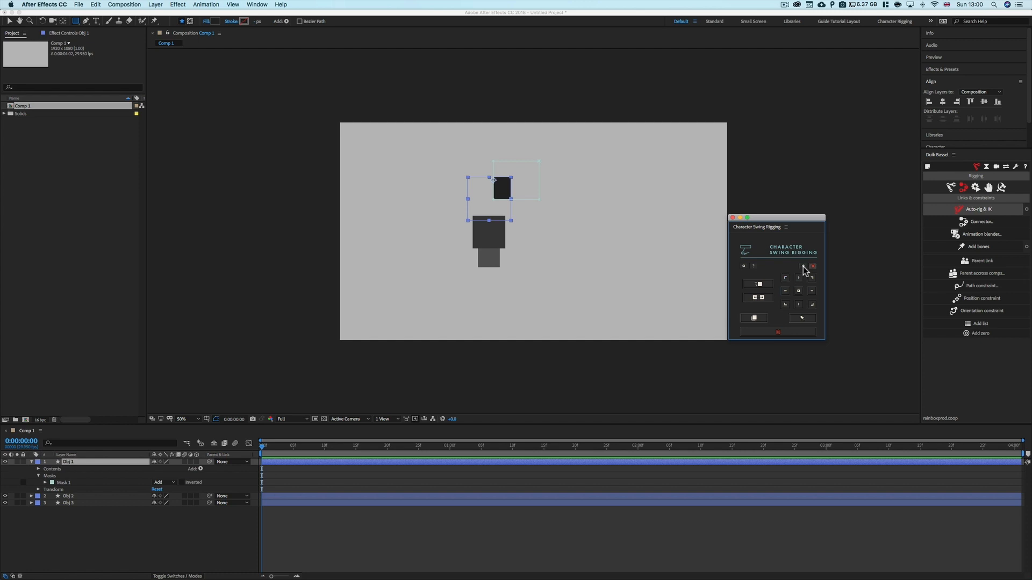
click(784, 278)
click(800, 304)
click(812, 303)
click(798, 290)
click(109, 552)
click(77, 463)
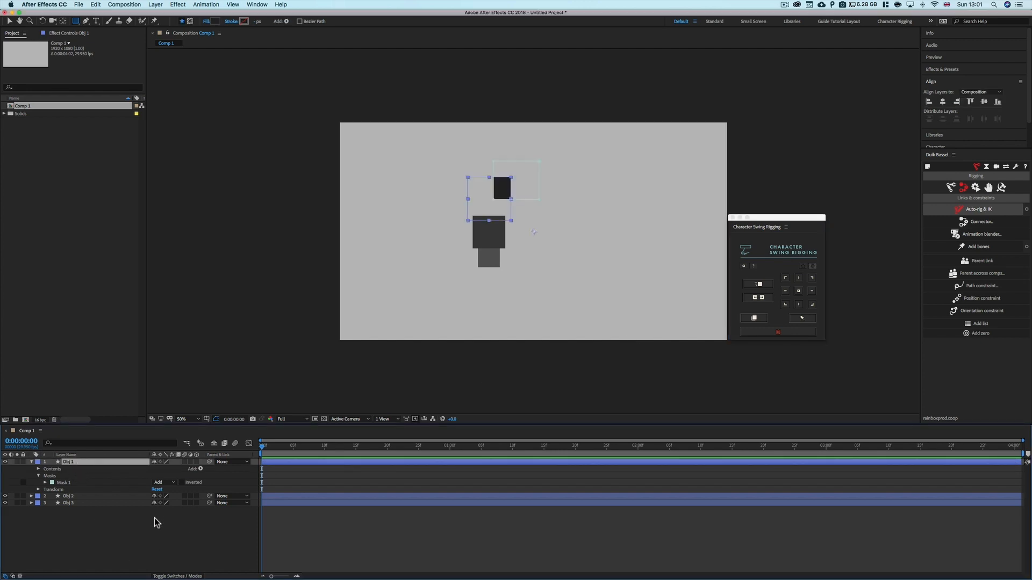
Draw a second rectangular mask on Obj 1 at the top square's left side
click(189, 20)
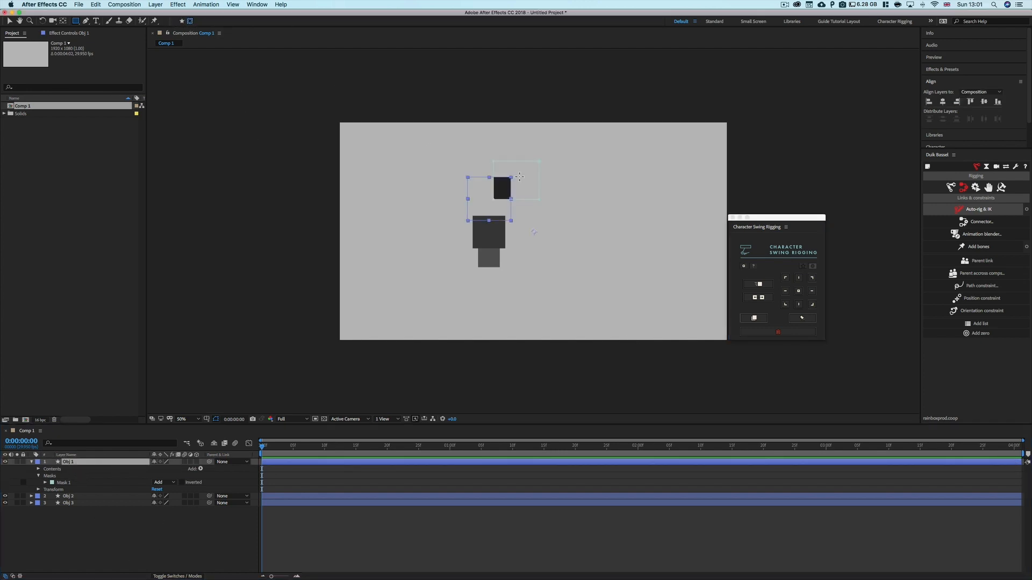
drag(438, 235, 485, 199)
click(125, 511)
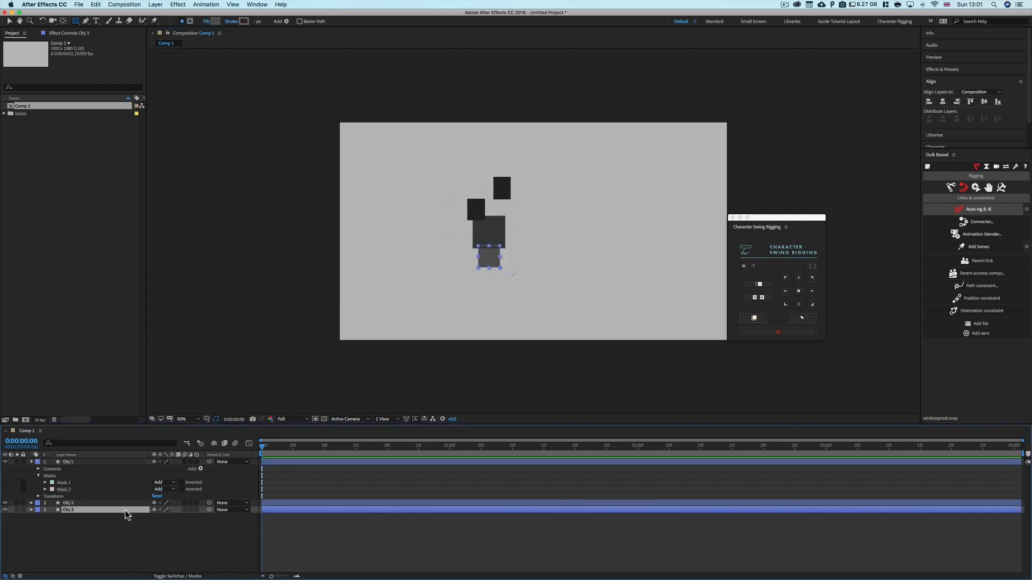
click(85, 463)
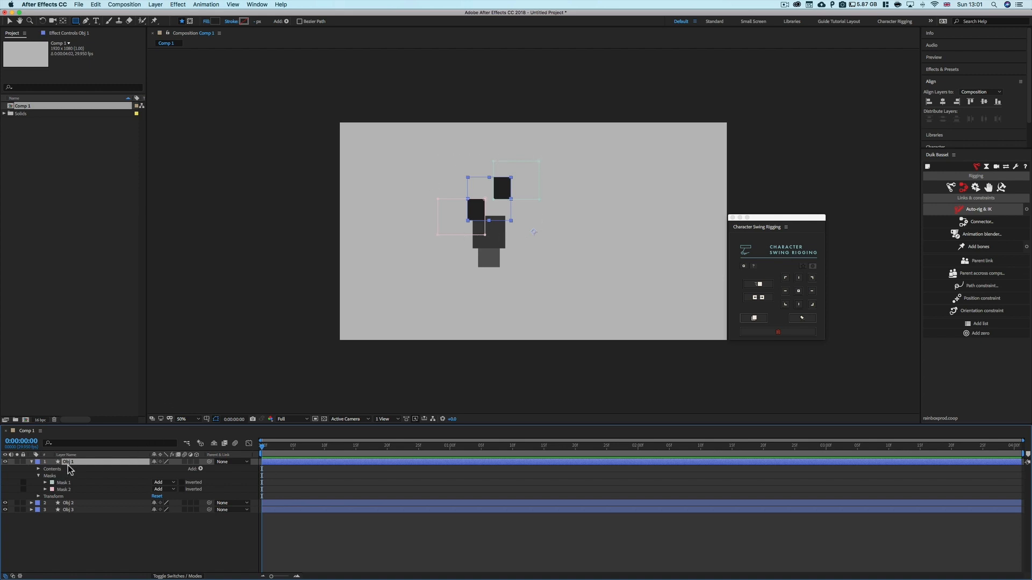
Try anchor positions for the masks with the panel, then delete both masks from Obj 1
click(807, 265)
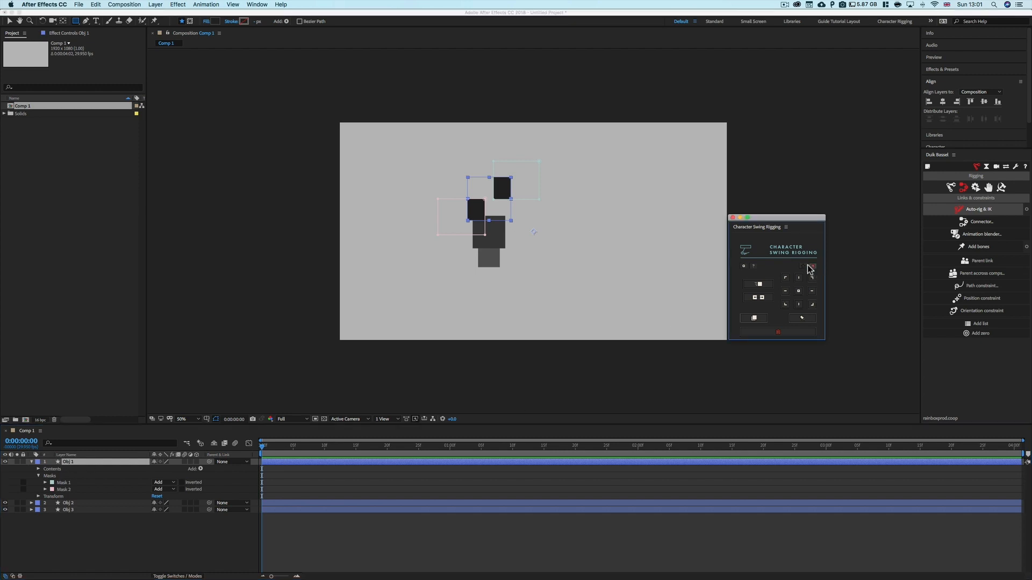
click(785, 278)
click(785, 303)
click(803, 266)
click(52, 476)
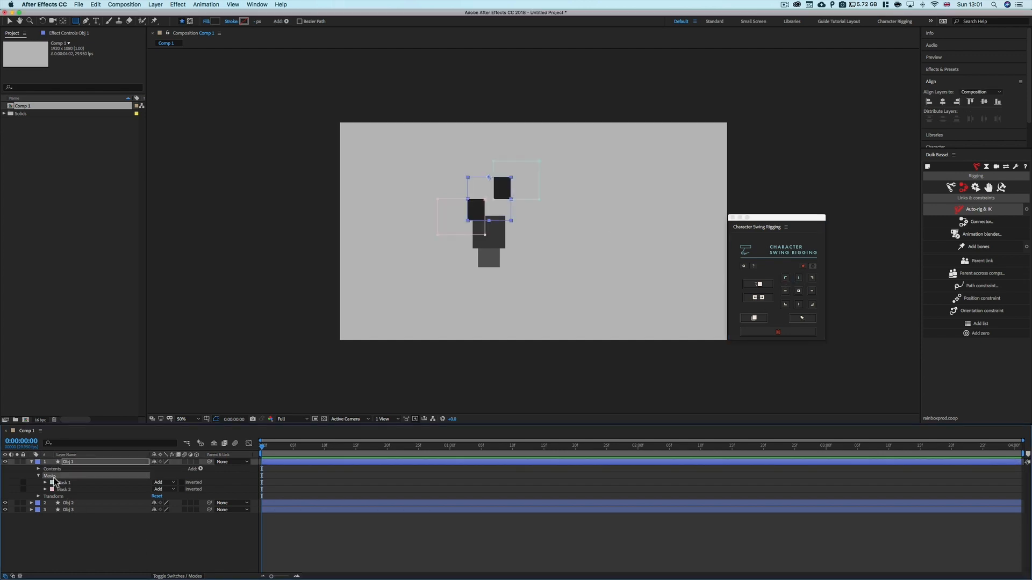
key(Delete)
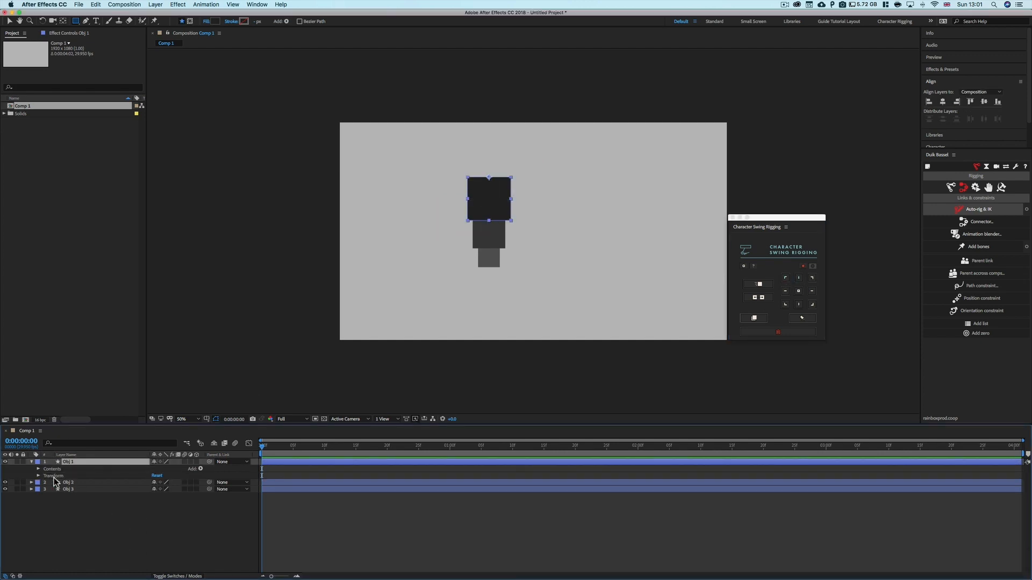
Select all three squares and set their anchor points with the Character Swing Rigging panel's anchor grid
click(73, 508)
click(77, 461)
shift+click(80, 490)
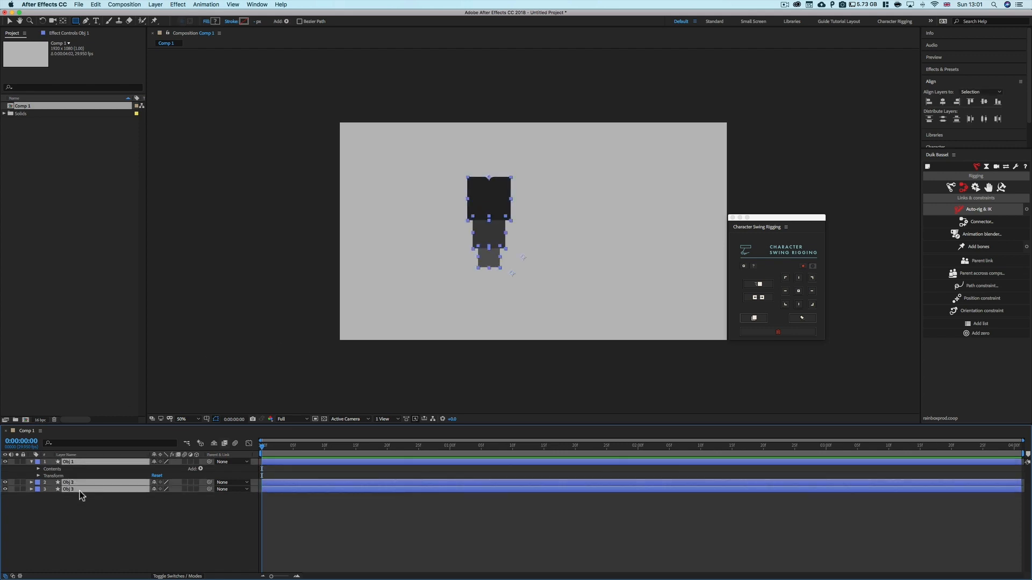
click(799, 278)
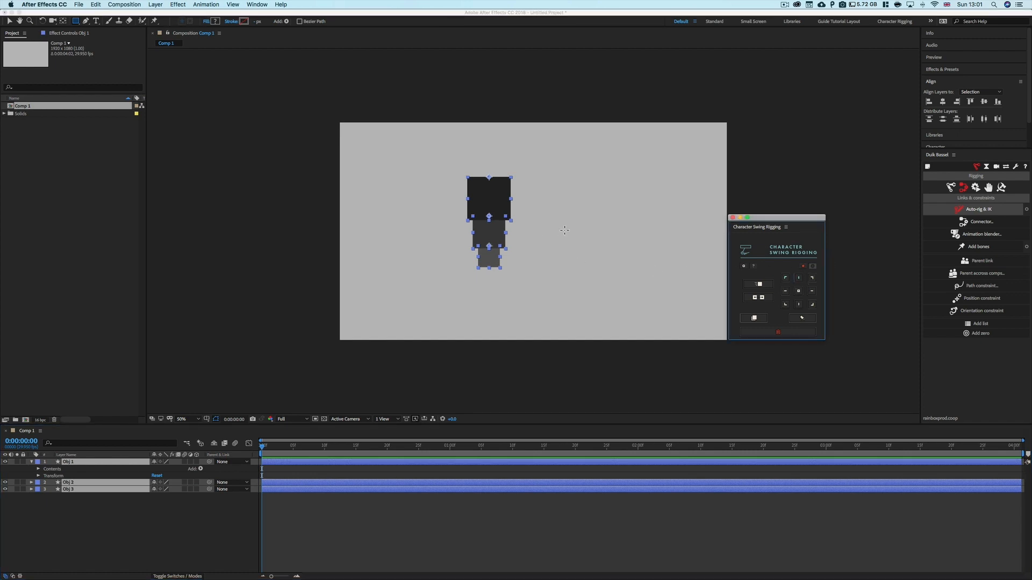
click(786, 278)
click(812, 279)
click(787, 279)
click(811, 279)
click(799, 278)
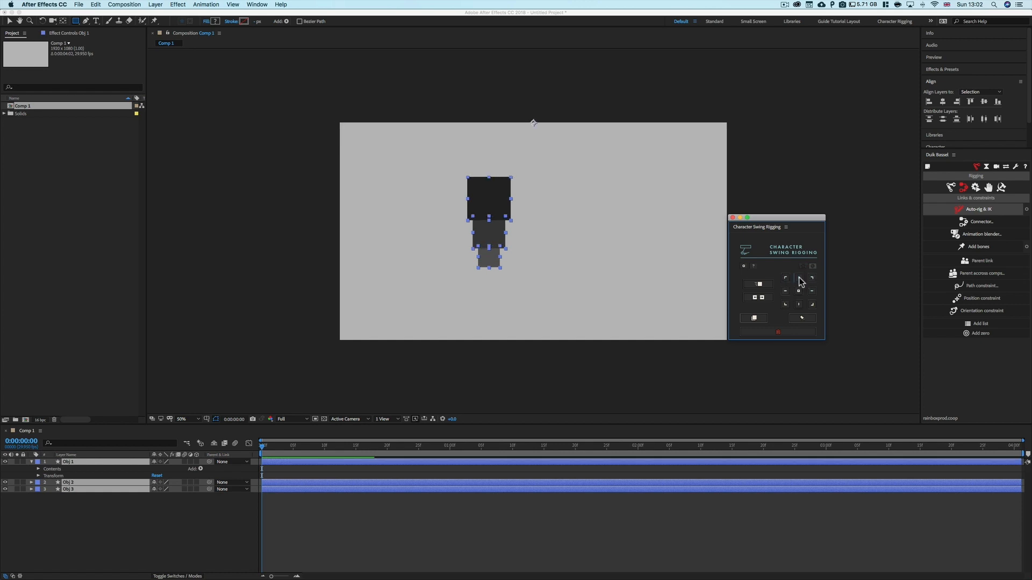
click(798, 290)
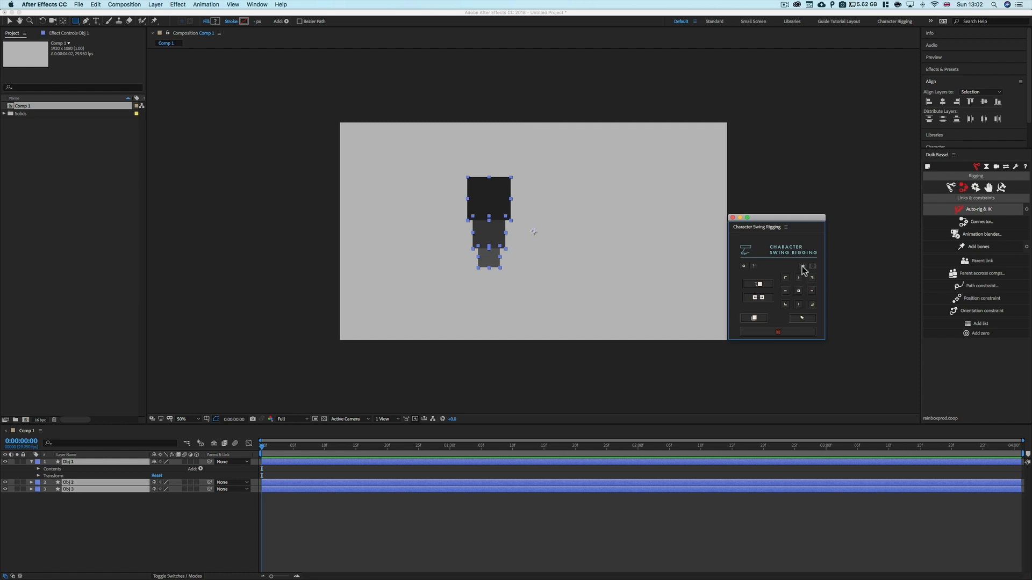
Adjust the selected squares' anchor point once more with the panel's anchor grid, then deselect and collapse the layers
click(799, 279)
click(63, 531)
click(31, 462)
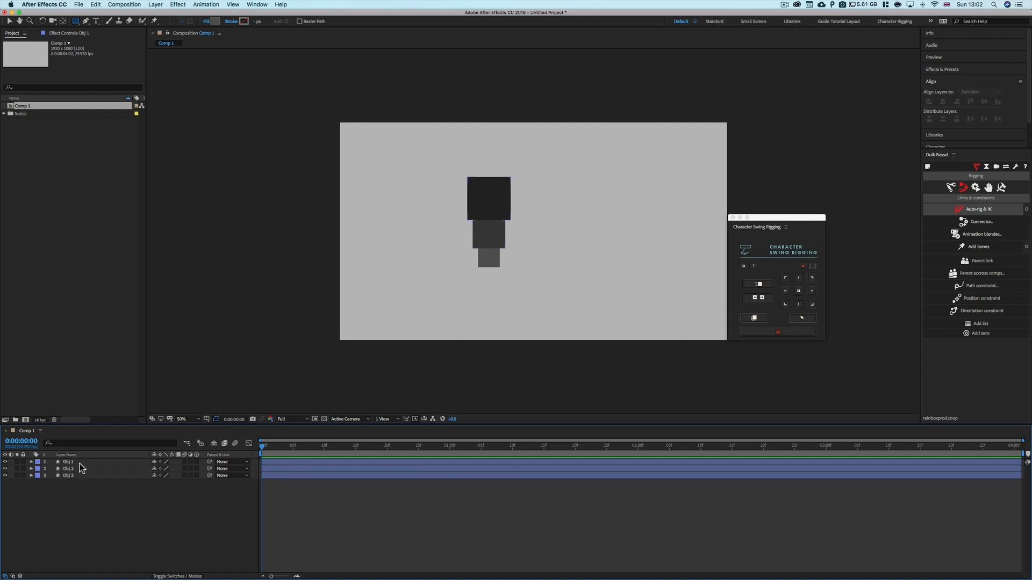
Select Obj 1 through Obj 3 and enable the chain option in the Character Swing Rigging panel
click(80, 463)
shift+click(79, 476)
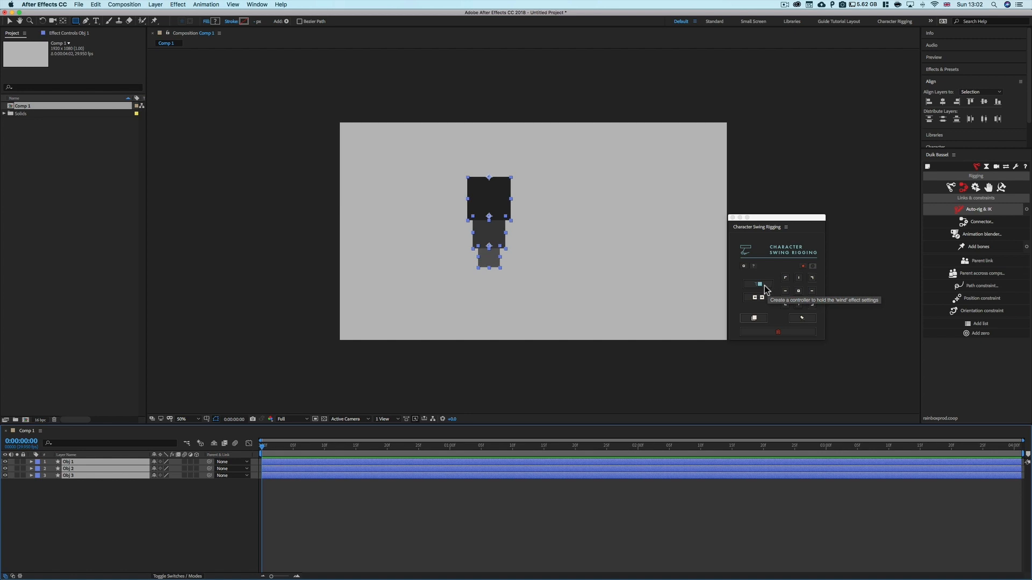
click(110, 520)
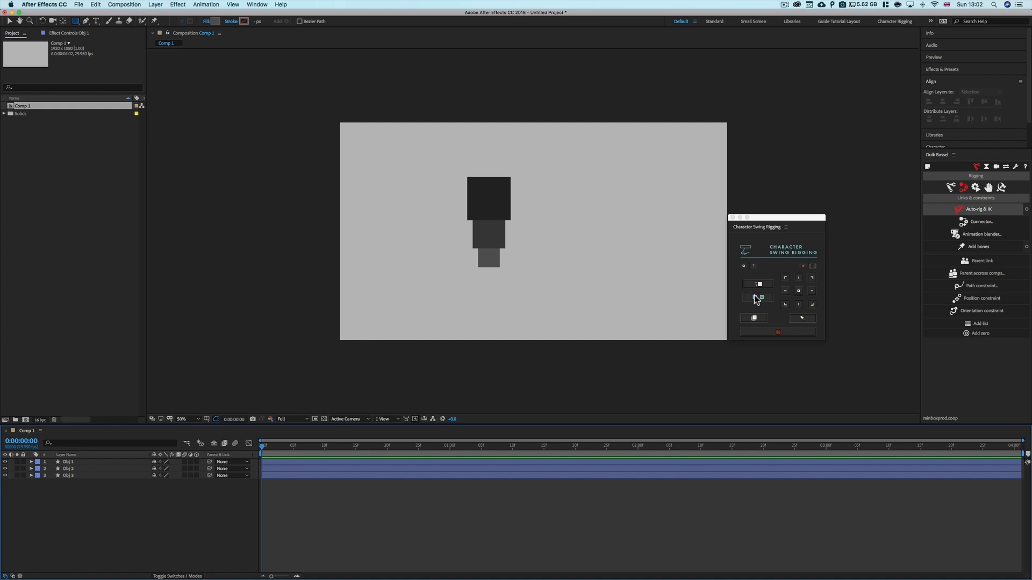
click(75, 462)
shift+click(75, 476)
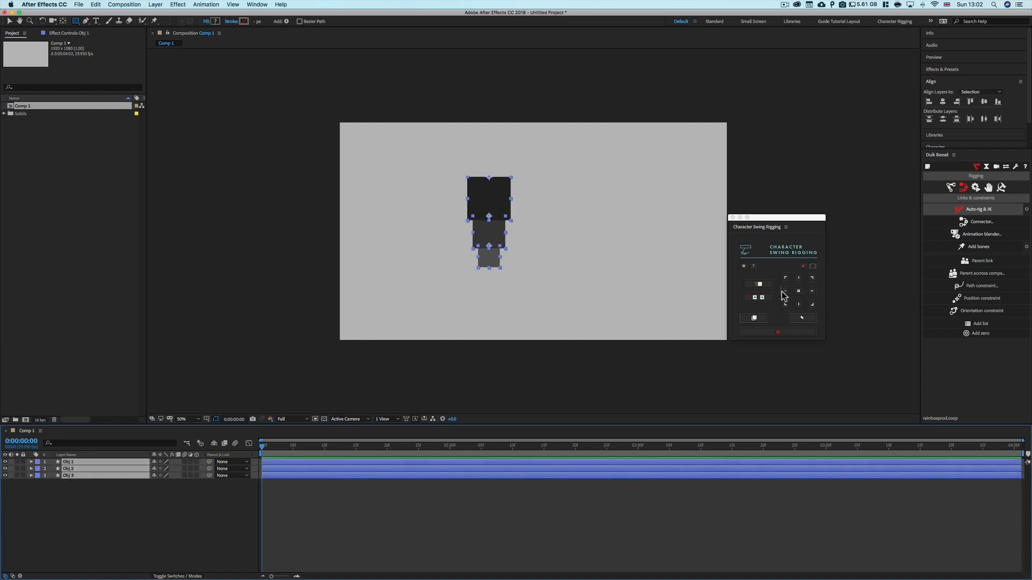
click(766, 296)
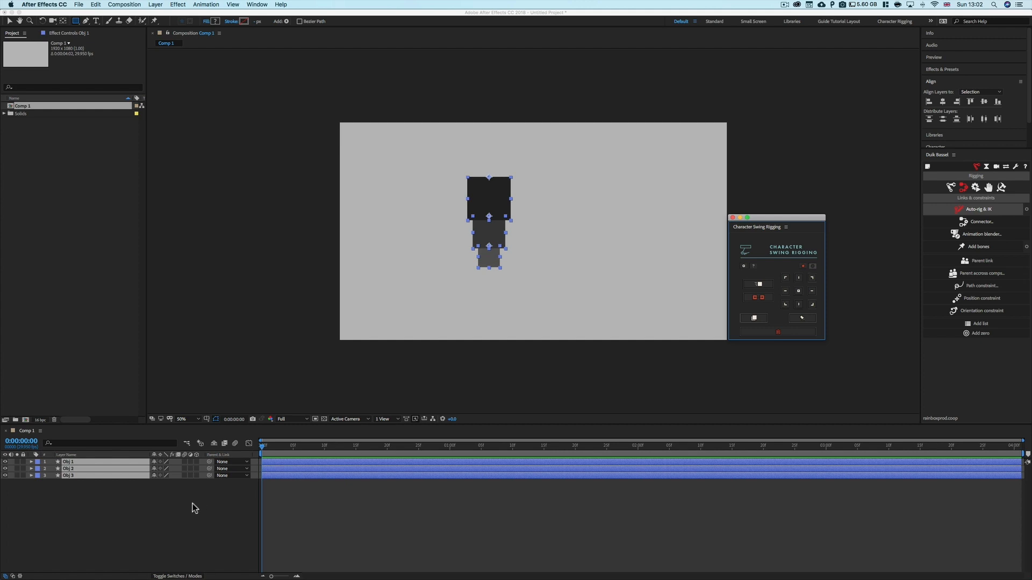
click(128, 508)
click(73, 464)
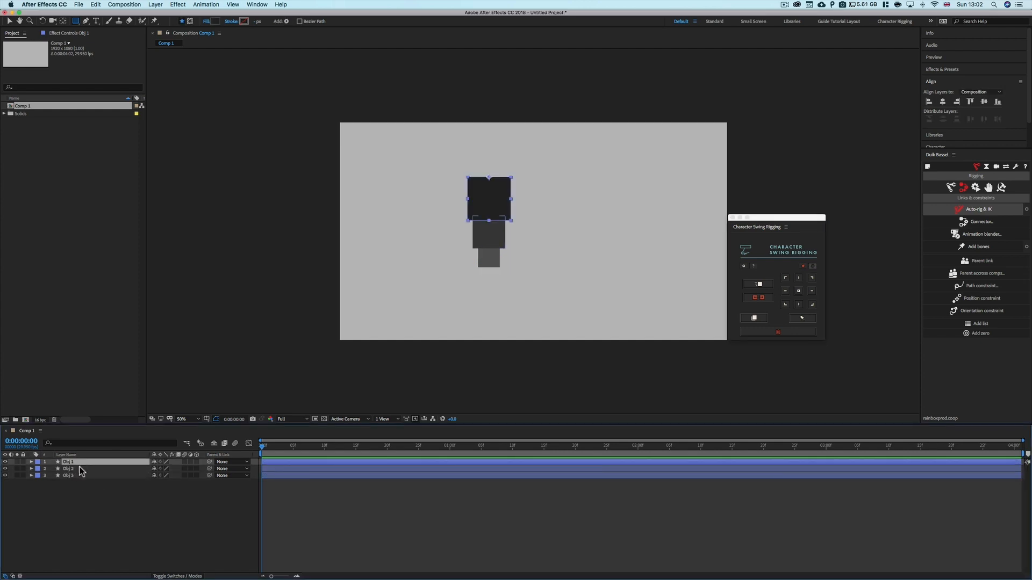
shift+click(78, 468)
shift+click(89, 474)
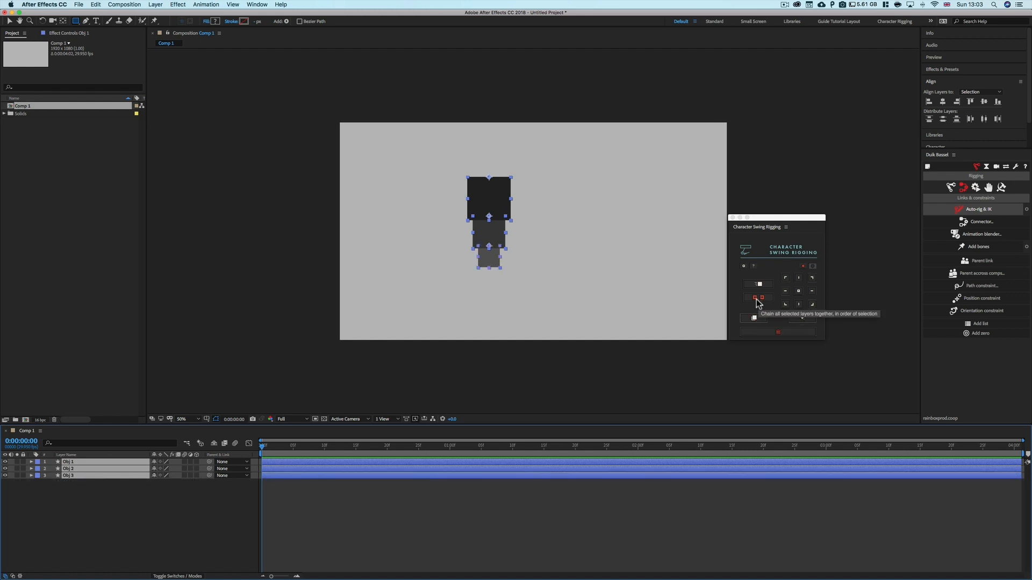
click(130, 507)
drag(208, 469, 94, 463)
drag(208, 476, 98, 469)
click(94, 498)
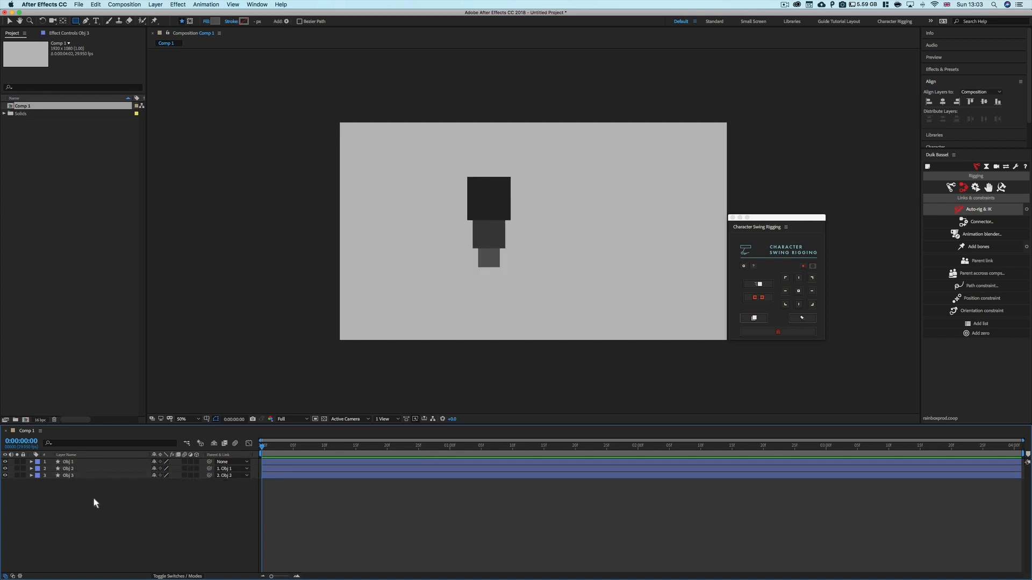
click(101, 462)
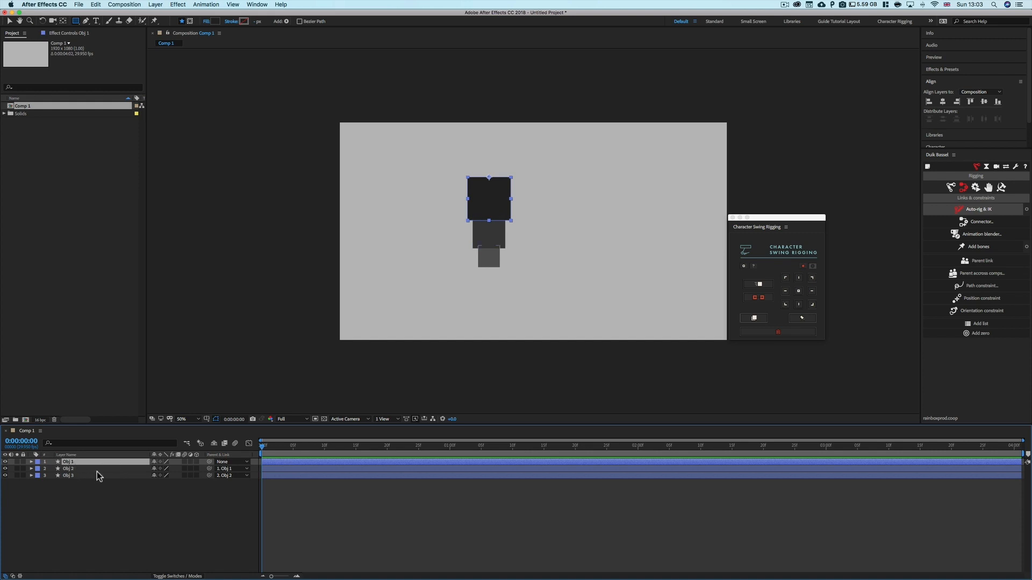
click(231, 469)
click(230, 477)
click(231, 476)
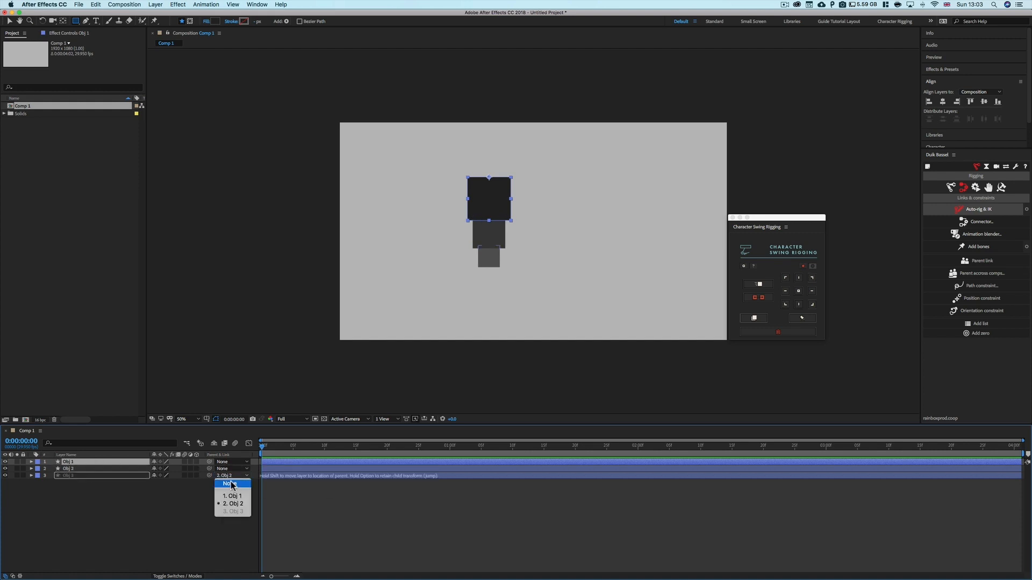
click(230, 484)
Select all three squares, chain them in order and apply Character Swing to the selected layers
click(76, 463)
shift+click(75, 475)
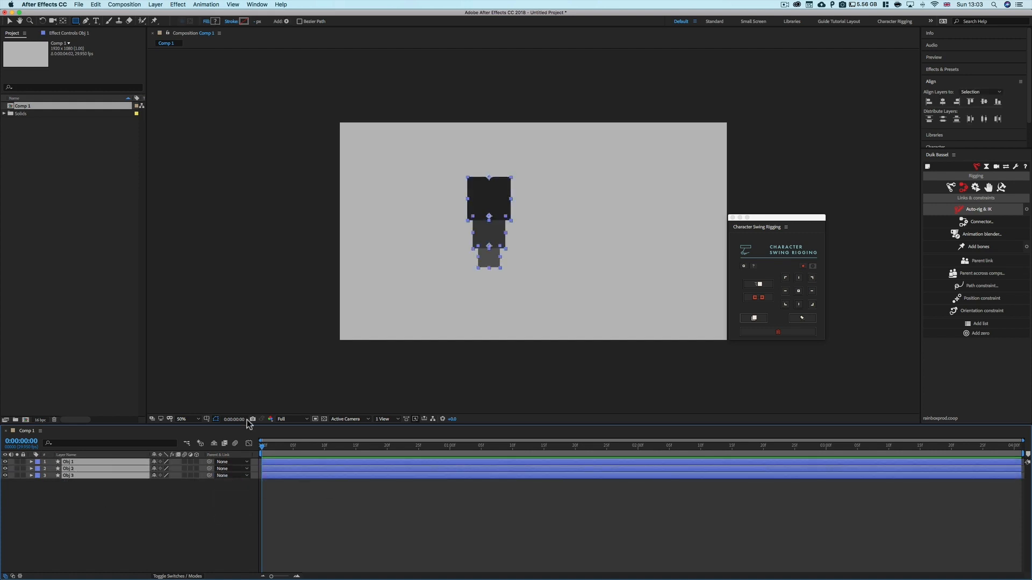
click(760, 297)
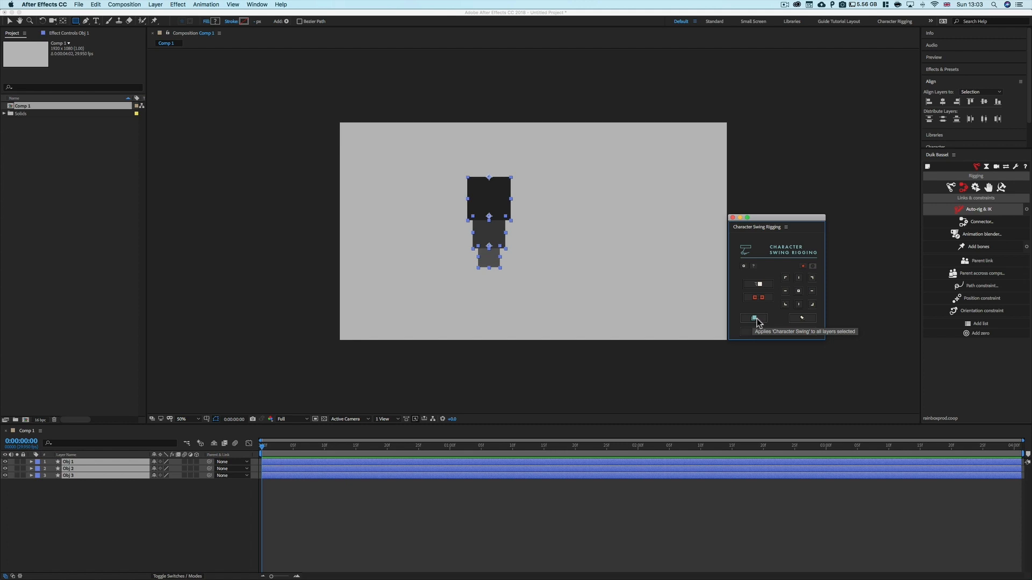
click(757, 322)
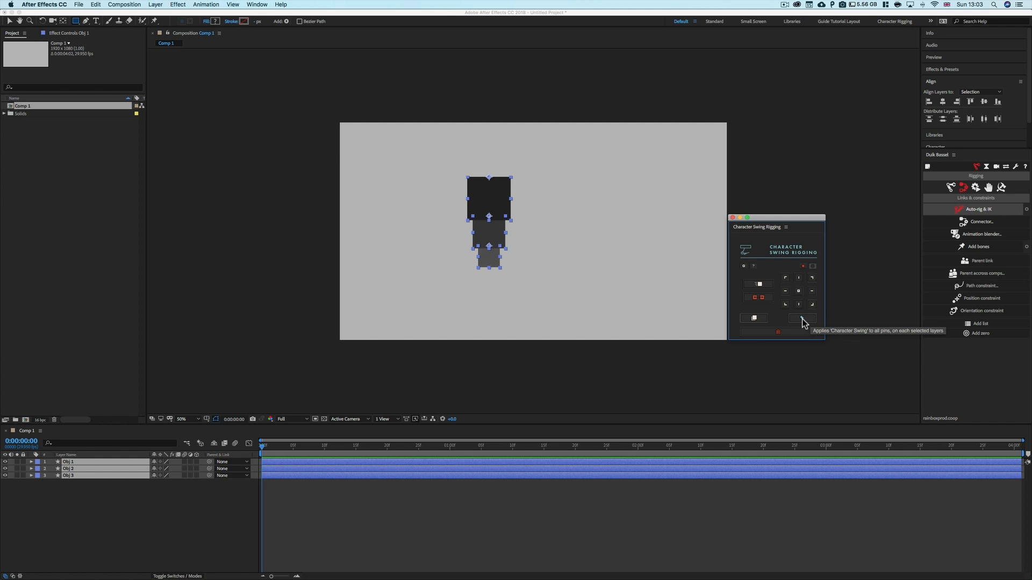
click(754, 321)
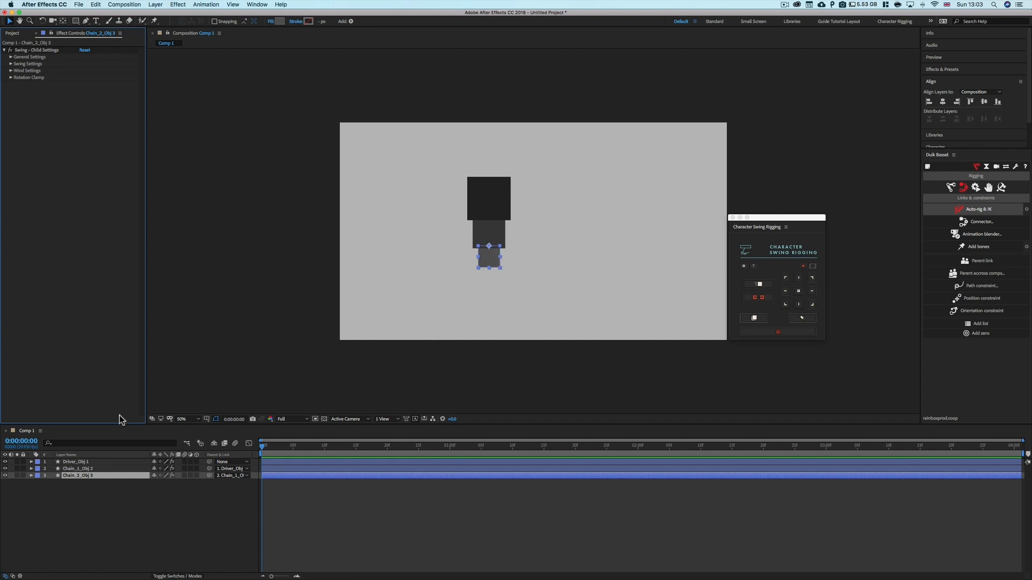
Review the Swing effect controls added to the driver and chain layers
click(79, 463)
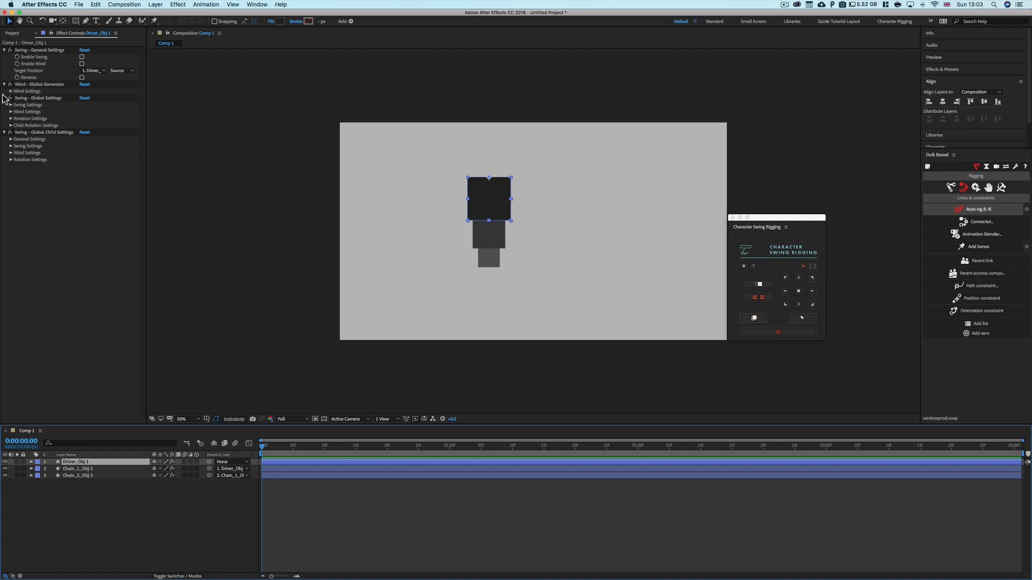
click(85, 480)
click(80, 462)
click(80, 469)
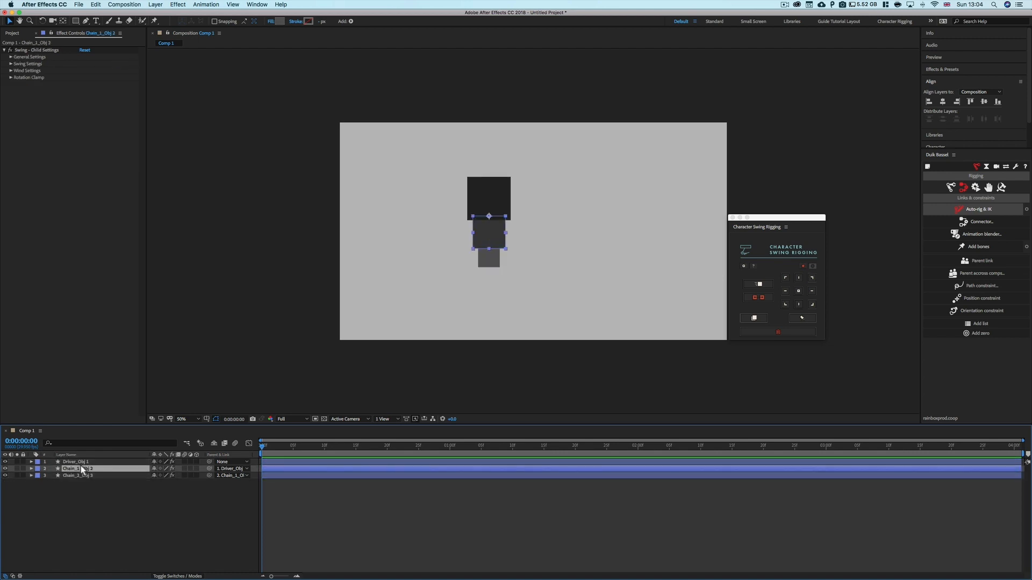
click(84, 463)
Select each square in the composition to inspect how the rigged chain is parented
click(496, 199)
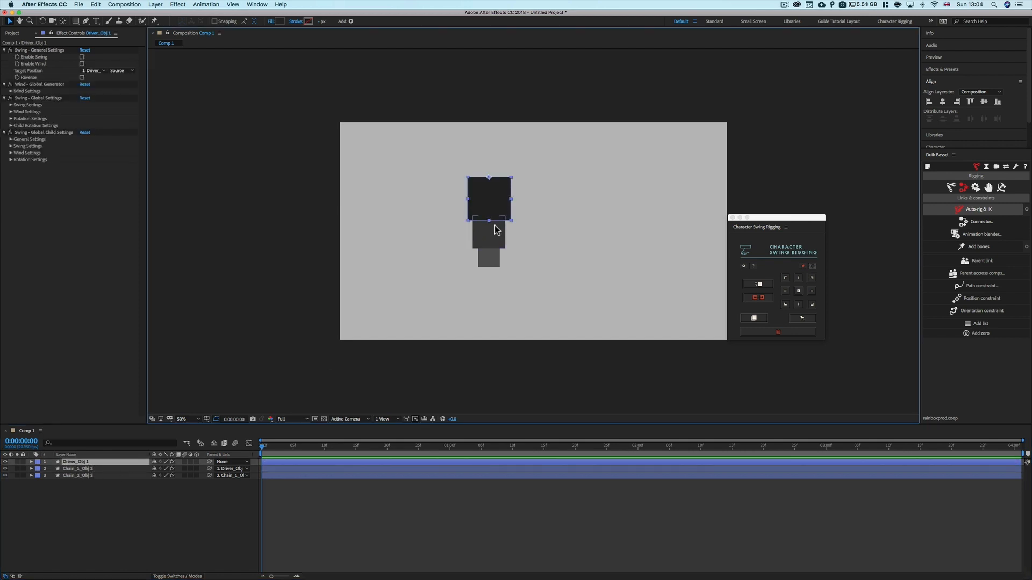
shift+click(490, 254)
click(527, 234)
drag(527, 190, 463, 269)
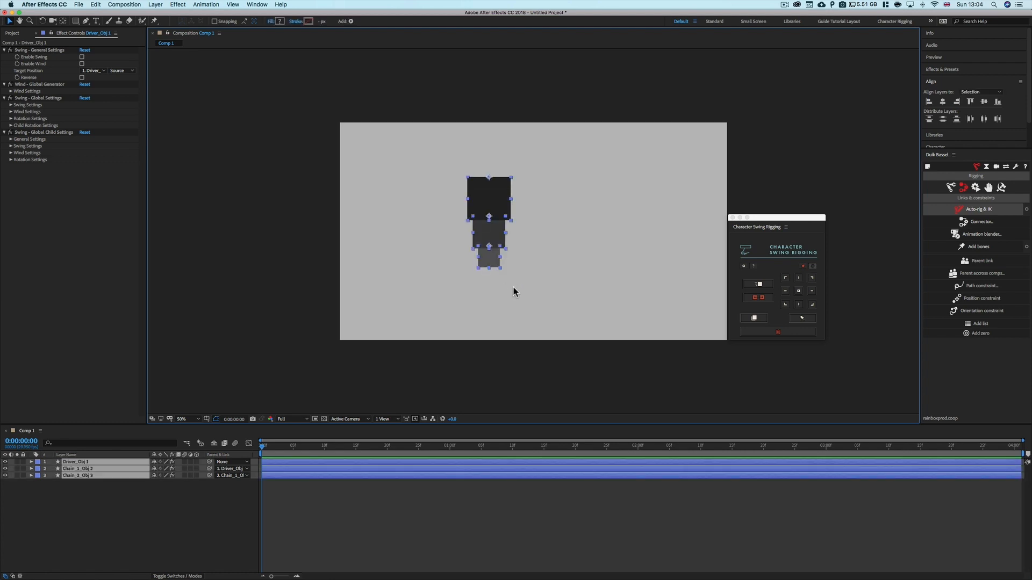
click(527, 252)
drag(523, 197, 459, 281)
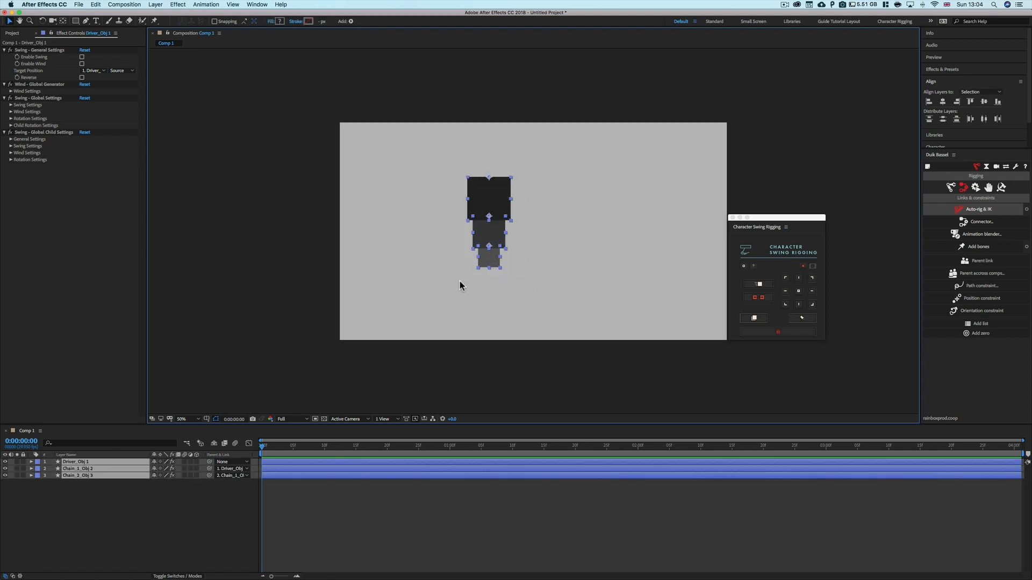
click(539, 230)
drag(527, 203, 463, 268)
click(553, 233)
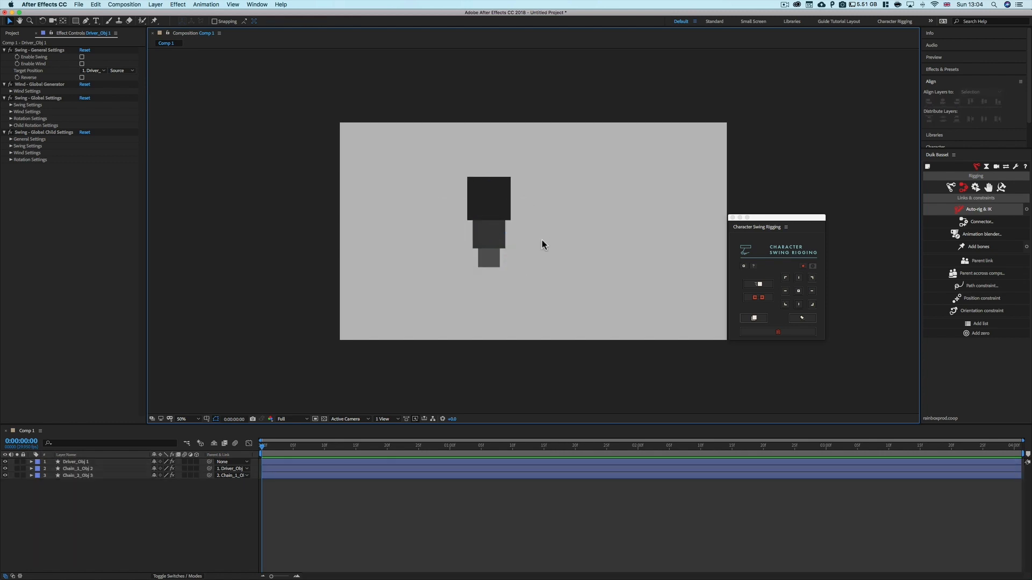
click(498, 186)
click(540, 236)
drag(541, 206, 449, 272)
click(498, 240)
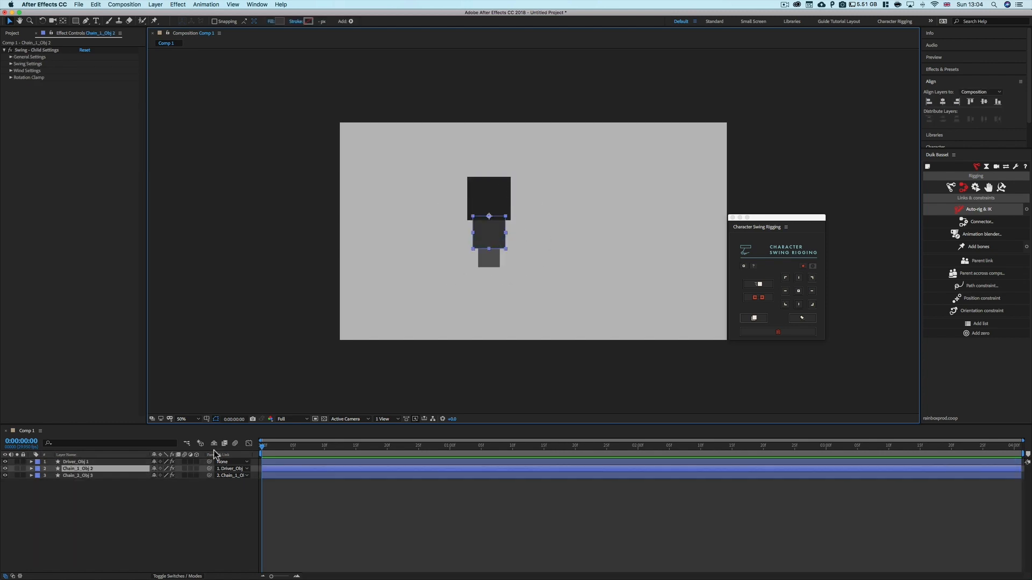
click(491, 256)
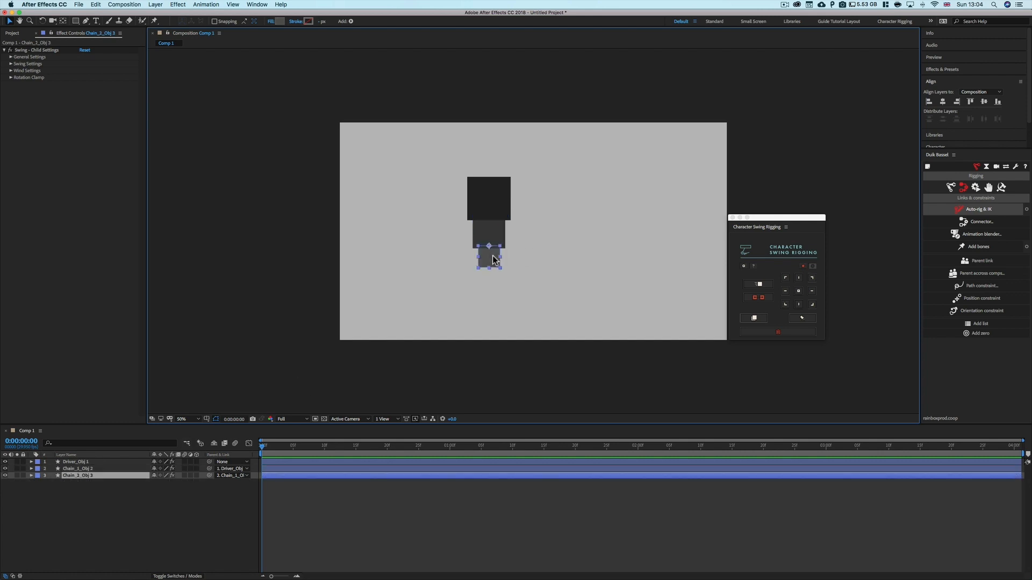
click(93, 486)
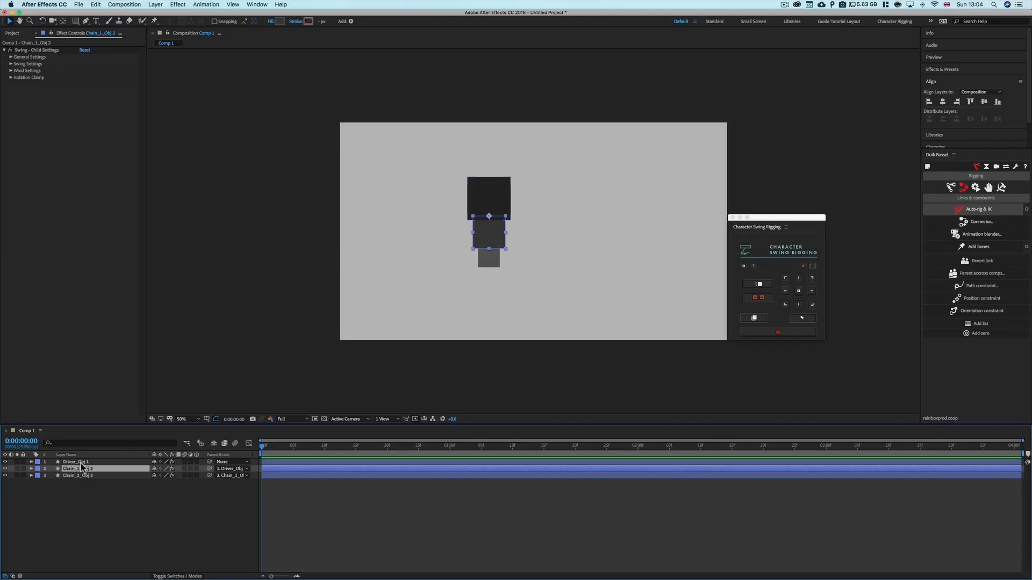
Move the driver square left, reveal its Position property and set a position keyframe at 0:00:00:00
click(78, 463)
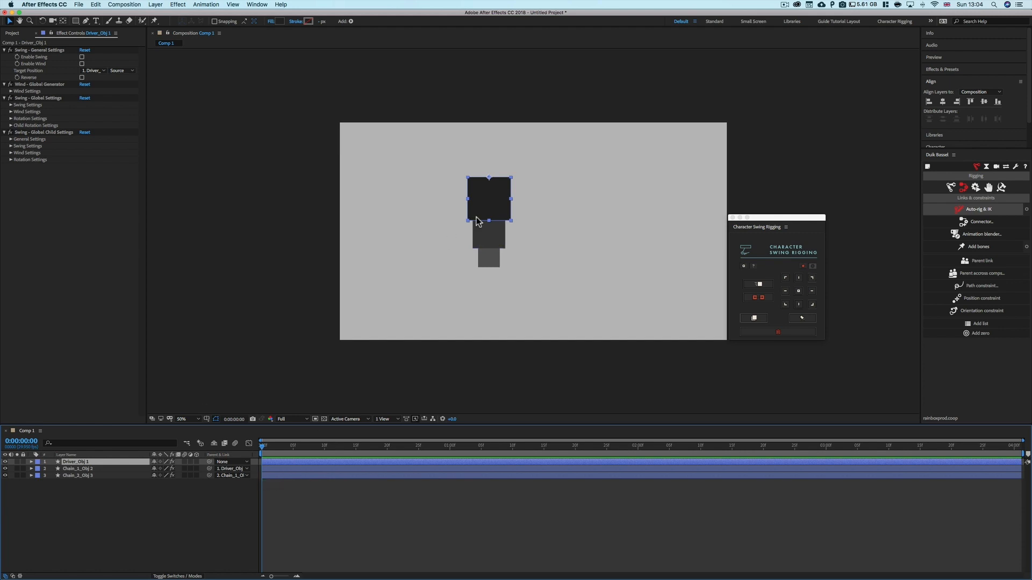
drag(499, 209, 405, 208)
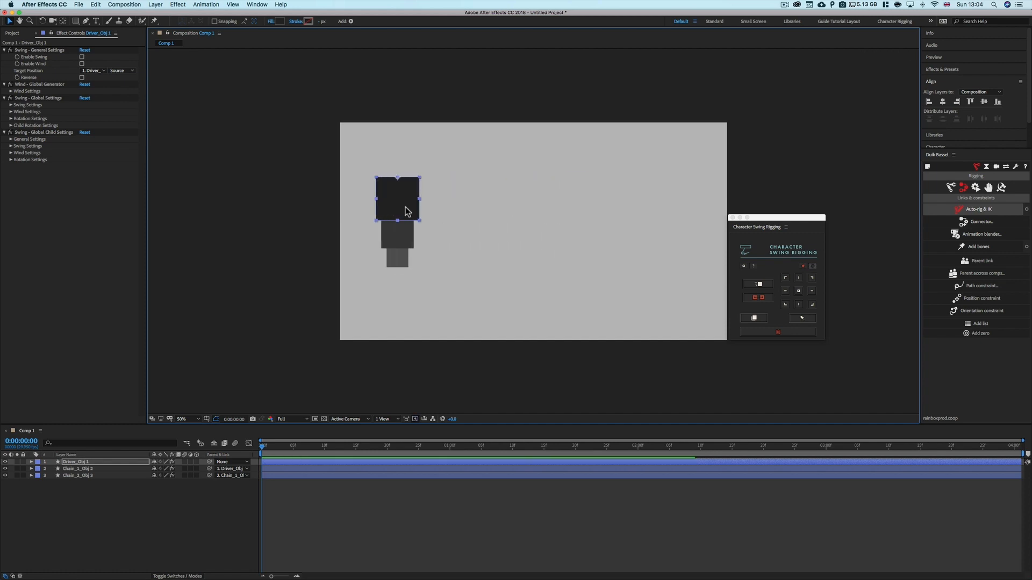
key(p)
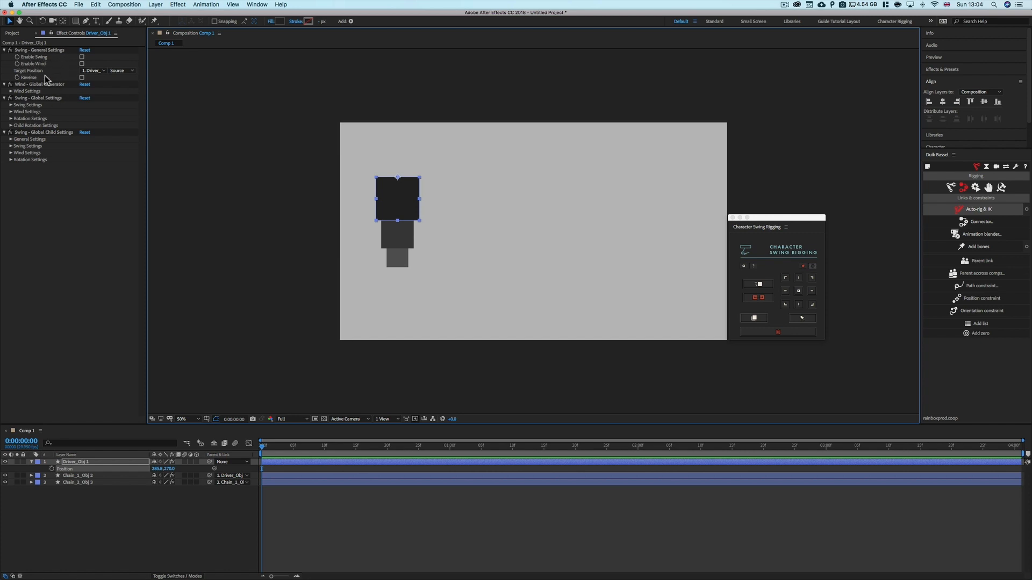
click(77, 521)
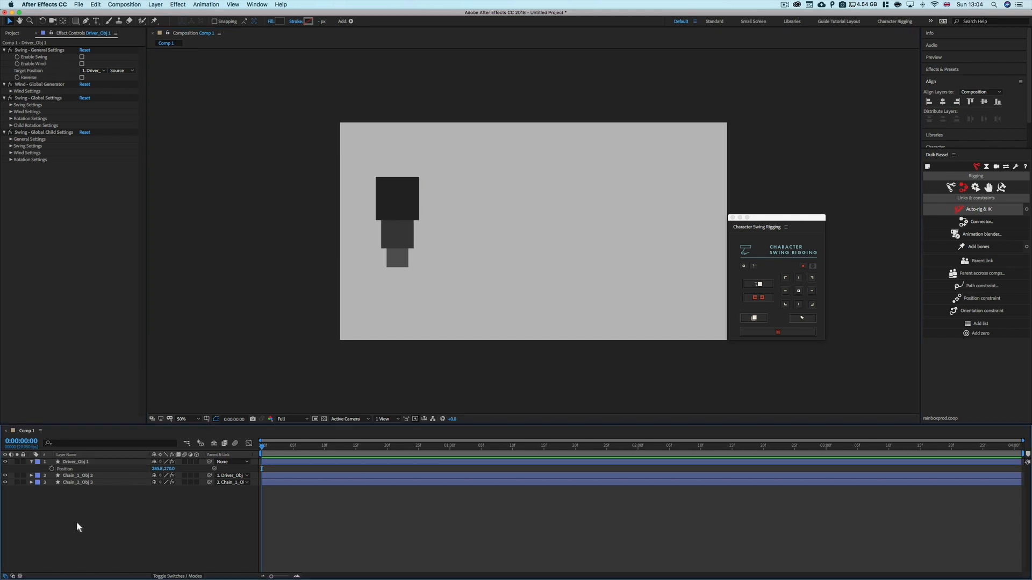
click(82, 463)
click(52, 469)
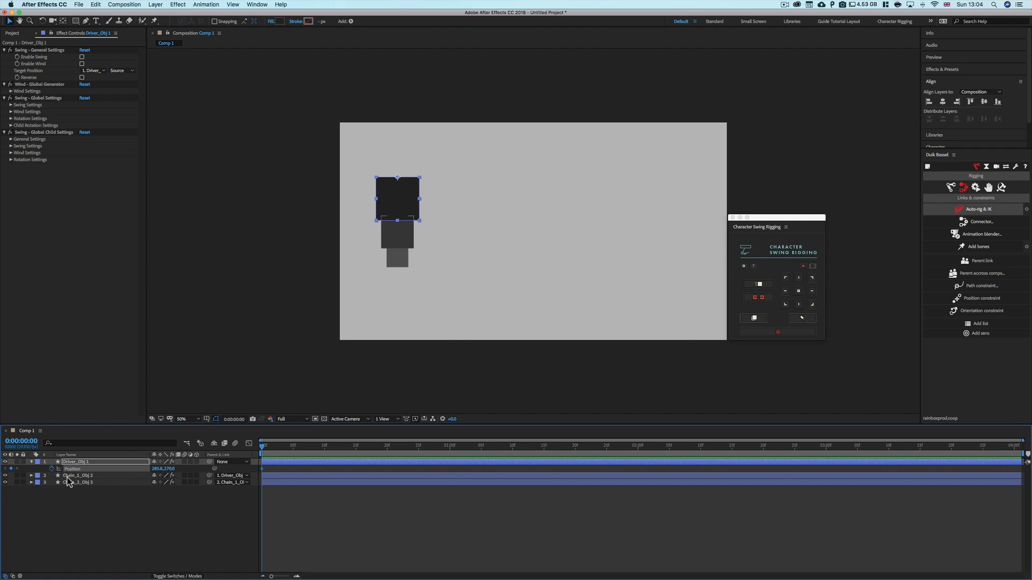
Go to 0:00:01:00 and drag the driver square far right to add a second position keyframe
drag(266, 450, 455, 454)
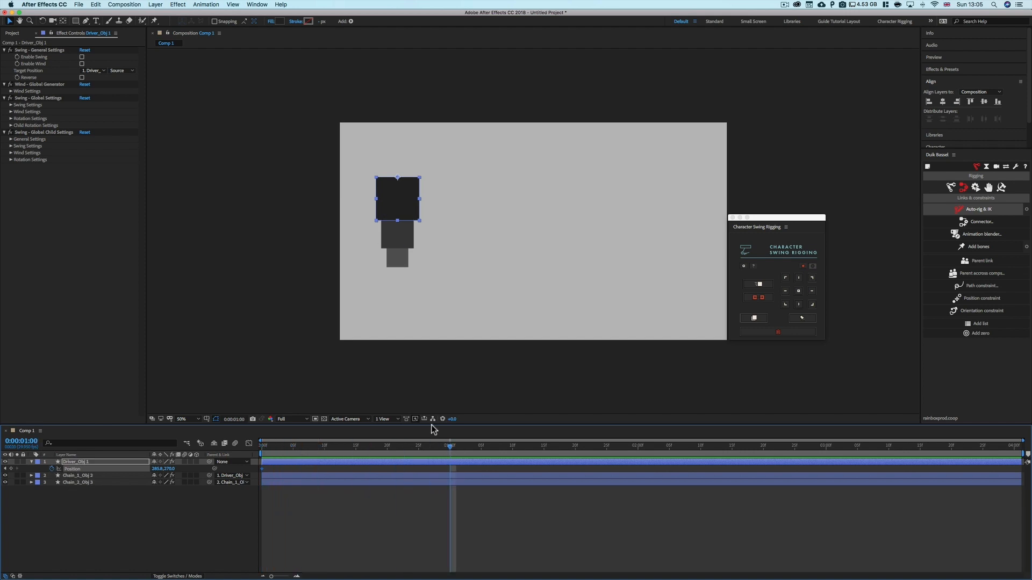
drag(403, 207, 612, 207)
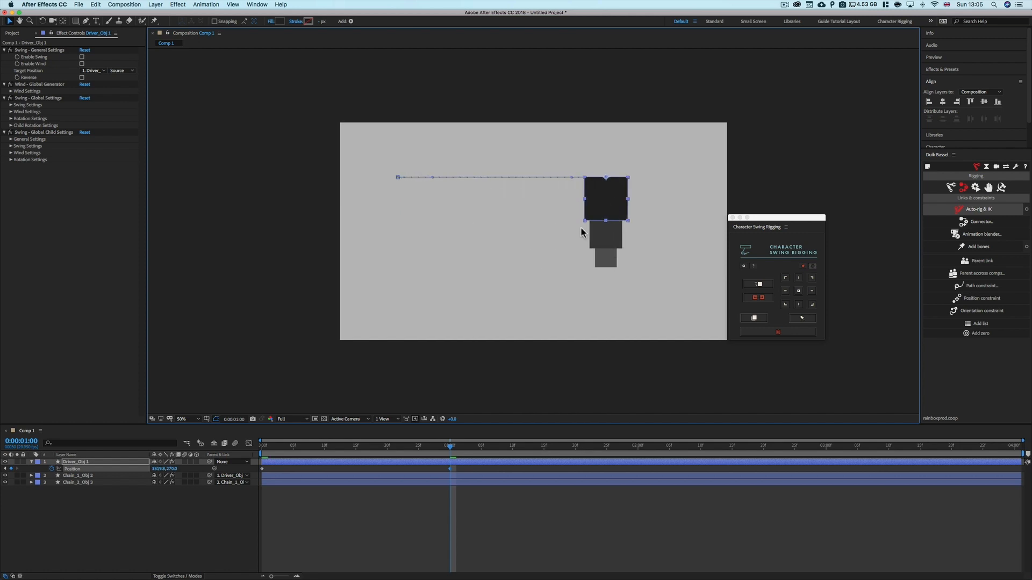
click(375, 539)
drag(253, 475, 239, 475)
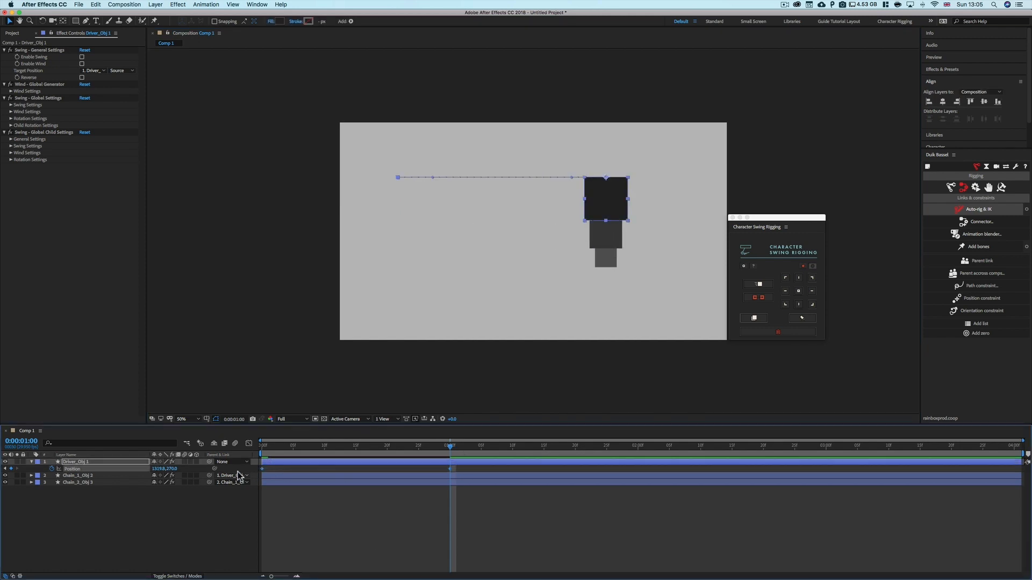
click(317, 524)
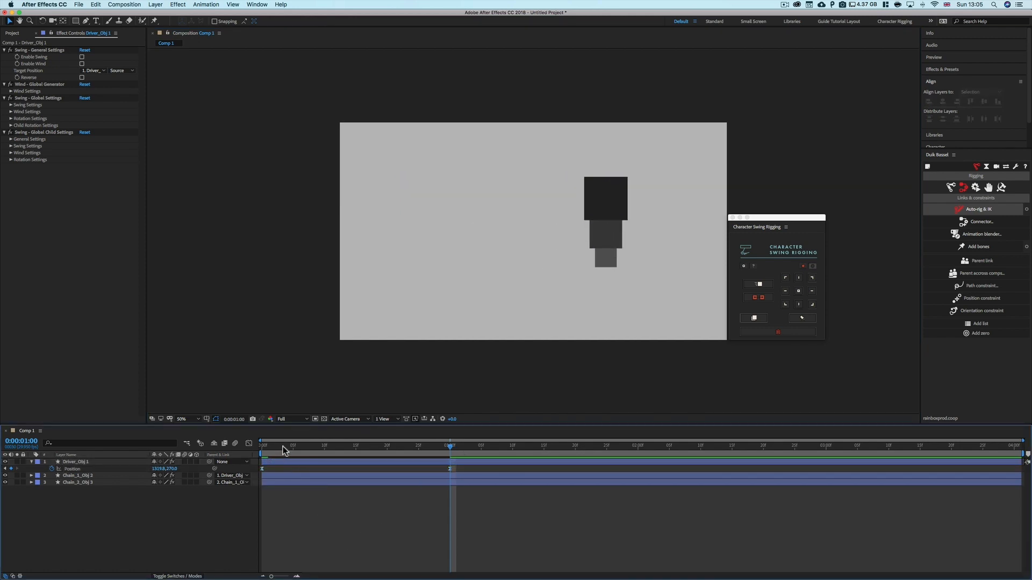
Preview the driver's movement from the start of the timeline
drag(283, 446, 261, 446)
key(space)
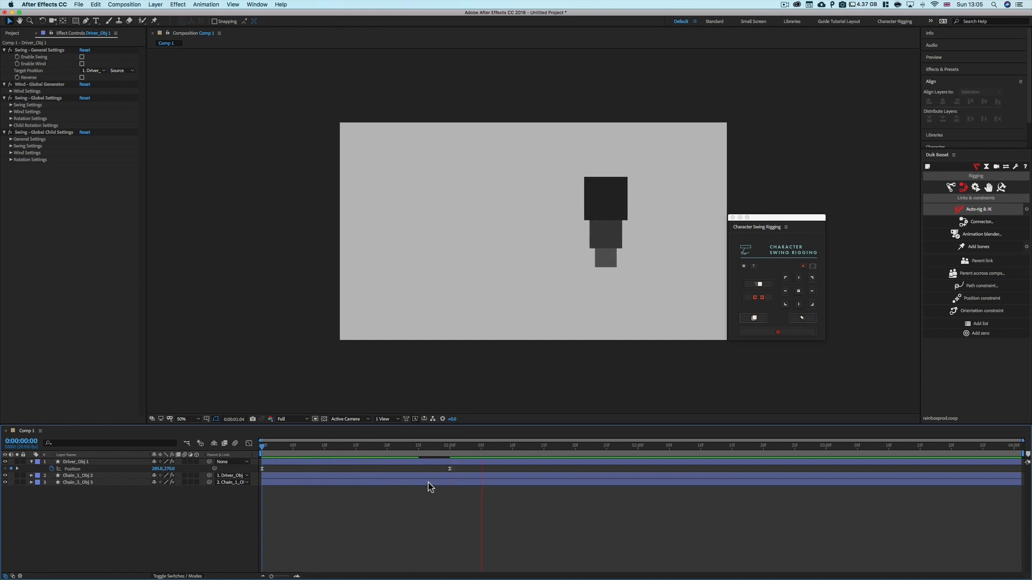
key(space)
drag(456, 449, 312, 455)
Turn on Enable Swing in the driver's Swing - General Settings and return to the start of the timeline
click(310, 462)
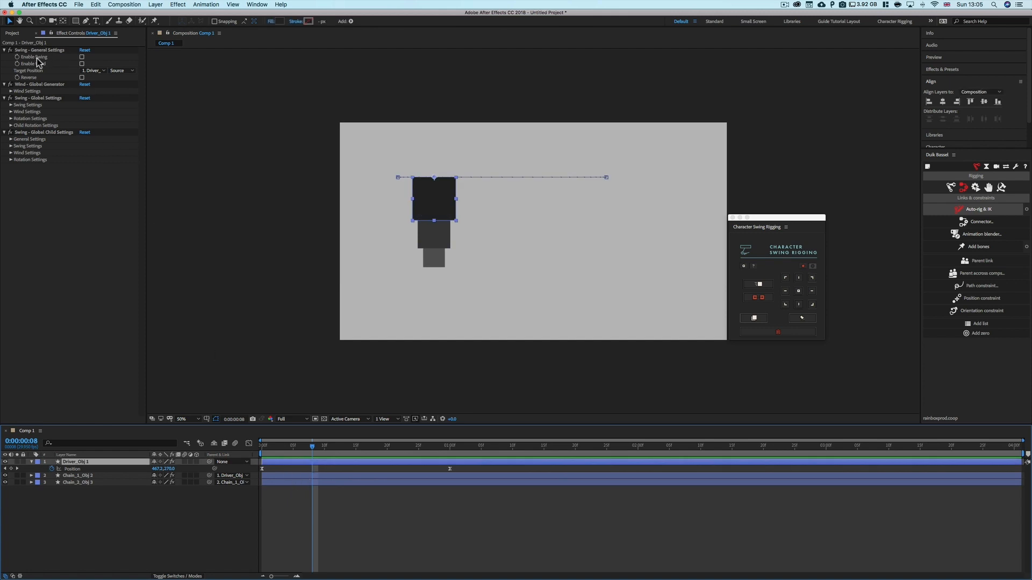
click(82, 57)
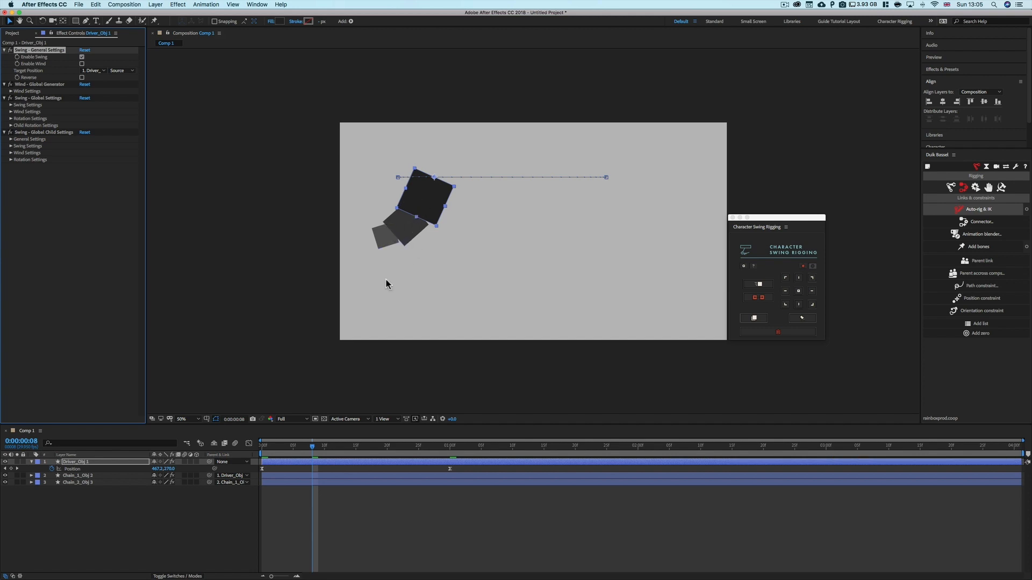
drag(308, 453, 247, 451)
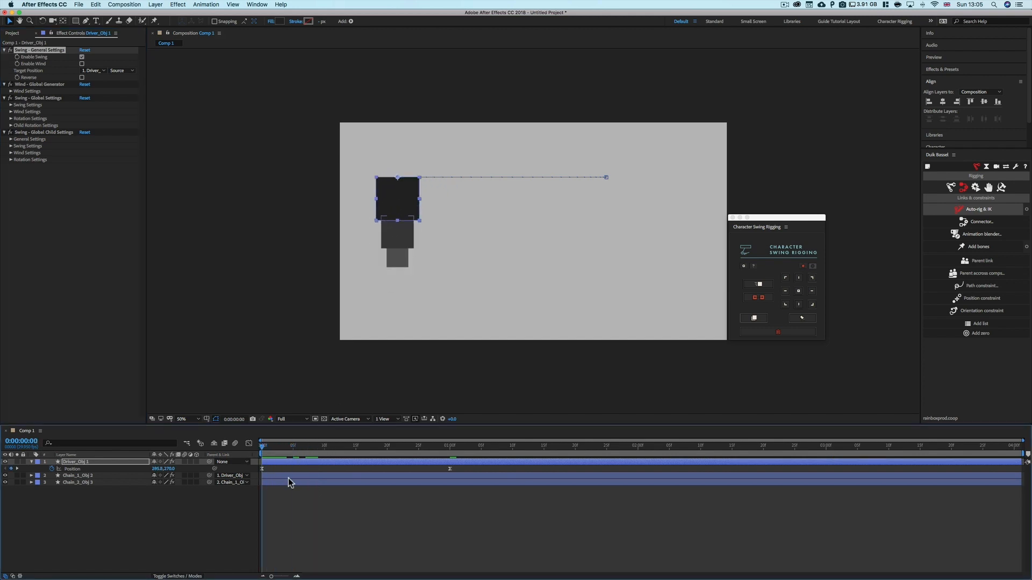
Preview the driver's swing animation, replaying and scrubbing the timeline from the start
key(space)
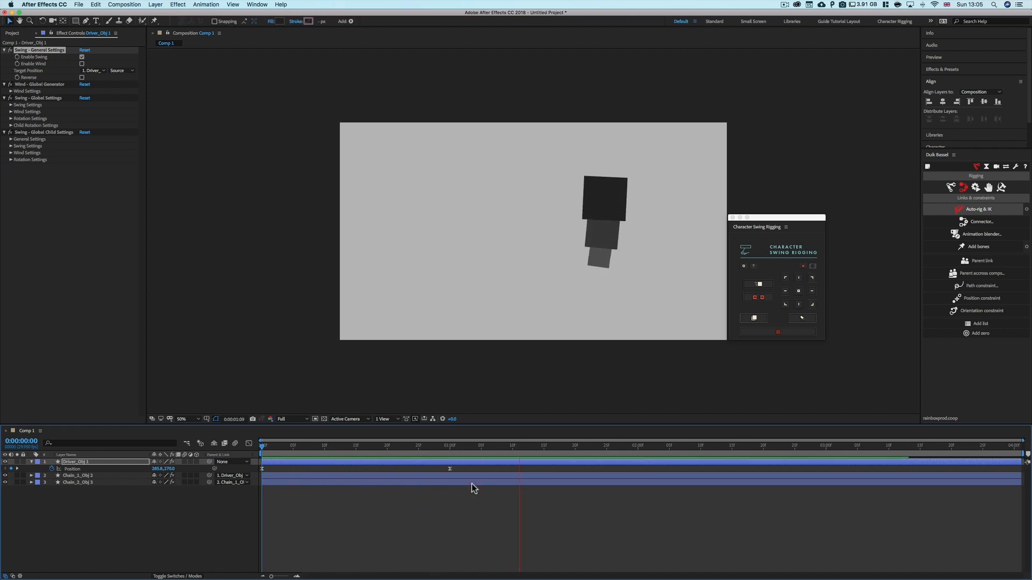
drag(418, 449, 253, 449)
key(space)
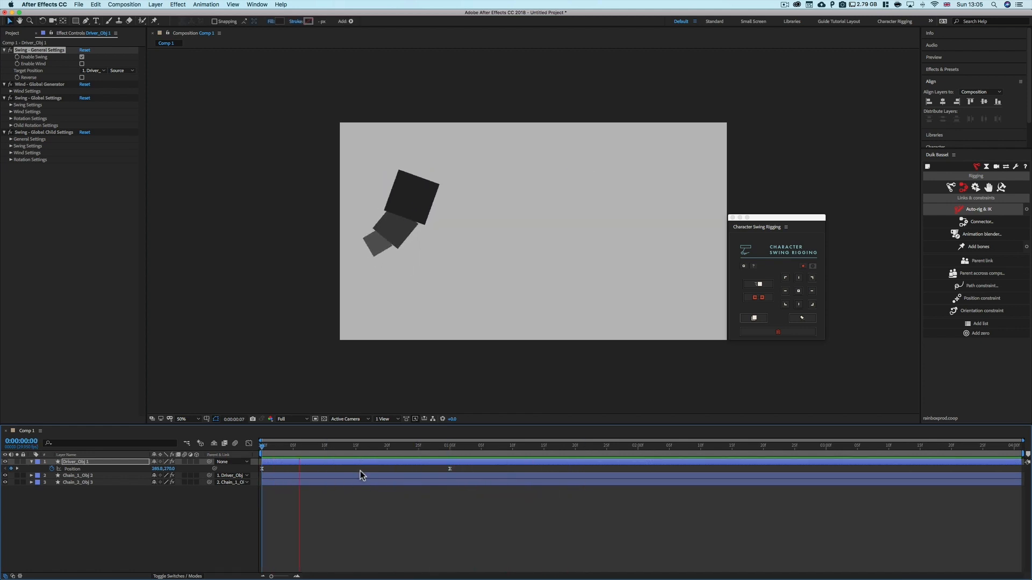
drag(449, 449, 240, 468)
key(space)
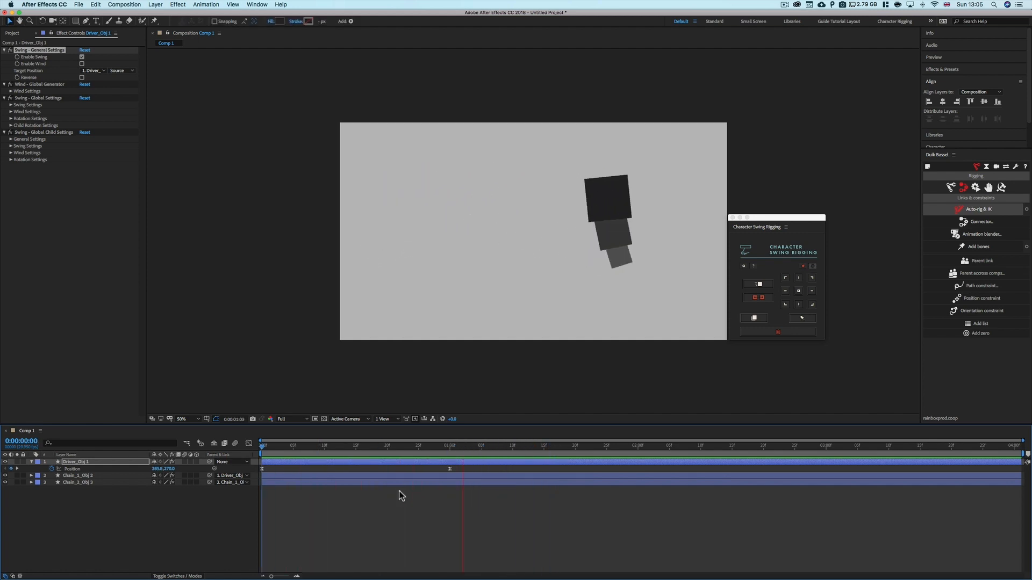
drag(421, 448, 293, 451)
click(205, 518)
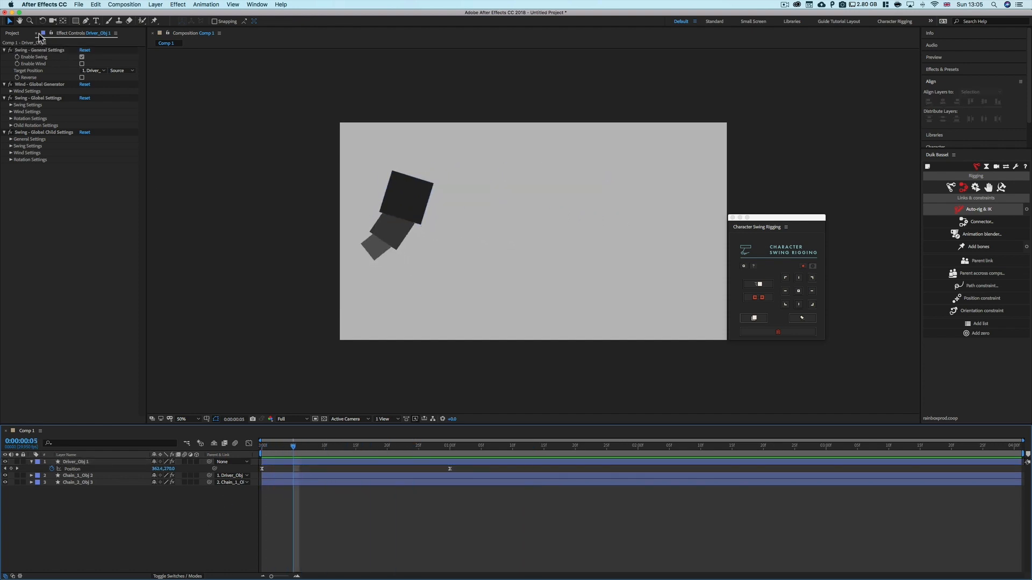
Open the Target Position options in the driver's Swing - General Settings without changing them
click(30, 73)
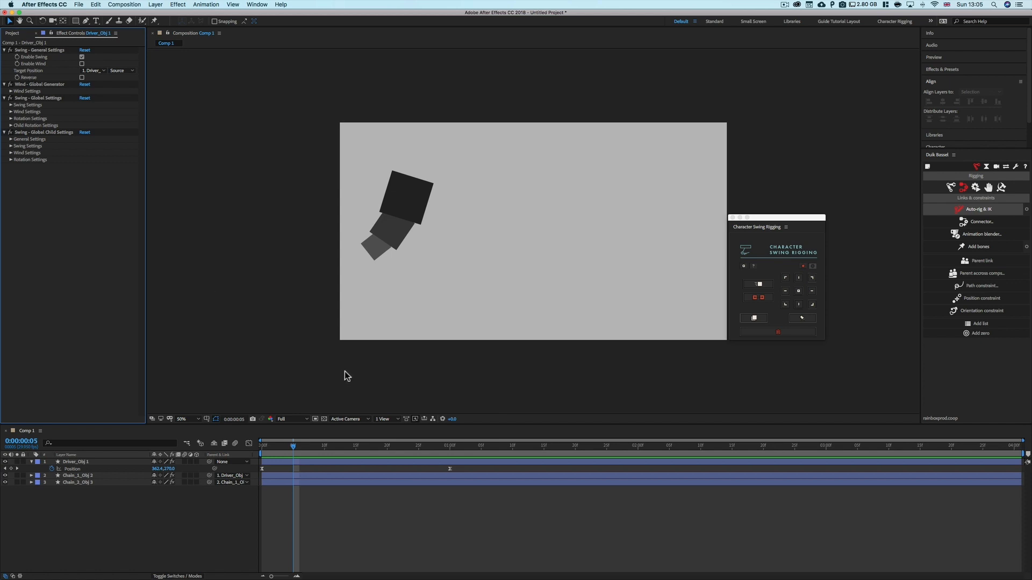
click(450, 469)
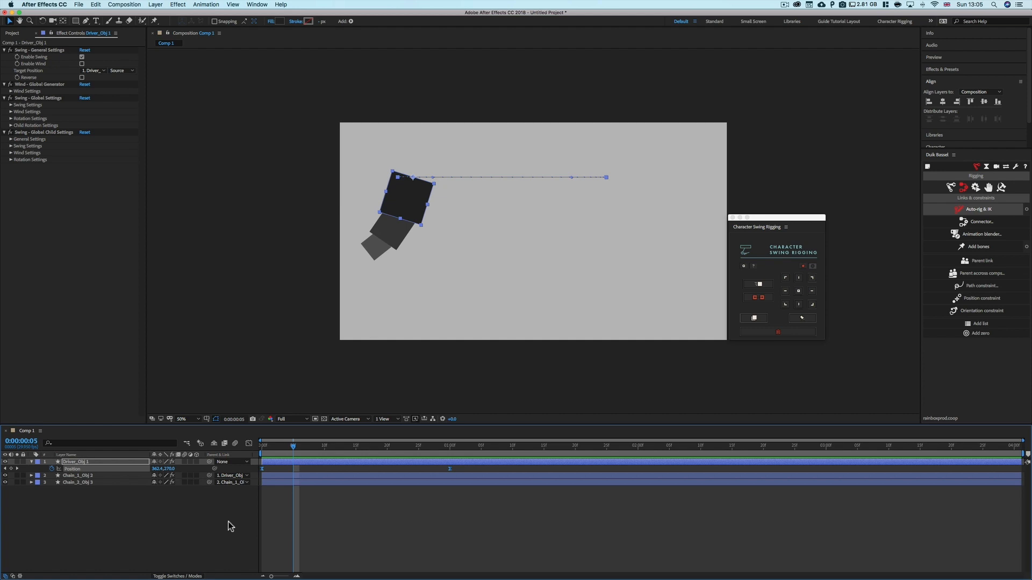
click(208, 513)
click(101, 71)
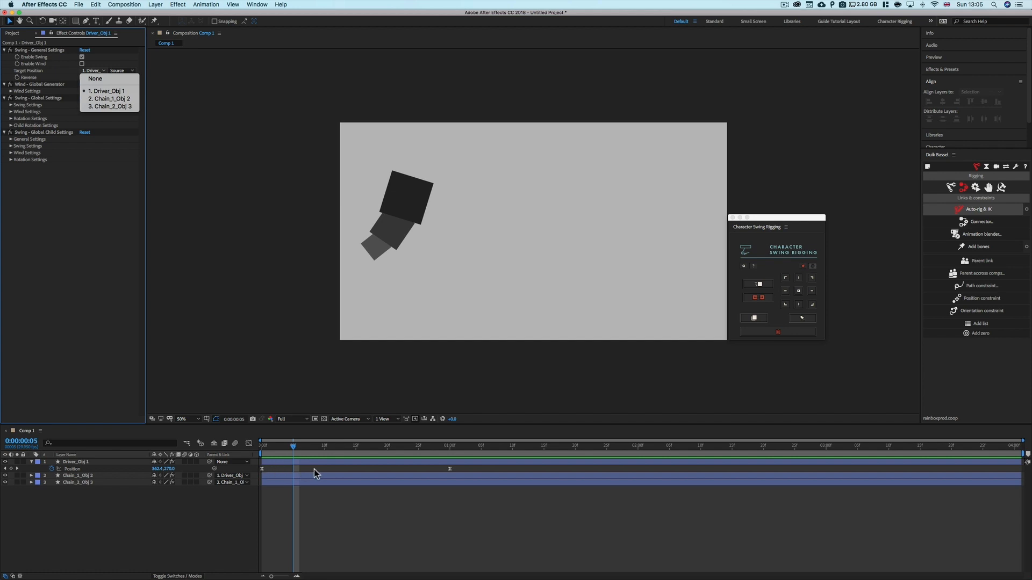
click(208, 558)
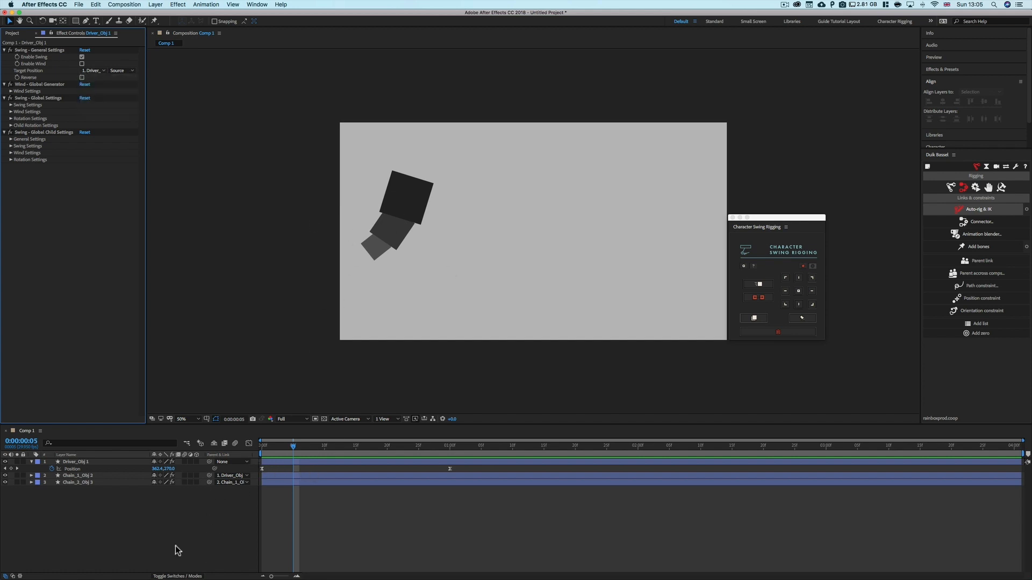
Draw a small square near the top edge of the composition with the Rectangle tool
click(76, 21)
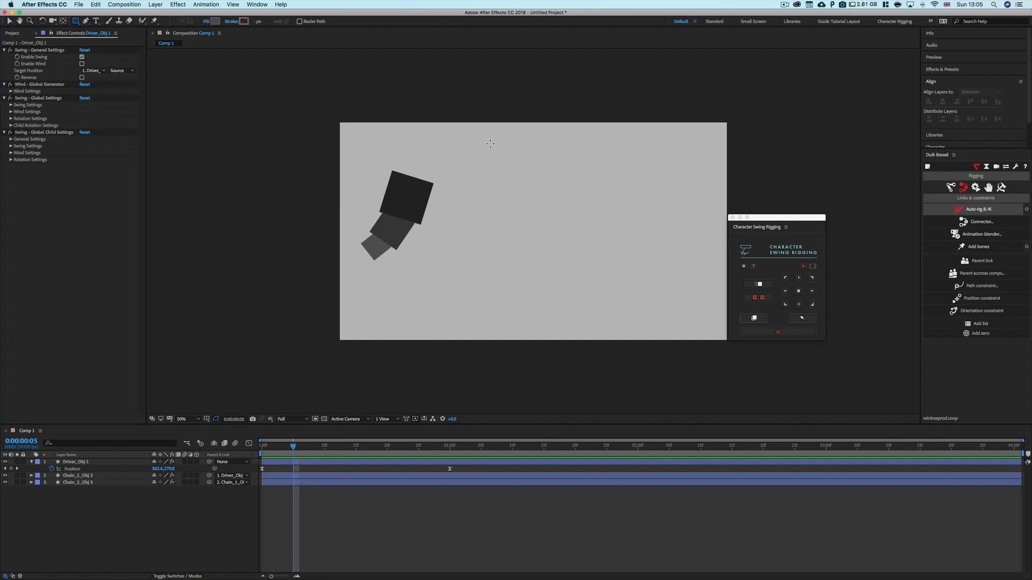
drag(462, 124, 504, 165)
click(92, 532)
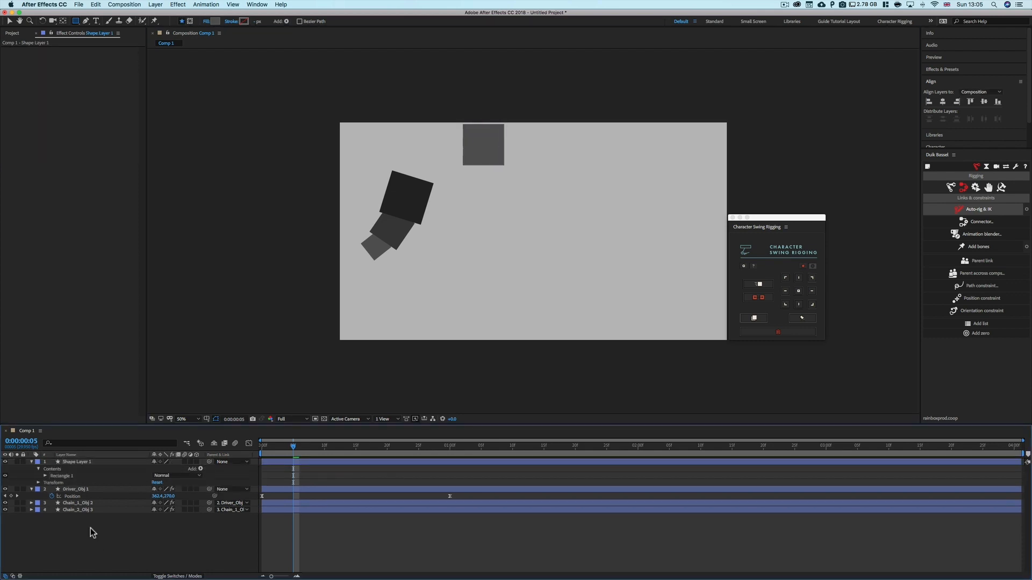
Select the new Shape Layer 1 and reveal its Position property
click(31, 462)
click(79, 469)
click(80, 463)
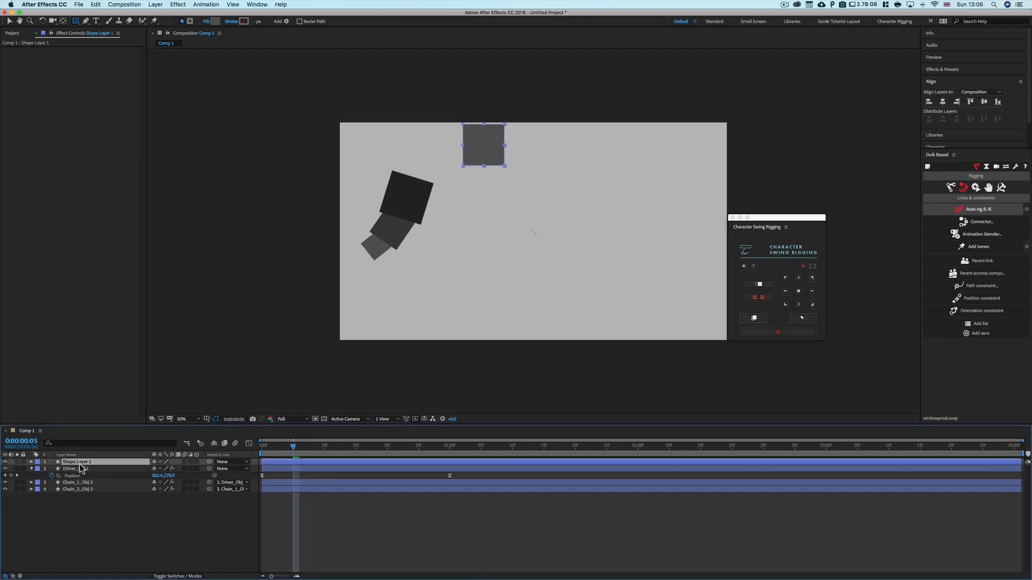
key(p)
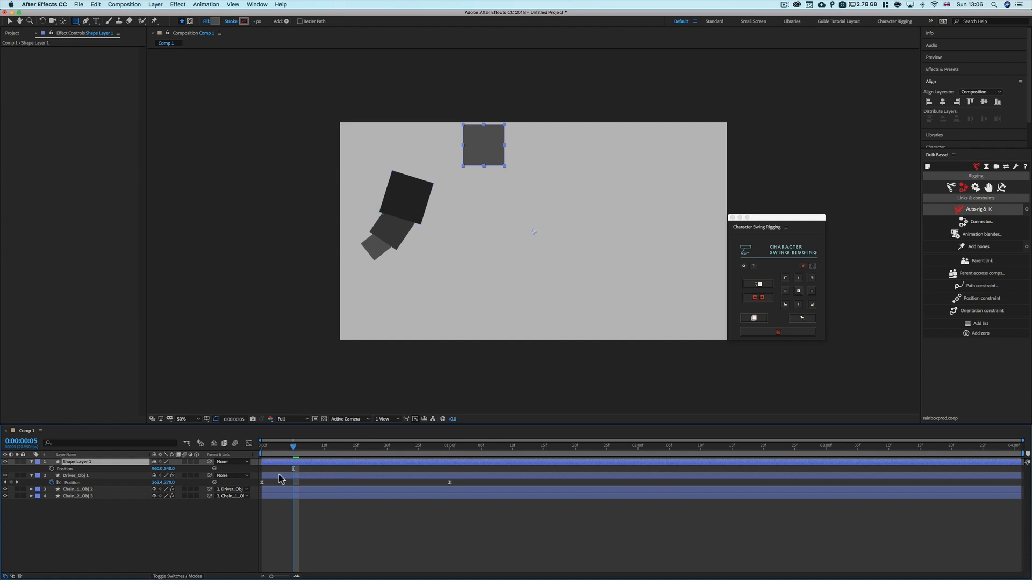
Set the driver's Target Position to Shape Layer 1
click(81, 476)
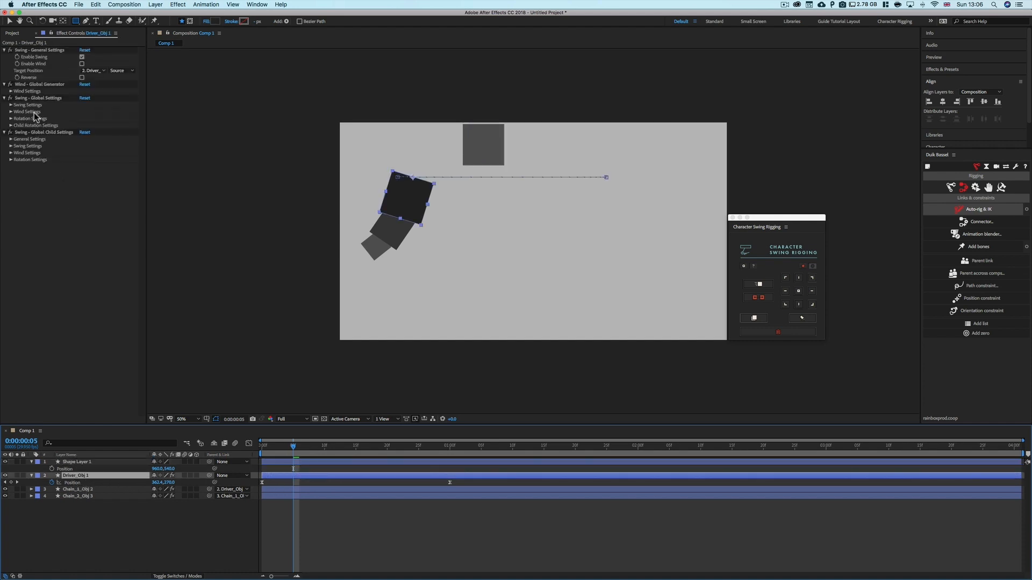
click(91, 71)
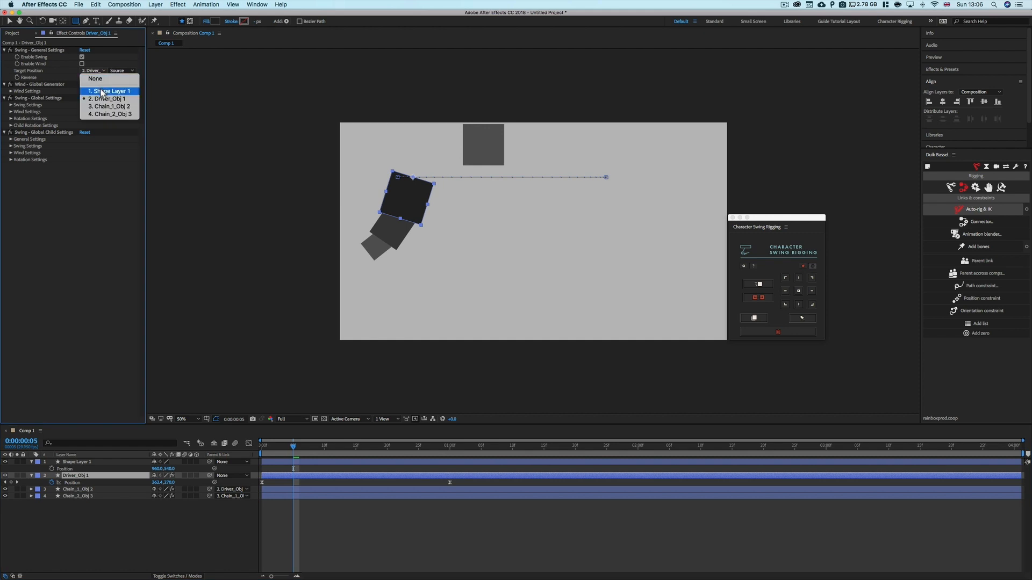
click(104, 90)
click(285, 525)
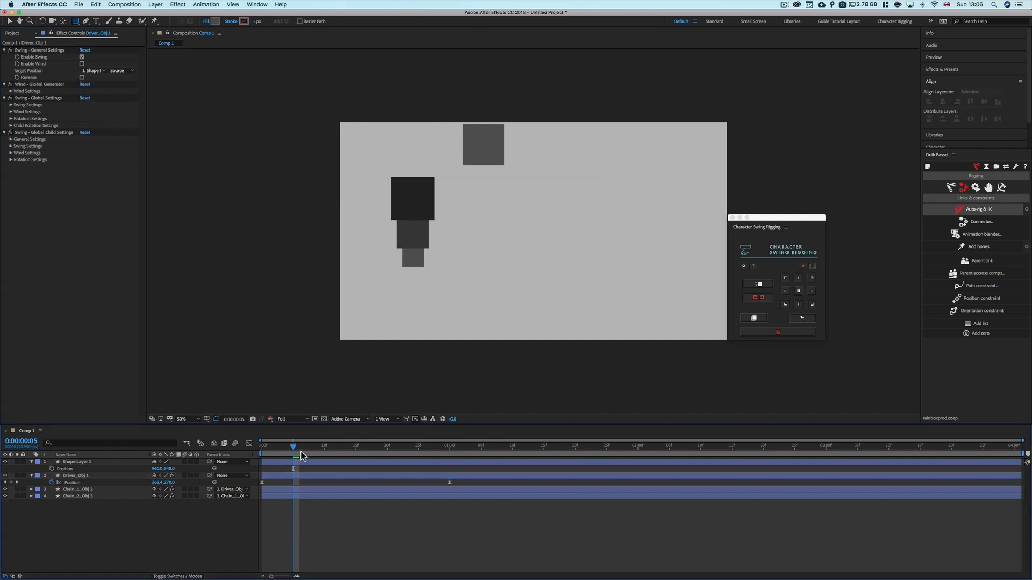
Copy the driver's position keyframes and paste them onto Shape Layer 1's Position at the start of the timeline
drag(295, 449, 362, 461)
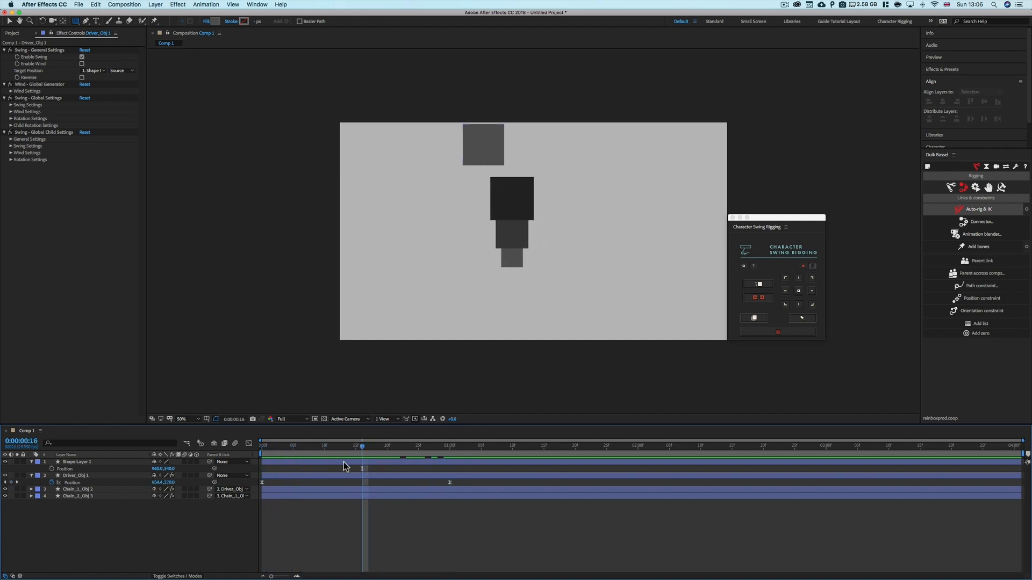
click(360, 465)
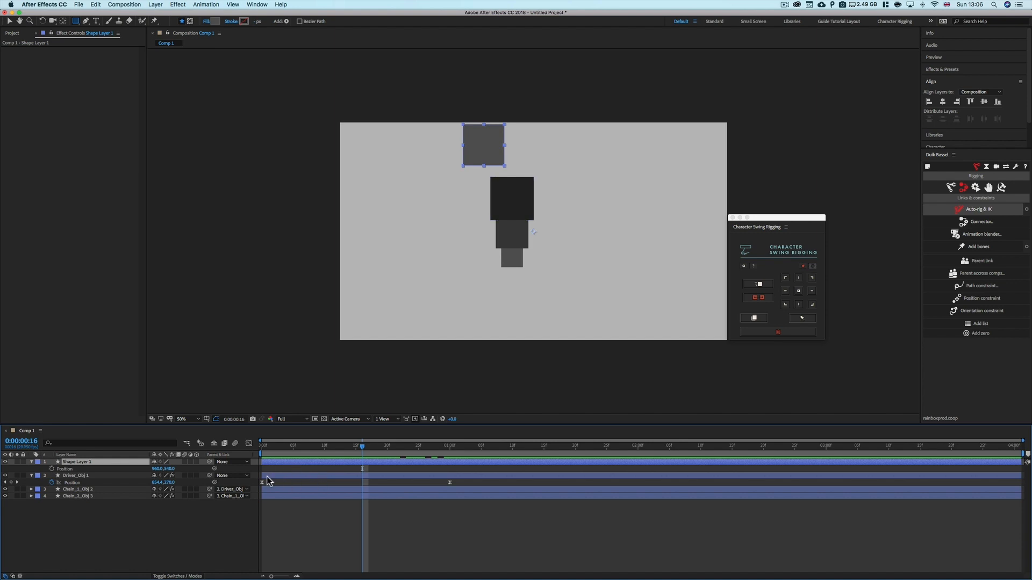
drag(352, 451, 294, 450)
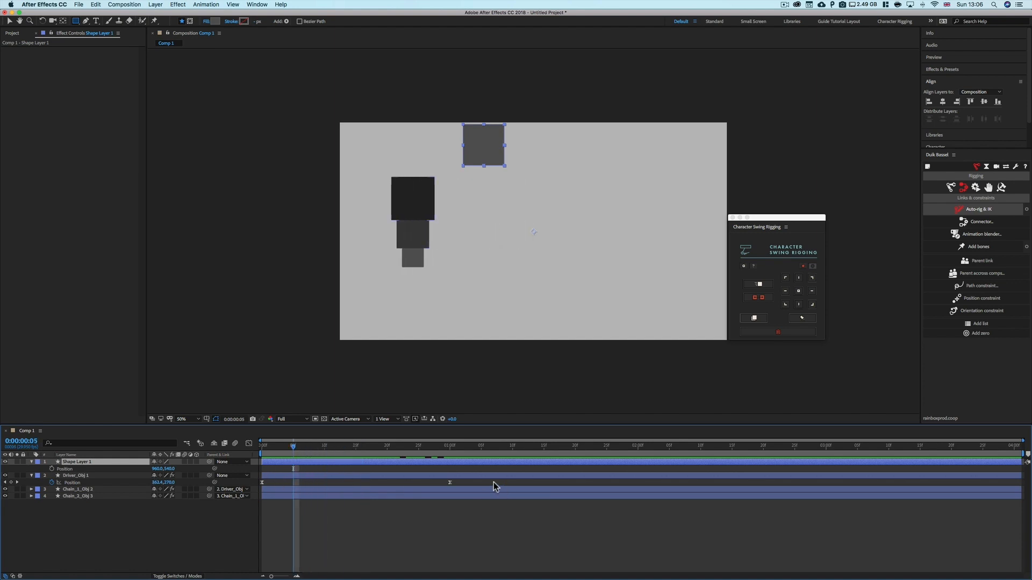
drag(481, 479, 258, 488)
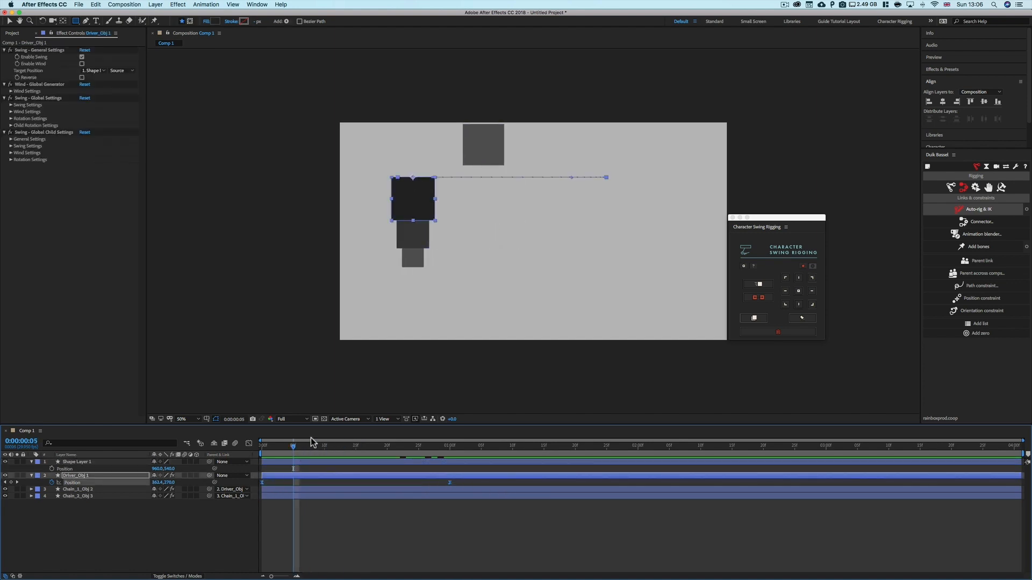
key(ctrl+c)
click(294, 462)
key(Home)
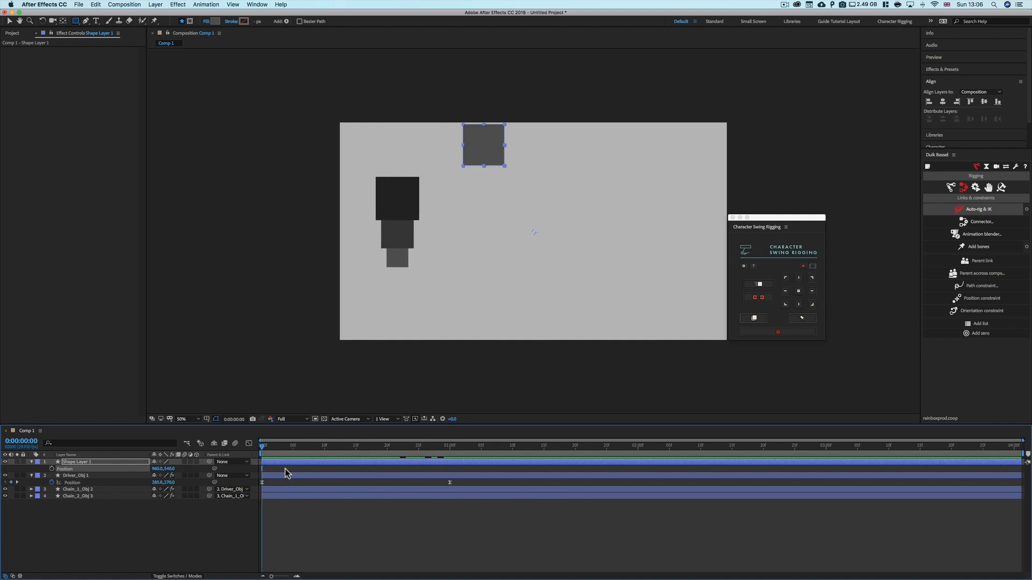
key(ctrl+v)
click(233, 513)
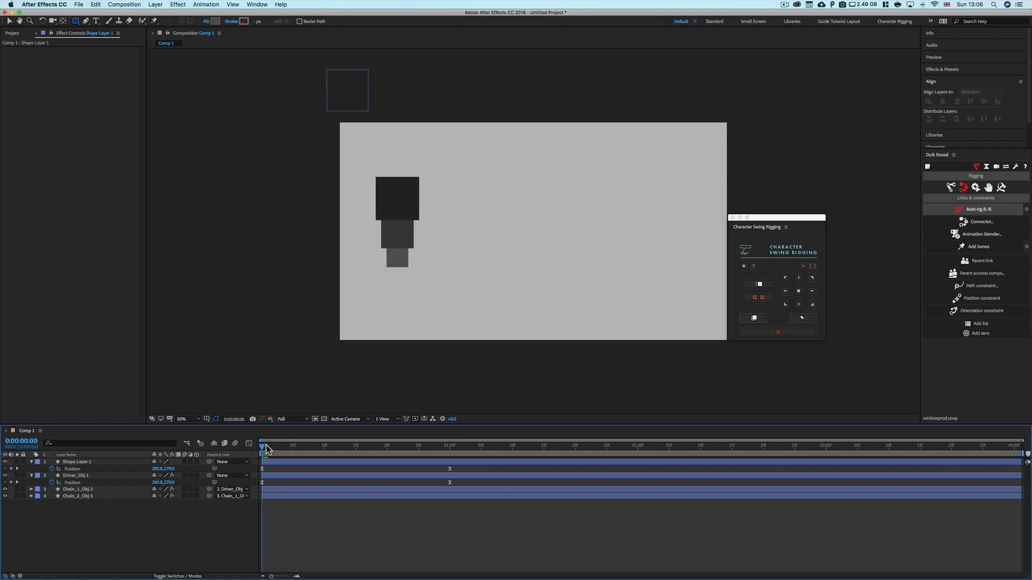
Shift Shape Layer 1's position keyframes later and closer together on the timeline
drag(265, 444, 324, 453)
drag(262, 469, 313, 469)
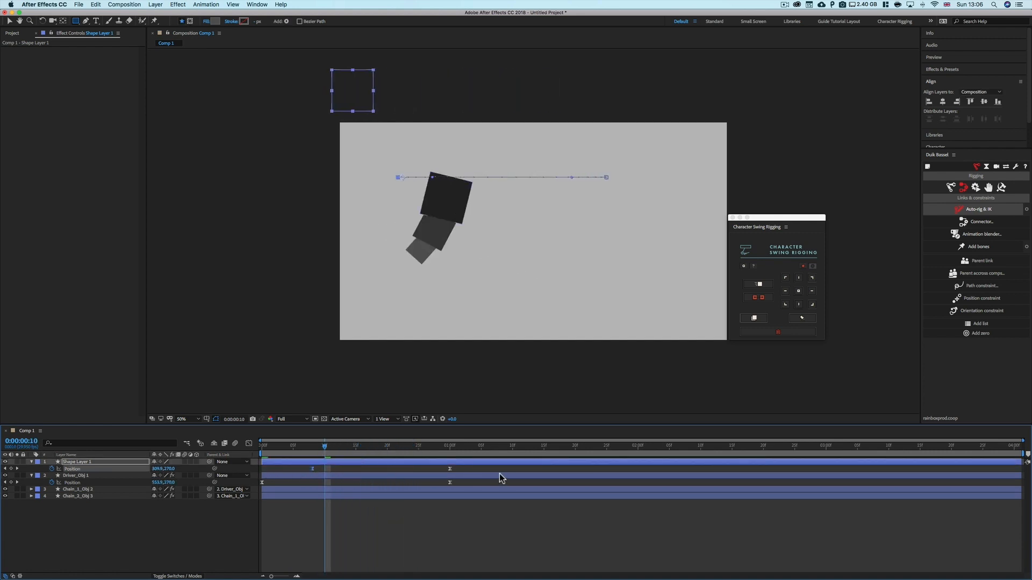
drag(451, 470, 296, 466)
click(295, 475)
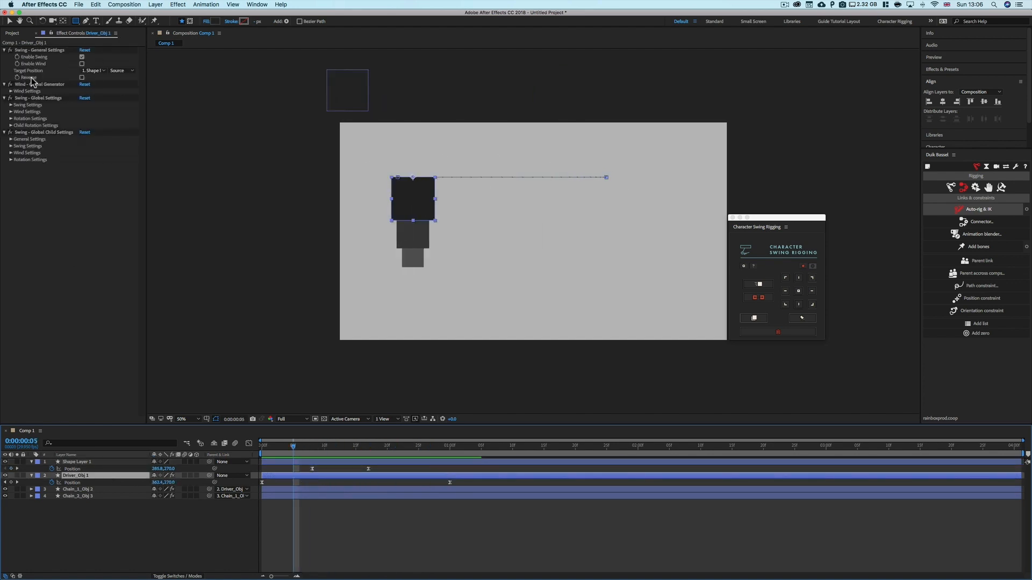
Set the driver's Target Position back to Driver_Obj 1 and delete Shape Layer 1
click(95, 71)
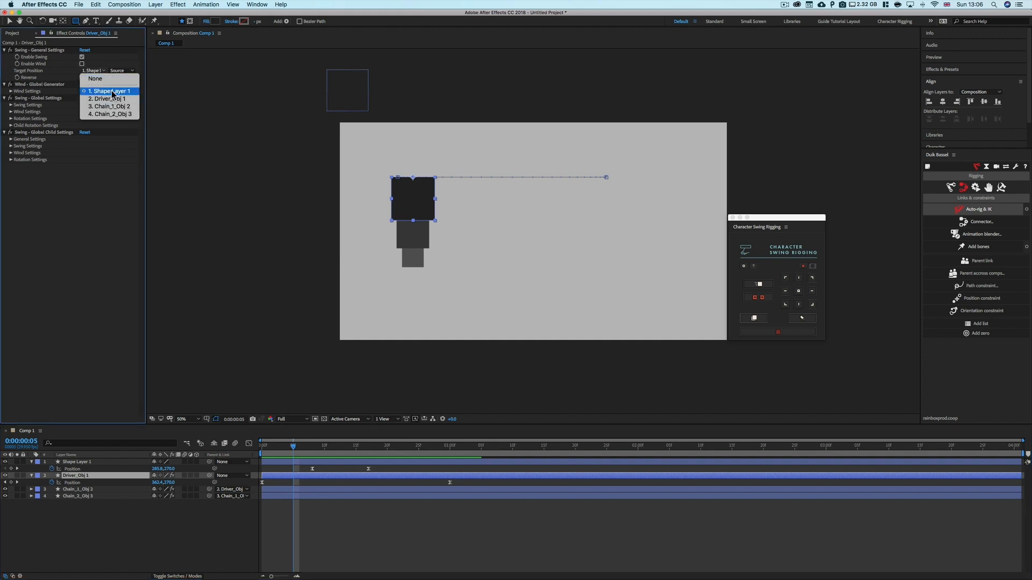
click(107, 100)
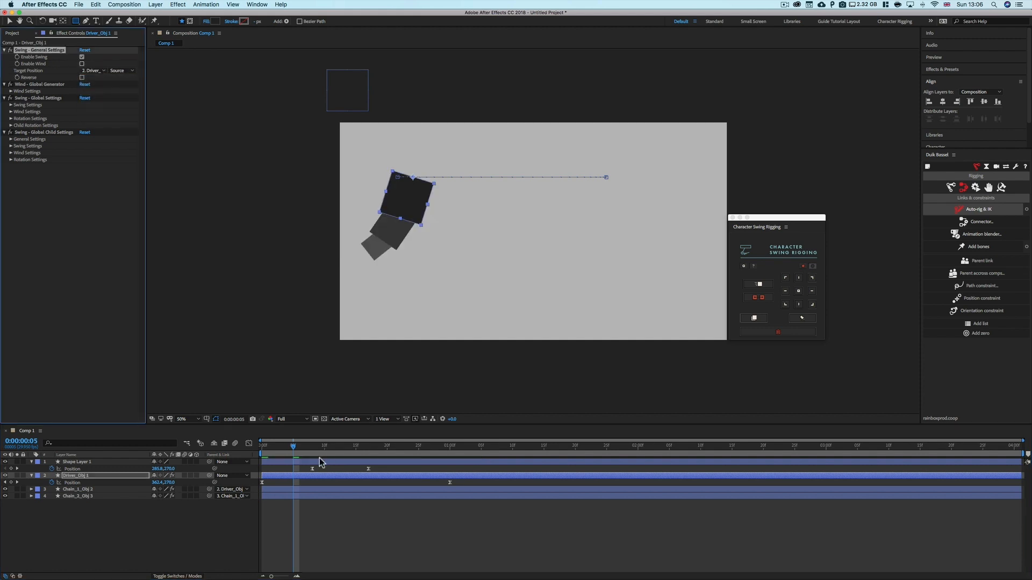
mouse_move(272, 454)
mouse_down()
mouse_move(463, 458)
mouse_move(262, 467)
mouse_up()
click(88, 463)
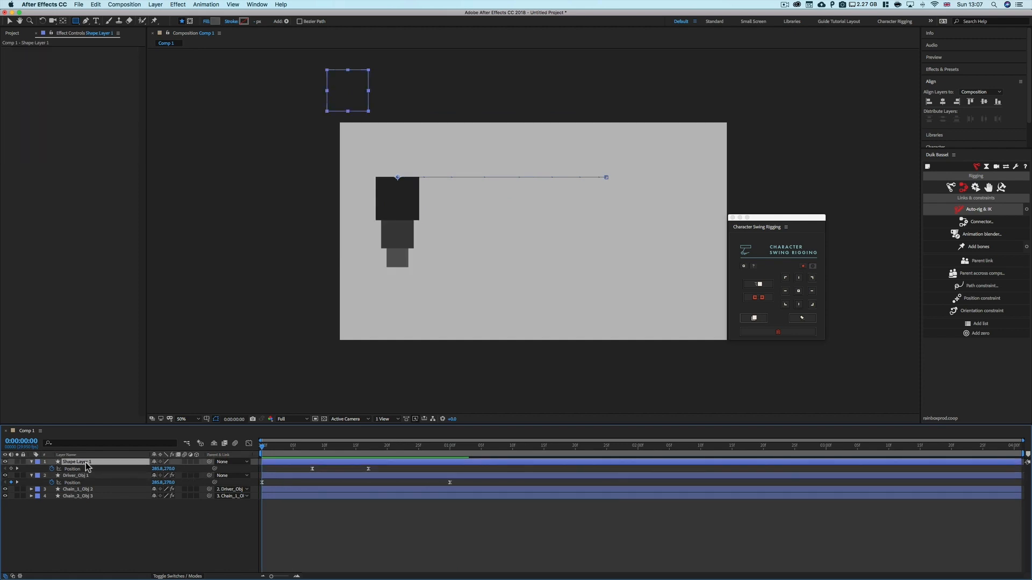
key(Delete)
click(86, 463)
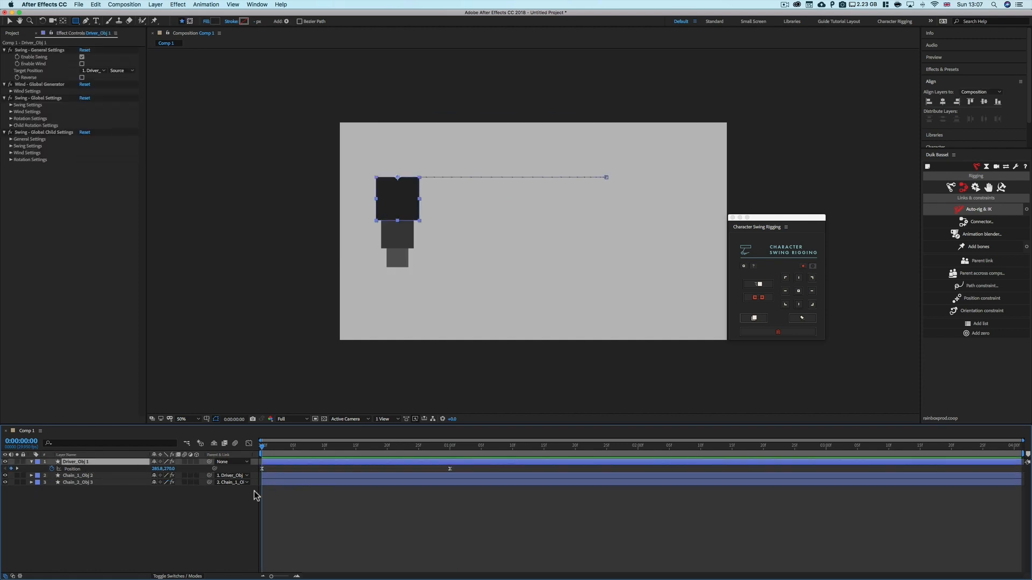
Try delaying the driver's first position keyframe, preview it, then move the keyframe back to the start
mouse_move(262, 446)
mouse_down()
mouse_move(447, 451)
mouse_move(274, 450)
mouse_up()
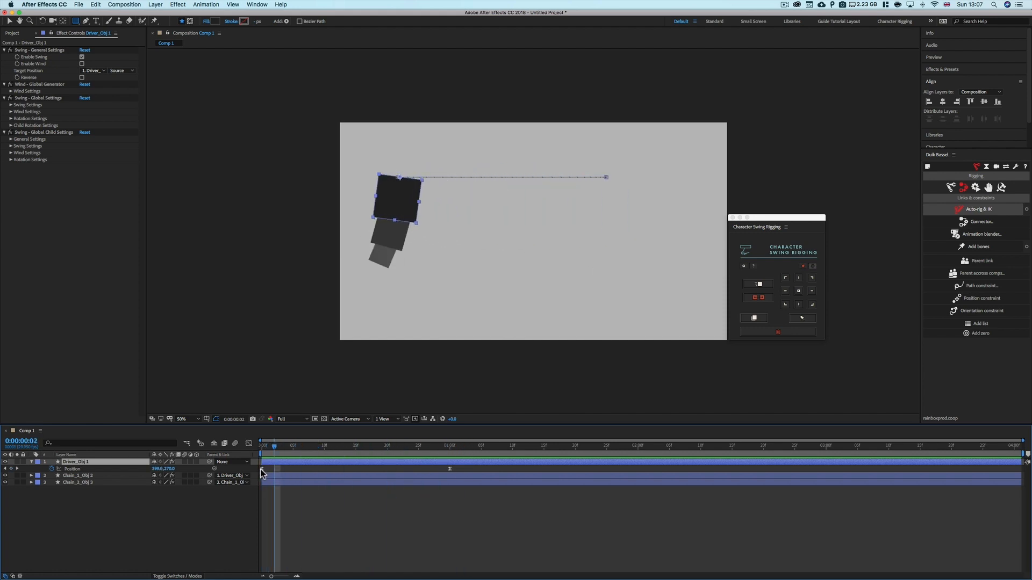
click(261, 469)
key(alt+shift+Right)
key(space)
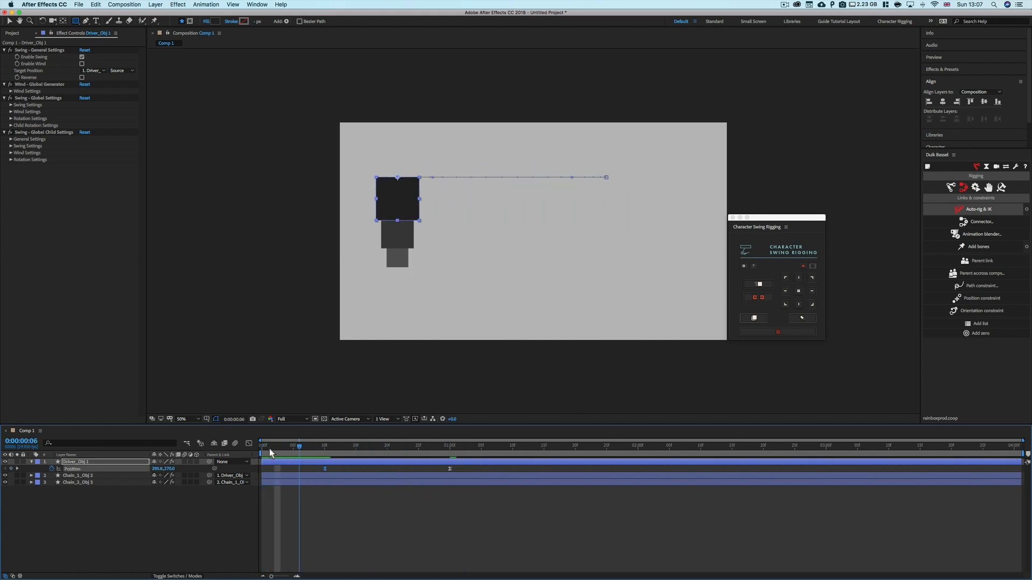
mouse_move(270, 449)
mouse_down()
mouse_move(331, 449)
mouse_move(262, 447)
mouse_up()
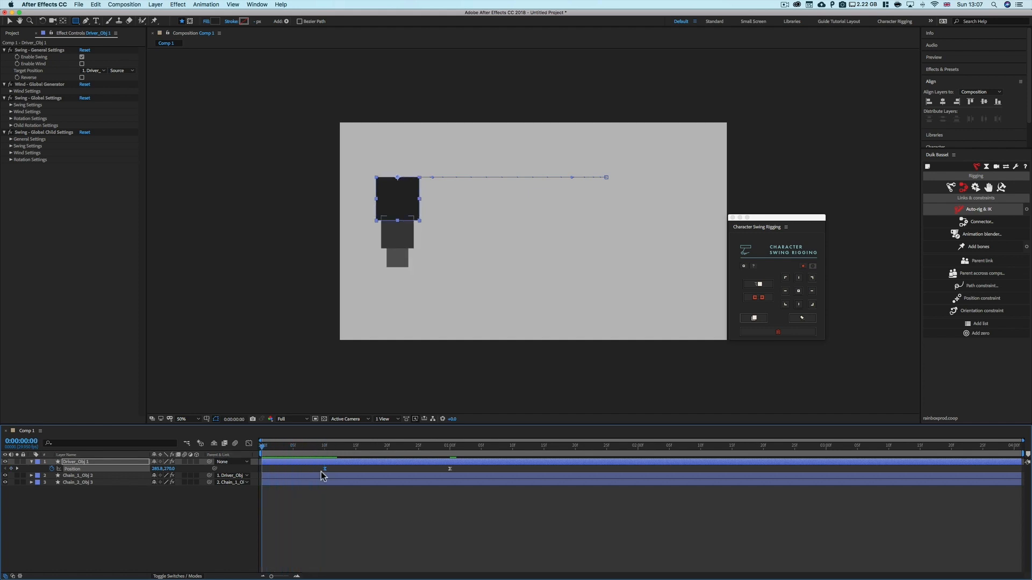
key(super+z)
drag(325, 470, 265, 470)
Reveal the driver's Anchor Point together with its Position property
key(shift+a)
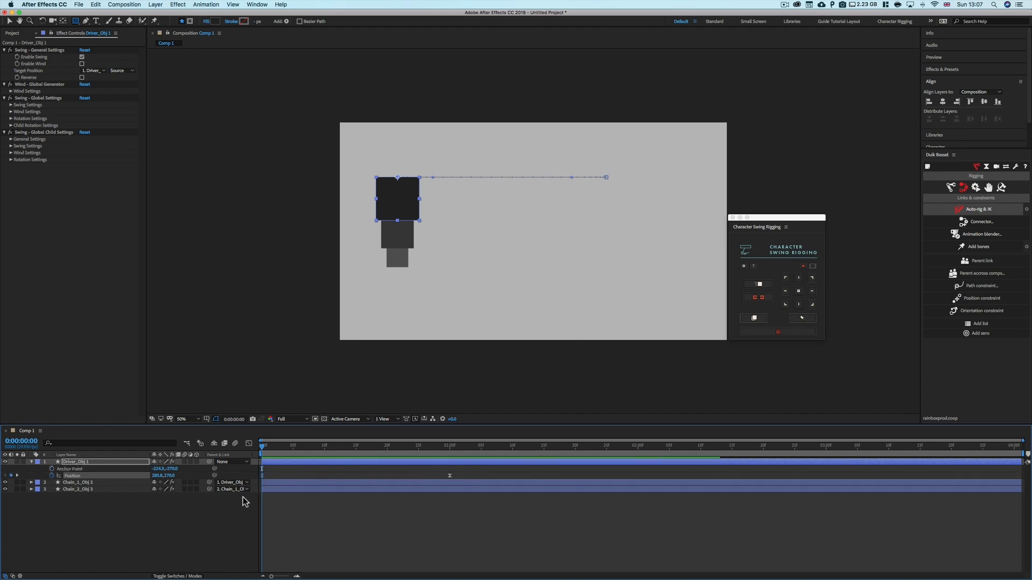
click(102, 463)
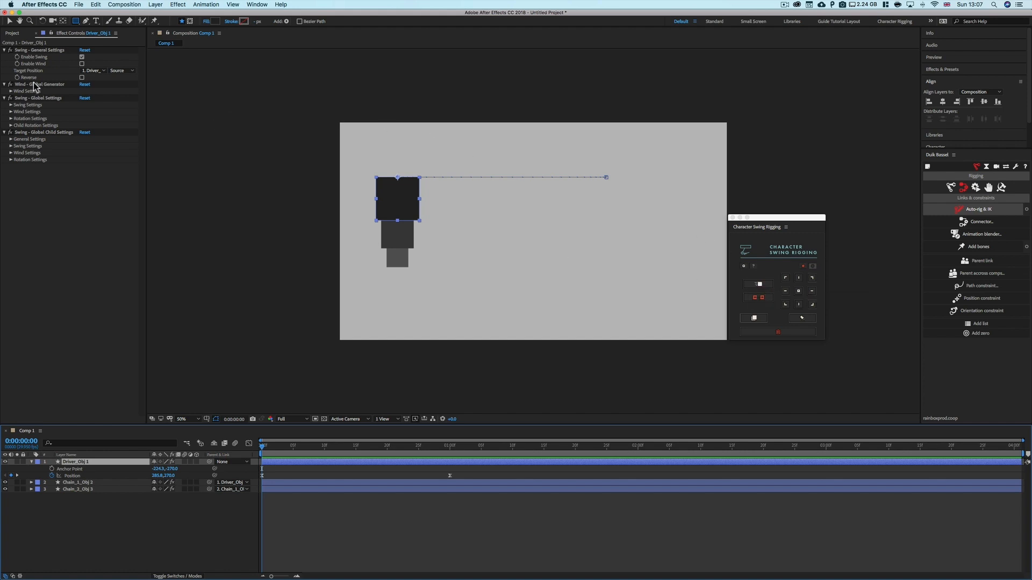
Select the two chain squares and expand the Wind Settings of the driver's Wind - Global Generator
key(v)
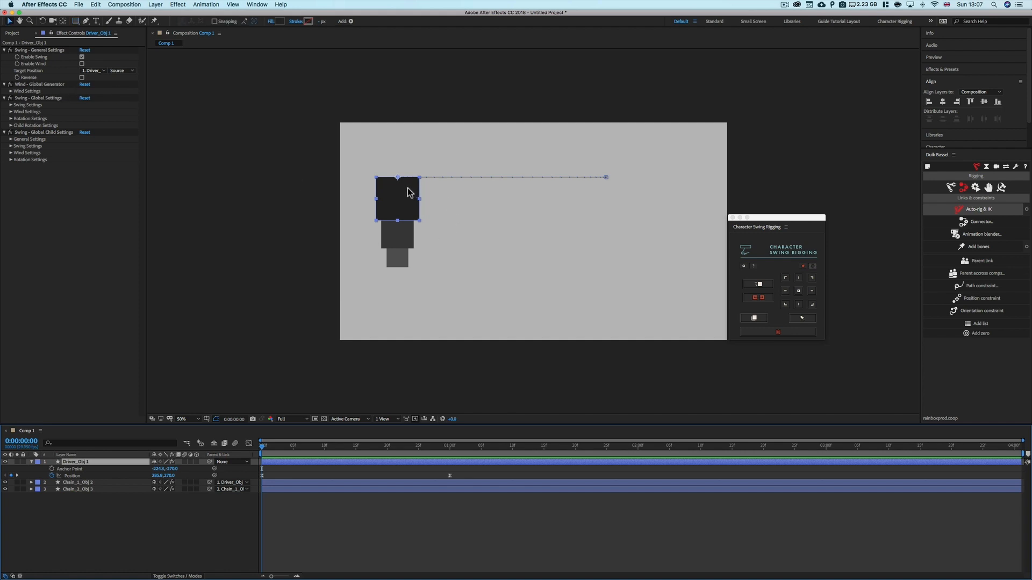
drag(437, 140, 364, 285)
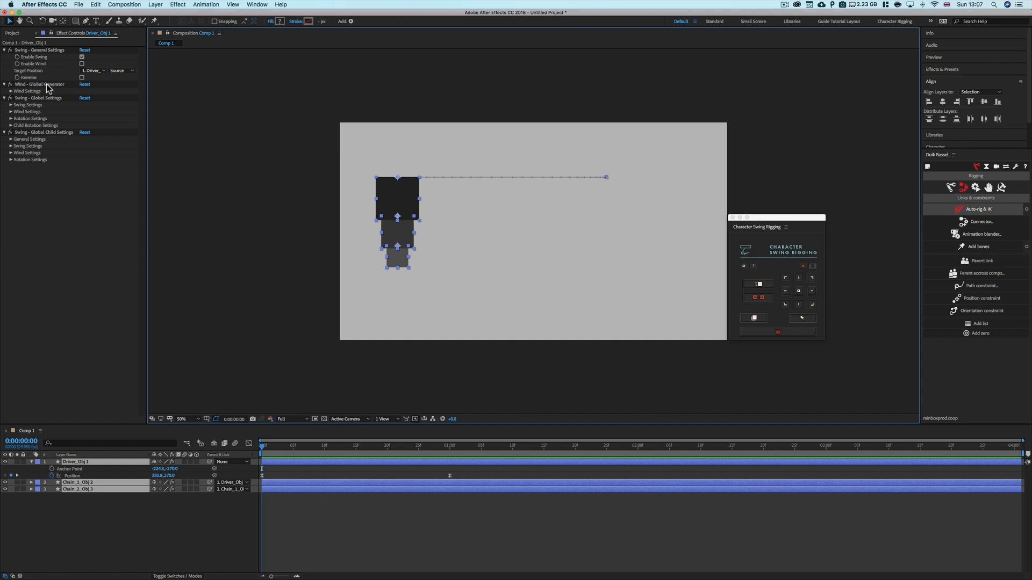
click(11, 92)
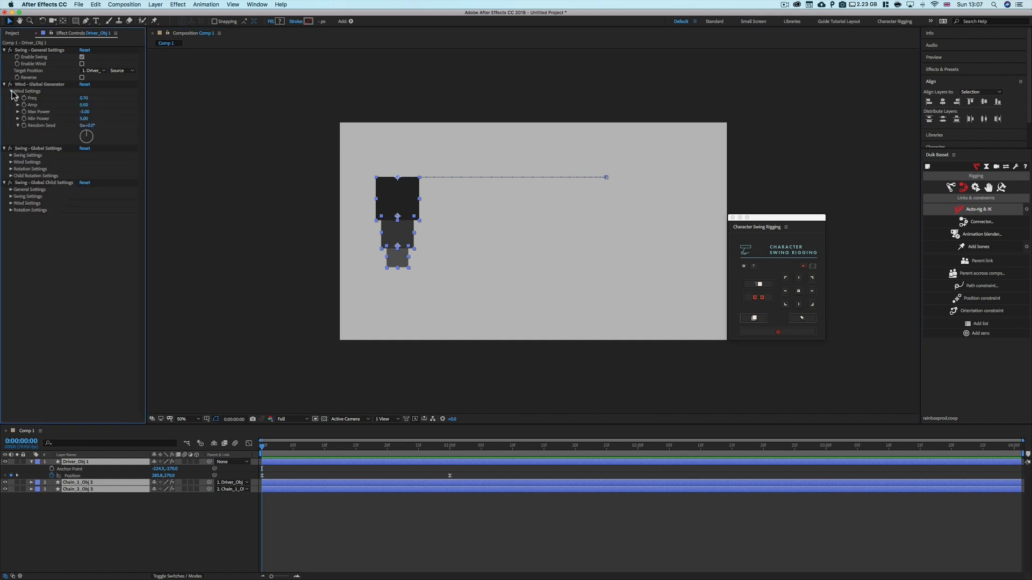
Enable Wind in the driver's general swing settings and scrub the timeline to preview the chain's motion
click(11, 91)
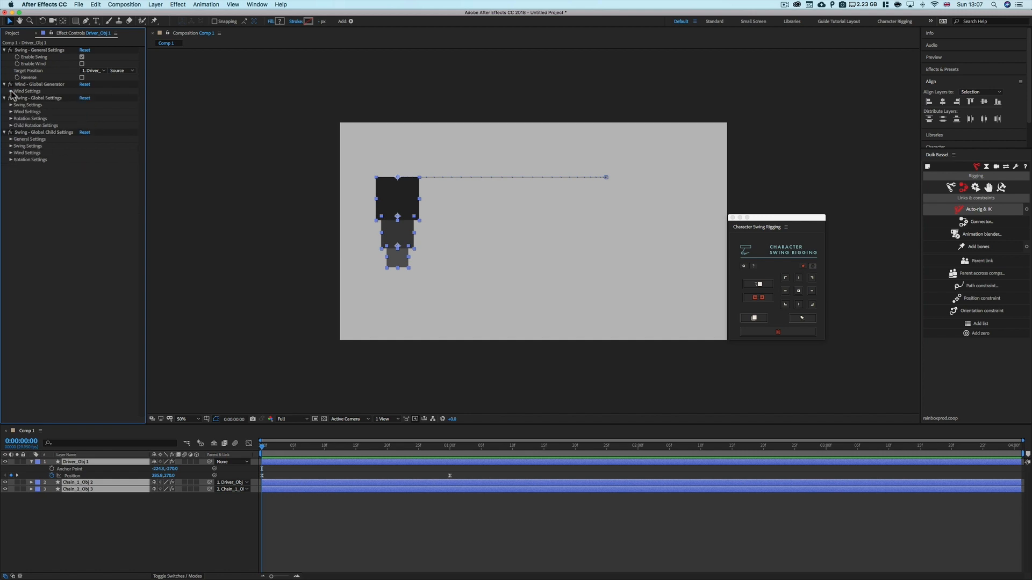
click(81, 64)
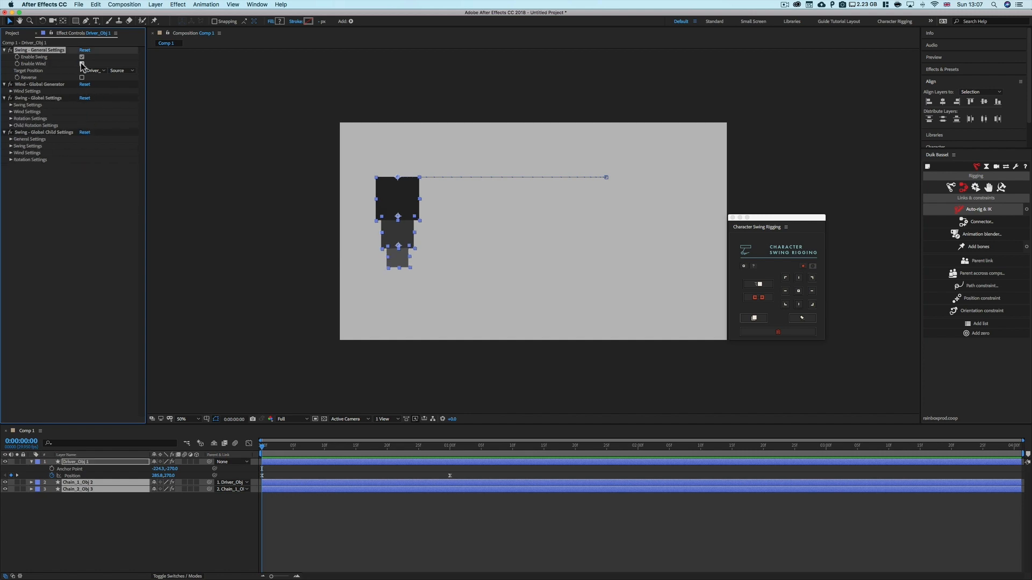
click(321, 506)
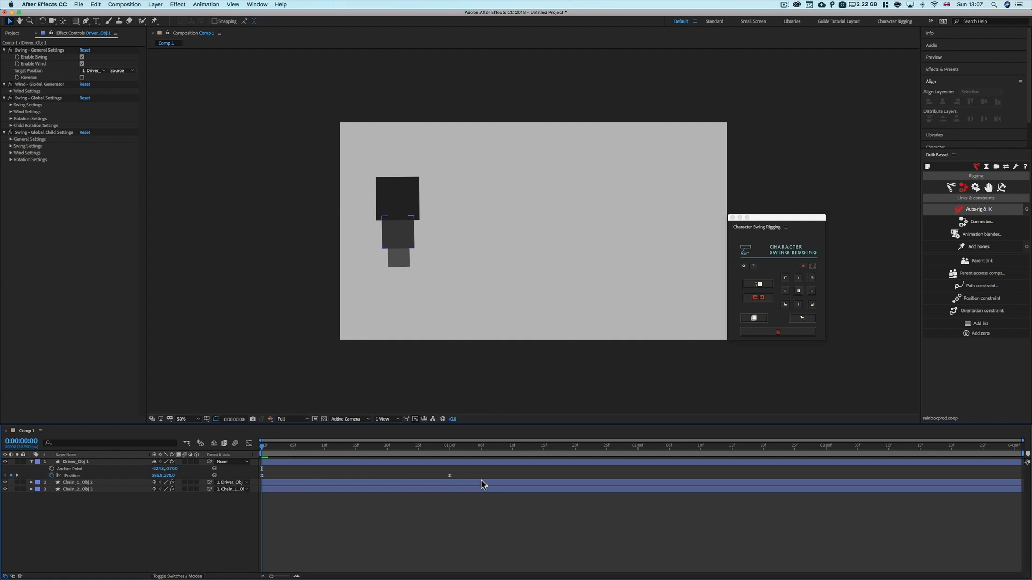
click(450, 478)
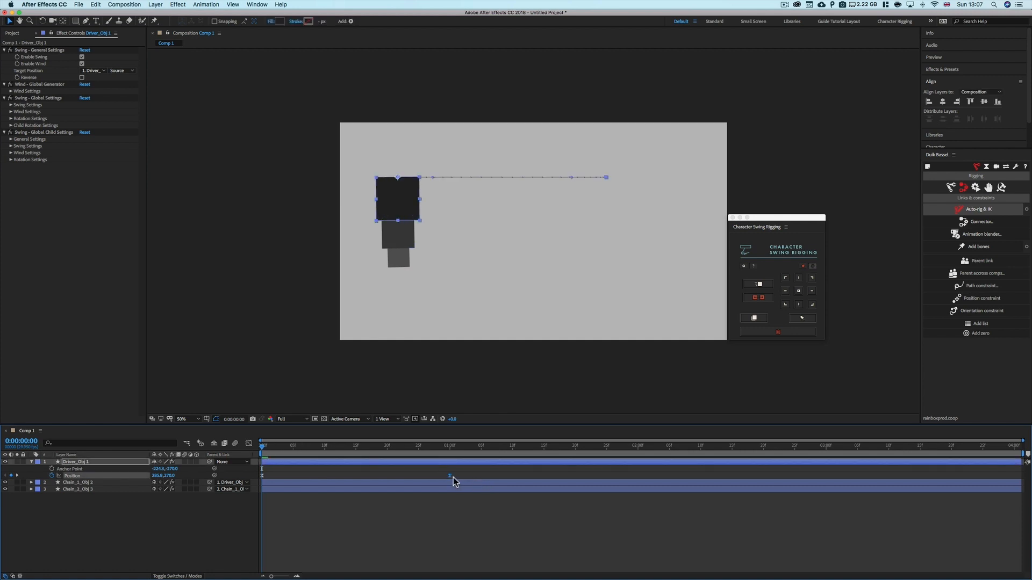
drag(296, 446, 448, 477)
key(Delete)
drag(355, 449, 946, 462)
drag(872, 463, 291, 459)
Try turning on the Reverse option, preview the swing, then turn Reverse off again
click(35, 79)
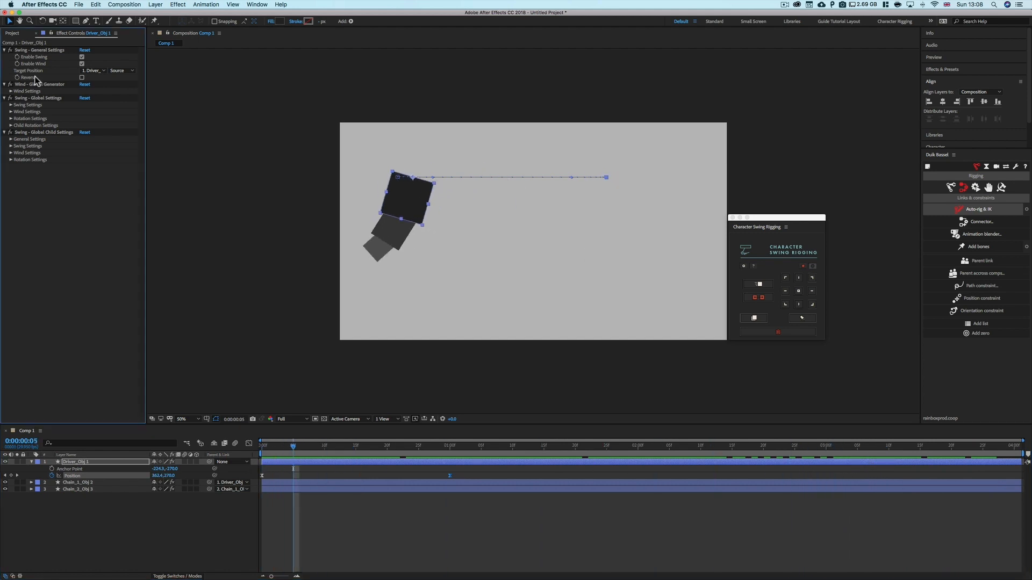
click(81, 78)
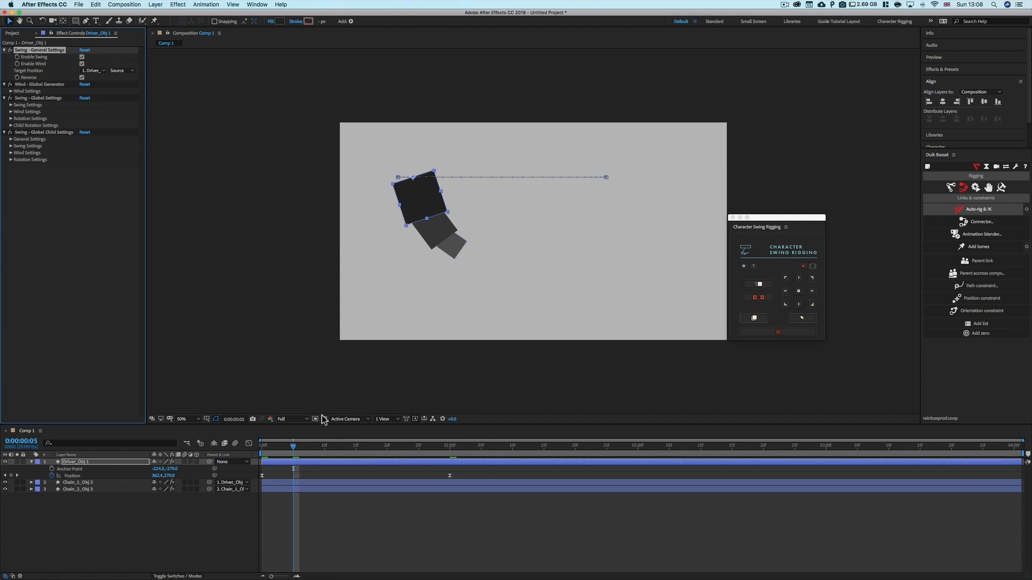
drag(297, 448, 330, 450)
key(space)
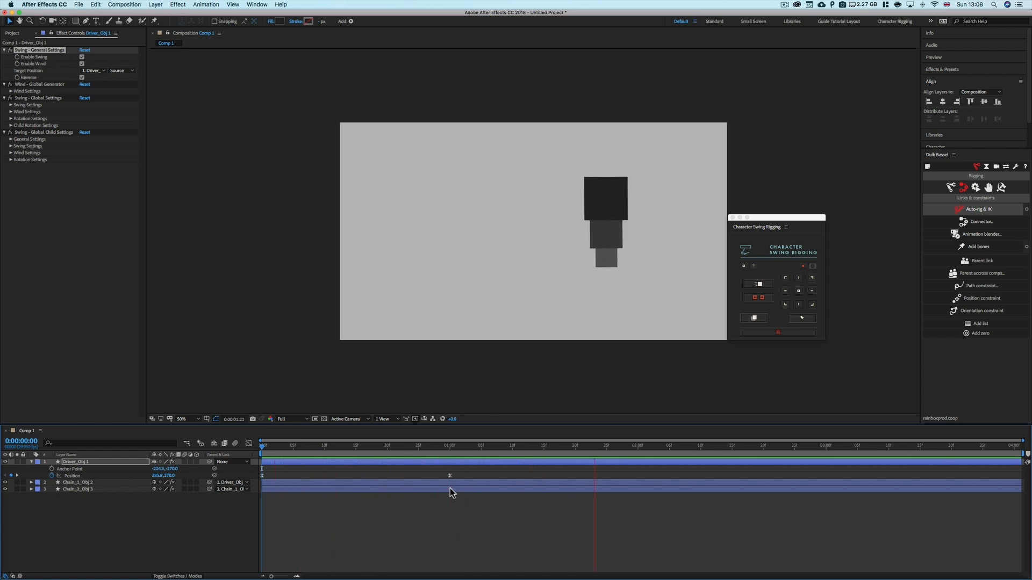
key(space)
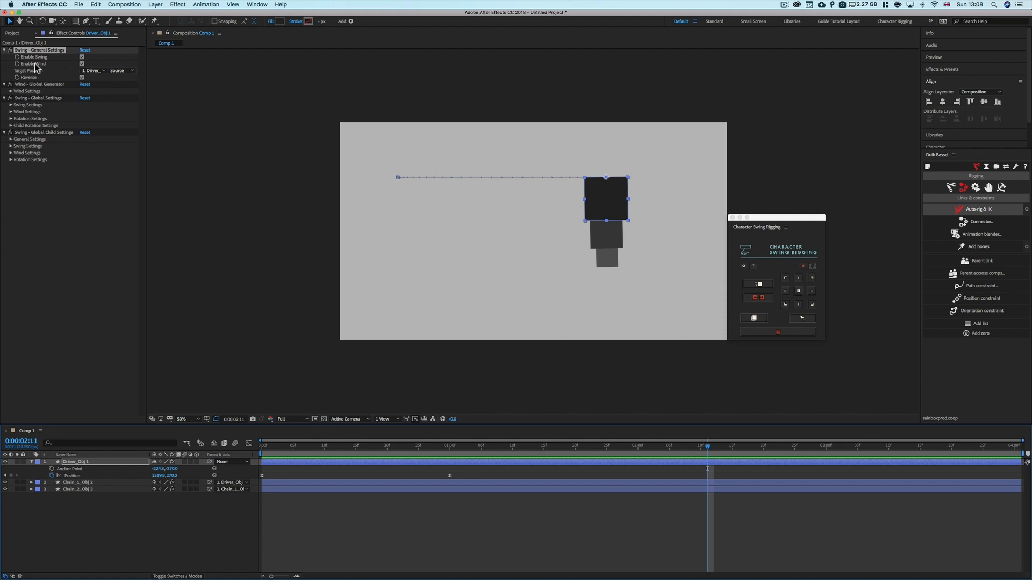
drag(709, 448, 839, 454)
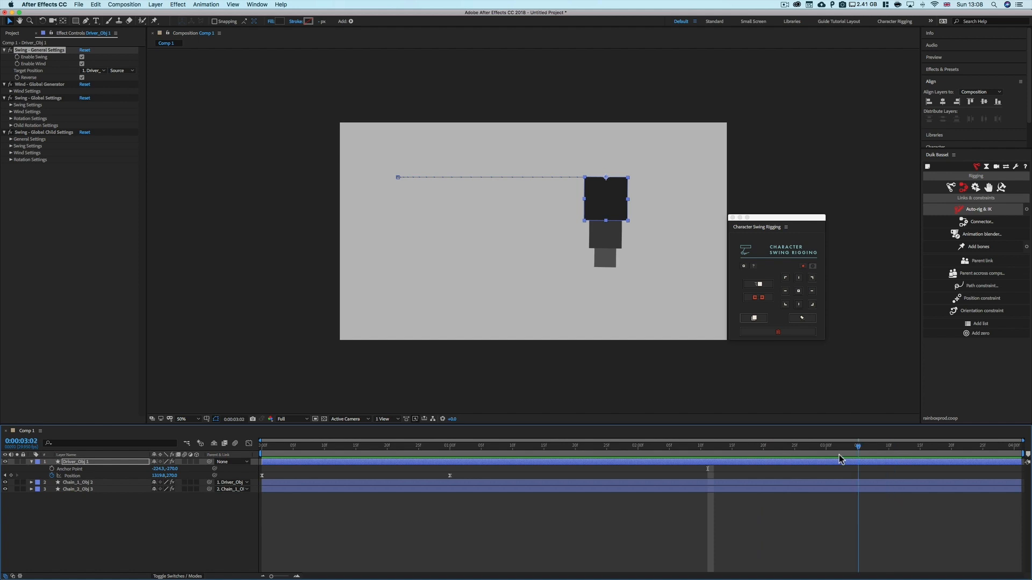
click(11, 91)
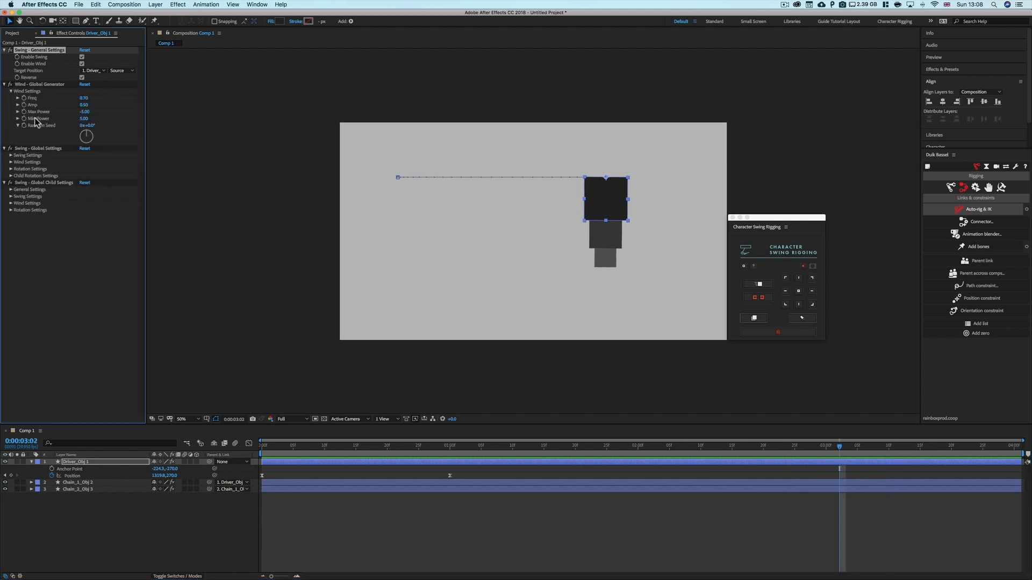
click(11, 91)
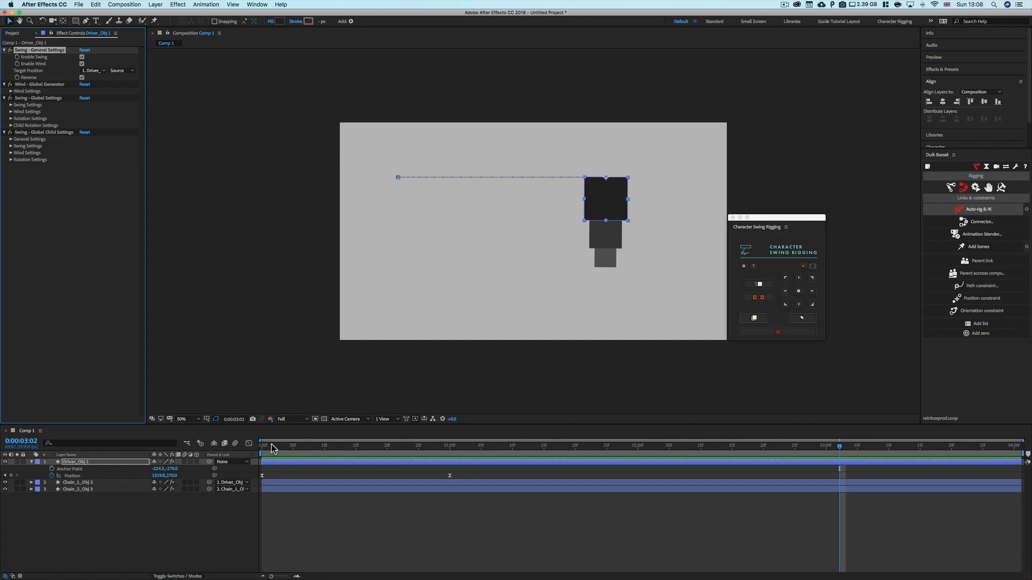
drag(268, 444, 230, 444)
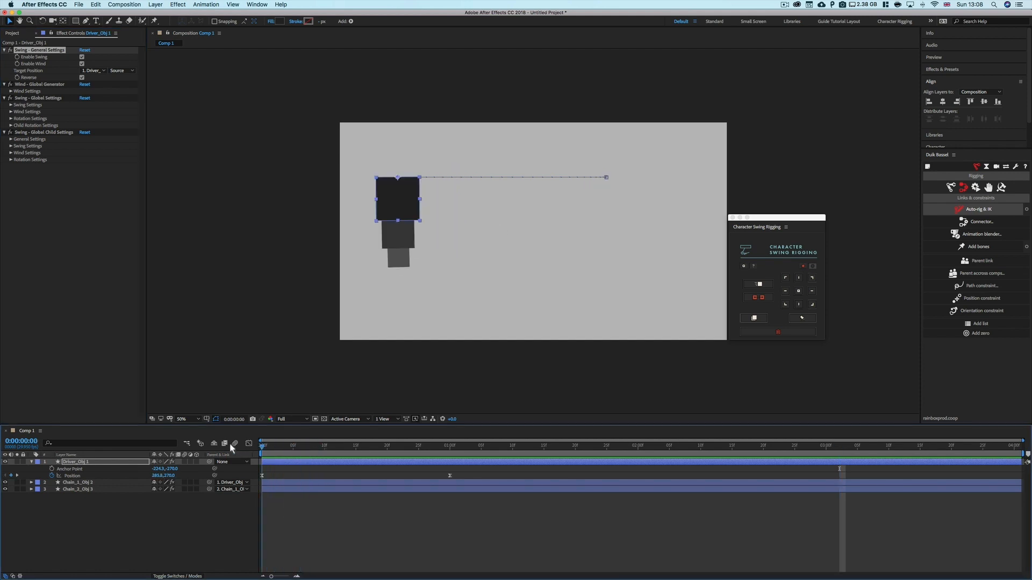
click(82, 78)
Delete the driver's second Position keyframe
click(449, 475)
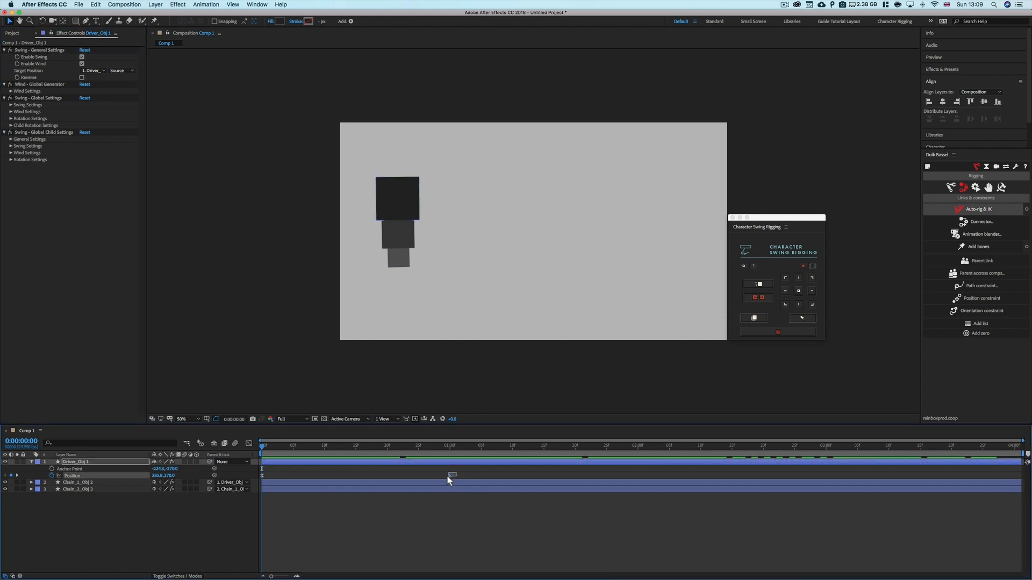
click(456, 492)
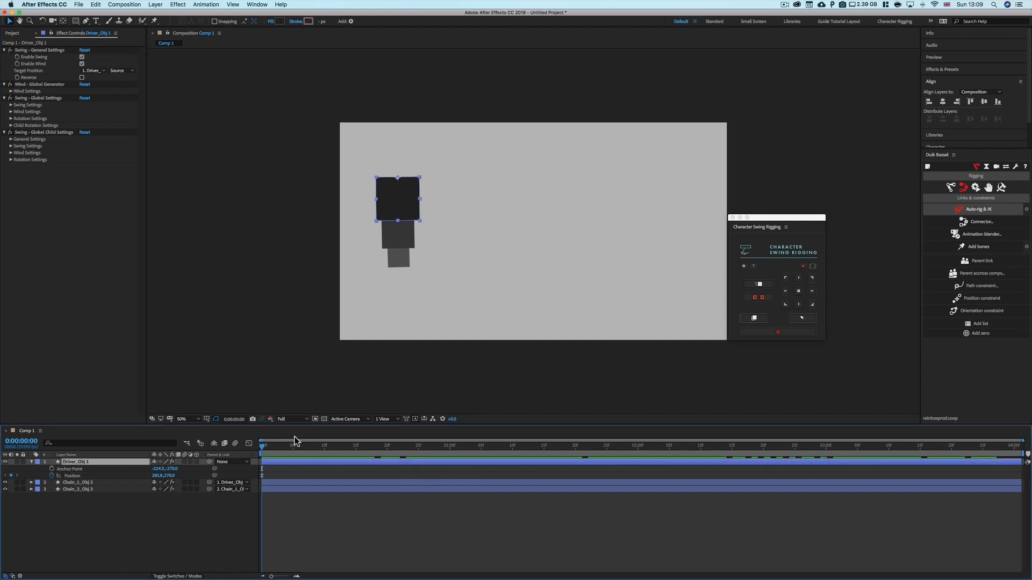
drag(261, 444, 319, 469)
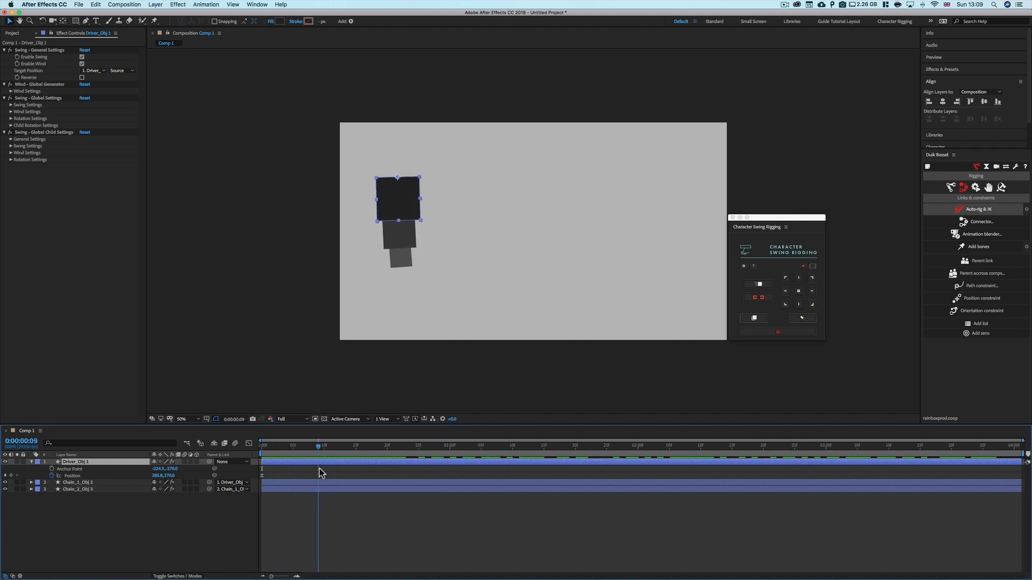
Expand the Wind Settings, set Freq to 5 and preview the wind motion
click(11, 91)
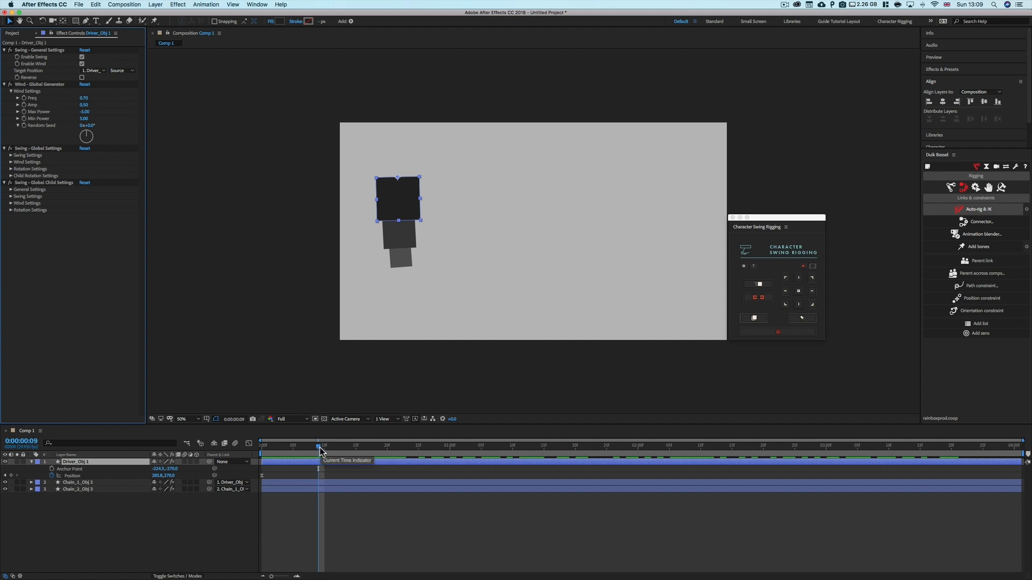
mouse_move(320, 451)
mouse_down()
mouse_move(611, 455)
mouse_move(232, 459)
mouse_move(318, 450)
mouse_up()
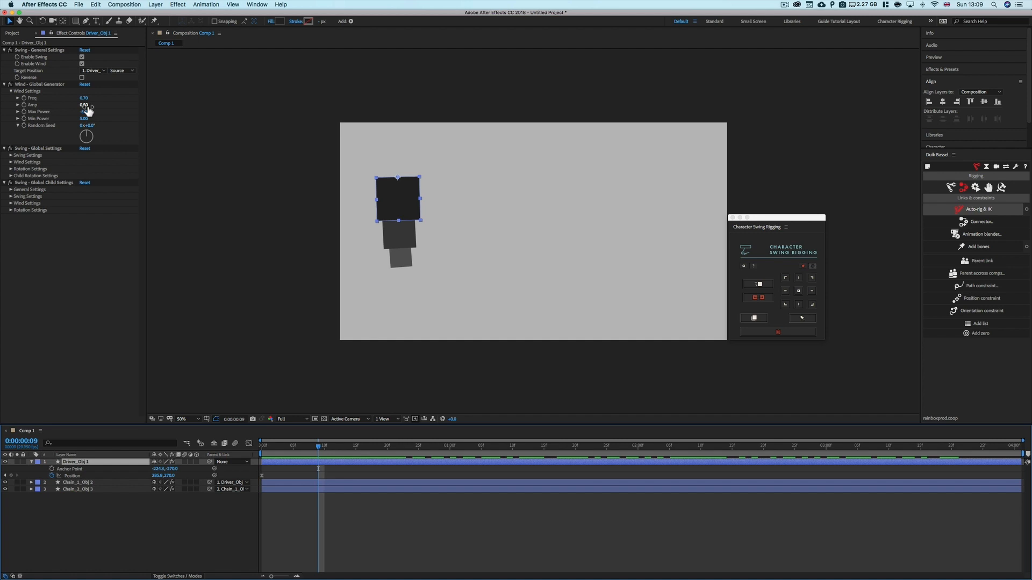
click(395, 203)
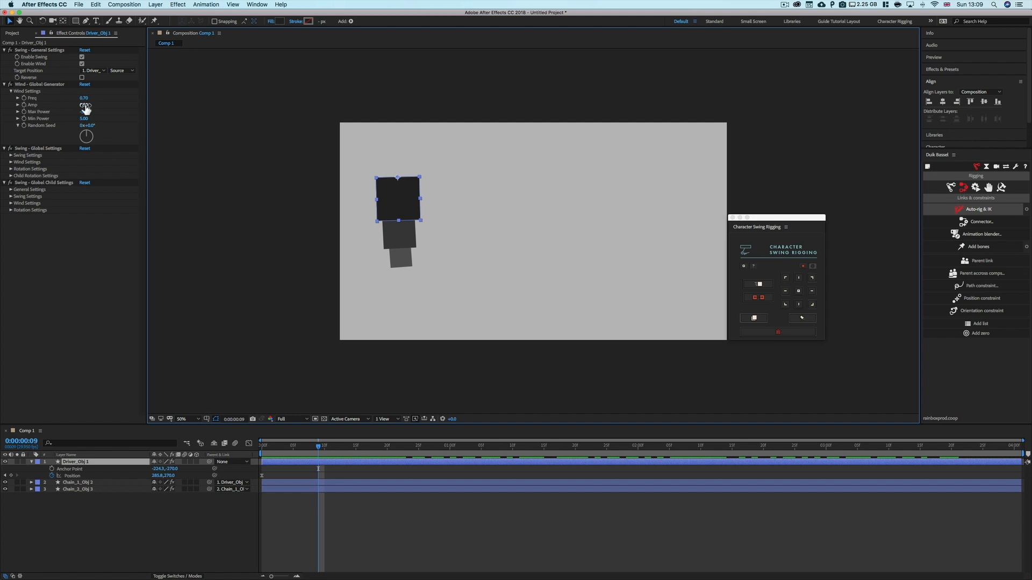
drag(86, 109, 87, 110)
drag(292, 445, 368, 454)
click(85, 98)
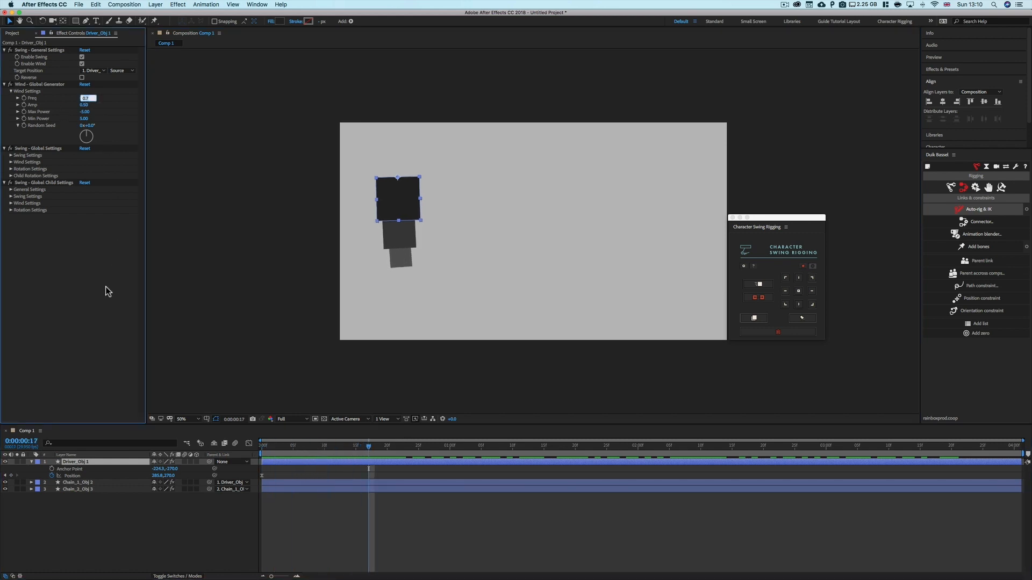
text(5)
key(Return)
drag(373, 453, 251, 457)
key(space)
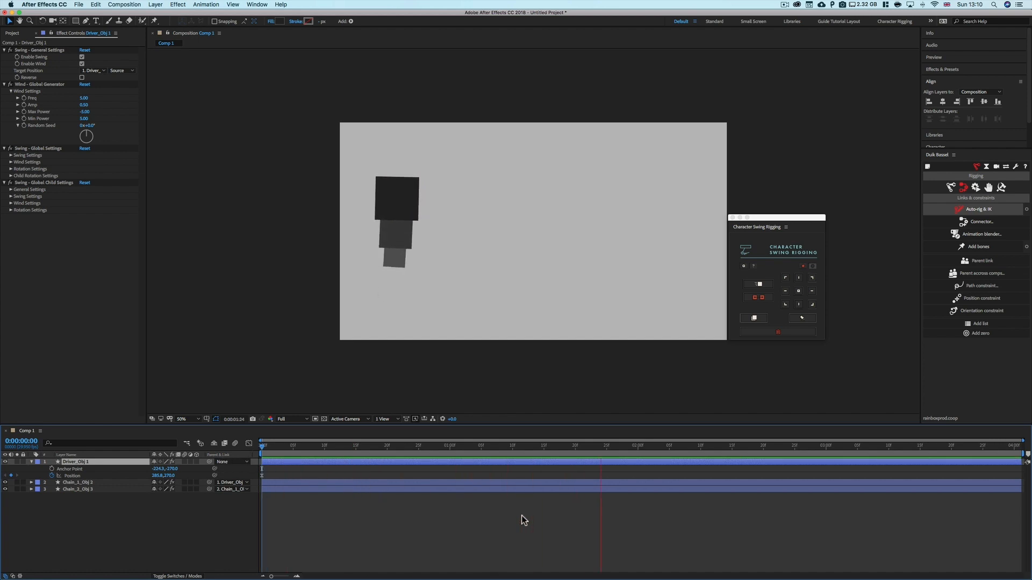
key(space)
Set the wind Amp to 5 and preview the chain's motion
drag(269, 447, 254, 447)
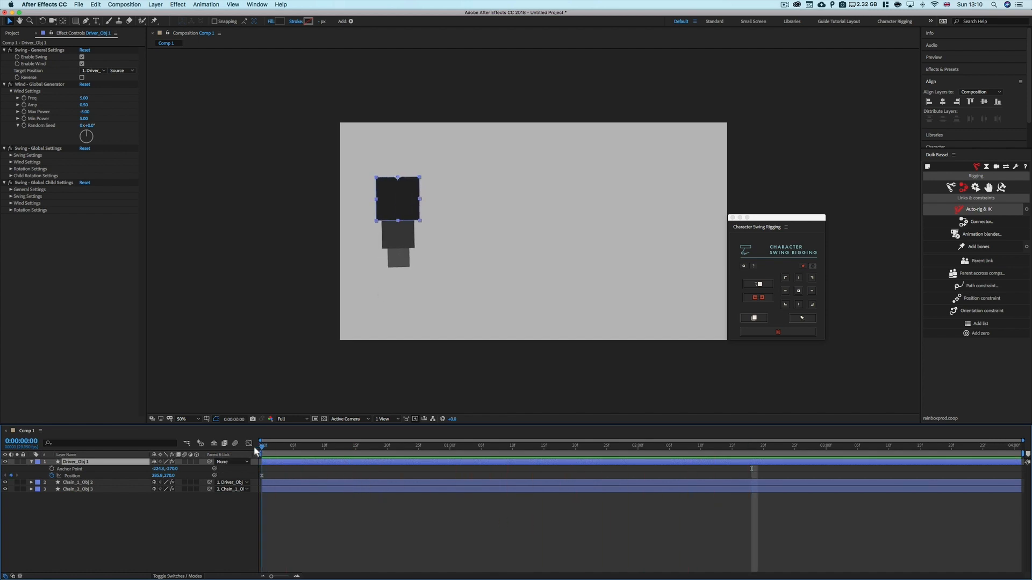
click(85, 104)
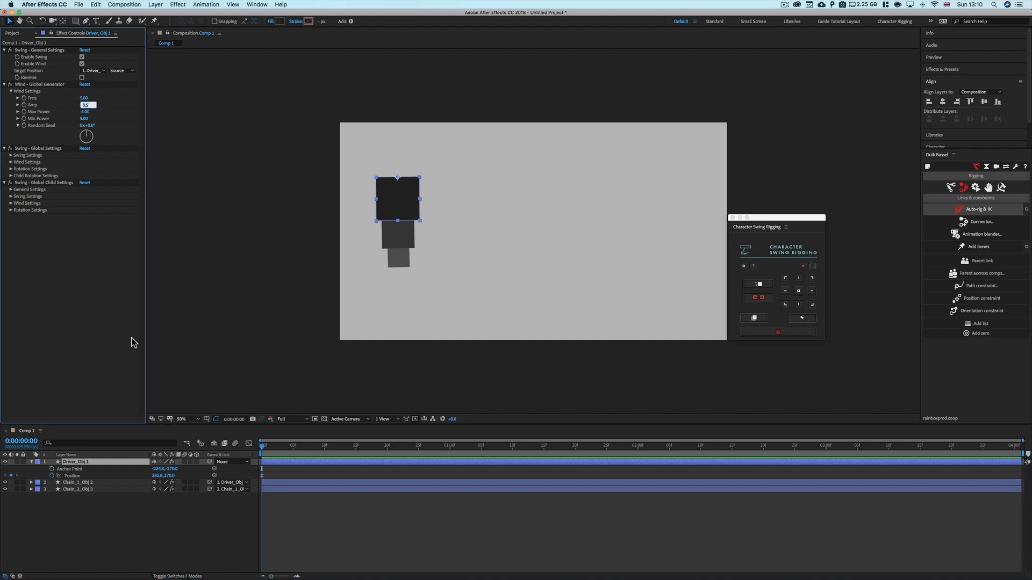
text(5)
key(Return)
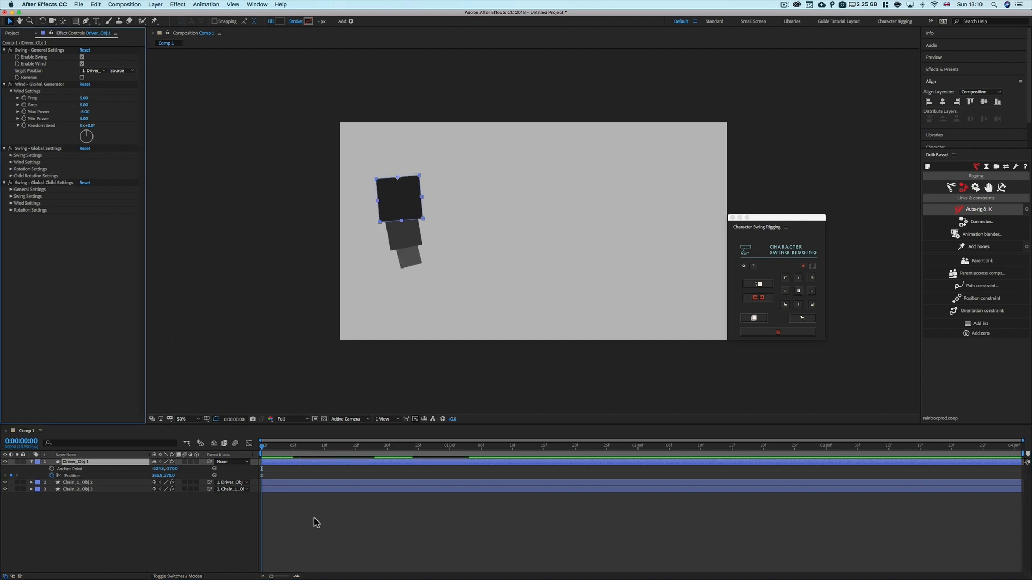
click(314, 521)
mouse_move(263, 446)
mouse_down()
mouse_move(388, 450)
mouse_move(243, 449)
mouse_up()
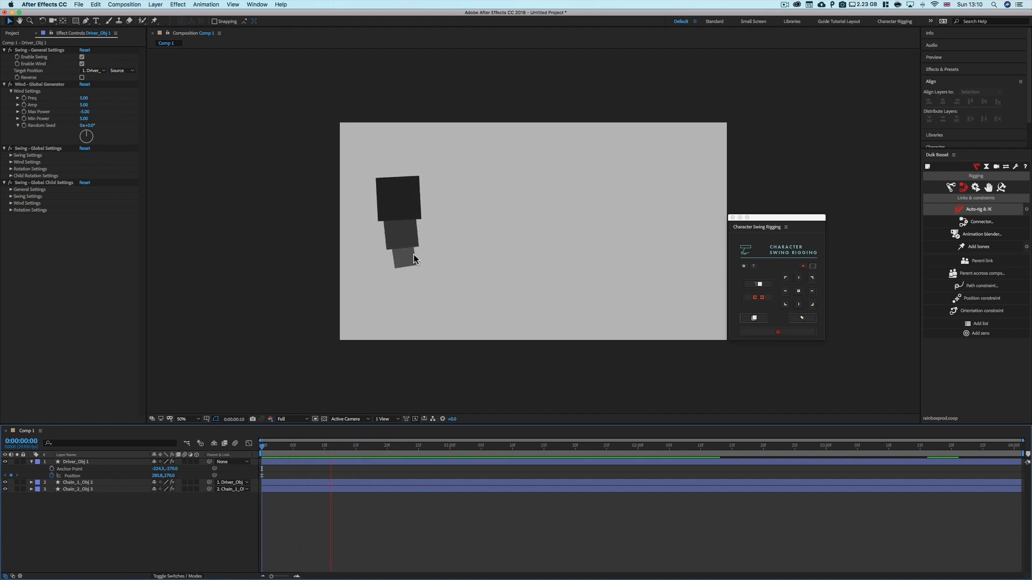
key(space)
drag(357, 447, 395, 449)
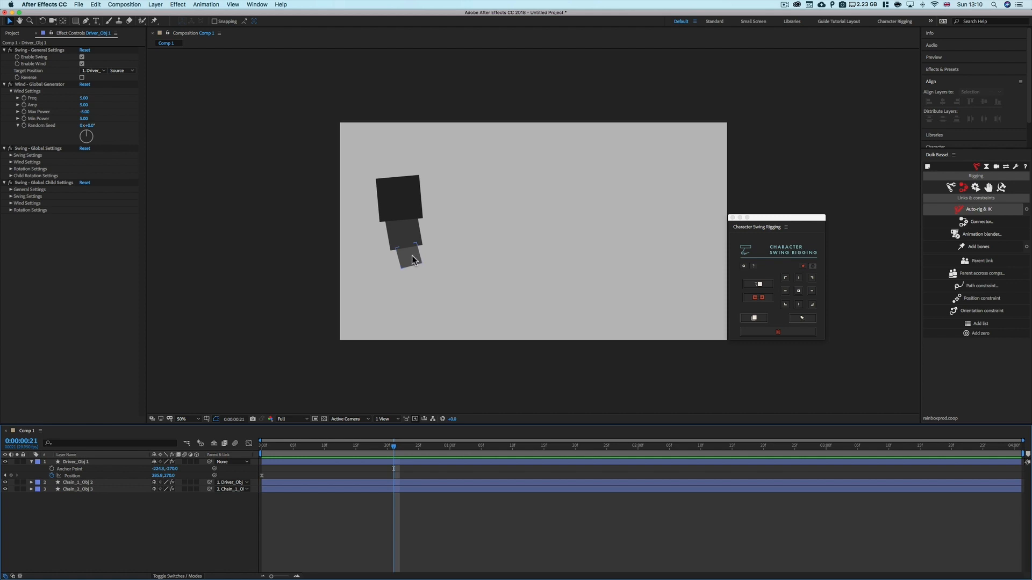
drag(394, 447, 262, 451)
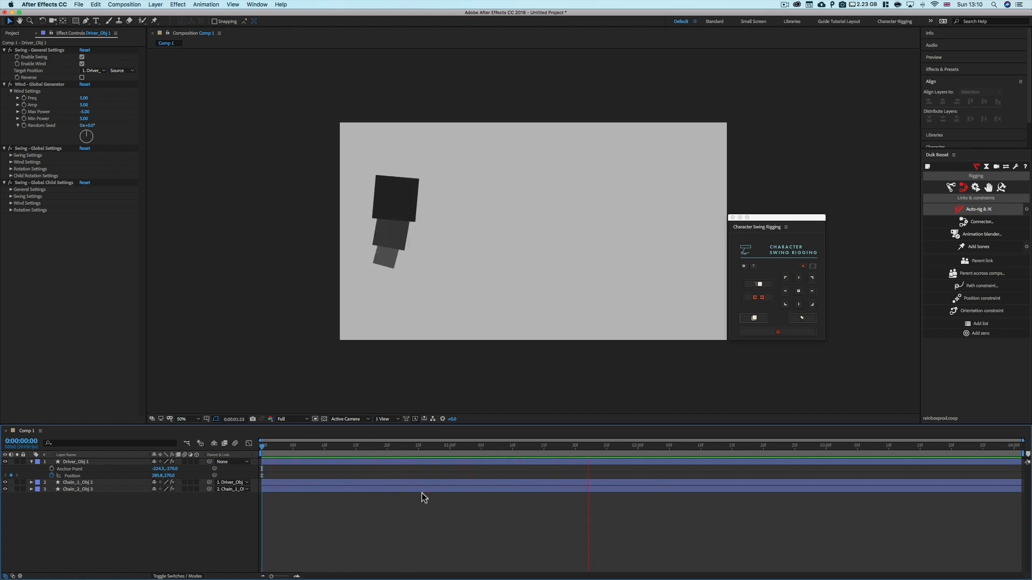
key(space)
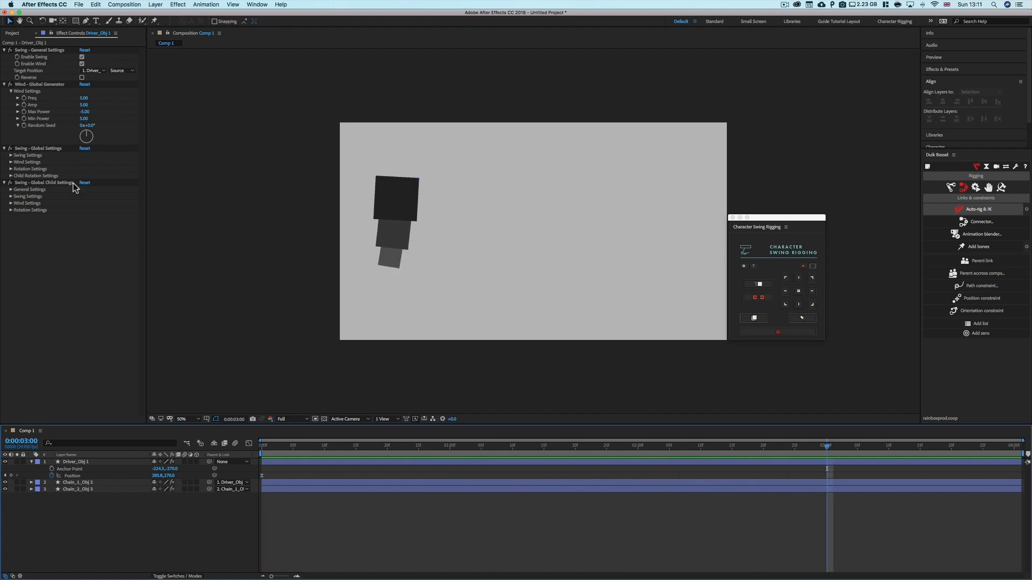
Set the wind Amp to 2, preview it and return to the start of the timeline
click(86, 106)
text(2)
click(323, 462)
drag(297, 447, 260, 449)
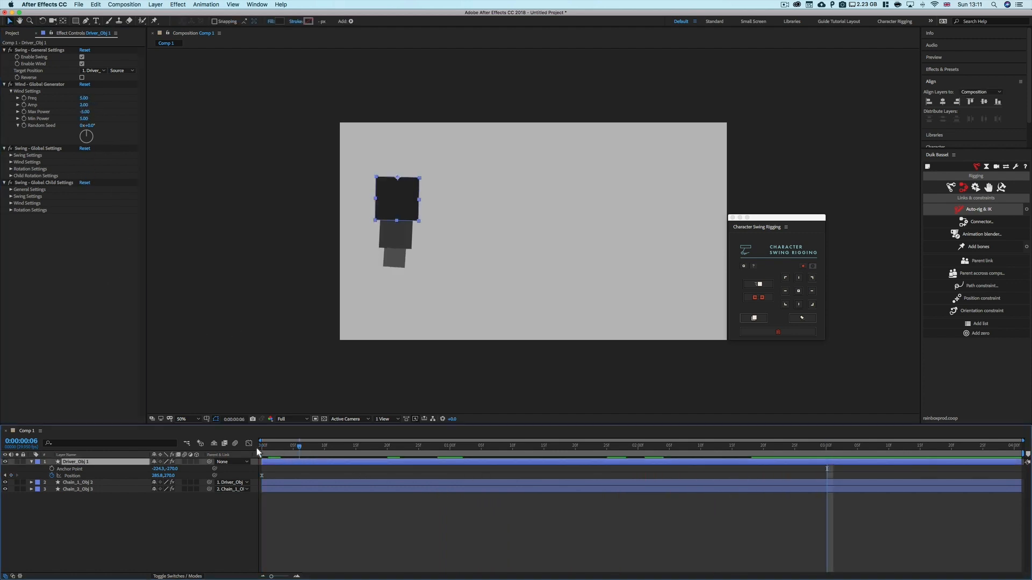
key(space)
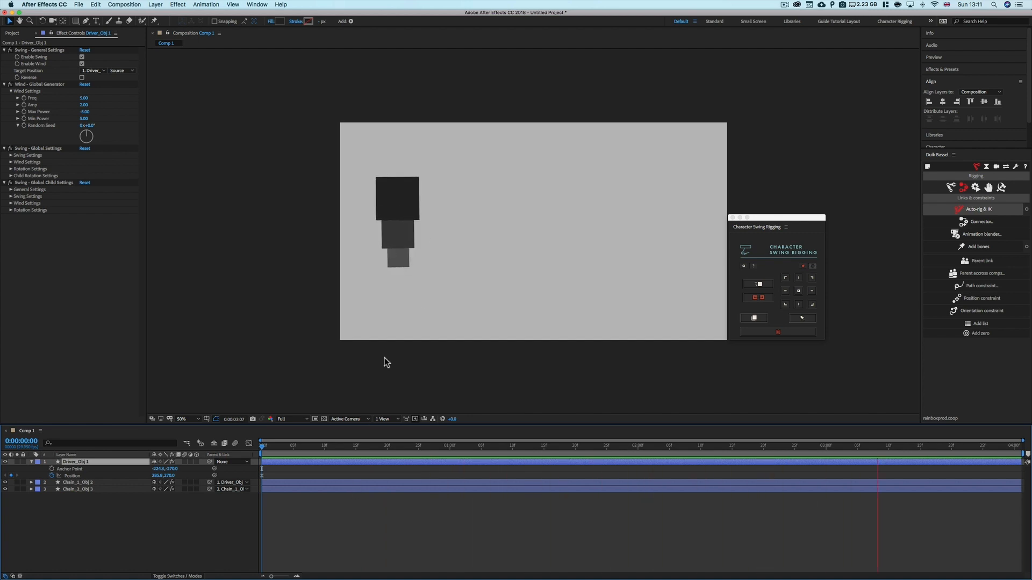
key(space)
key(Home)
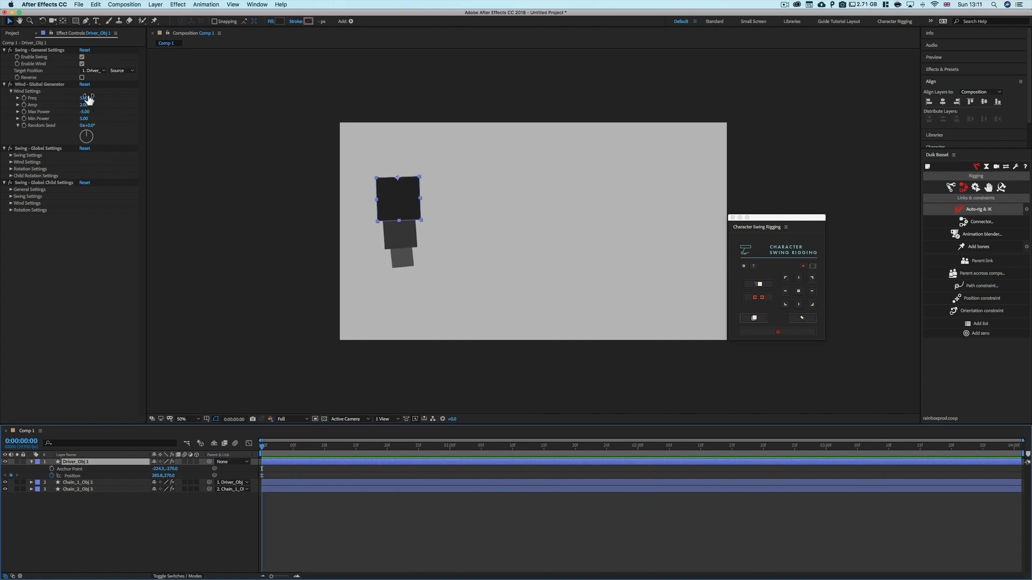
Reset the Wind - Global Generator, then set Max Power to -20 and Min Power to 20
click(84, 85)
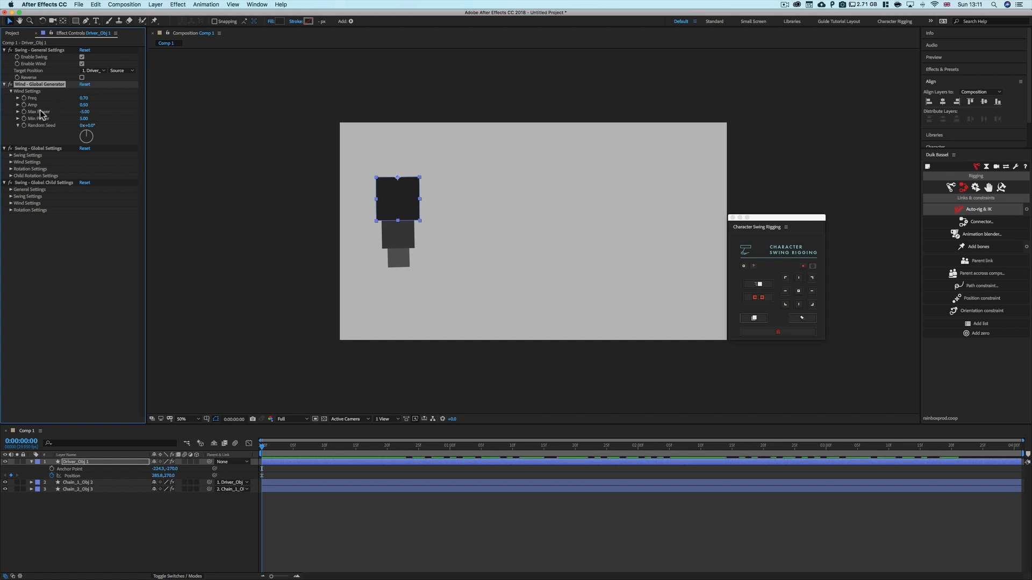
click(85, 112)
text(-20)
key(Tab)
text(2)
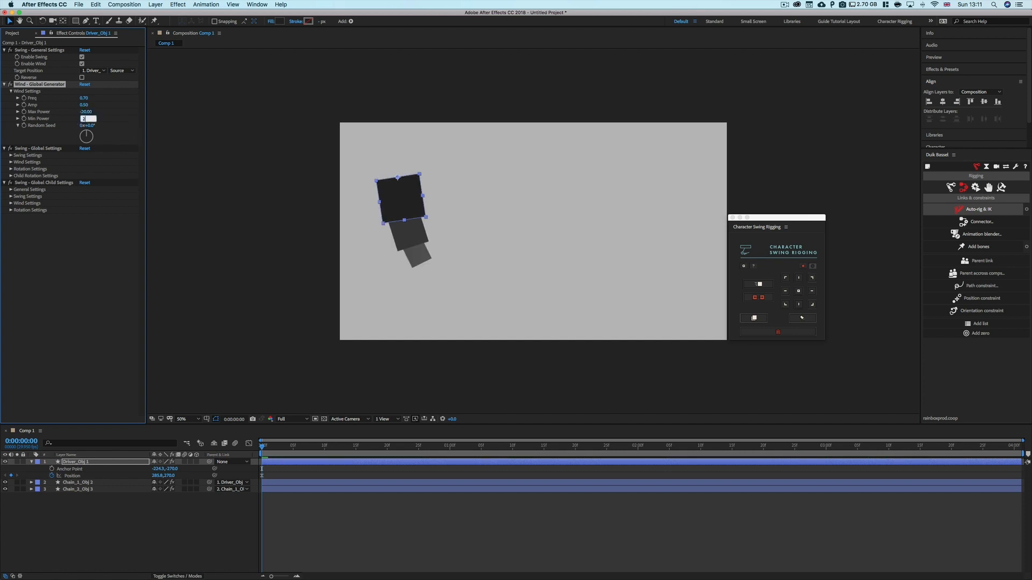
text(0)
key(Return)
Preview the wind from the start and adjust the wind Random Seed angle
mouse_move(263, 449)
mouse_down()
mouse_move(931, 458)
mouse_move(269, 459)
mouse_up()
key(space)
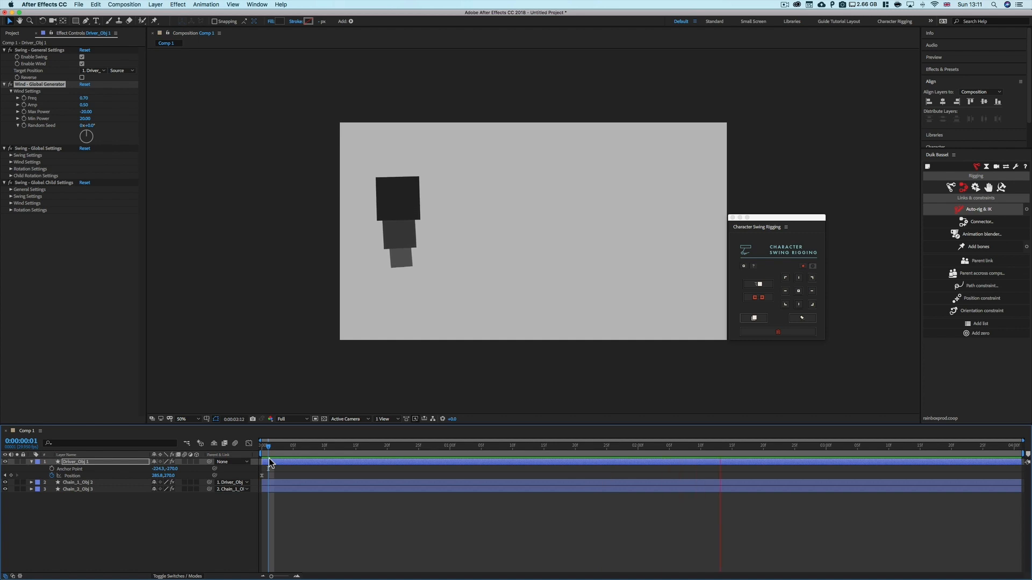
drag(274, 445, 240, 446)
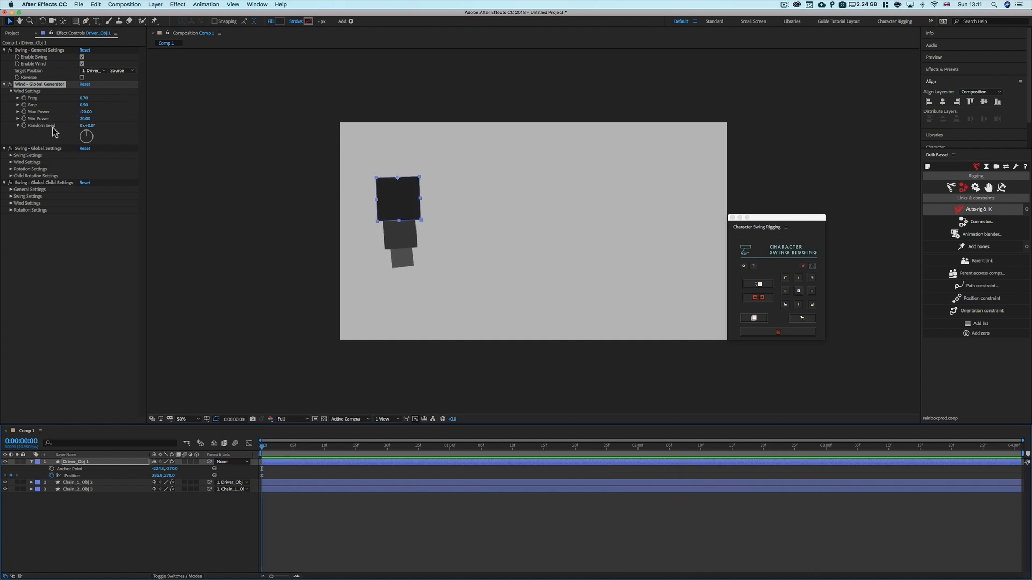
drag(86, 126, 100, 127)
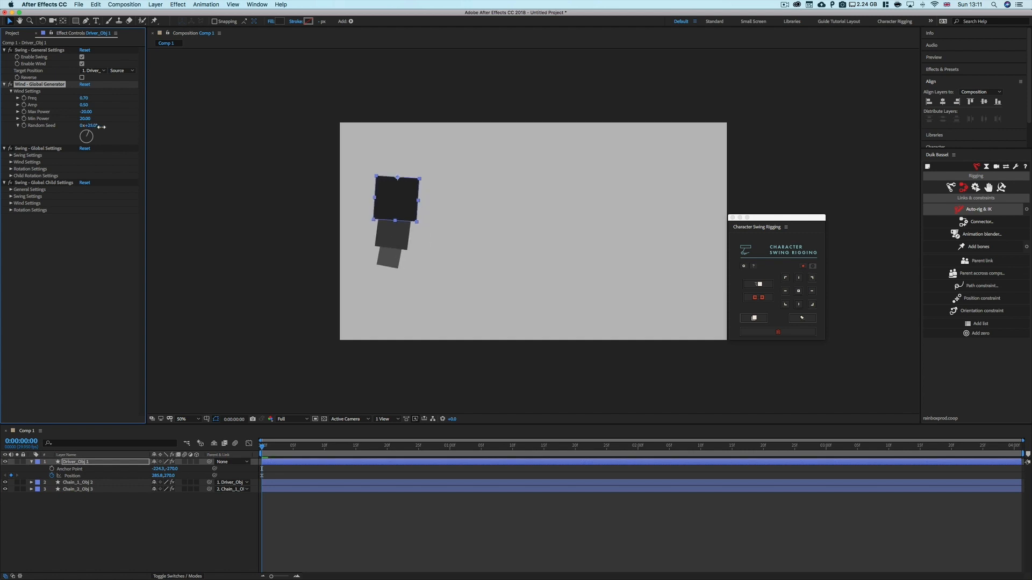
Preview the chain's wind motion, then set the wind Random Seed angle to 0°
drag(110, 127, 100, 129)
click(280, 484)
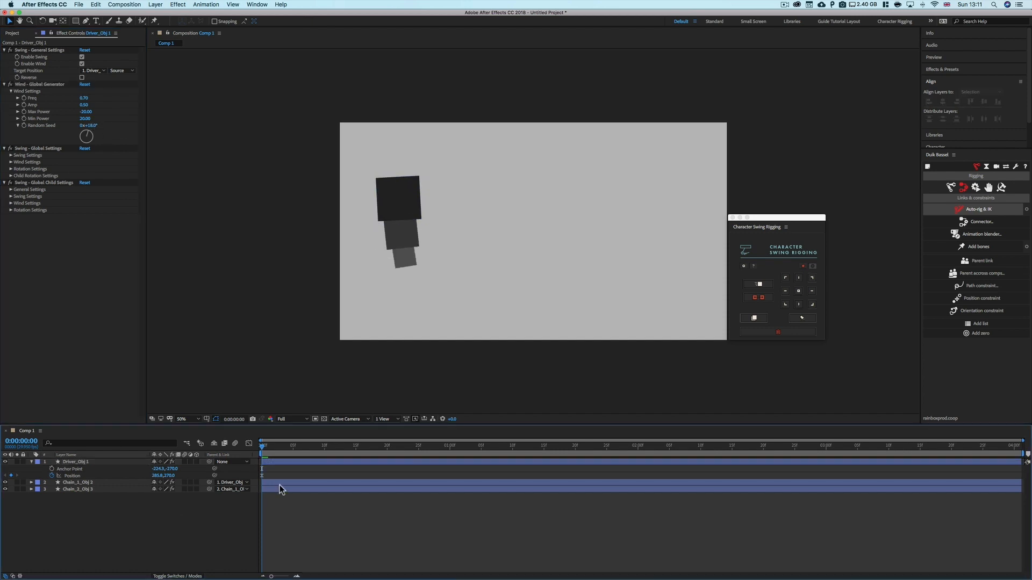
key(space)
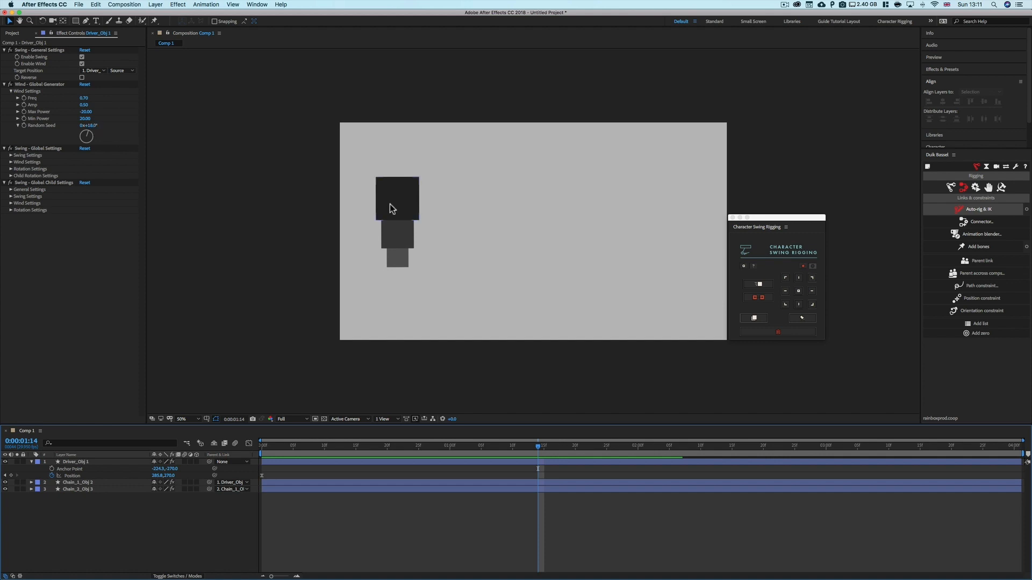
drag(431, 177, 357, 273)
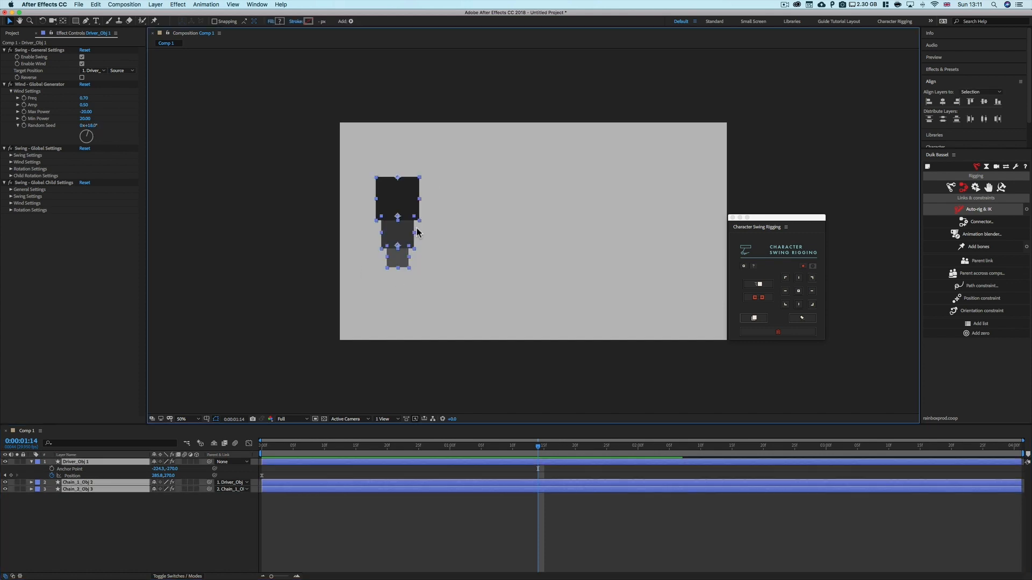
click(459, 228)
drag(437, 185, 340, 277)
click(399, 280)
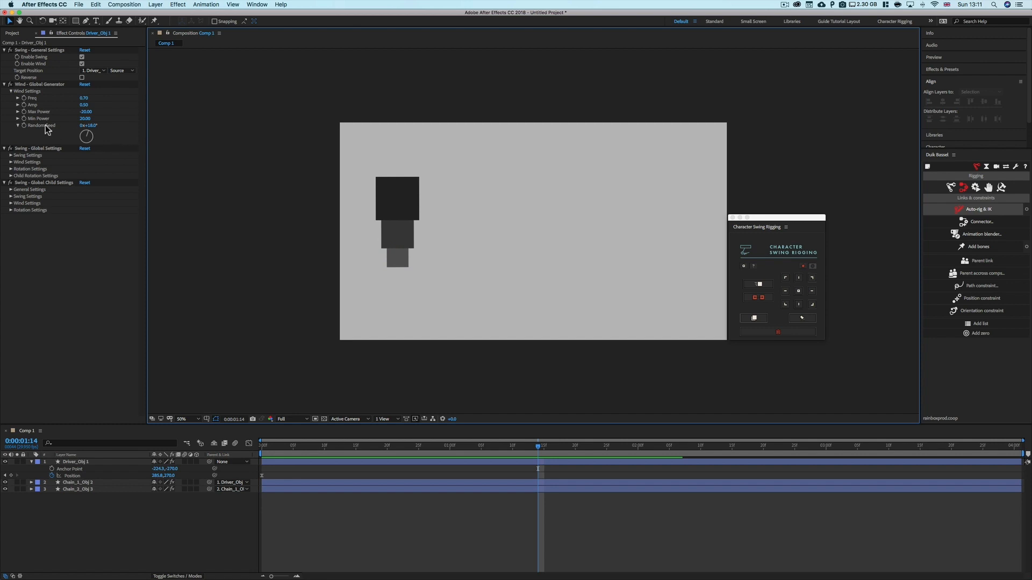
click(91, 126)
text(0)
key(Return)
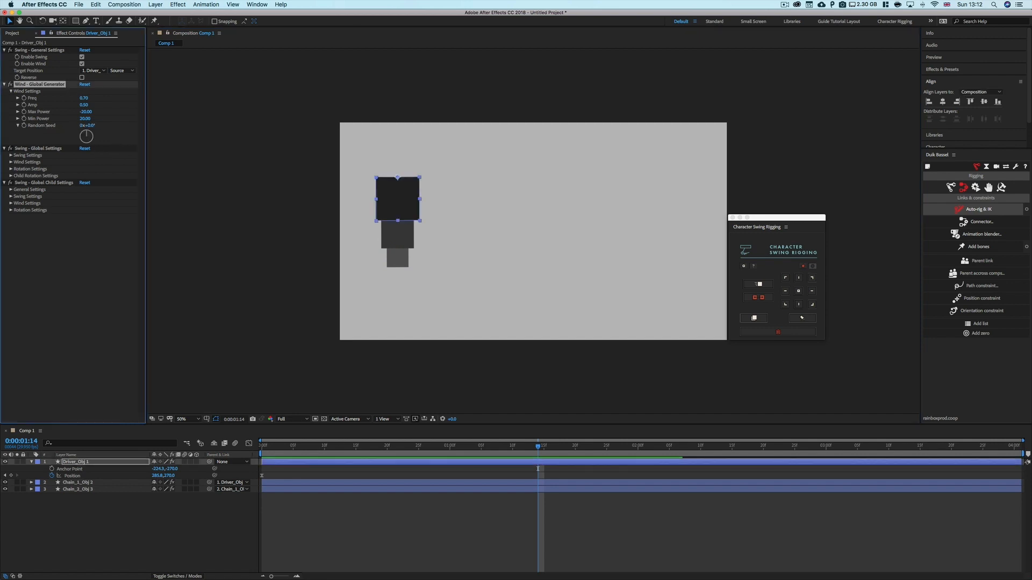
click(106, 276)
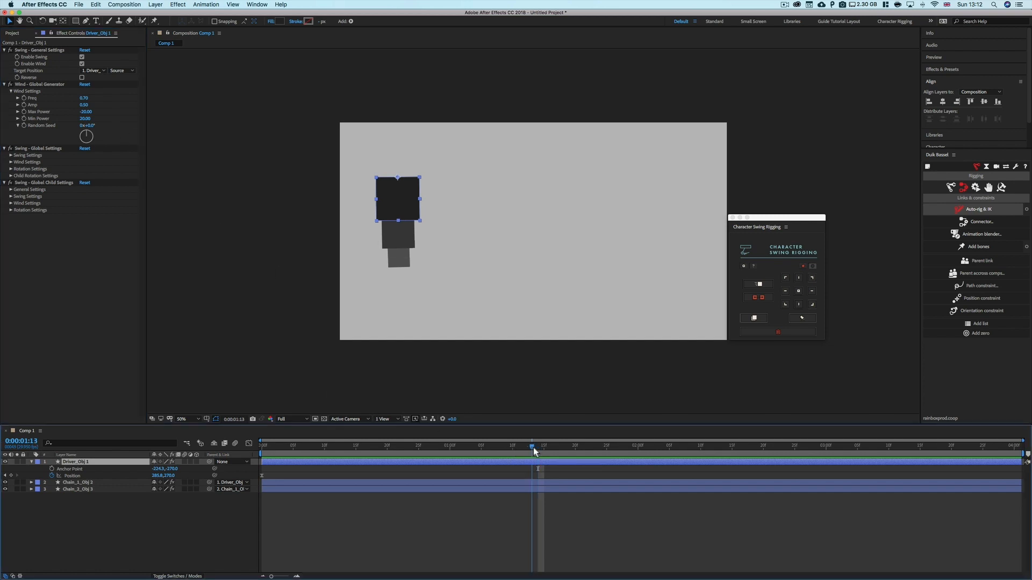
Animate the driver square sliding right to about x 1458 at the one-second mark
drag(535, 450, 357, 460)
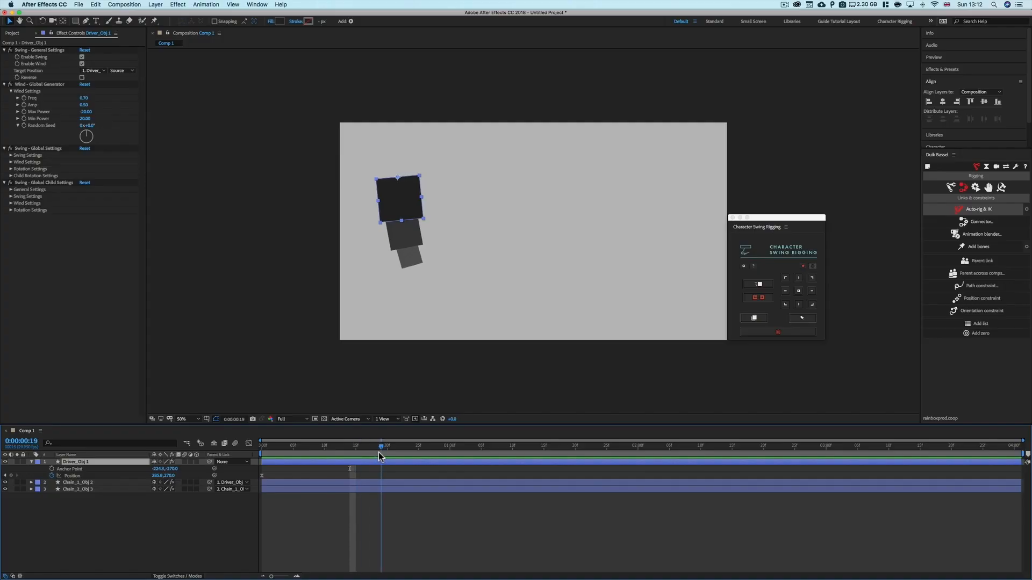
drag(380, 454, 450, 454)
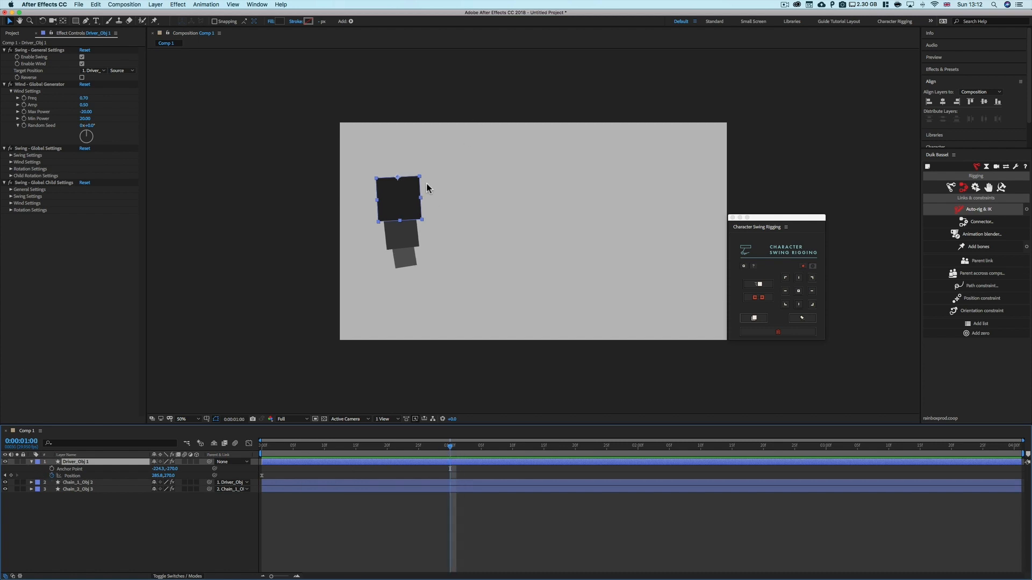
drag(428, 188, 657, 191)
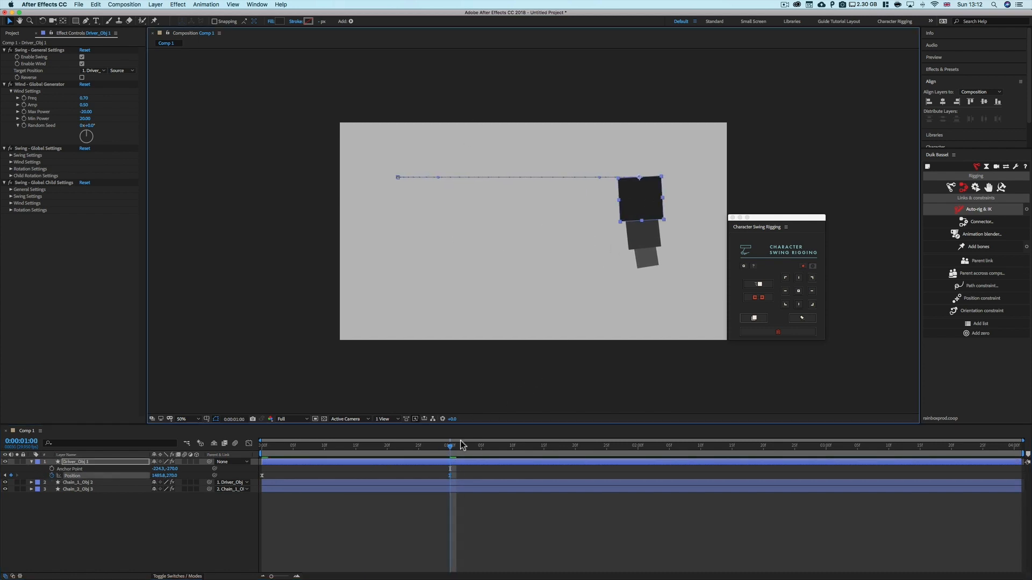
key(Home)
click(429, 474)
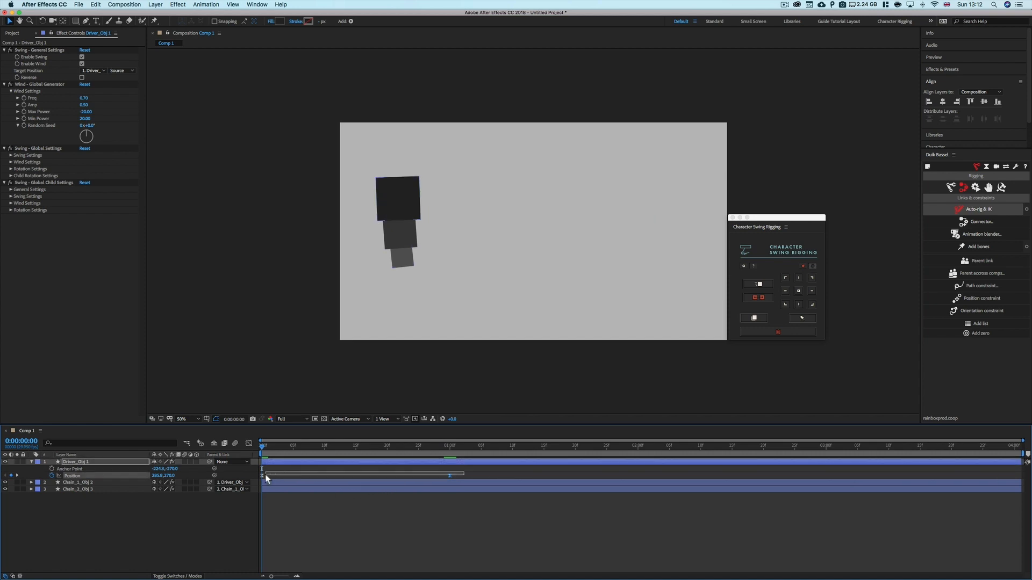
click(450, 475)
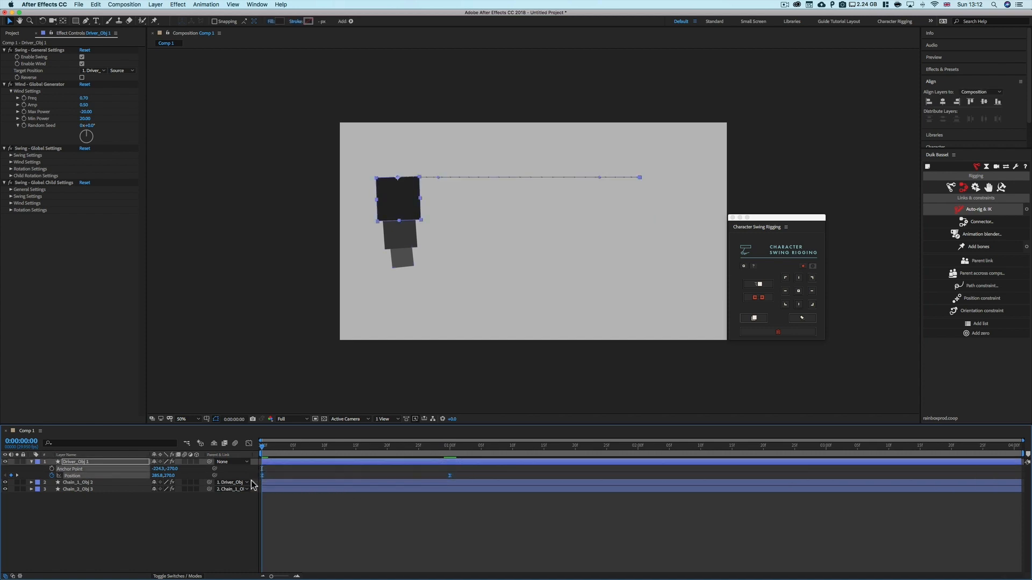
click(235, 540)
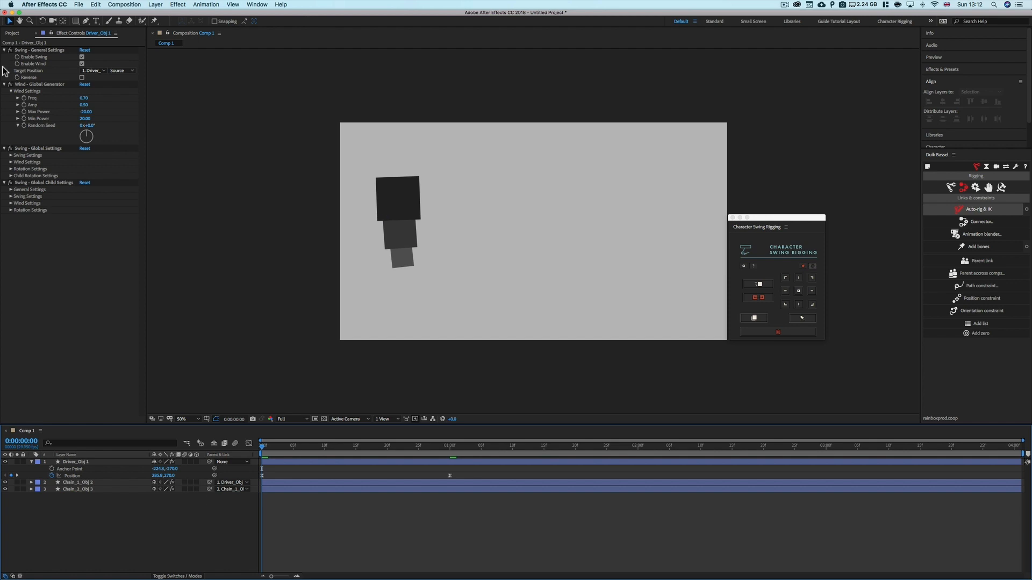
Disable wind and reset the Wind - Global Generator, collapsing its wind settings
click(81, 64)
click(83, 81)
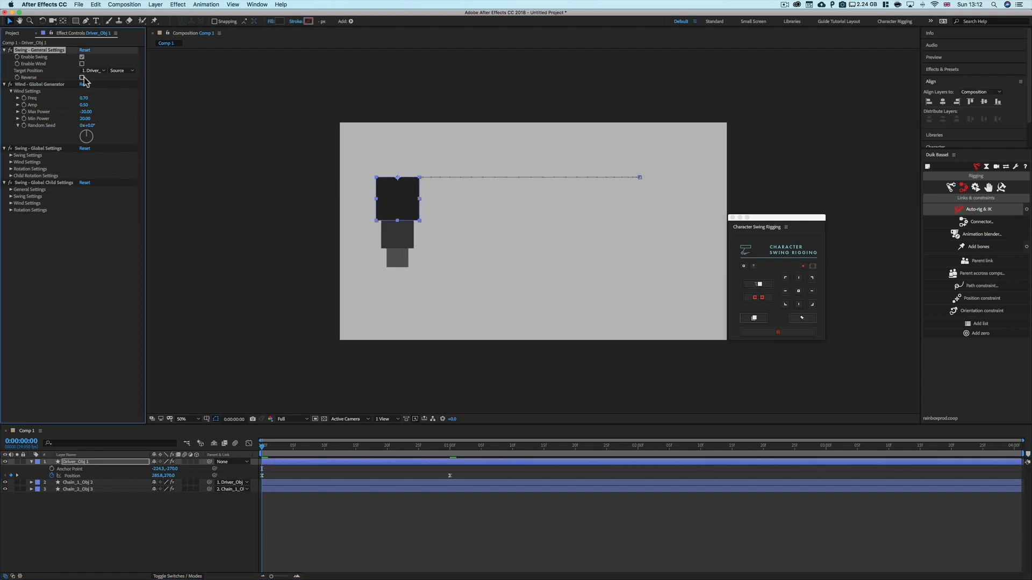
click(86, 85)
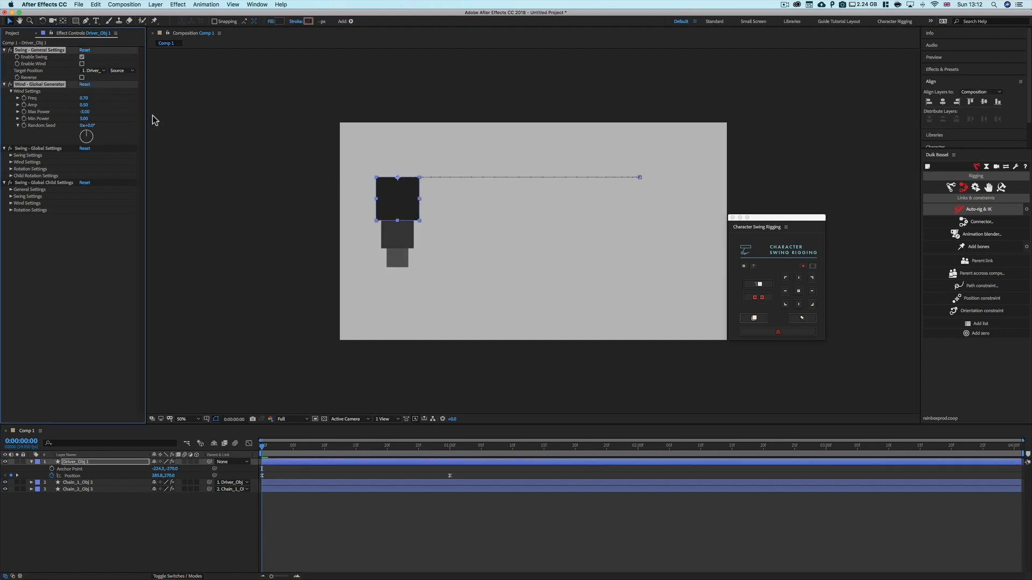
click(11, 92)
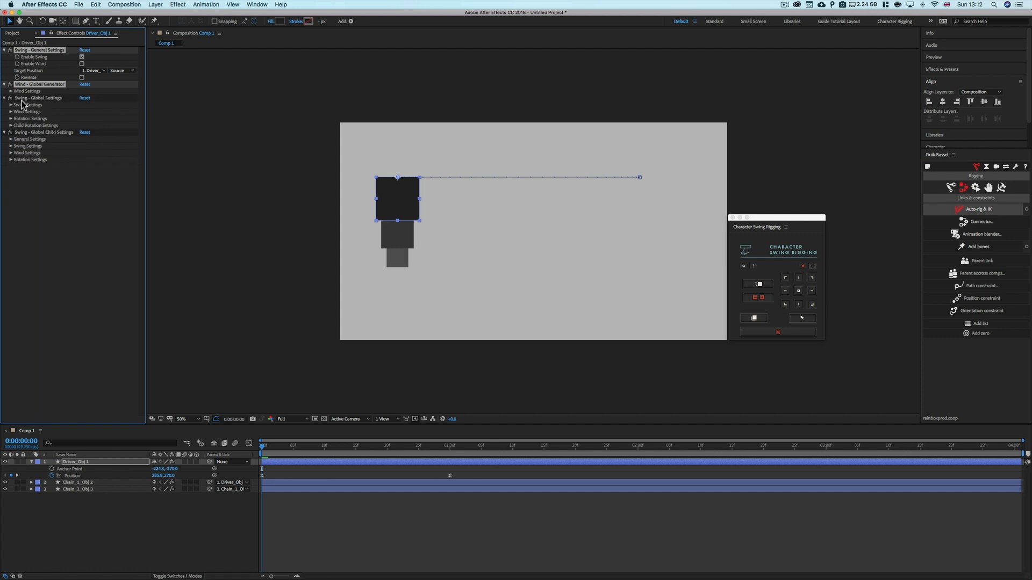
click(22, 100)
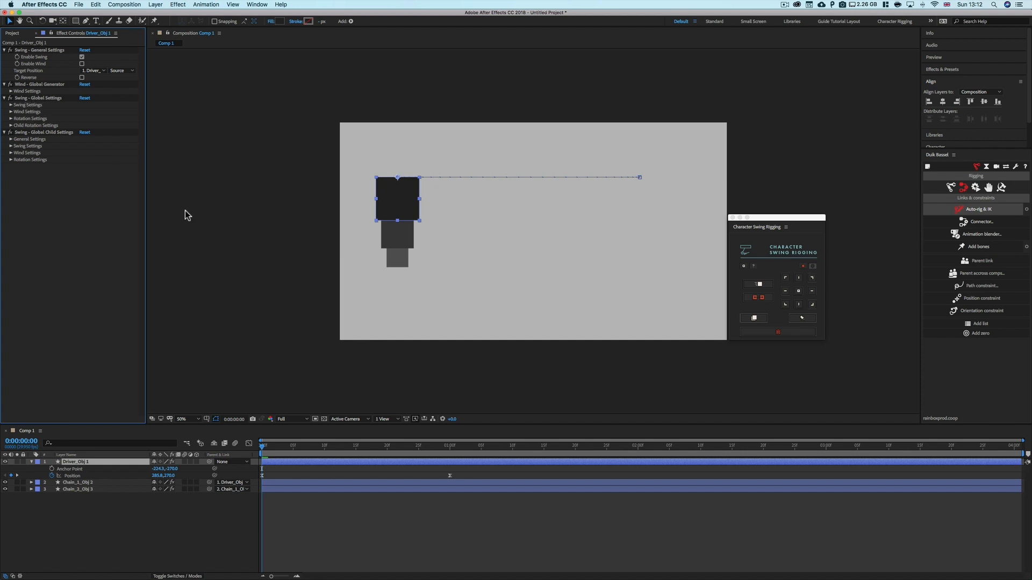
Open the global Swing Settings and preview the chain swinging behind the moving driver
click(426, 181)
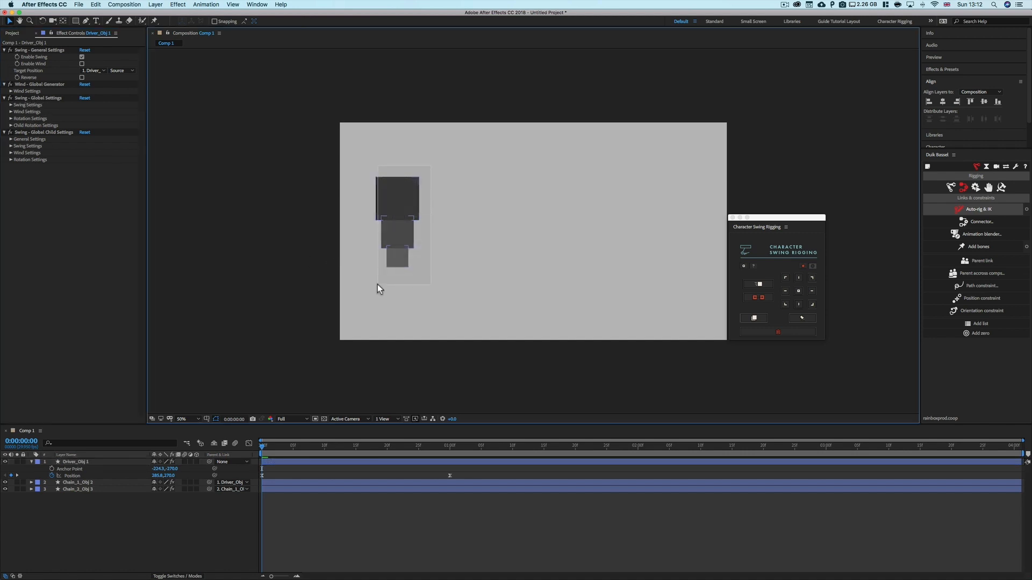
key(super+a)
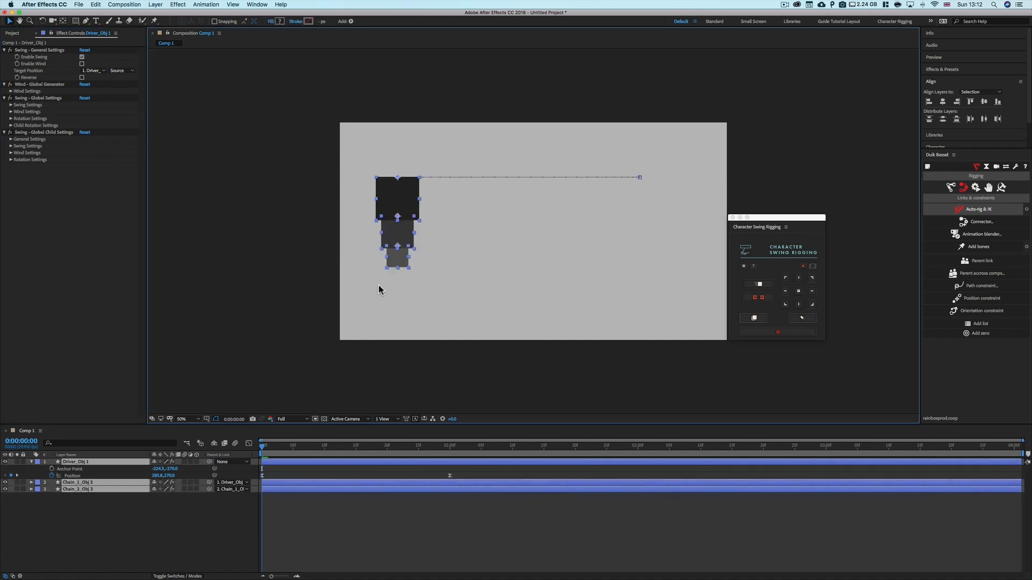
click(446, 287)
drag(441, 159, 356, 293)
click(11, 105)
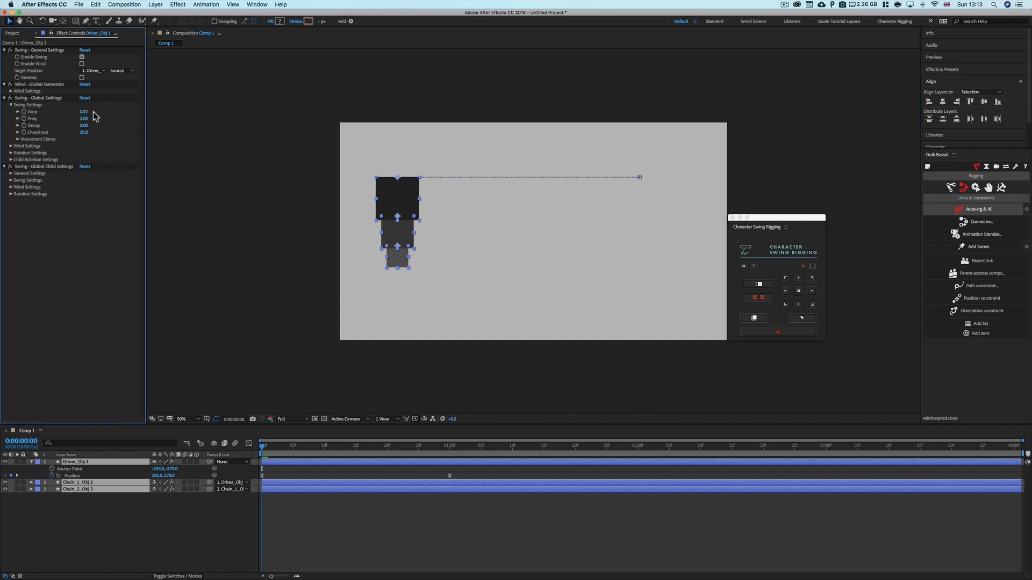
click(361, 556)
drag(270, 448, 292, 449)
key(space)
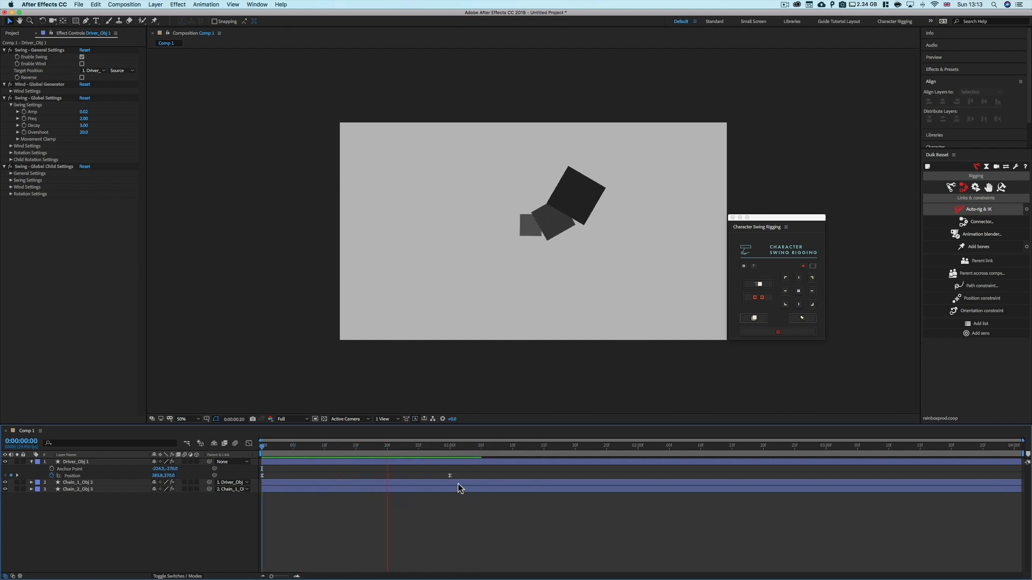
key(space)
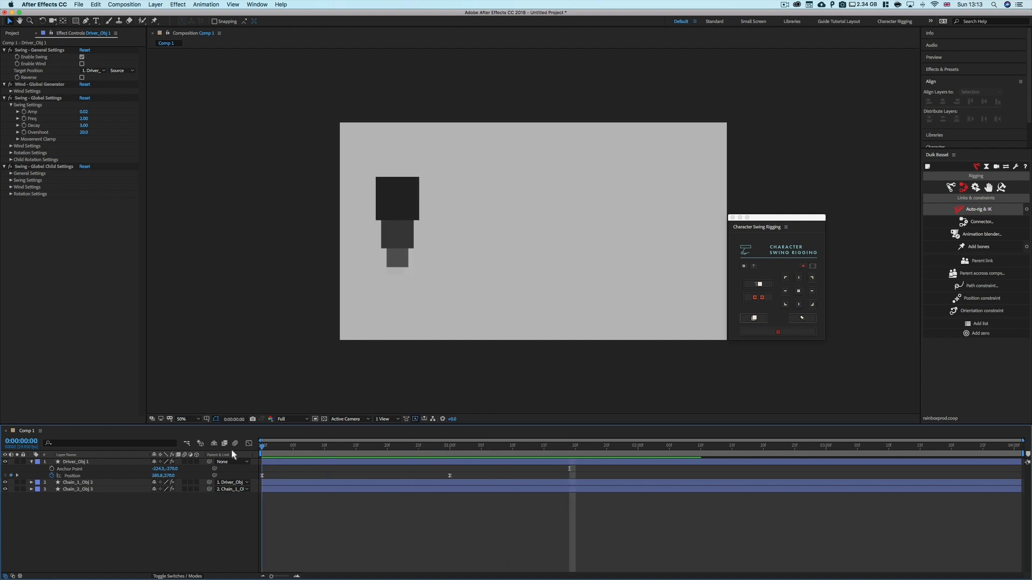
key(space)
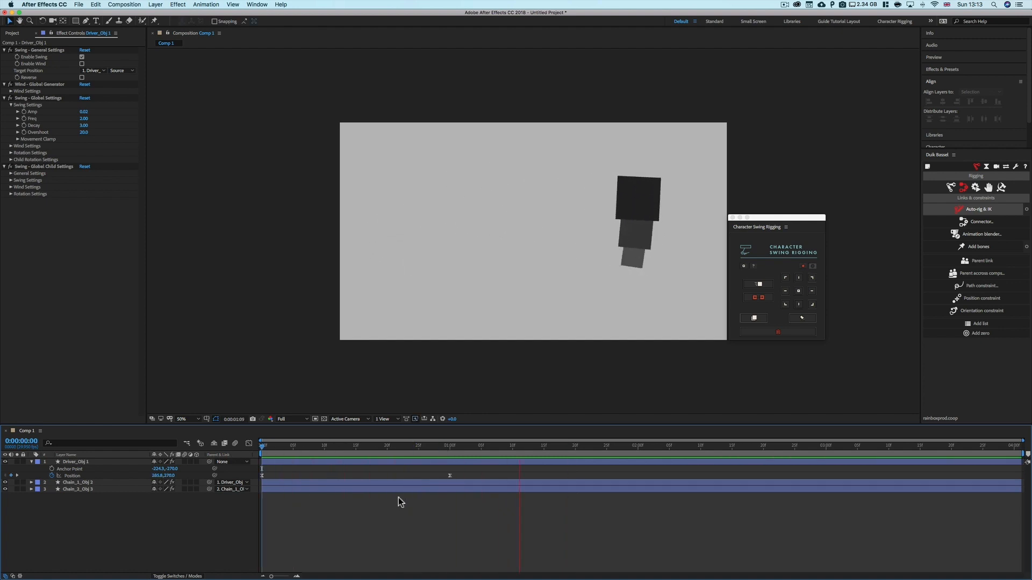
click(440, 455)
drag(441, 454, 144, 356)
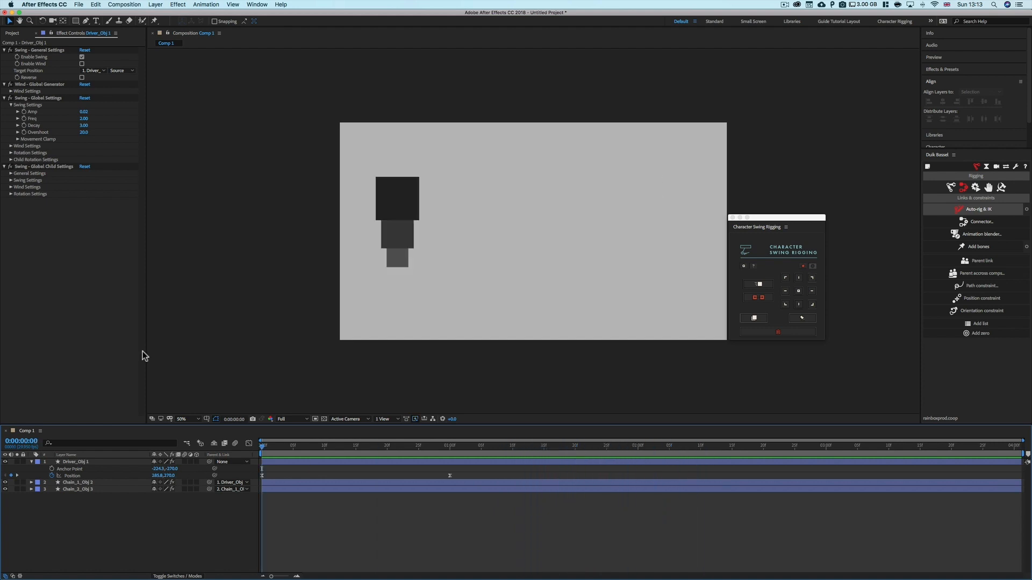
key(space)
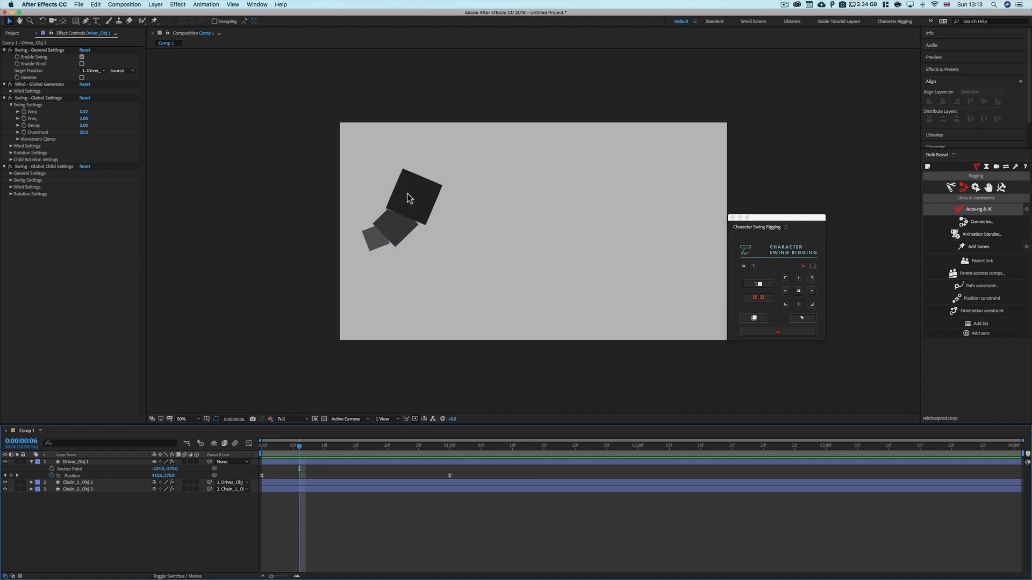
drag(303, 454, 340, 456)
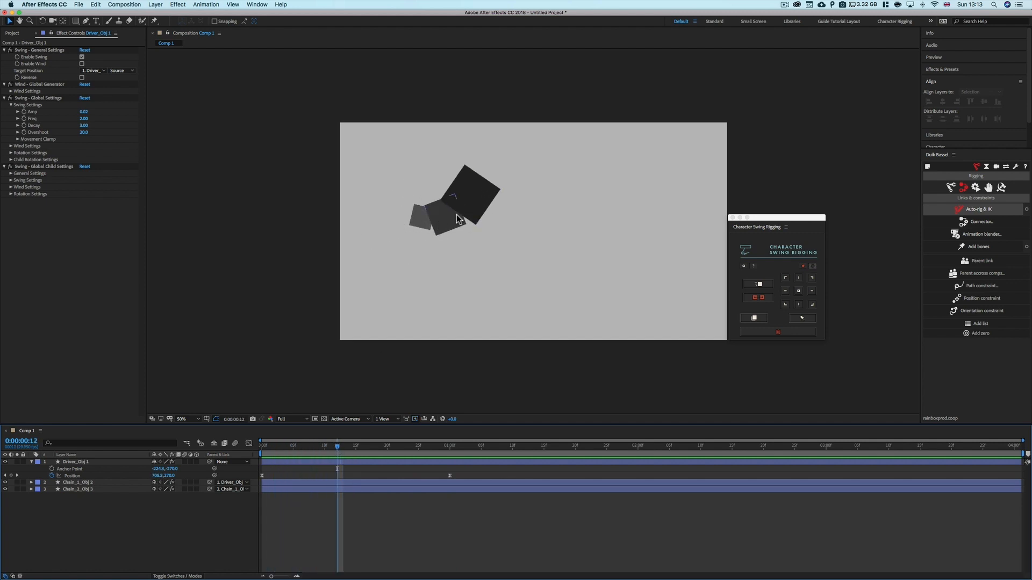
Set the global swing Amp to 0.04 and preview the chain from the start
click(92, 112)
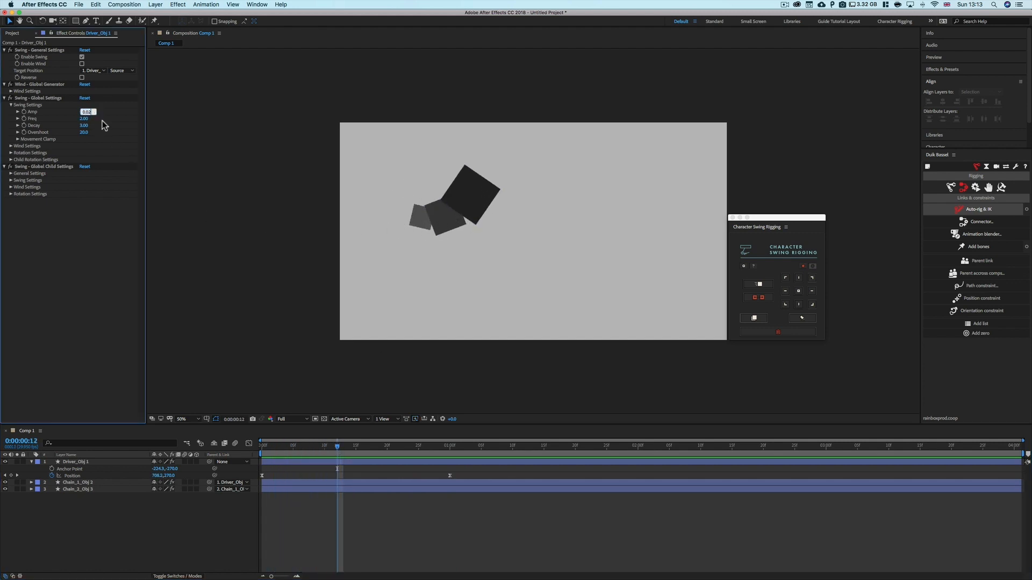
key(BackSpace)
text(4)
key(Return)
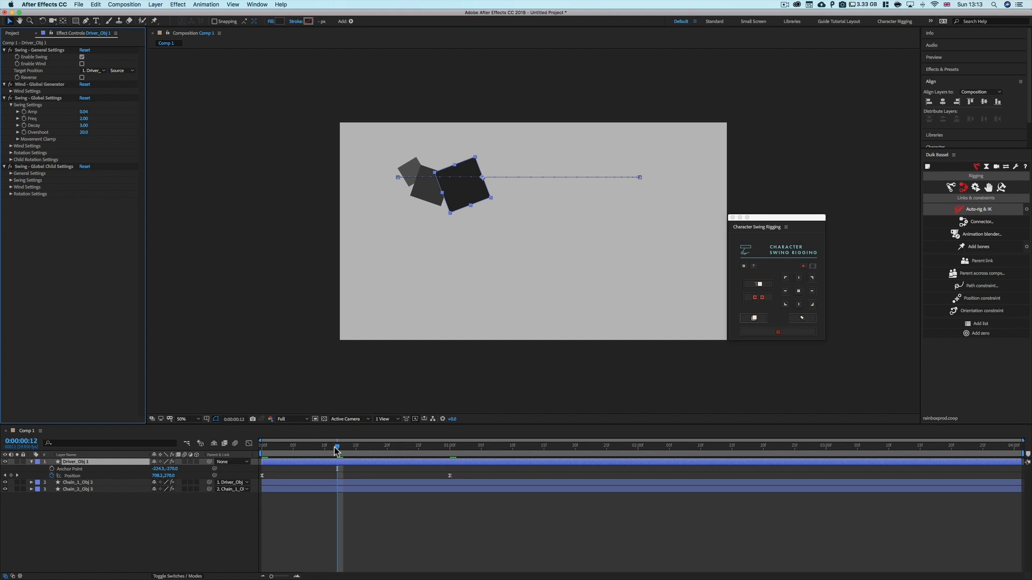
drag(335, 451, 262, 448)
key(space)
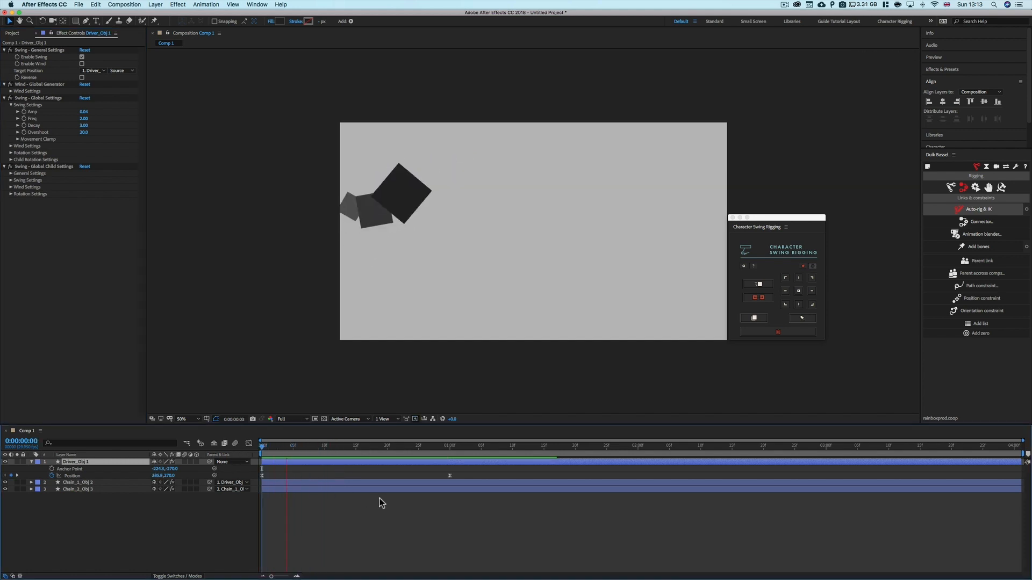
key(space)
drag(464, 448, 356, 465)
Set the global swing Freq to 6 and preview the chain's swing
click(31, 123)
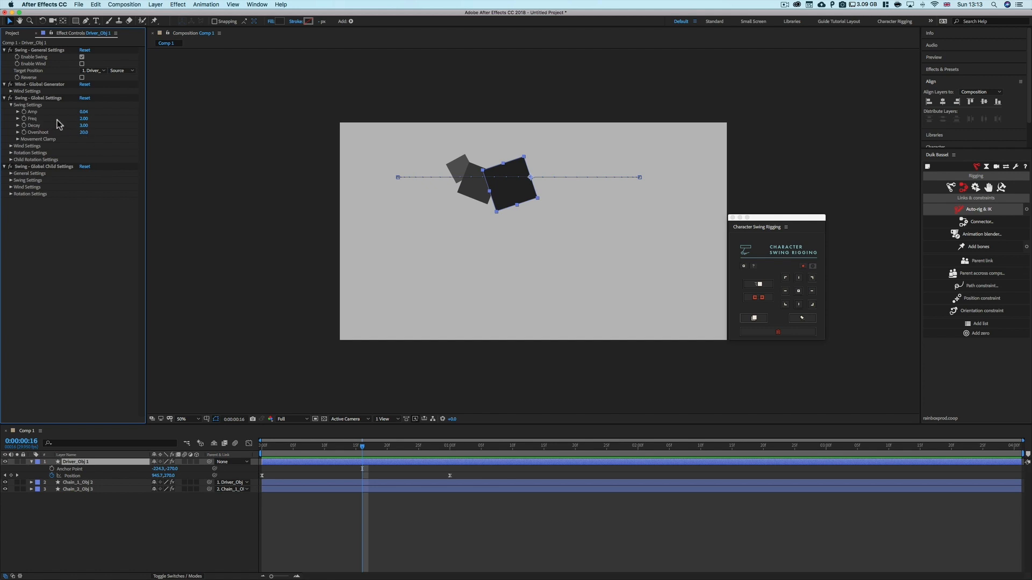
click(437, 447)
drag(441, 447, 506, 459)
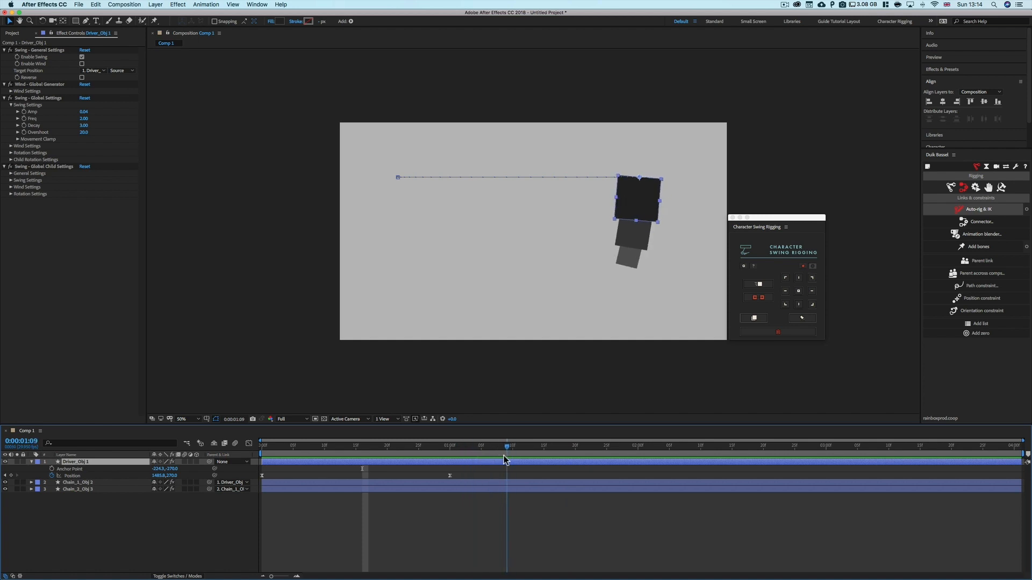
click(84, 119)
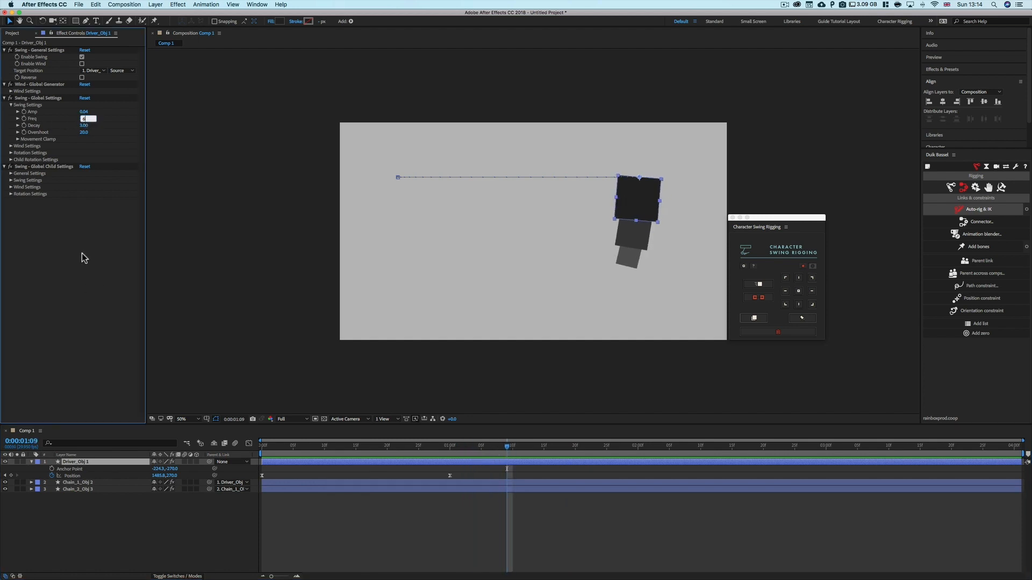
text(6)
key(Return)
drag(496, 449, 356, 460)
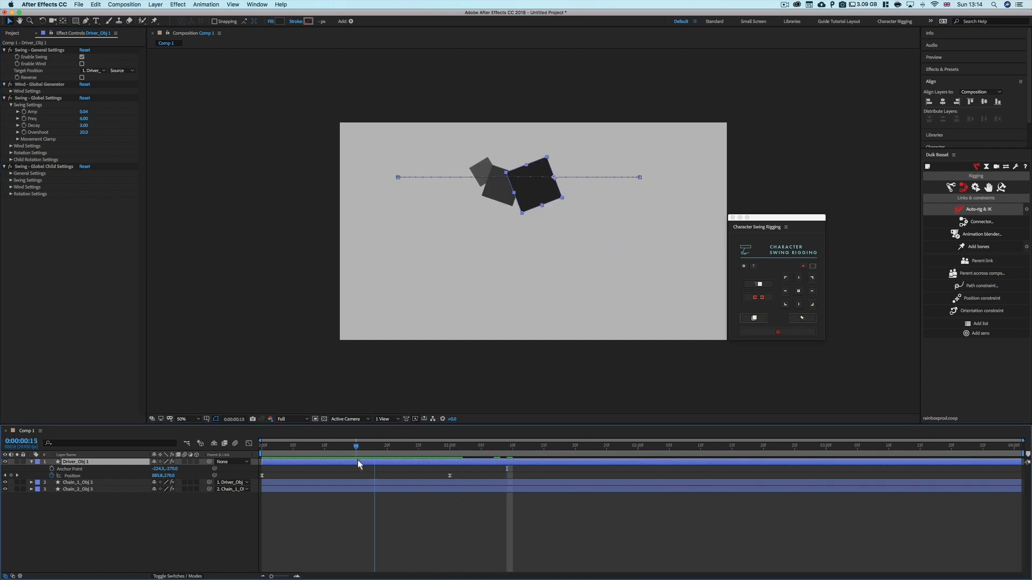
key(space)
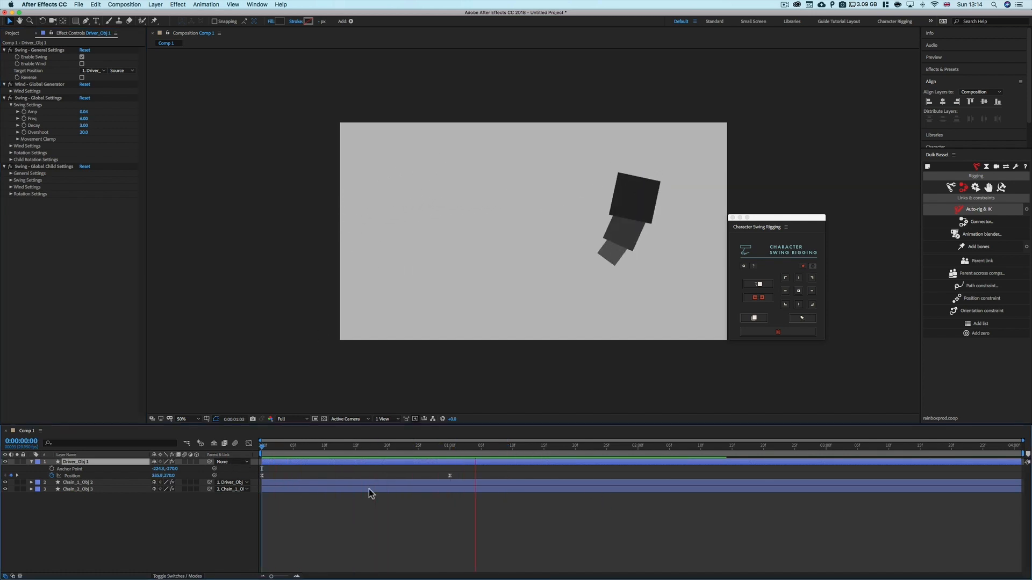
drag(450, 448, 295, 450)
key(space)
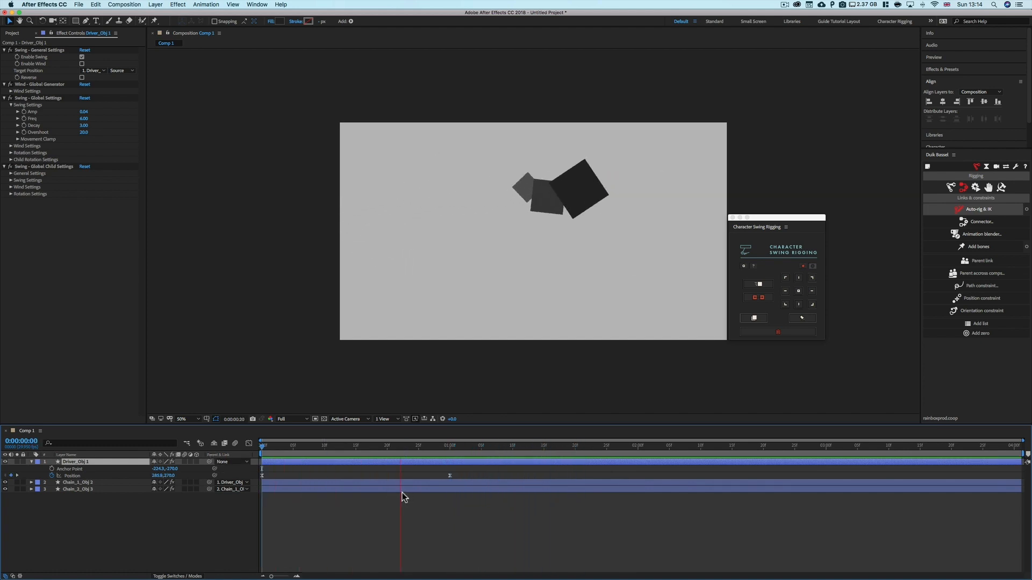
drag(454, 450, 442, 450)
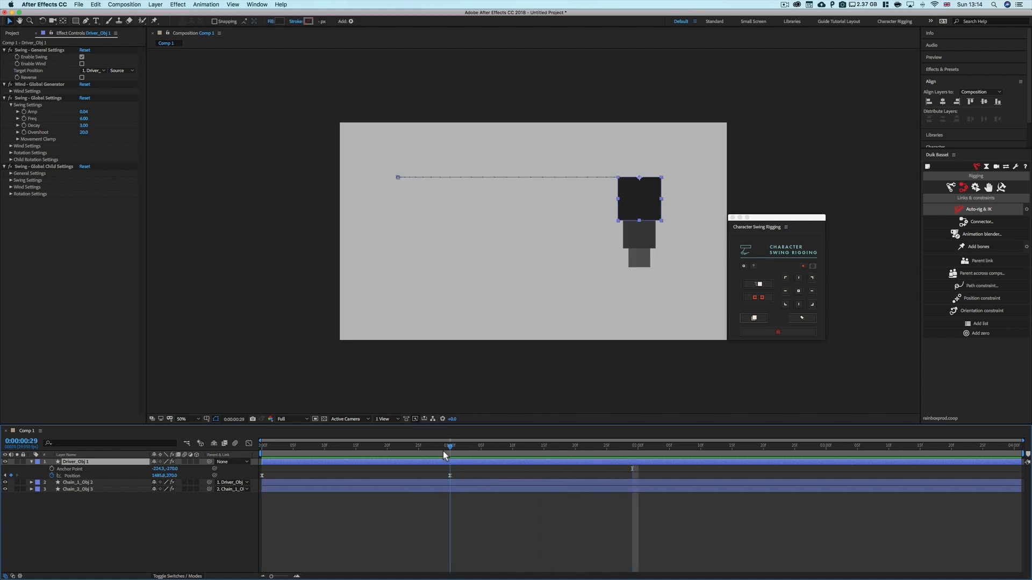
Set the global swing Decay to 10
drag(81, 125, 80, 126)
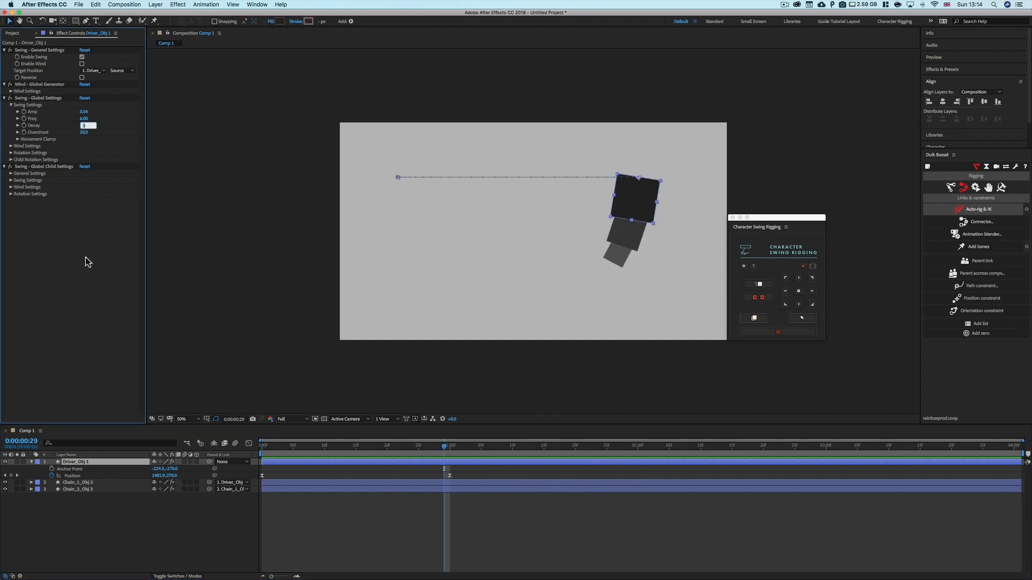
text(10)
key(Return)
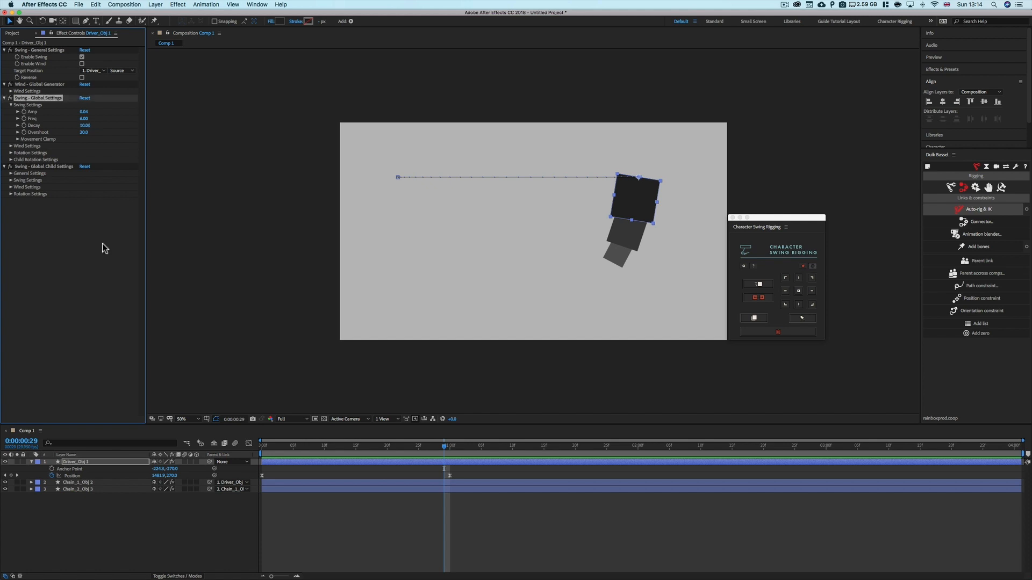
click(102, 244)
Preview the chain's swing from the start of the timeline
click(84, 119)
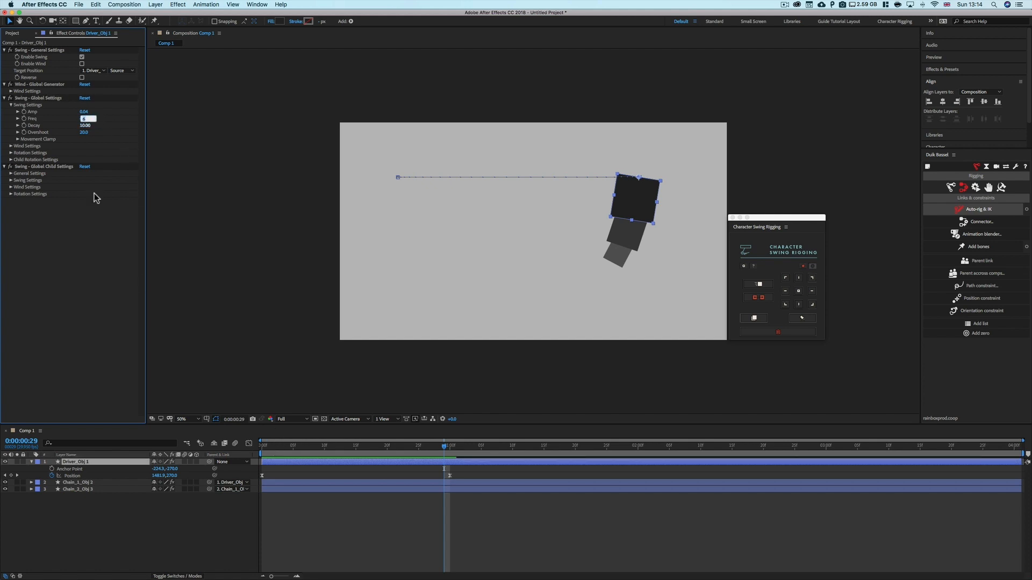
drag(282, 446, 260, 448)
key(space)
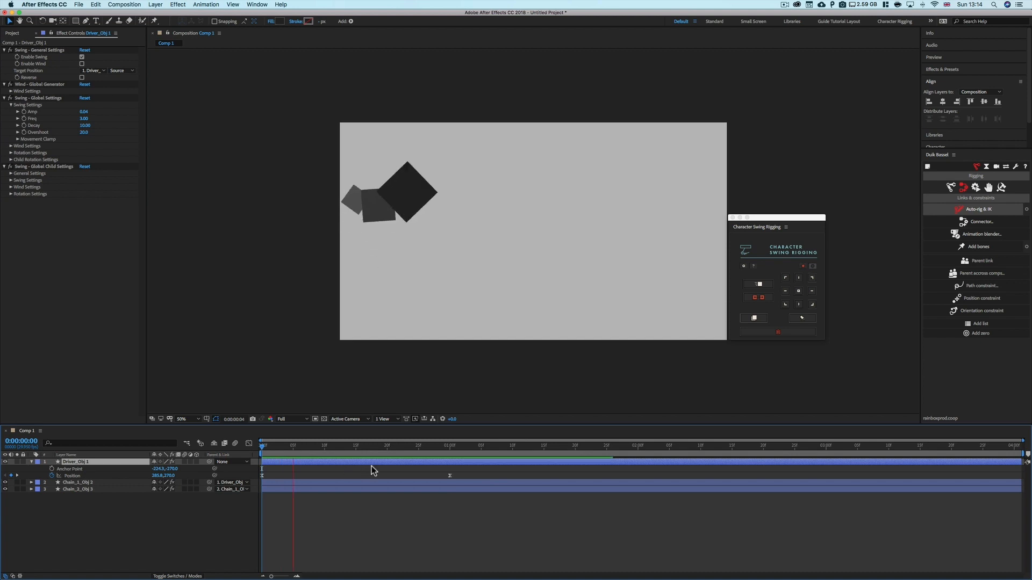
key(space)
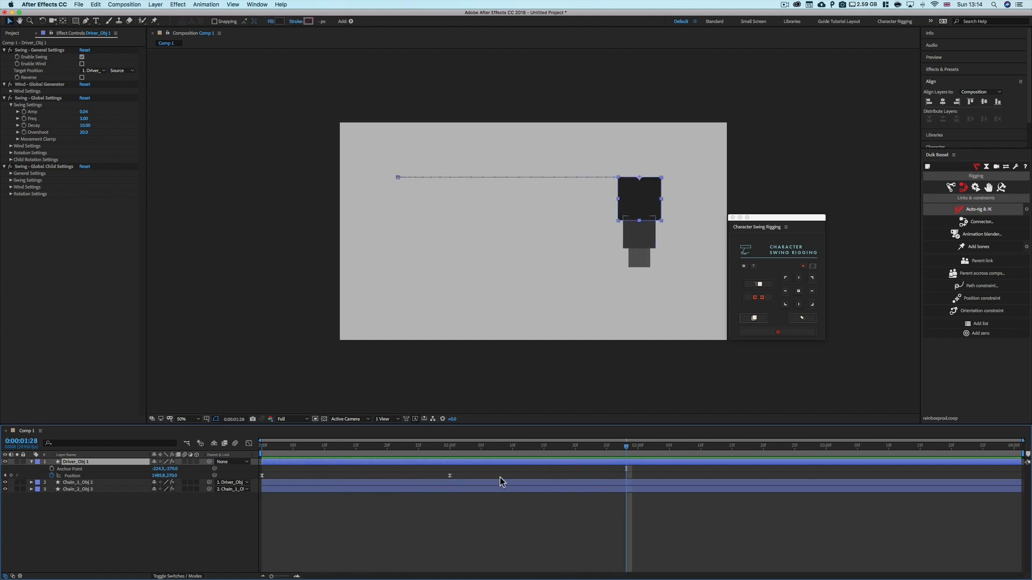
Preview the chain again from the start and scrub through the driver's move
drag(475, 447, 260, 452)
click(86, 126)
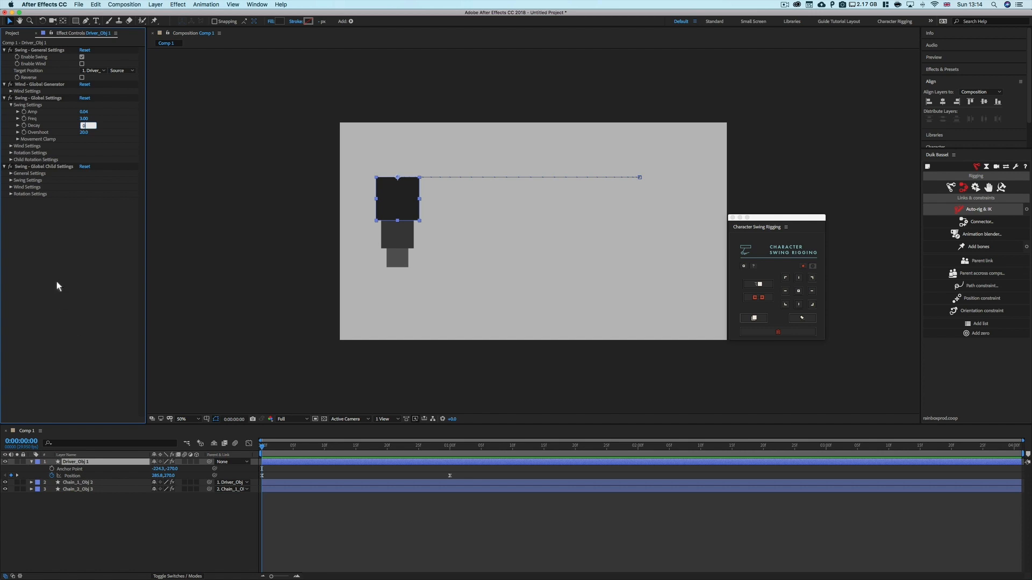
click(308, 519)
key(space)
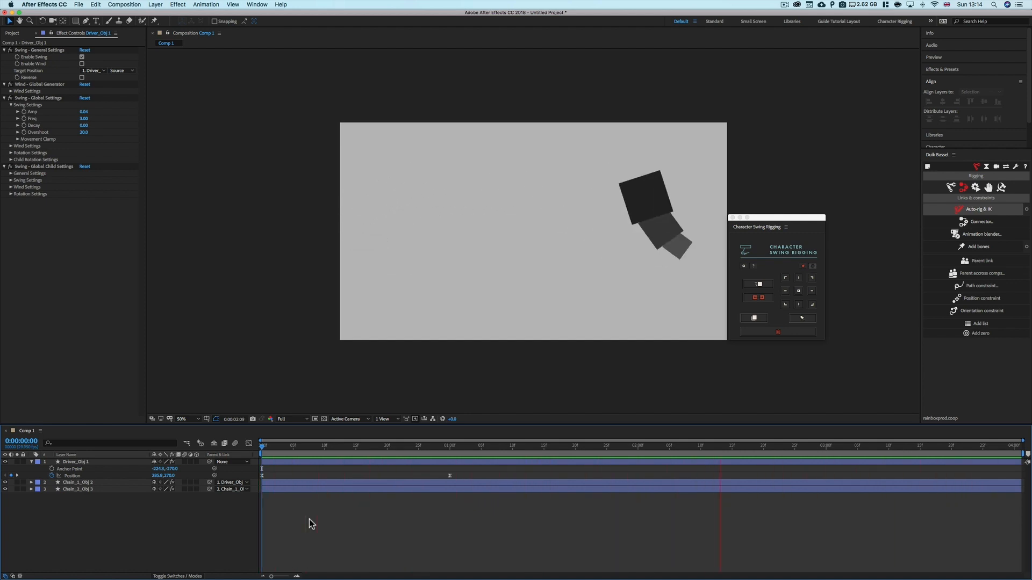
key(space)
drag(304, 447, 453, 455)
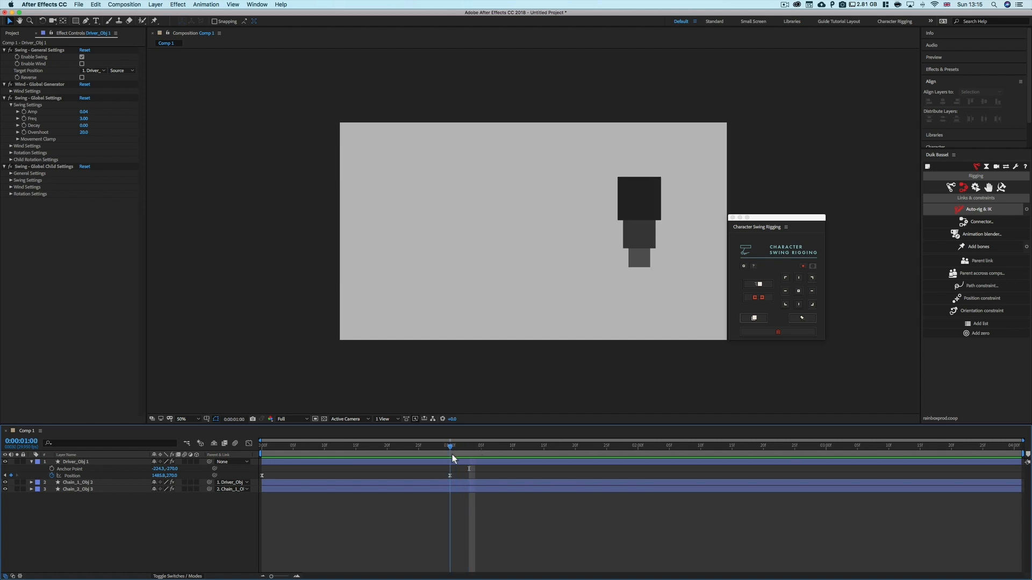
drag(410, 457, 470, 459)
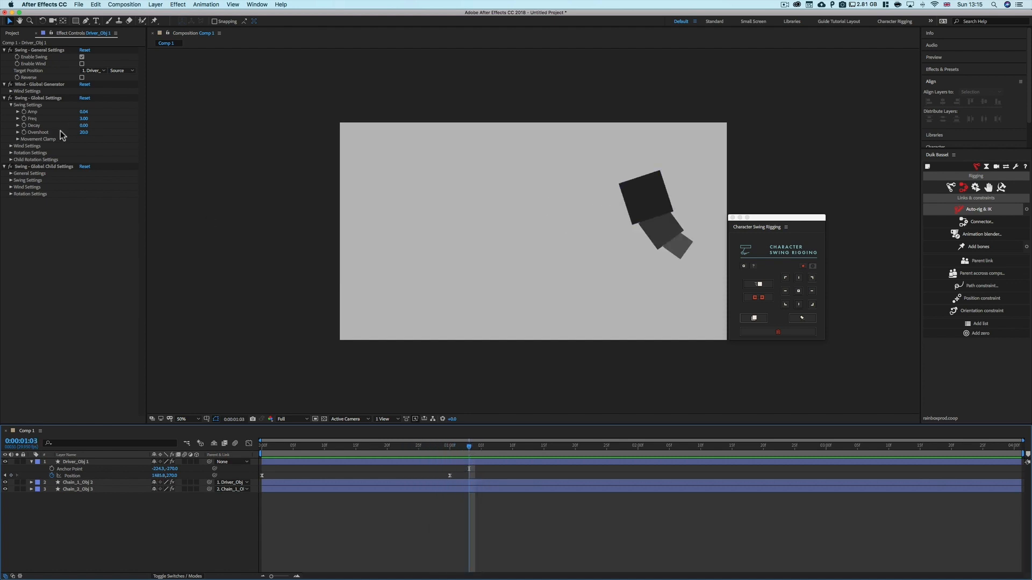
Set the global swing Decay to 1
click(84, 126)
text(0)
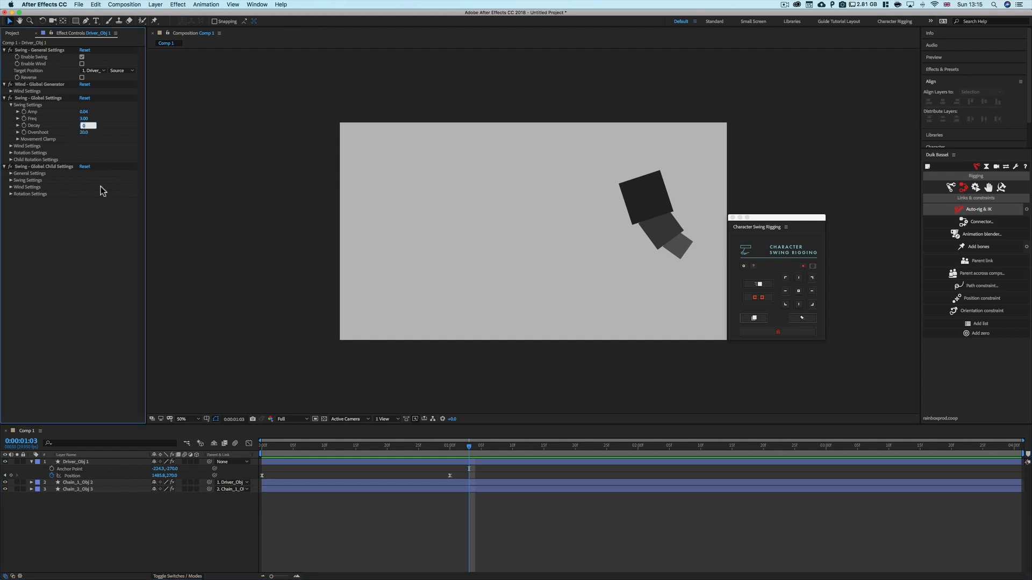
key(Return)
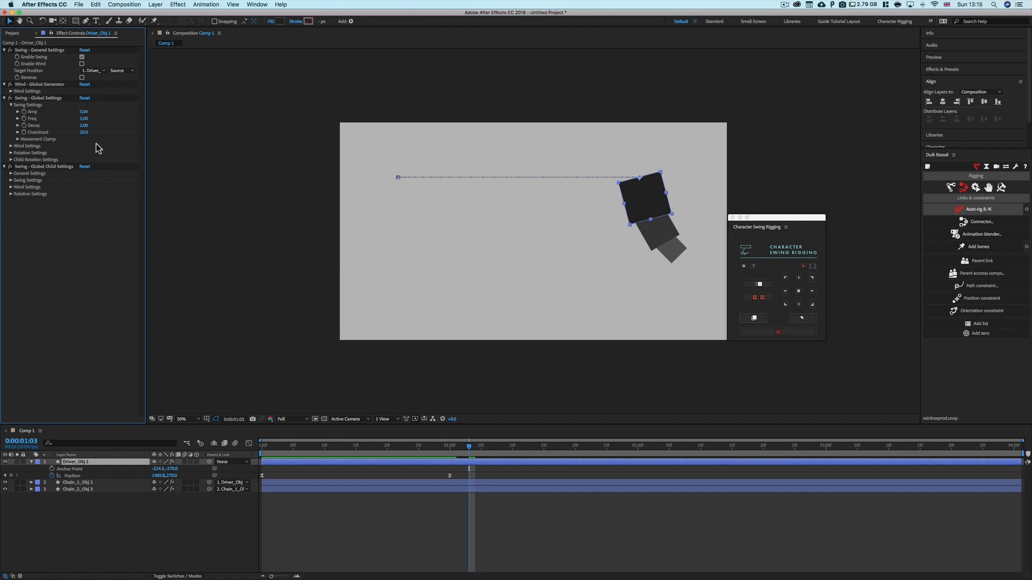
Set the global swing Overshoot to 60
click(85, 132)
text(60)
key(Return)
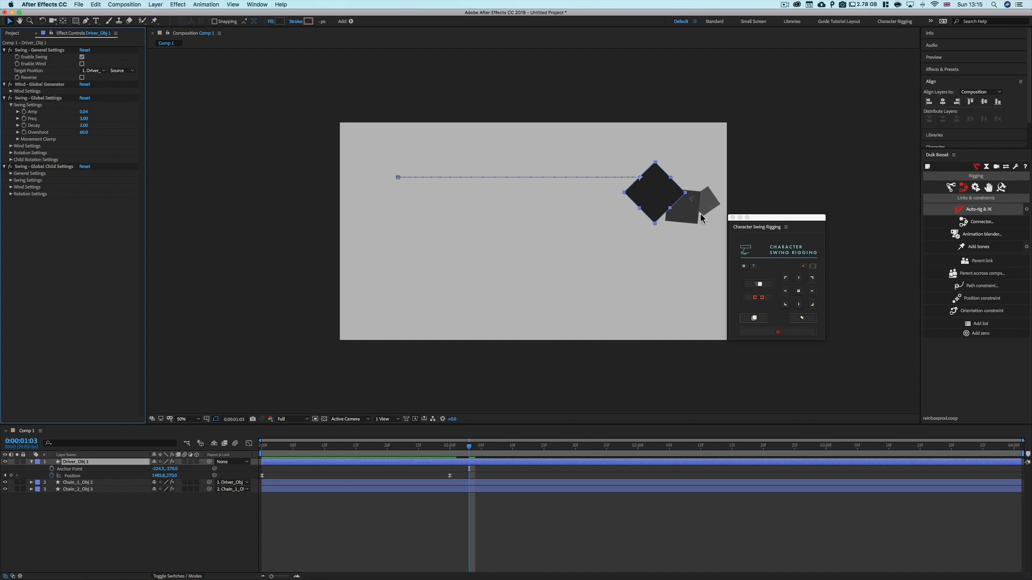
Preview the chain's swing from the start, replaying it several times
drag(469, 457, 256, 465)
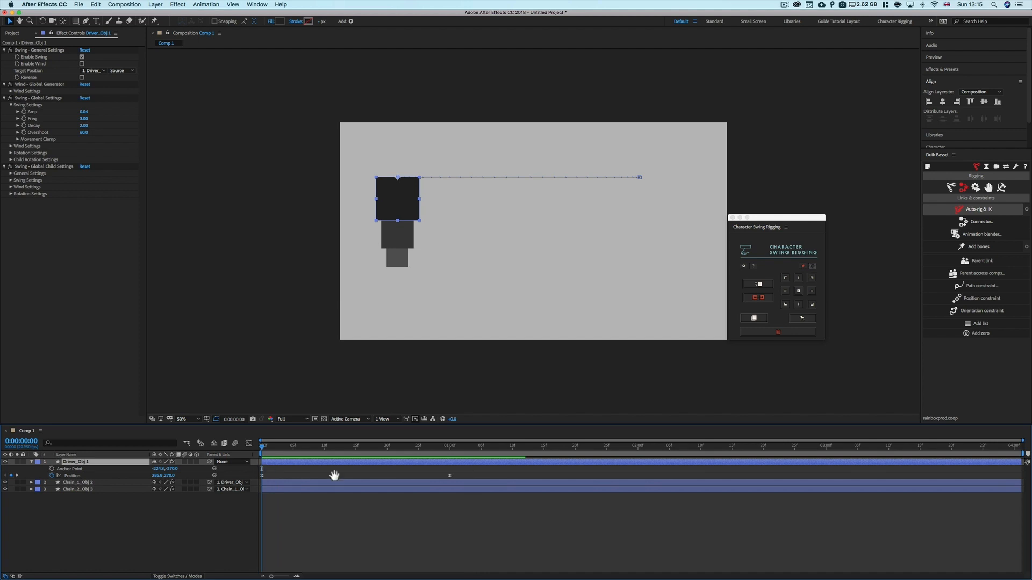
key(space)
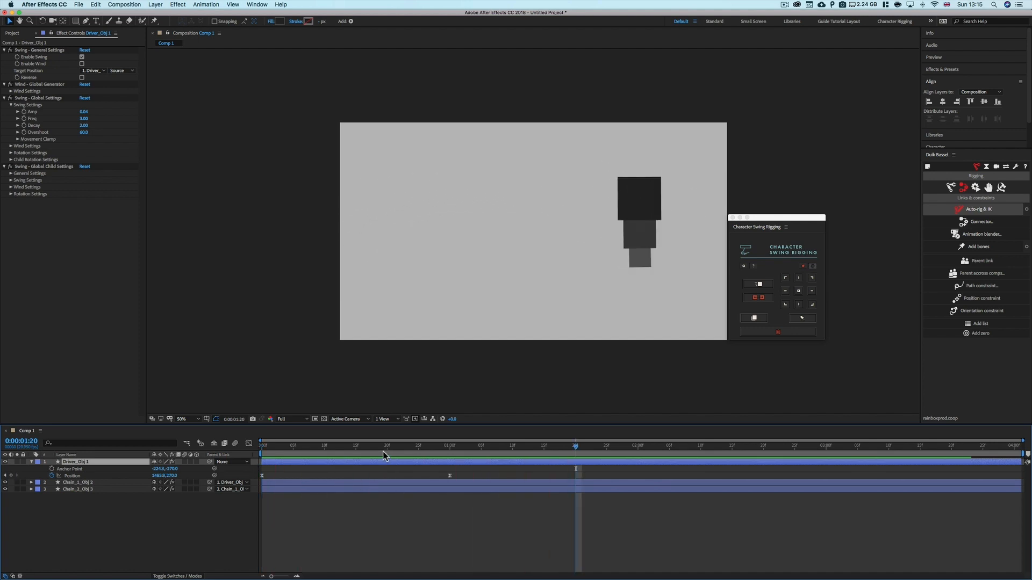
drag(383, 452, 247, 449)
key(space)
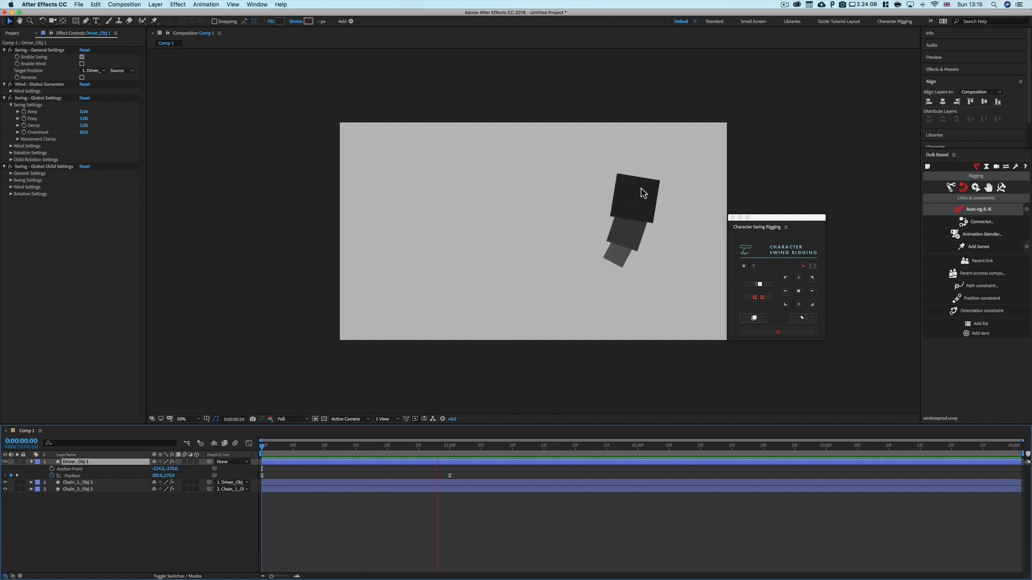
key(space)
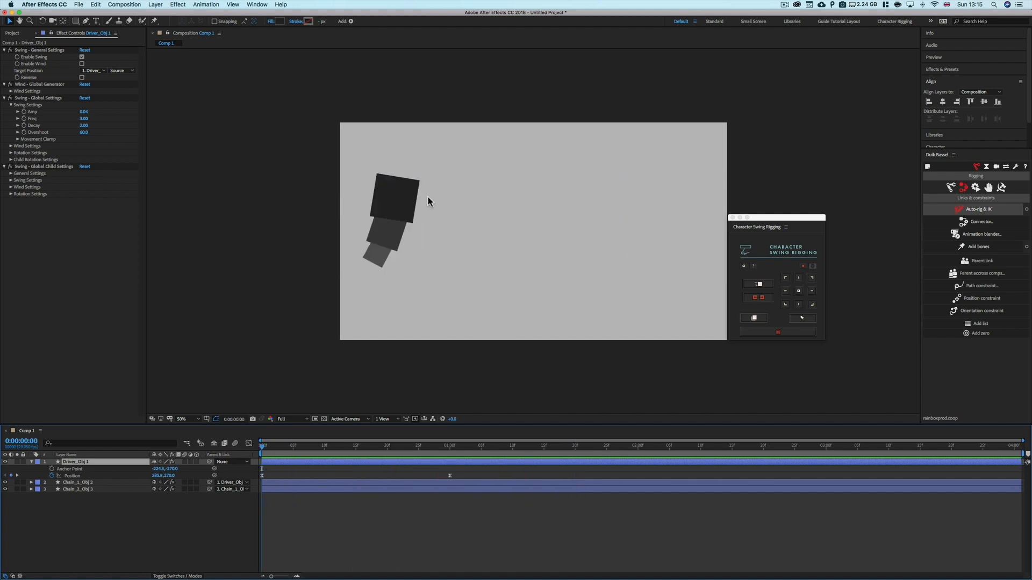
key(space)
key(space)
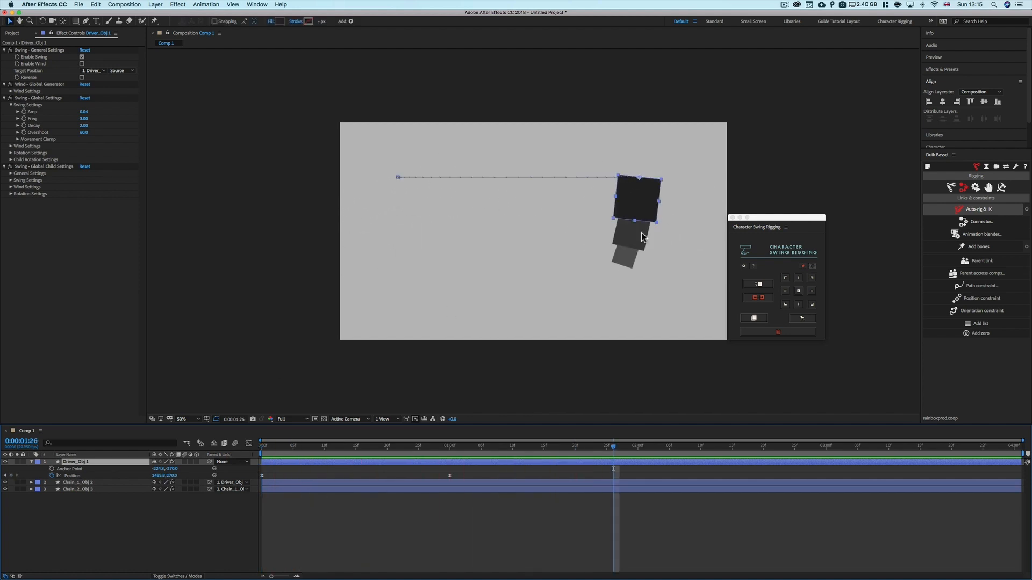
drag(546, 457, 238, 456)
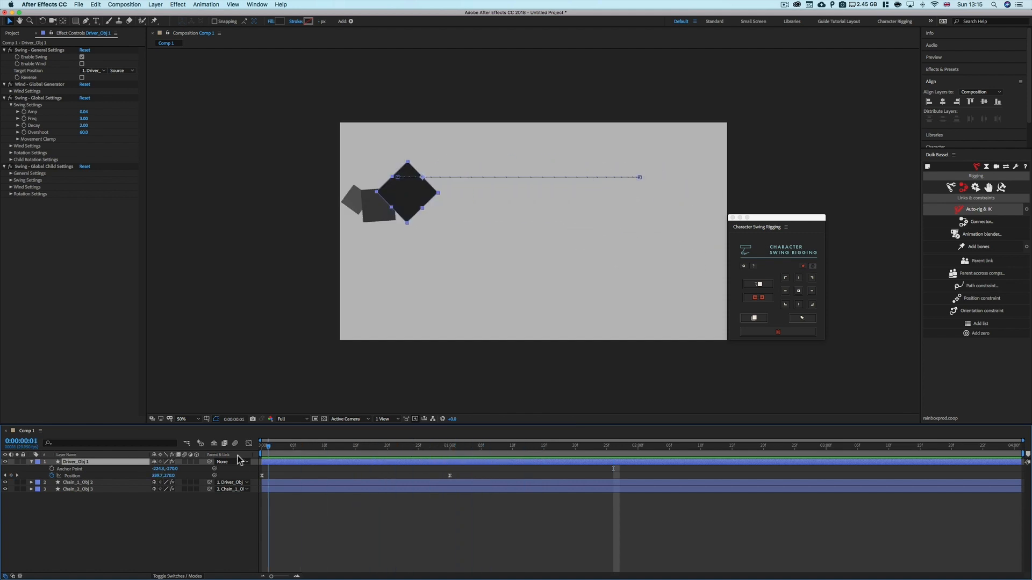
key(space)
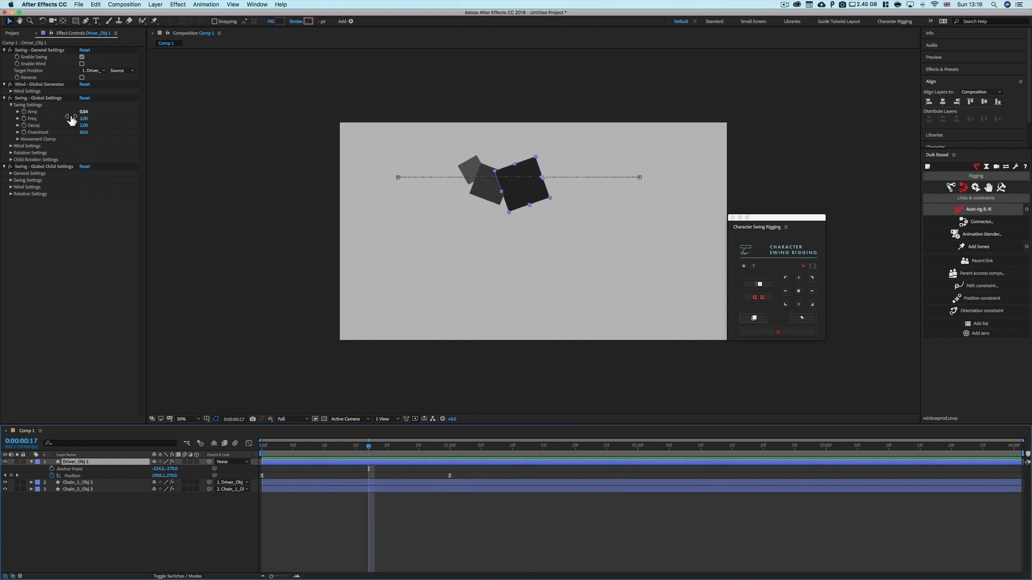
Set the global swing Overshoot to 30 and preview the chain from the start
click(87, 132)
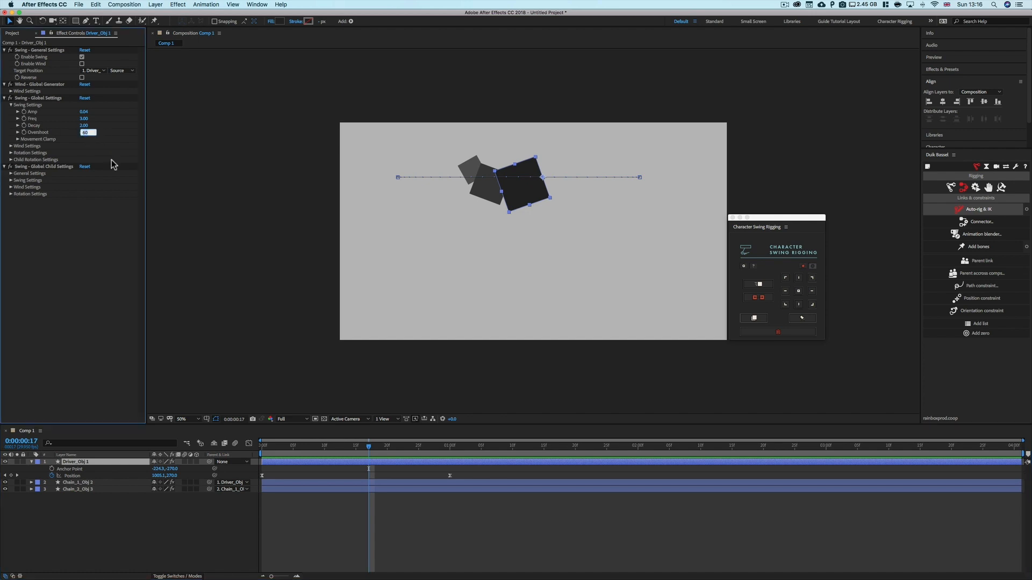
key(Return)
click(300, 532)
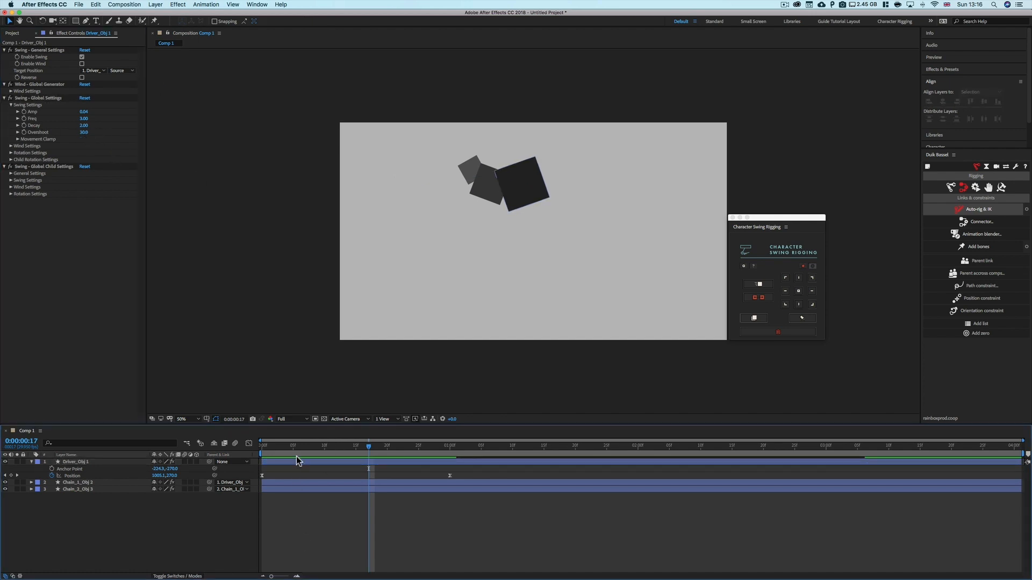
key(space)
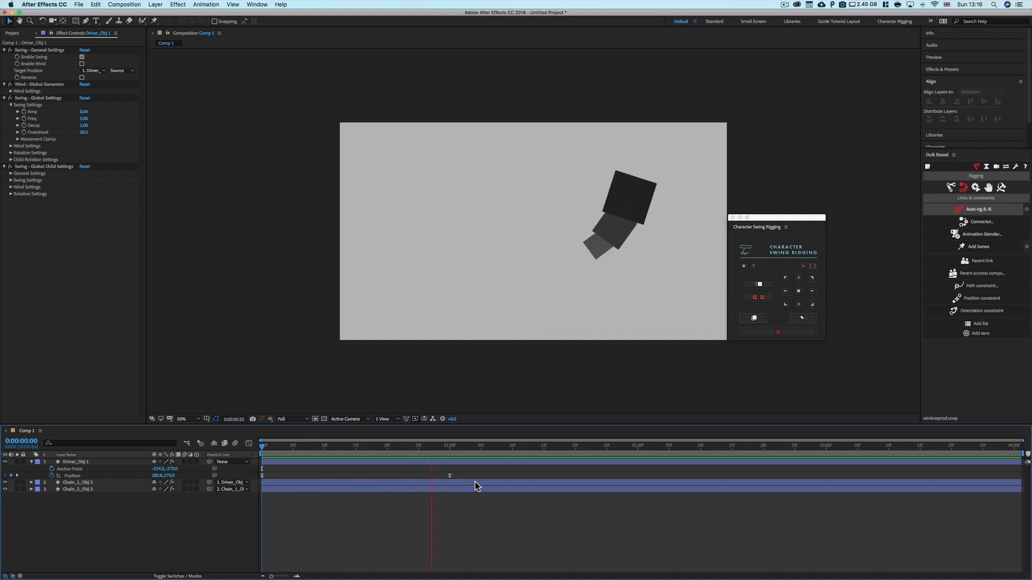
drag(489, 446, 394, 447)
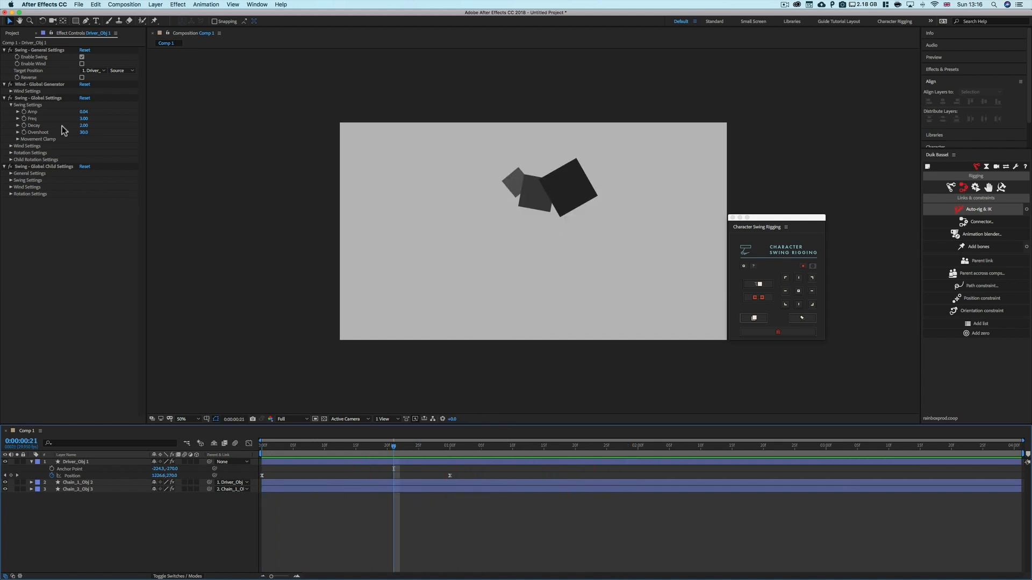
Set the global swing Overshoot to 20 and preview the chain from the start
click(80, 135)
text(20)
key(Return)
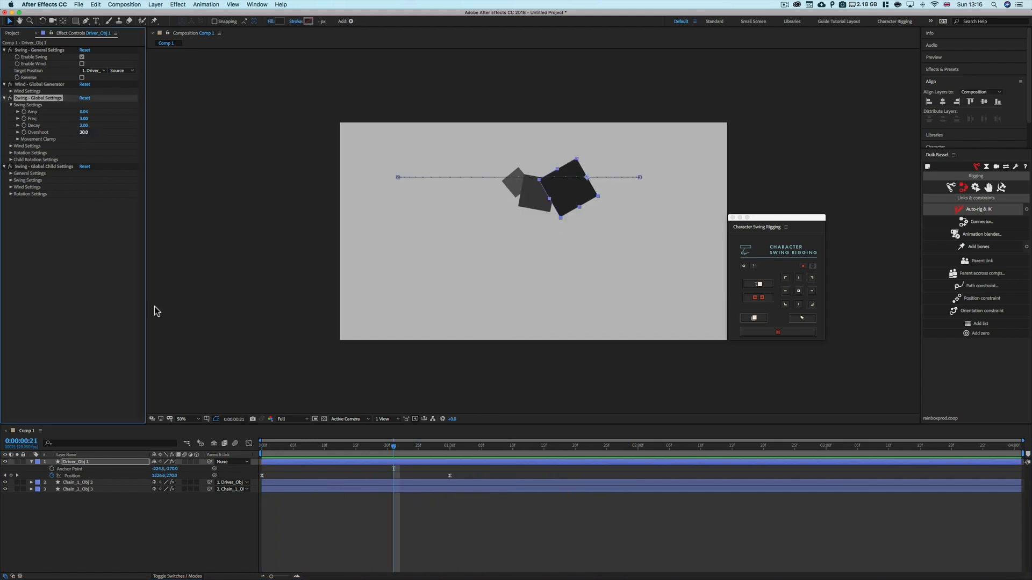
click(342, 536)
drag(281, 445, 240, 449)
key(space)
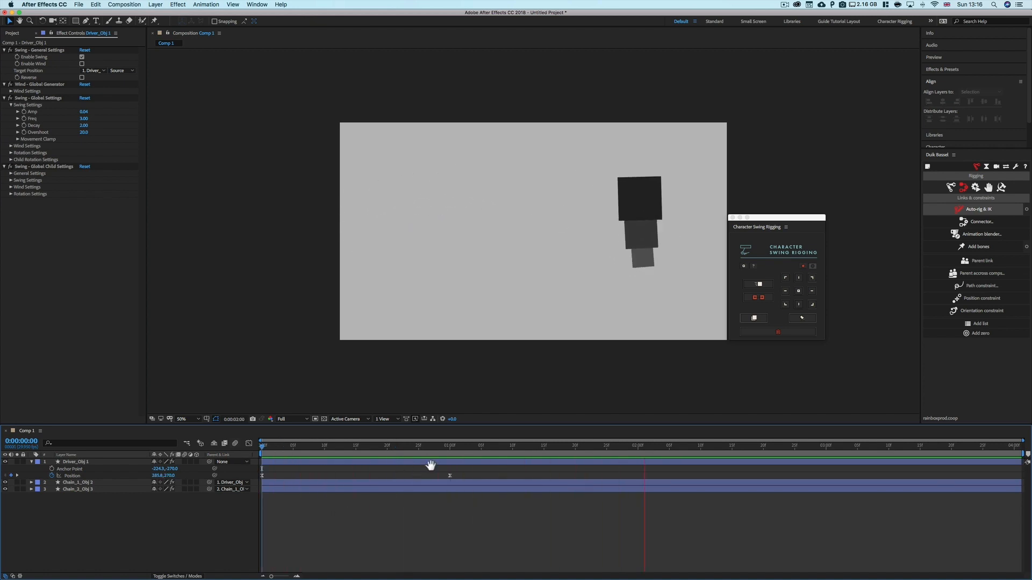
Expand the global Movement Clamp settings while scrubbing through the swing
drag(447, 450, 381, 454)
click(28, 113)
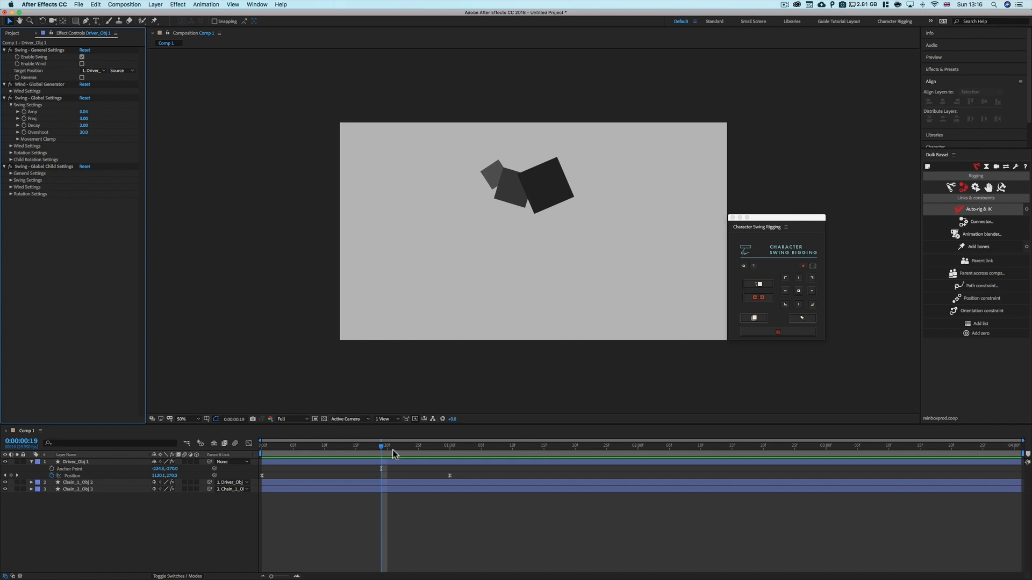
drag(402, 450, 305, 449)
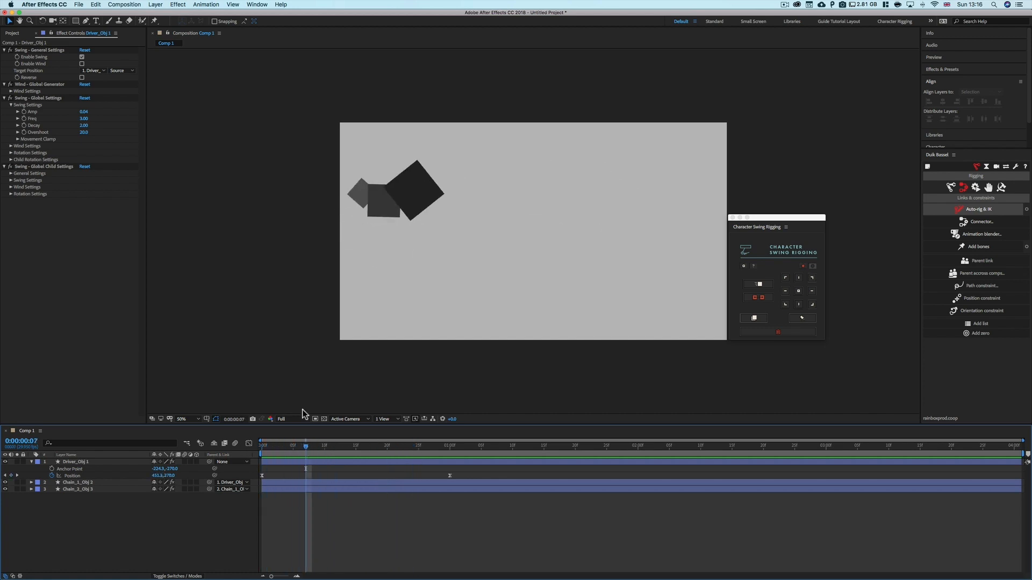
click(18, 140)
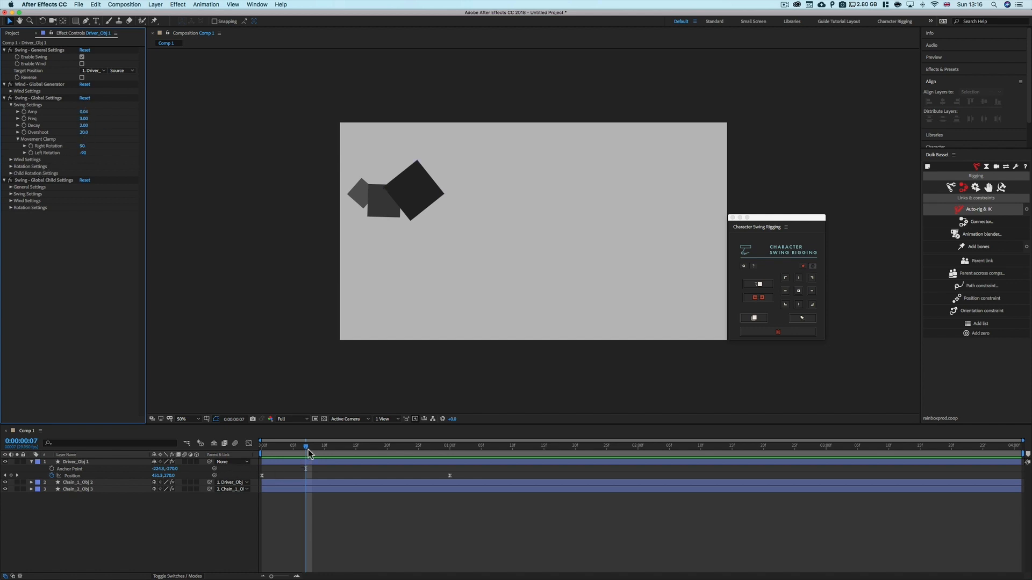
drag(309, 451, 344, 456)
Set the global swing Amp to 0.2 and scrub back to check the chain's swing
click(85, 99)
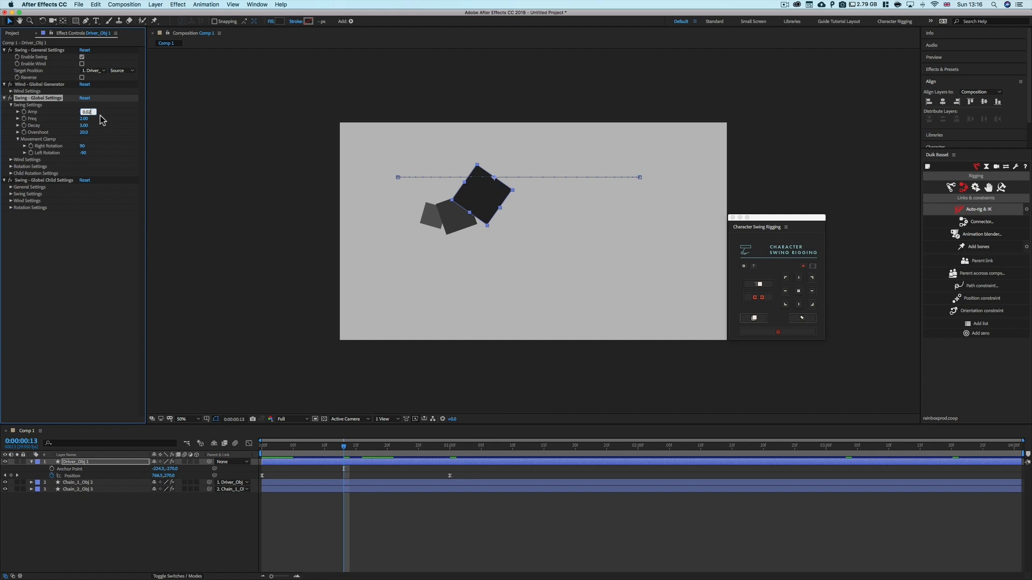
text(0.2)
key(Return)
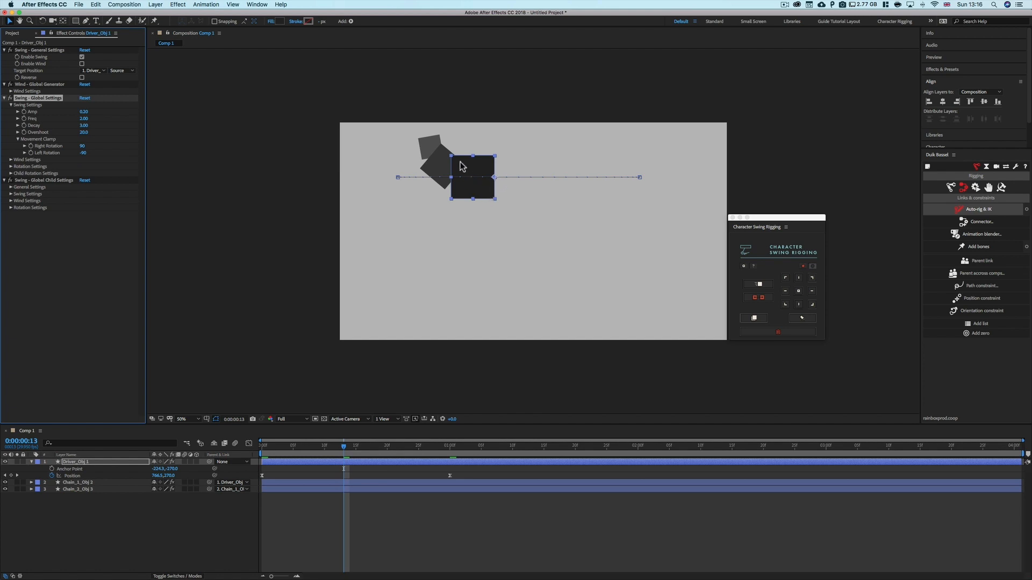
drag(343, 446, 300, 463)
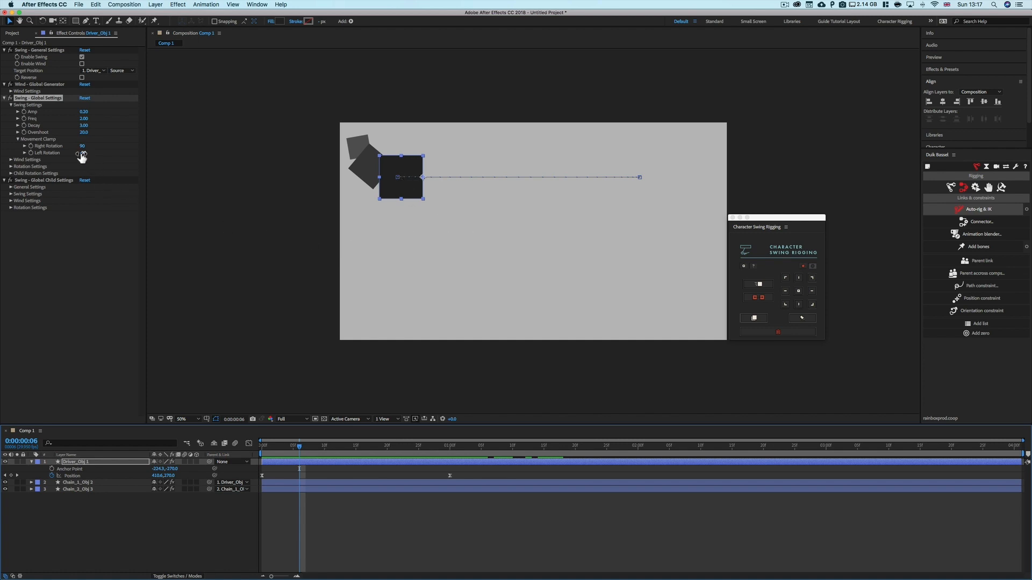
Set the Movement Clamp Left Rotation to -37 and scrub through the swing
drag(82, 153, 55, 153)
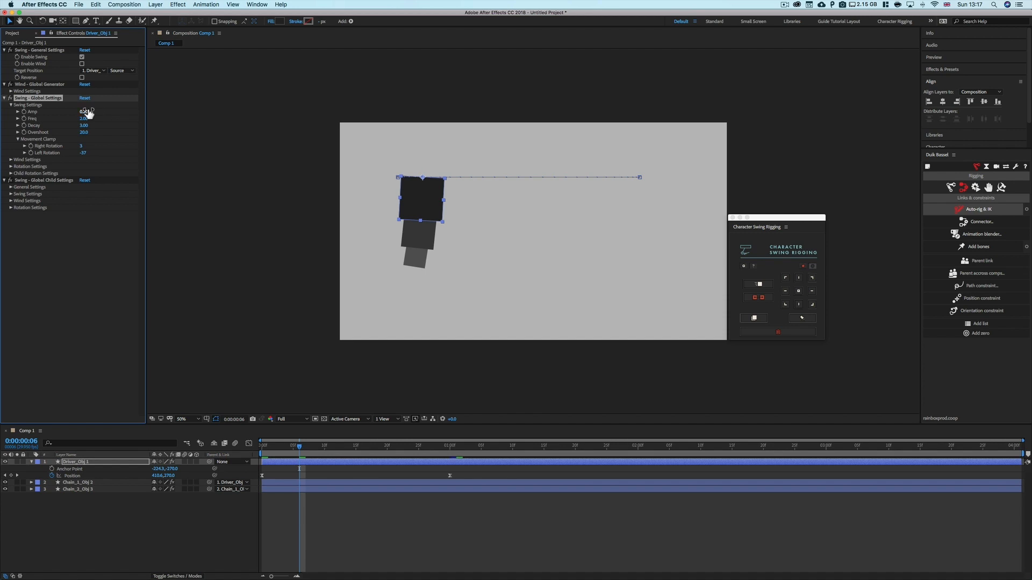
drag(298, 452, 354, 472)
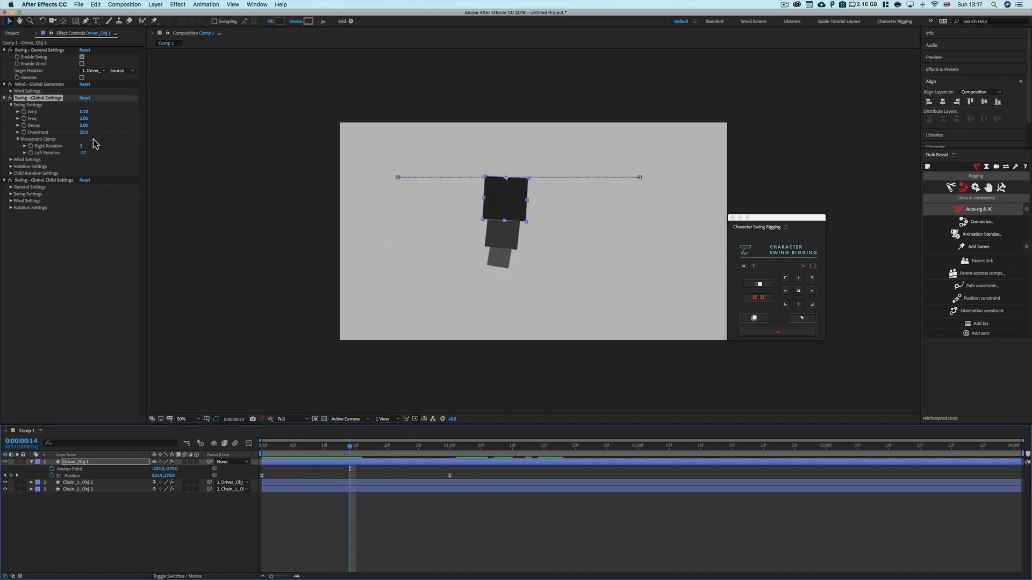
Set the Movement Clamp Right Rotation to 116 and preview the chain from the start
click(80, 147)
key(Return)
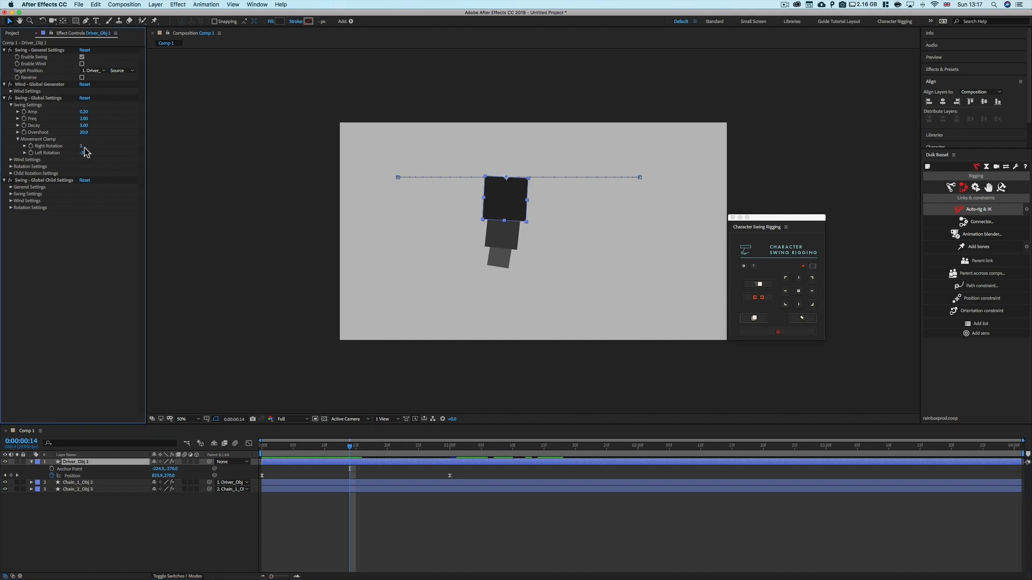
drag(84, 147, 132, 150)
drag(353, 449, 250, 448)
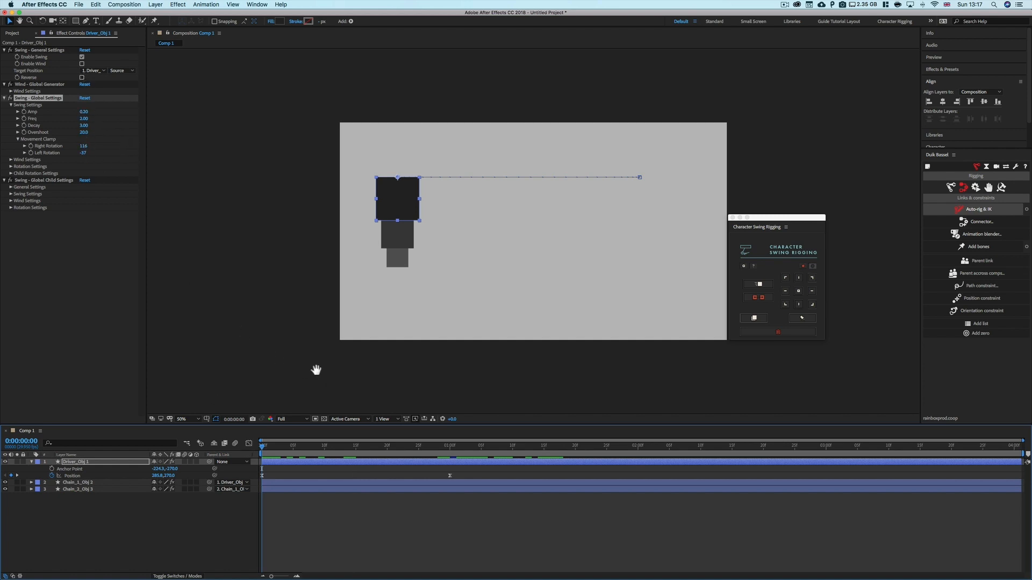
key(space)
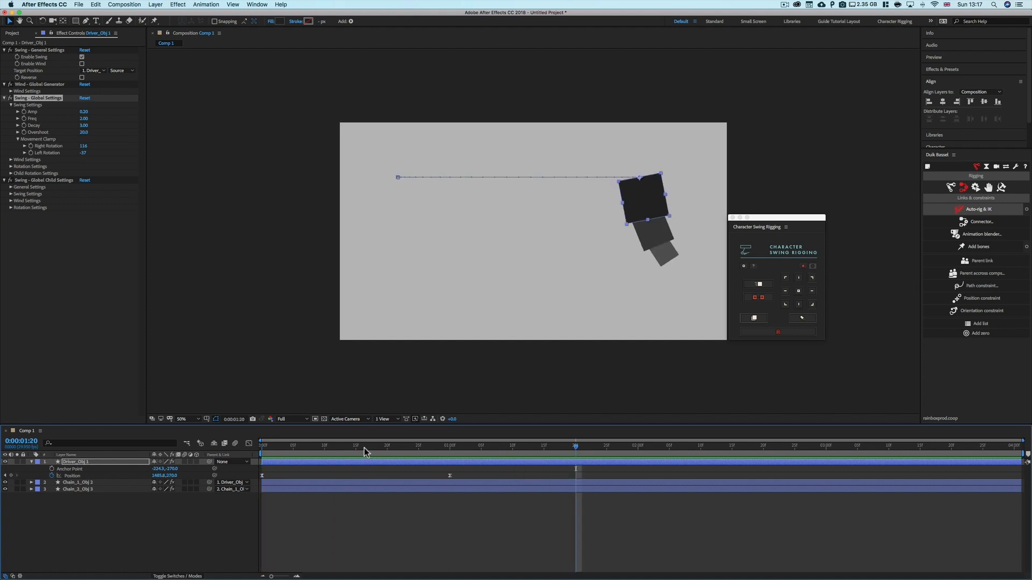
Raise the Movement Clamp Right Rotation to 304 while scrubbing through the swing
drag(363, 448, 306, 449)
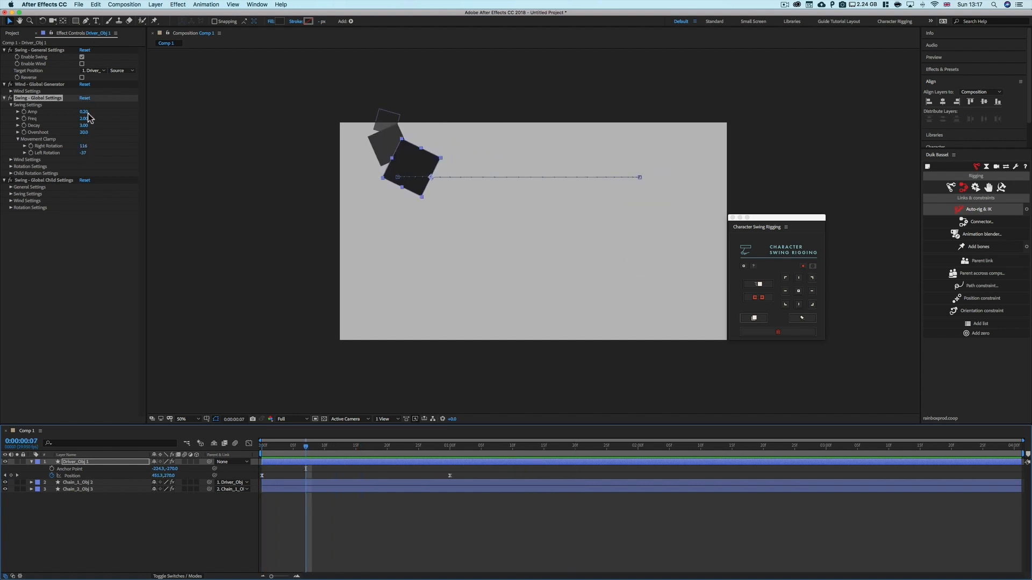
drag(84, 146, 160, 146)
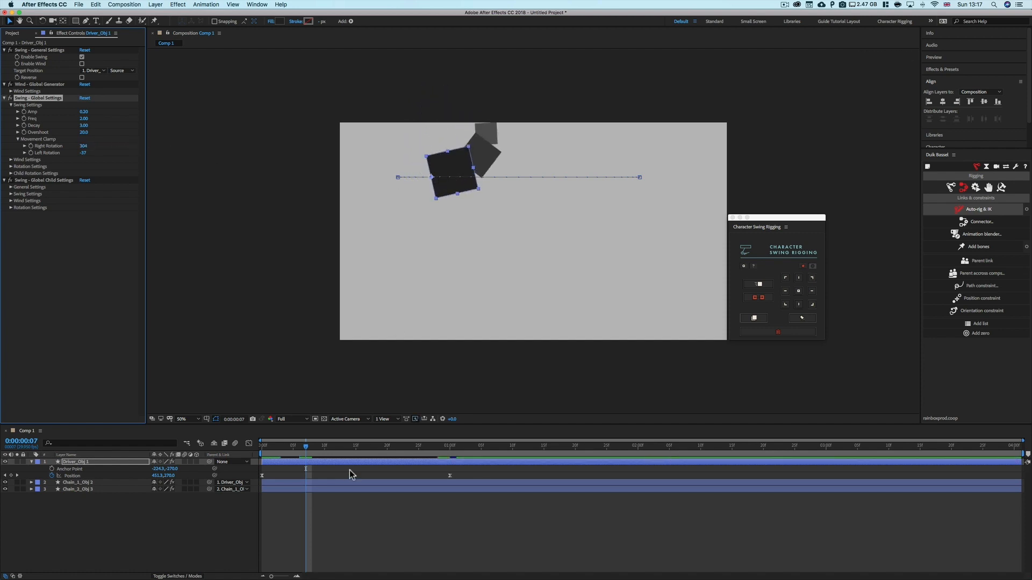
drag(309, 448, 367, 447)
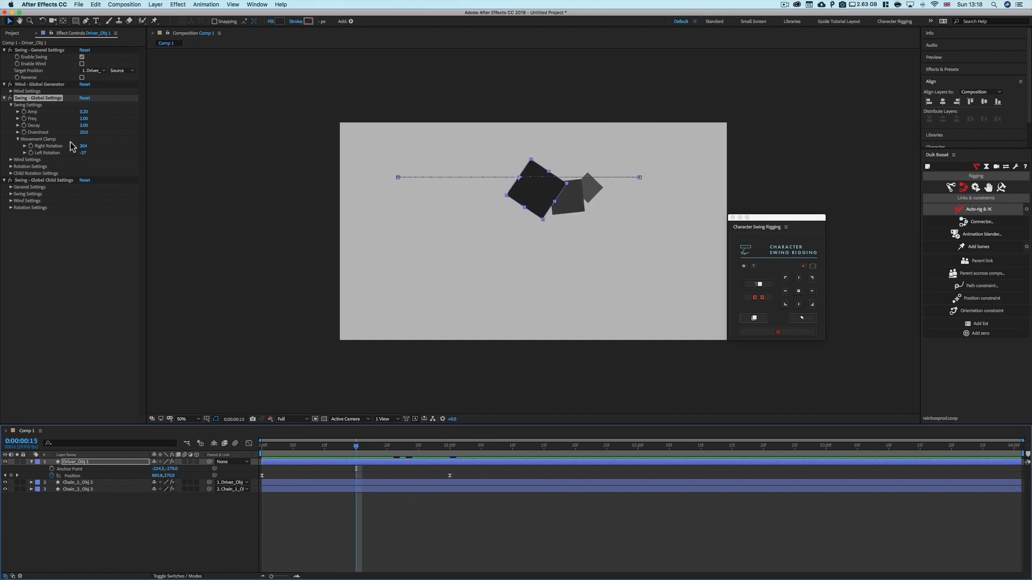
Set the Movement Clamp Right Rotation to 360 and preview the chain from the start
drag(86, 149, 122, 146)
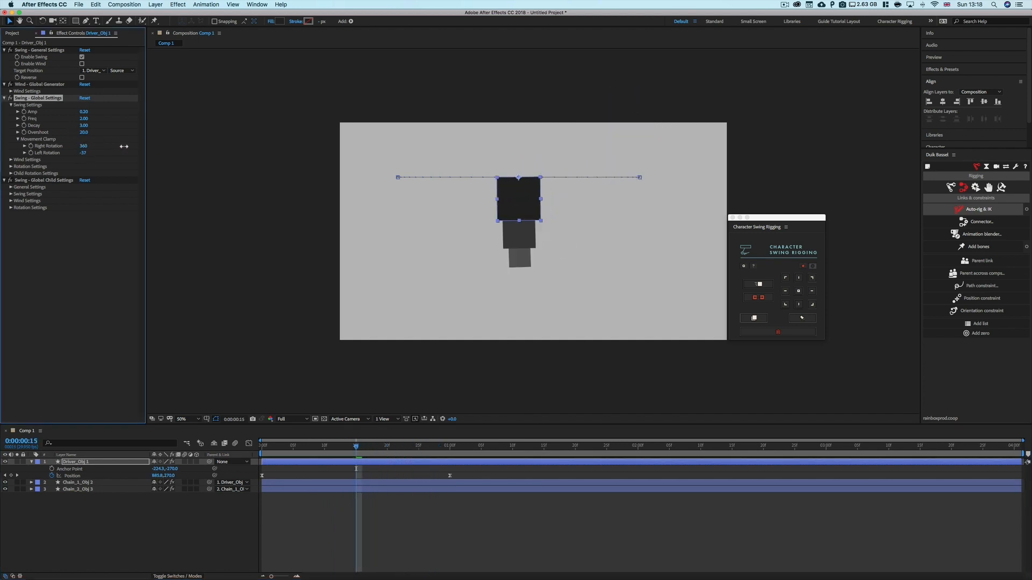
drag(353, 445, 237, 449)
key(space)
key(space)
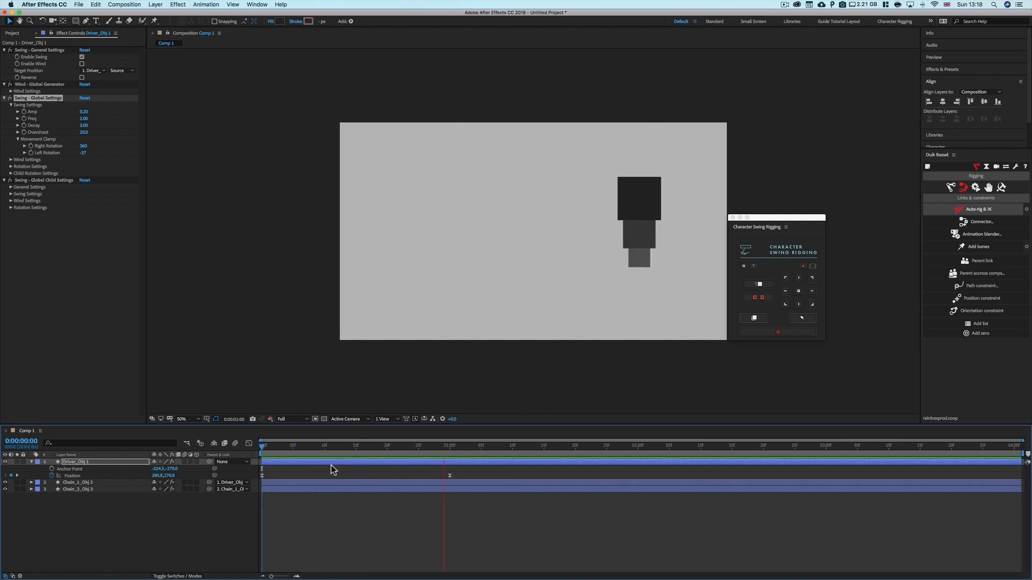
Set the global swing Amp to 0.15 and preview the chain from the start
drag(355, 450, 263, 452)
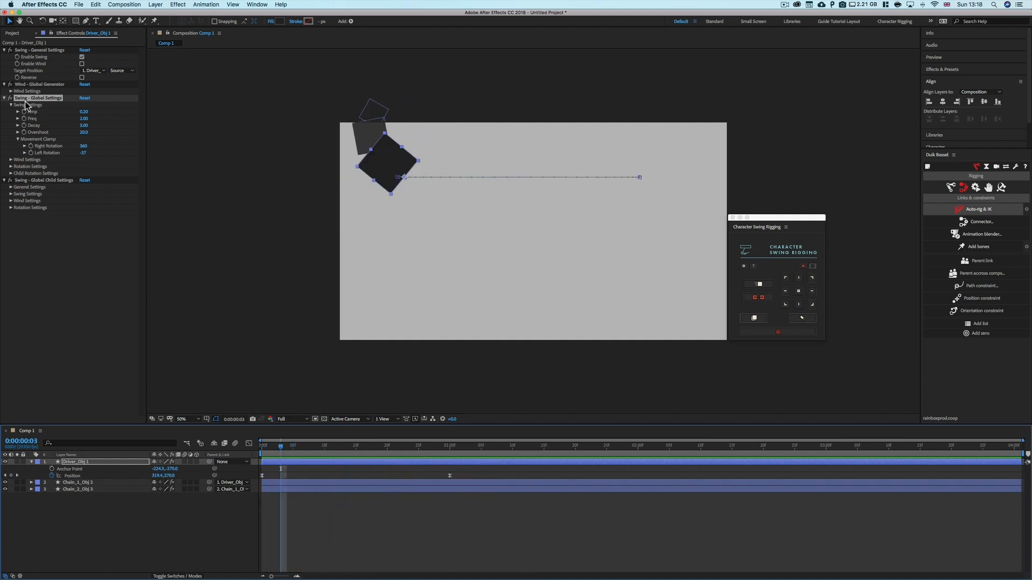
click(85, 112)
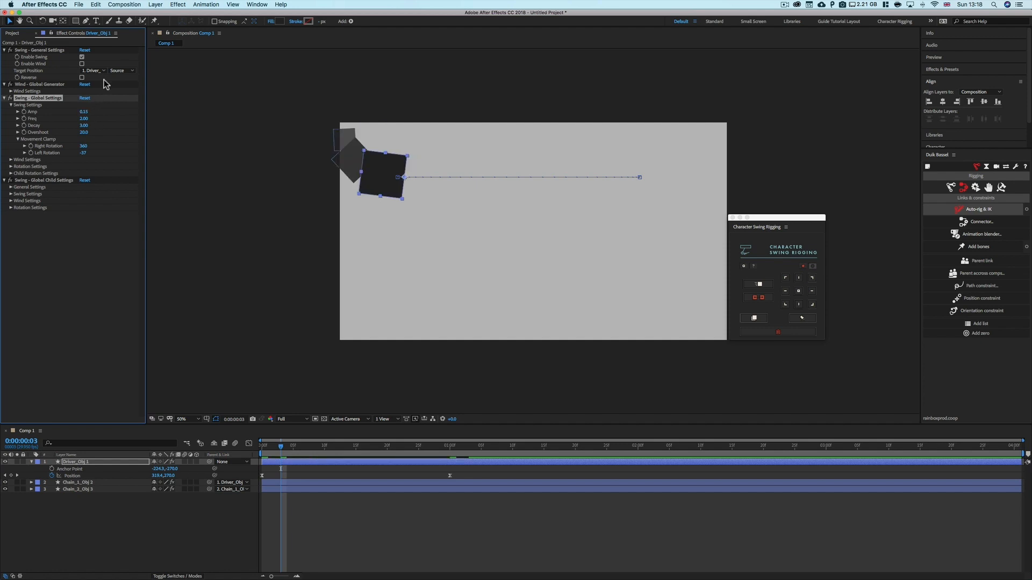
drag(280, 447, 262, 455)
key(space)
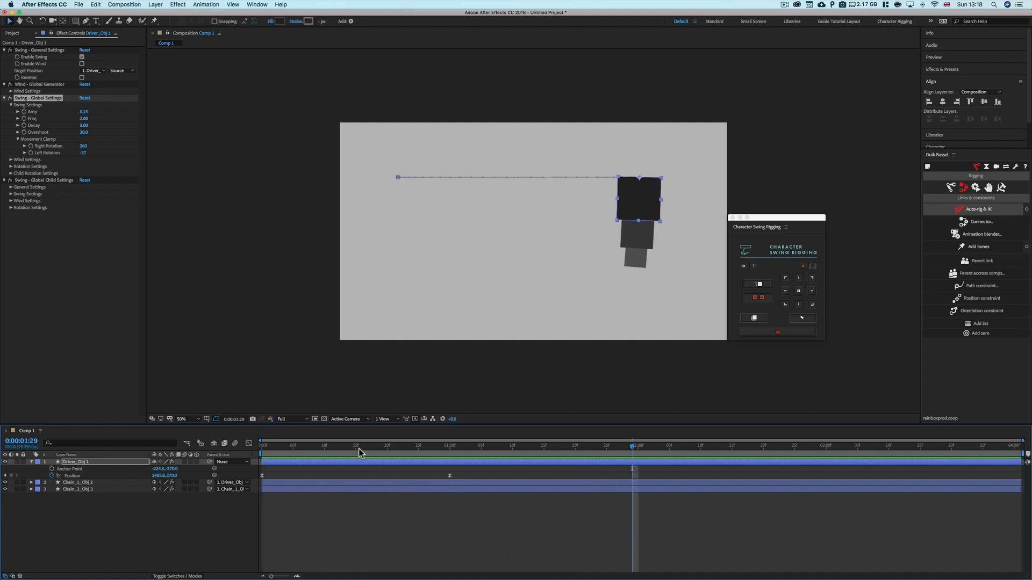
Set the Movement Clamp Right Rotation to 149 and preview the chain from the start
drag(359, 449, 337, 449)
drag(85, 147, 8, 152)
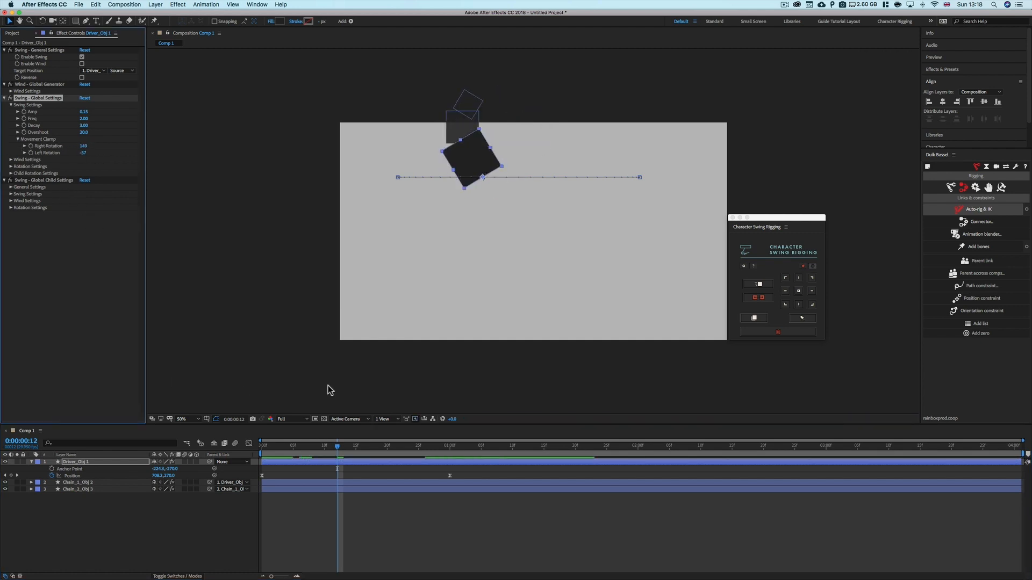
click(362, 522)
drag(332, 449, 228, 449)
key(space)
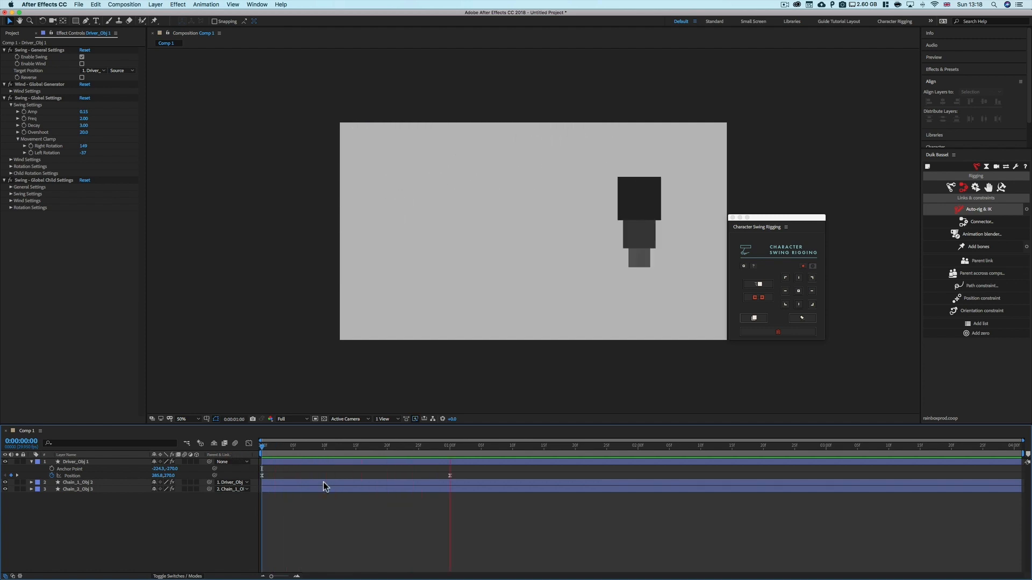
key(space)
Set the Movement Clamp Right Rotation to 90 and Left Rotation to -90, then scrub the timeline
drag(323, 449, 331, 449)
click(99, 145)
mouse_move(98, 146)
mouse_down()
mouse_move(155, 147)
mouse_move(36, 153)
mouse_move(83, 148)
mouse_up()
click(84, 146)
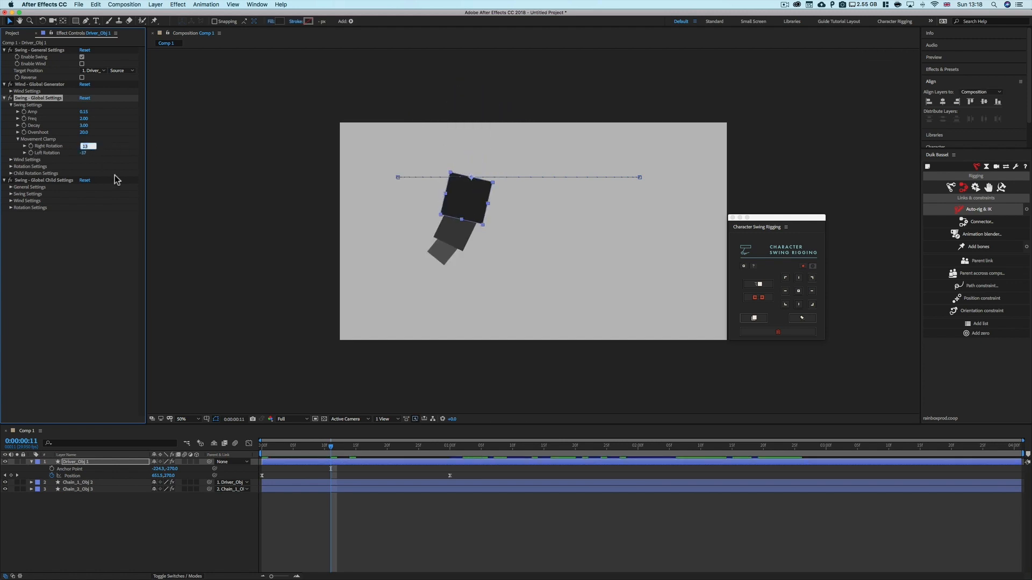
text(90)
click(84, 153)
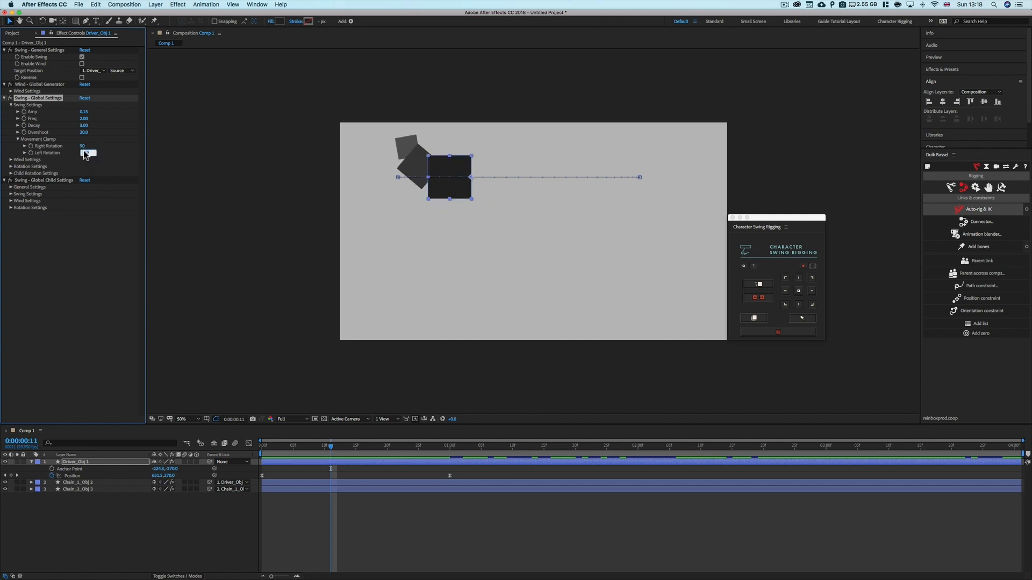
text(-90)
key(Return)
click(415, 464)
drag(331, 449, 382, 456)
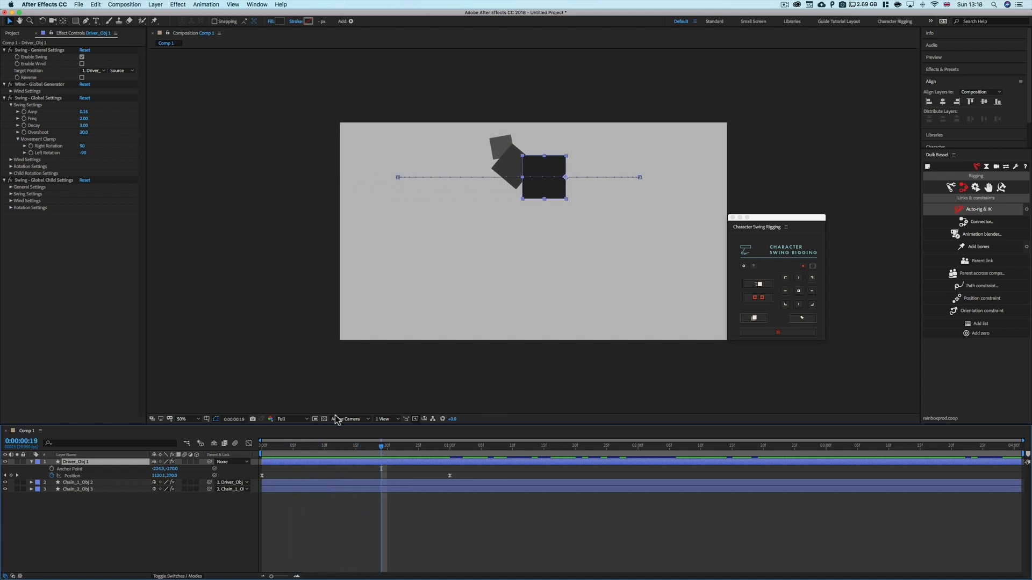
Expand the global Wind Settings and delete the driver's last Position keyframe
click(11, 105)
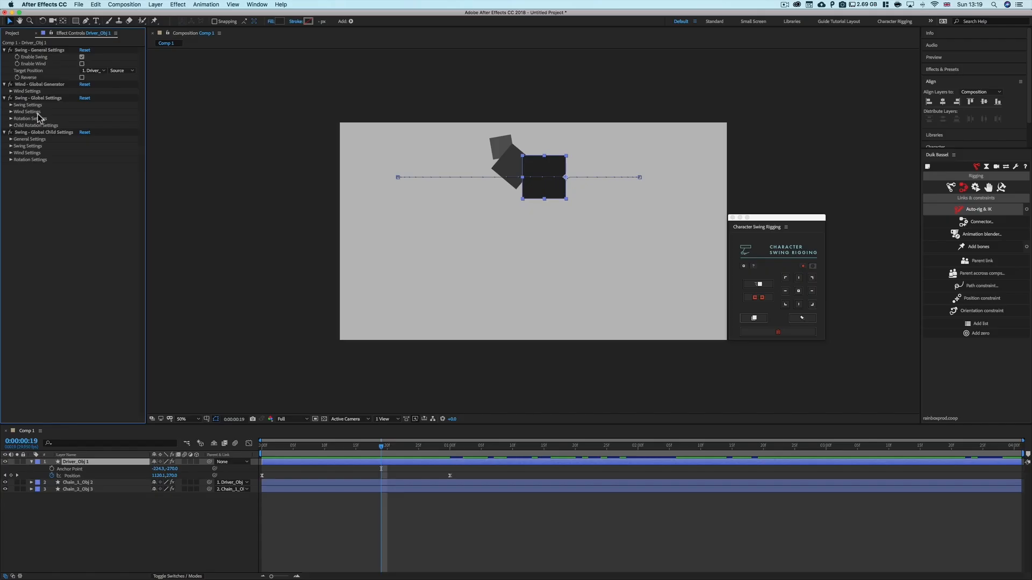
click(11, 113)
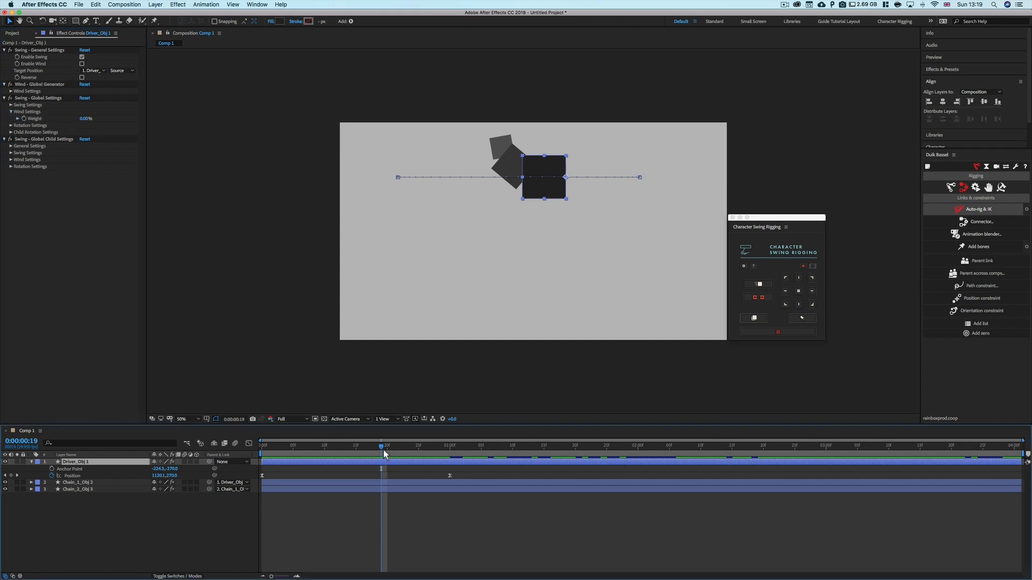
drag(382, 450, 325, 459)
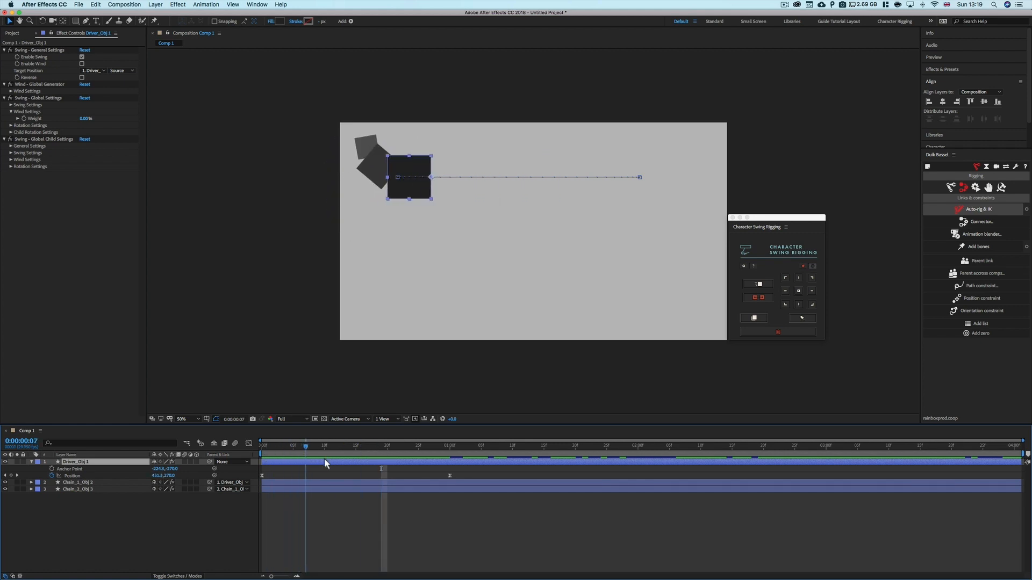
click(449, 476)
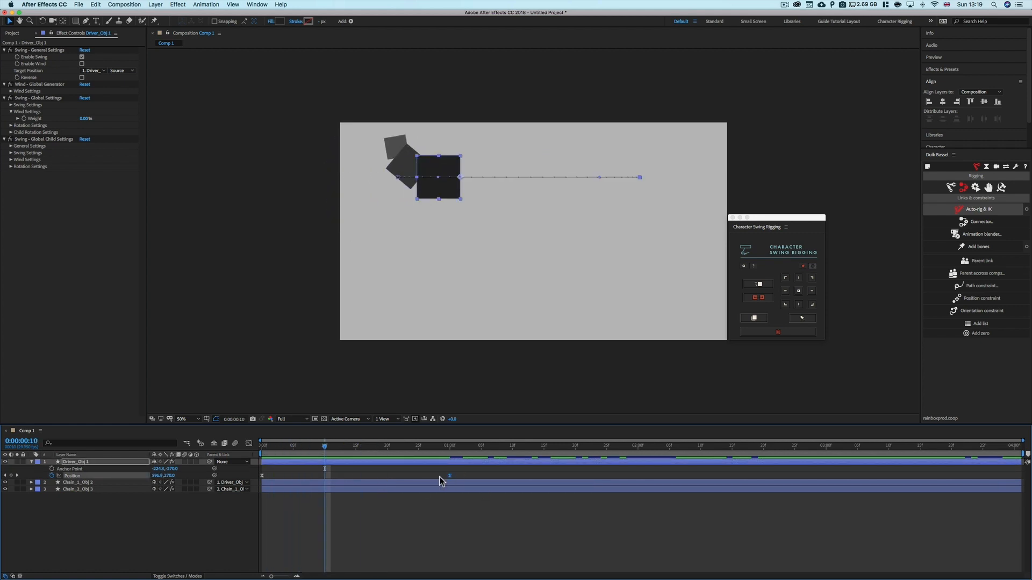
key(Delete)
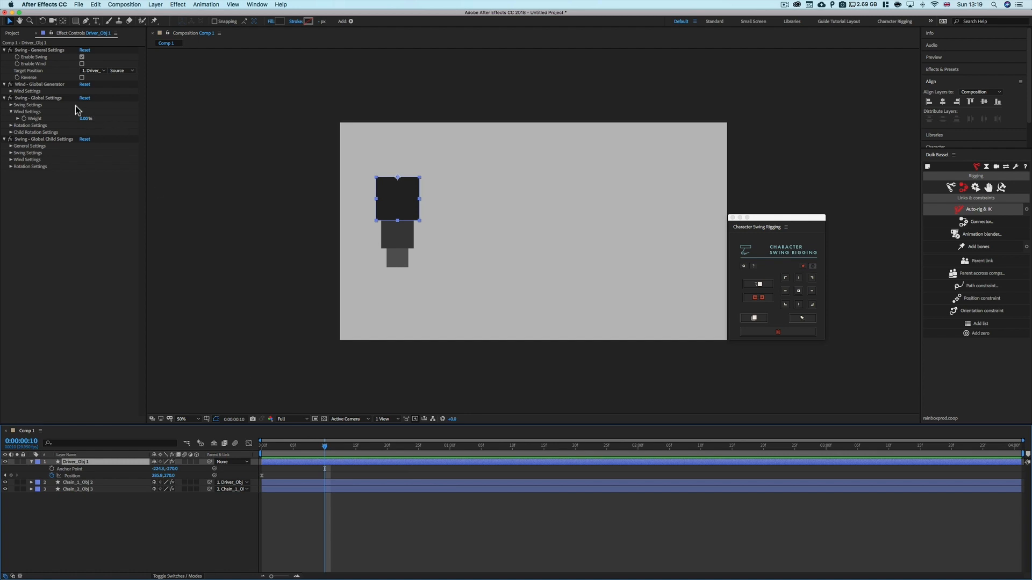
Enable wind and set the Wind Generator's Max Power to -50, Min Power to 50 and Freq to 2
click(82, 64)
click(11, 91)
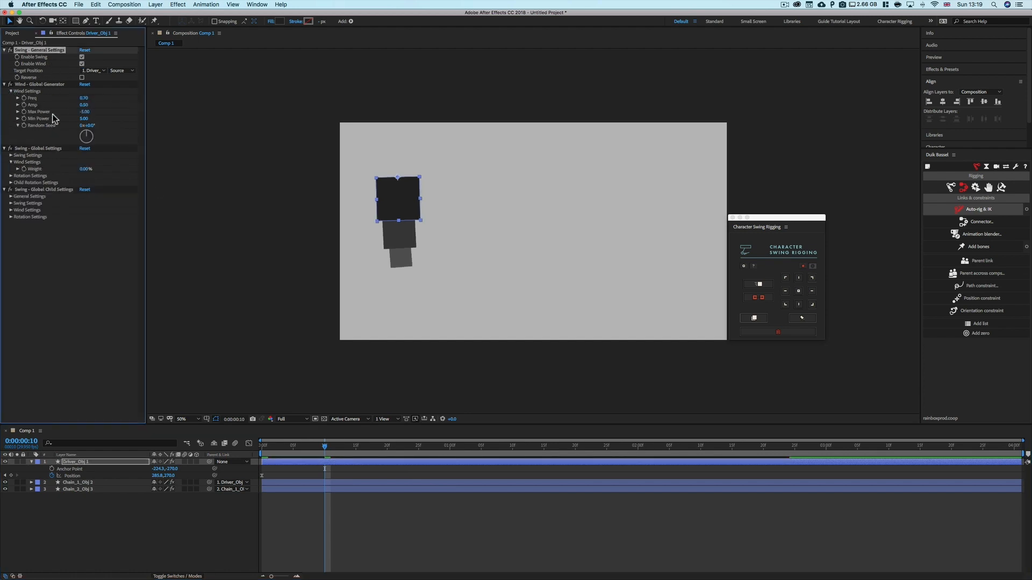
click(85, 111)
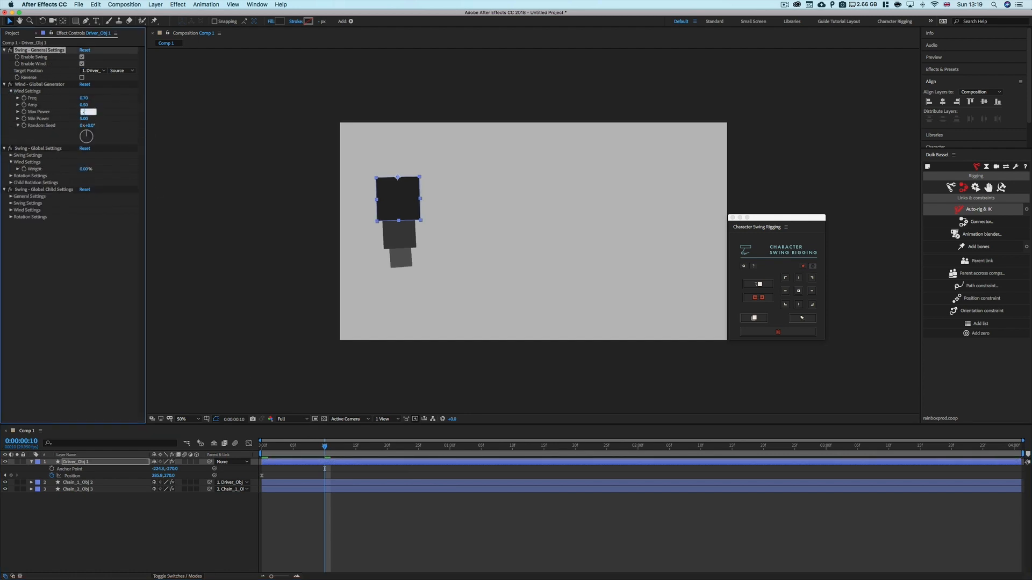
click(87, 119)
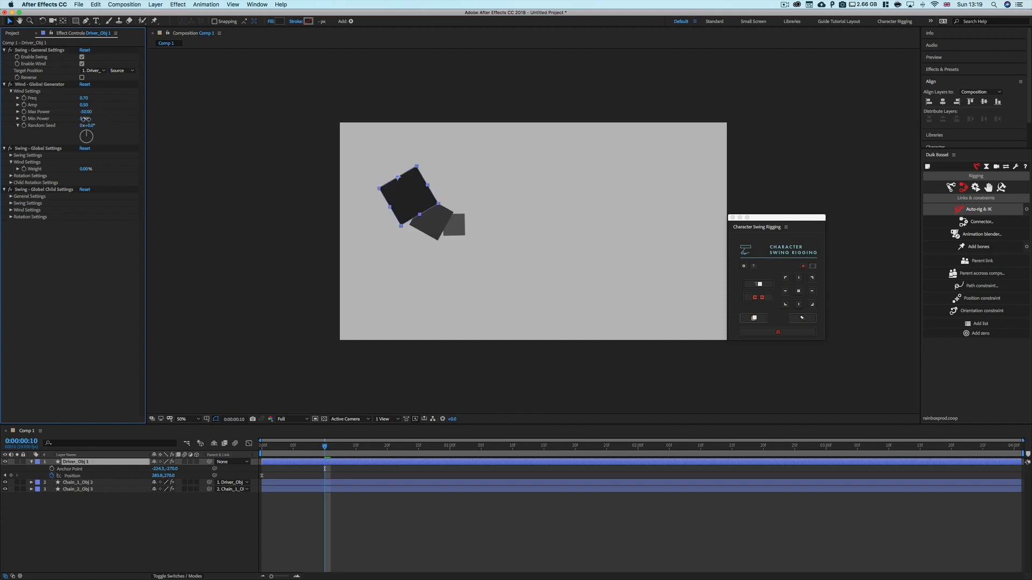
text(50)
key(Return)
click(84, 98)
text(2)
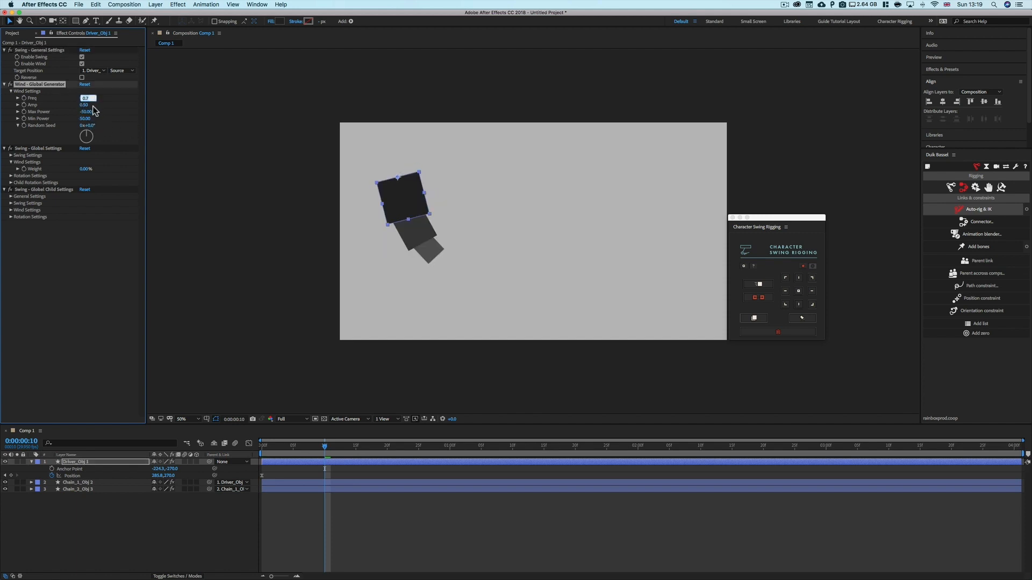
key(Return)
Preview the wind animation from the start
drag(324, 447, 260, 449)
key(space)
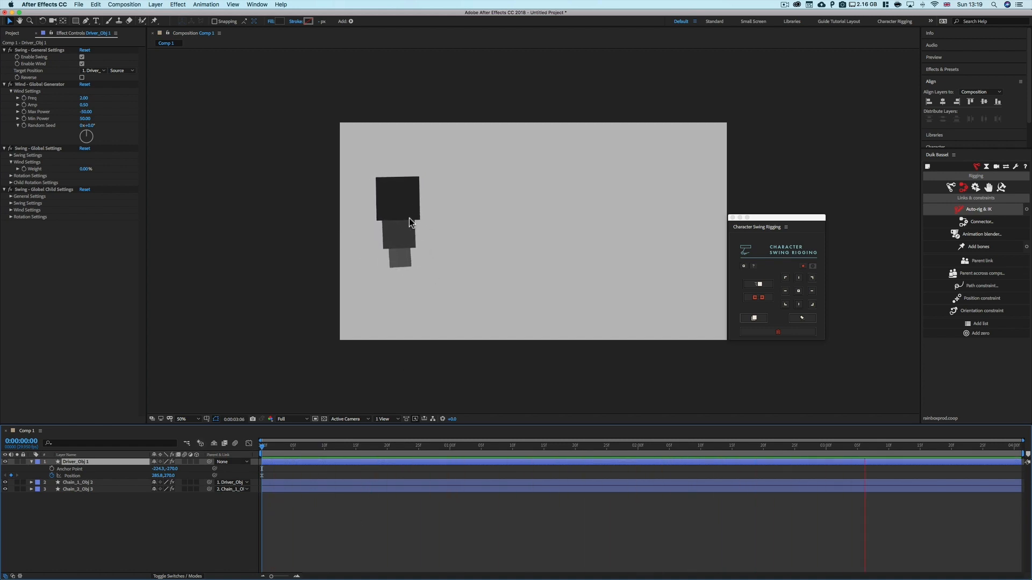
key(space)
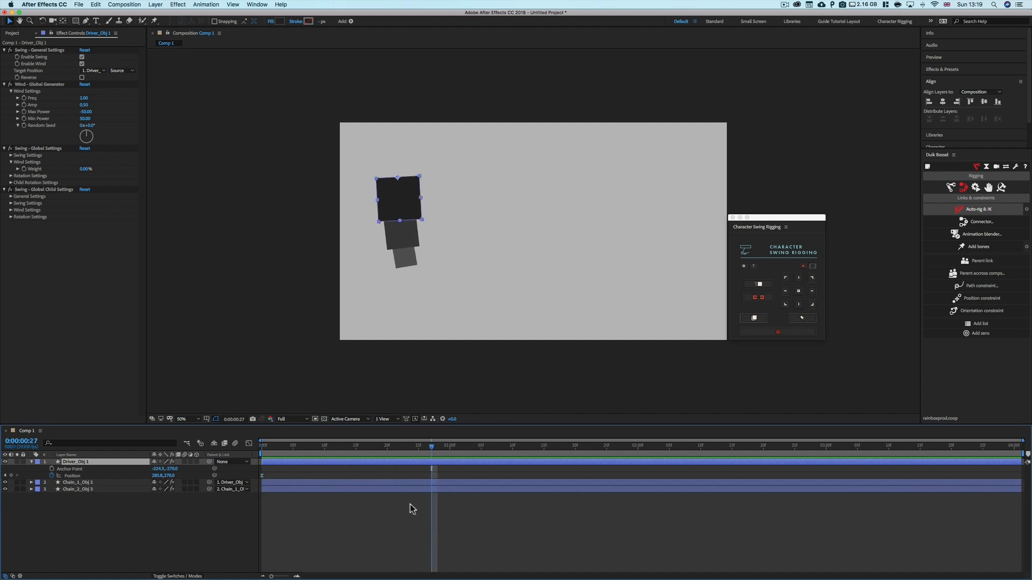
click(324, 449)
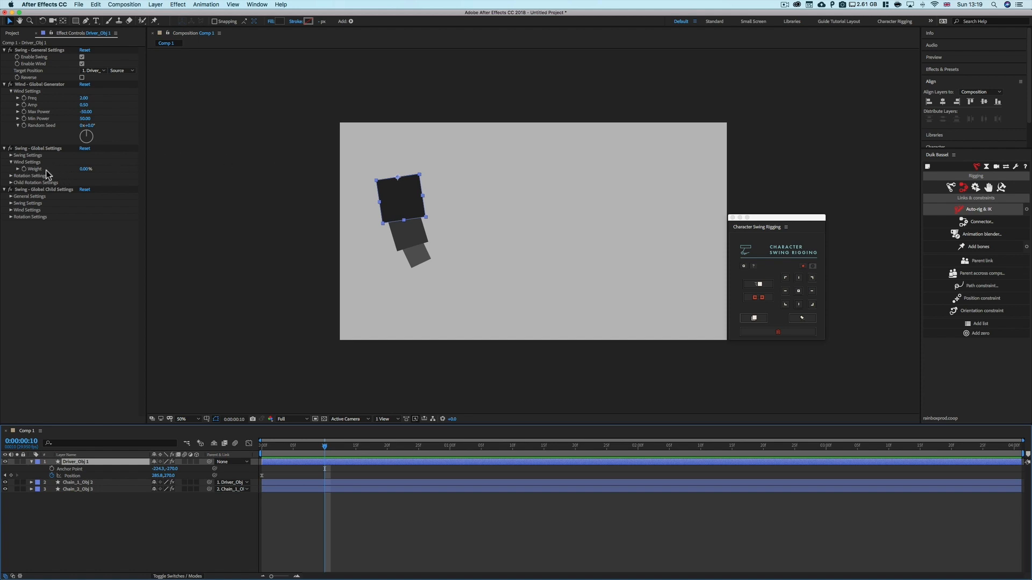
Set the global wind Weight to 50% and preview the chain from the start
click(8, 90)
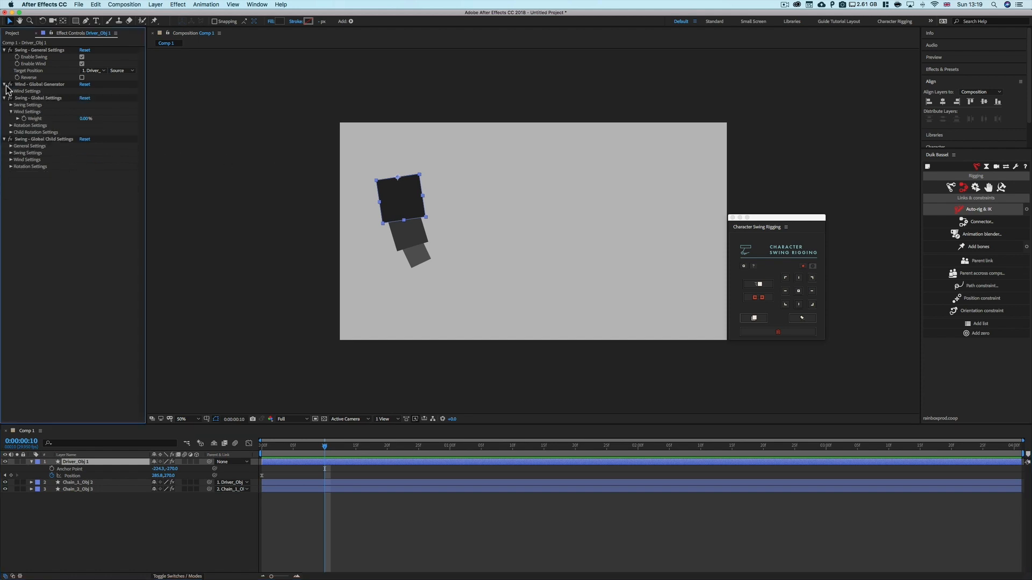
click(18, 118)
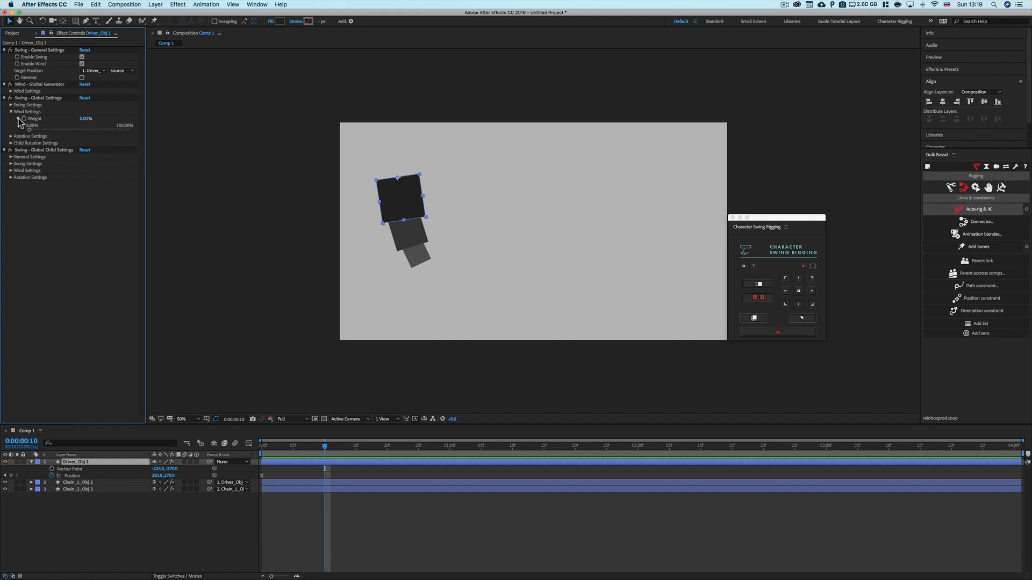
drag(324, 451, 712, 452)
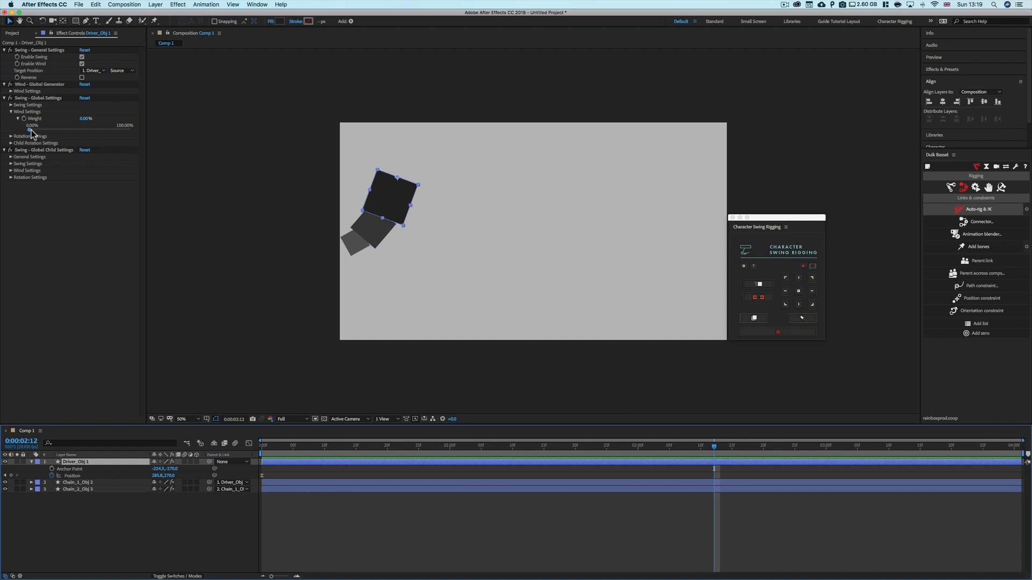
drag(29, 129, 51, 130)
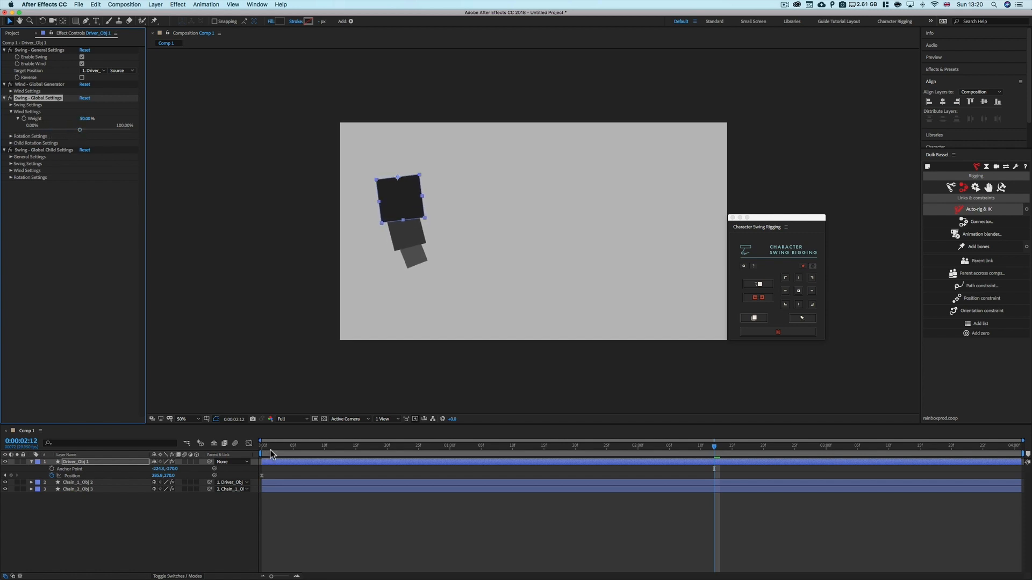
drag(274, 446, 261, 447)
key(space)
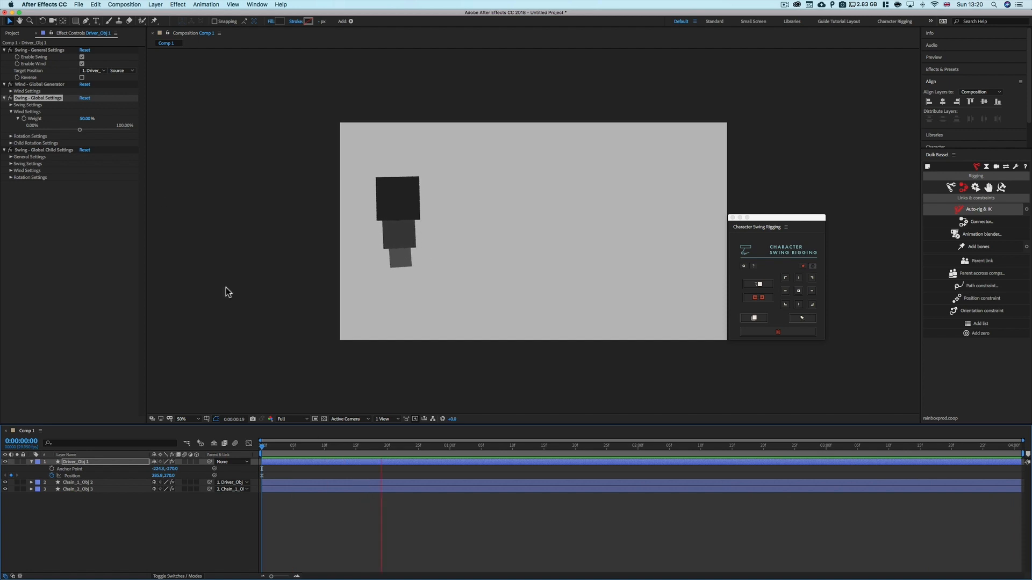
Set the global wind Weight to about 87% and preview the chain from the start
drag(79, 129, 93, 130)
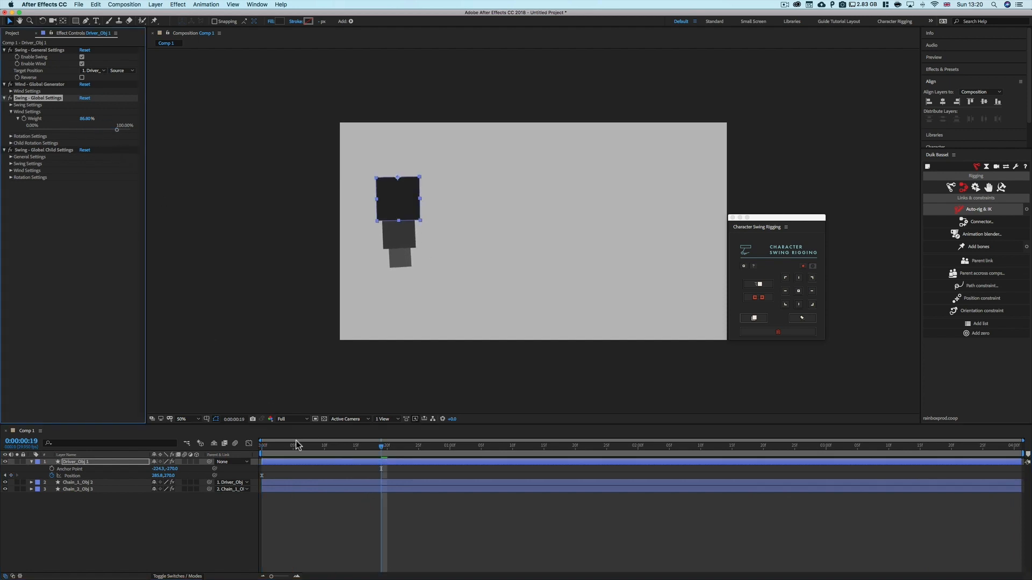
drag(297, 444, 244, 446)
key(space)
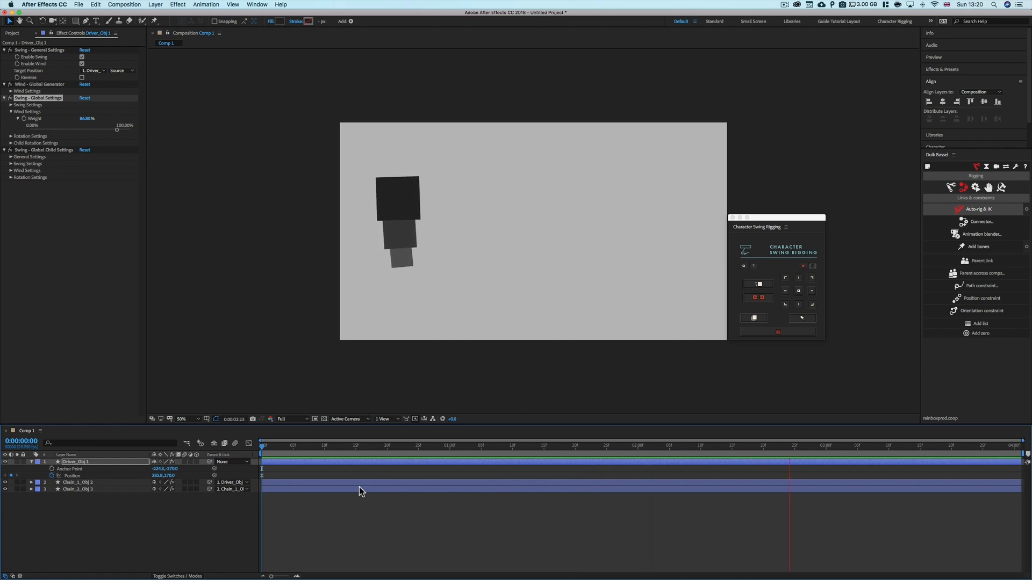
key(space)
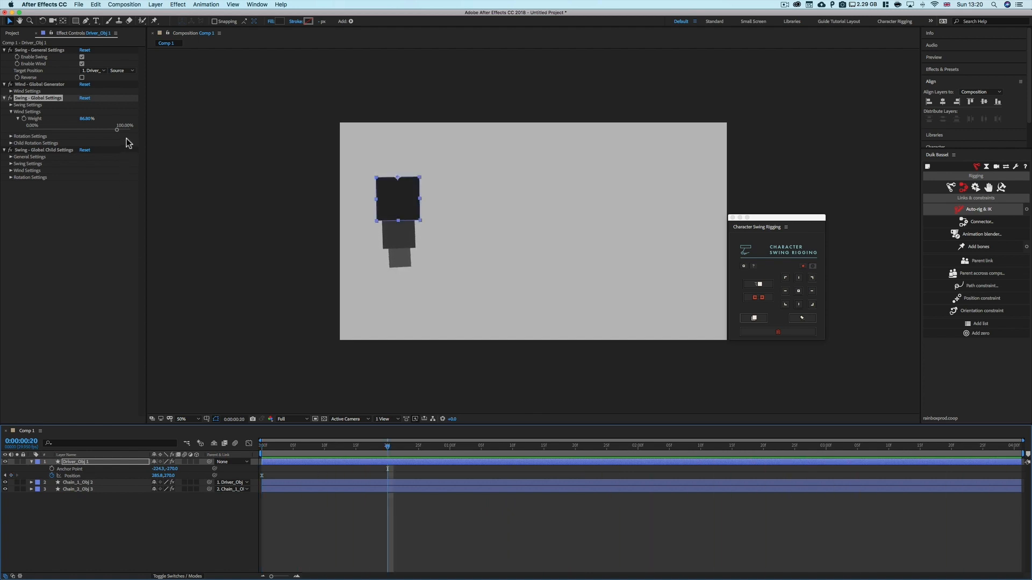
Set the global wind Weight to 100% and preview the chain from the start
click(117, 130)
drag(116, 130, 134, 132)
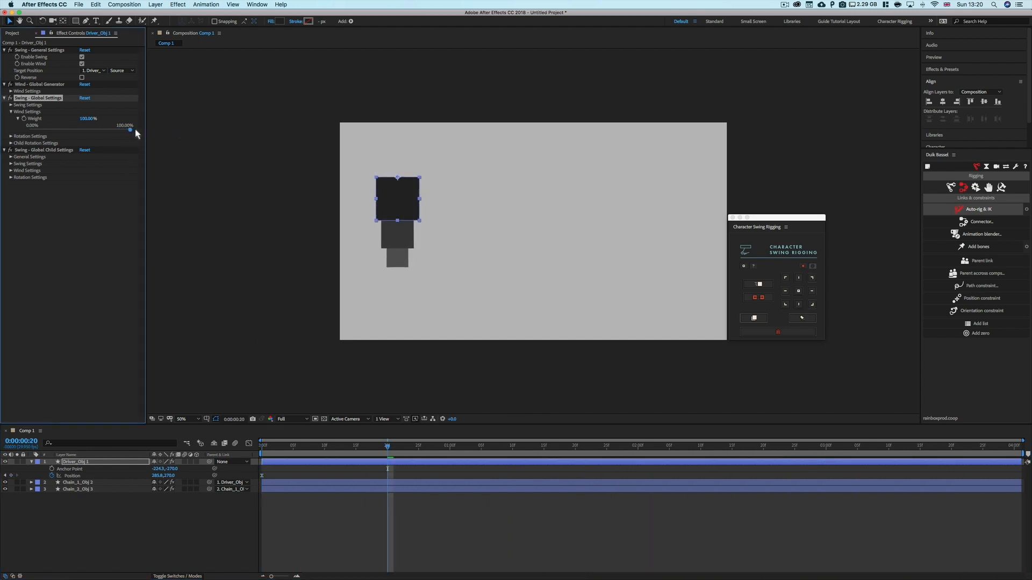
click(262, 446)
key(space)
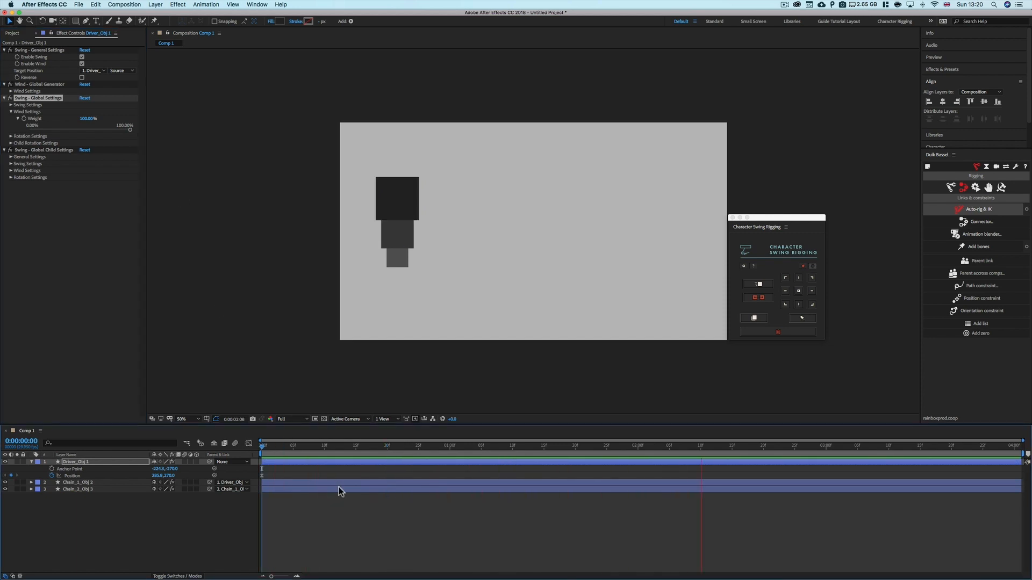
key(space)
Set the global wind Weight to 0% and preview the chain from the start
drag(130, 129, 30, 130)
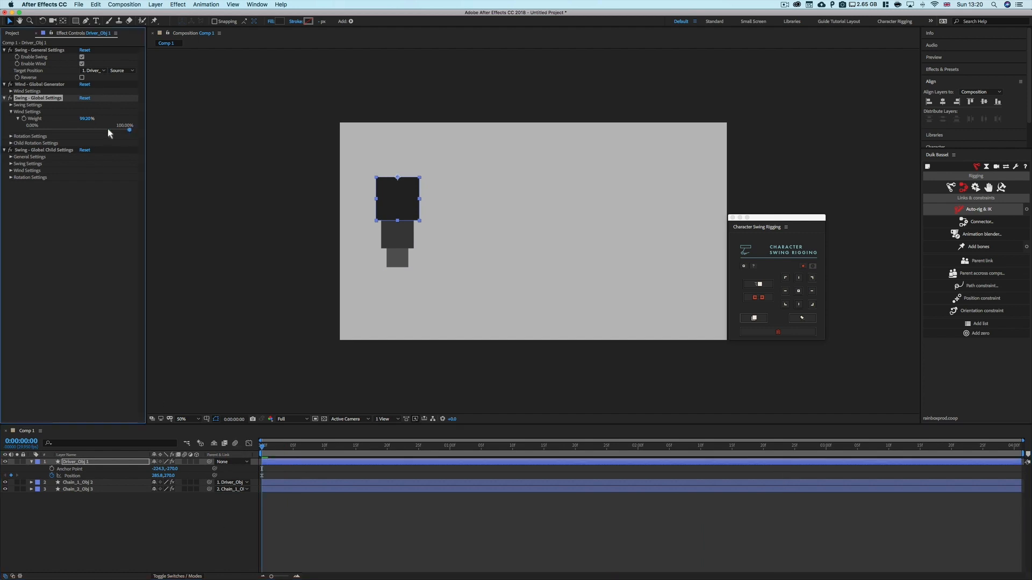
click(240, 541)
key(space)
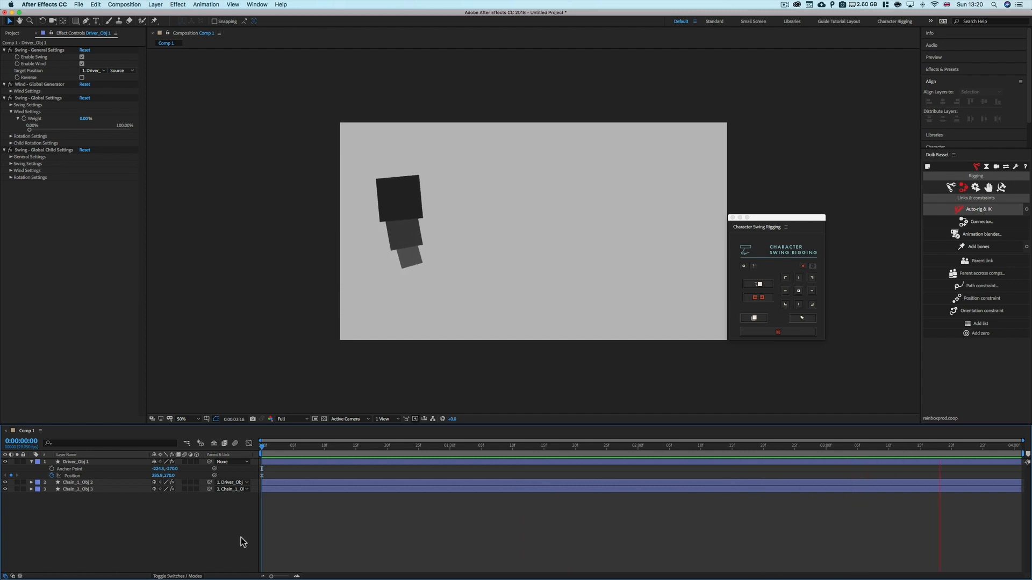
click(281, 447)
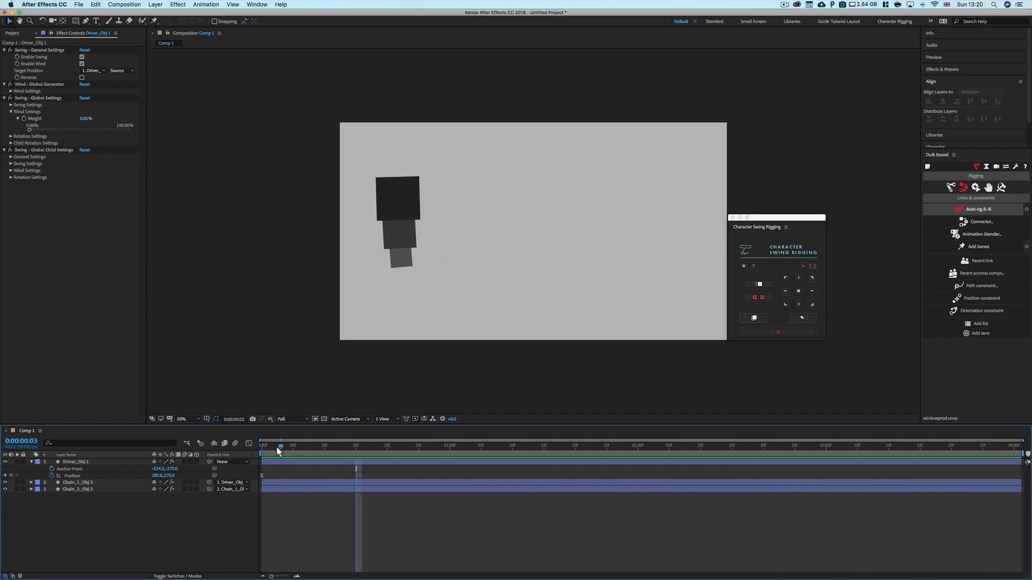
drag(277, 448, 268, 446)
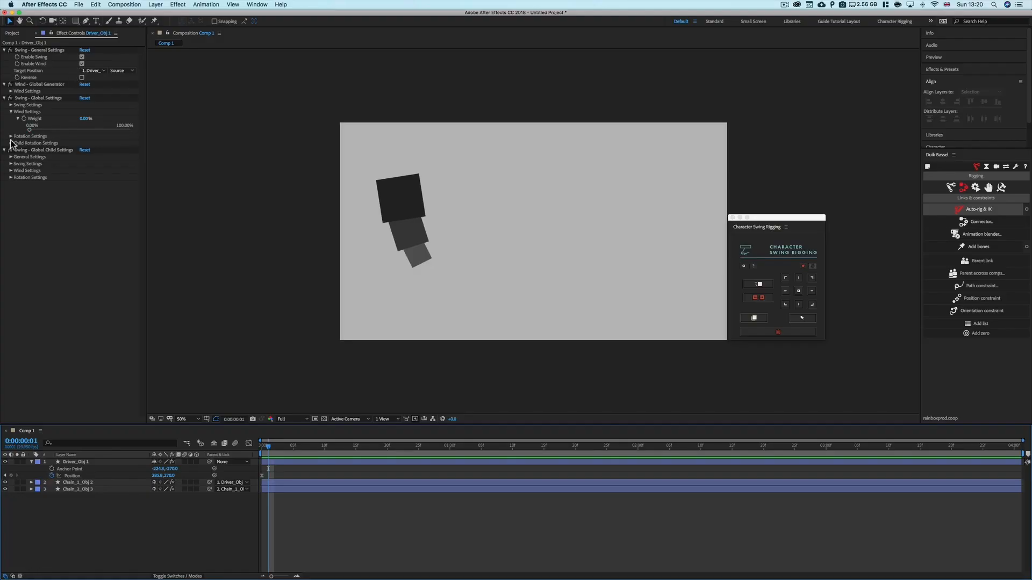
Expand the driver's global Rotation Settings, disable wind, and return to the start of the timeline
click(11, 136)
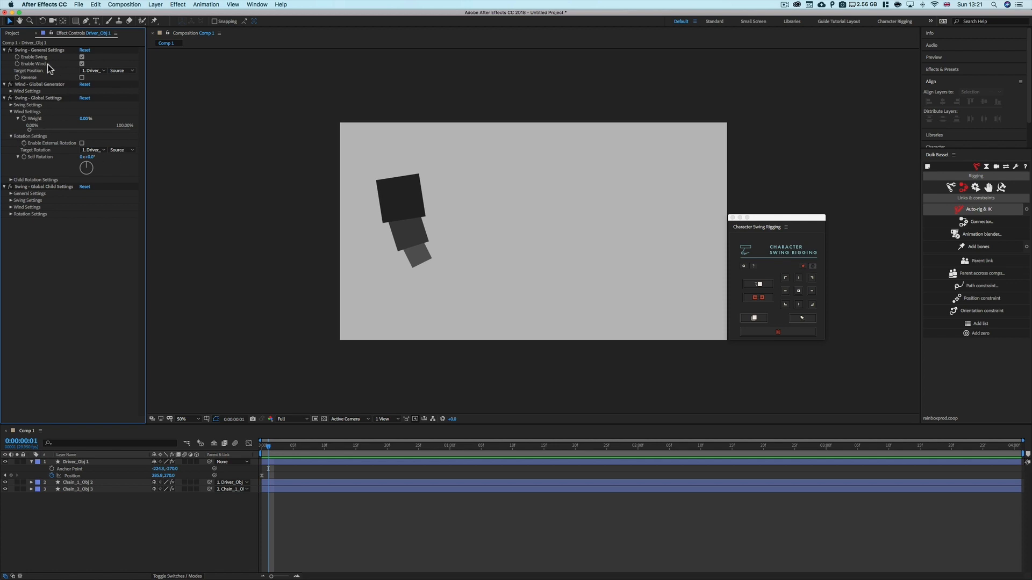
click(82, 64)
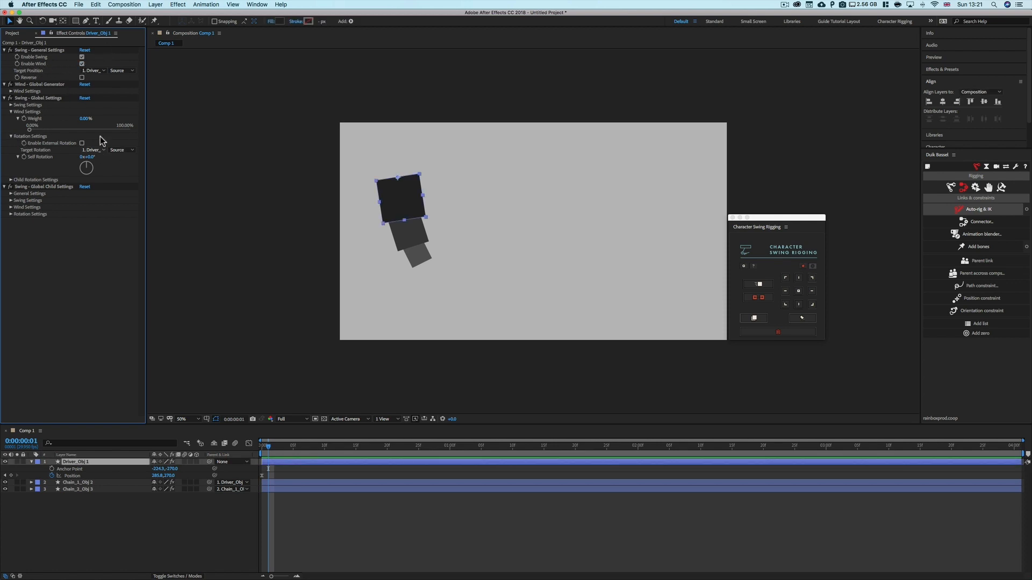
click(81, 63)
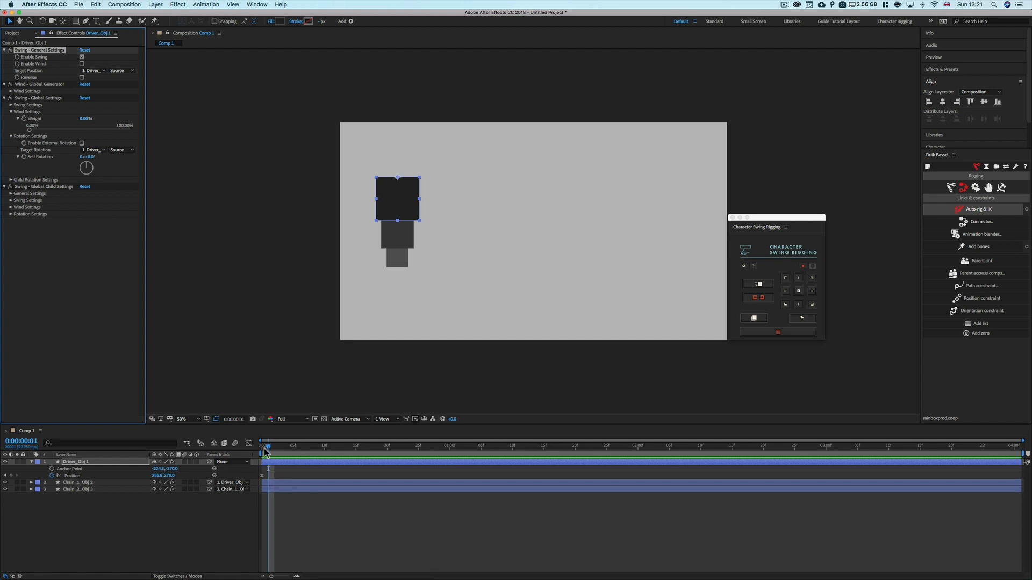
drag(269, 446, 241, 457)
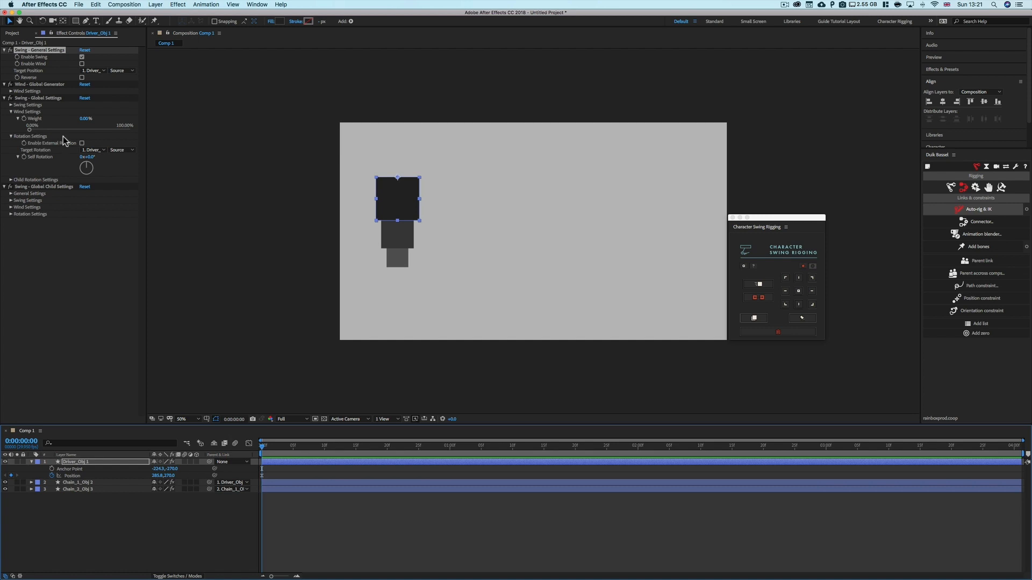
click(11, 111)
click(11, 112)
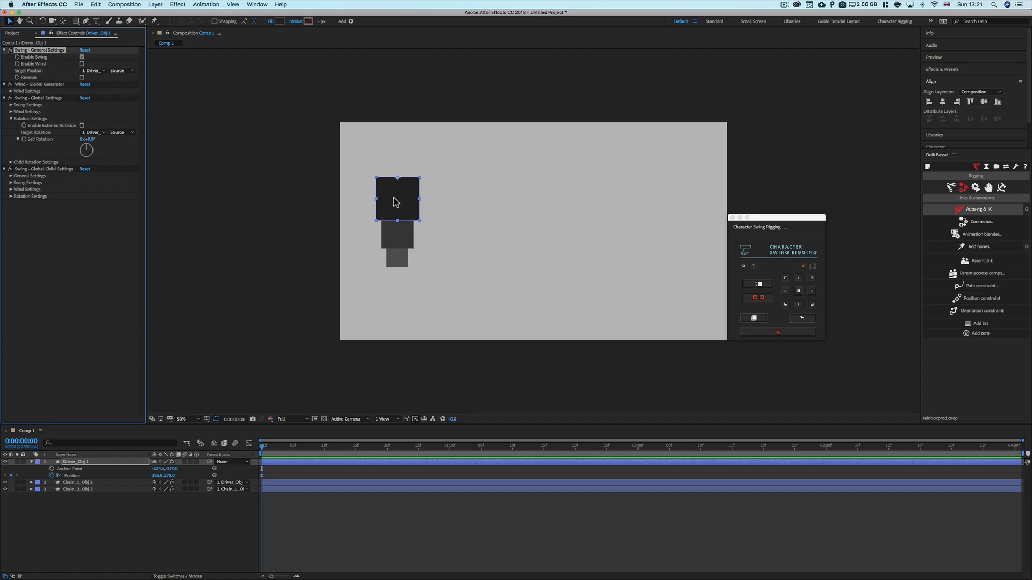
click(462, 258)
drag(441, 180, 455, 262)
click(455, 262)
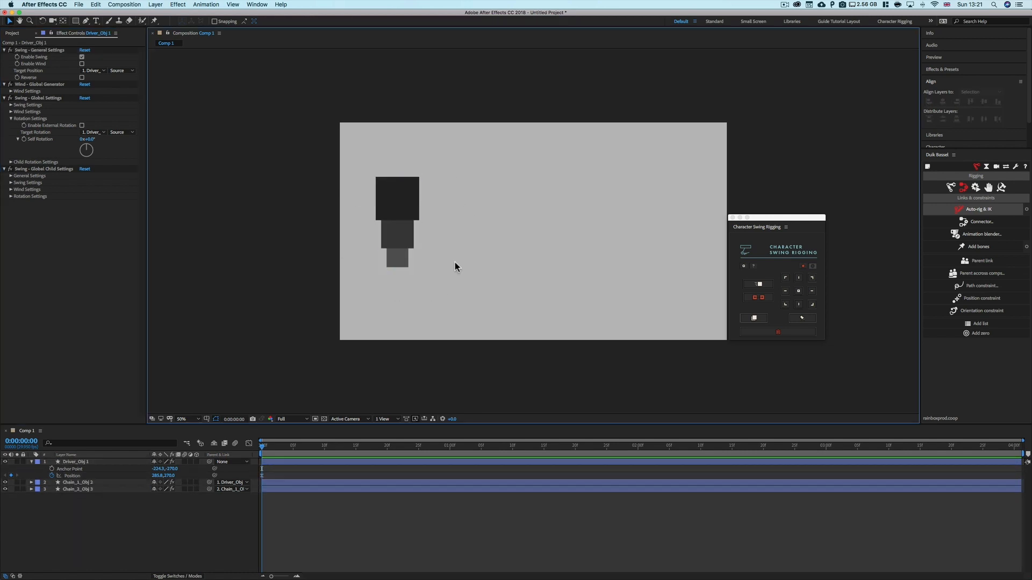
Enable External Rotation in the driver's global swing settings and open its Target Rotation layer list
click(30, 122)
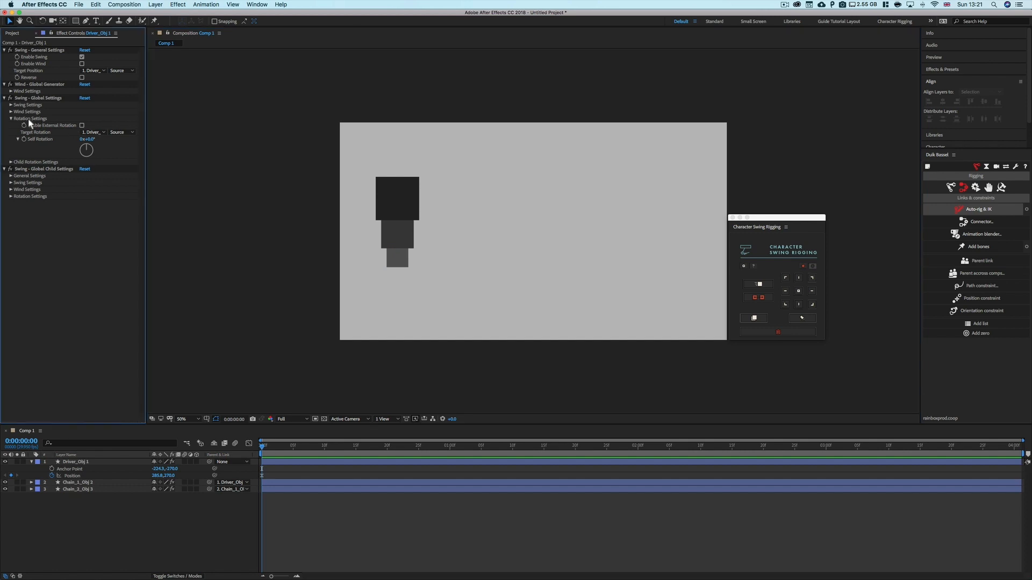
click(82, 126)
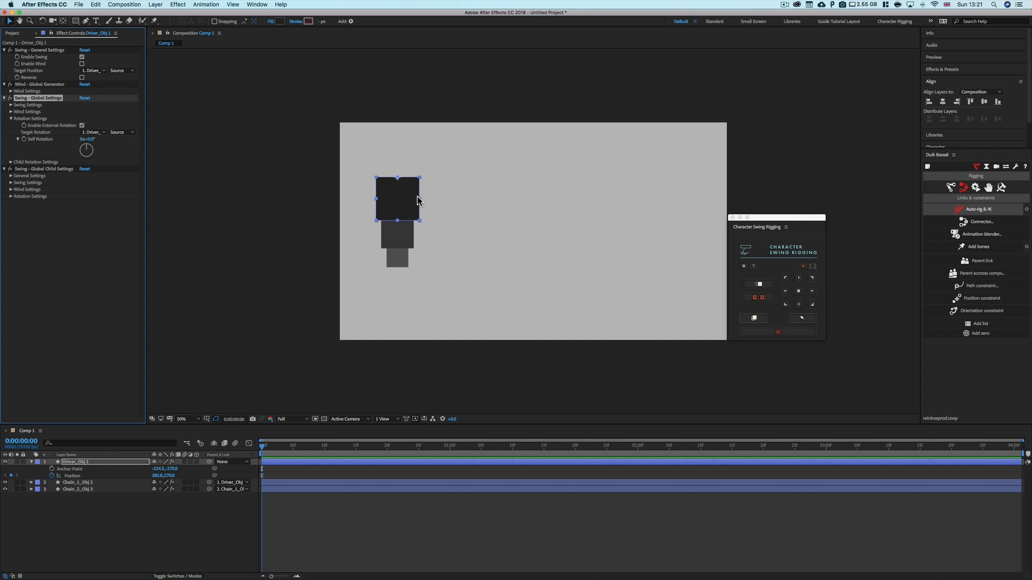
click(101, 134)
click(106, 153)
click(111, 146)
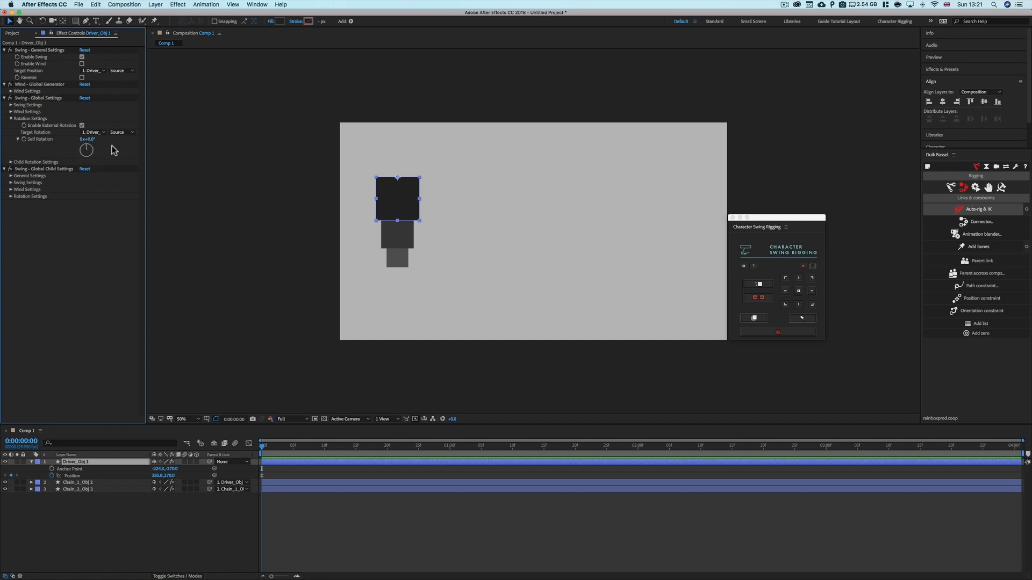
Draw a new square shape layer with the Rectangle tool near the top centre of the composition
key(q)
click(466, 130)
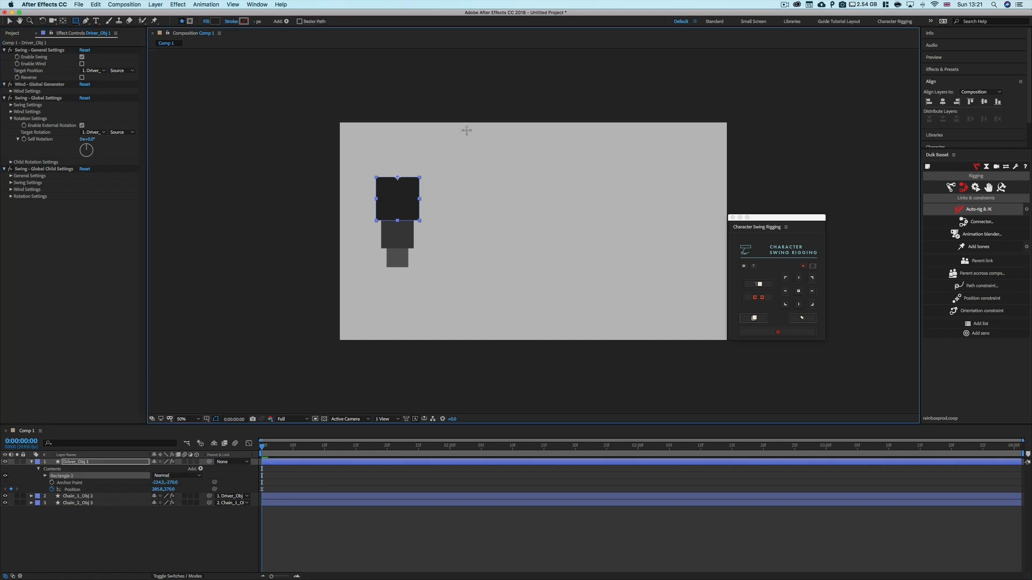
drag(471, 134, 514, 166)
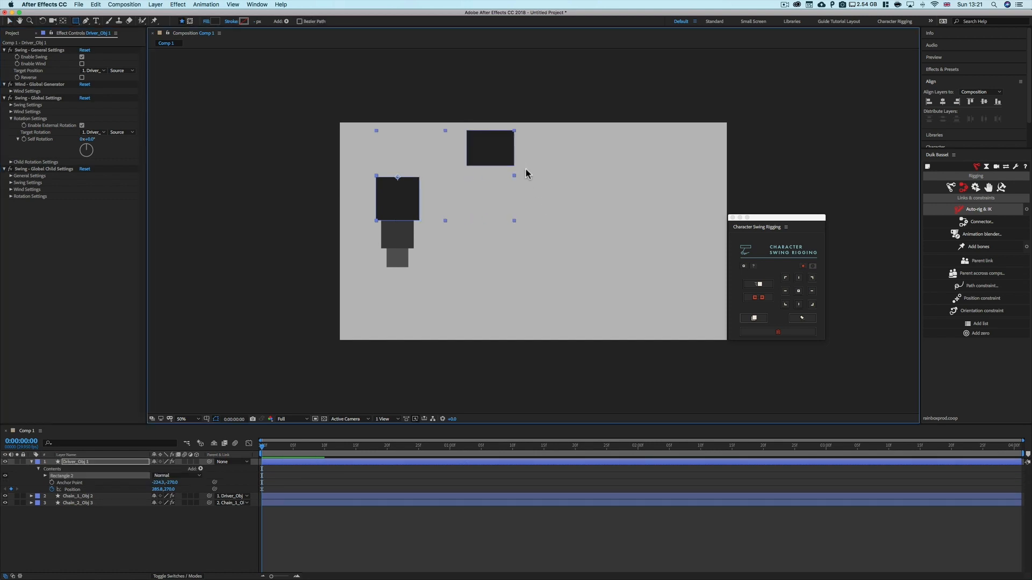
key(cmd+z)
drag(500, 140, 542, 182)
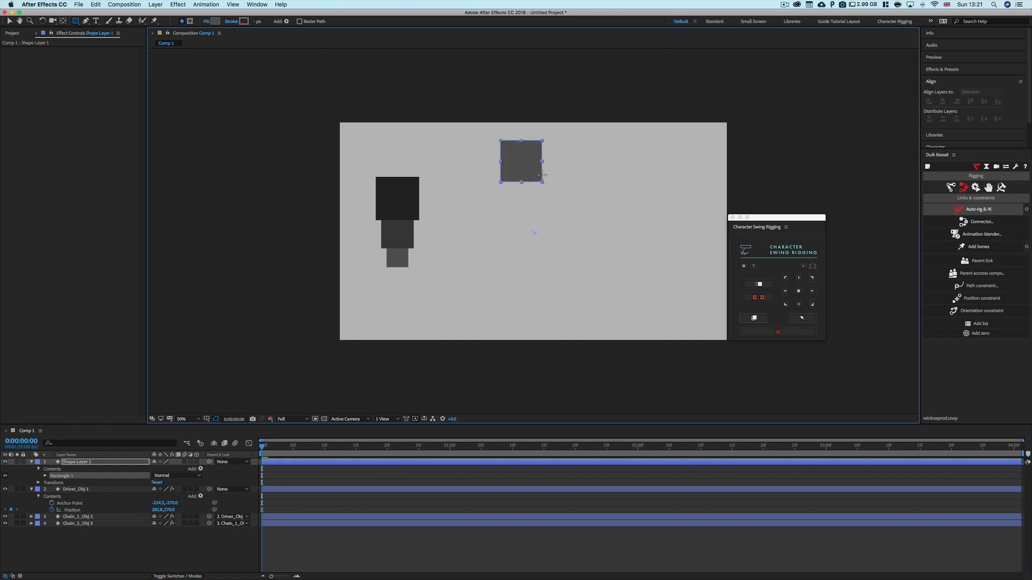
Reveal the Rotation property of Shape Layer 1
click(31, 462)
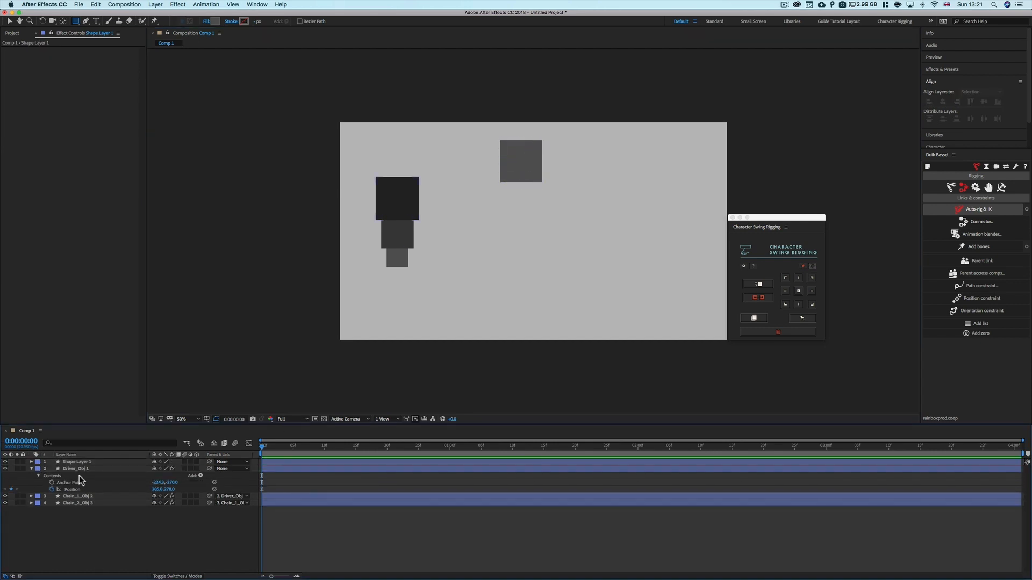
click(81, 469)
click(82, 463)
key(r)
Set the driver's Target Rotation to Shape Layer 1
click(80, 476)
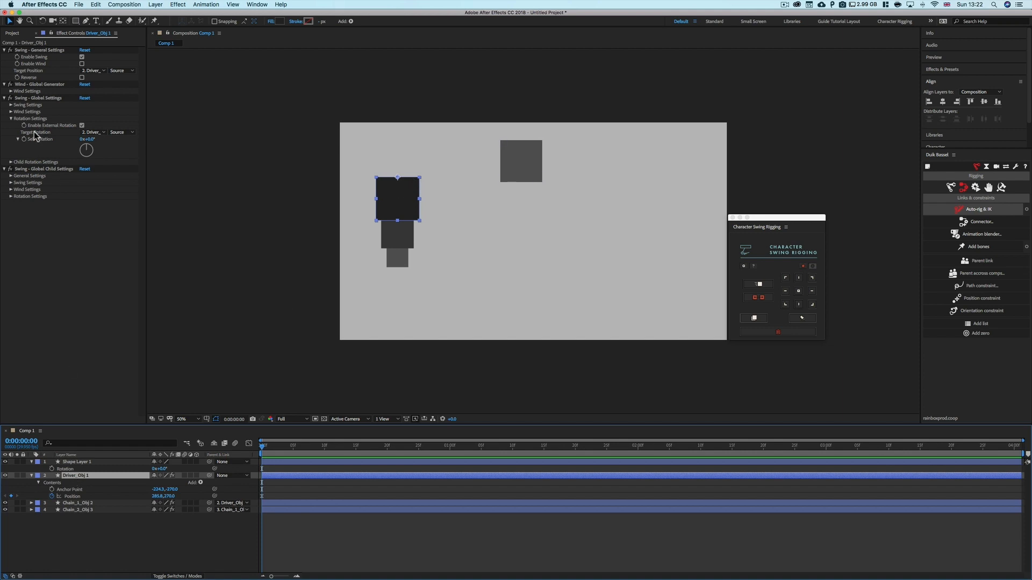
click(92, 132)
click(105, 154)
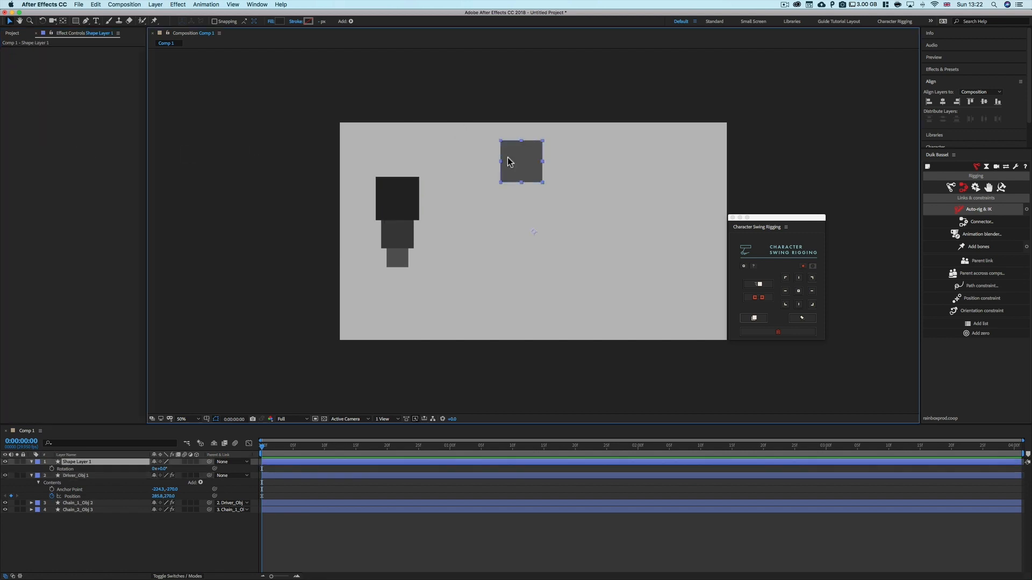
Move the square and centre its anchor point with Character Swing Rigging
drag(509, 159, 537, 157)
click(799, 291)
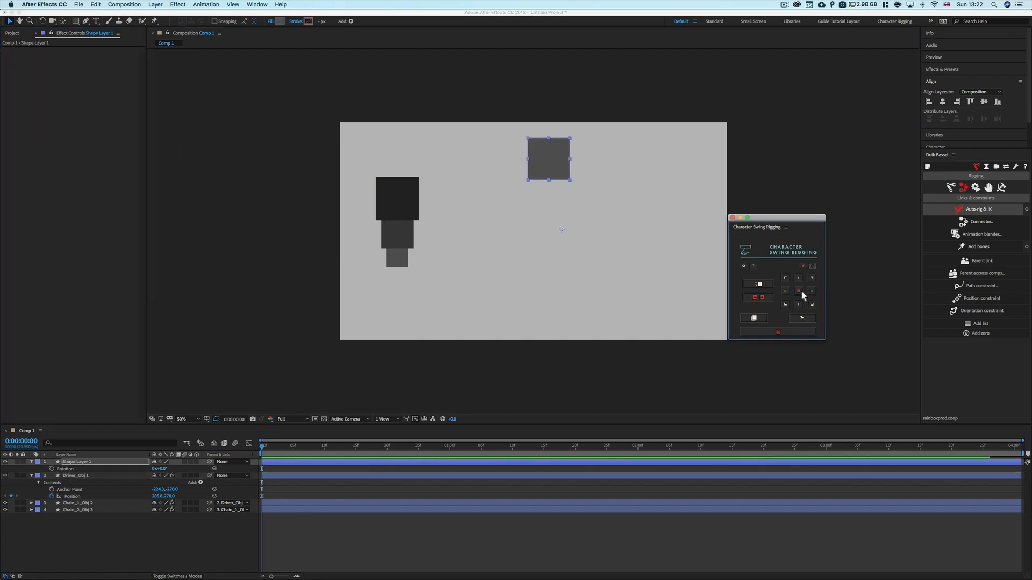
click(76, 475)
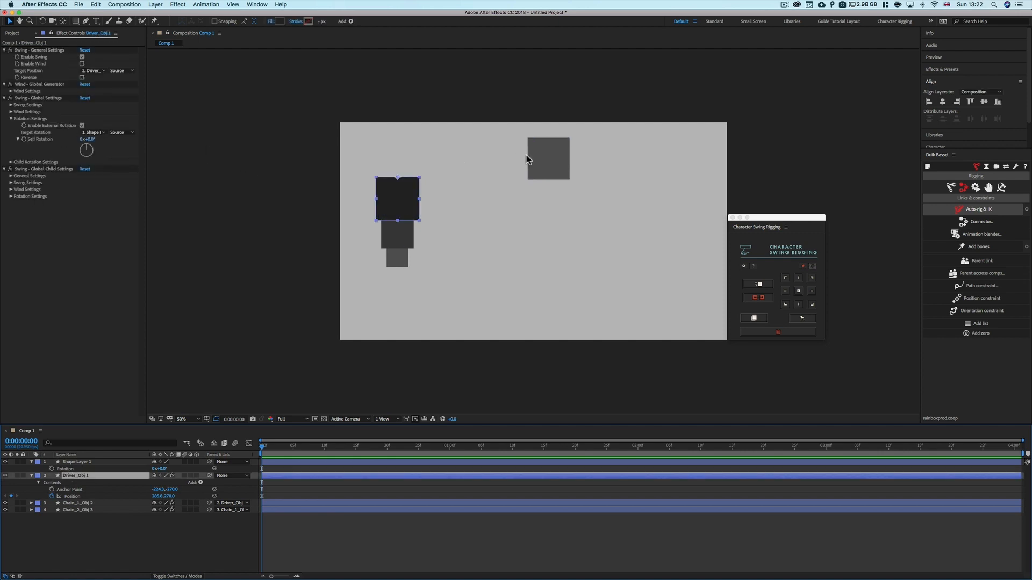
click(526, 159)
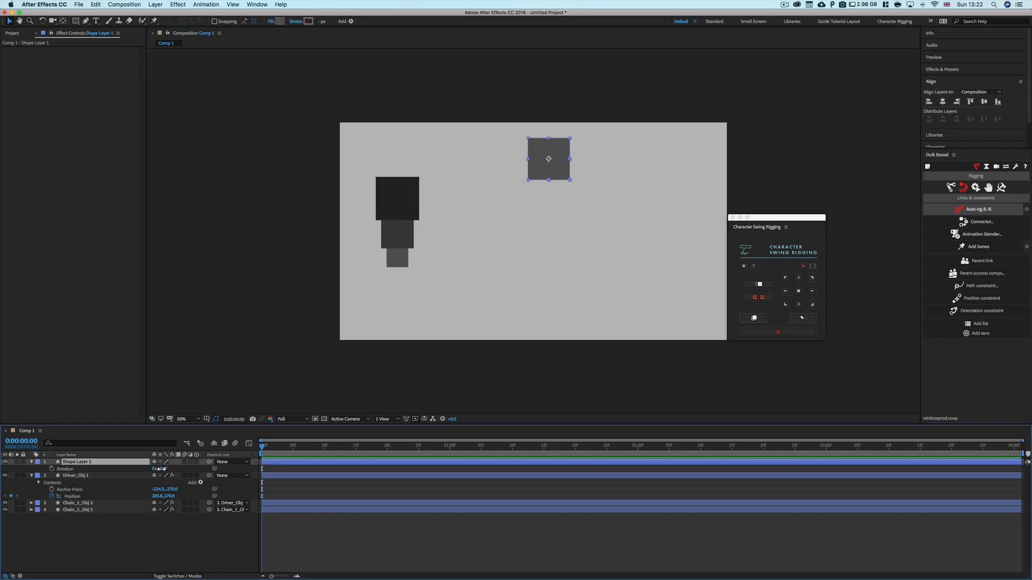
Move the square slightly left near the top edge of the composition
mouse_move(159, 469)
mouse_down()
mouse_move(473, 468)
mouse_move(140, 470)
mouse_up()
key(super+z)
click(105, 473)
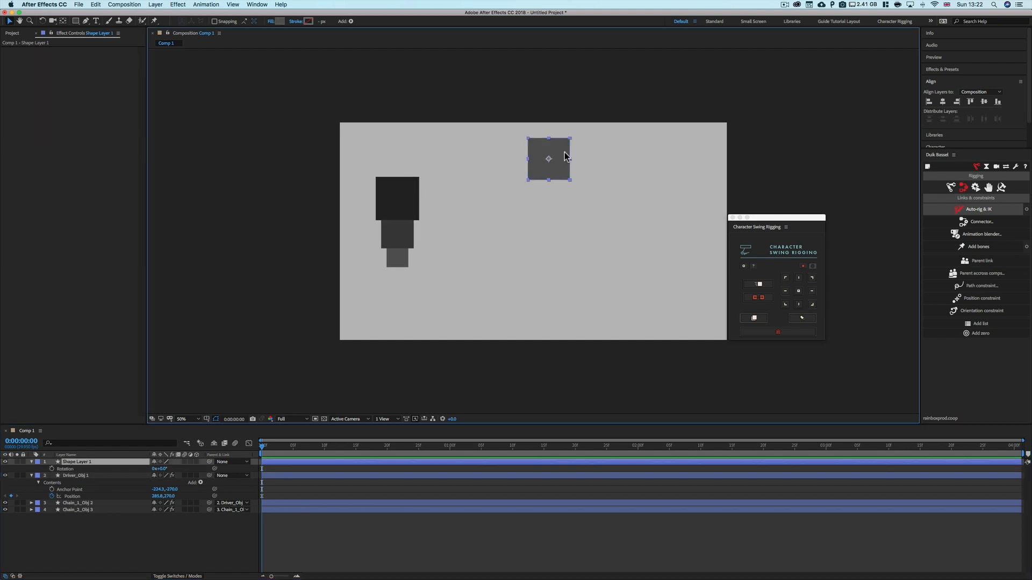
drag(550, 152, 509, 144)
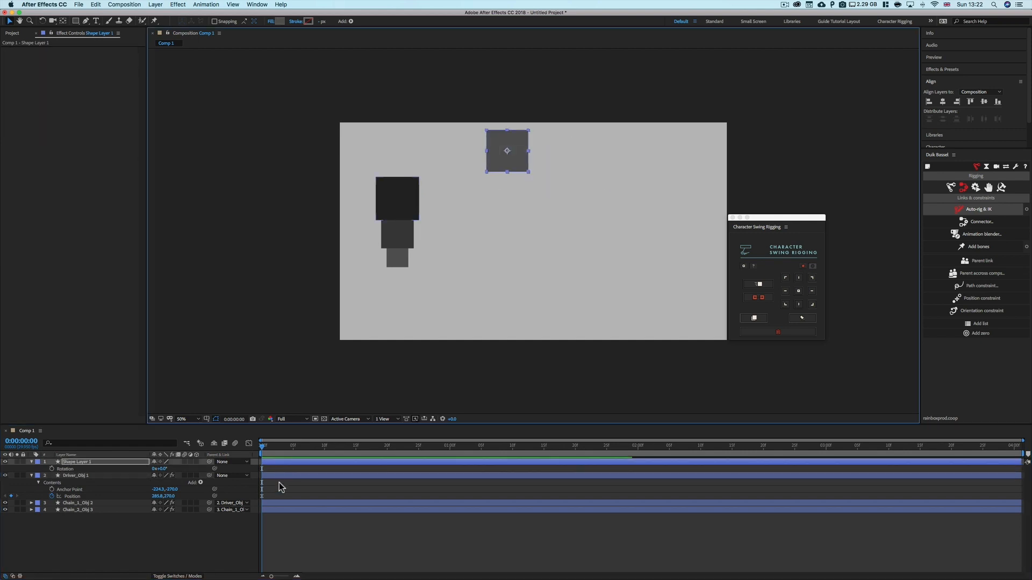
At 1 second, move the driver far to the right, then scrub back to watch the chain swing
drag(267, 445, 336, 453)
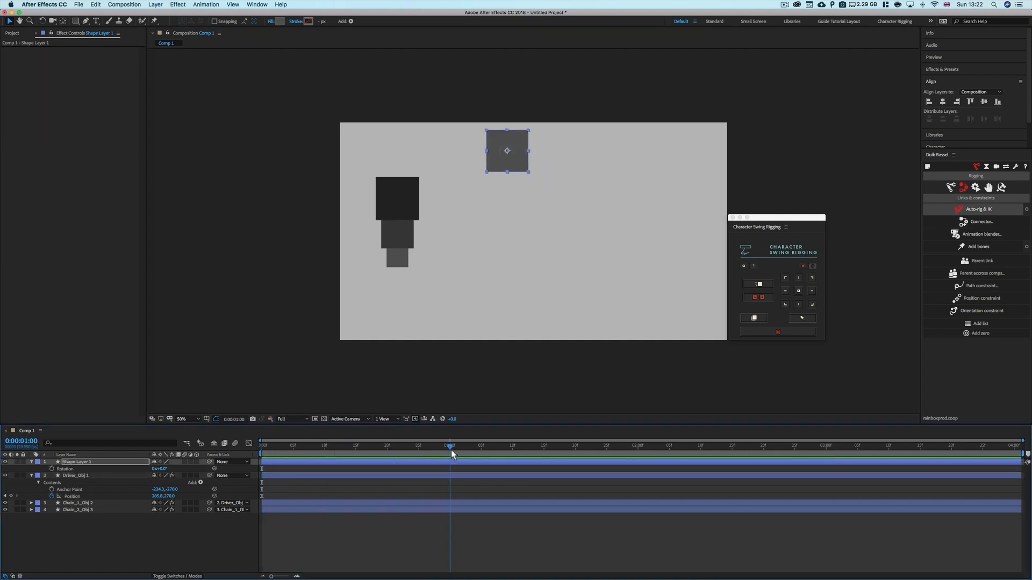
click(74, 476)
drag(409, 202, 666, 201)
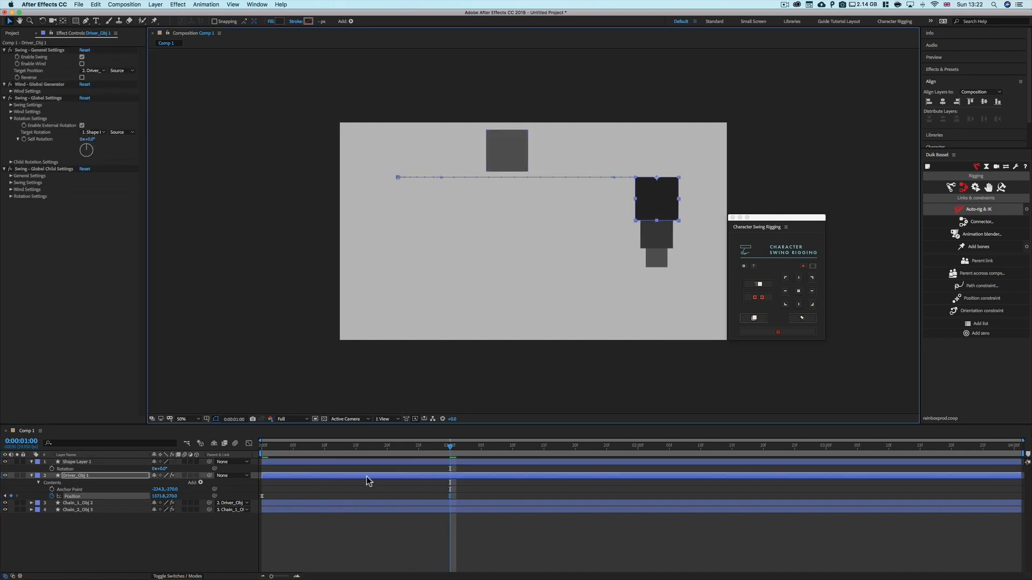
drag(450, 448, 321, 460)
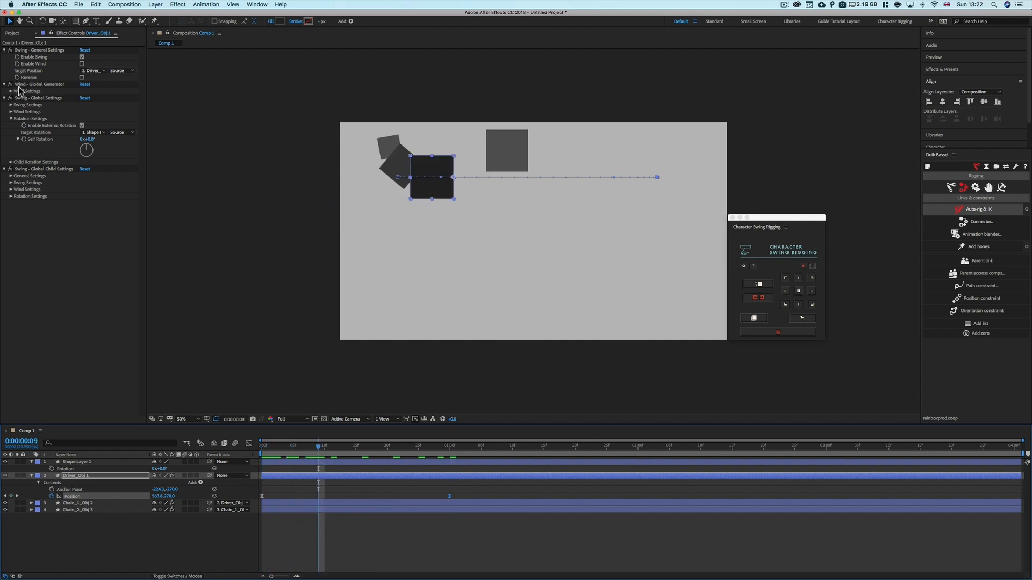
Reset the global swing settings, then re-enable External Rotation with Target Rotation set to Shape Layer 1
click(30, 117)
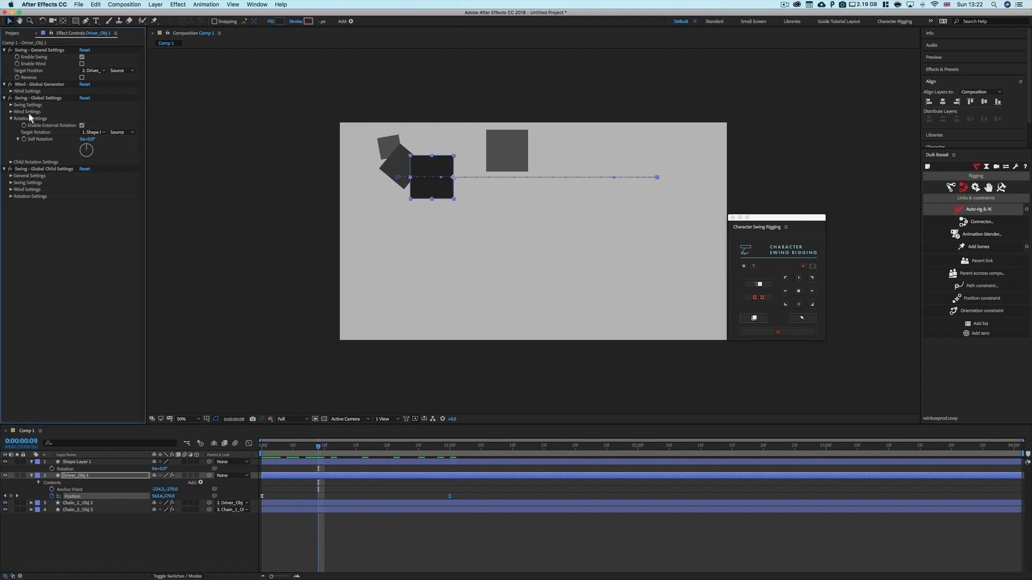
click(84, 99)
click(82, 125)
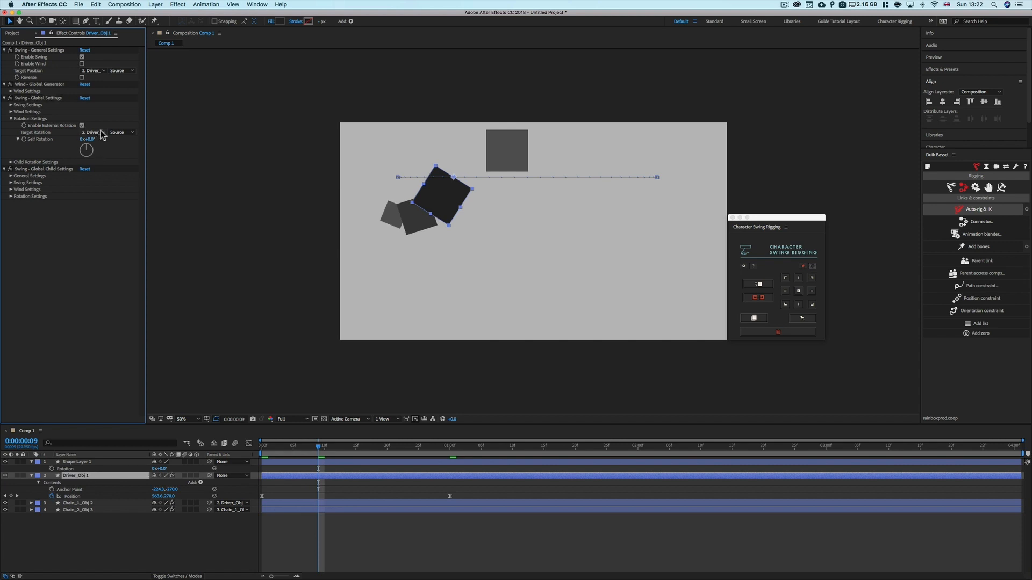
click(102, 132)
click(108, 143)
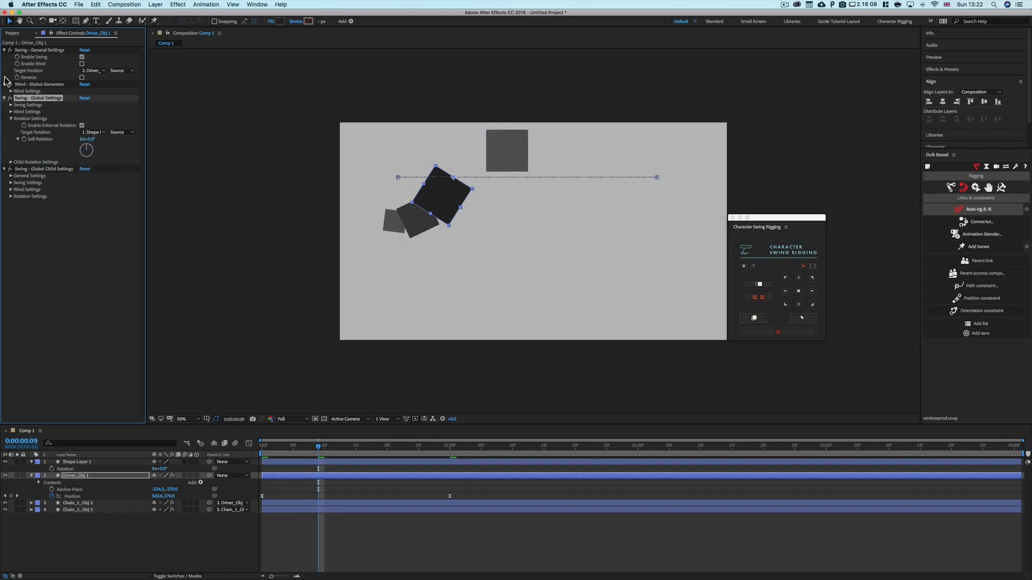
At about 15 frames, keyframe Shape Layer 1's rotation and scrub the square to a new angle, then return to the start
click(193, 530)
drag(319, 448, 354, 446)
click(52, 469)
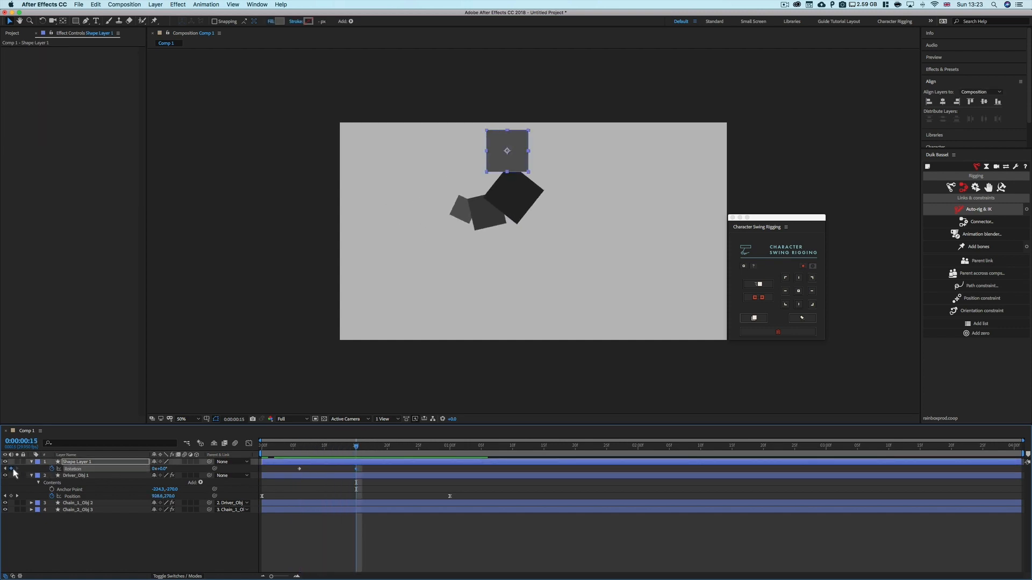
drag(163, 470, 463, 452)
click(300, 488)
key(Home)
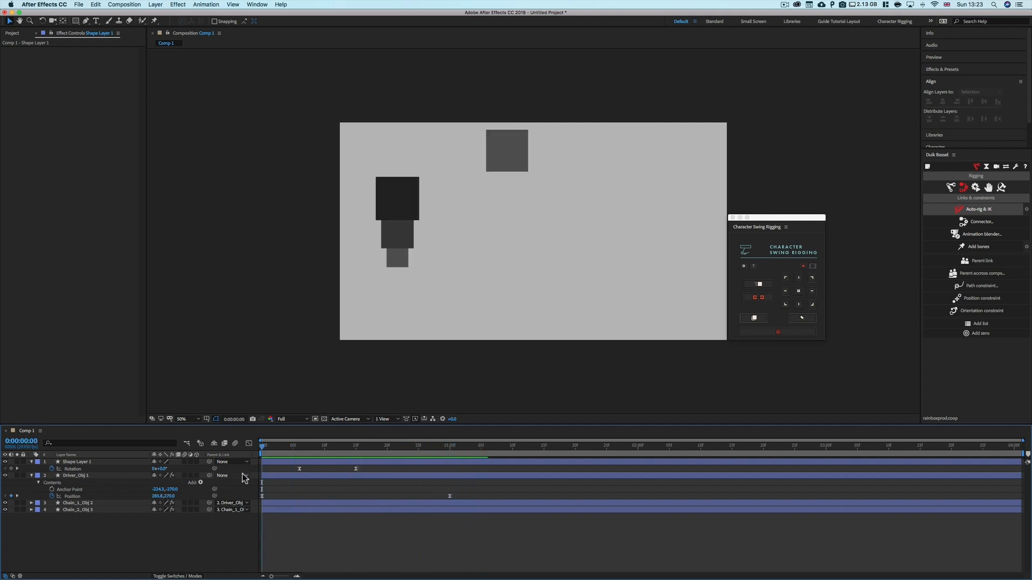
Preview the chain's swing driven by the rotating square
key(space)
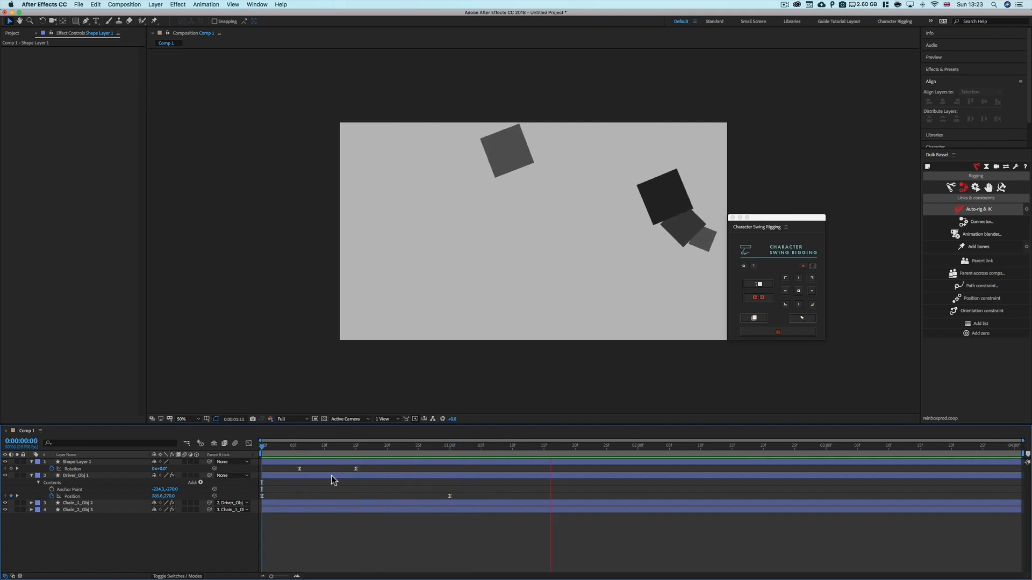
key(space)
mouse_move(360, 450)
mouse_down()
mouse_move(250, 453)
mouse_move(360, 457)
mouse_up()
click(510, 146)
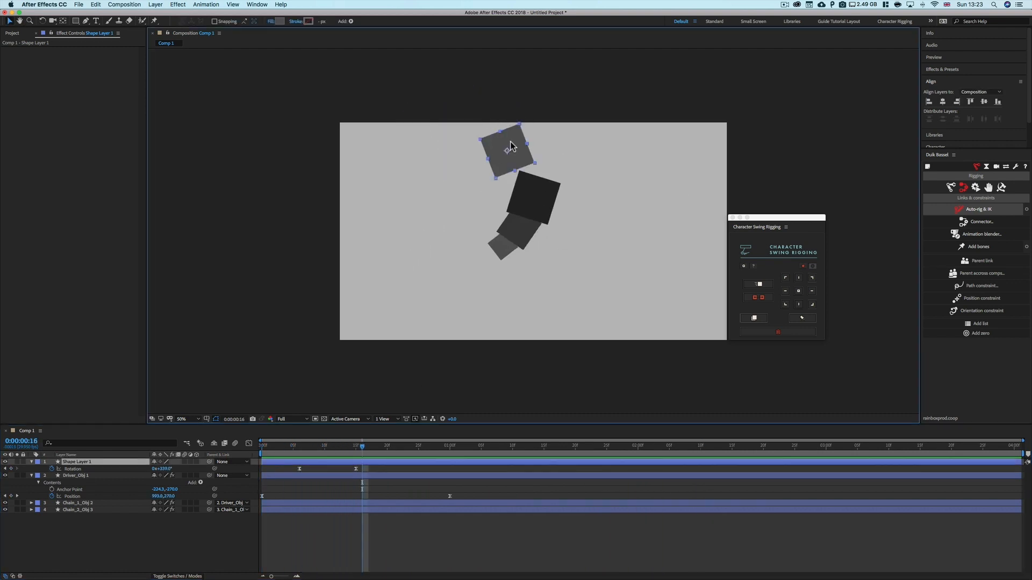
At 1:22, set Shape Layer 1's rotation to 360°
drag(362, 449, 540, 448)
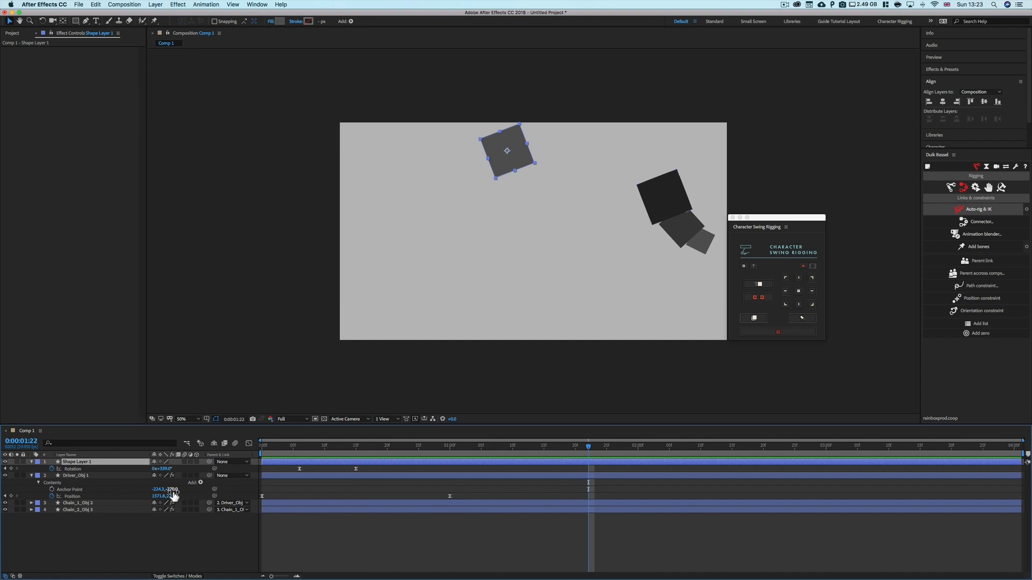
drag(165, 471, 171, 470)
click(166, 472)
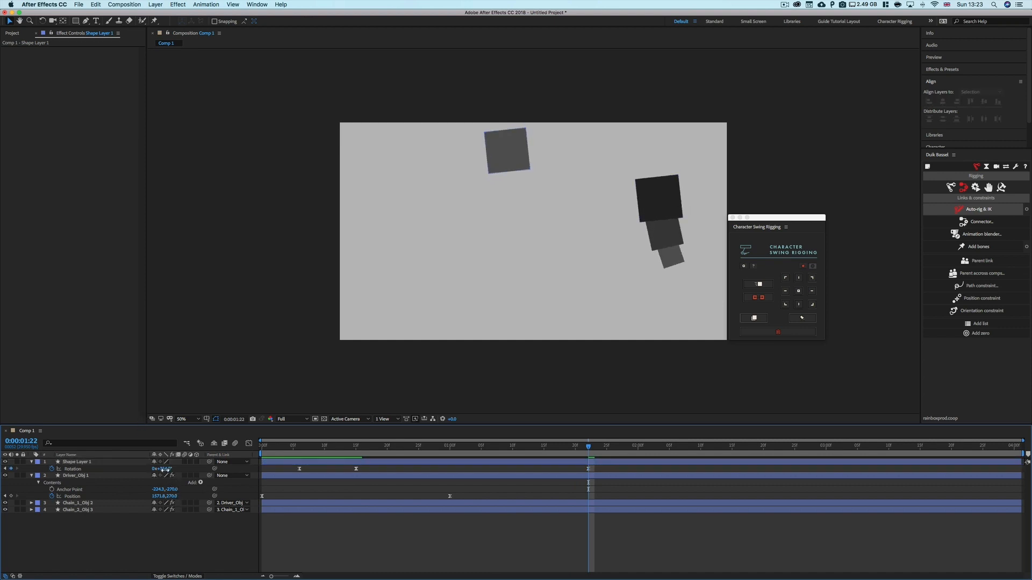
text(360)
key(Return)
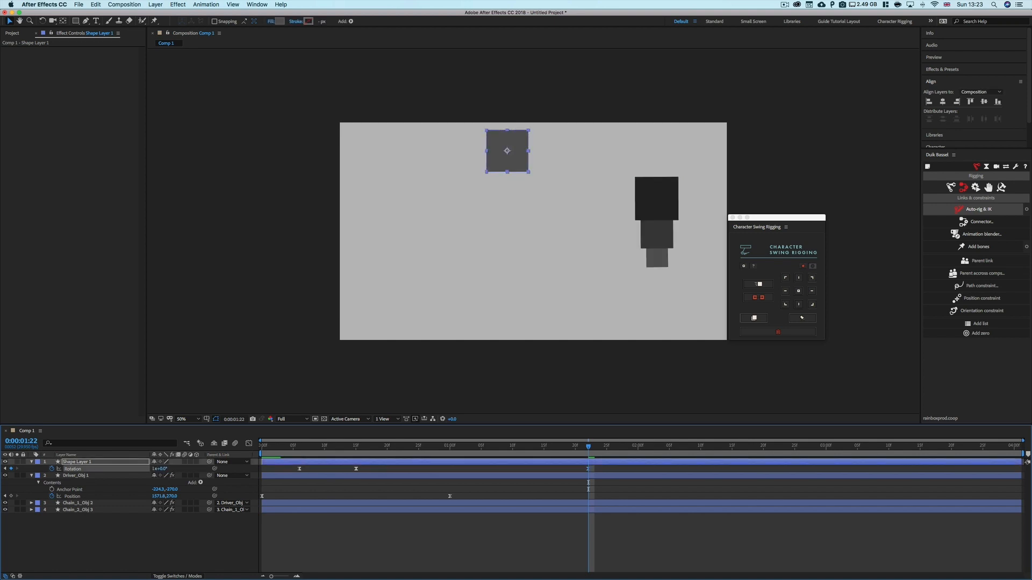
Move the 360° rotation keyframe back to about 15 frames and preview the result
drag(588, 470, 356, 471)
click(361, 447)
key(space)
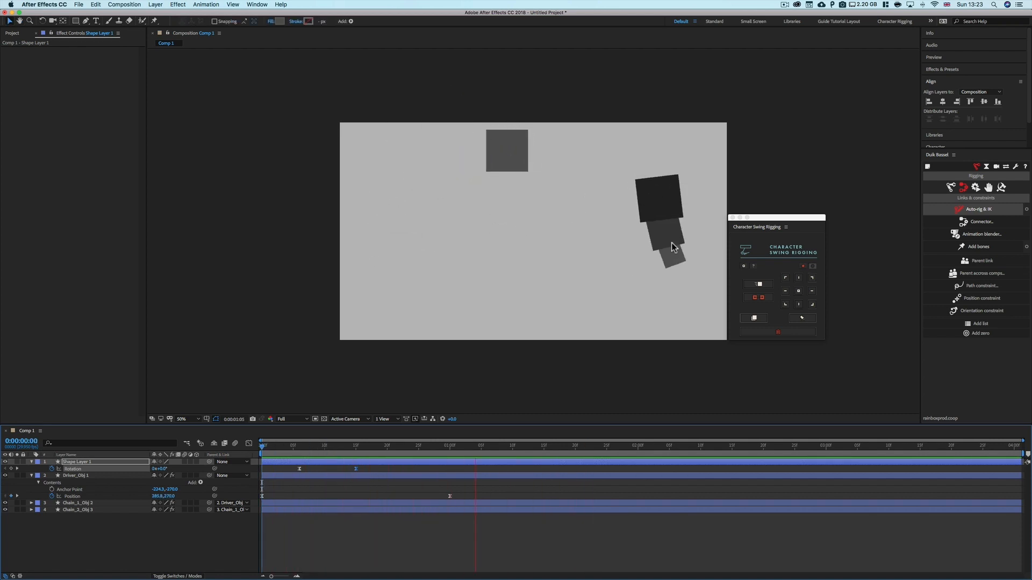
key(space)
Add a rotation keyframe on Shape Layer 1 at 1:10
drag(354, 446, 484, 449)
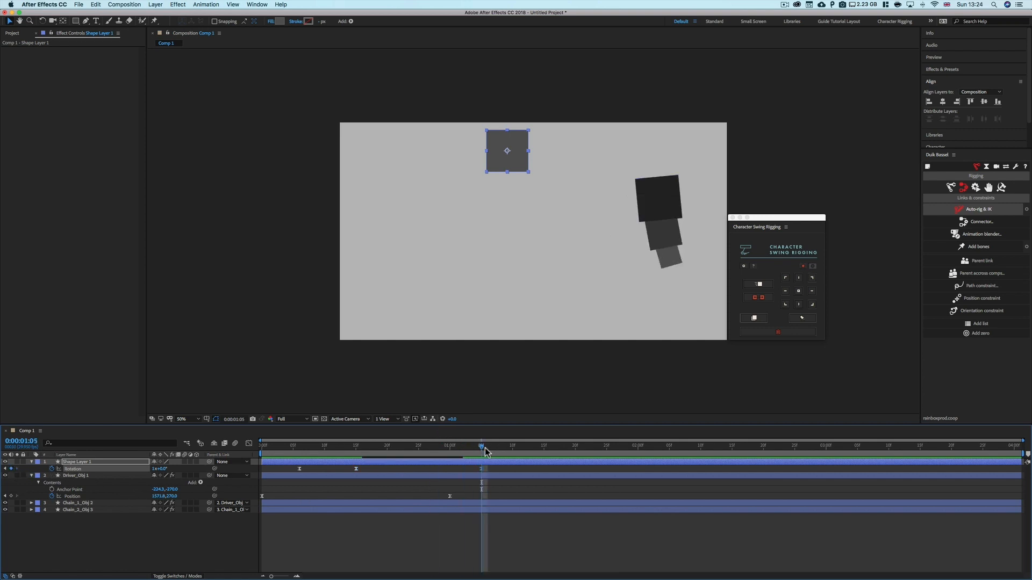
drag(485, 452, 512, 447)
click(11, 469)
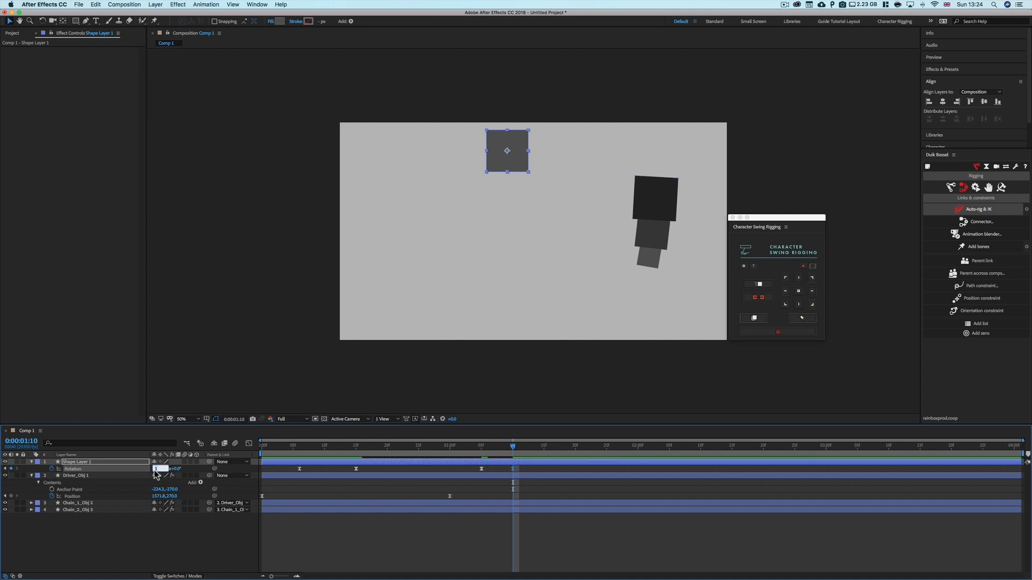
Select the first chain layer and scrub through the timeline to watch its swing
click(420, 503)
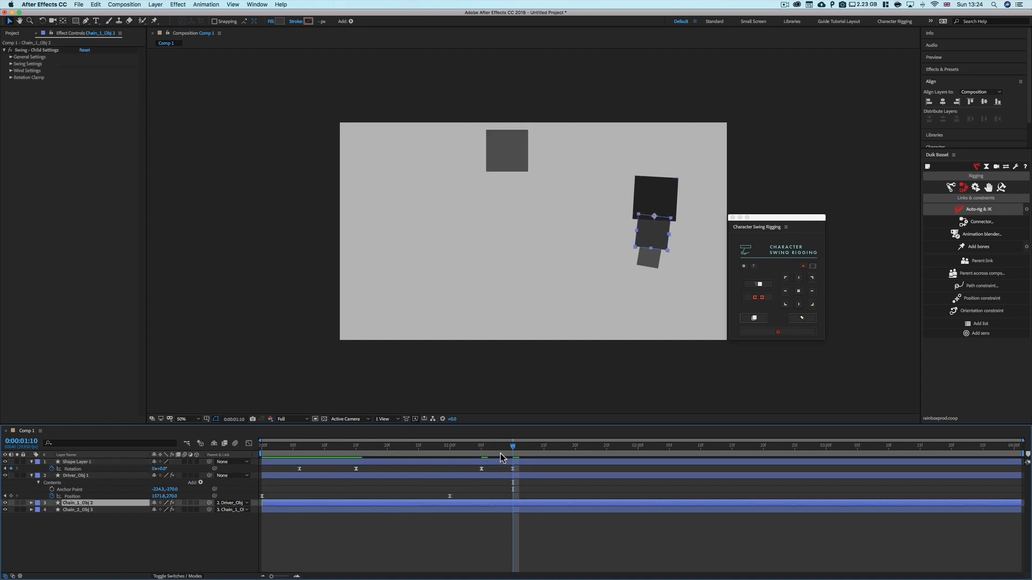
drag(494, 449, 655, 451)
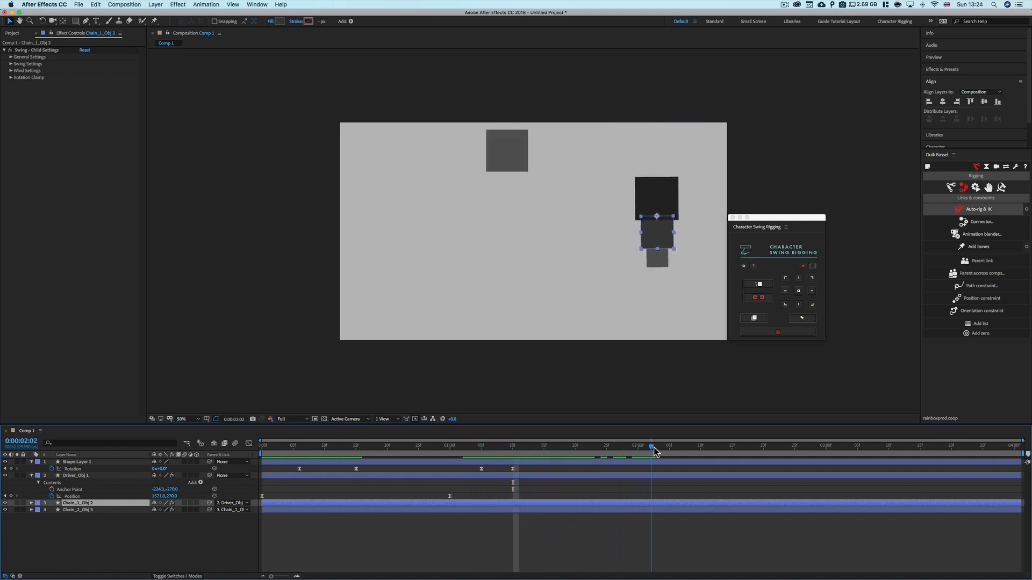
key(space)
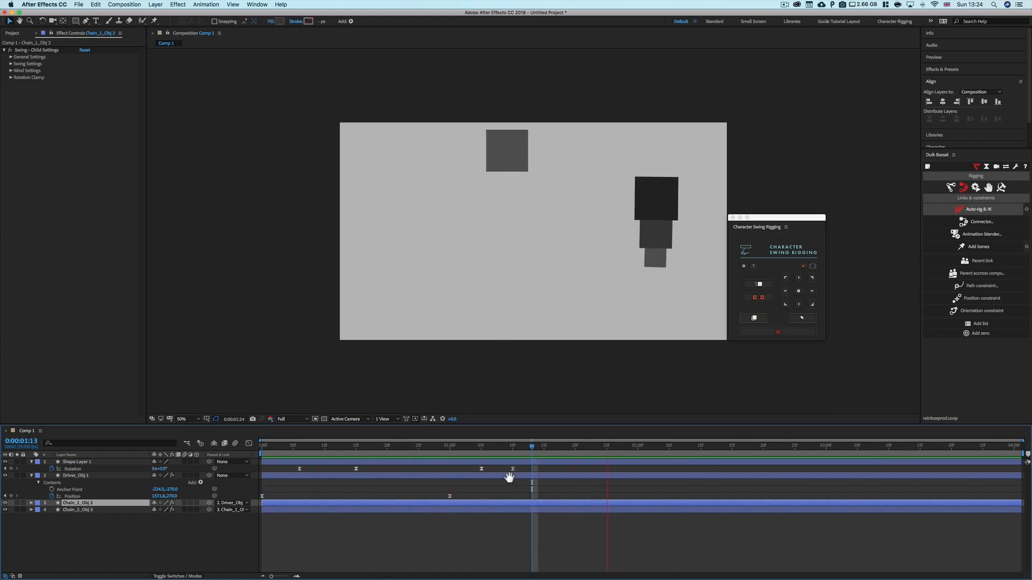
key(space)
drag(500, 446, 325, 455)
Select the driver layer and inspect its Target Rotation options
click(292, 474)
click(429, 468)
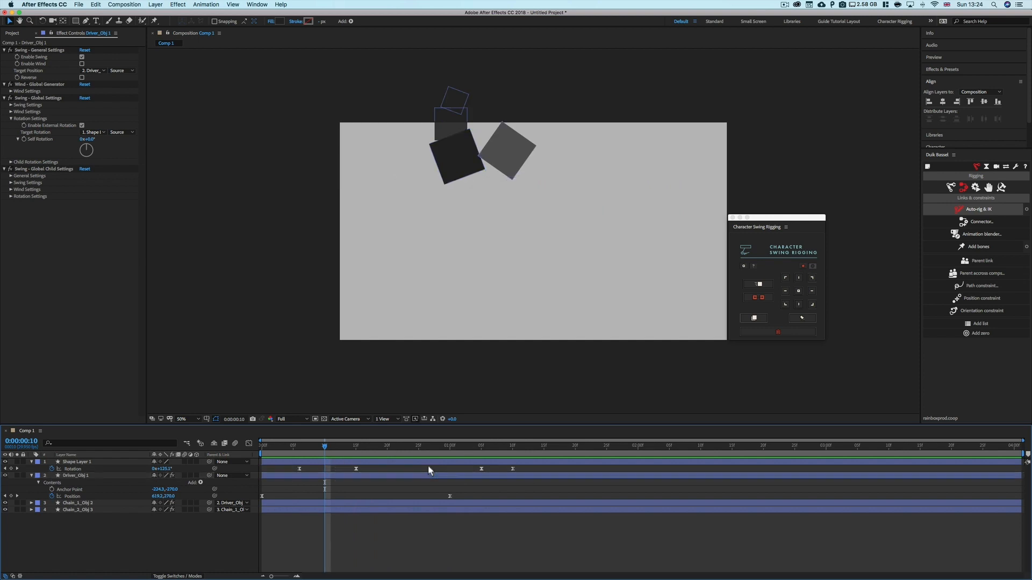
click(103, 133)
click(67, 152)
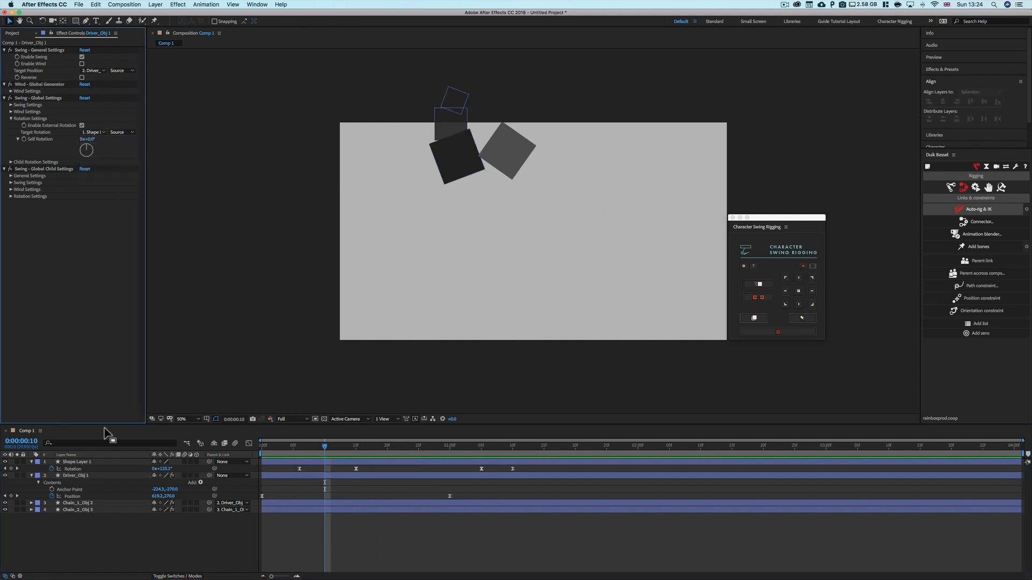
Select all of Shape Layer 1's rotation keyframes and set the rotation to 0°
click(84, 464)
drag(514, 470, 271, 477)
click(163, 469)
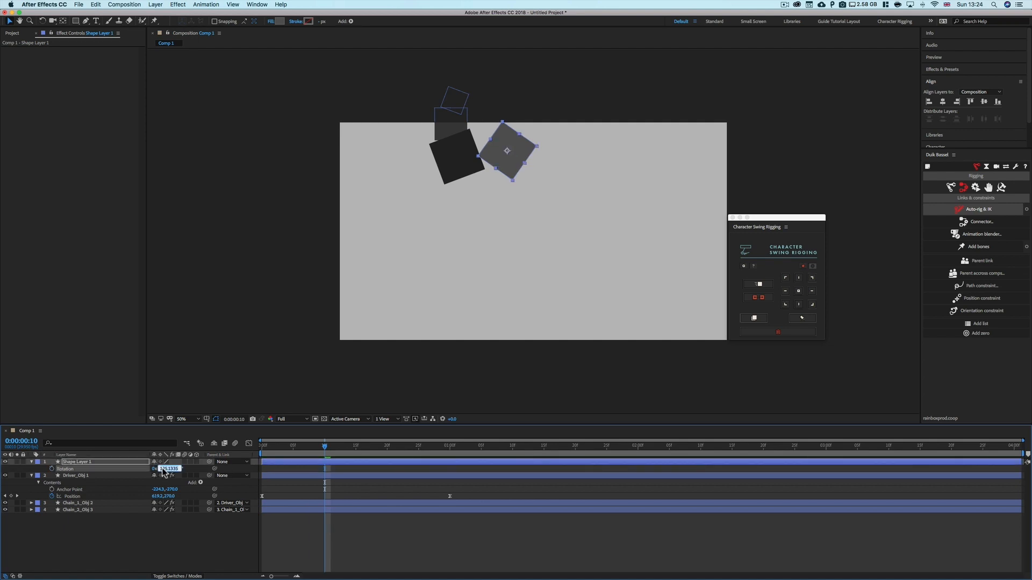
text(0)
key(Return)
Scrub the driver's Self Rotation to test it
click(104, 475)
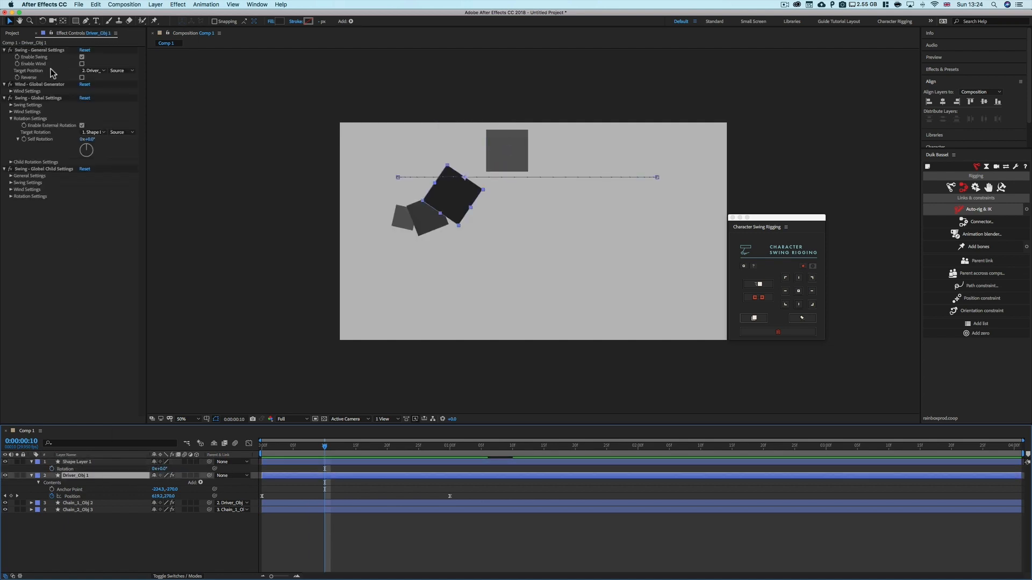
mouse_move(86, 139)
mouse_down()
mouse_move(271, 138)
mouse_move(89, 139)
mouse_move(215, 140)
mouse_move(104, 147)
mouse_up()
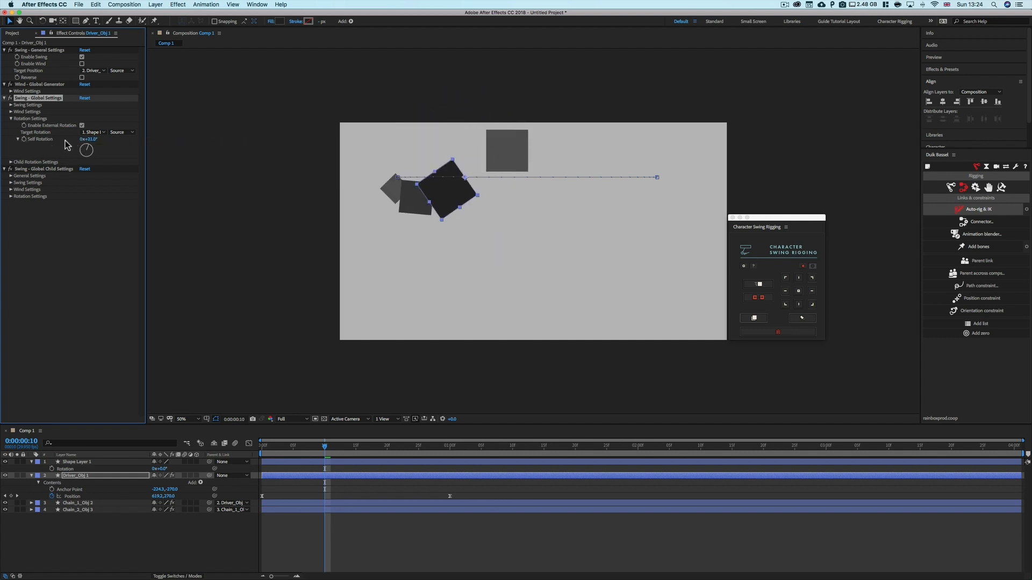
key(Return)
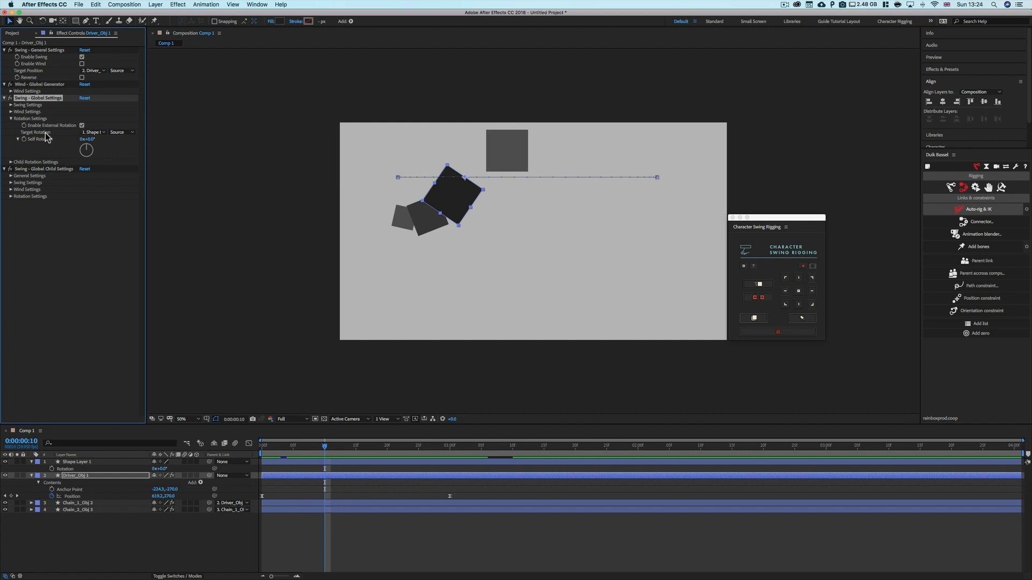
Set Target Rotation to Driver_Obj 1 and scrub Self Rotation to test the effect
click(88, 132)
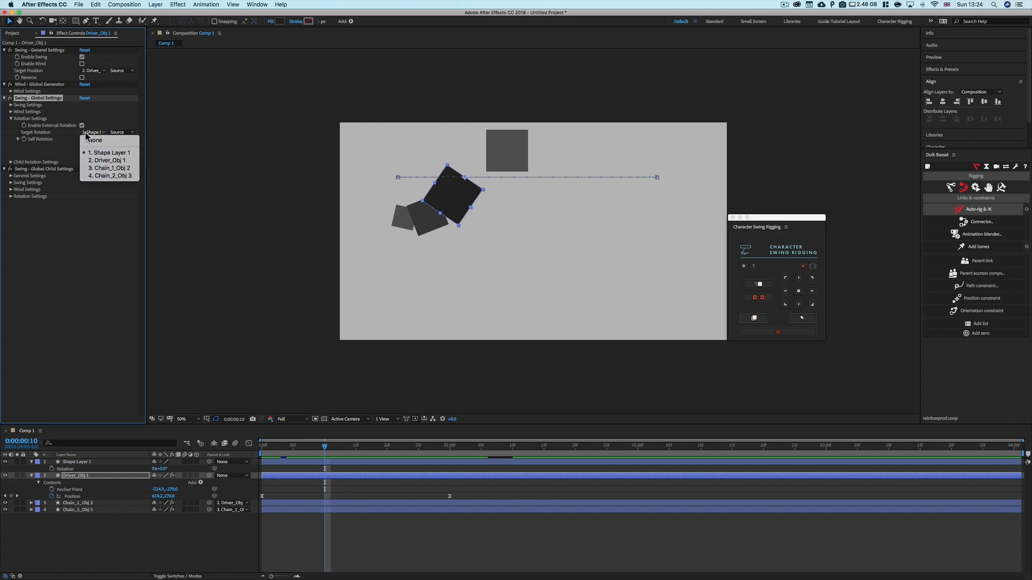
click(102, 160)
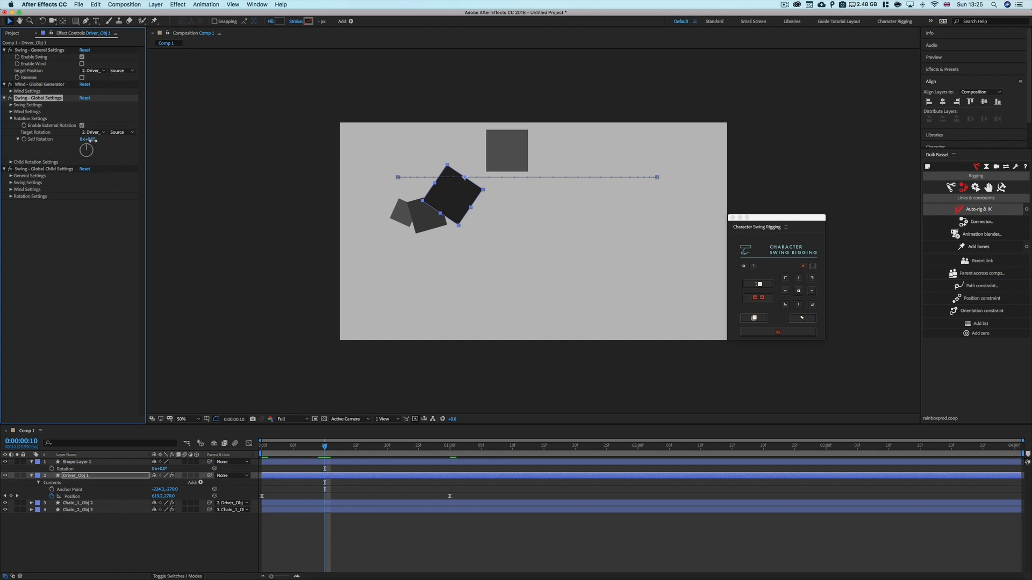
mouse_move(93, 140)
mouse_down()
mouse_move(339, 133)
mouse_move(171, 143)
mouse_move(234, 147)
mouse_move(97, 140)
mouse_move(244, 150)
mouse_move(79, 151)
mouse_move(100, 148)
mouse_up()
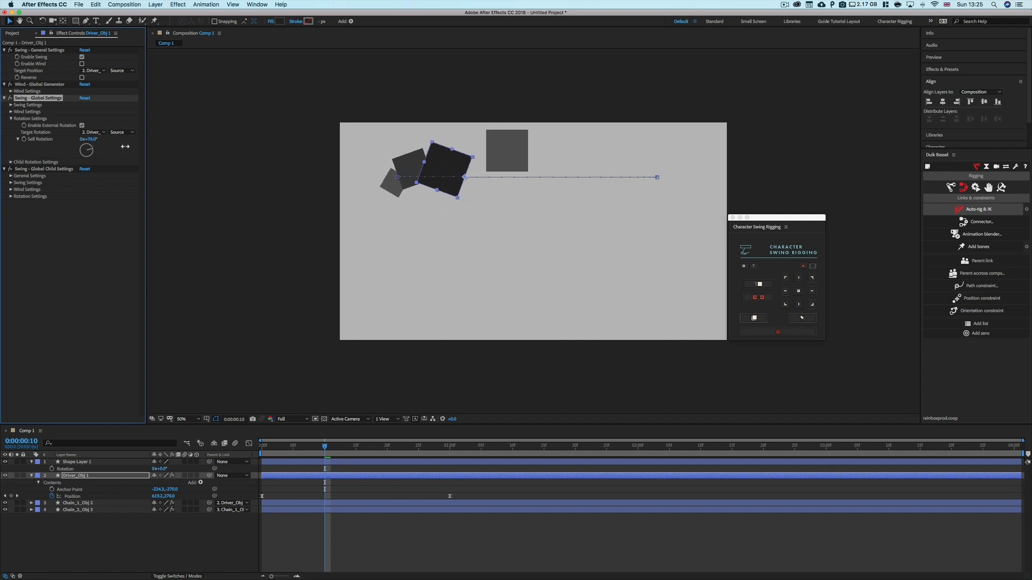
drag(125, 146, 94, 140)
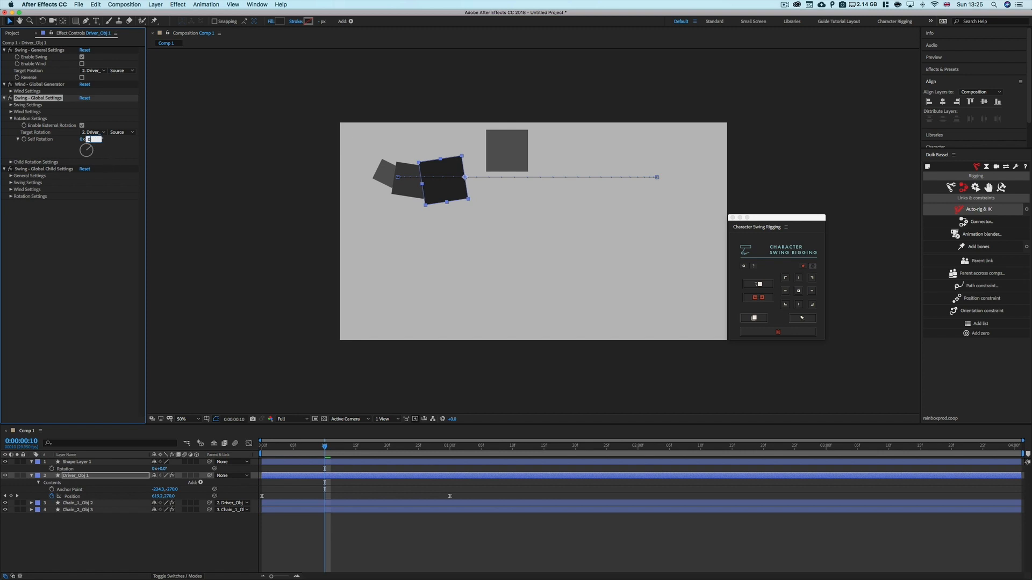
click(116, 150)
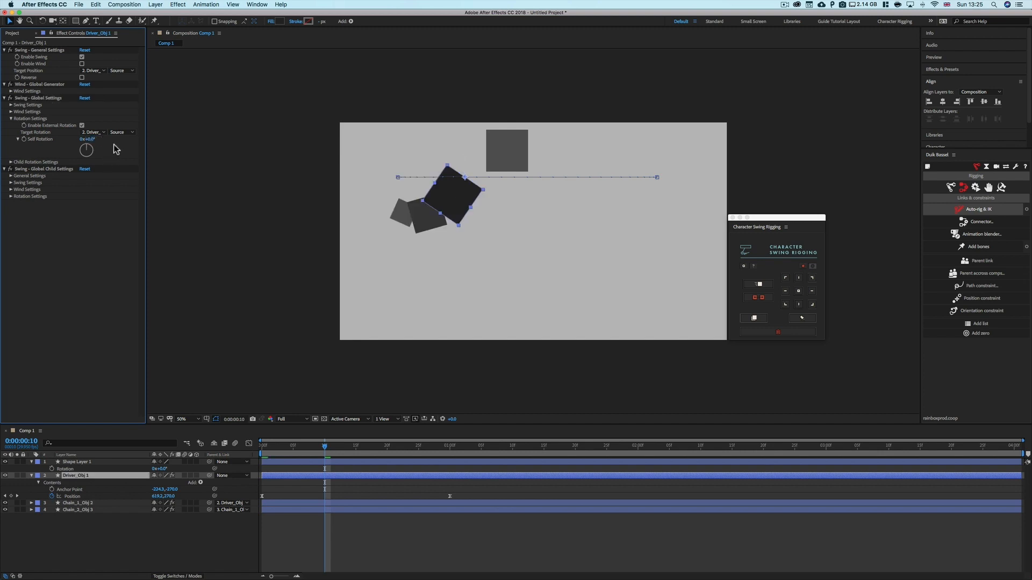
Disable External Rotation and delete Shape Layer 1
click(81, 126)
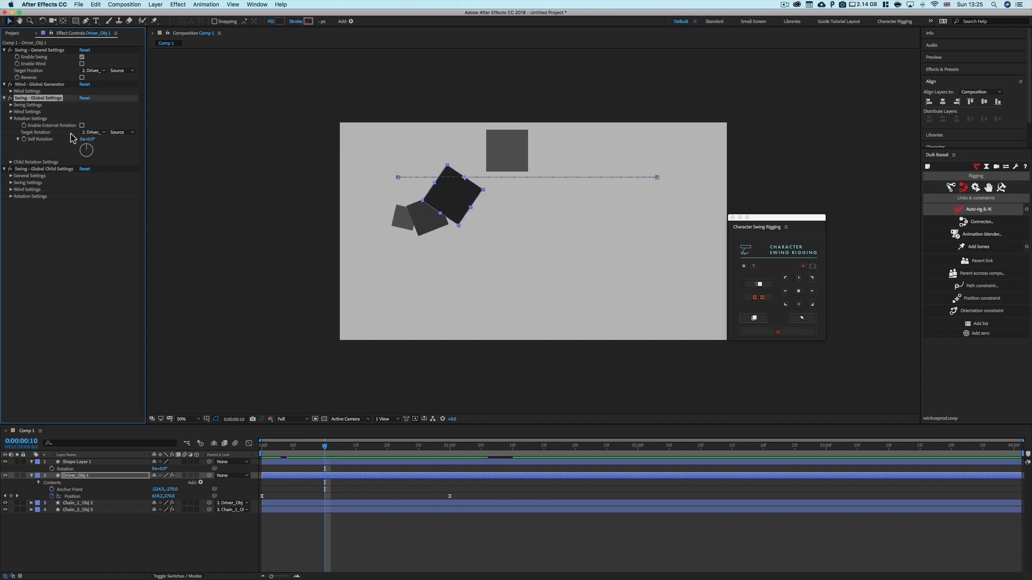
drag(341, 448, 294, 454)
click(309, 462)
key(Delete)
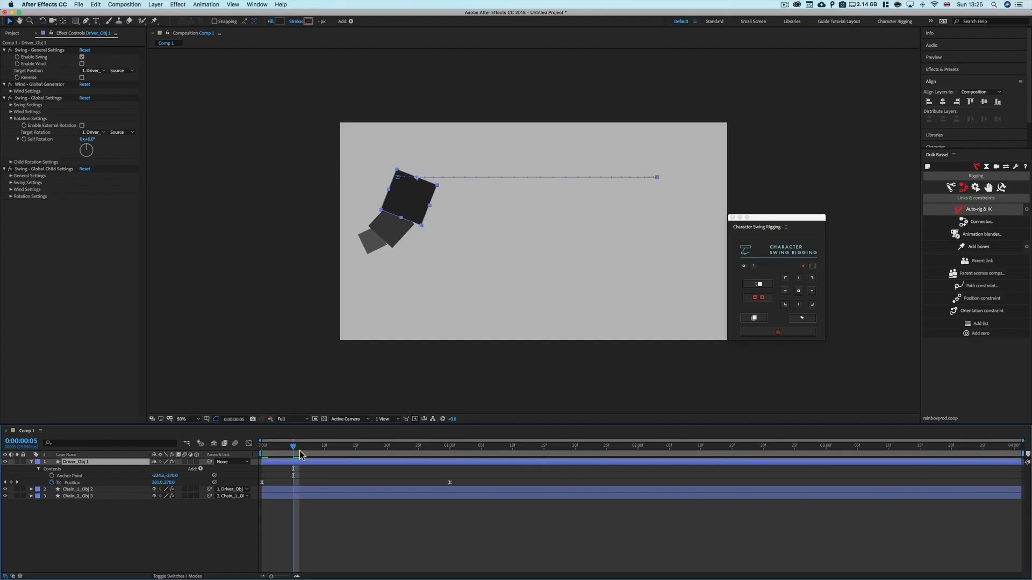
At the start of the timeline, expand Child Rotation Settings and re-enable External Rotation
drag(297, 447, 238, 447)
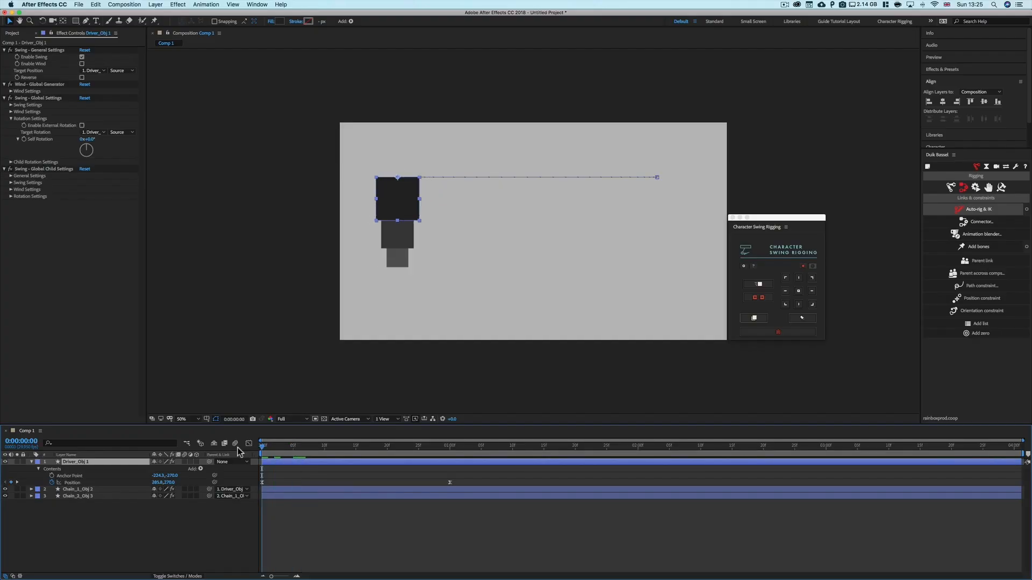
click(10, 163)
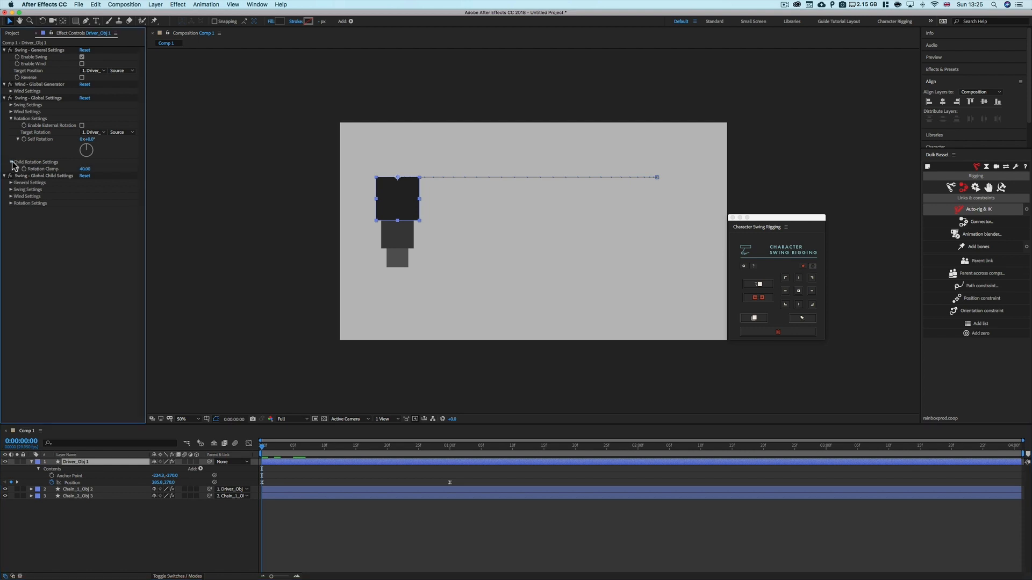
click(83, 125)
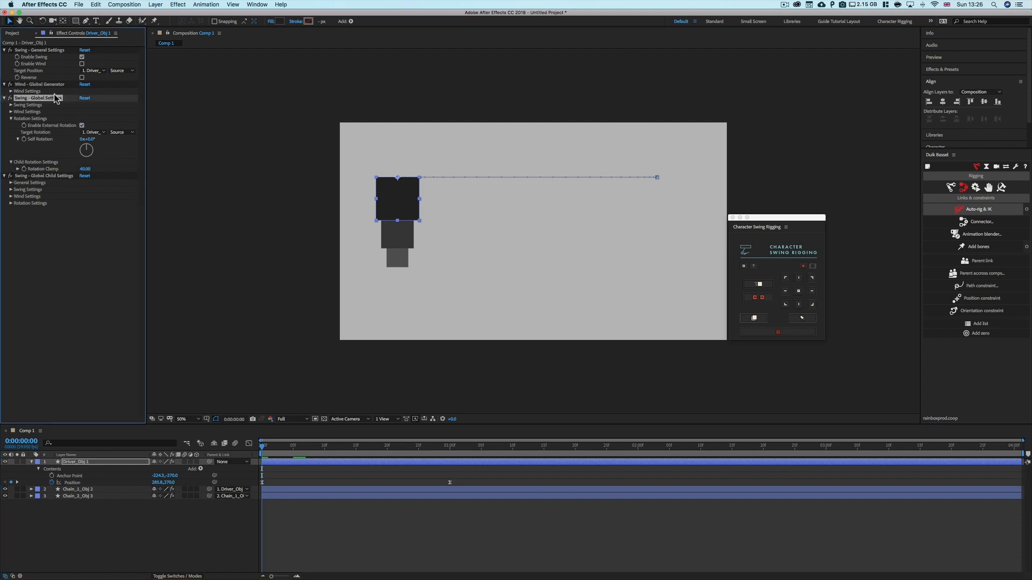
Draw a new square near the top of the composition and centre its anchor point with Character Swing Rigging
click(77, 21)
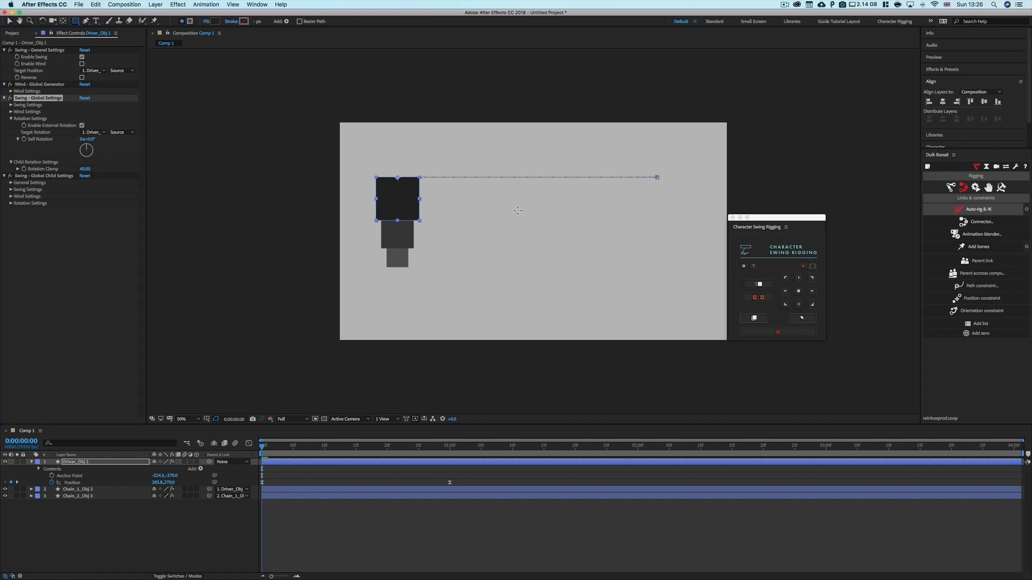
click(244, 507)
drag(463, 132, 506, 175)
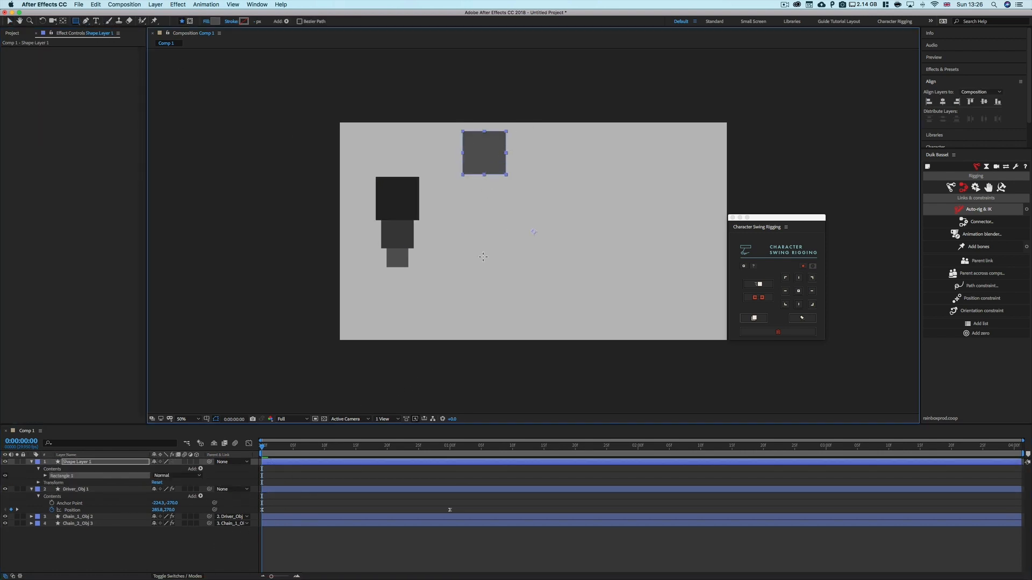
click(147, 542)
click(72, 463)
click(799, 290)
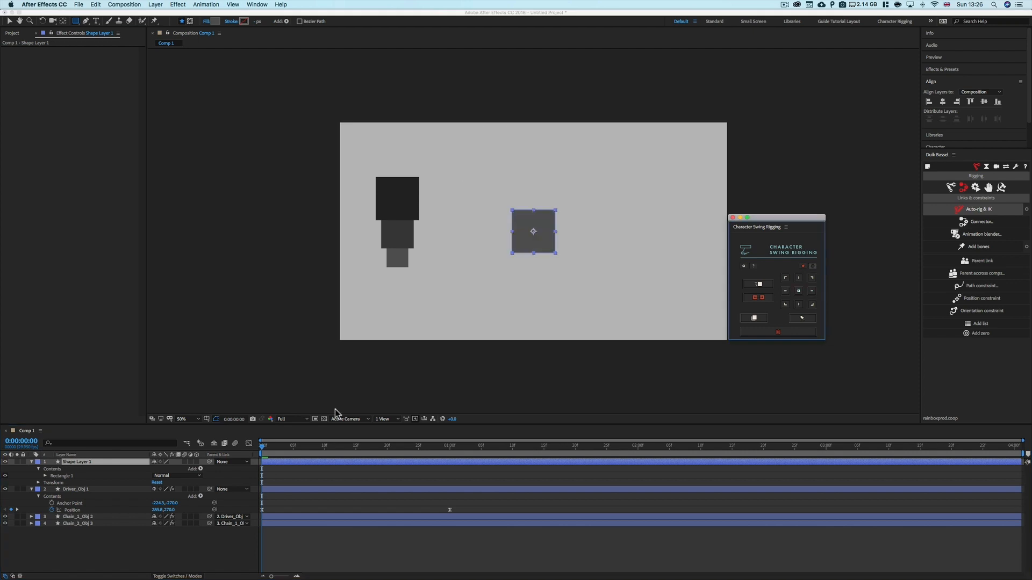
Set the driver's Target Rotation to Shape Layer 1
click(32, 463)
click(75, 469)
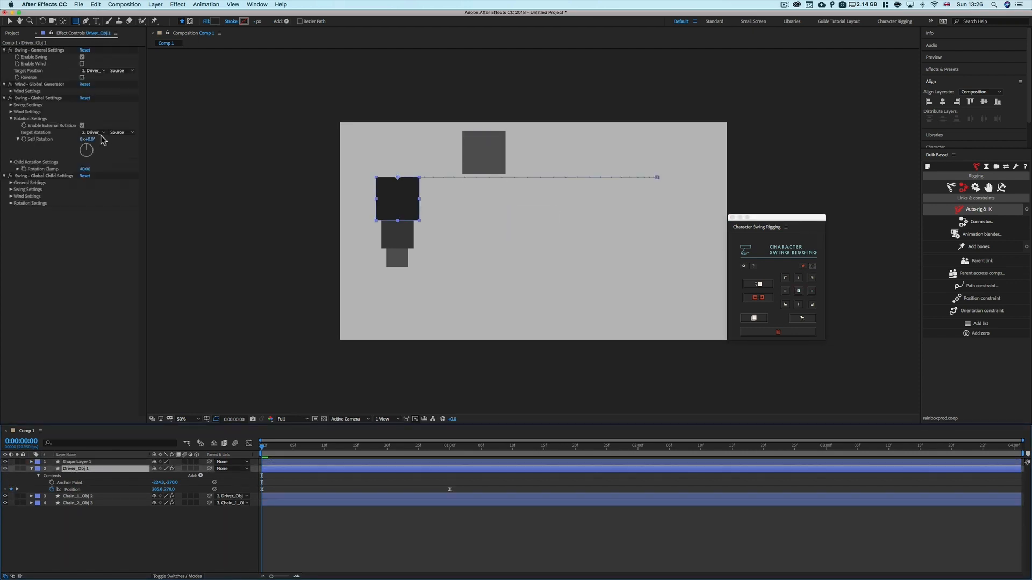
click(92, 133)
click(94, 146)
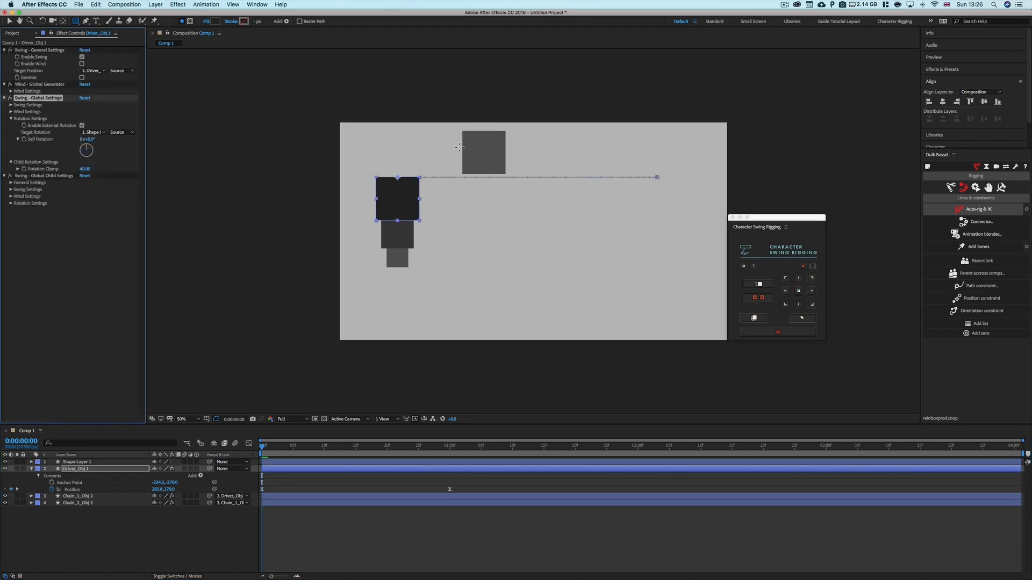
Move the new square slightly right and hide its layer
key(v)
click(483, 153)
mouse_move(486, 154)
mouse_down()
mouse_move(511, 143)
mouse_move(505, 154)
mouse_up()
click(5, 462)
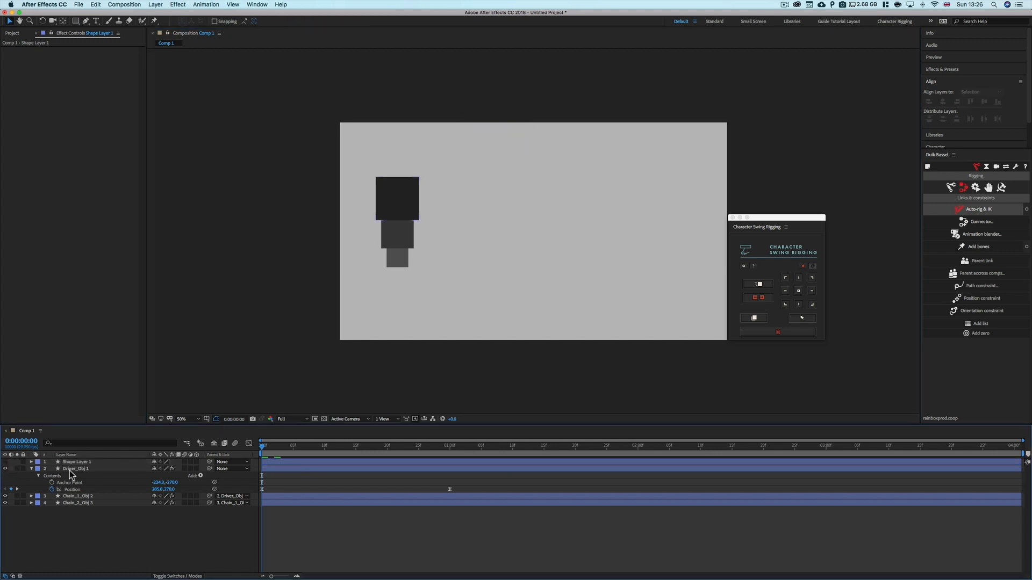
Move the driver square to the right and slightly down in the composition
click(70, 469)
drag(89, 141, 139, 154)
key(super+z)
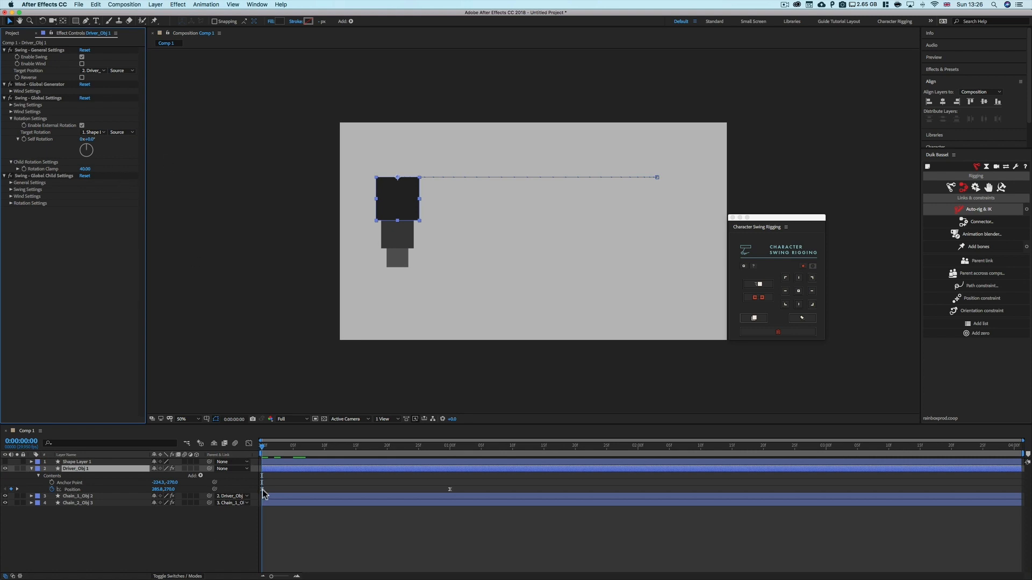
drag(426, 198, 469, 197)
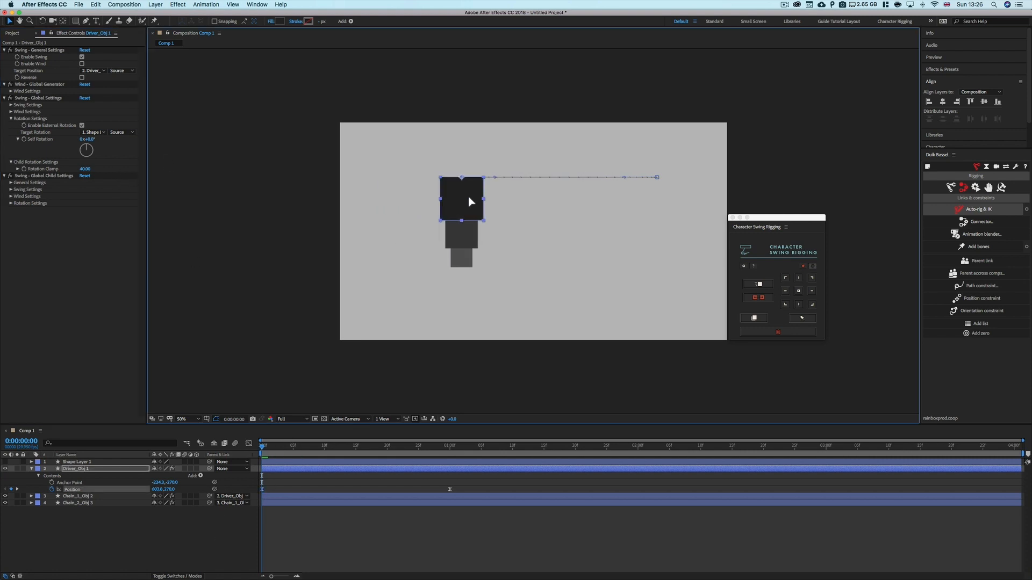
click(86, 476)
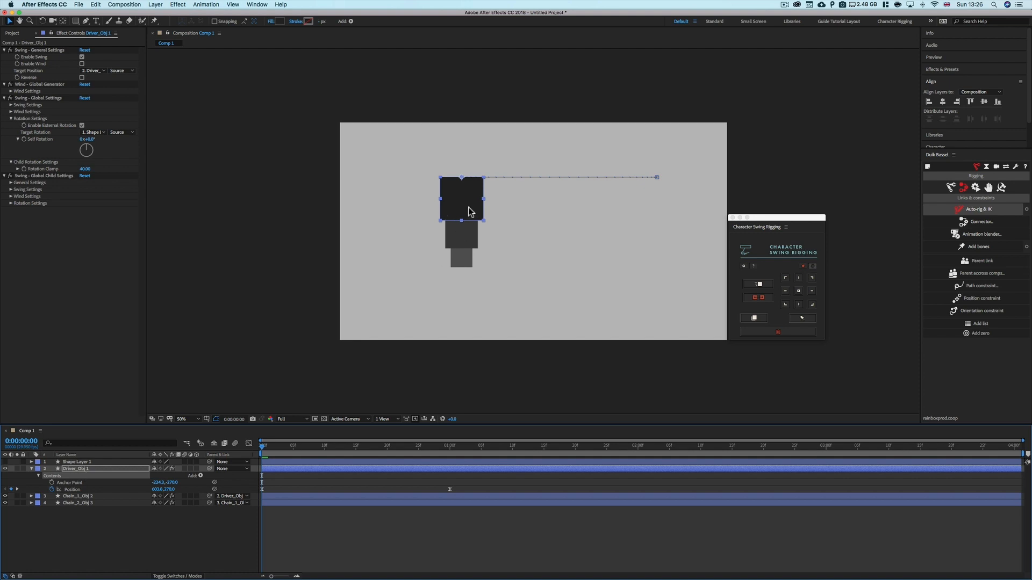
drag(468, 211, 472, 233)
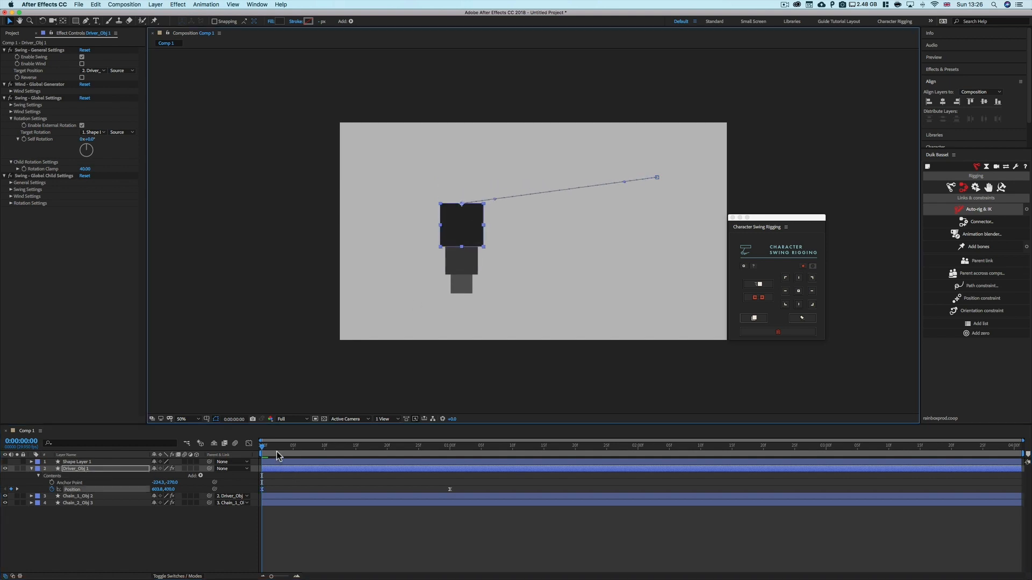
Scrub the driver's Self Rotation while varying the Child Rotation Clamp between 0 and 90
click(67, 260)
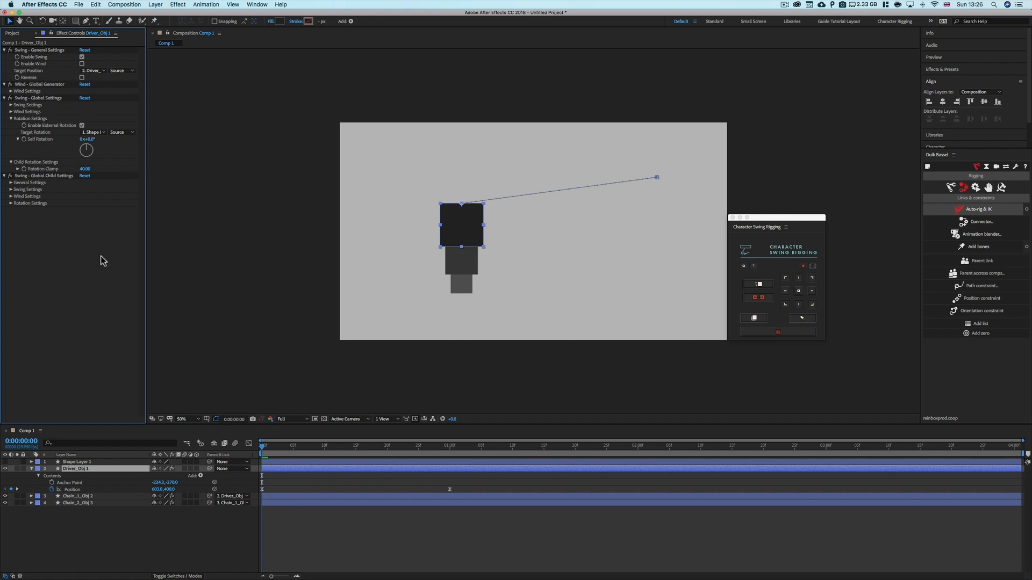
drag(91, 140, 112, 141)
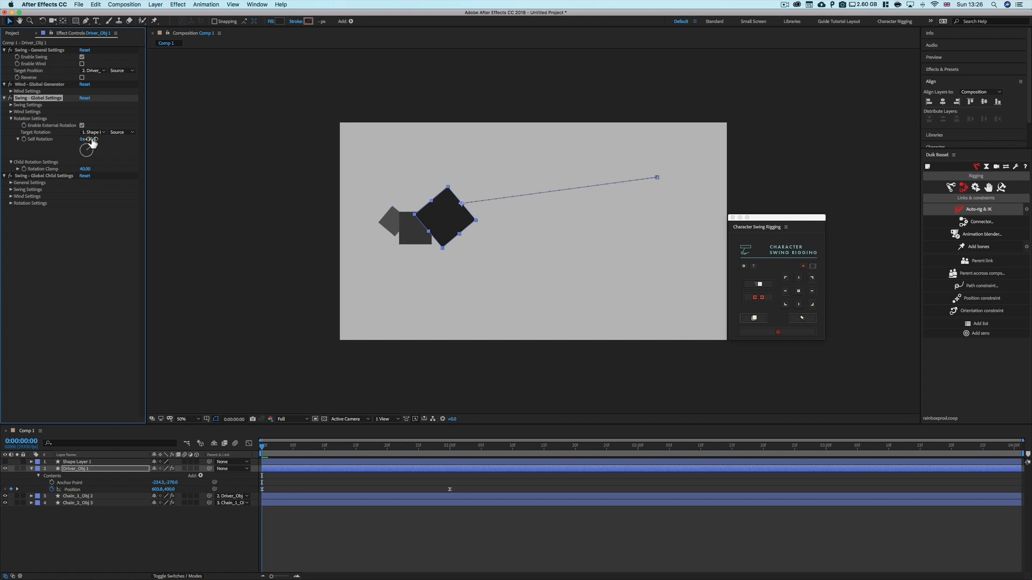
drag(92, 141, 144, 143)
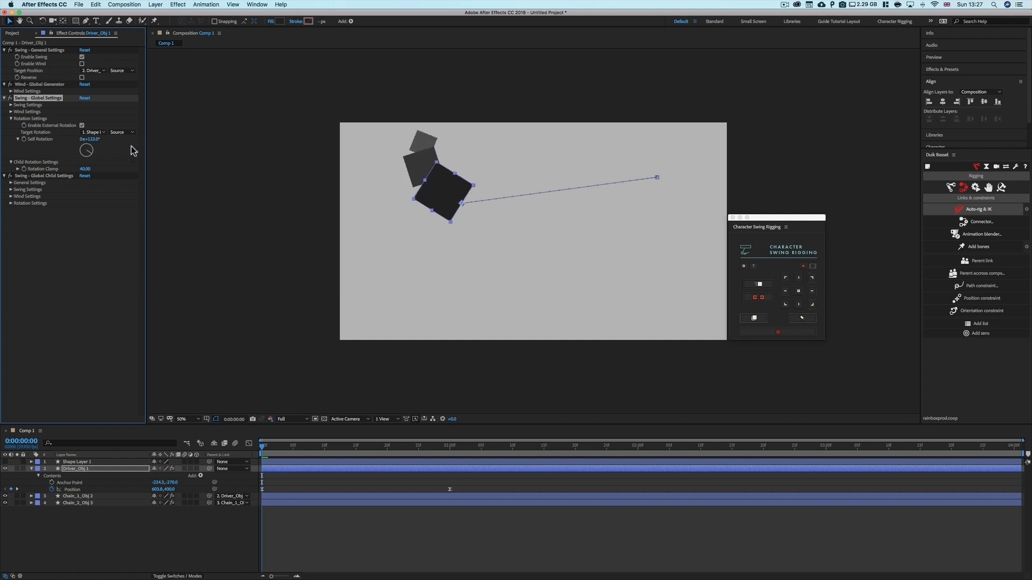
click(17, 169)
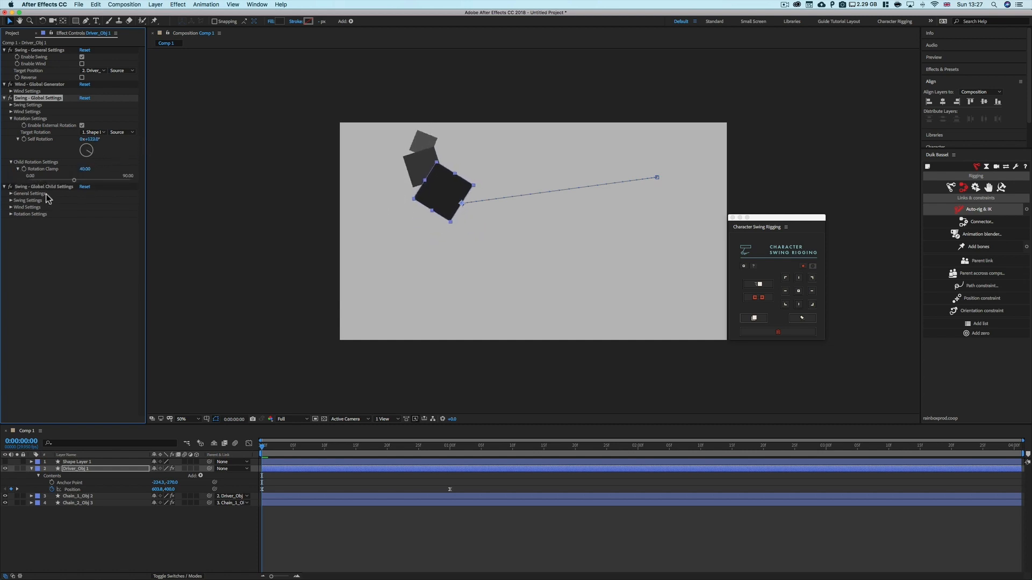
drag(73, 180, 18, 186)
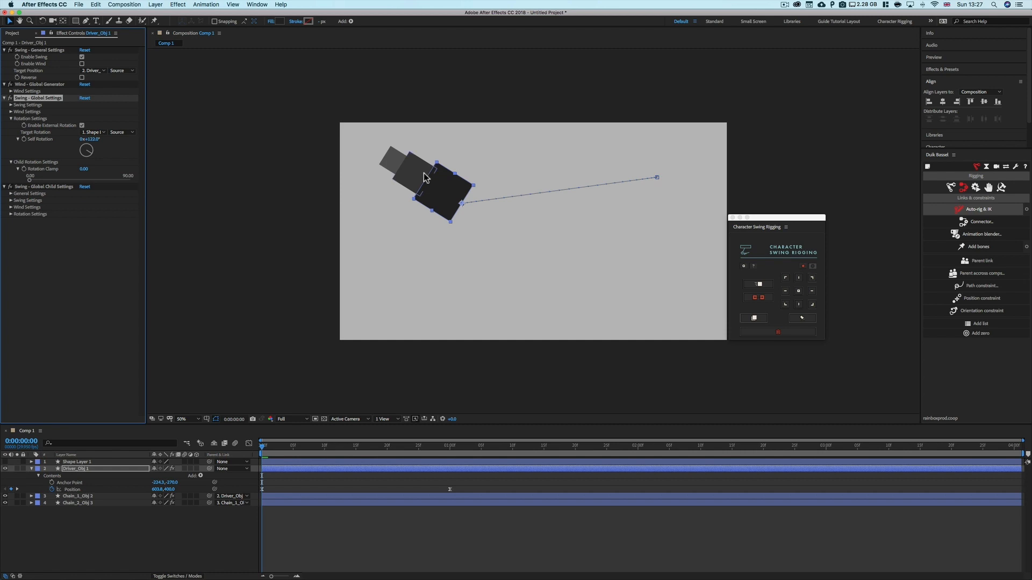
mouse_move(93, 143)
mouse_down()
mouse_move(18, 144)
mouse_move(227, 146)
mouse_move(36, 148)
mouse_move(104, 149)
mouse_up()
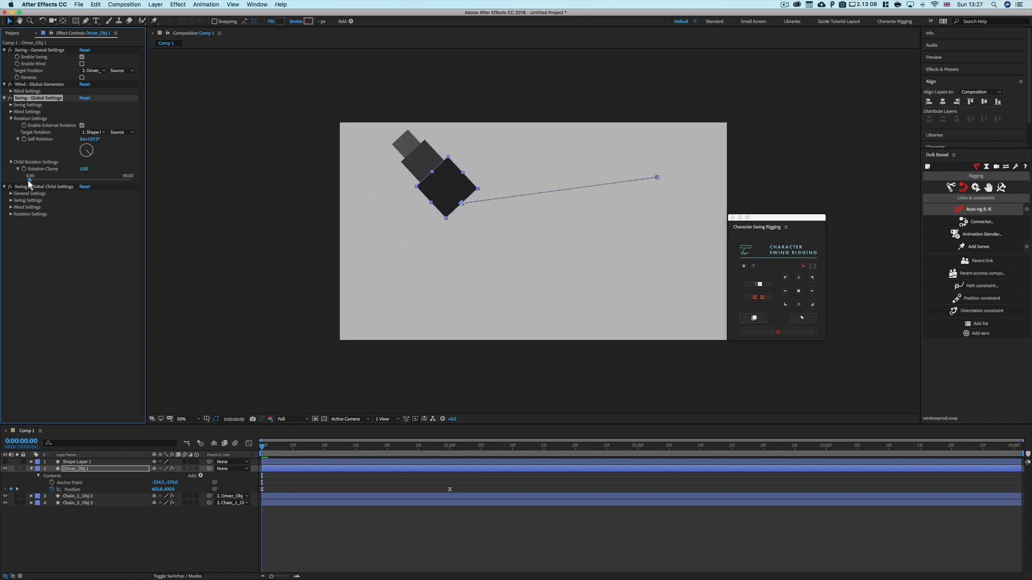
drag(29, 180, 83, 181)
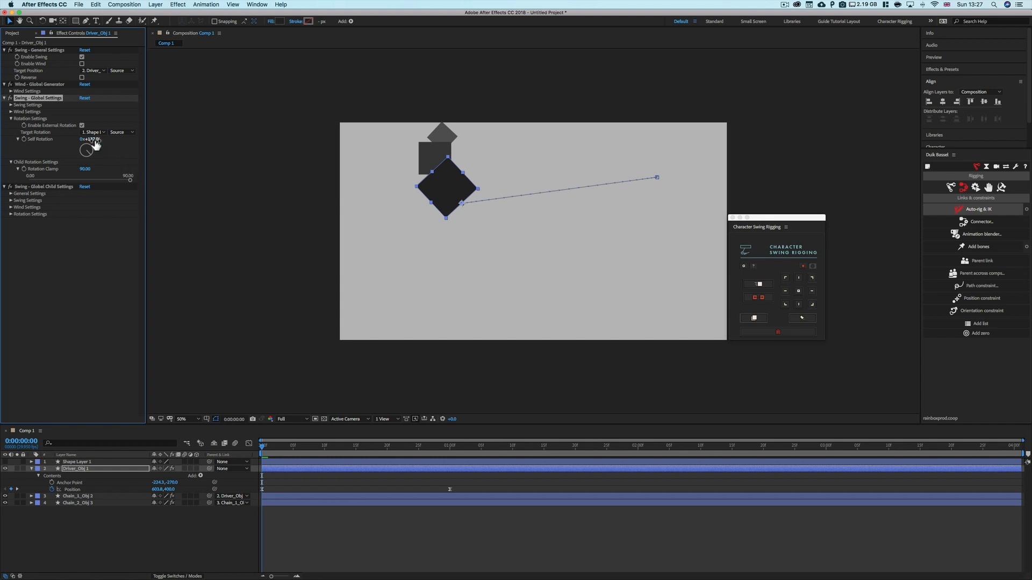
drag(96, 141, 295, 144)
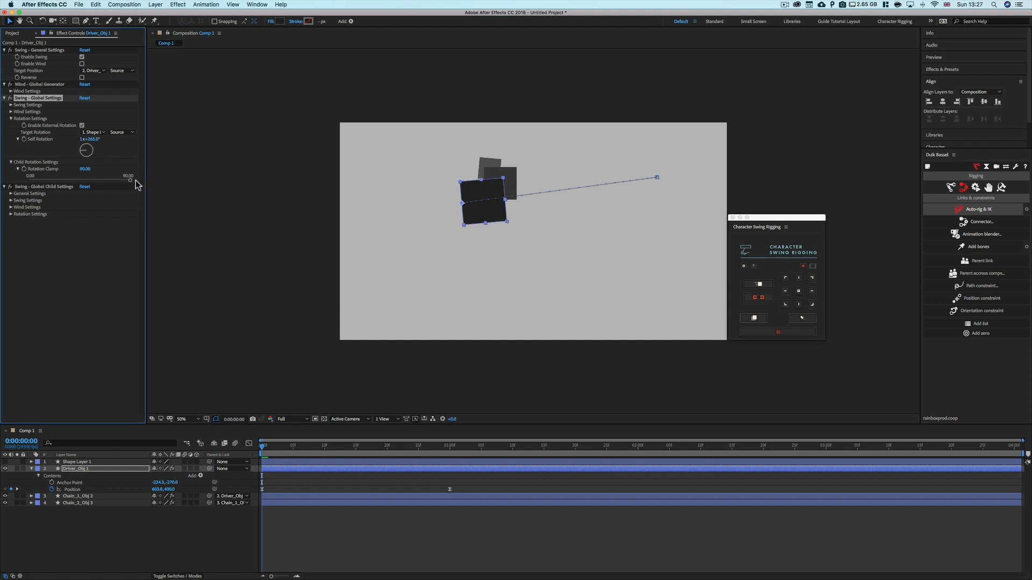
drag(122, 182, 69, 183)
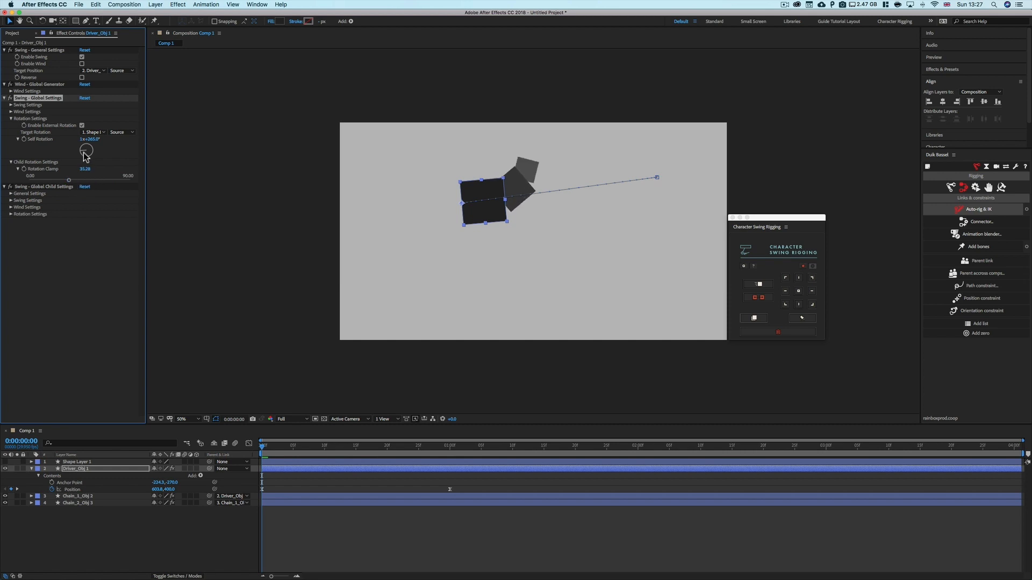
drag(95, 139, 2, 148)
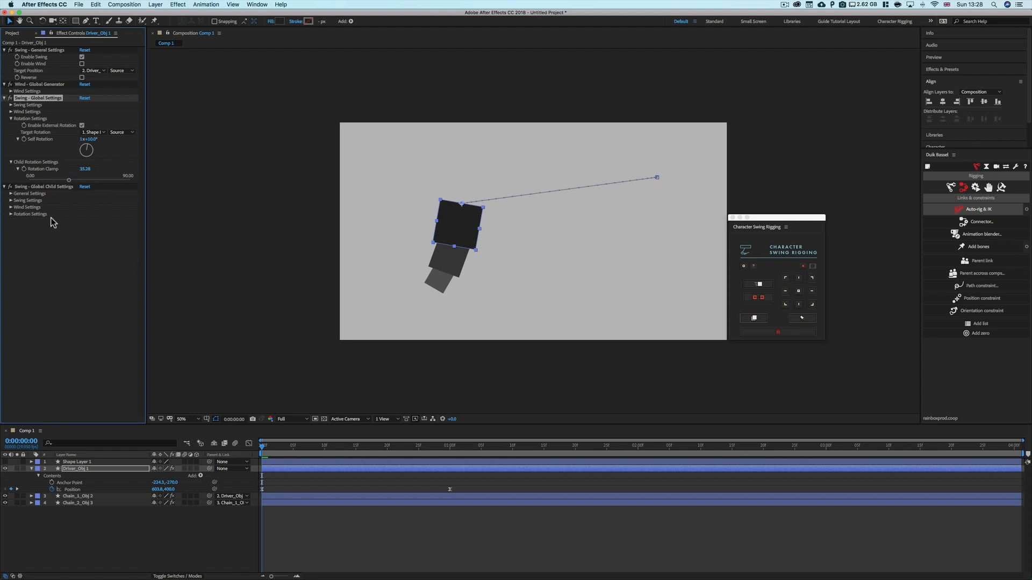
Set the driver's Child Rotation Clamp to 40
drag(512, 191, 395, 295)
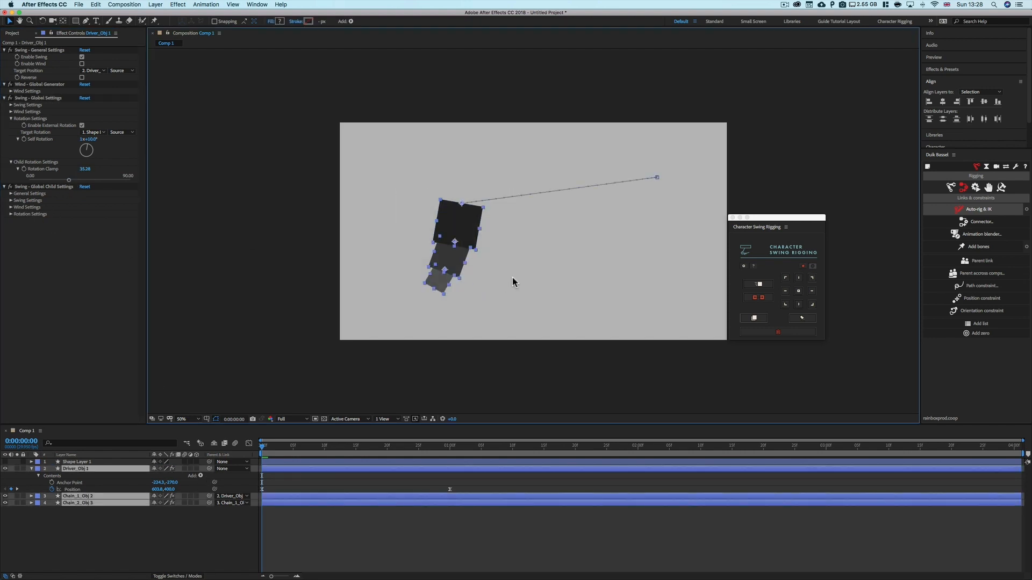
click(513, 280)
click(473, 216)
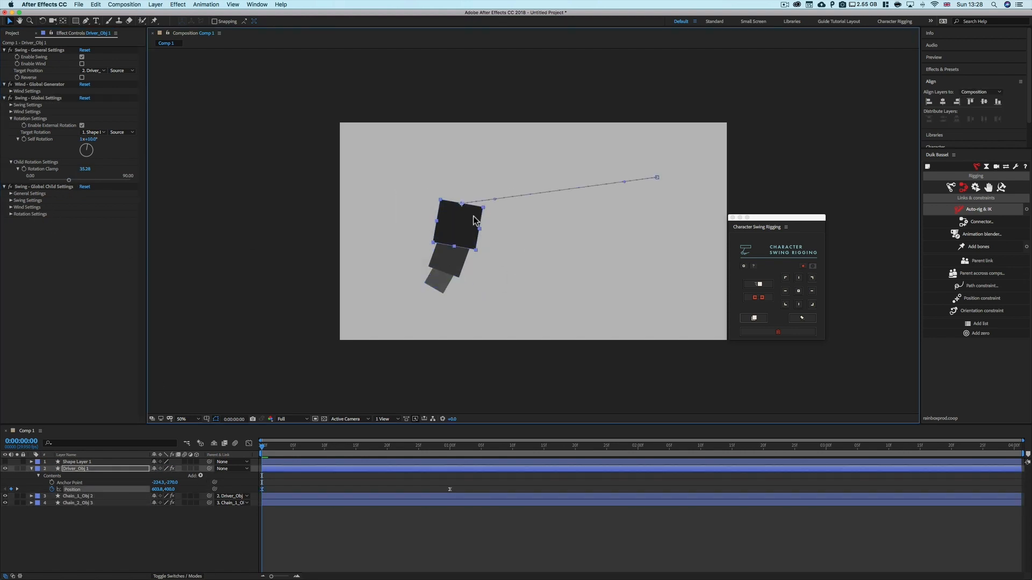
click(84, 169)
key(Return)
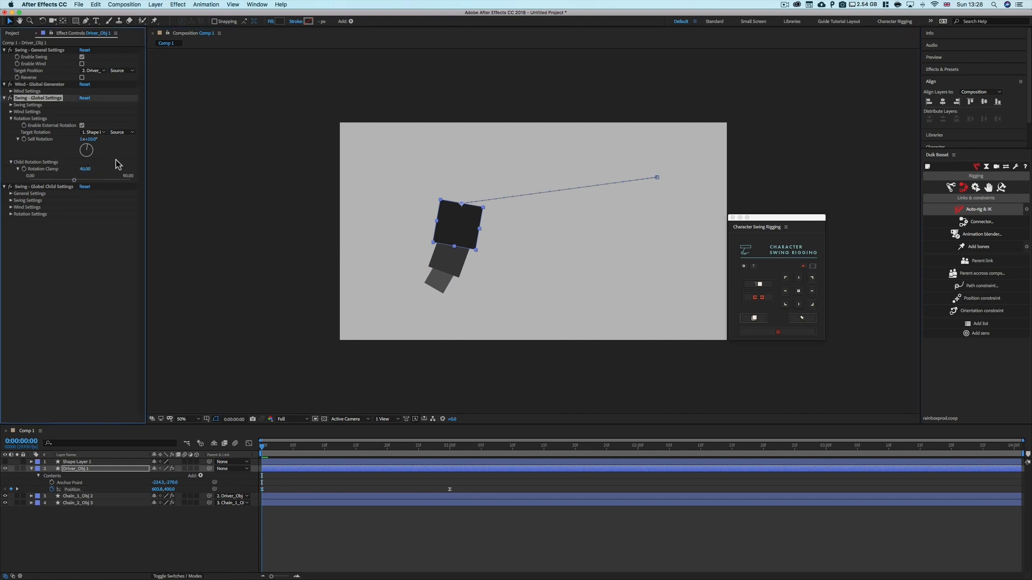
Set the driver's Self Rotation to 0° and collapse Rotation Settings
click(82, 139)
click(92, 140)
text(0)
key(Return)
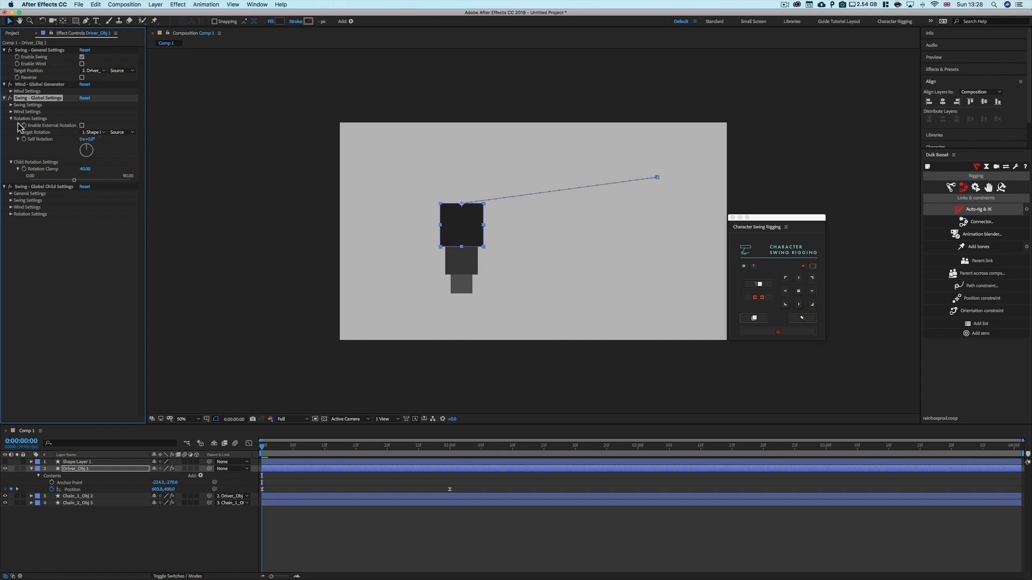
click(11, 119)
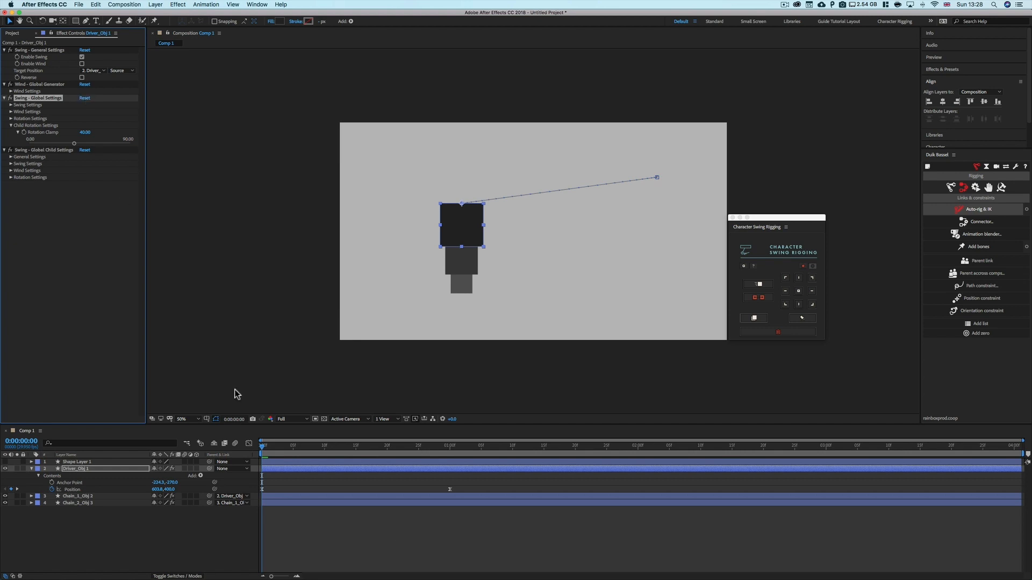
Play and scrub the timeline to preview the swing animation
click(366, 541)
key(space)
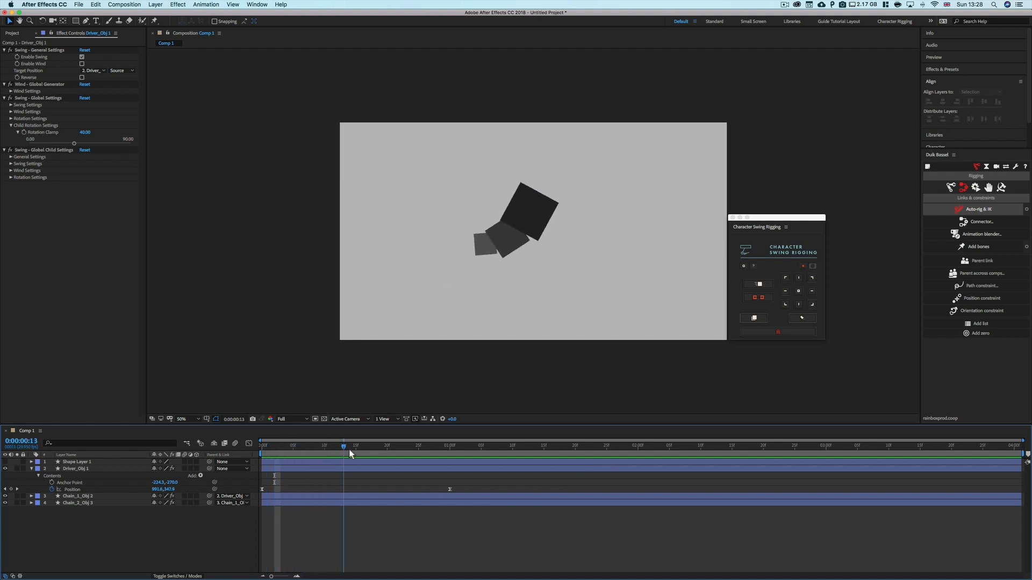
drag(304, 453, 336, 456)
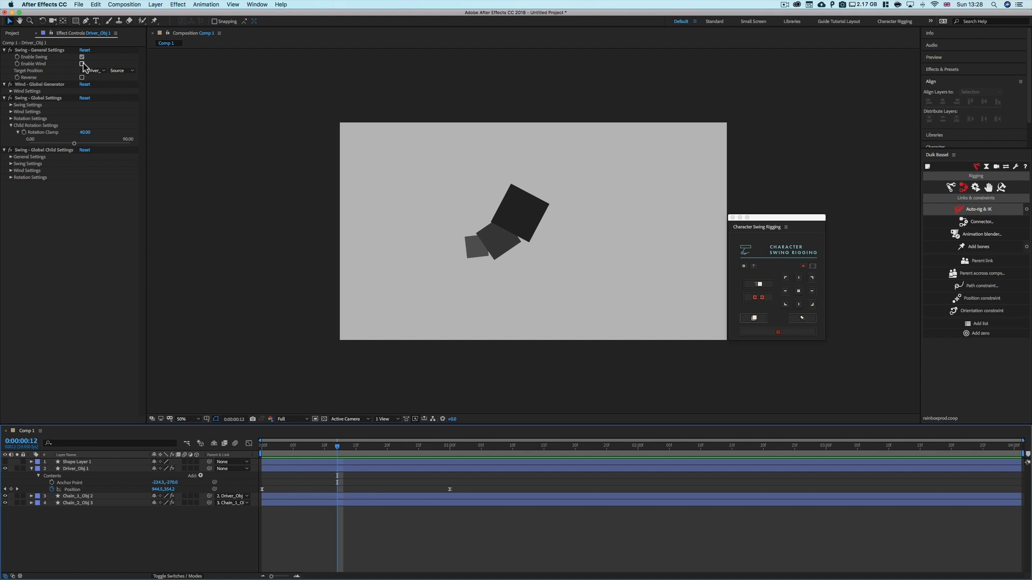
Adjust the swing Amp and Child Rotation Clamp, then reset the Swing Global Settings
click(11, 105)
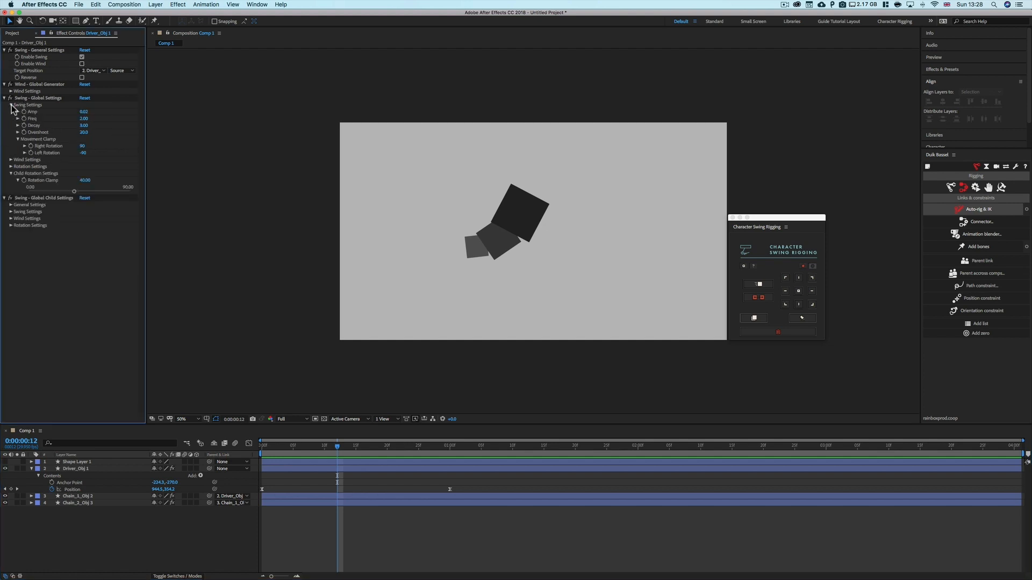
click(85, 112)
key(Return)
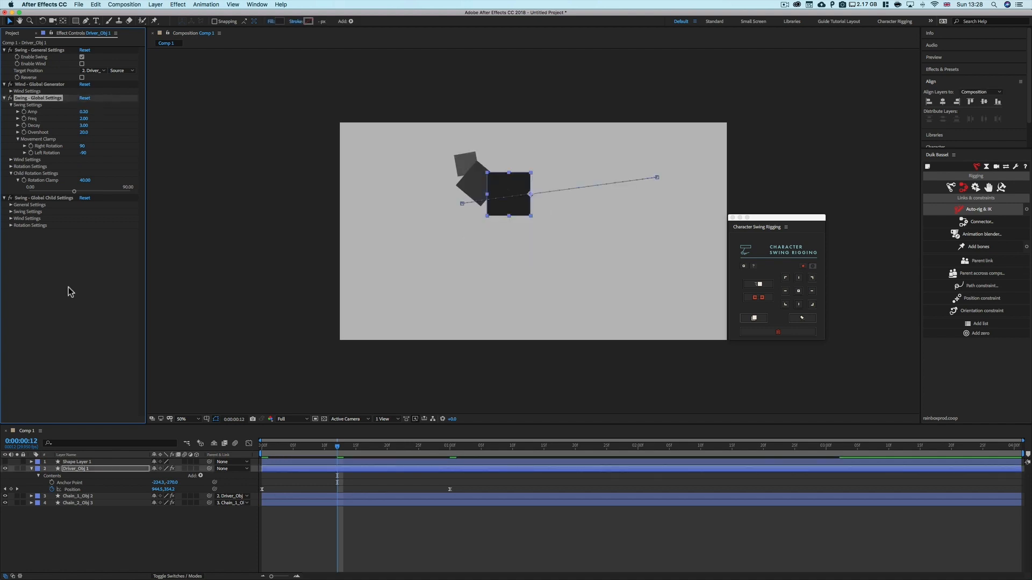
mouse_move(74, 191)
mouse_down()
mouse_move(127, 192)
mouse_move(34, 191)
mouse_move(127, 192)
mouse_move(87, 192)
mouse_up()
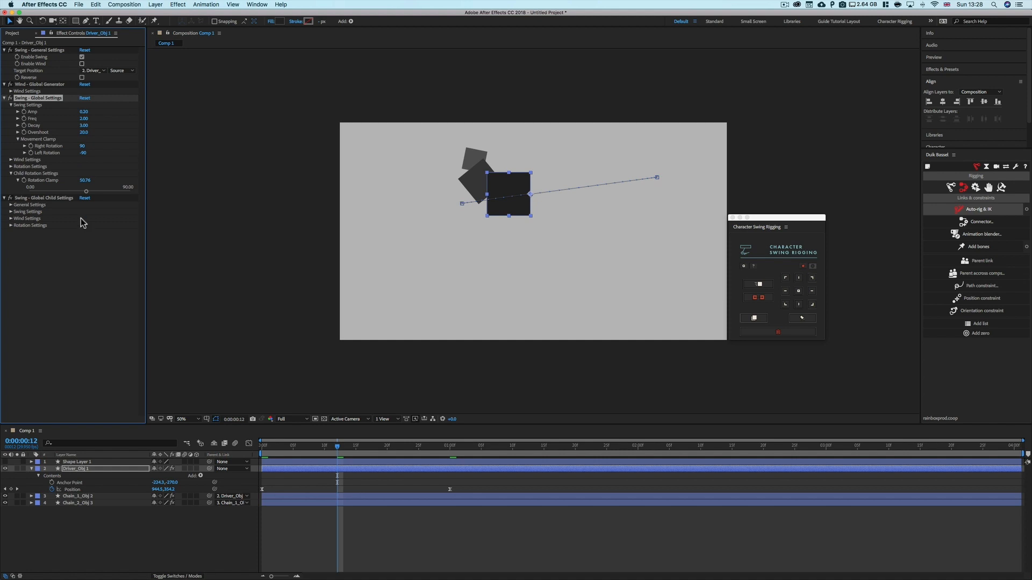
click(85, 99)
Collapse the swing sections and scrub the timeline to review the swing near frame 11
click(11, 105)
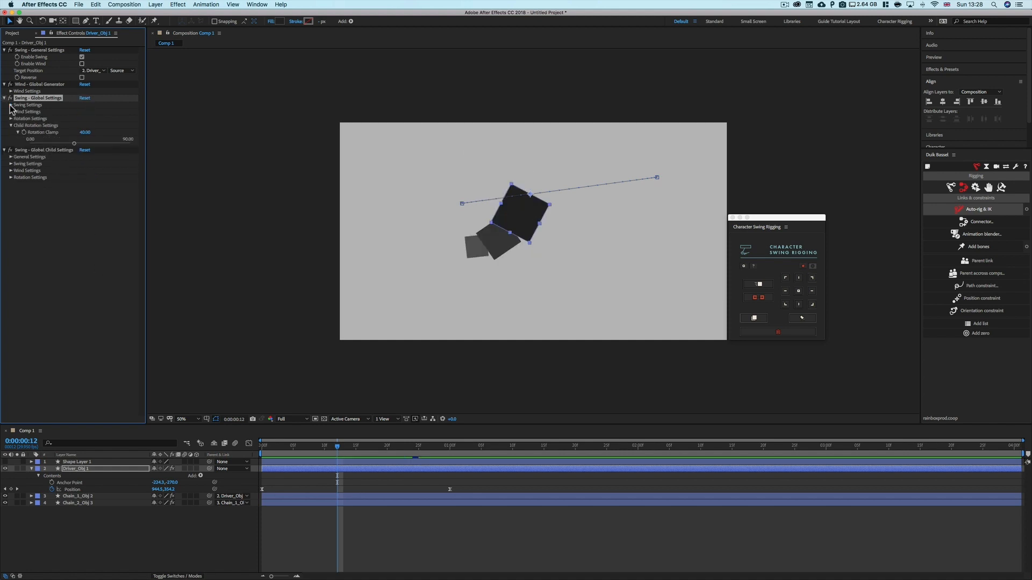
click(11, 126)
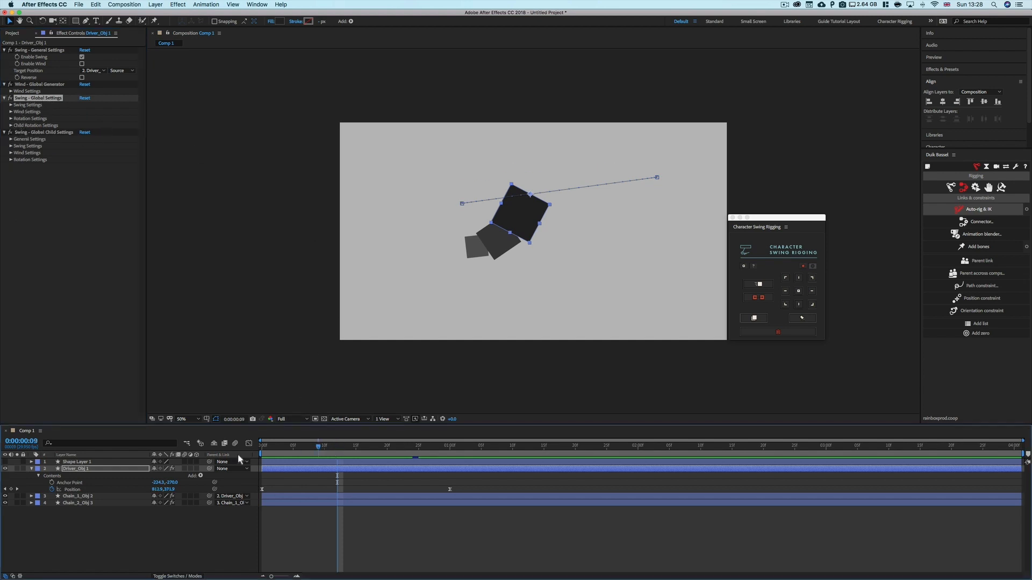
drag(337, 457, 262, 458)
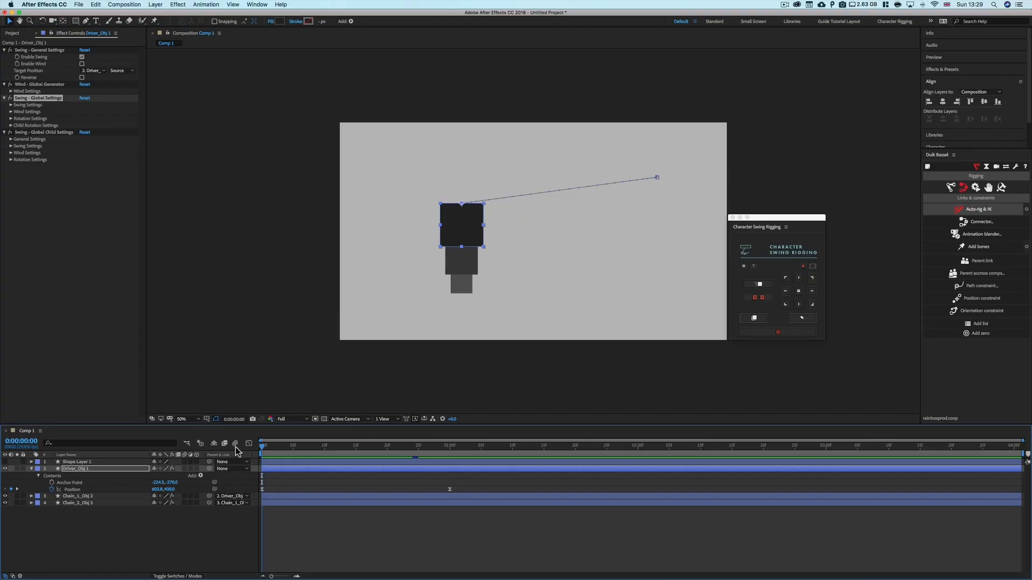
drag(262, 444, 333, 449)
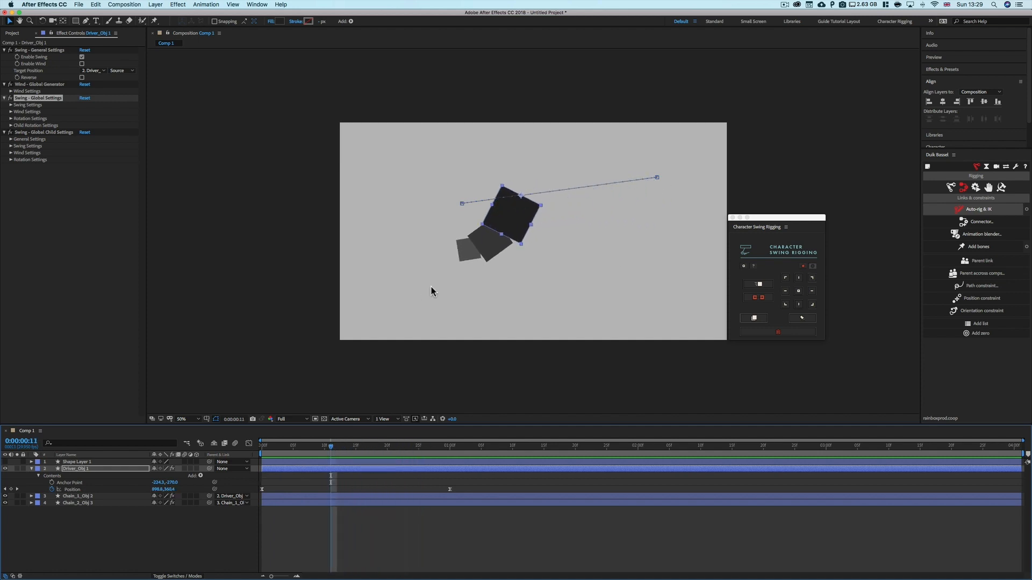
Inspect the chain layers' Swing Child Settings and return to the driver
click(491, 242)
shift+click(468, 253)
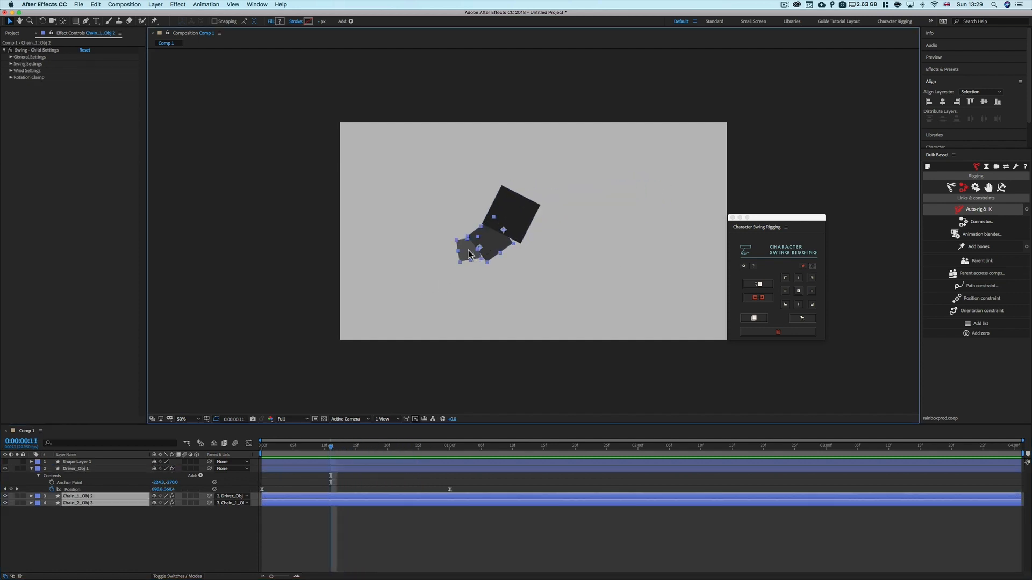
click(519, 210)
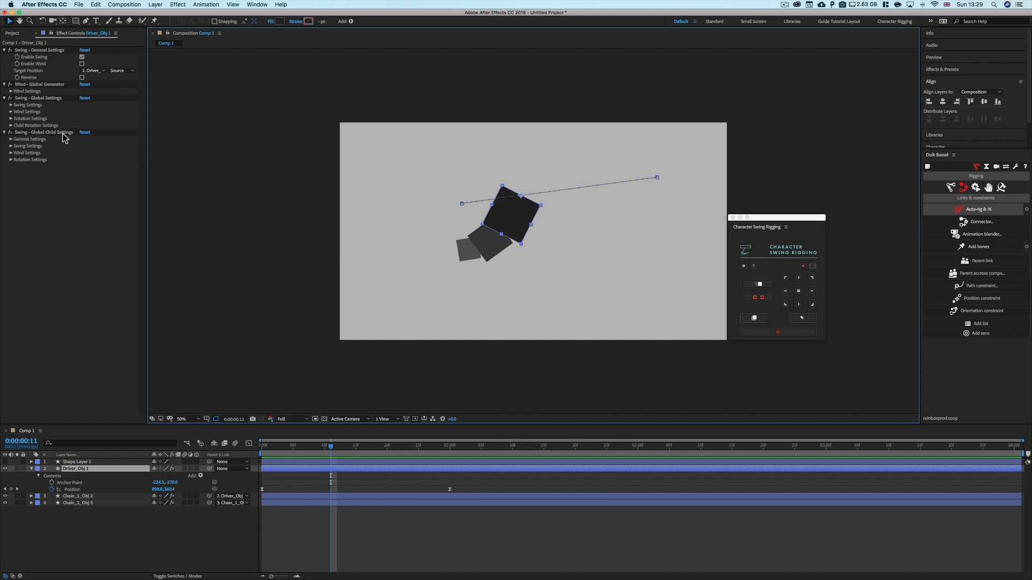
Enable Child Settings in the driver's Swing Global Child Settings and scrub ahead to preview
click(11, 140)
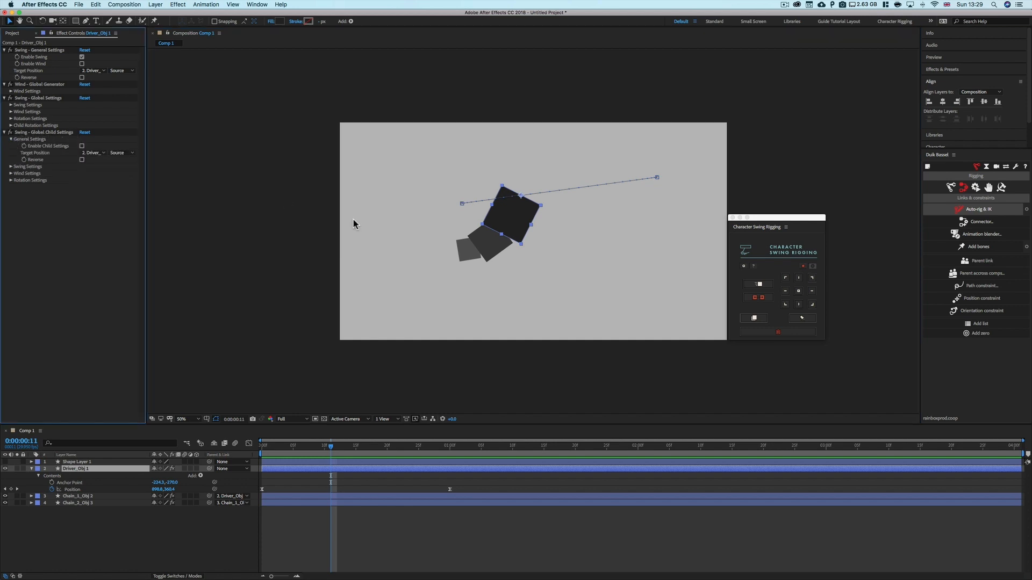
click(498, 248)
shift+click(473, 256)
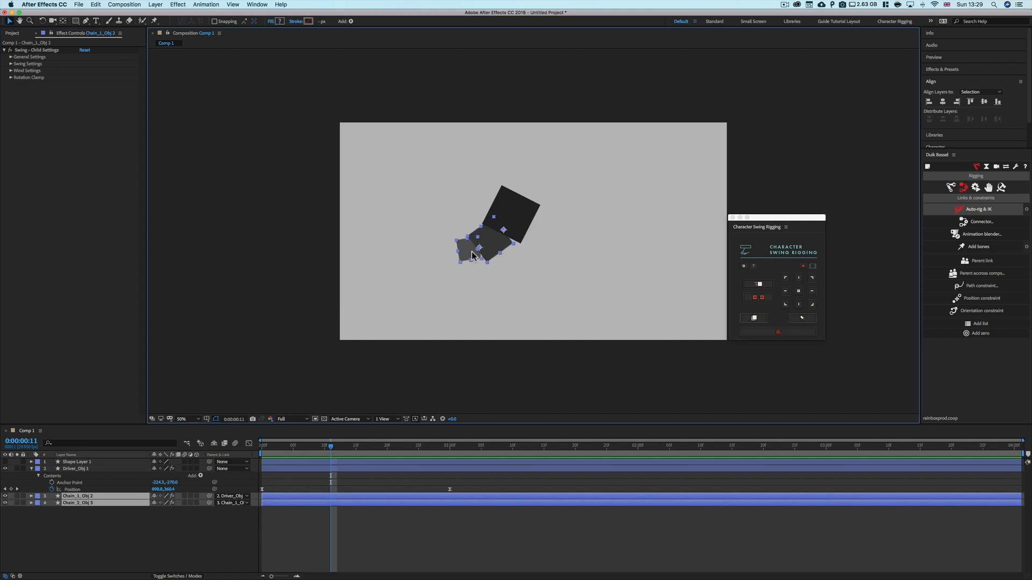
click(505, 215)
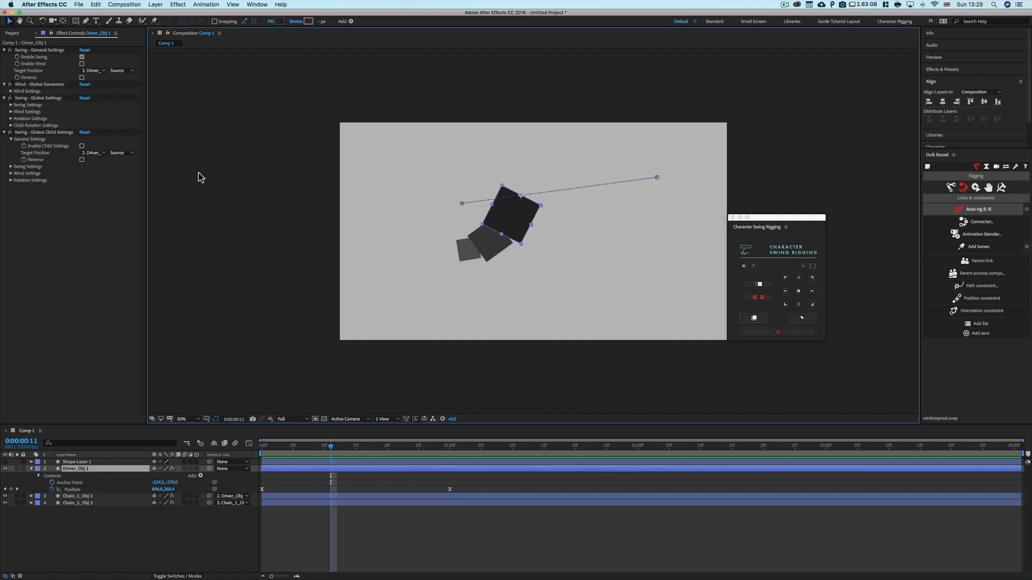
click(82, 145)
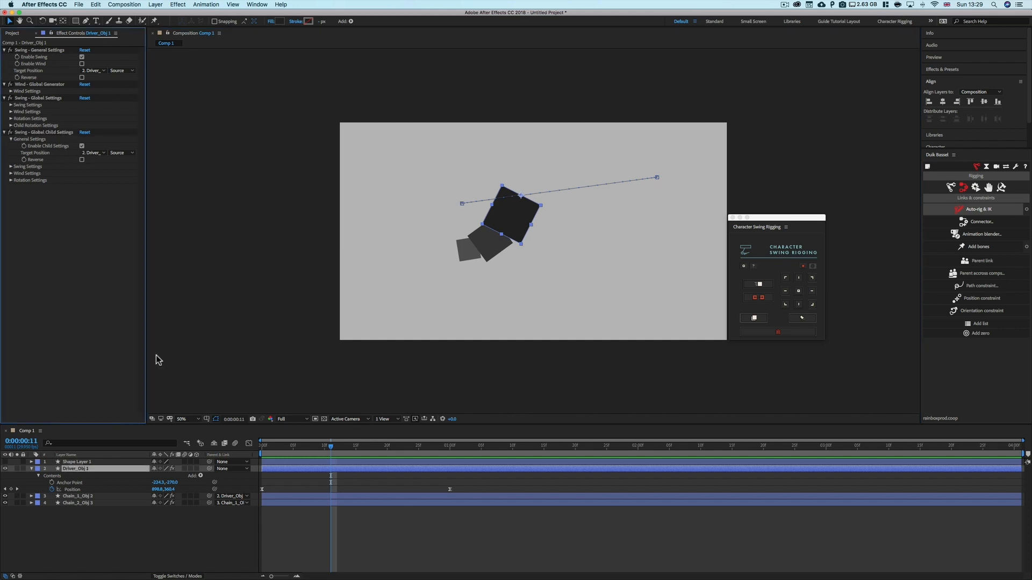
drag(330, 447, 369, 448)
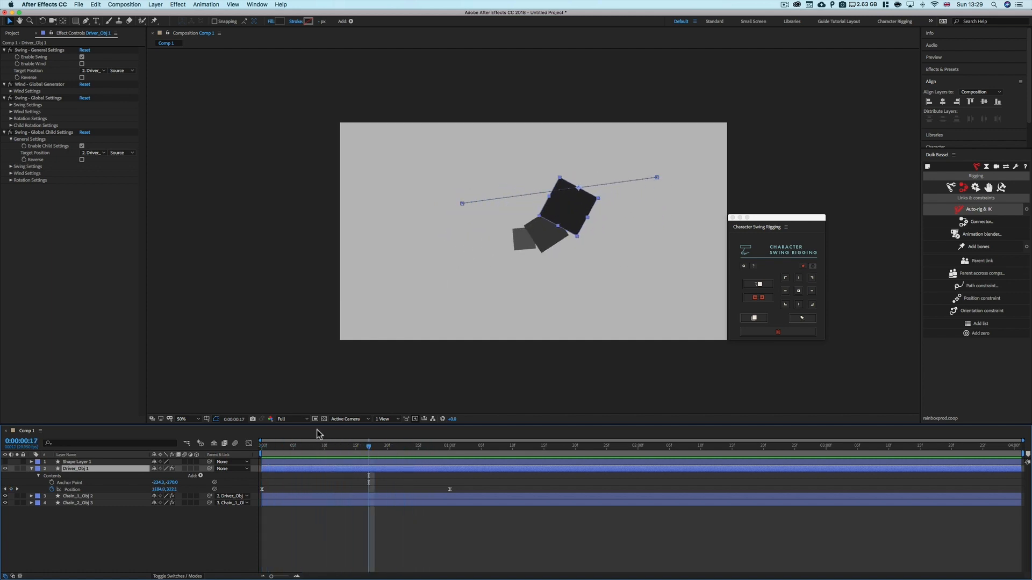
Expand the Swing, Wind and Rotation Settings under the driver's Swing Global Child Settings and scrub the timeline
click(82, 146)
click(81, 146)
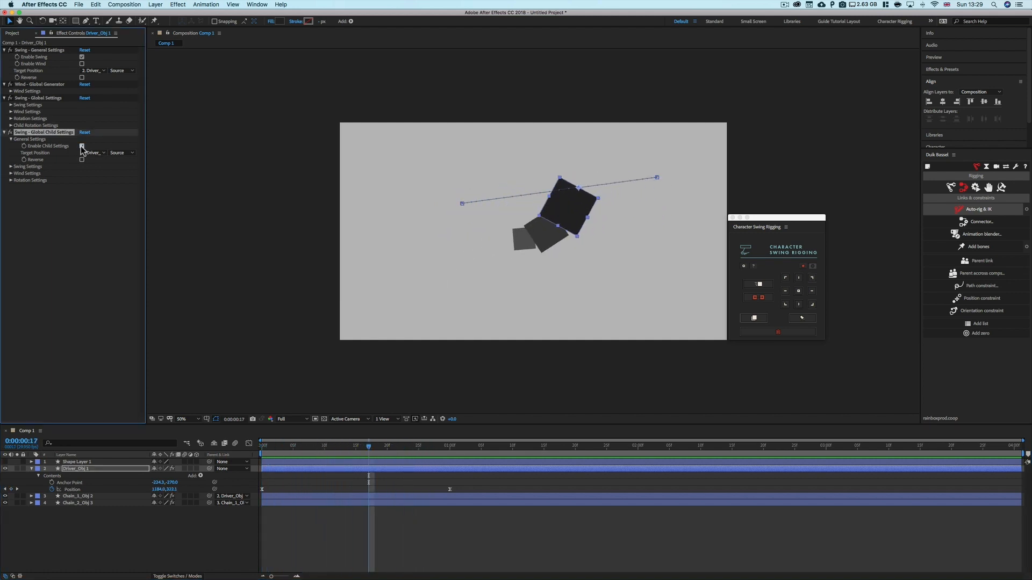
click(93, 269)
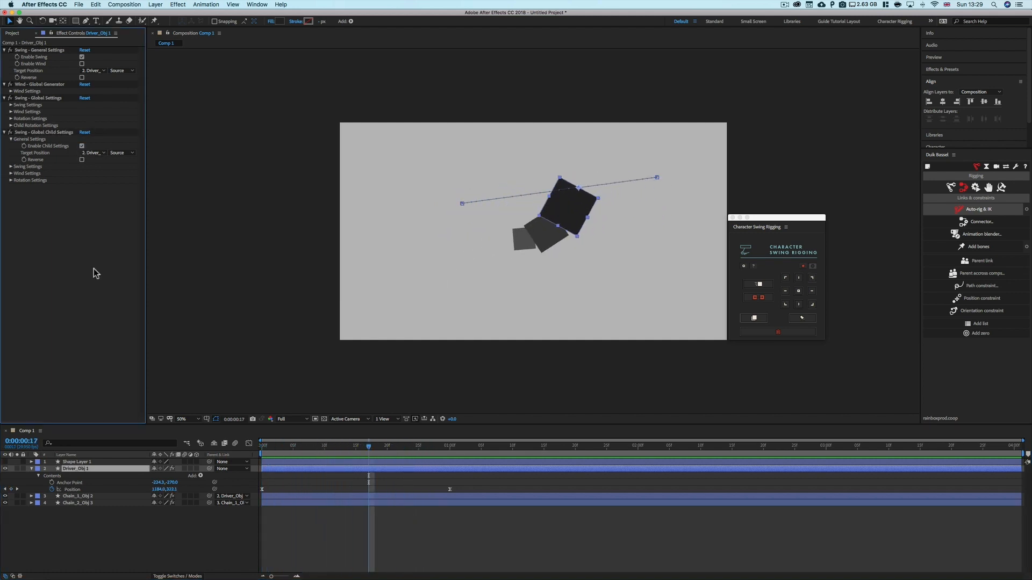
click(11, 168)
click(10, 208)
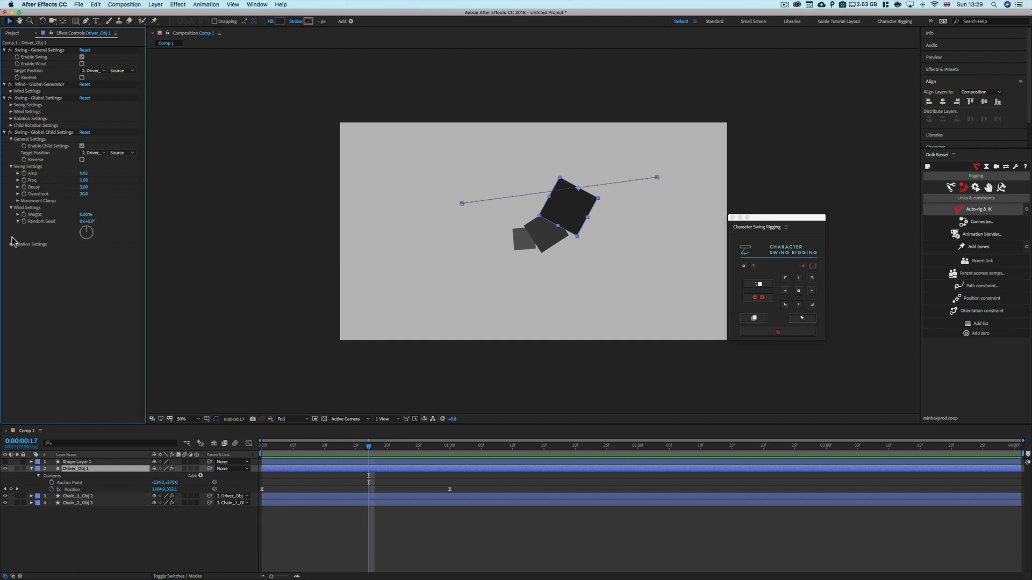
click(98, 152)
click(98, 288)
drag(372, 454, 300, 456)
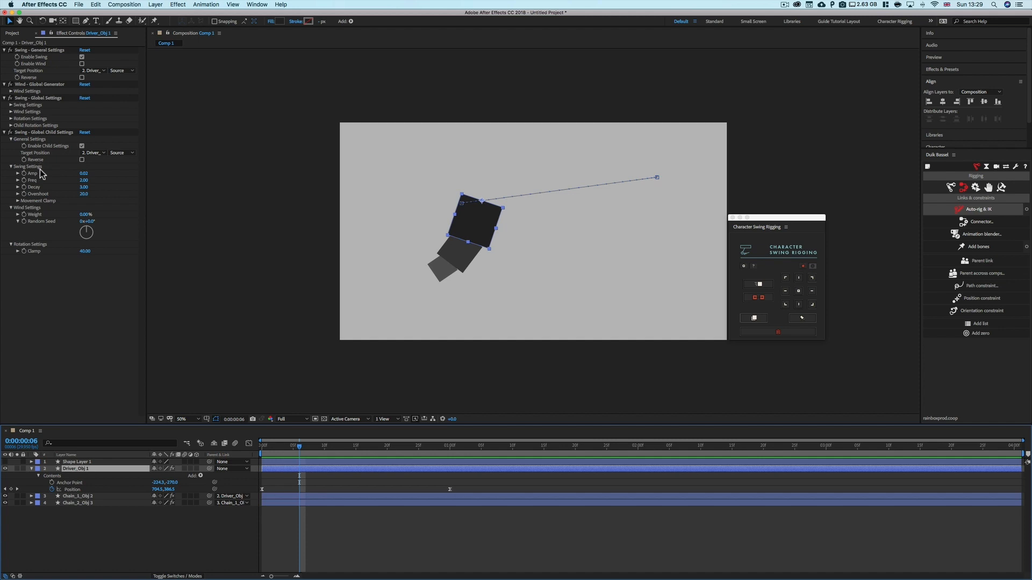
Set the child swing Freq to 5 and Decay to 0
click(83, 180)
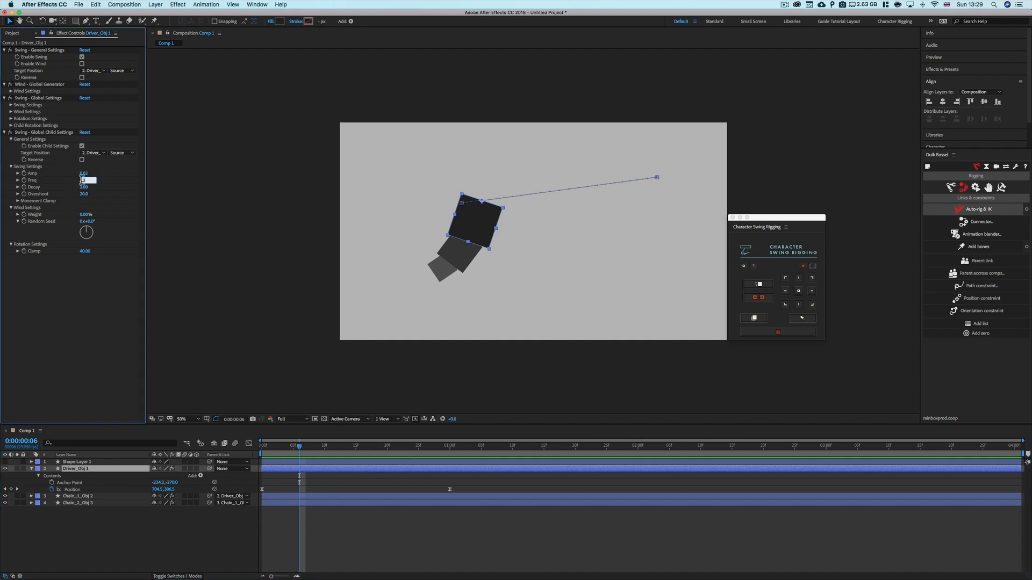
text(5)
key(Return)
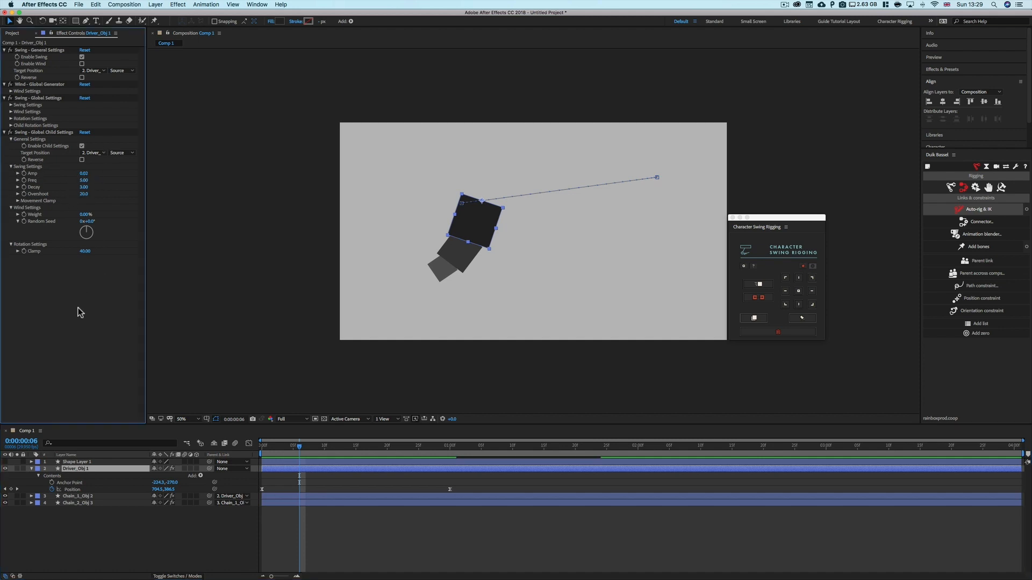
click(84, 188)
text(0)
key(Return)
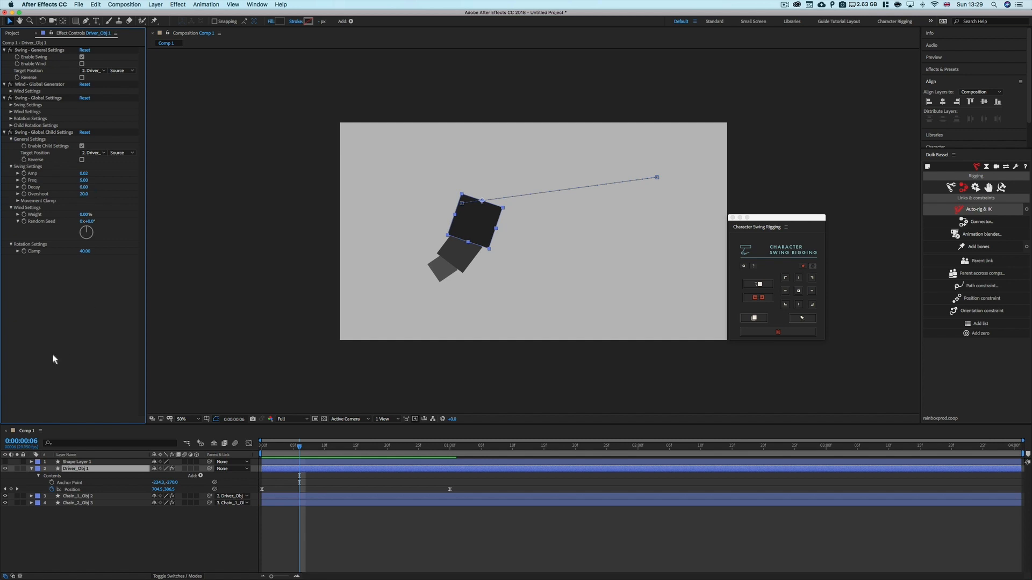
Scrub and play back the timeline to preview the child swing
drag(285, 449, 246, 450)
key(space)
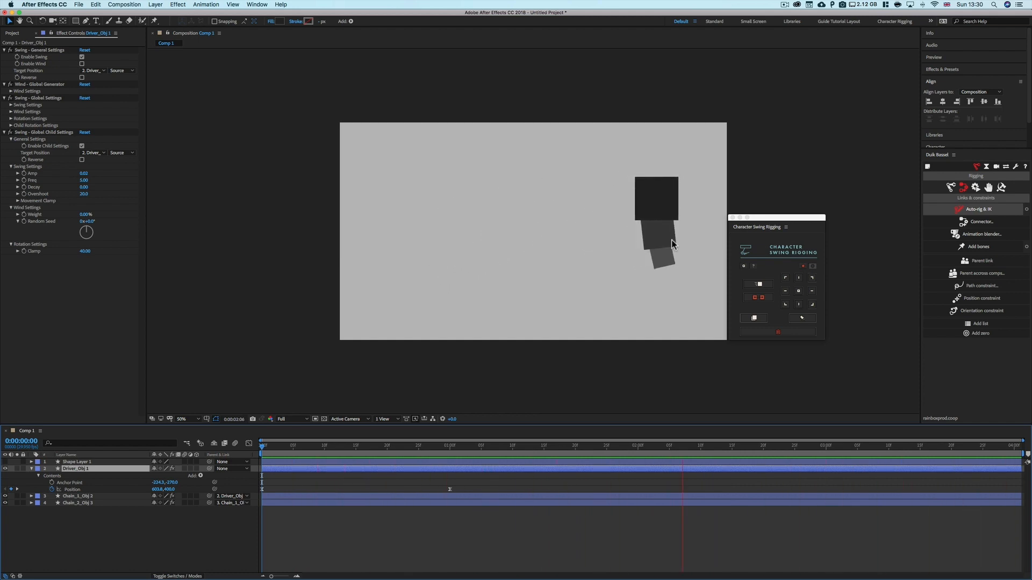
key(space)
drag(443, 453, 282, 462)
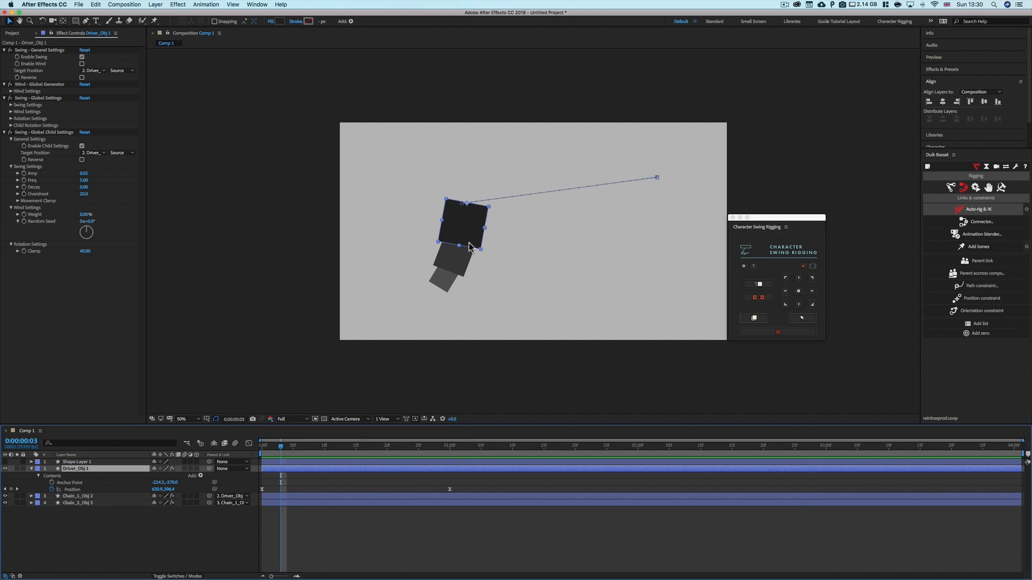
Show Shape Layer 1 and reveal its Position property
click(85, 132)
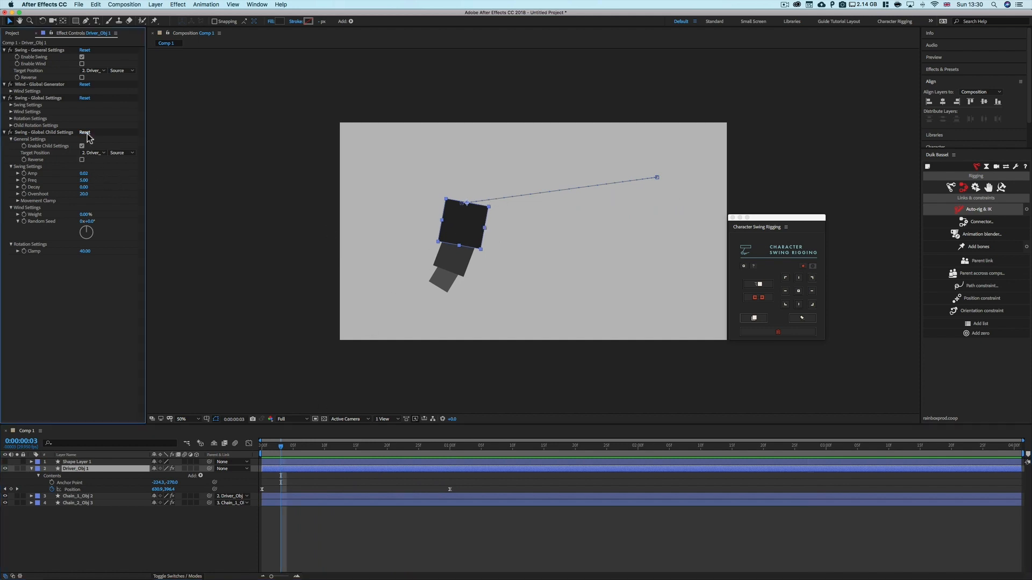
click(81, 462)
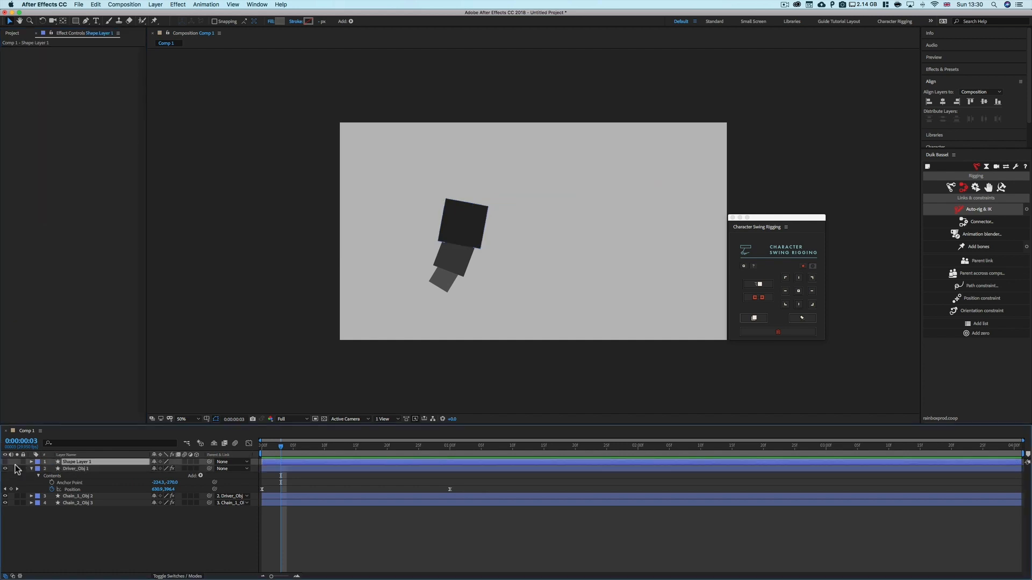
click(5, 462)
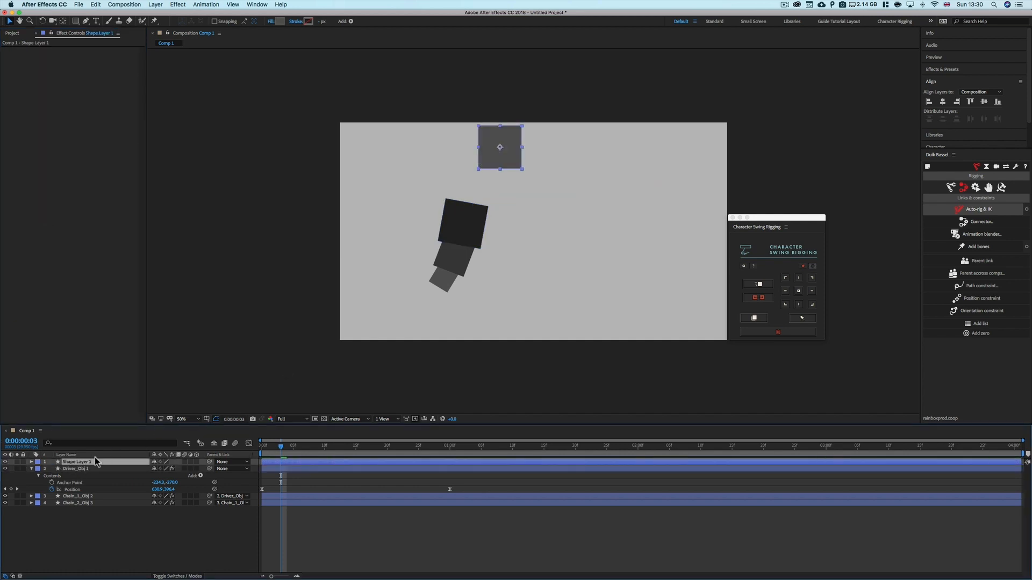
key(p)
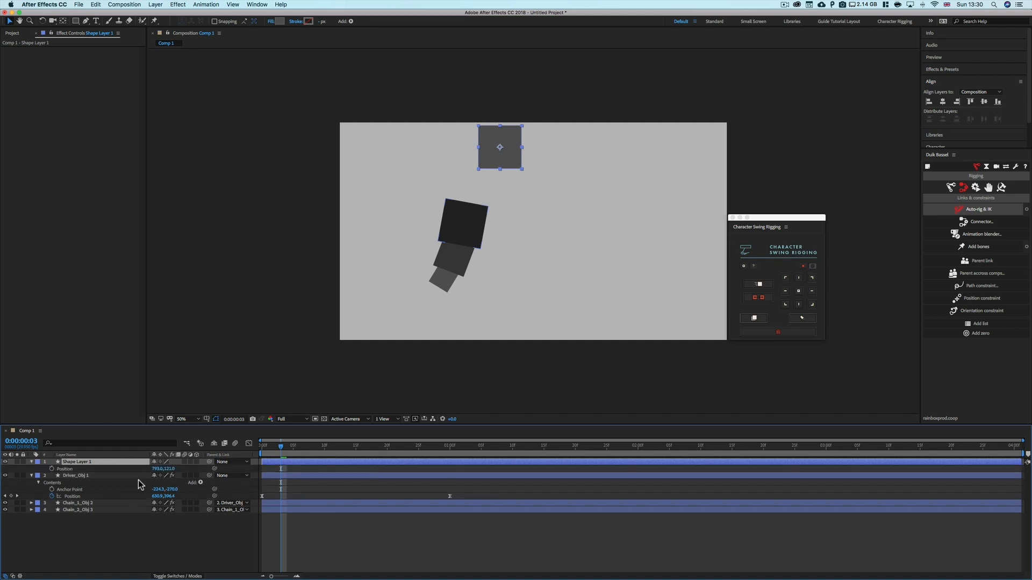
Keyframe Shape Layer 1 moving right at frame 10, shift its first keyframe later, and play back
drag(280, 450, 324, 450)
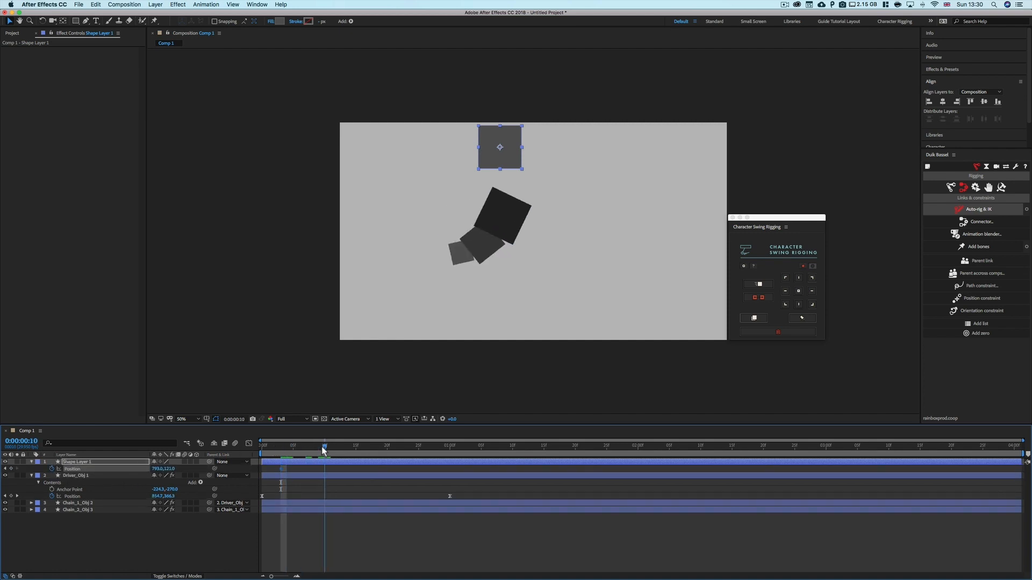
drag(510, 162, 594, 160)
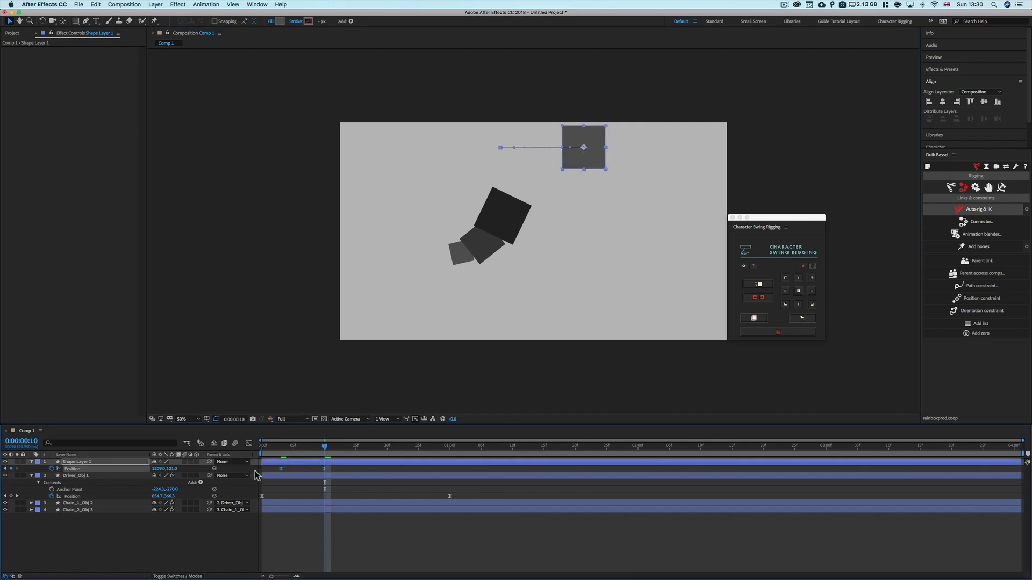
drag(278, 465, 307, 456)
key(space)
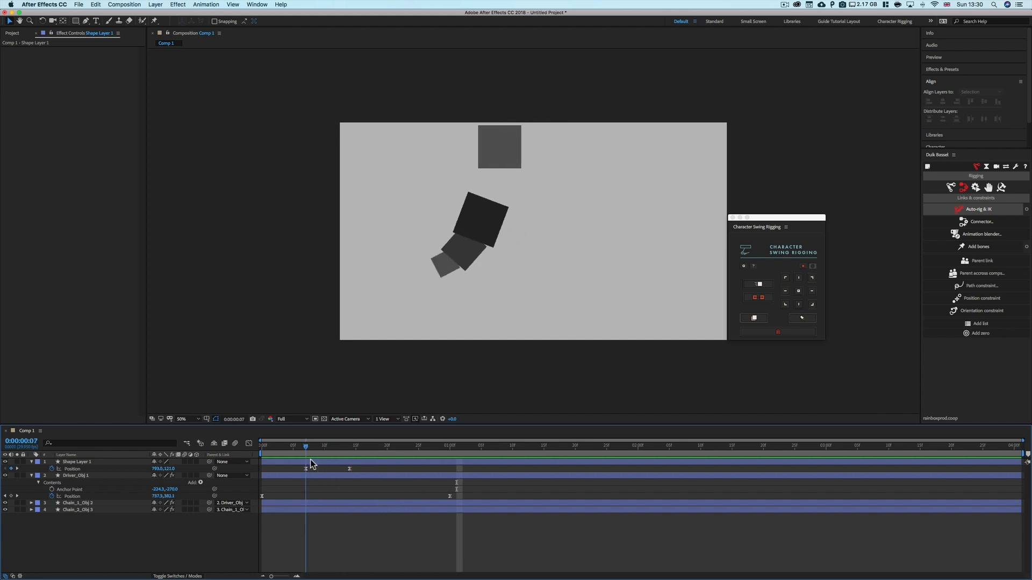
Set the driver's child Target Position to Shape Layer 1
click(302, 476)
click(101, 153)
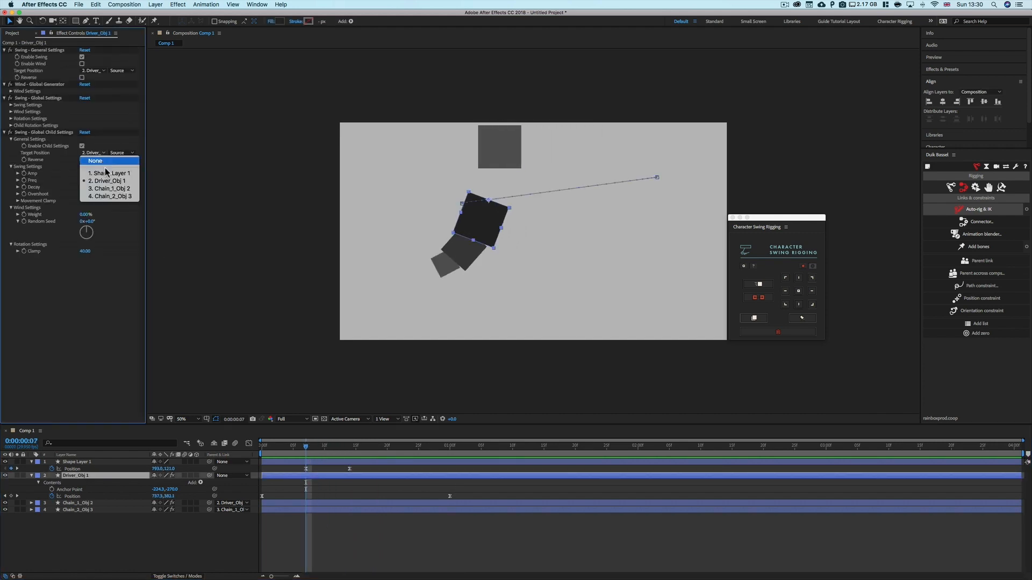
click(107, 173)
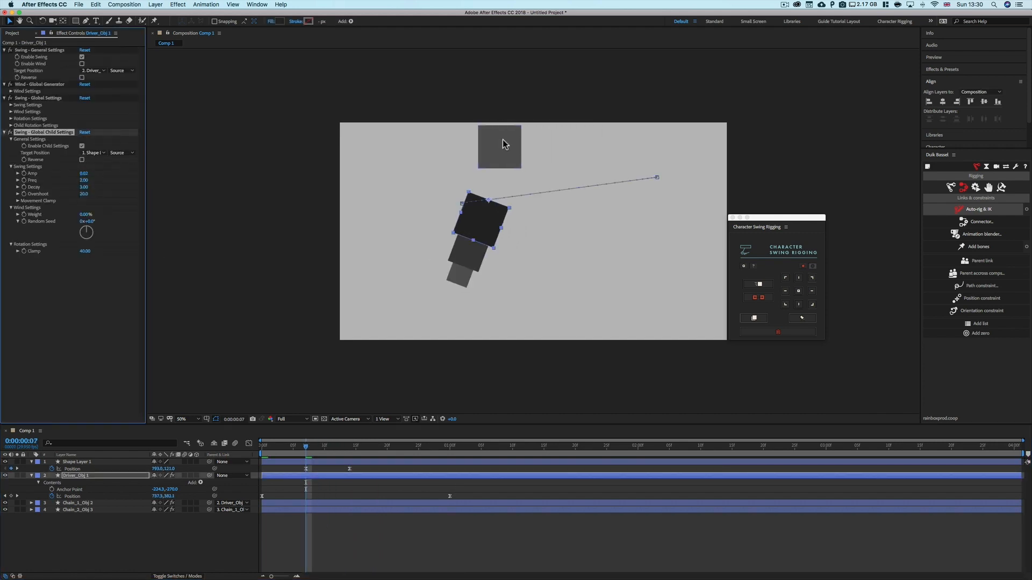
Scrub and play back the timeline to preview the chain following the shape layer
click(331, 484)
drag(307, 448, 193, 453)
key(space)
Set the child Target Position back to Driver_Obj 1
key(space)
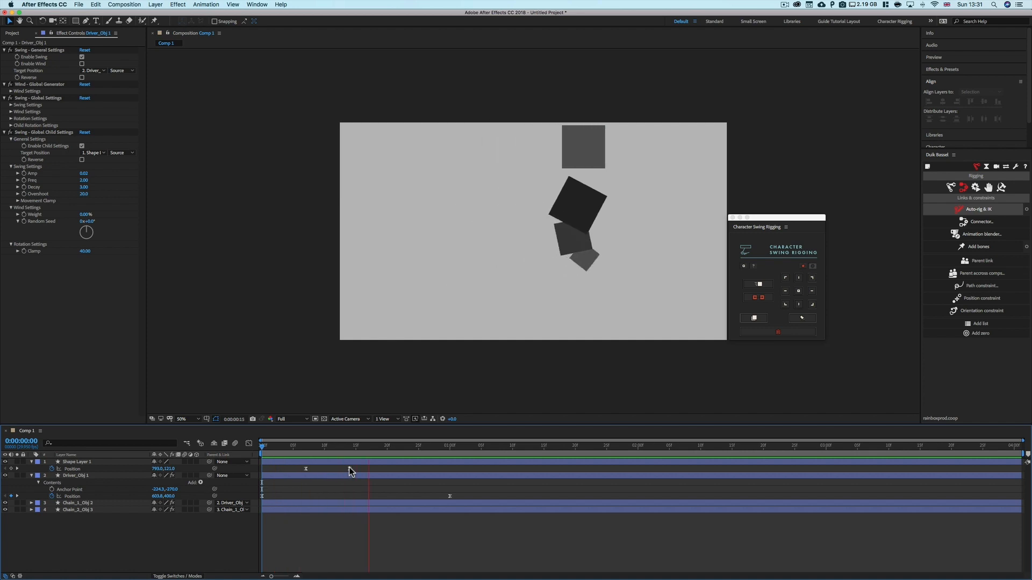
key(space)
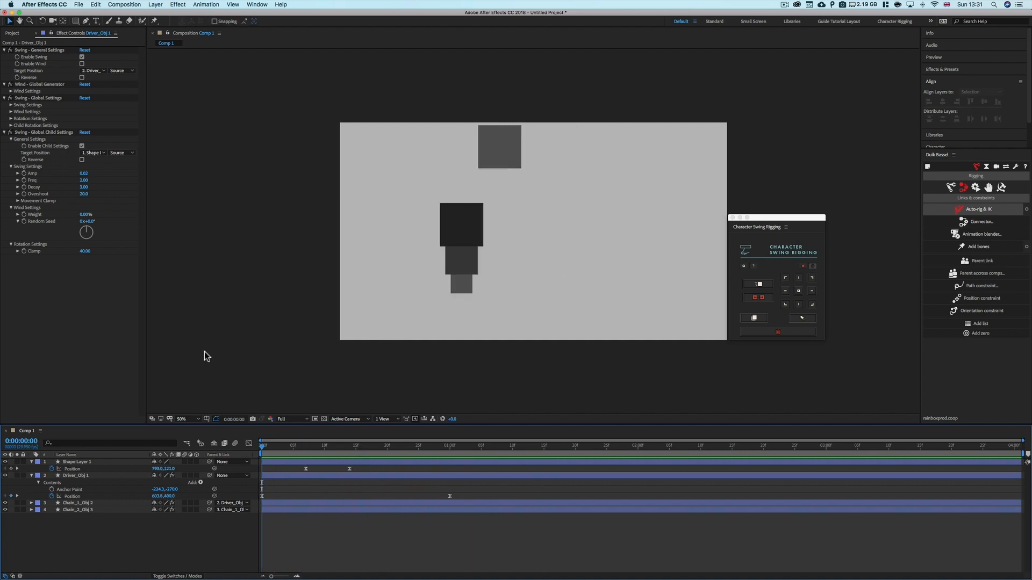
click(105, 154)
click(109, 181)
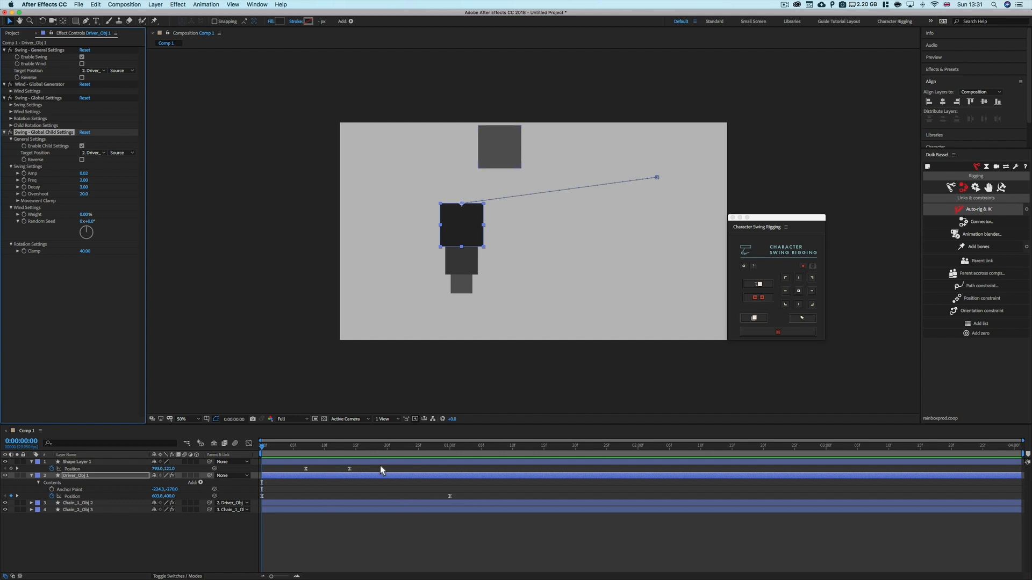
Delete Shape Layer 1's position keyframes and scrub to frame 6
drag(381, 466, 276, 470)
key(Delete)
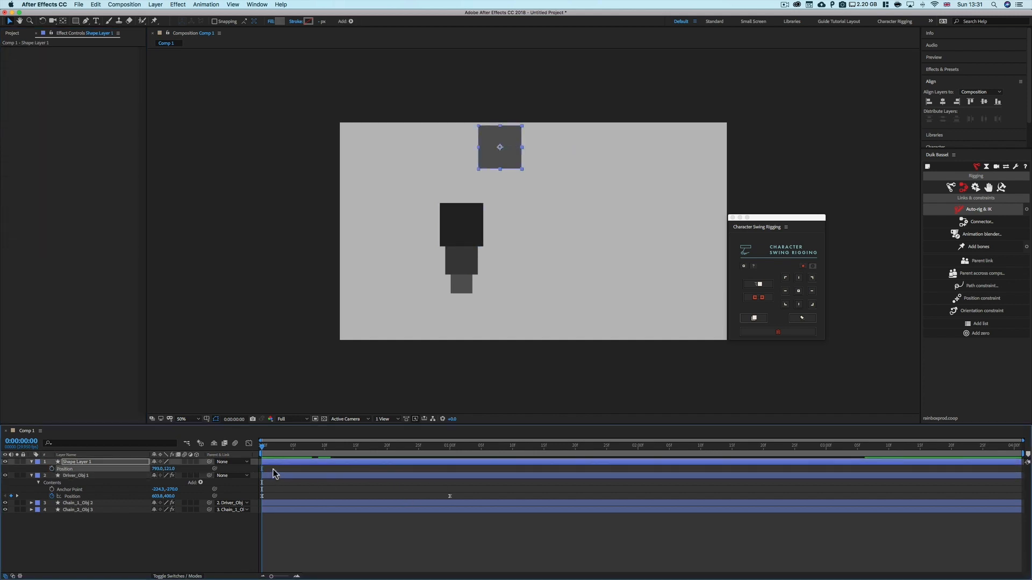
click(275, 473)
drag(279, 447, 300, 463)
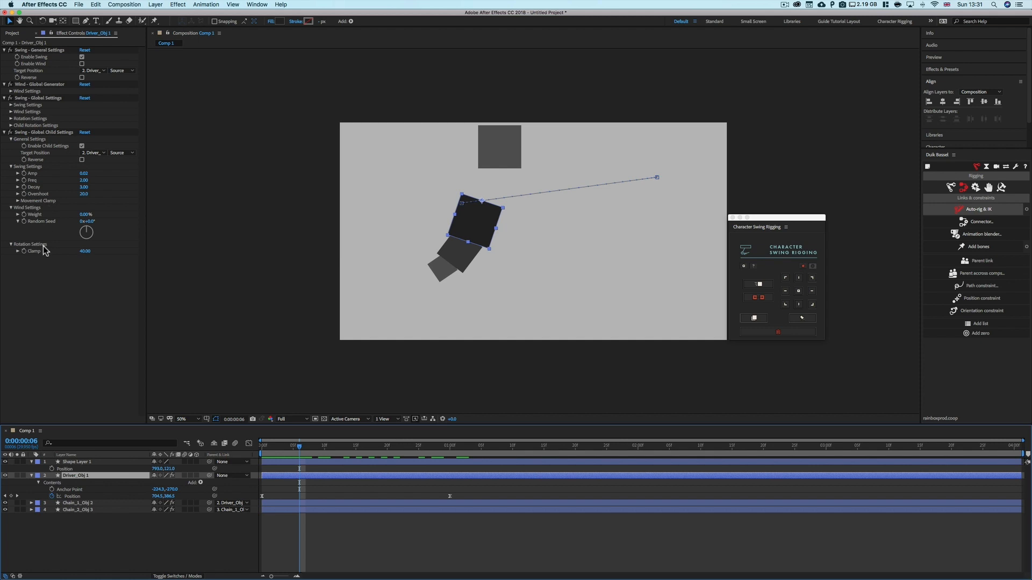
Inspect the driver's Rotation Settings and return to the first frame
click(11, 119)
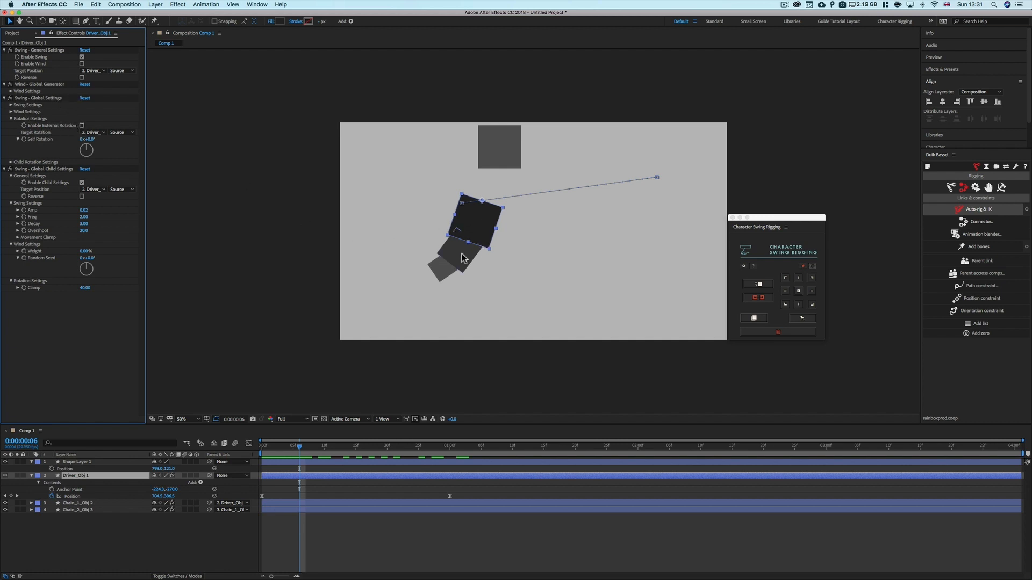
click(11, 119)
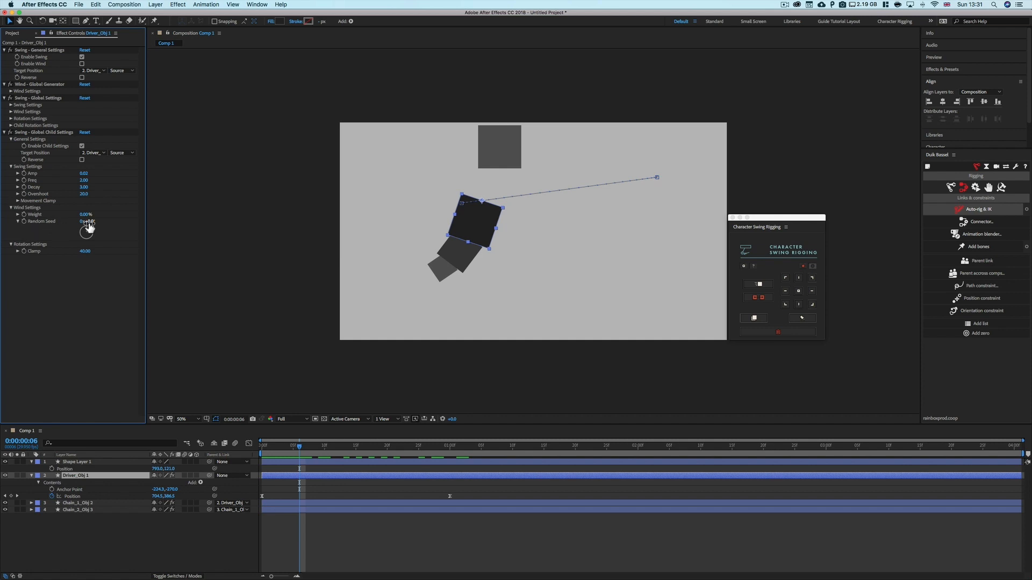
drag(304, 447, 251, 447)
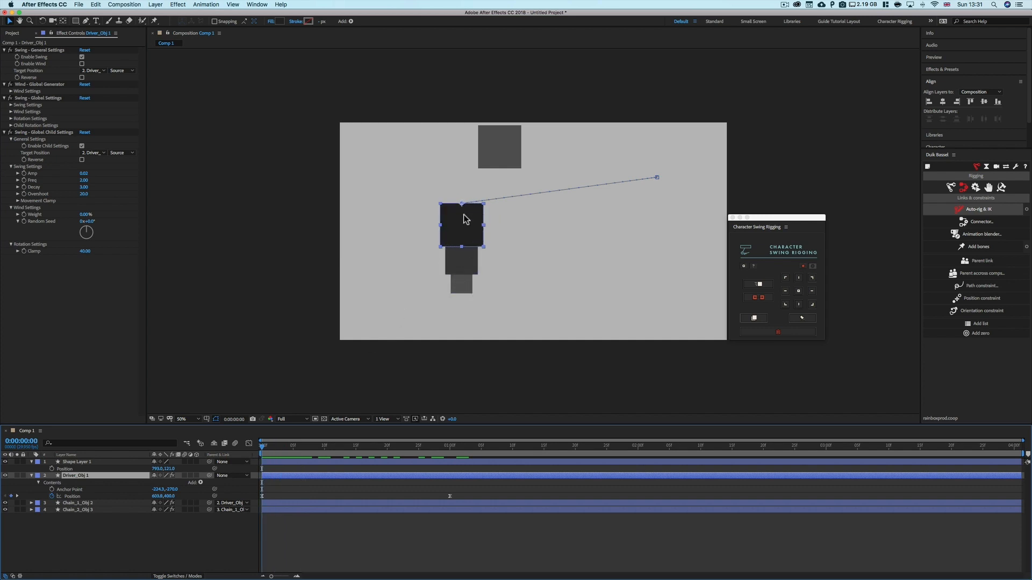
Enable Wind in the driver's Swing General Settings
click(449, 496)
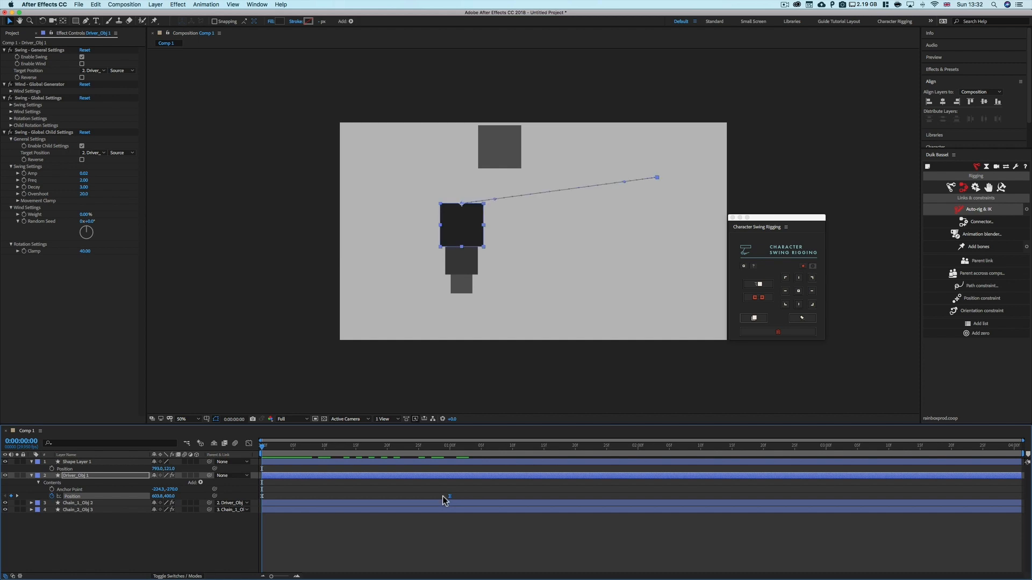
click(443, 496)
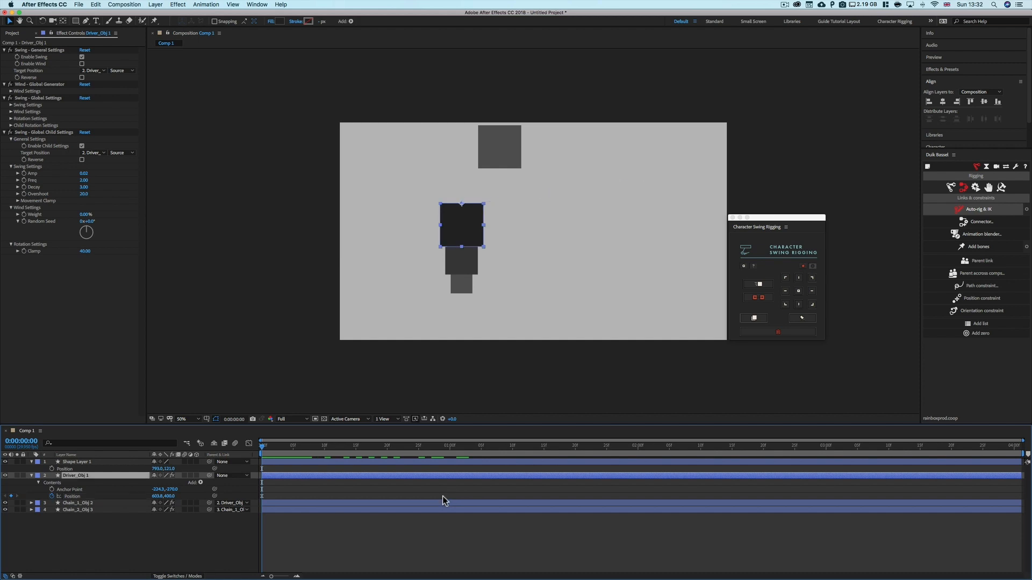
click(82, 64)
Inspect the Wind Generator's Wind Settings and scrub to preview the wind effect
click(11, 91)
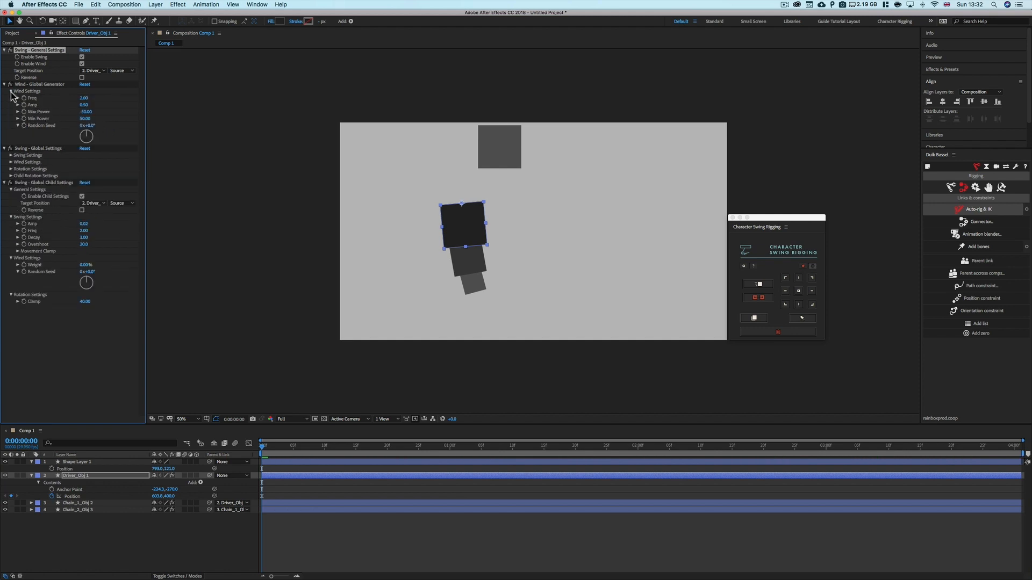
click(10, 90)
drag(259, 446, 201, 460)
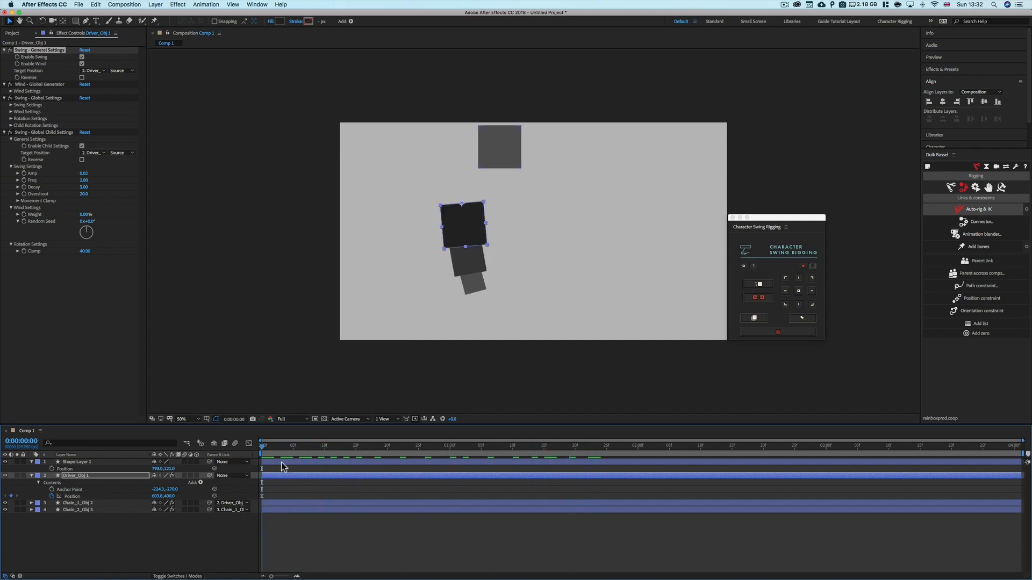
drag(269, 448, 299, 450)
click(94, 318)
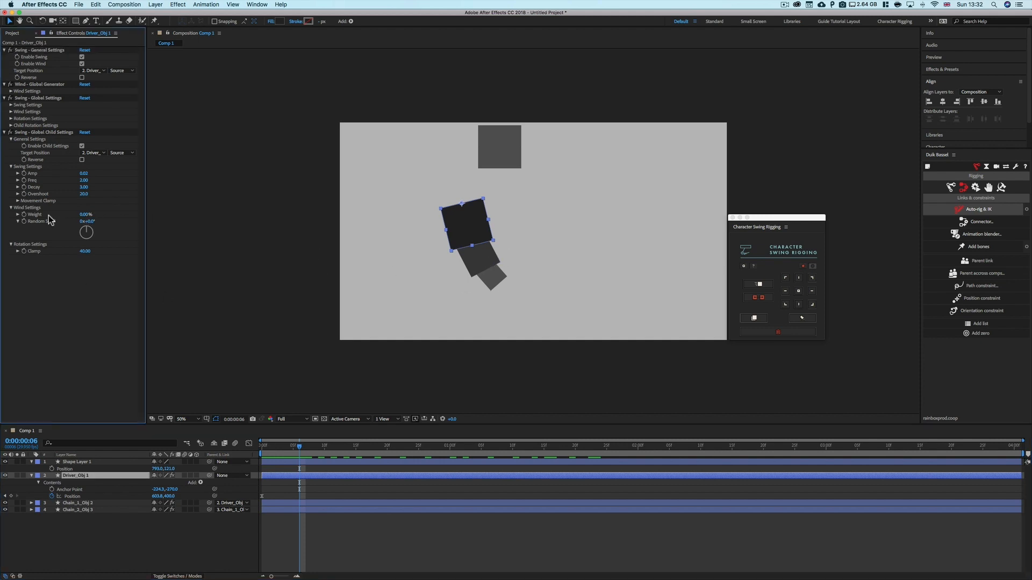
Try a child wind Weight of about 66%, preview it, and set it back to 0%
click(18, 215)
drag(29, 226, 96, 225)
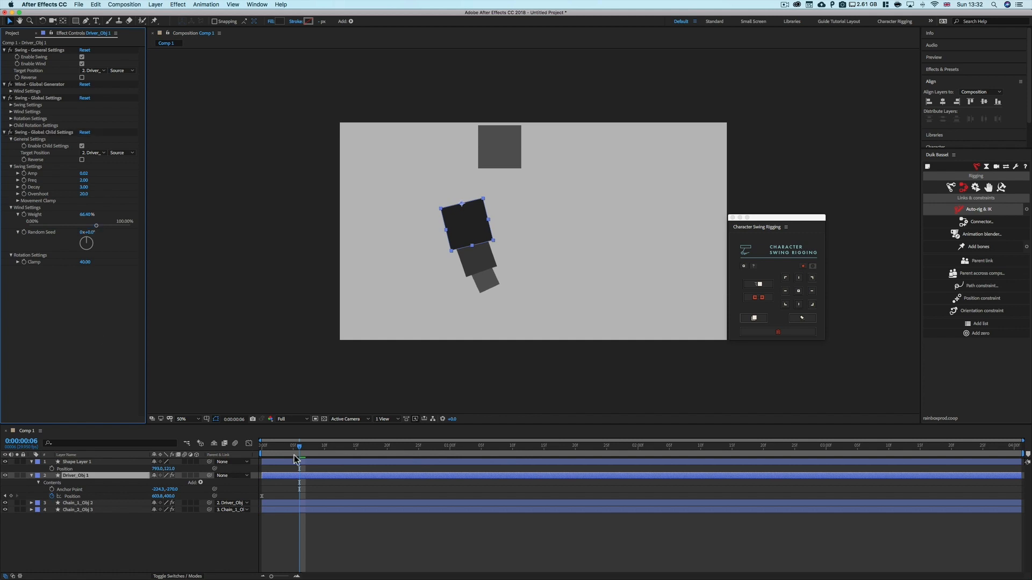
key(space)
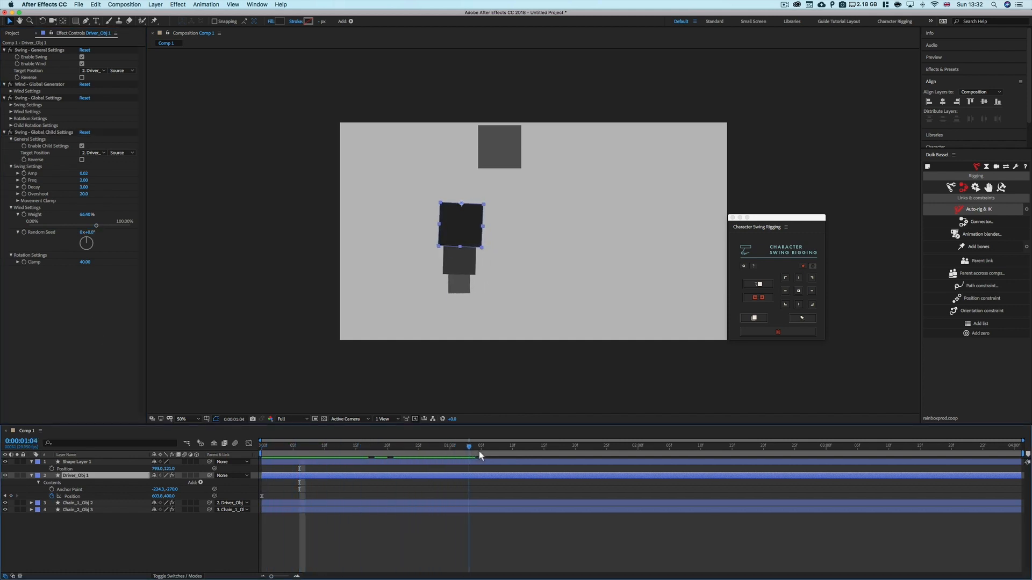
drag(511, 450, 267, 455)
drag(97, 226, 29, 226)
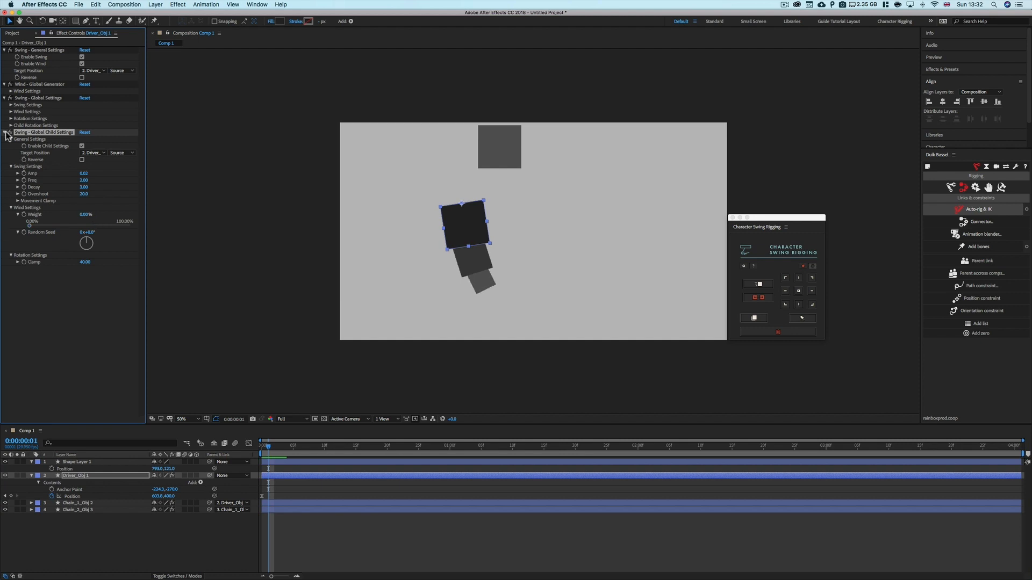
Set the Swing Global Settings wind Weight to about 56%
click(11, 111)
drag(31, 129, 88, 129)
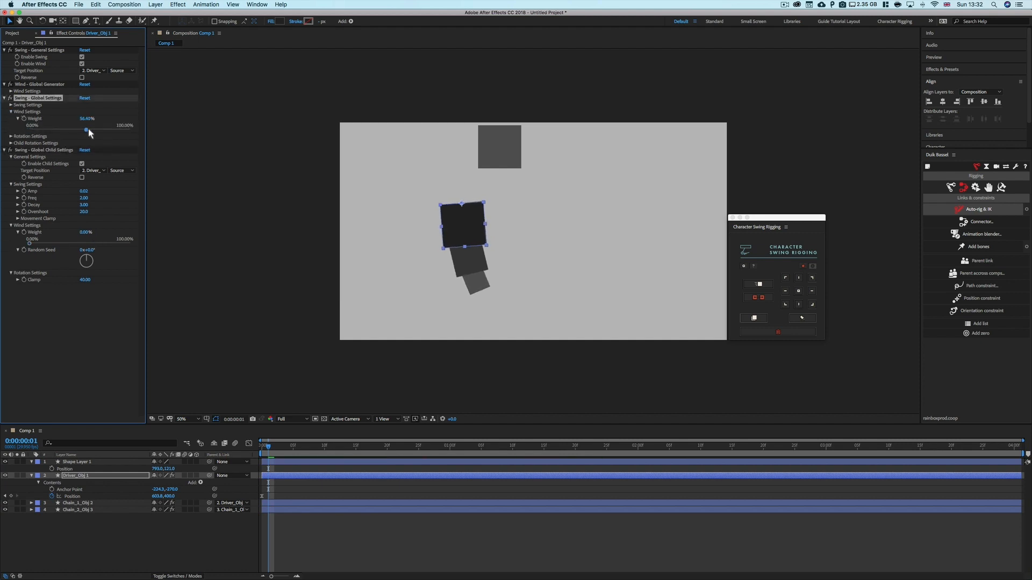
Try a child wind Weight of about 45% in the driver's Swing Global Child Settings and scrub to preview it
drag(30, 244, 58, 243)
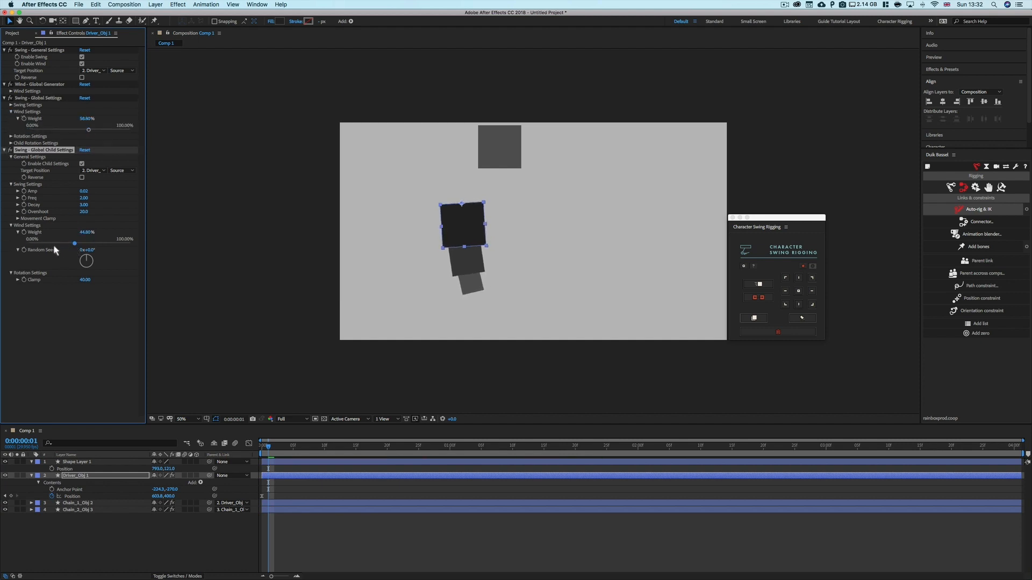
drag(269, 447, 305, 471)
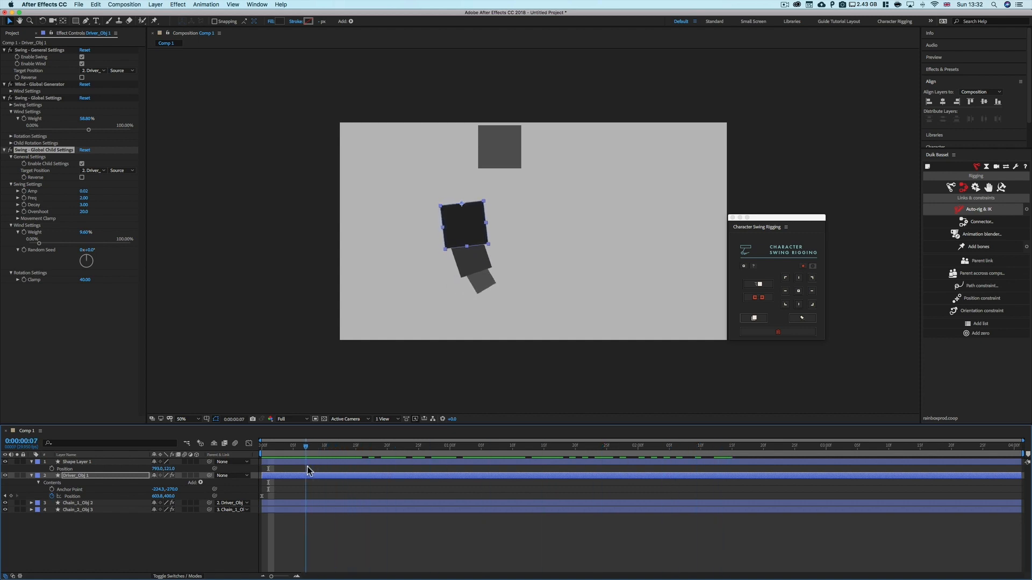
Expand the Wind Generator's Wind Settings and scrub the timeline to preview the wind motion
click(10, 92)
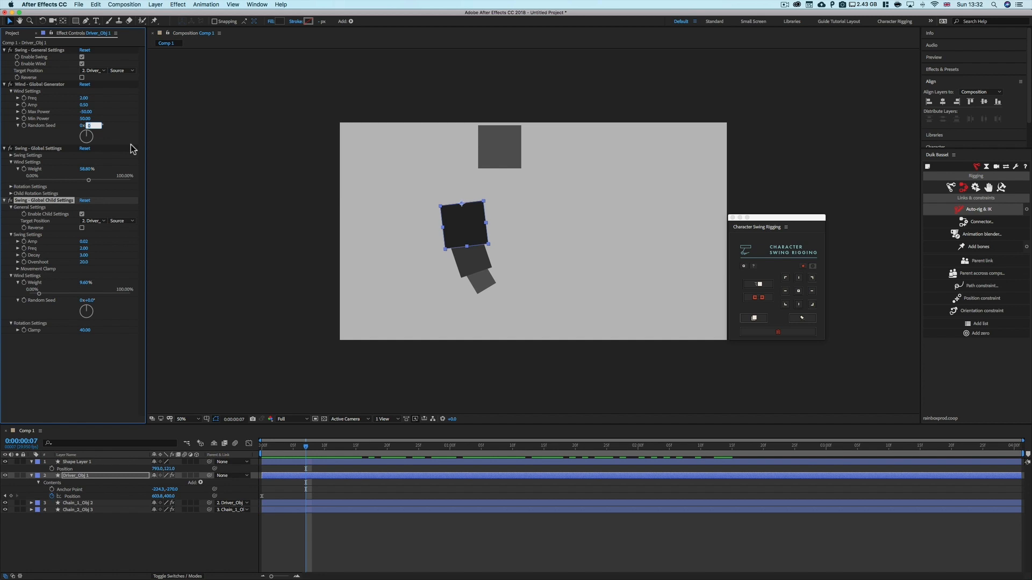
click(78, 258)
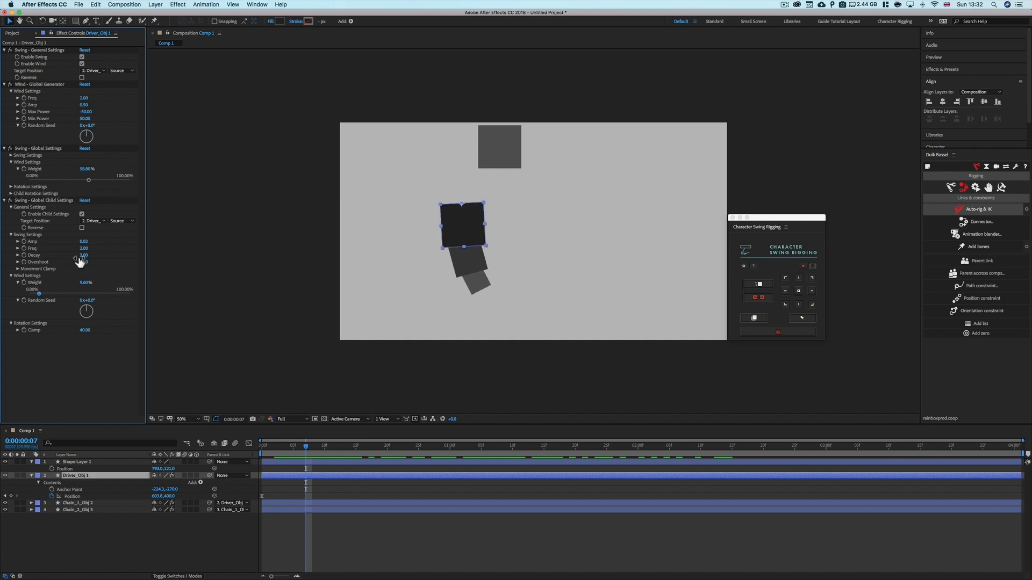
drag(306, 448, 450, 451)
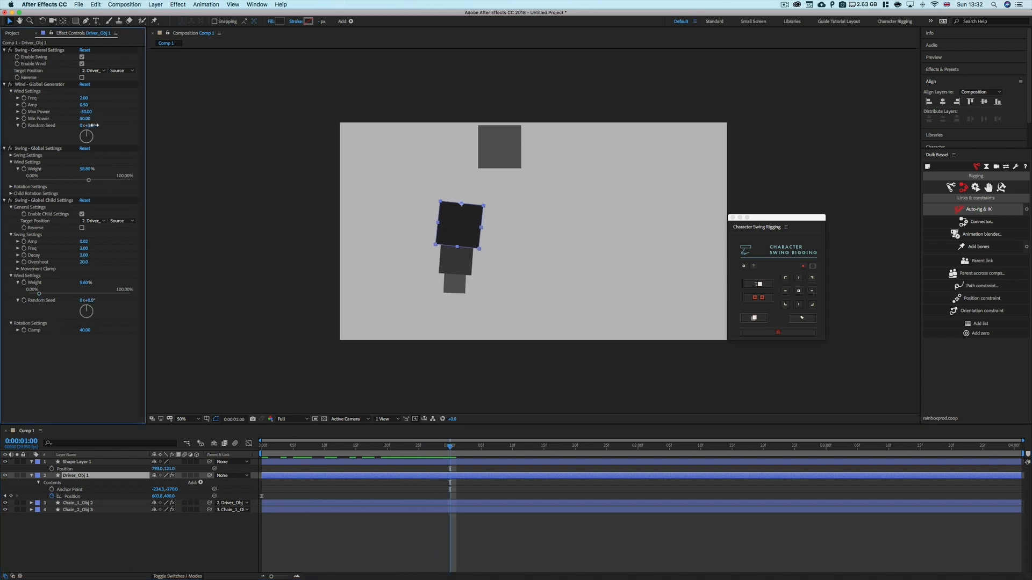
Try different Random Seed values for the Wind Generator and child wind, returning both to 0
drag(87, 125, 100, 125)
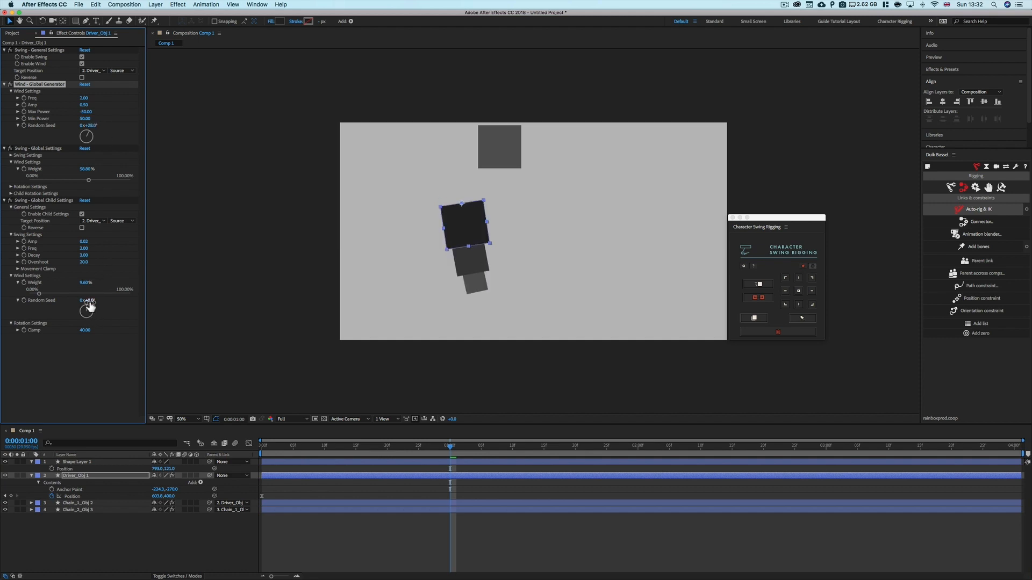
drag(87, 300, 109, 302)
text(0)
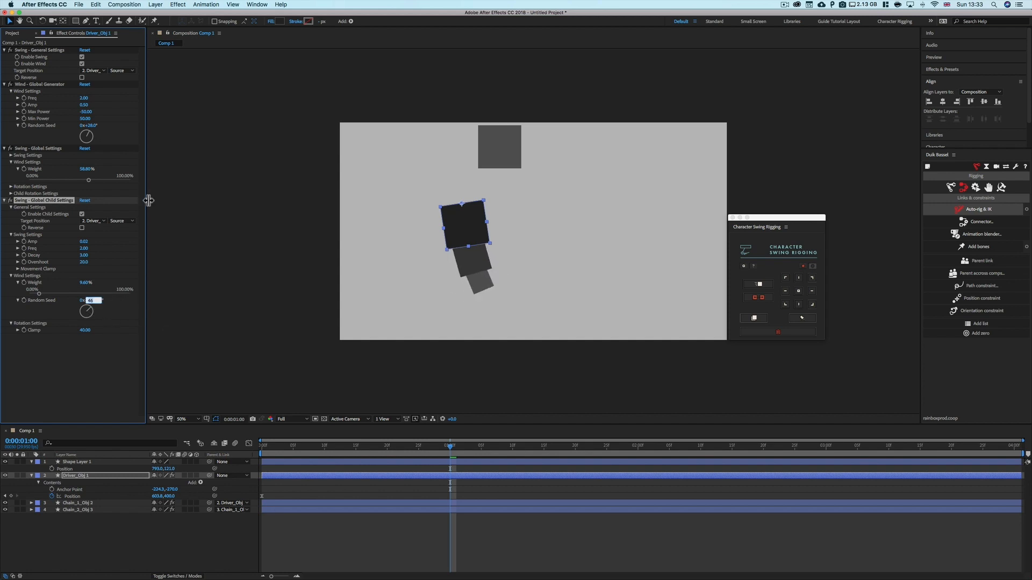
click(92, 125)
click(112, 385)
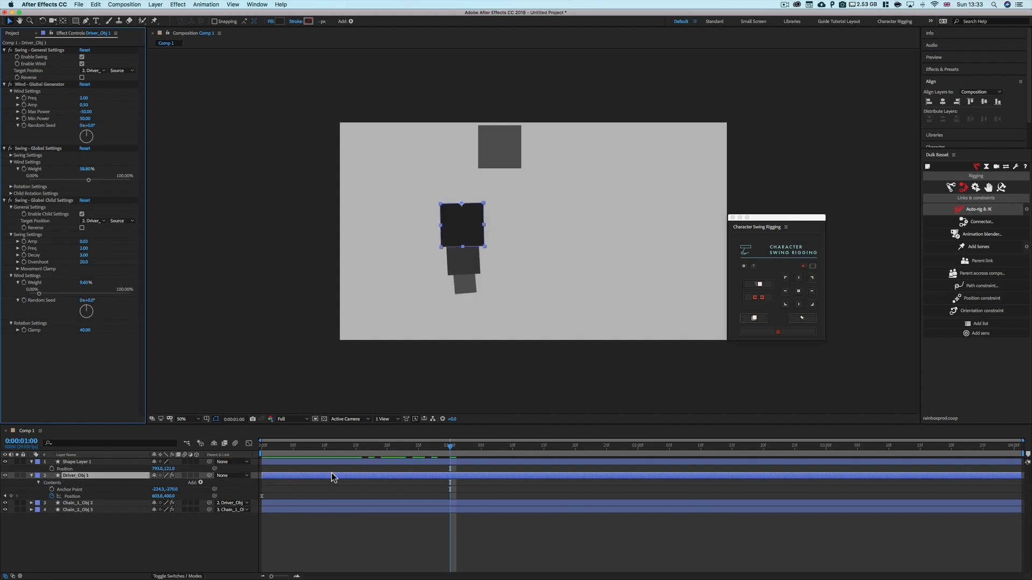
Rewind to the start and reset the driver's Swing Global Child Settings
drag(446, 449, 260, 456)
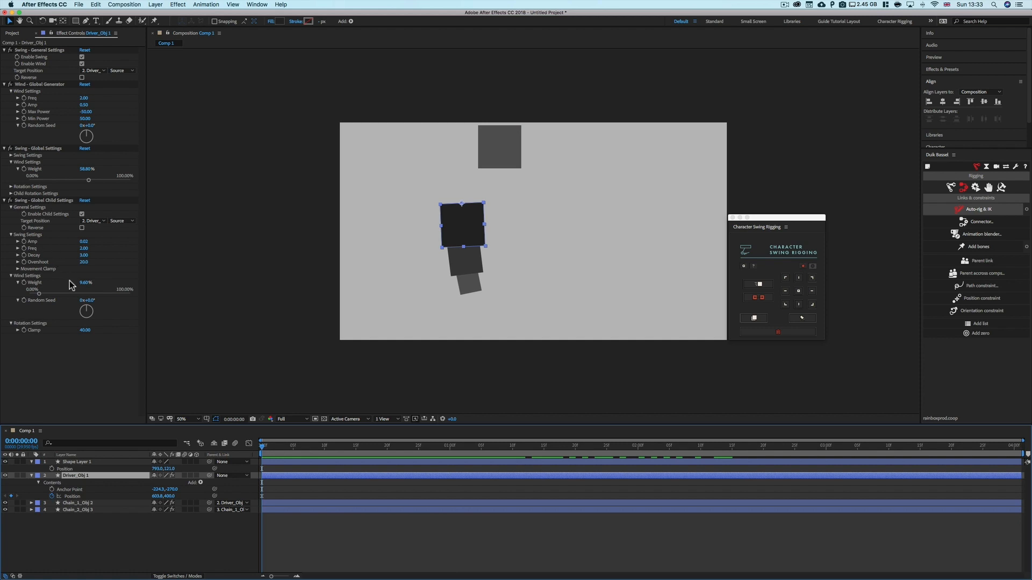
click(85, 200)
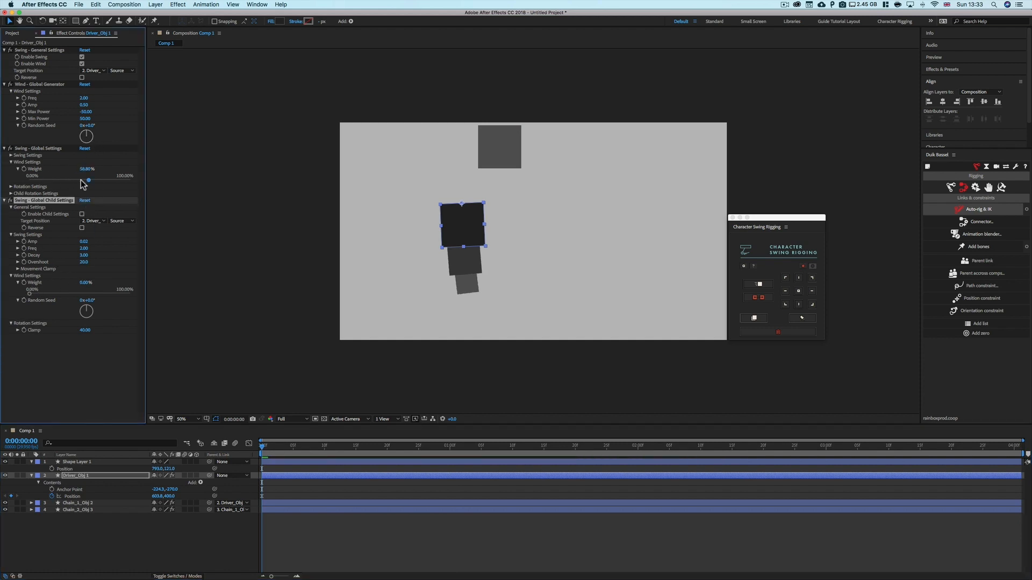
click(84, 181)
click(11, 162)
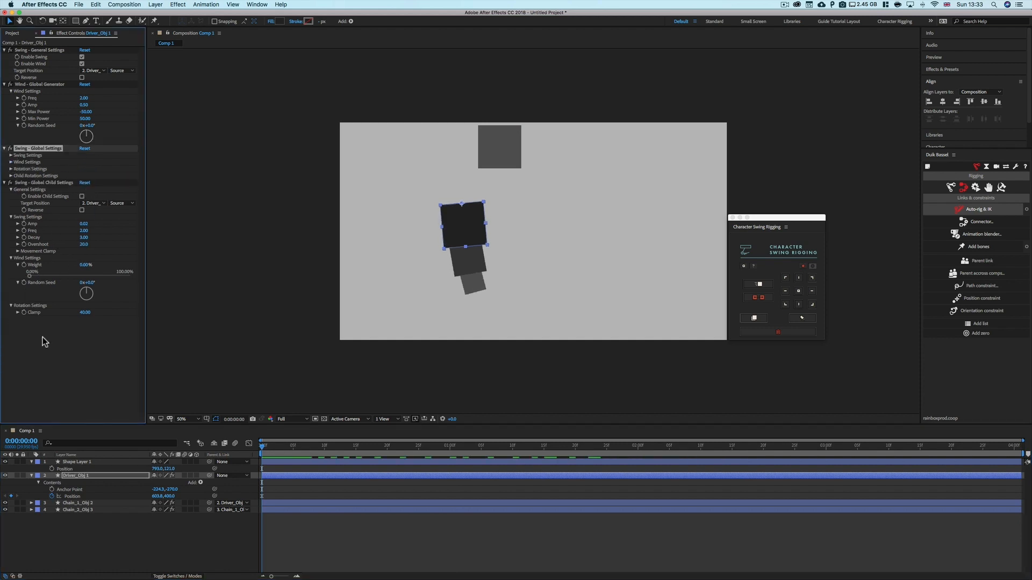
click(43, 336)
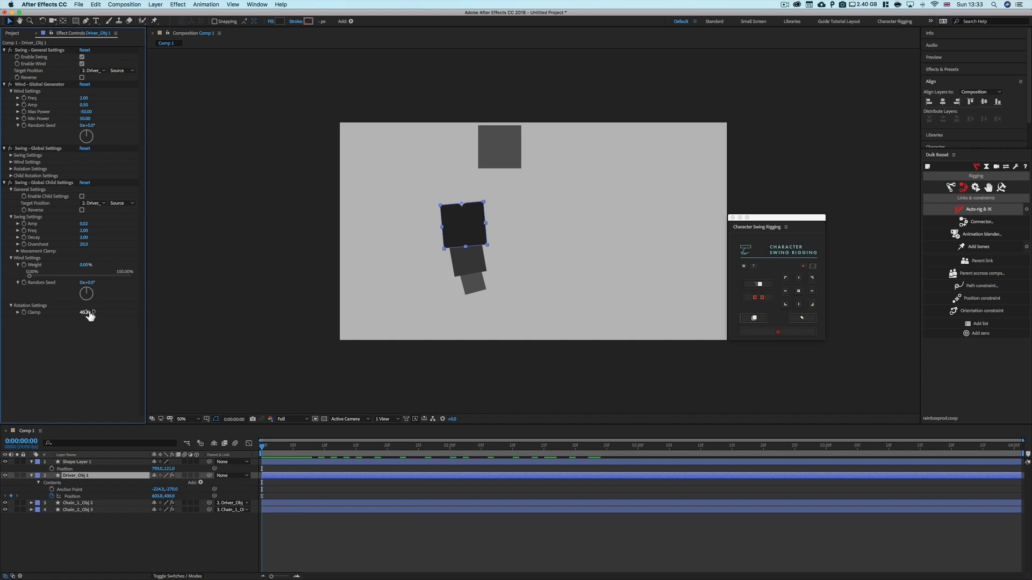
Examine the Child Rotation Settings and the chain layers' swing settings while scrubbing the preview
click(10, 172)
click(11, 175)
click(11, 176)
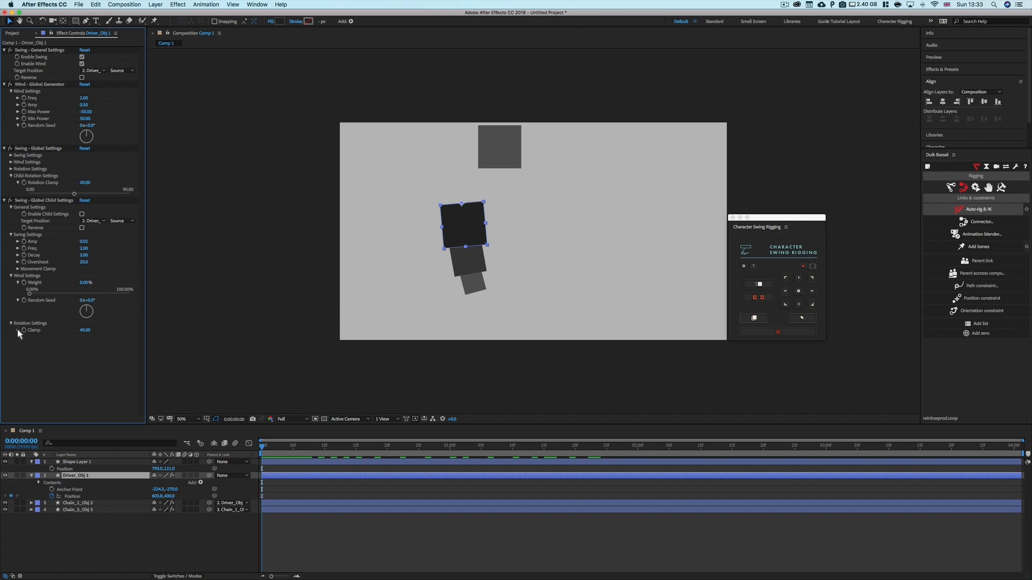
click(466, 264)
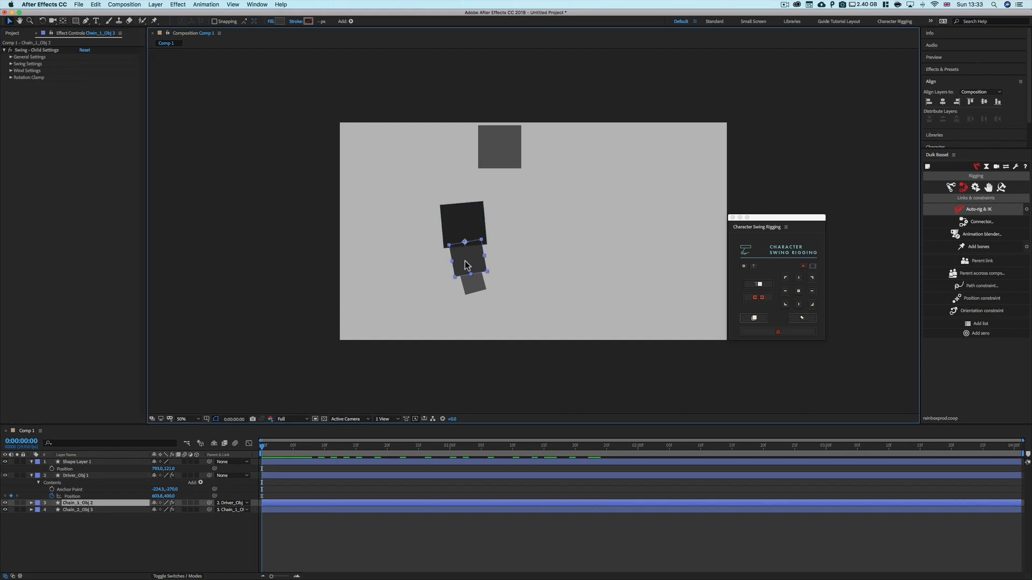
click(475, 222)
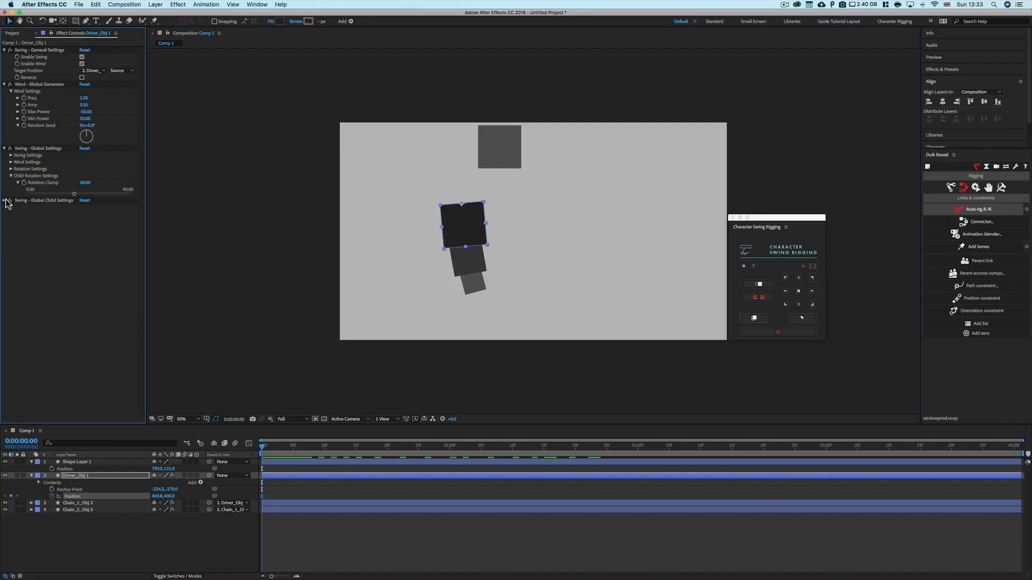
click(4, 200)
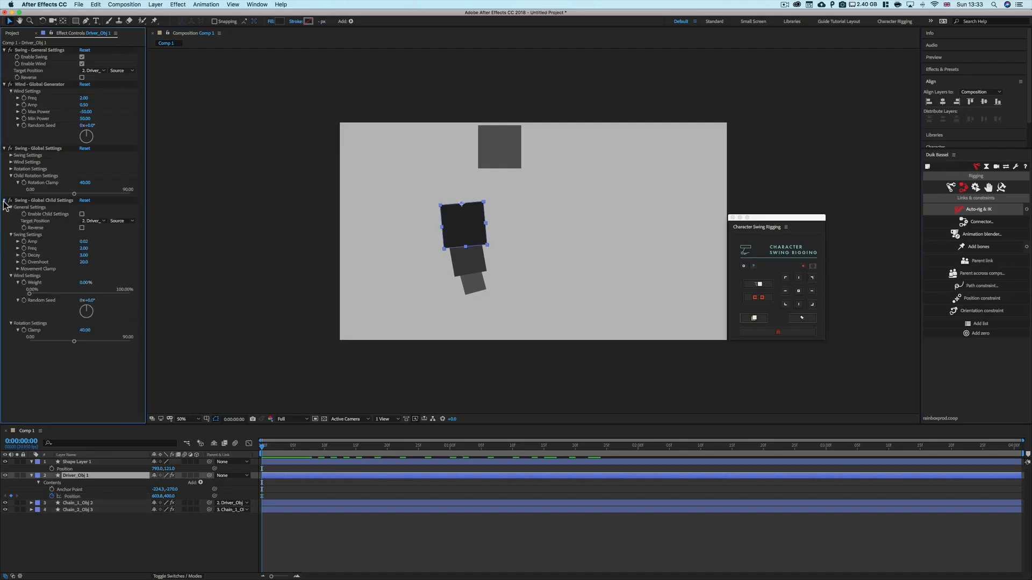
click(4, 200)
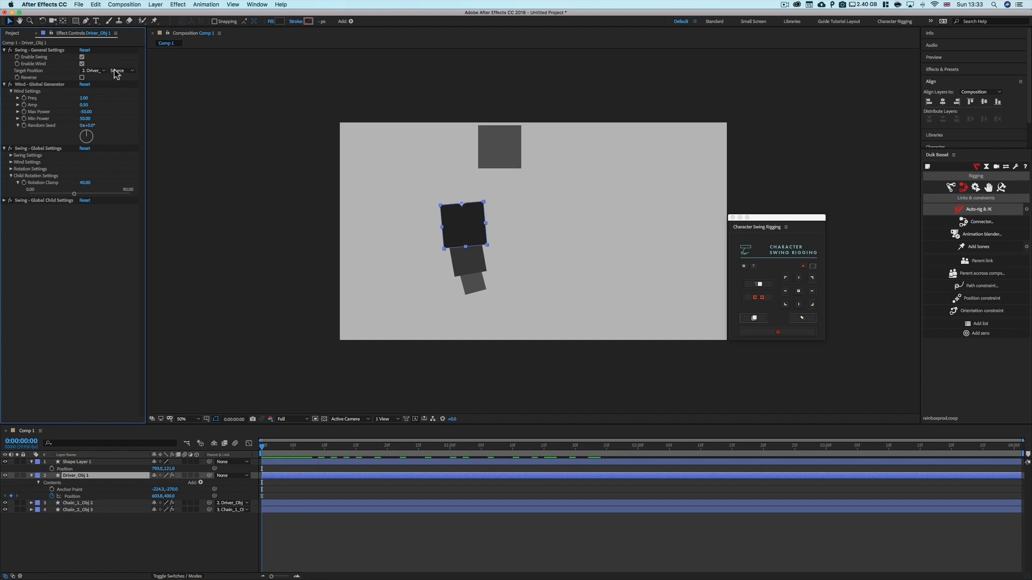
drag(268, 447, 450, 460)
drag(385, 462, 274, 463)
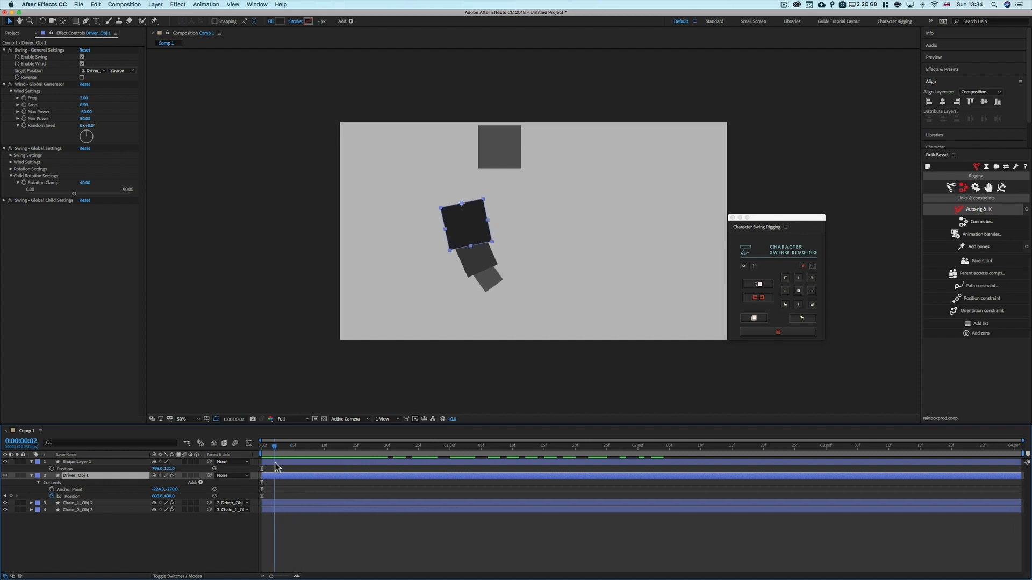
Inspect the Swing Child Settings groups on Chain_1_Obj 2, switching between it and the driver layer
click(78, 504)
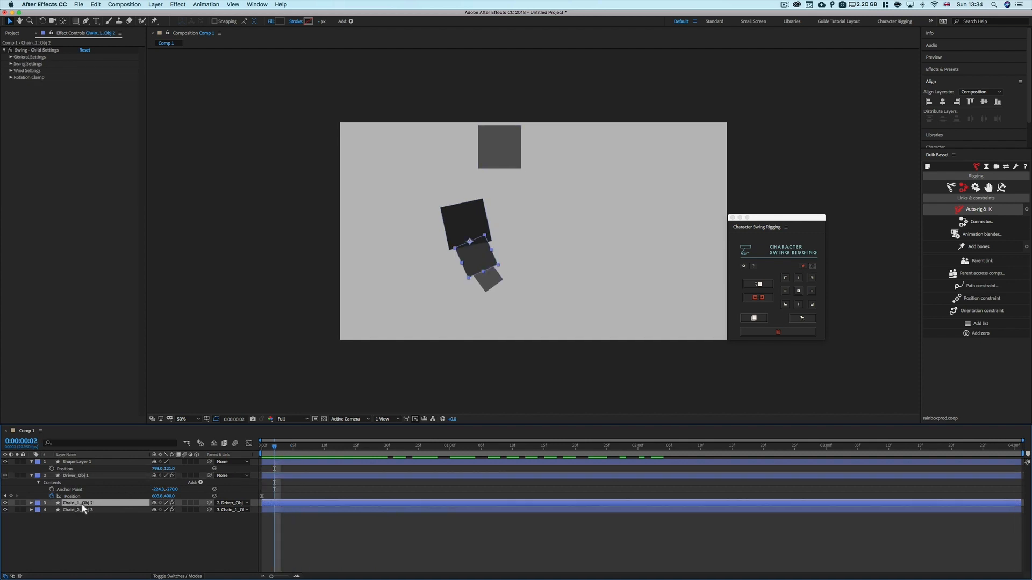
click(11, 57)
click(10, 78)
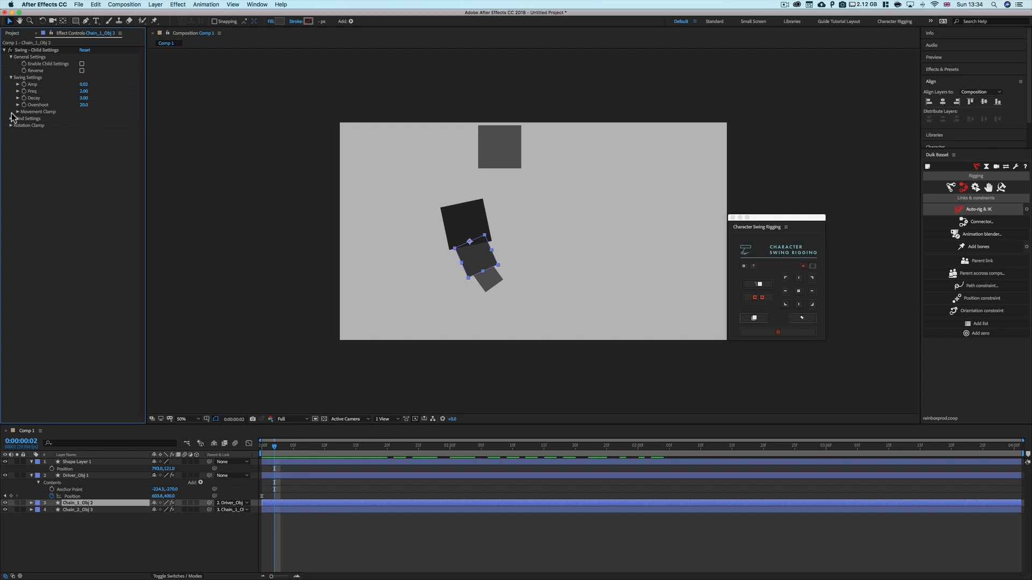
click(11, 119)
click(11, 155)
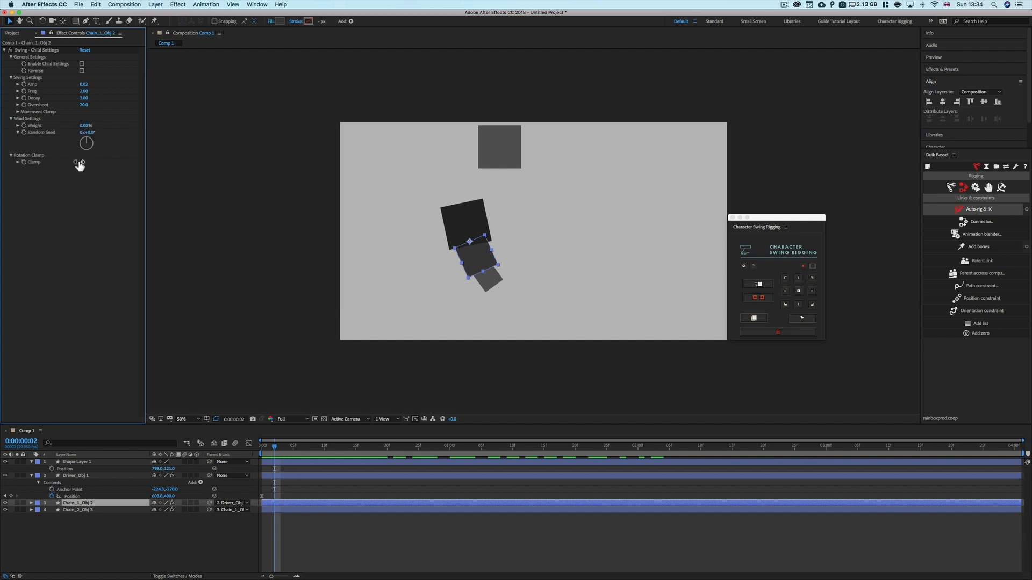
click(95, 477)
click(4, 201)
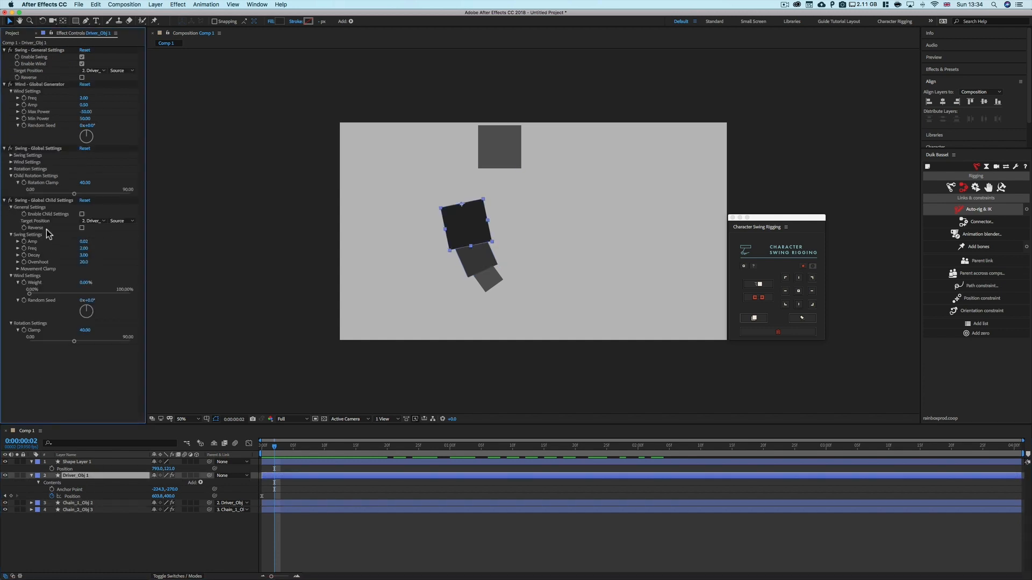
click(4, 201)
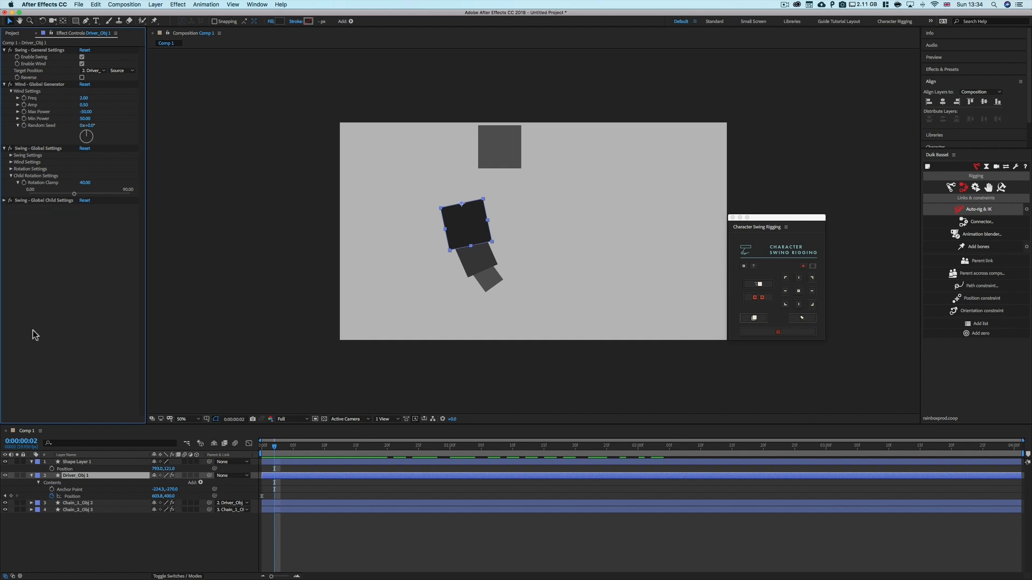
click(78, 504)
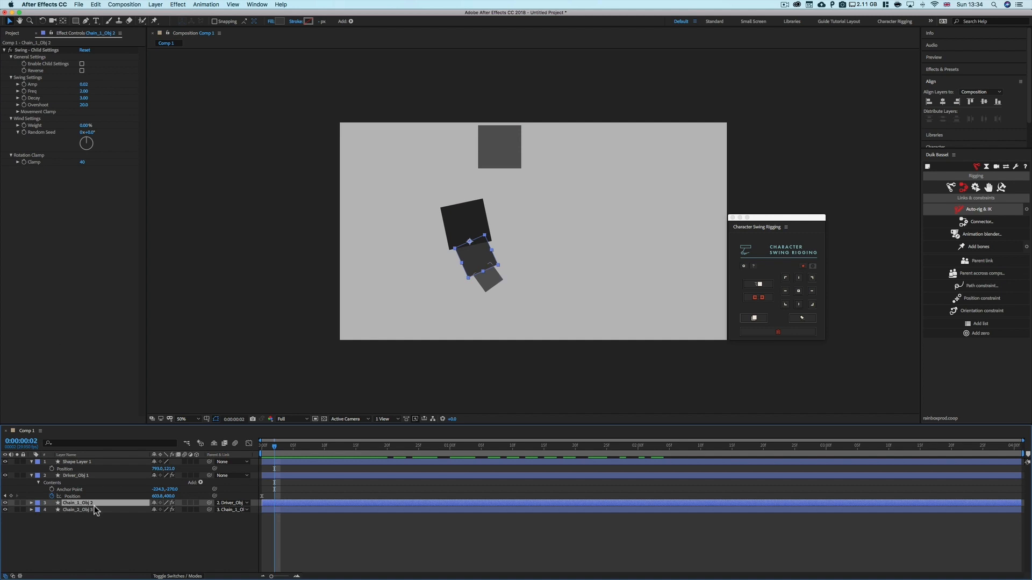
click(76, 475)
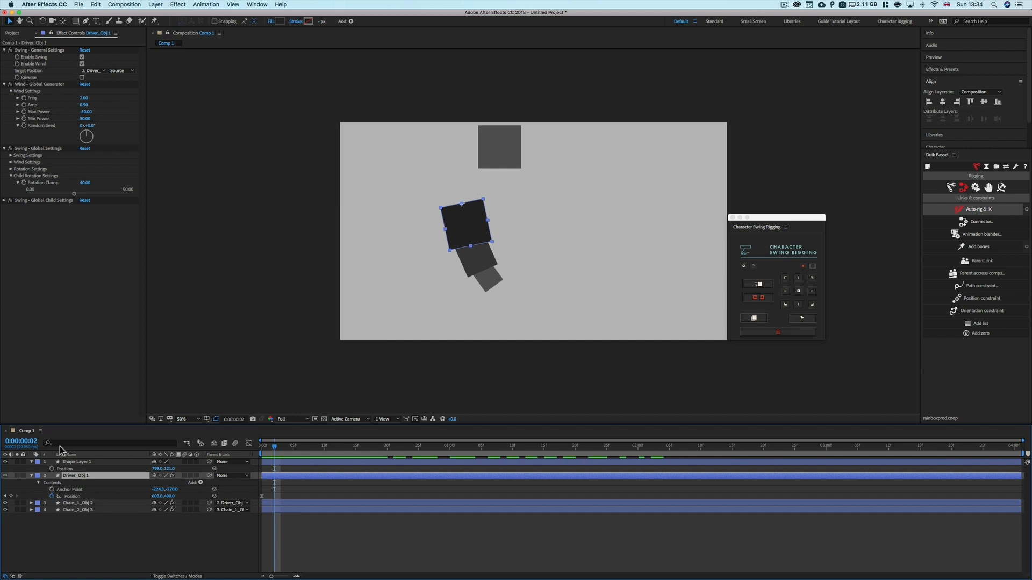
click(79, 504)
Enable Child Settings on Chain_1_Obj 2's Swing - Child Settings and scrub to preview the swing
click(82, 64)
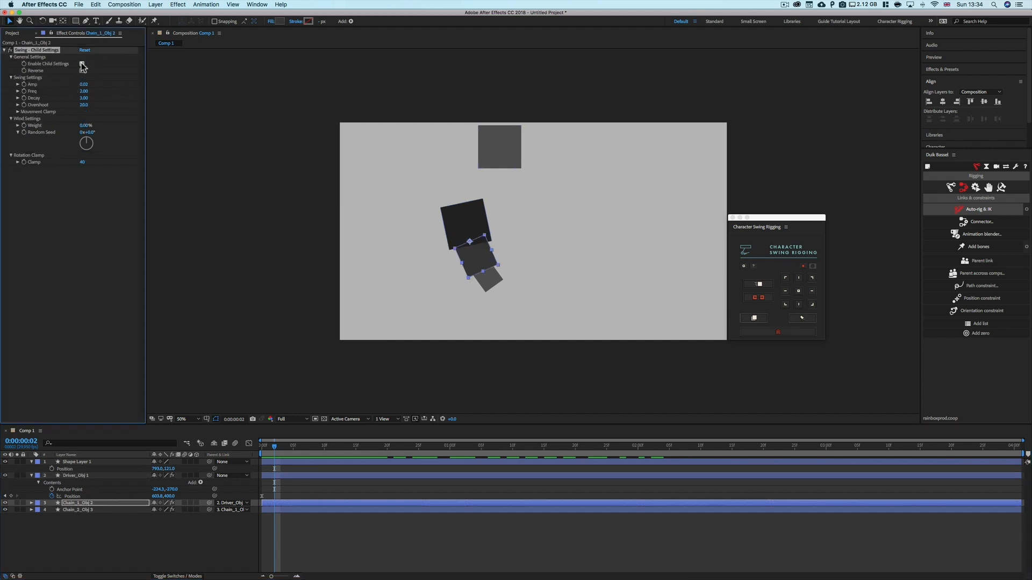
click(82, 63)
drag(277, 450, 388, 453)
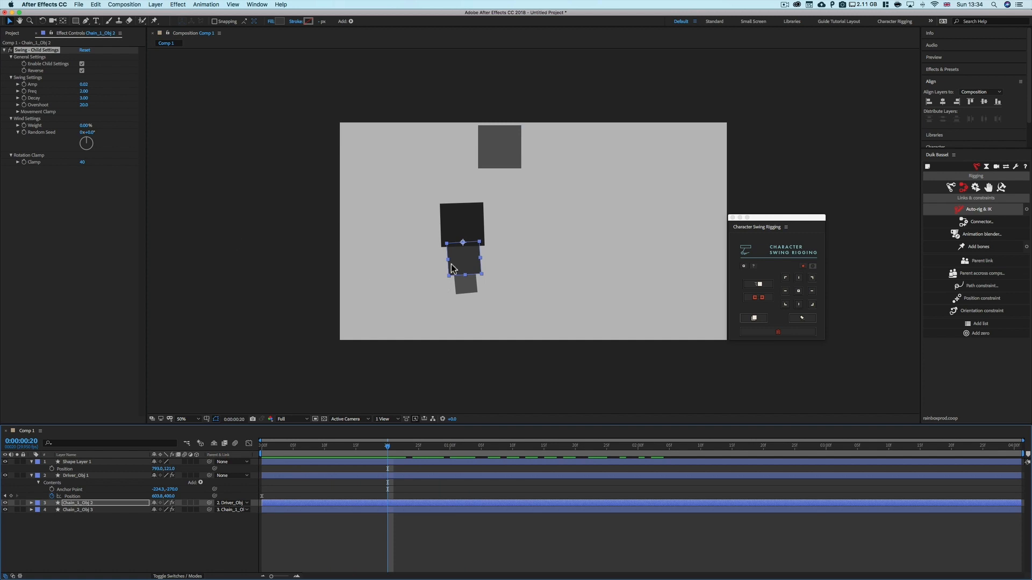
click(82, 71)
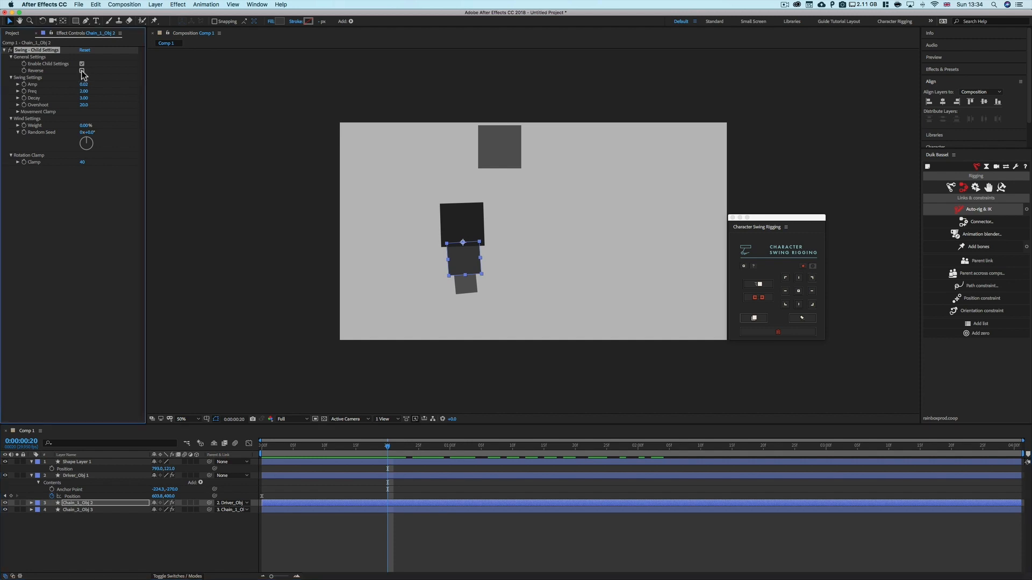
click(18, 125)
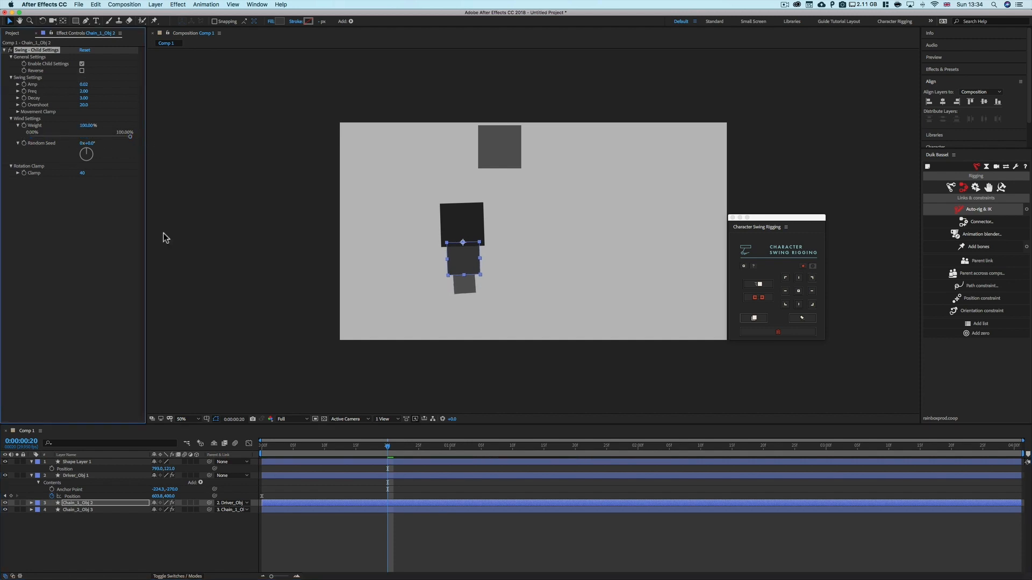
drag(339, 449, 452, 454)
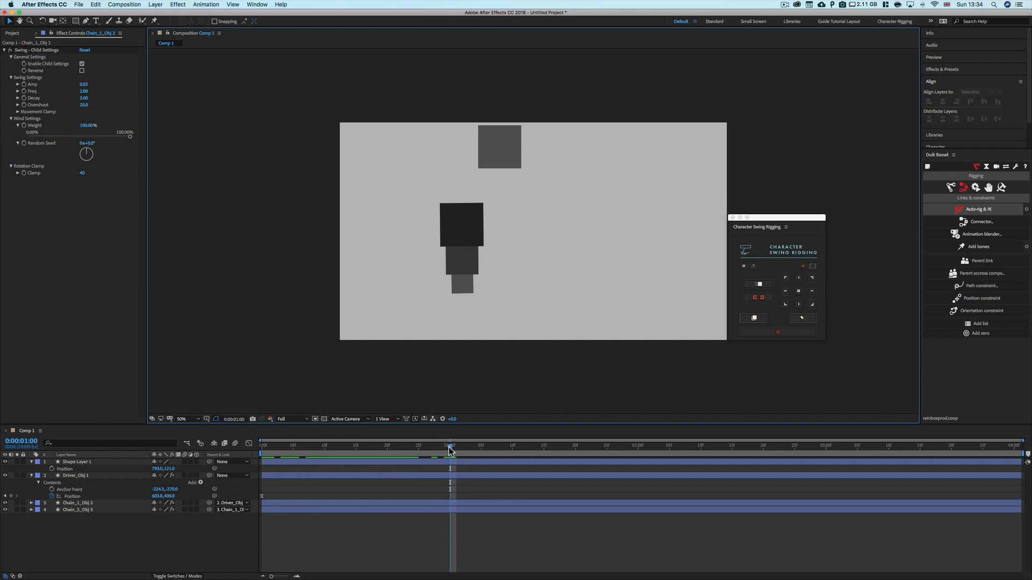
drag(451, 450, 325, 459)
Select the driver layer and set its Swing Global Settings wind Weight to about 89%
click(81, 476)
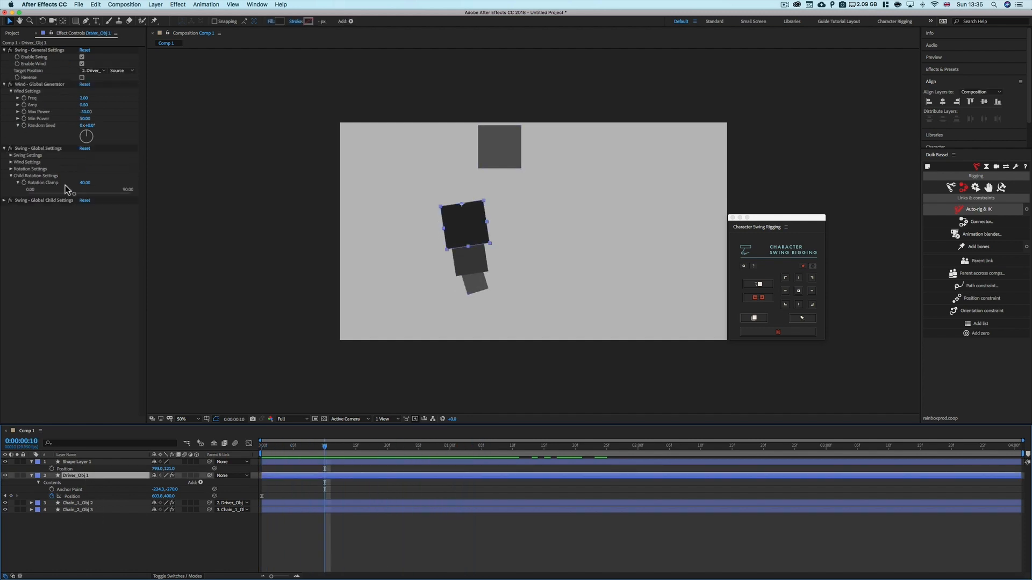
click(11, 176)
click(10, 162)
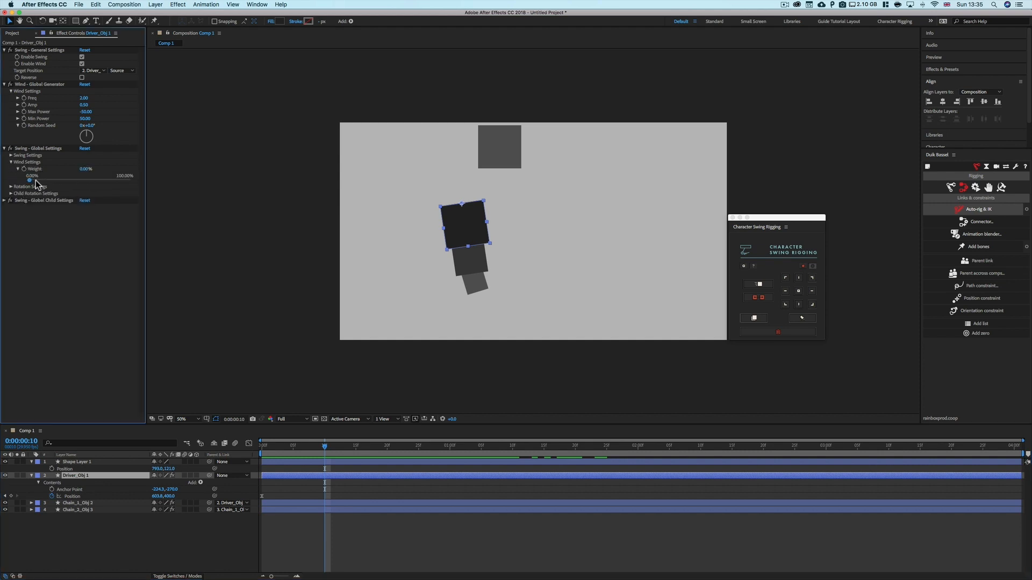
drag(30, 180, 118, 179)
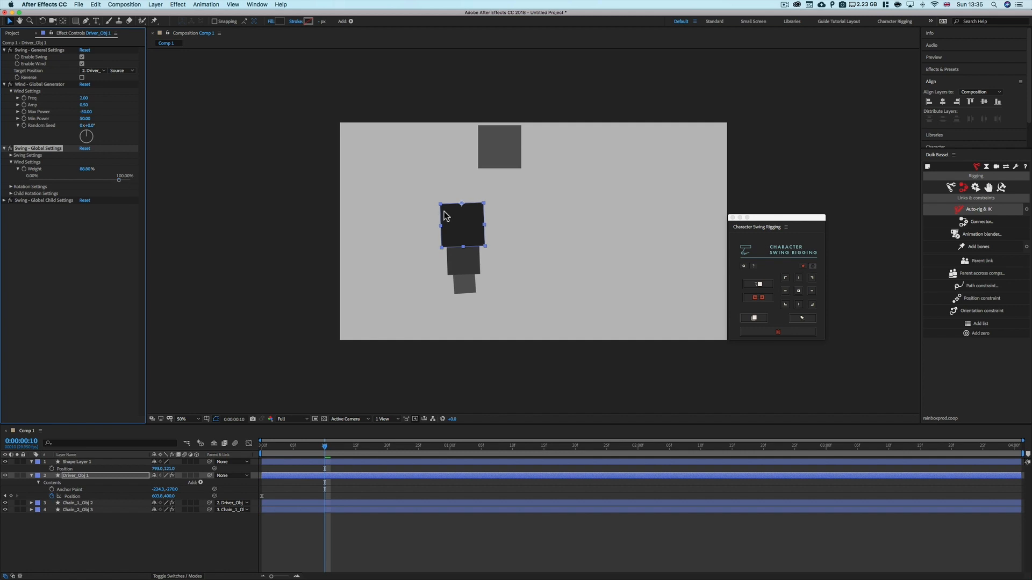
Set Chain_1_Obj 2's child wind Weight to about 70%
click(80, 502)
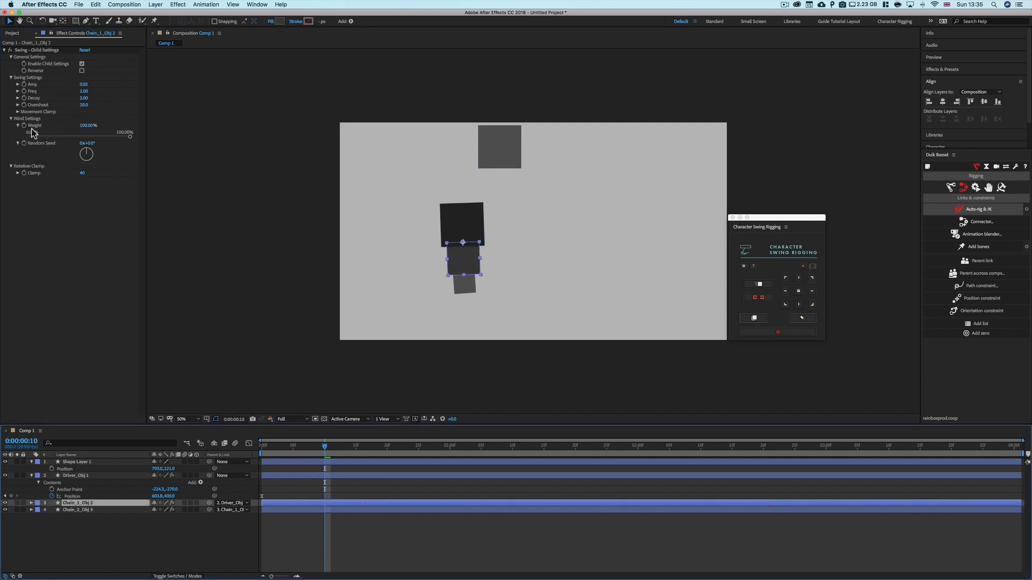
drag(130, 138, 85, 141)
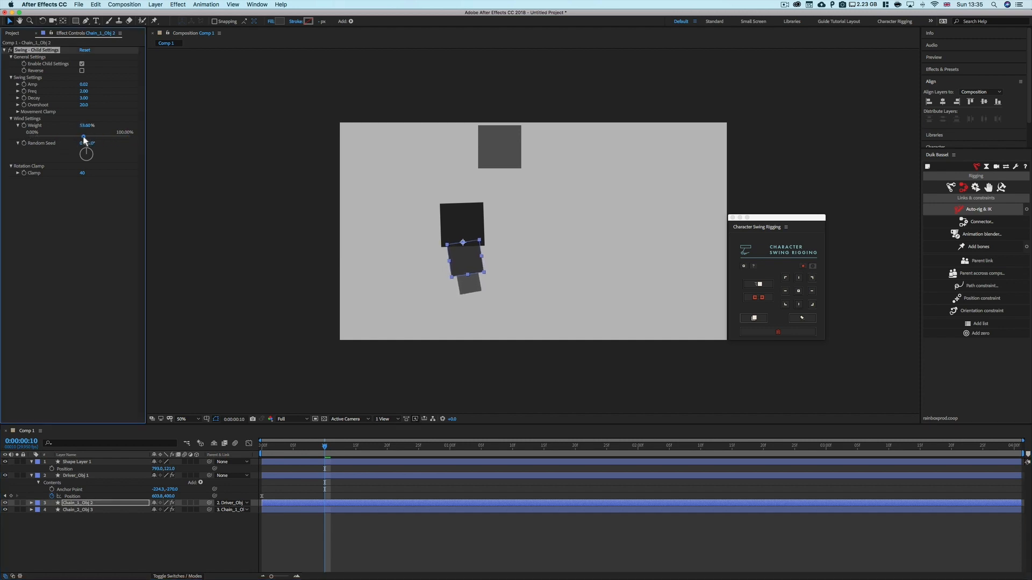
Select Chain_1_Obj 3, enable its Child Settings, and set its child wind Weight to about 25%
click(78, 510)
click(11, 70)
click(11, 56)
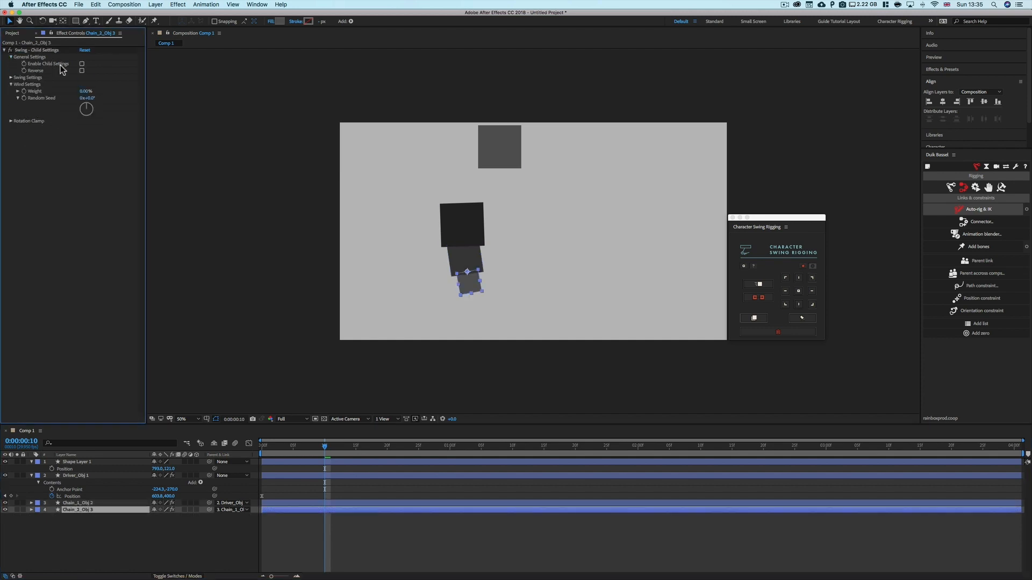
click(81, 64)
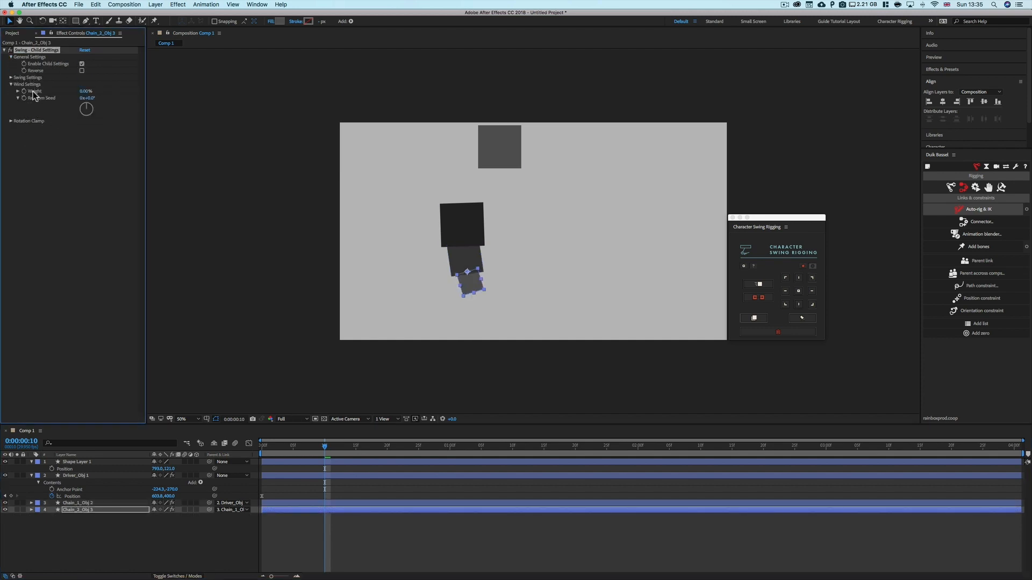
click(18, 91)
drag(28, 102, 47, 103)
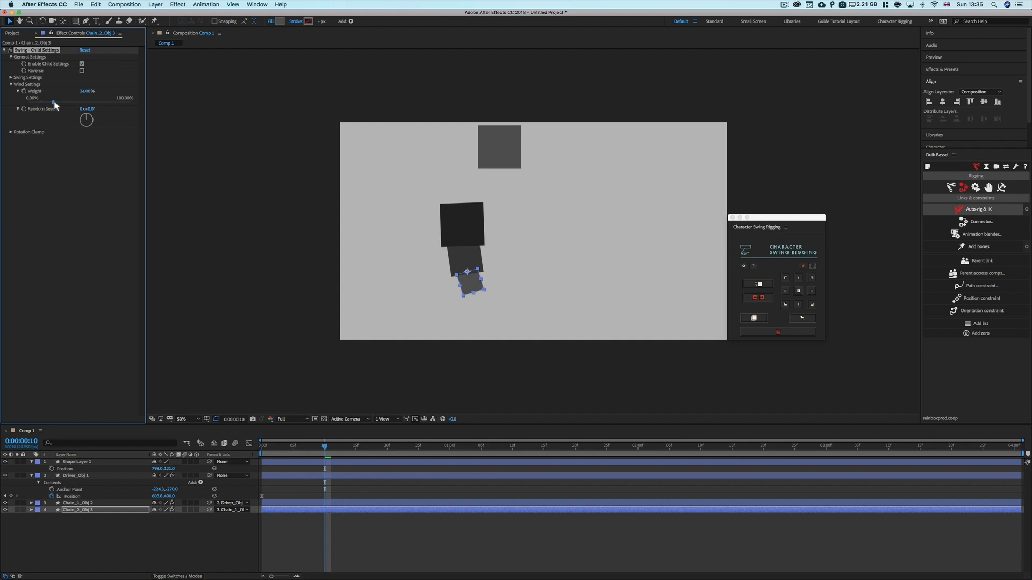
Return to the start of the timeline and play back the chain's swing animation
click(361, 531)
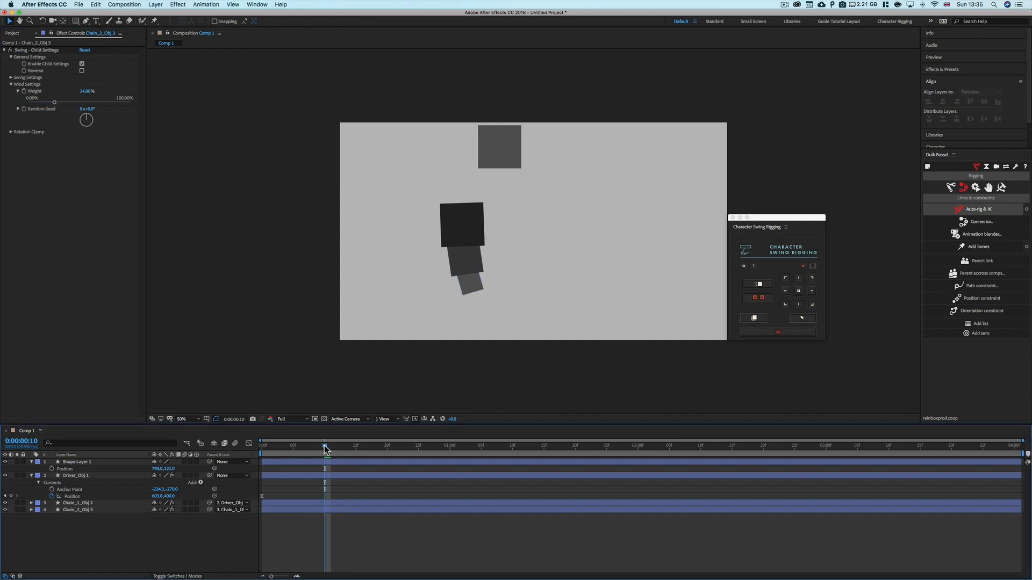
drag(325, 446, 250, 457)
key(space)
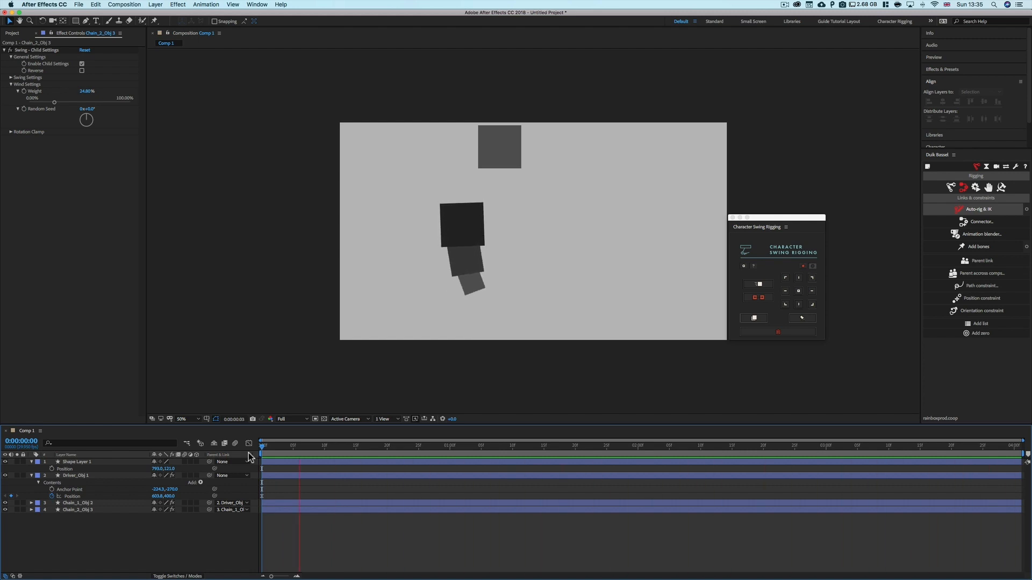
key(space)
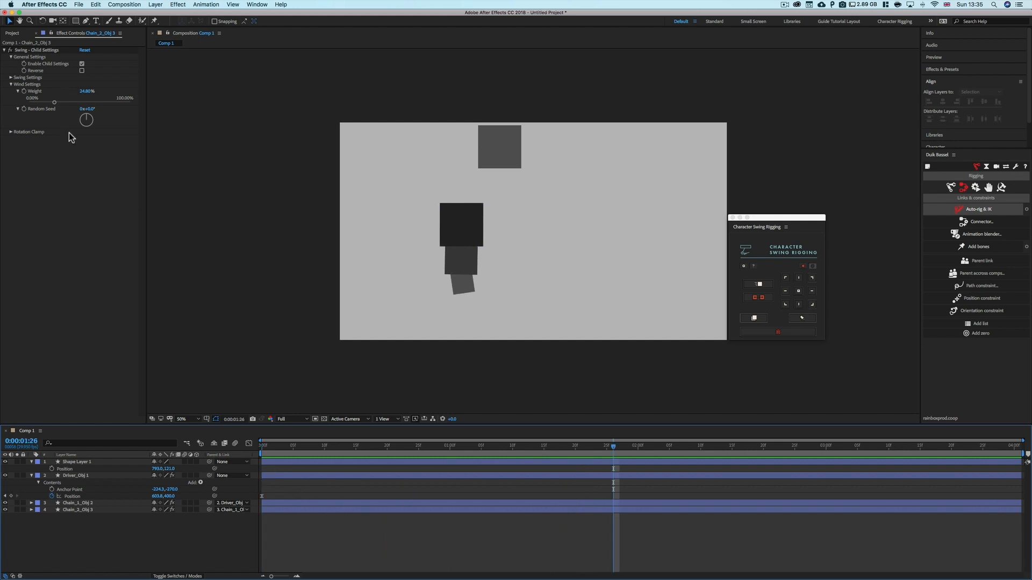
At the 1-second mark, move the driver square to the right to add a Position keyframe, and play the animation
click(11, 77)
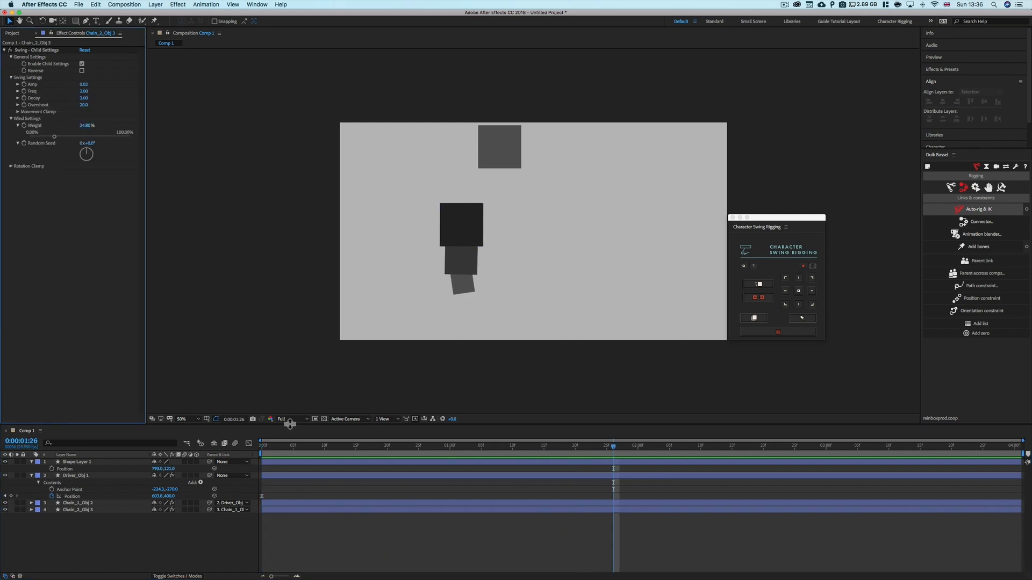
drag(405, 448, 450, 447)
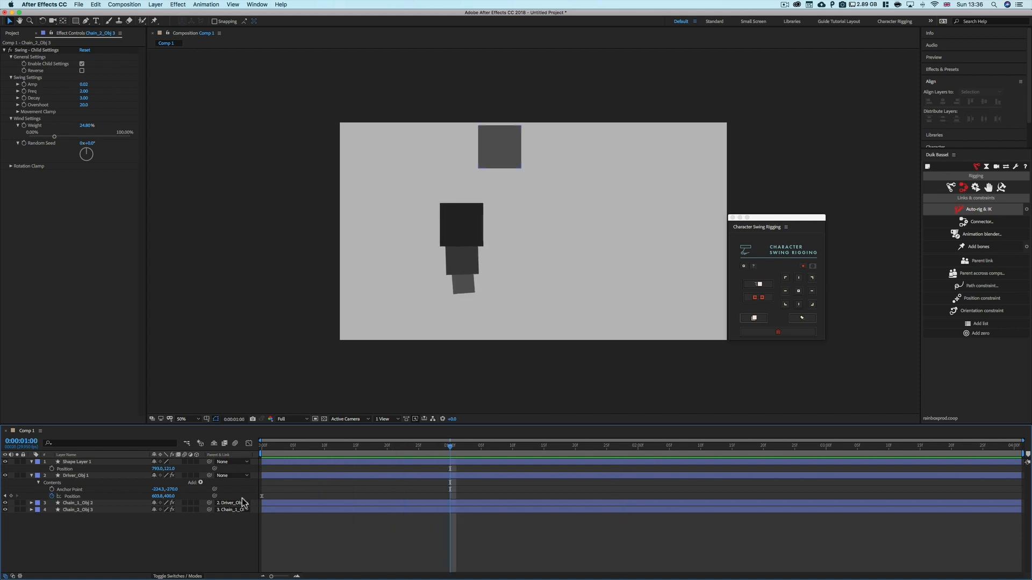
click(11, 496)
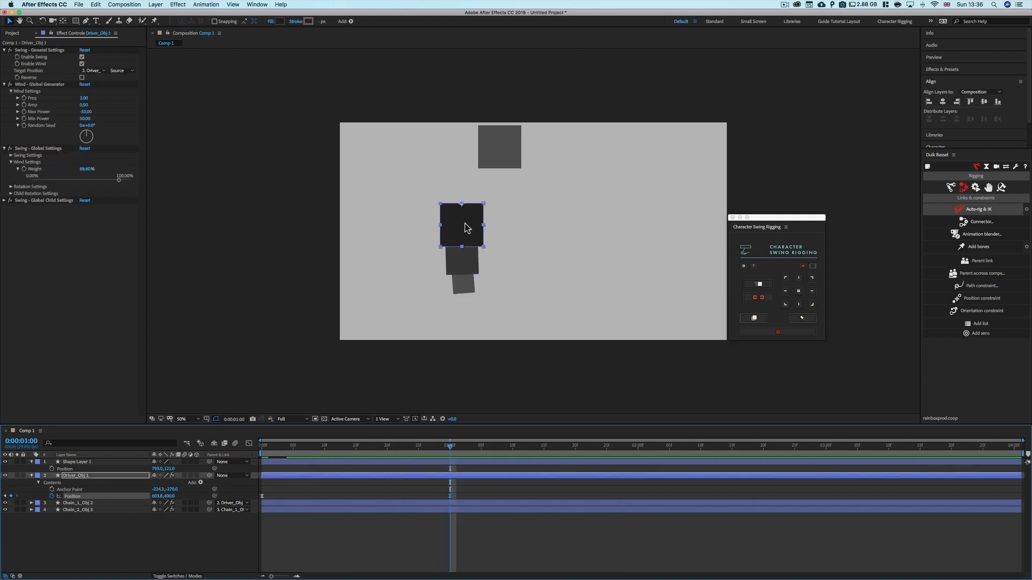
drag(464, 222, 641, 230)
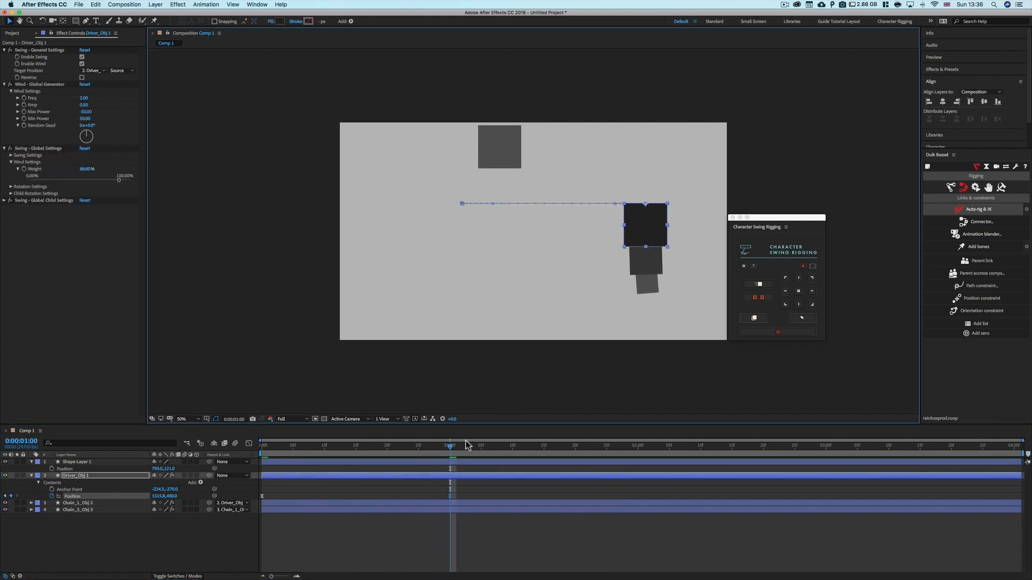
key(space)
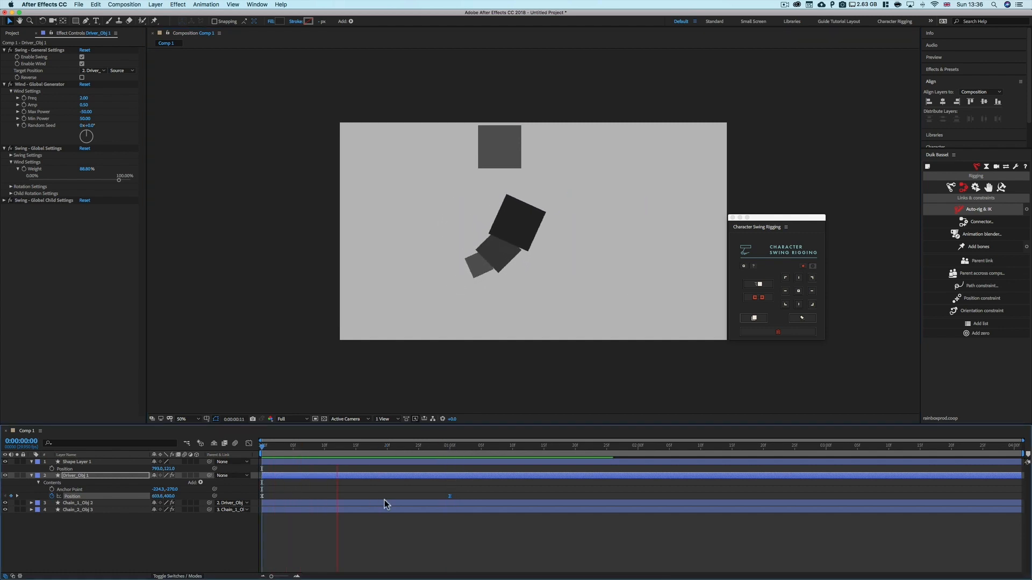
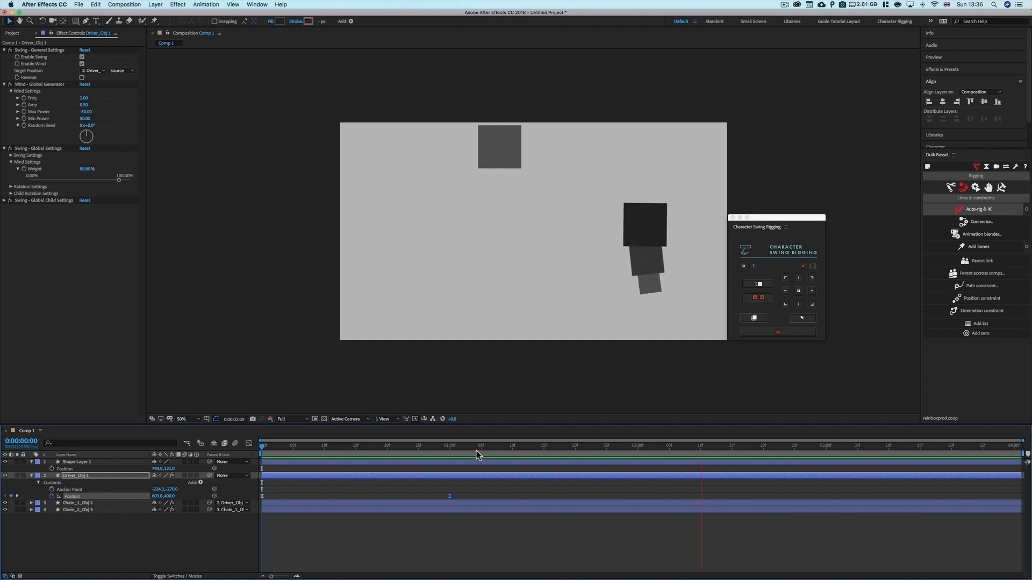
Set Chain_1_Obj 2's child swing Amp to 0.2
drag(473, 450, 386, 458)
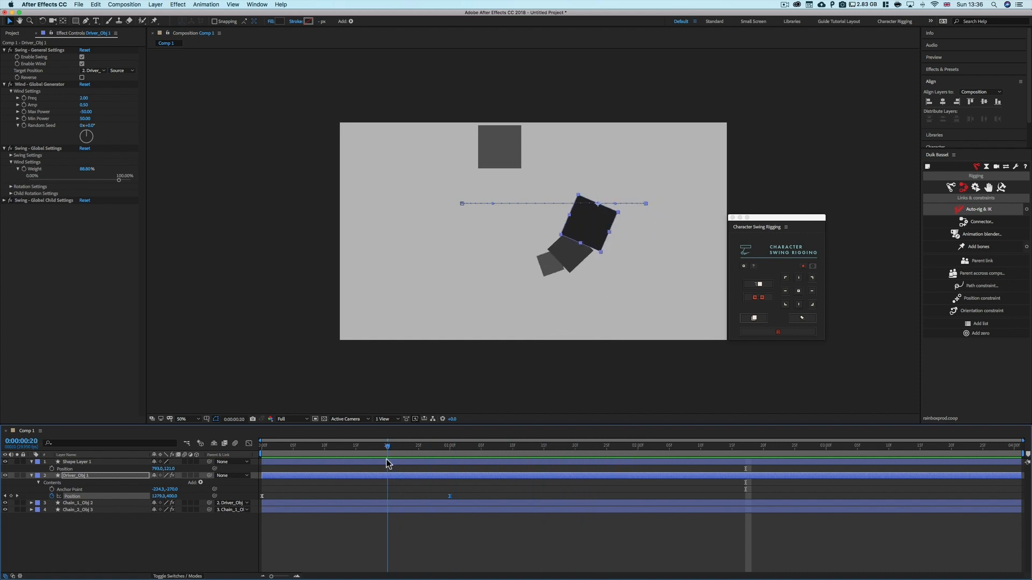
click(86, 240)
click(83, 503)
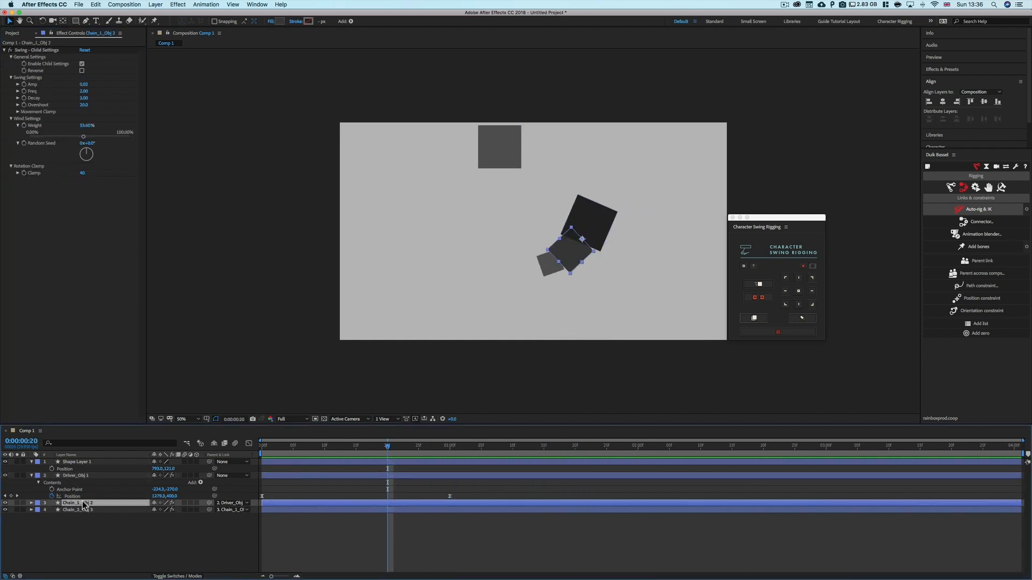
click(84, 84)
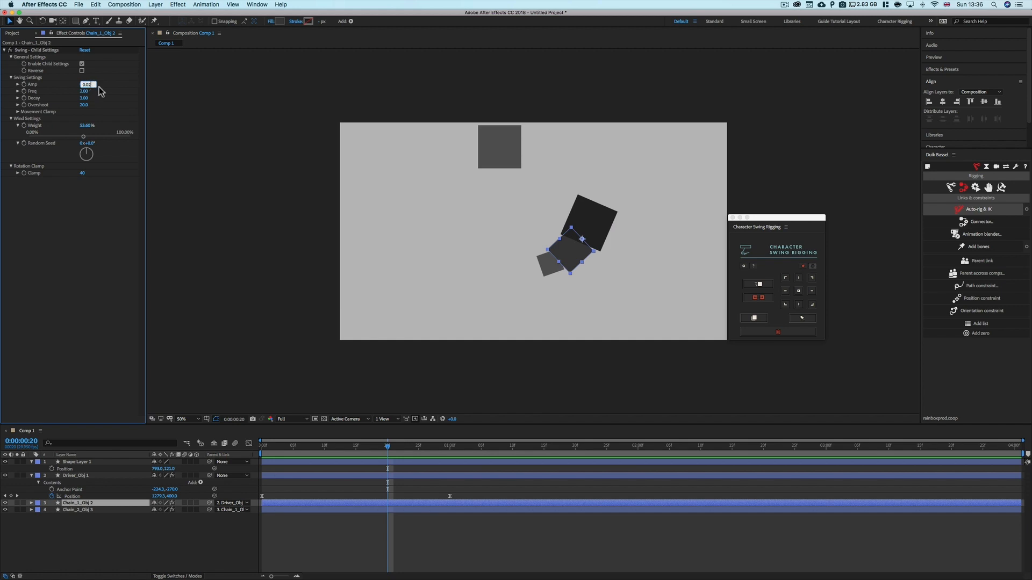
text(0.2)
click(46, 215)
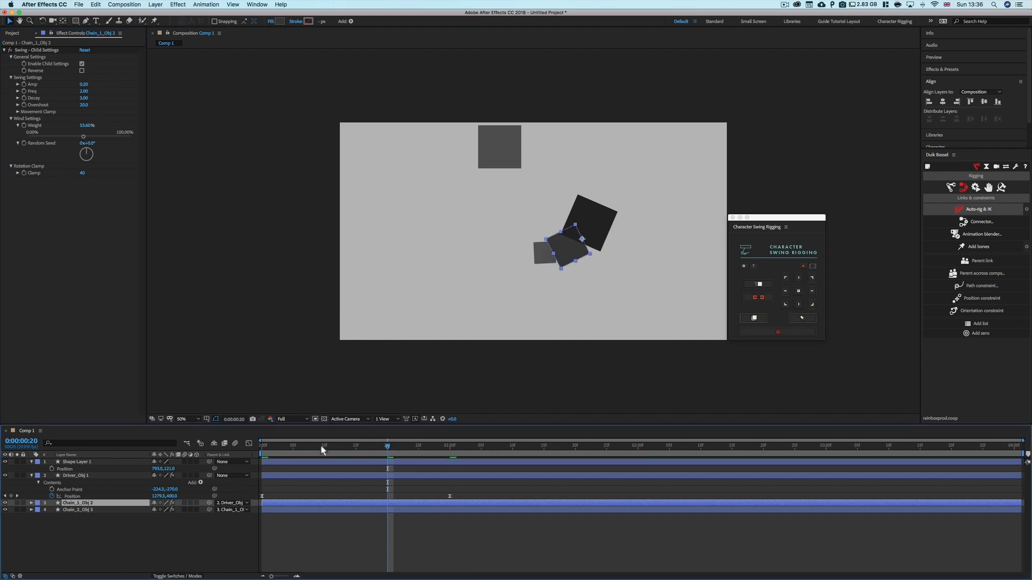
Reset Chain_1_Obj 2's Swing - Child Settings and enable its Reverse option
click(263, 445)
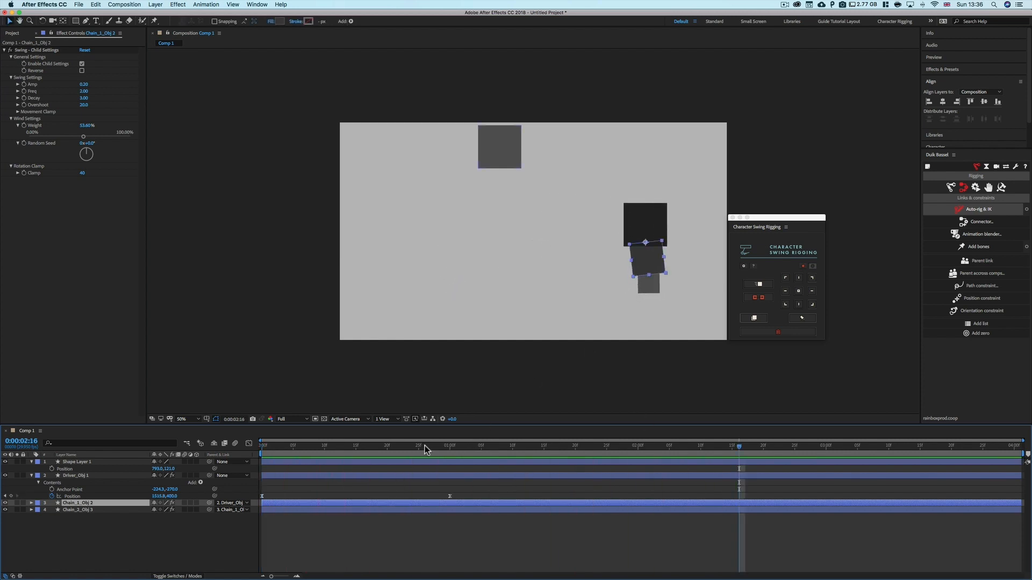
drag(425, 446, 387, 446)
click(85, 50)
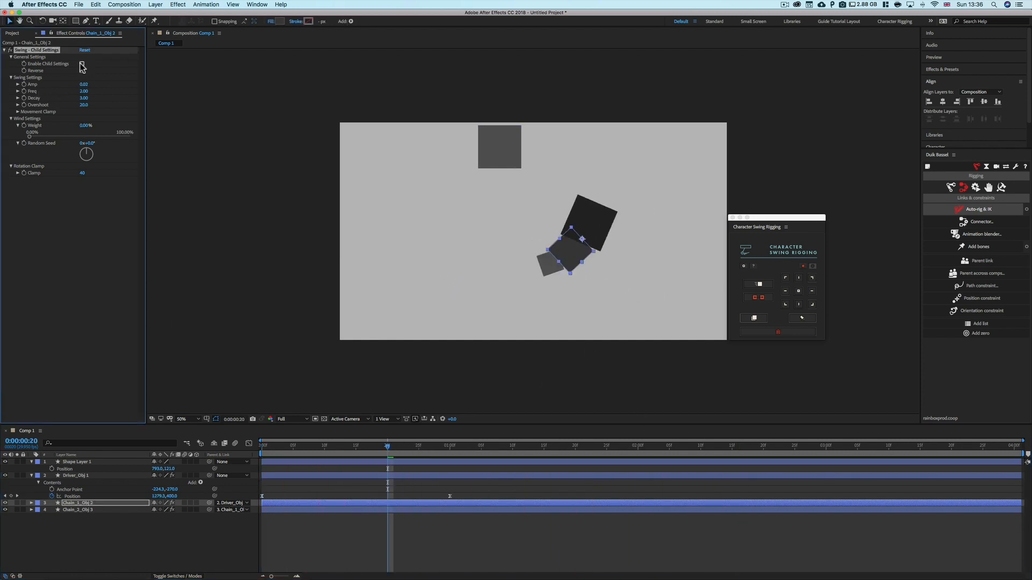
click(82, 70)
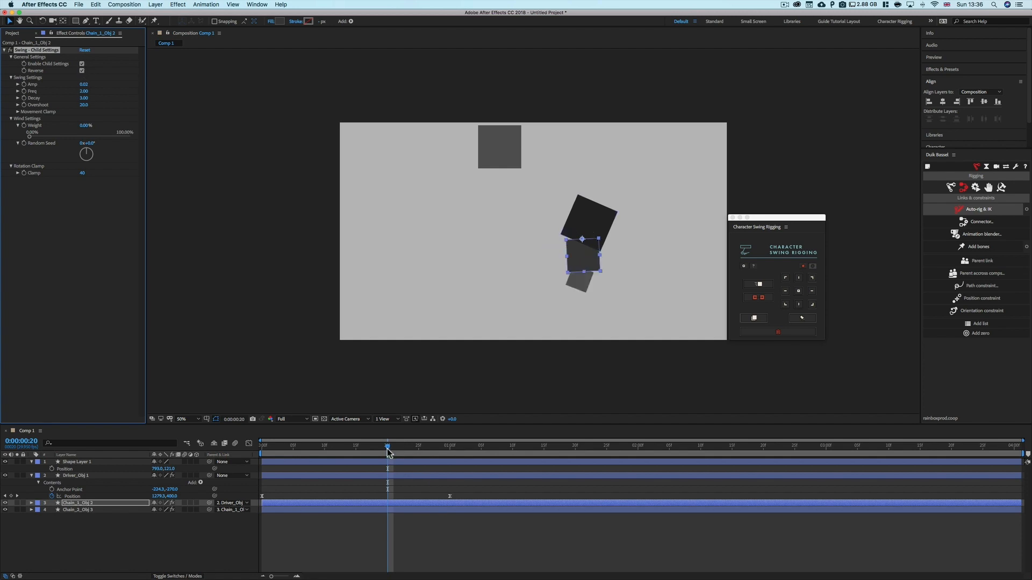
Return to the start of the timeline and play back the reversed chain swing
drag(387, 451, 263, 456)
key(space)
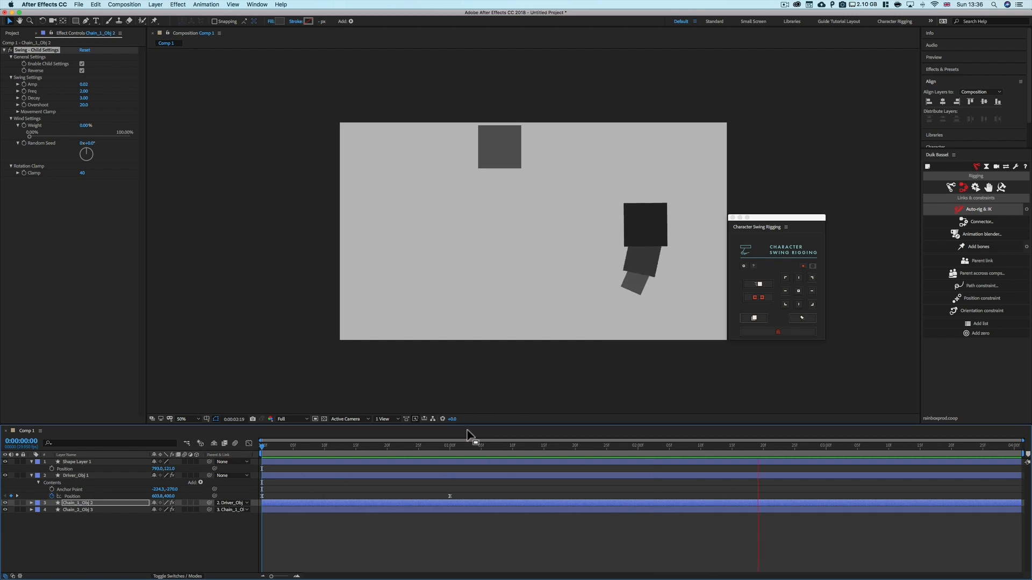
key(space)
drag(437, 448, 261, 453)
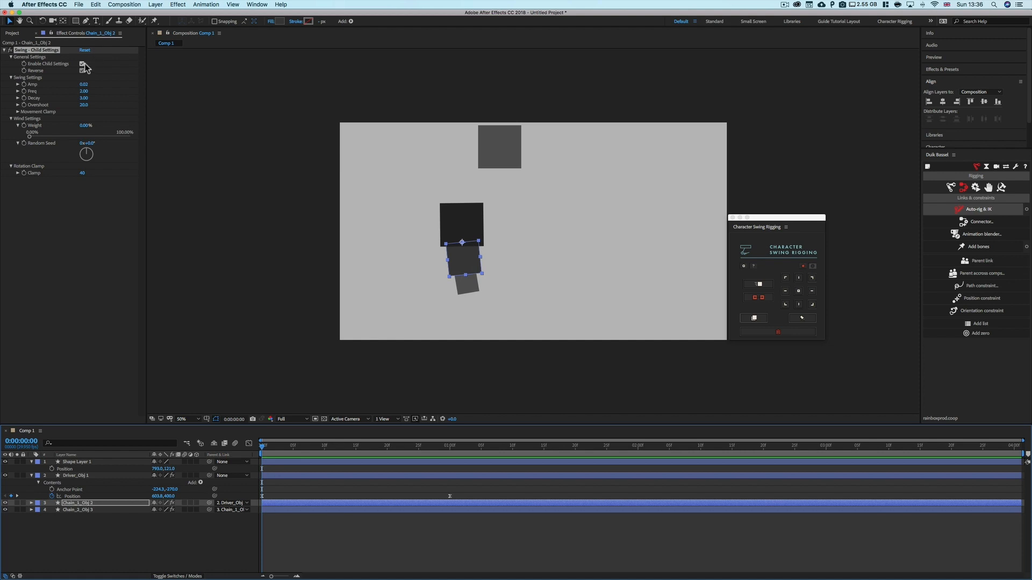
Turn off Enable Child Settings for Chain_1_Obj 2, then select Chain_1_Obj 3 and toggle its Enable Child Settings
click(82, 63)
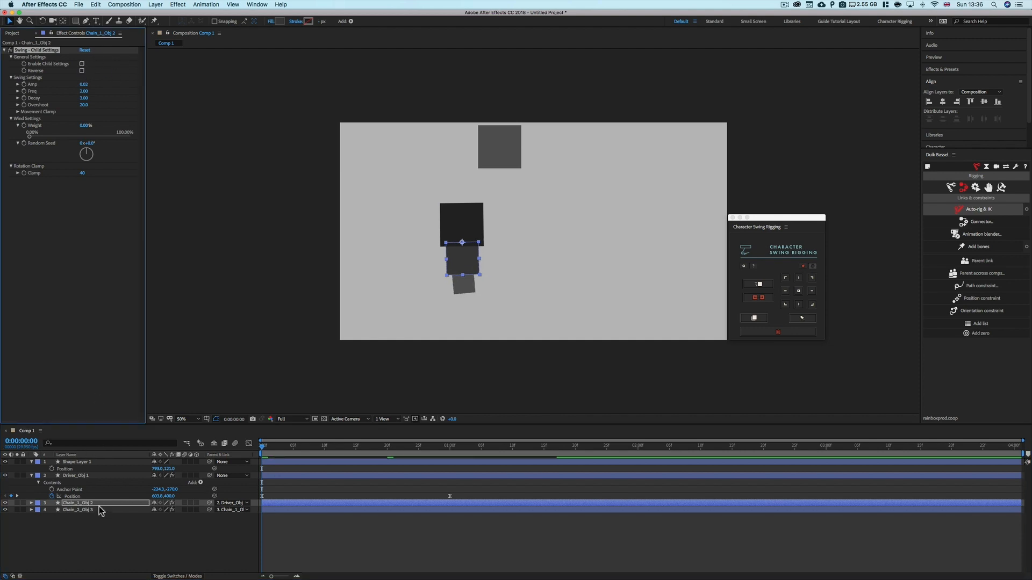
click(99, 510)
click(82, 64)
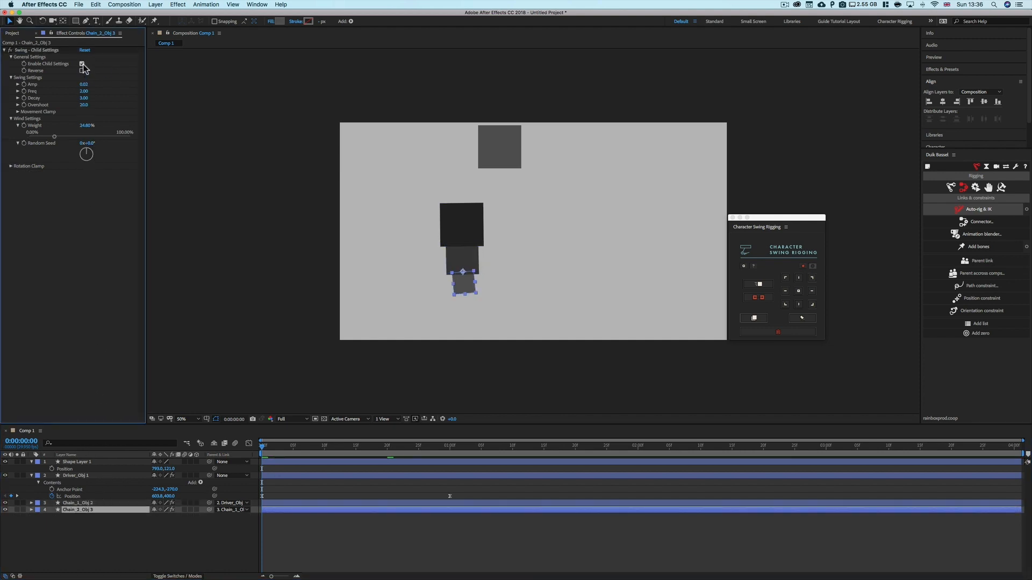
click(82, 63)
Select the driver and both chain layers and delete their Character Swing effects, expressions and parenting
click(81, 476)
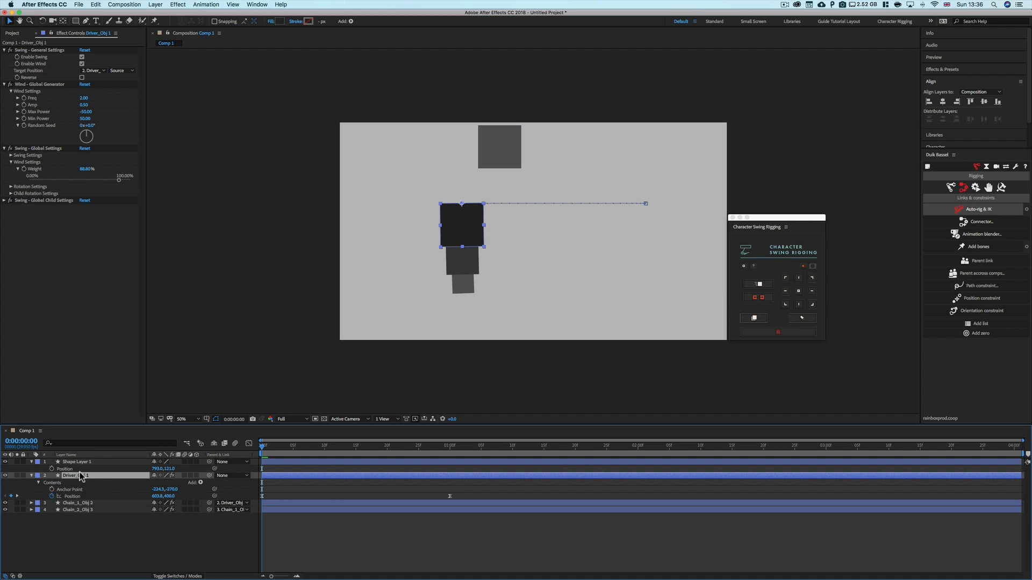
drag(262, 447, 166, 468)
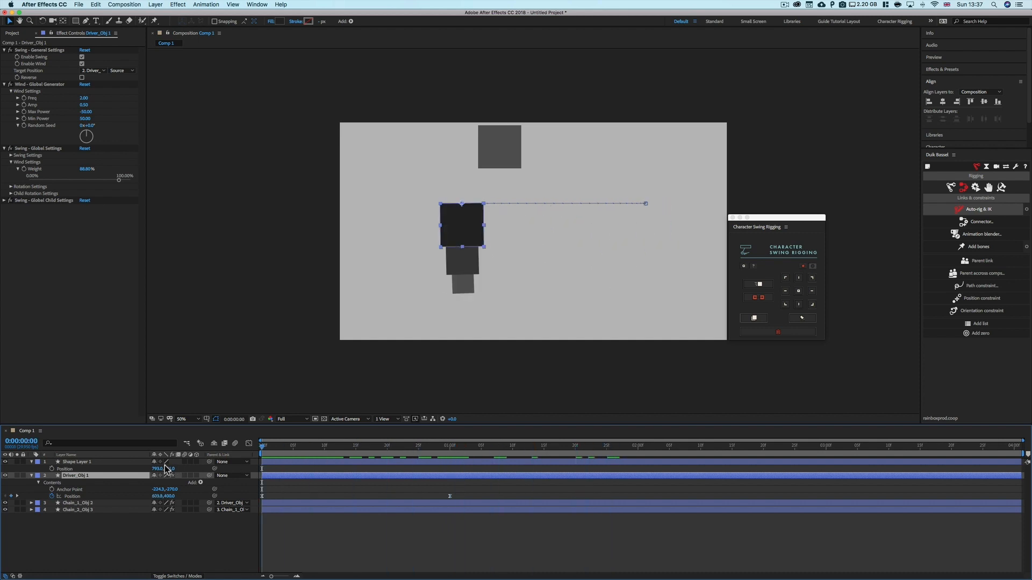
shift+click(92, 510)
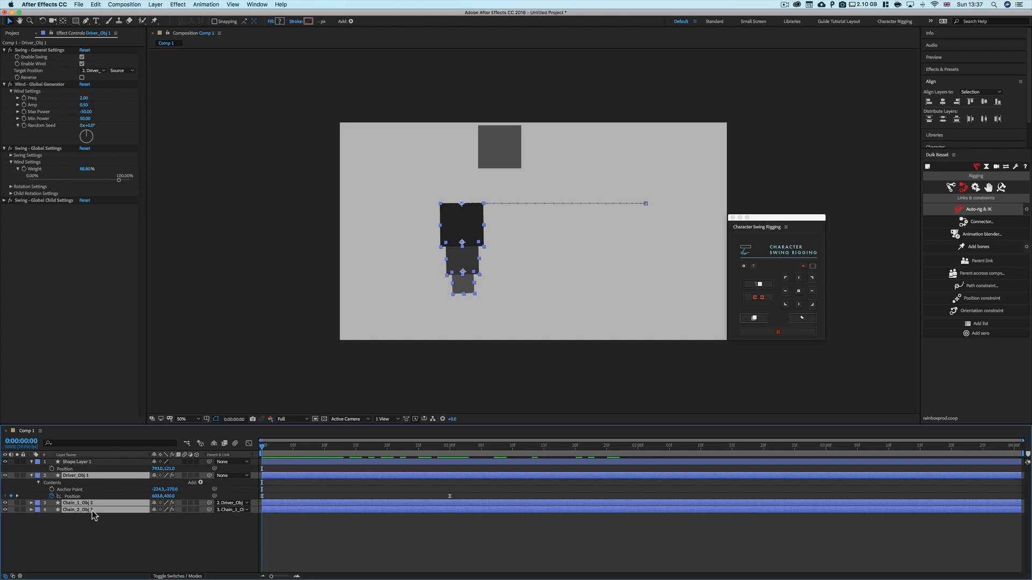
click(776, 334)
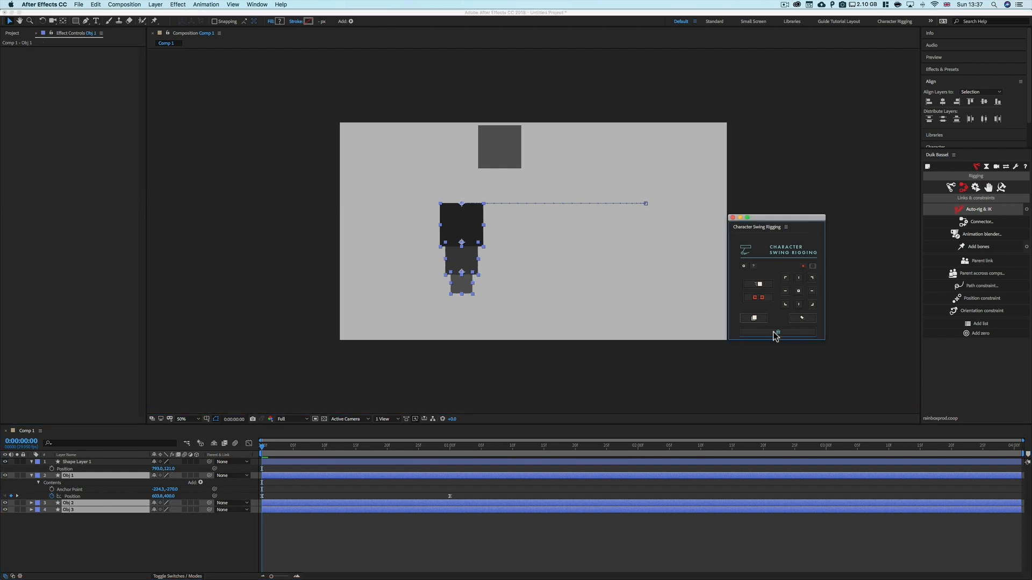
Reveal each Obj layer's Rotation property to check the rig's leftovers
click(108, 527)
click(81, 476)
key(r)
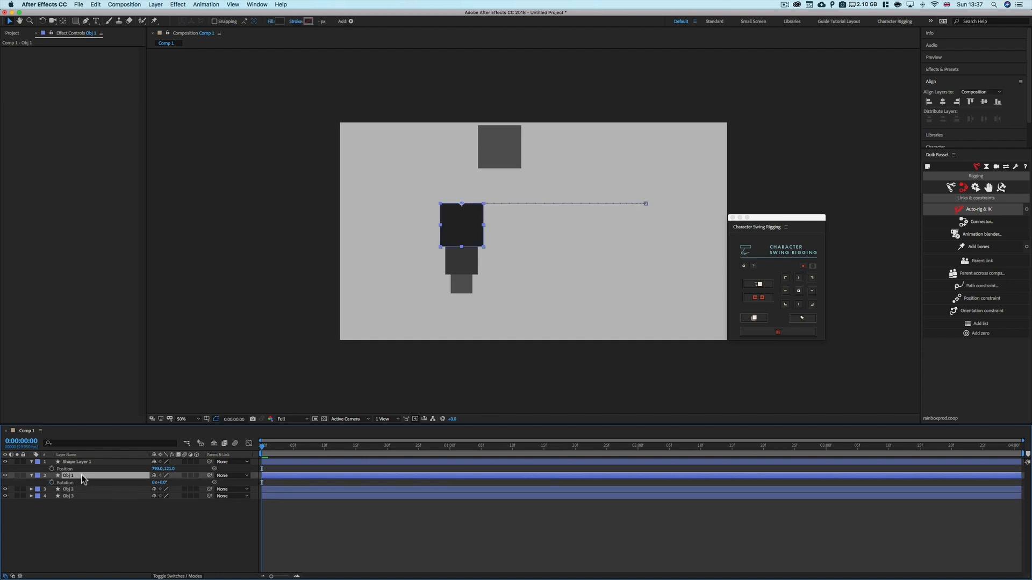
click(69, 490)
key(r)
click(79, 504)
key(r)
click(79, 532)
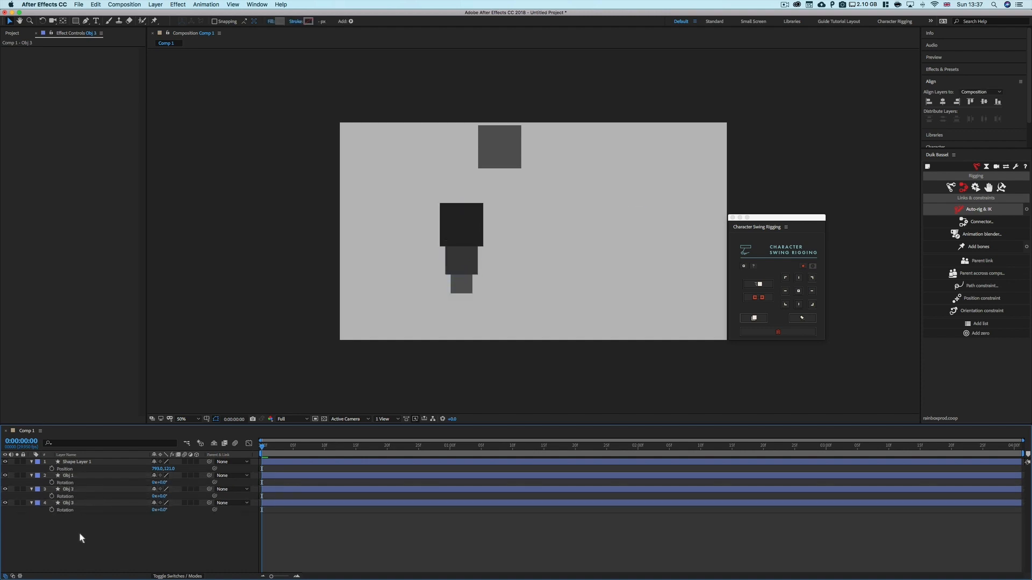
click(74, 504)
key(r)
click(75, 489)
key(r)
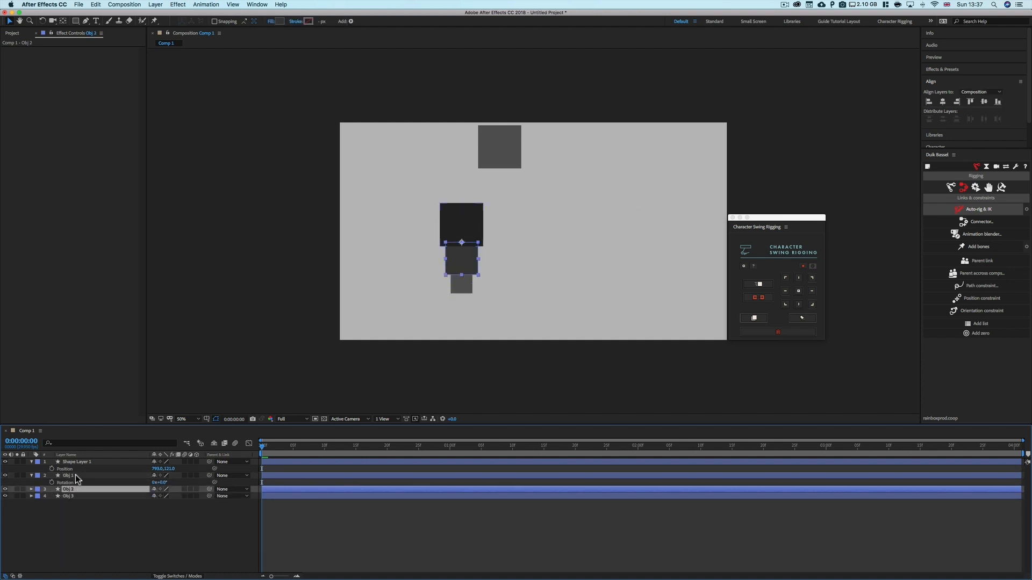
click(76, 475)
key(r)
shift+click(75, 490)
click(82, 511)
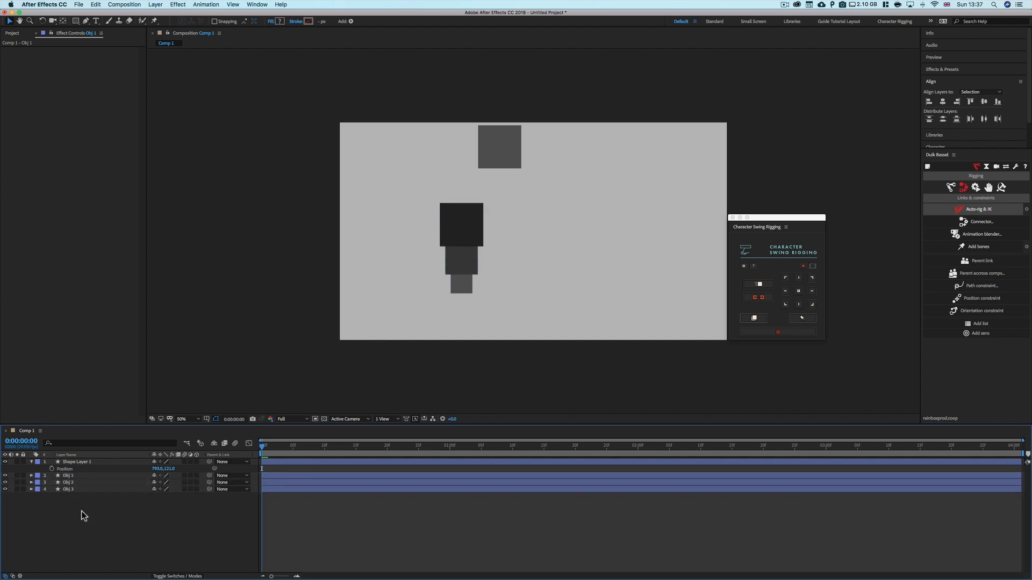
Reveal Obj 1's Position keyframes and return to the start of the timeline
click(76, 476)
key(p)
click(141, 537)
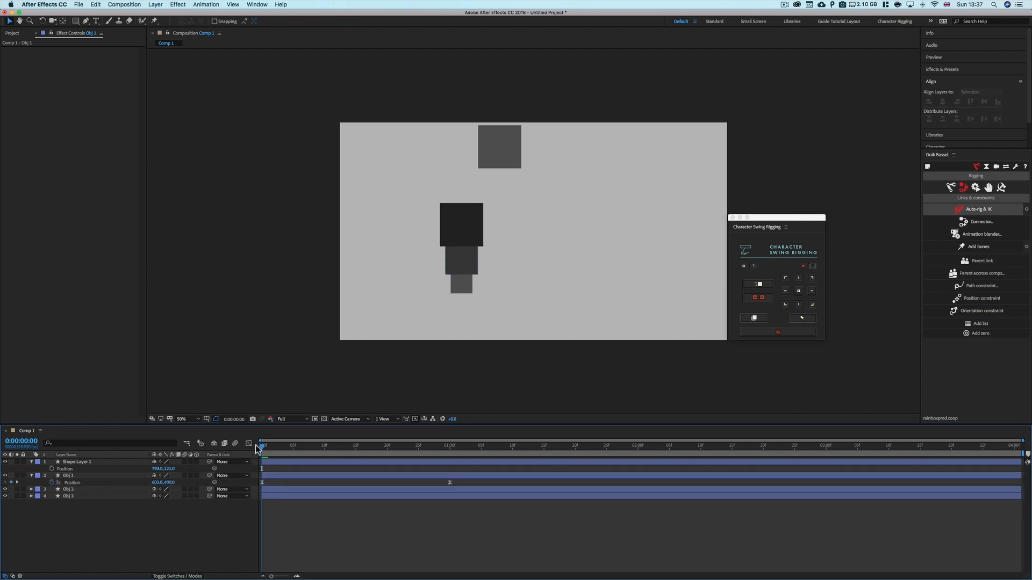
drag(289, 449, 263, 452)
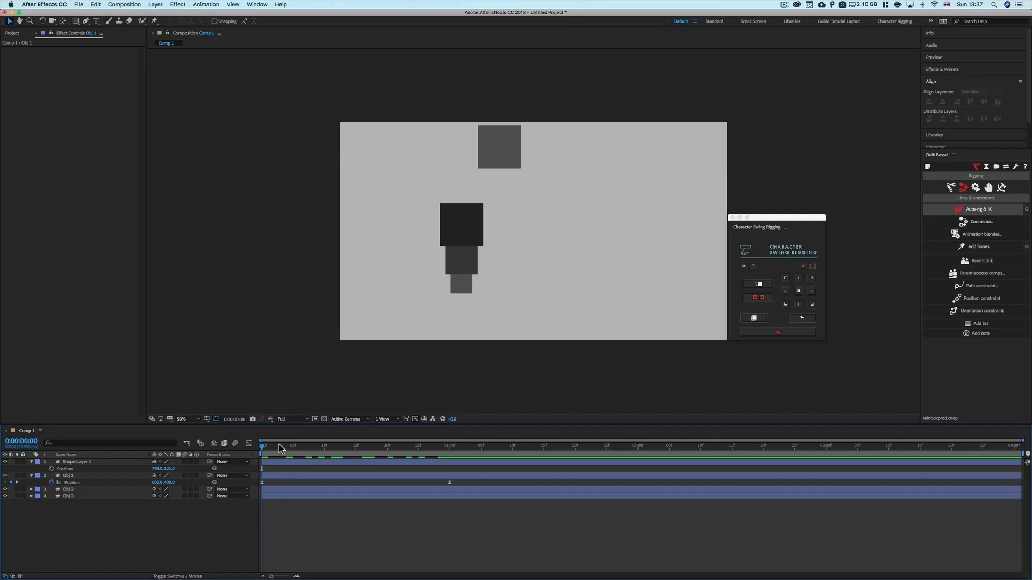
mouse_move(268, 453)
mouse_down()
mouse_move(409, 452)
mouse_move(262, 448)
mouse_up()
click(78, 476)
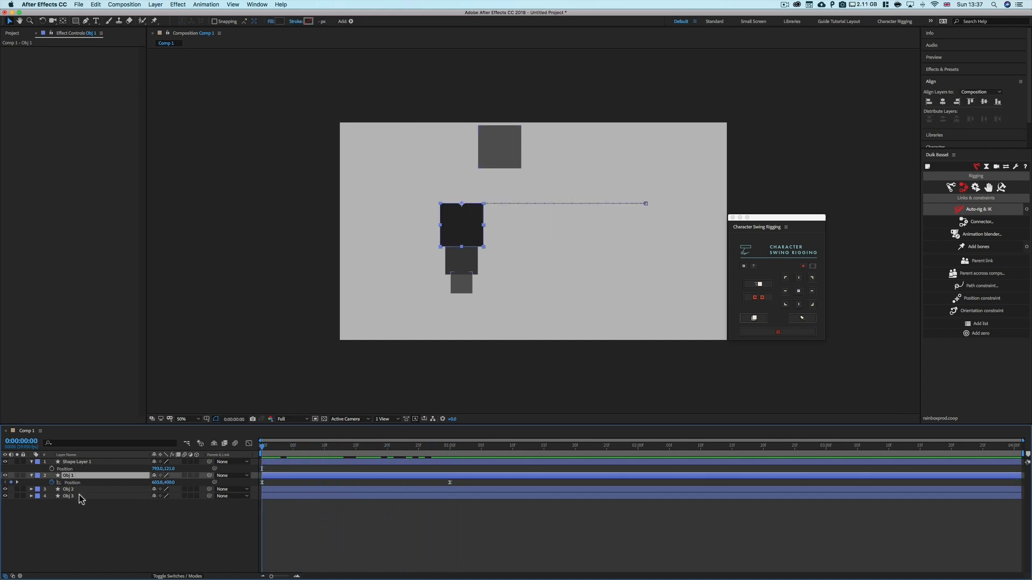
With all three Obj layers selected, switch the Character Swing Rigging panel to the single-square option
shift+click(79, 494)
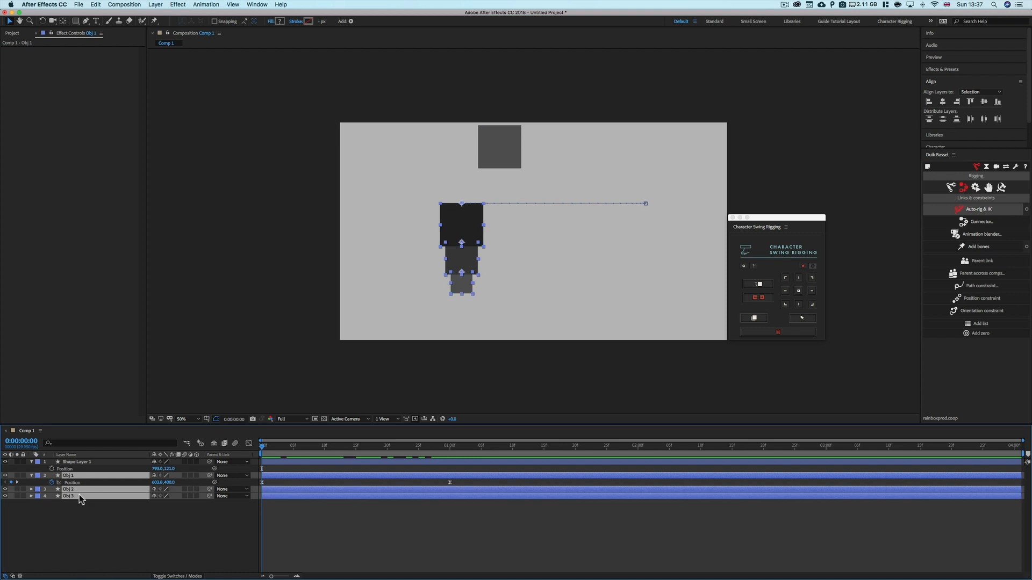
click(756, 284)
click(99, 543)
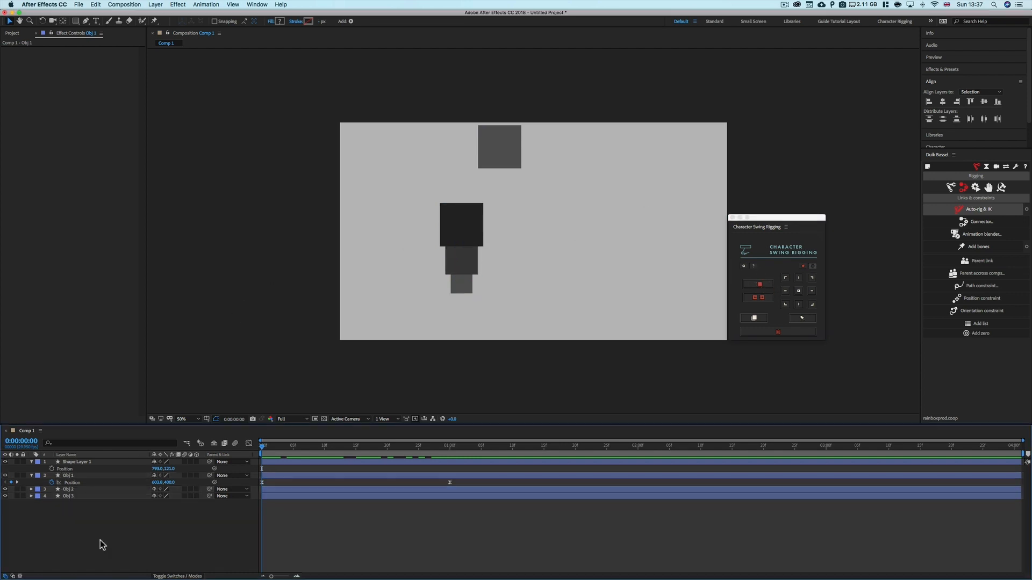
Select the three Obj layers and move the chain toward the upper left of the composition
click(75, 476)
shift+click(72, 497)
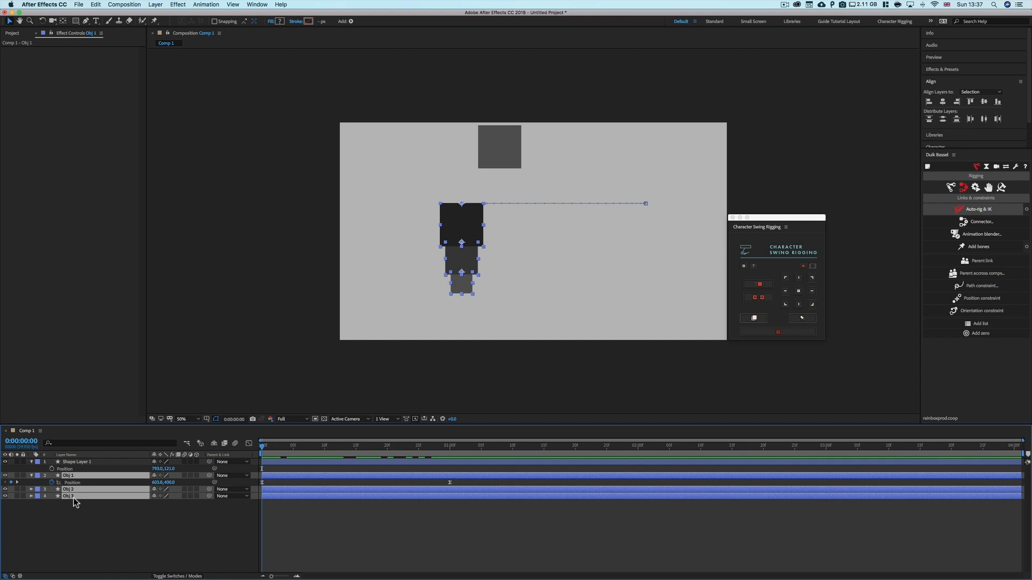
click(460, 482)
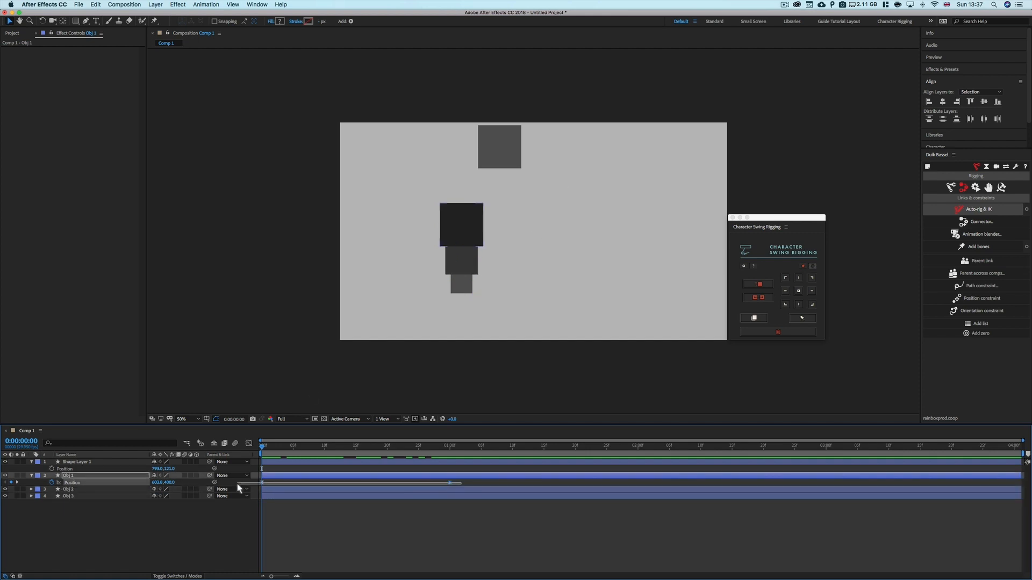
click(88, 477)
shift+click(73, 496)
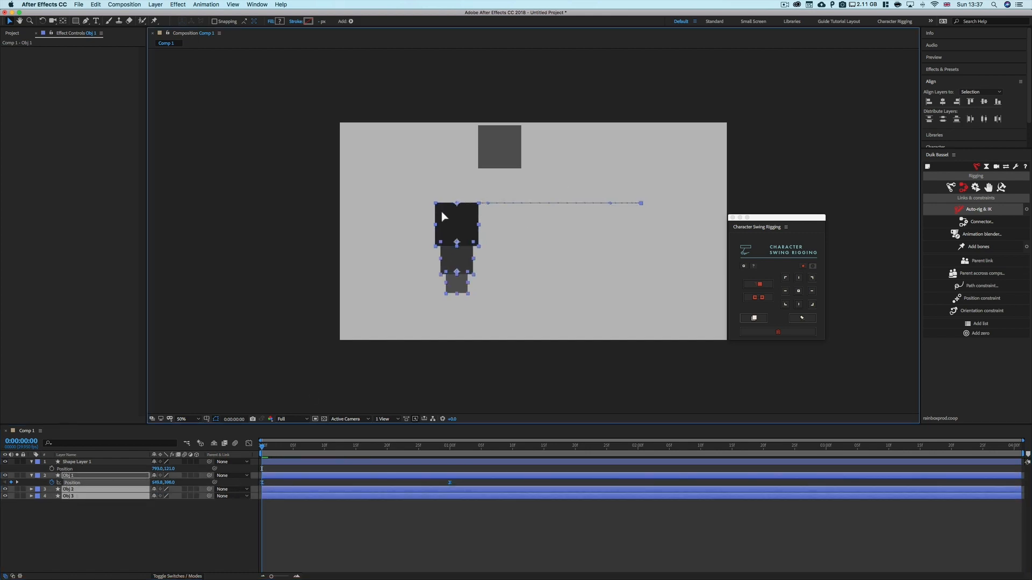
drag(440, 211, 326, 392)
Delete the grey reference square and move the chain into the composition's upper-left corner
click(511, 143)
key(Delete)
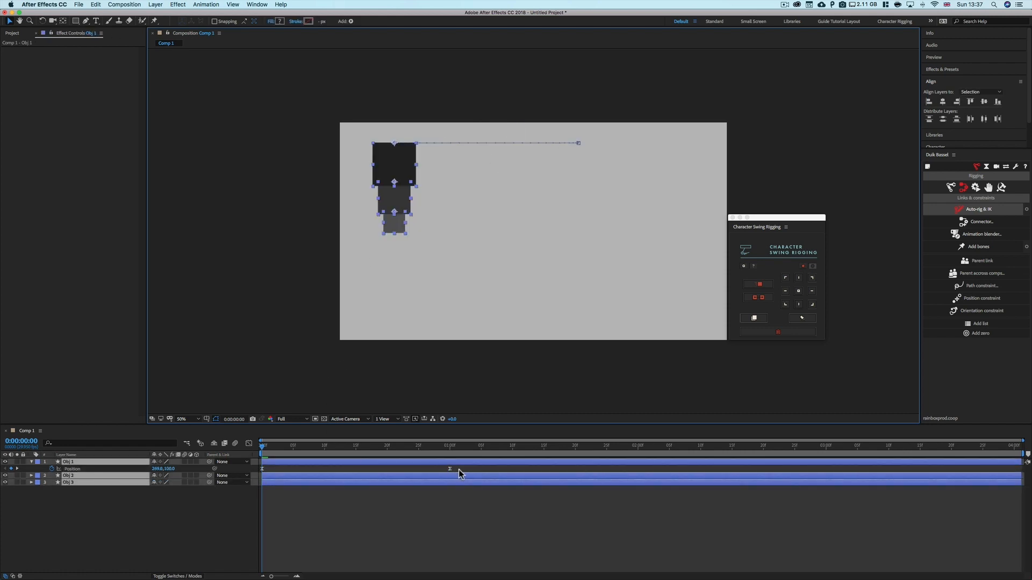
drag(462, 471, 256, 470)
shift+click(95, 482)
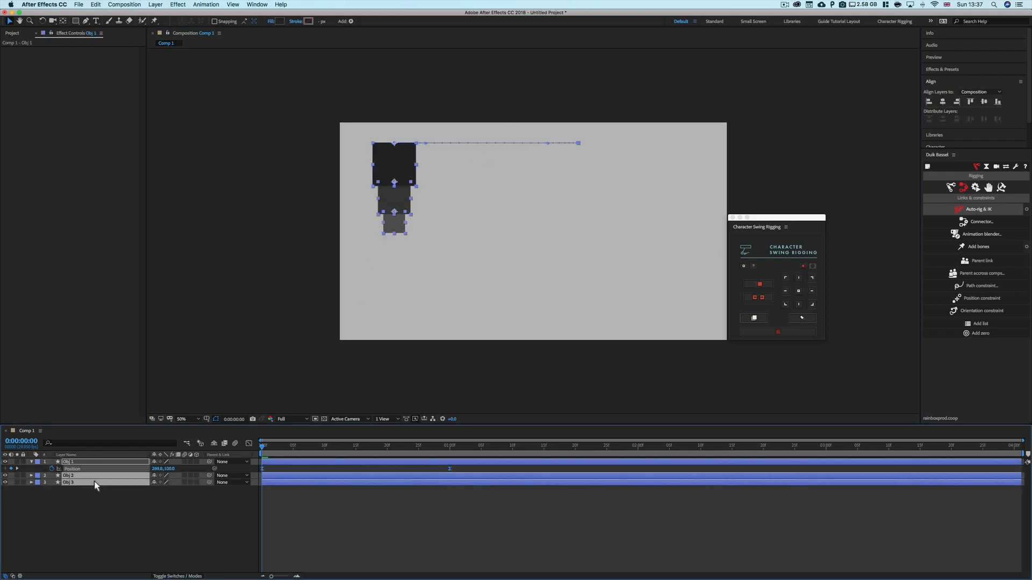
drag(394, 158, 367, 141)
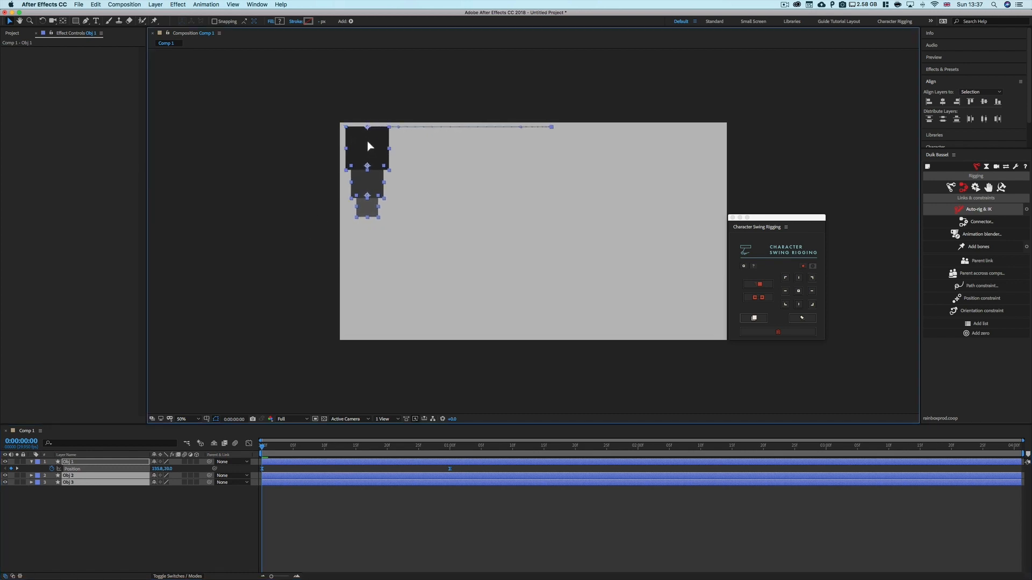
Duplicate the three Obj layers and bring the copies to the top of the layer stack
click(145, 495)
click(95, 462)
shift+click(94, 482)
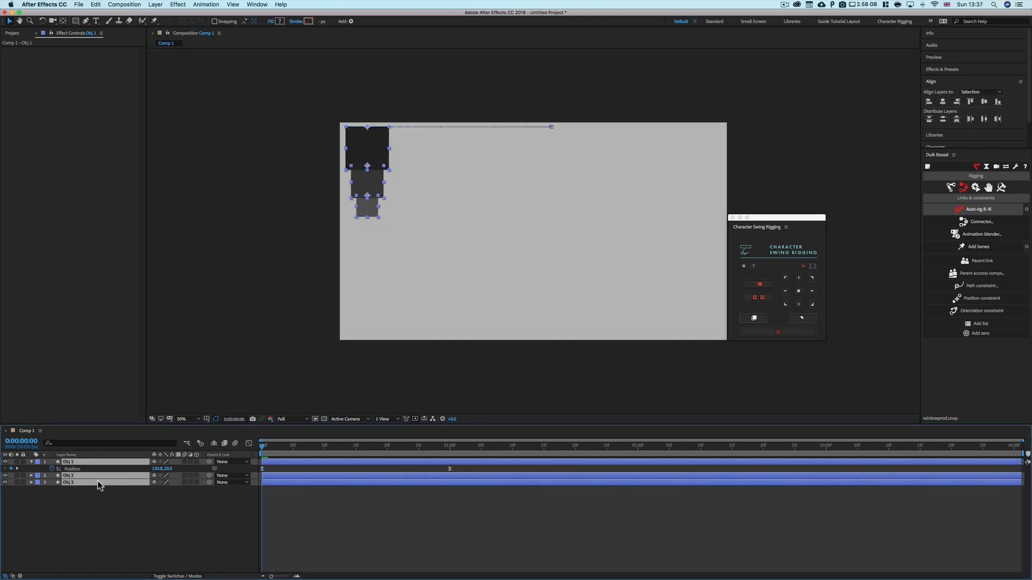
key(super+d)
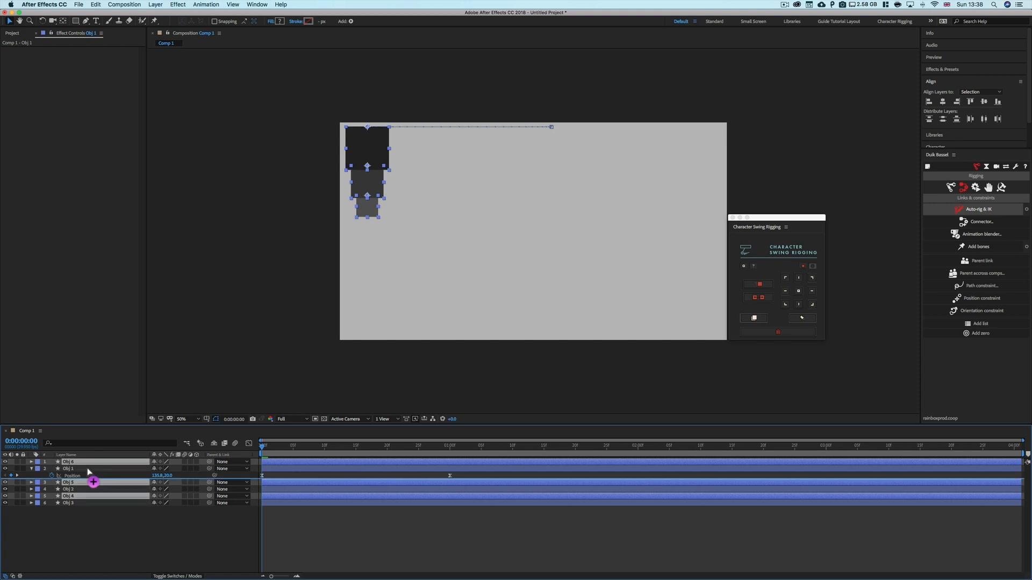
key(super+shift+bracketright)
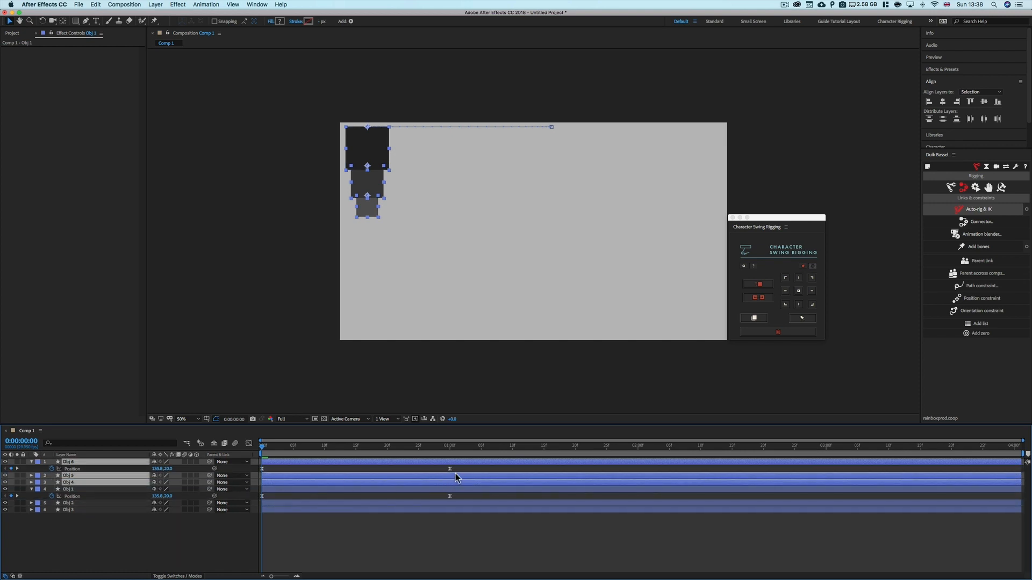
Move the duplicated chain straight down below the original chain
drag(460, 468, 261, 472)
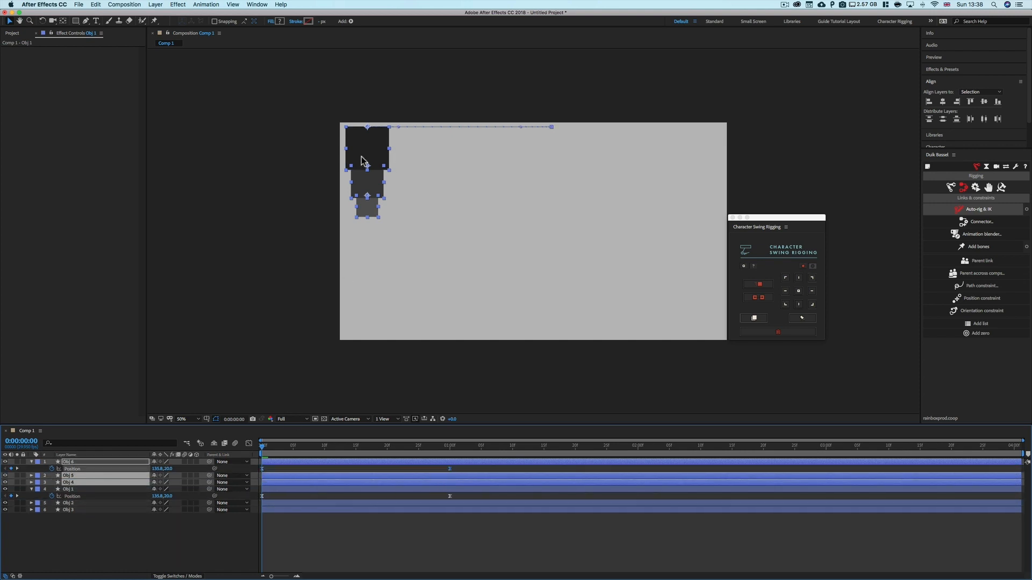
drag(362, 160, 362, 258)
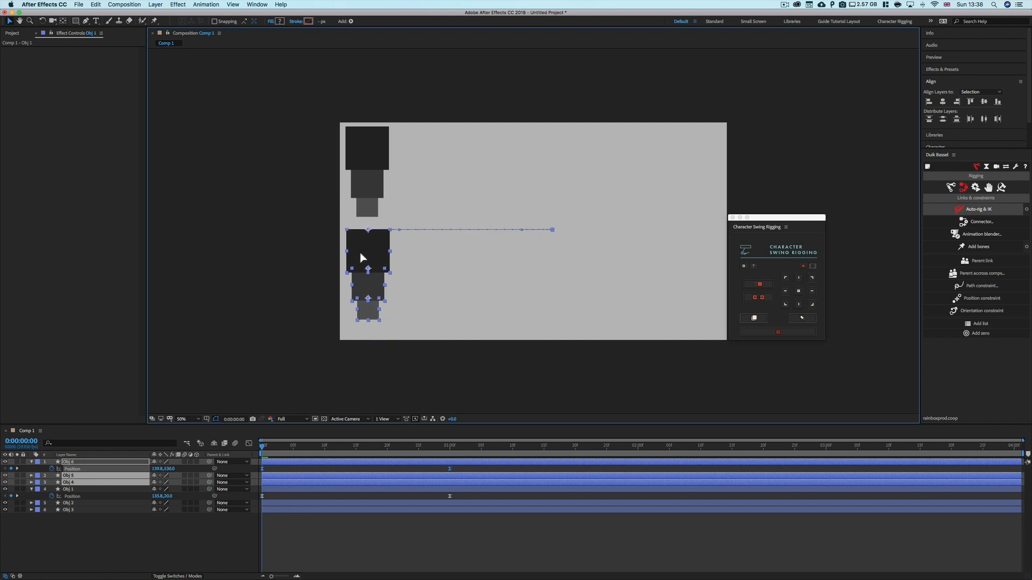
Delete the later Position keyframes on the Obj 6 and Obj 1 layers
click(195, 560)
click(449, 469)
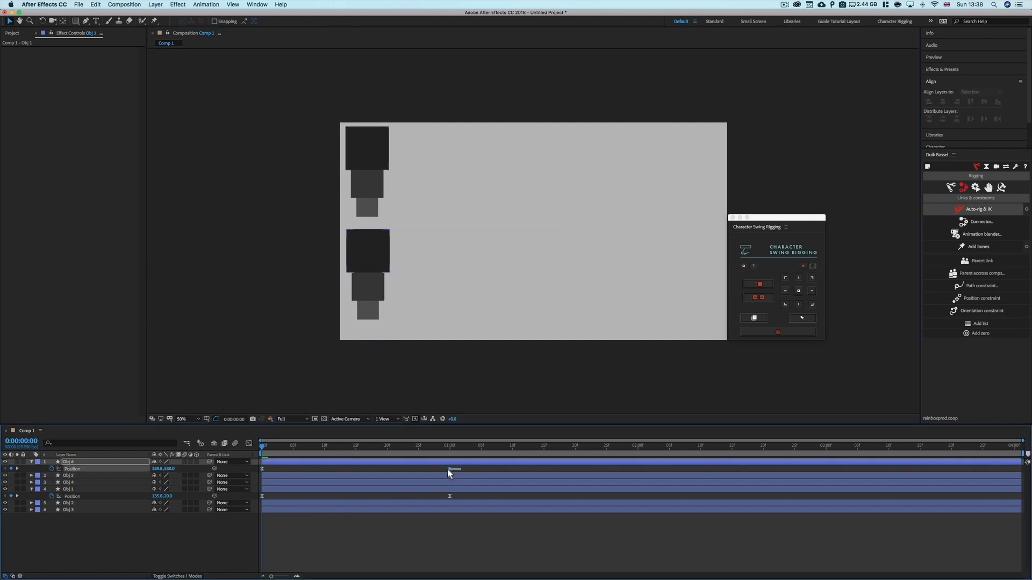
key(Delete)
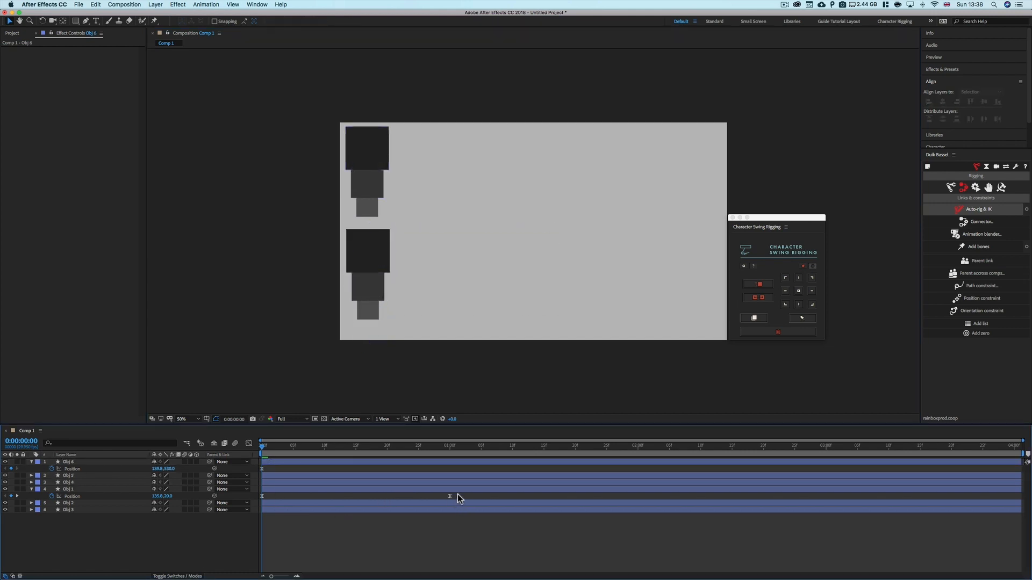
click(449, 496)
key(Delete)
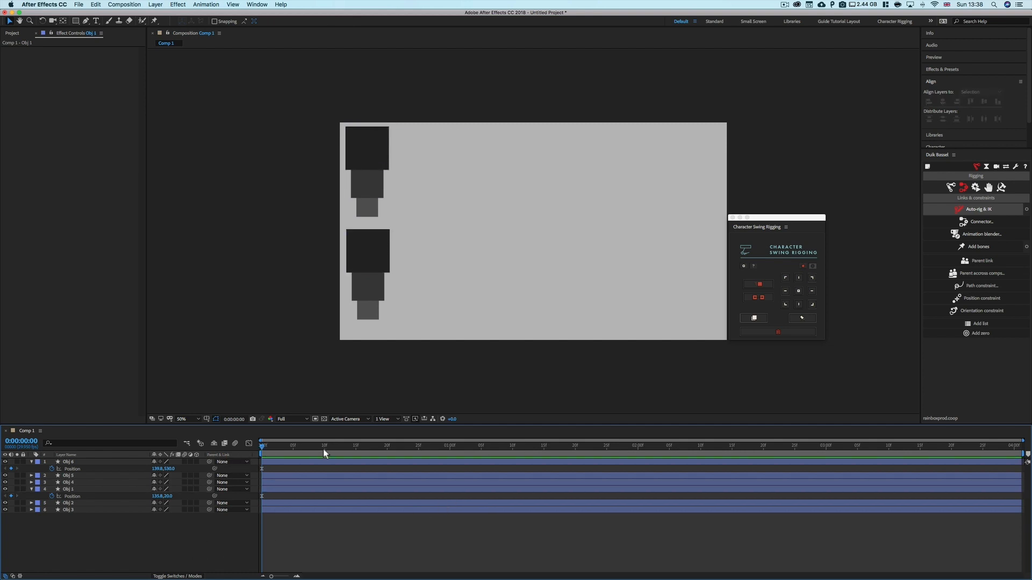
Duplicate the lower chain's three layers and move the copy up and over toward the composition's right side
click(95, 462)
shift+click(90, 482)
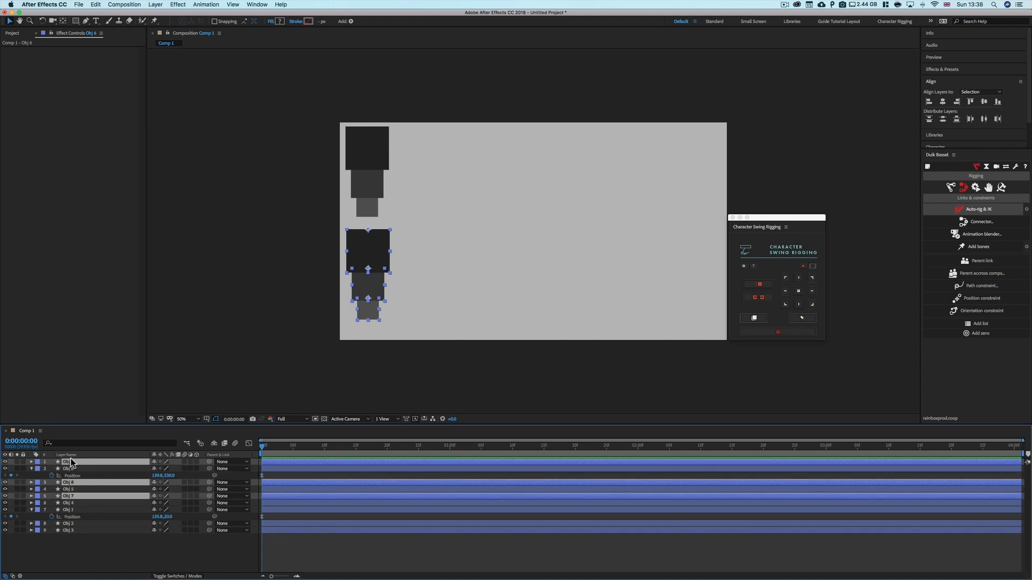
key(super+d)
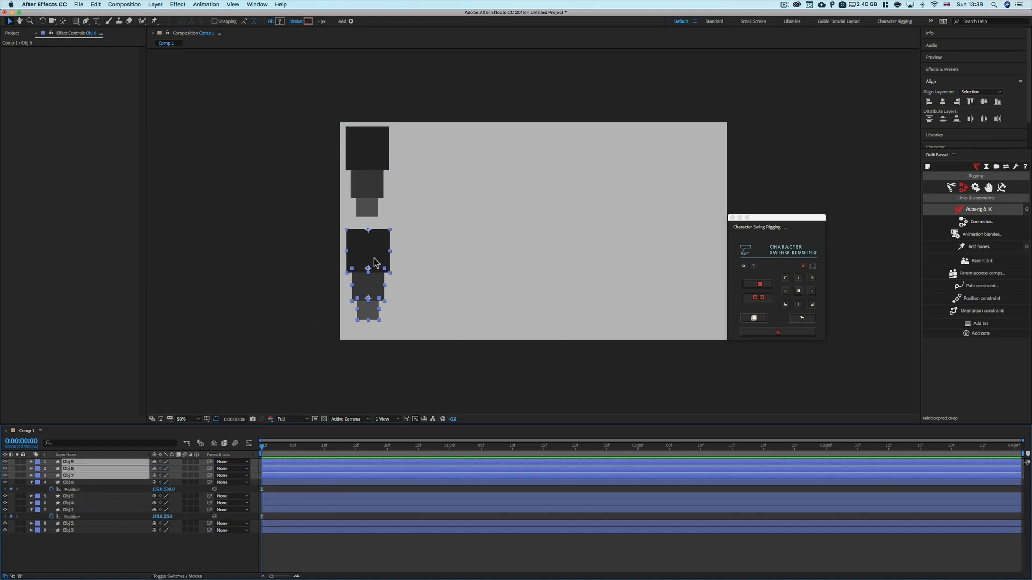
key(u)
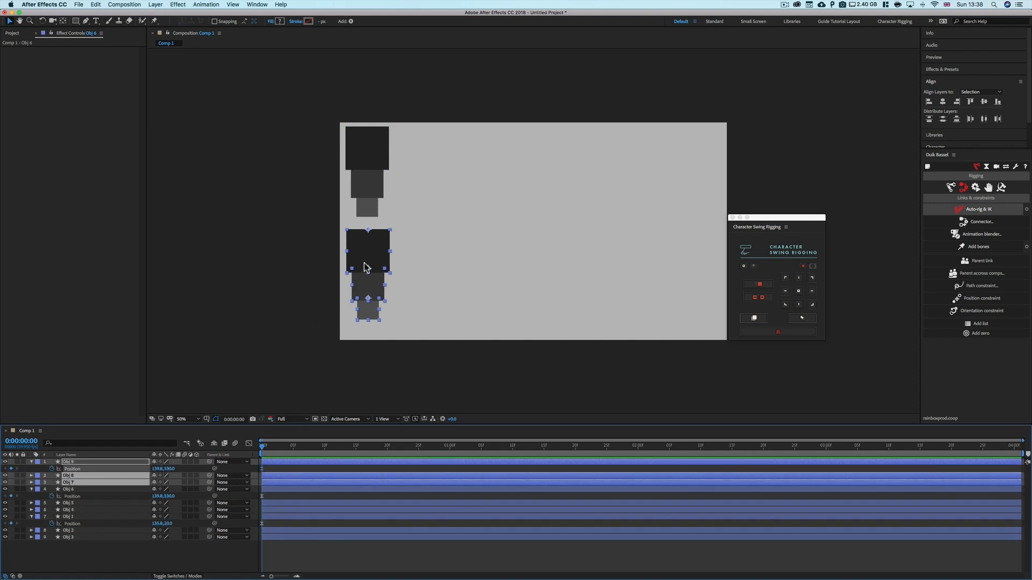
drag(371, 256, 546, 210)
click(274, 489)
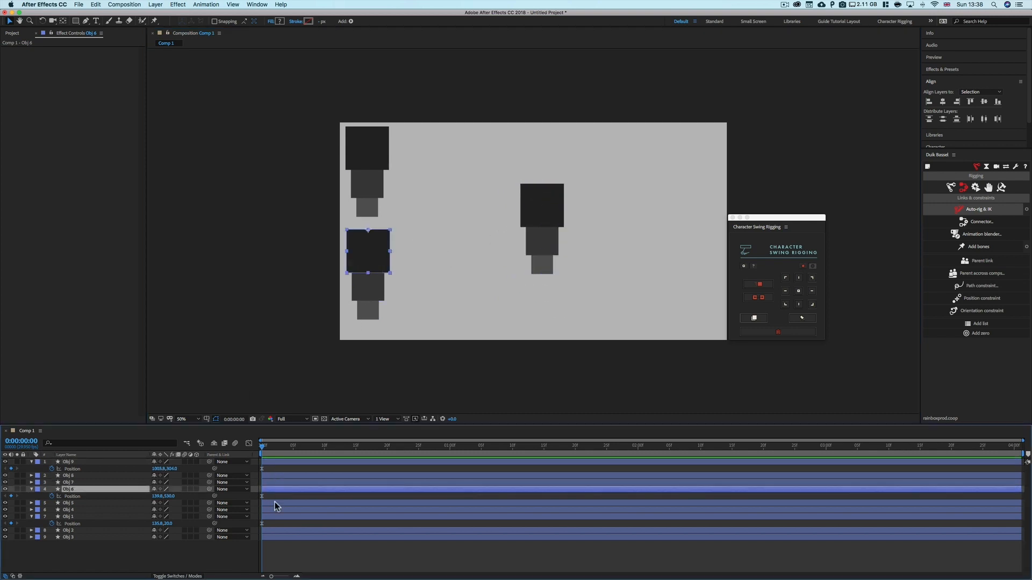
Move the lower chain to the right, toward the middle of the composition
shift+click(272, 516)
shift+click(275, 511)
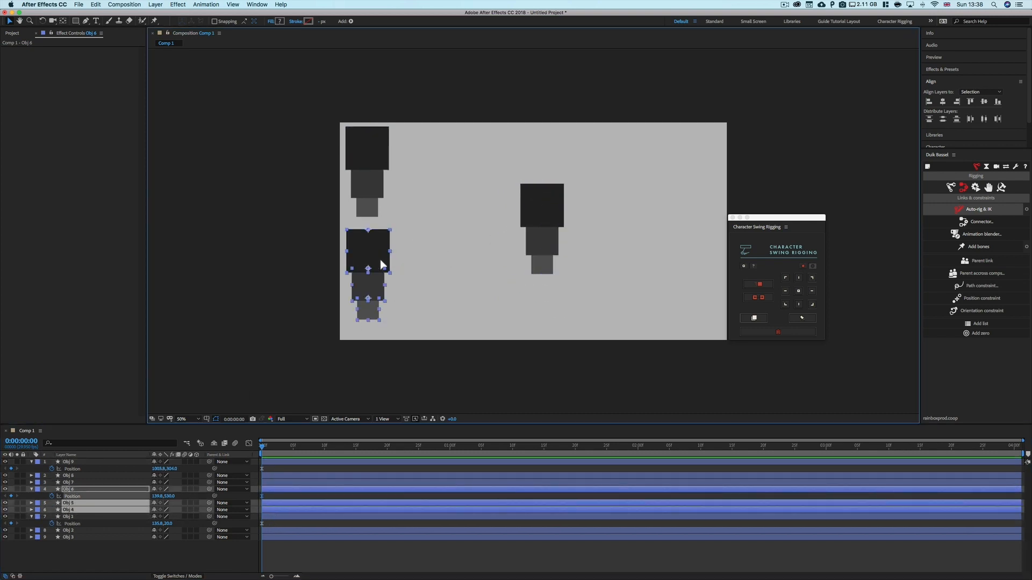
drag(380, 264, 445, 263)
click(270, 517)
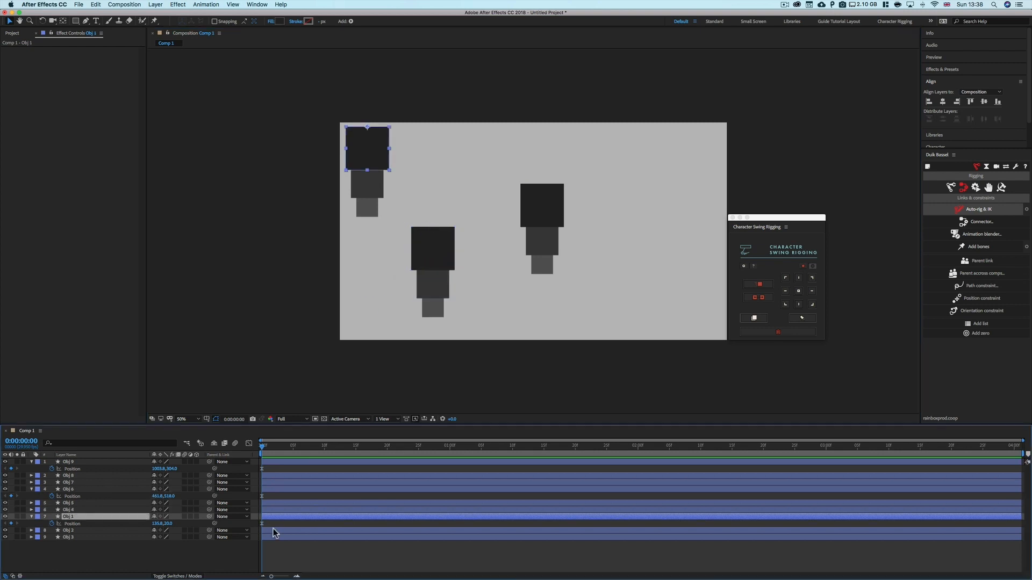
Nudge the top-left chain slightly right and down
shift+click(274, 537)
drag(387, 142, 406, 151)
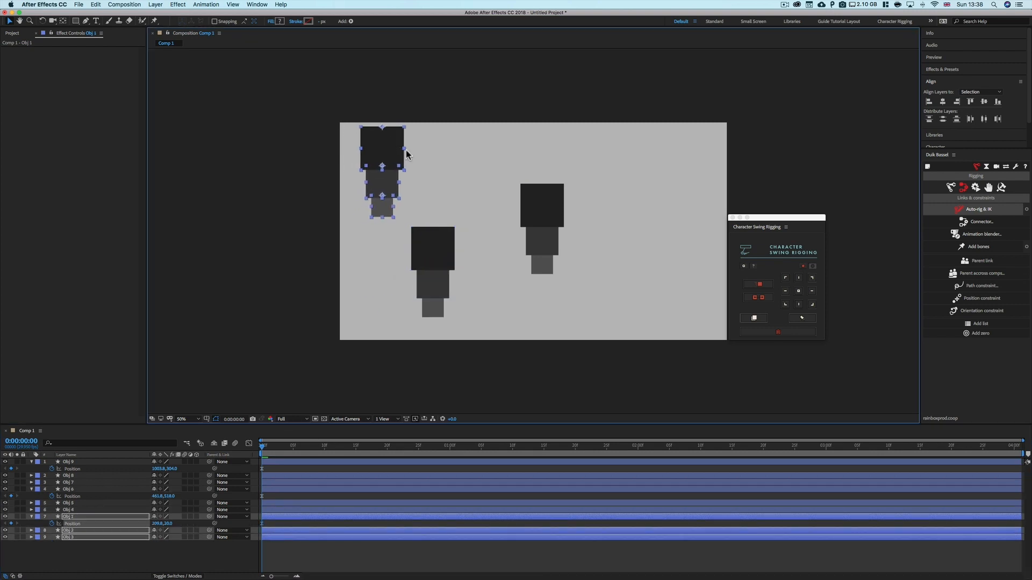
click(611, 219)
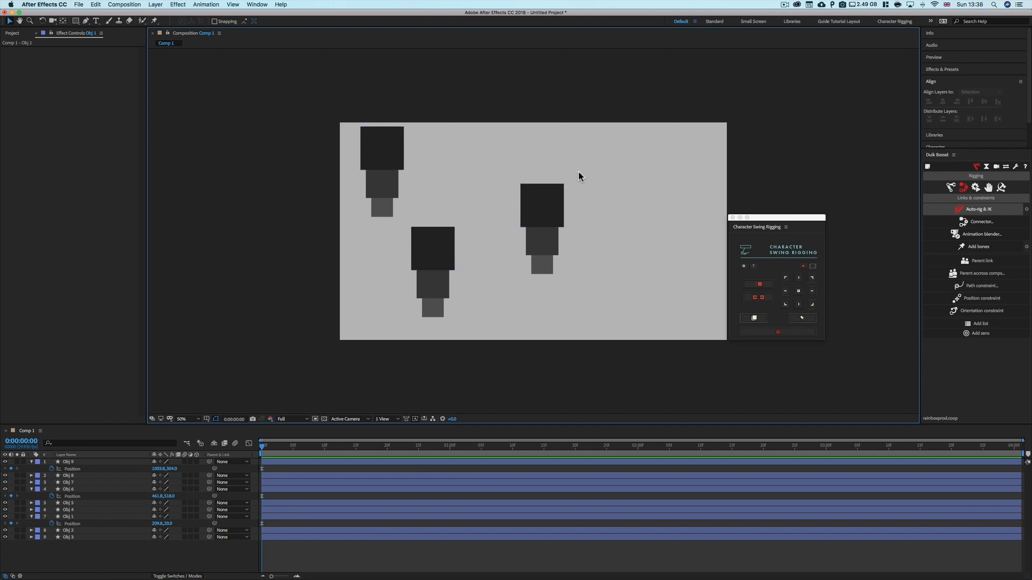
Select the top-left chain's three layers, Obj 1 to Obj 3, and apply Character Swing to them
drag(579, 176, 473, 319)
drag(477, 208, 411, 322)
drag(424, 134, 327, 244)
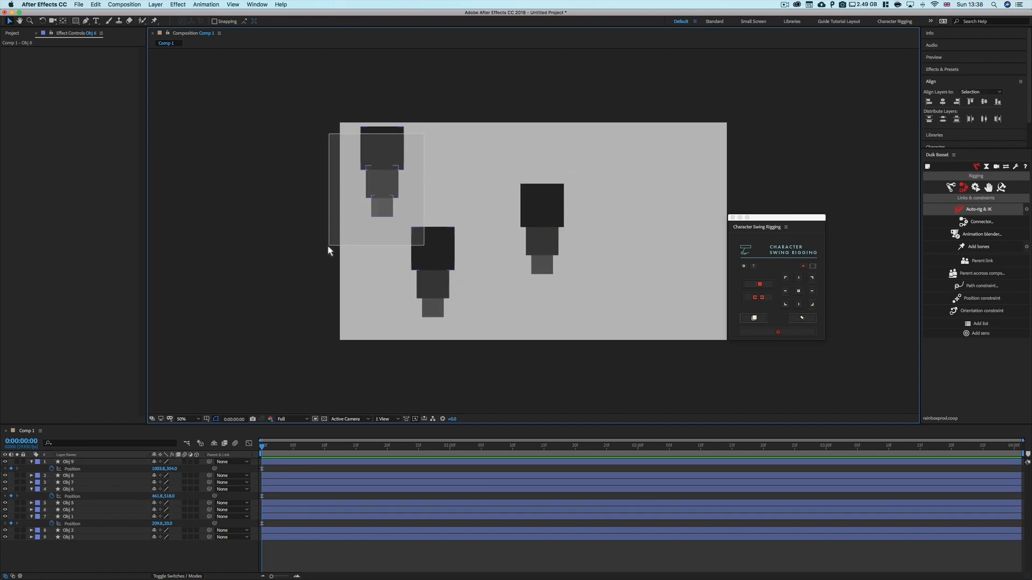
click(454, 140)
click(82, 516)
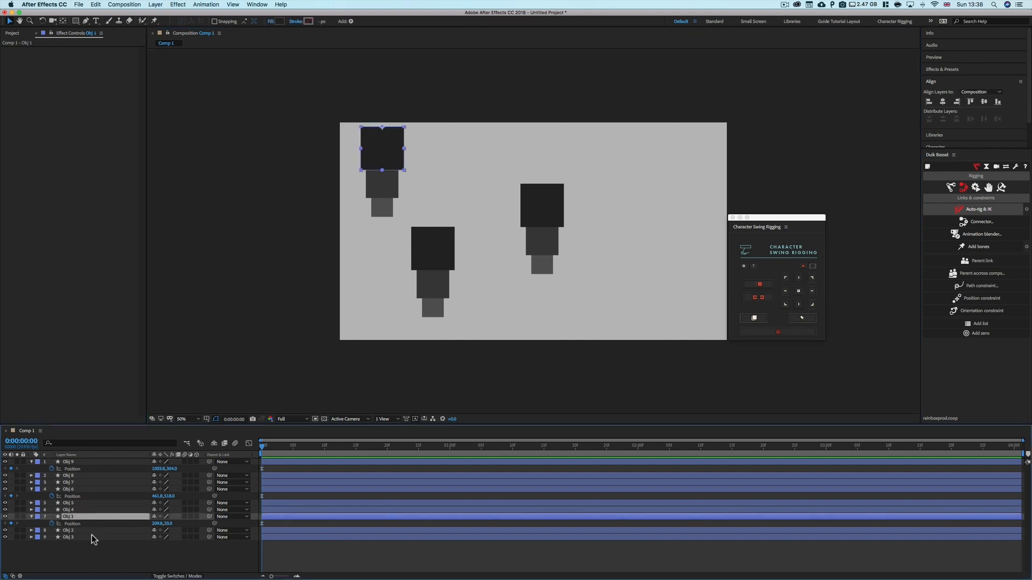
shift+click(90, 537)
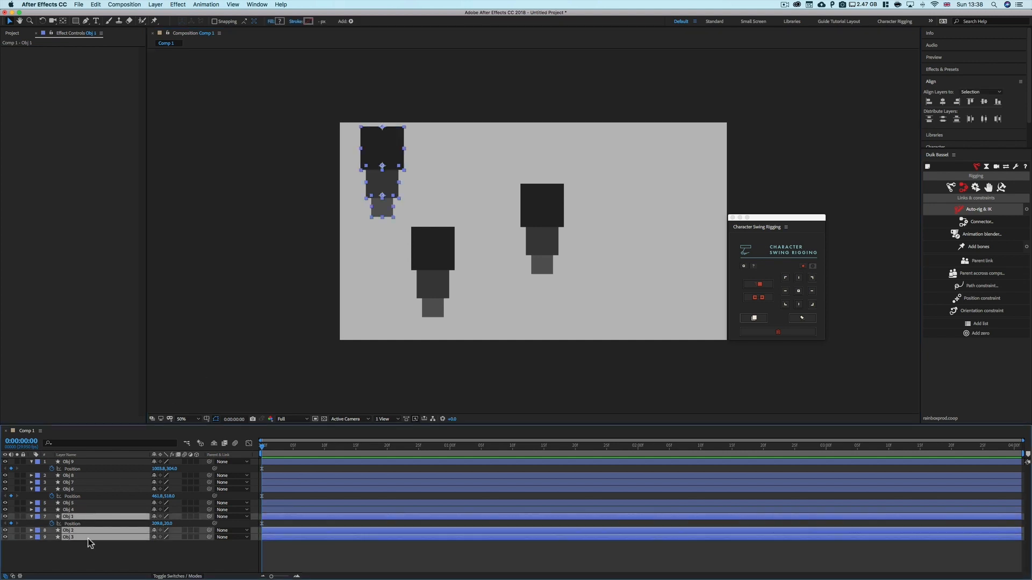
click(756, 318)
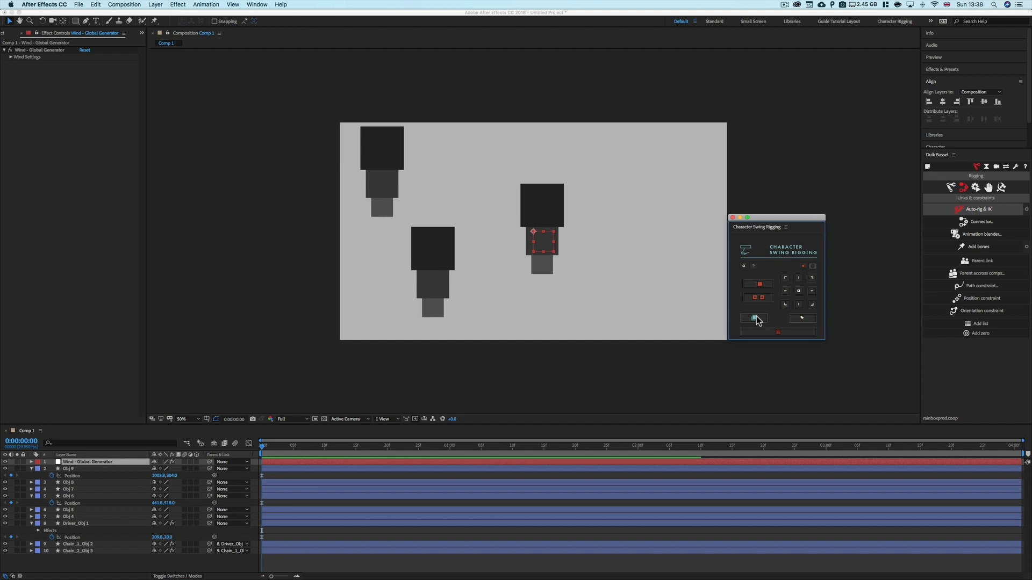
Move the wind generator controller to the upper middle of the composition
click(534, 235)
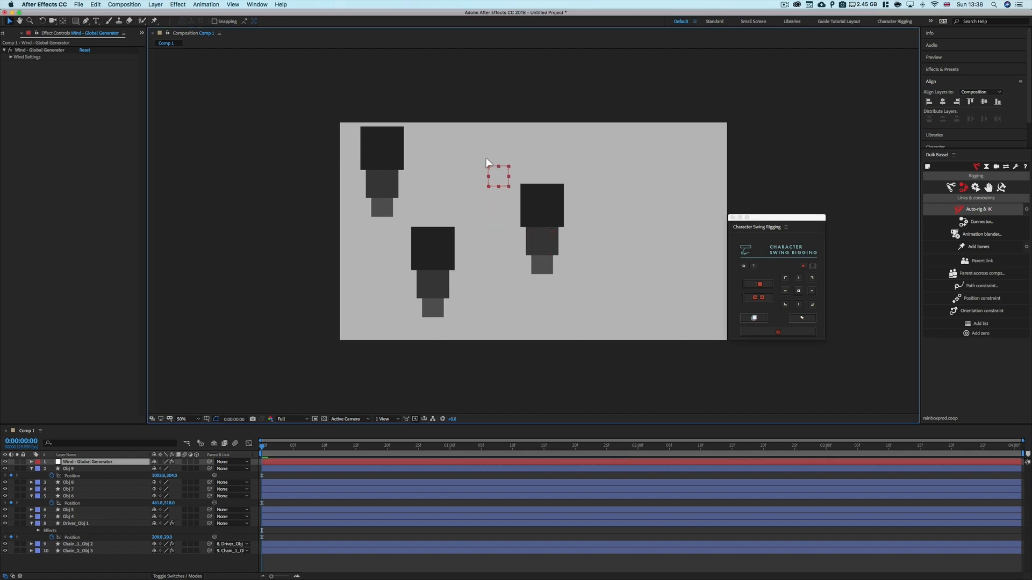
drag(477, 147, 459, 136)
click(743, 266)
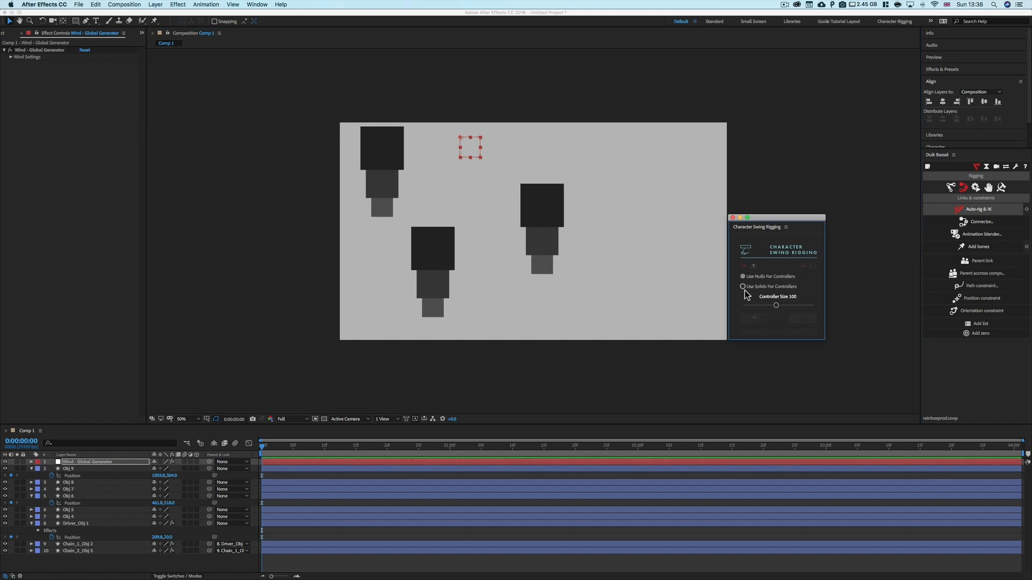
click(743, 267)
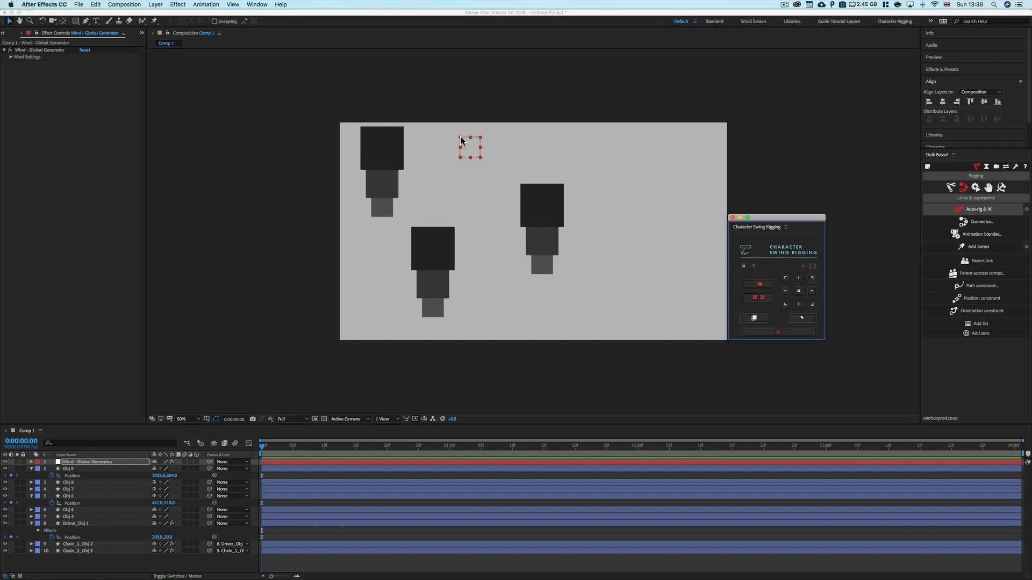
drag(461, 140, 486, 140)
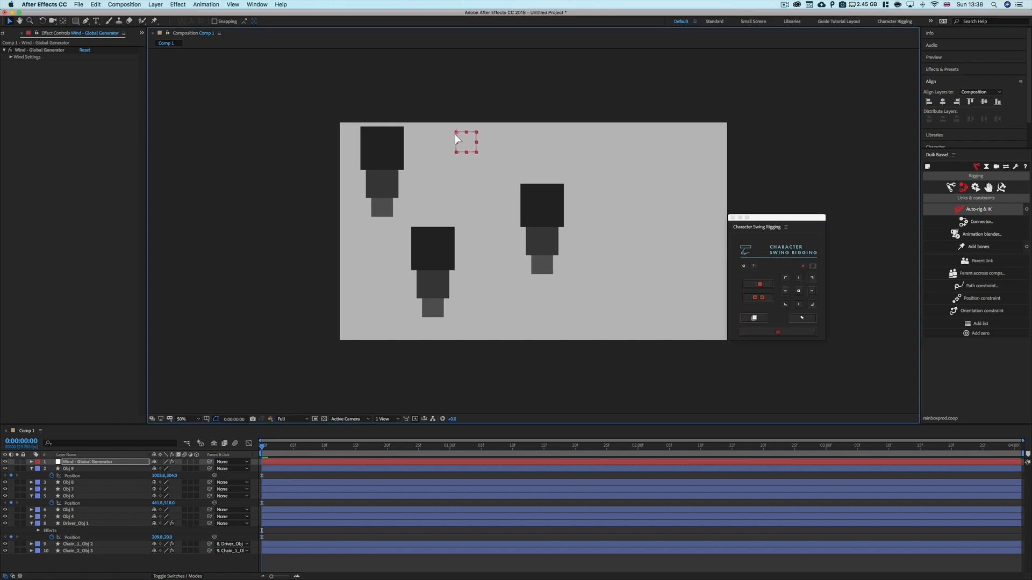
Inspect the wind generator's Wind Settings and the top-left chain driver's swing effects
click(9, 56)
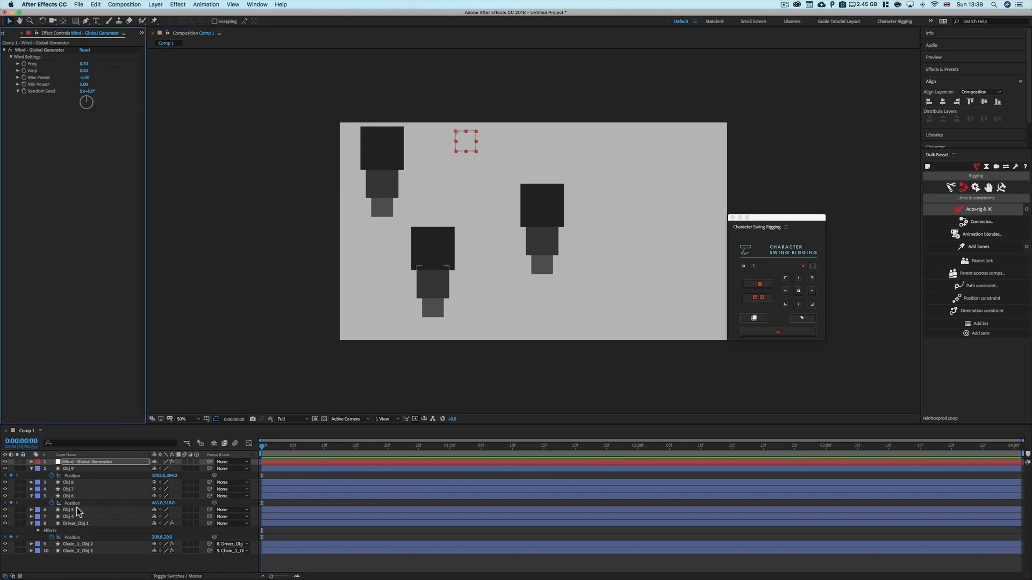
click(75, 524)
drag(354, 139, 393, 211)
click(411, 140)
click(398, 143)
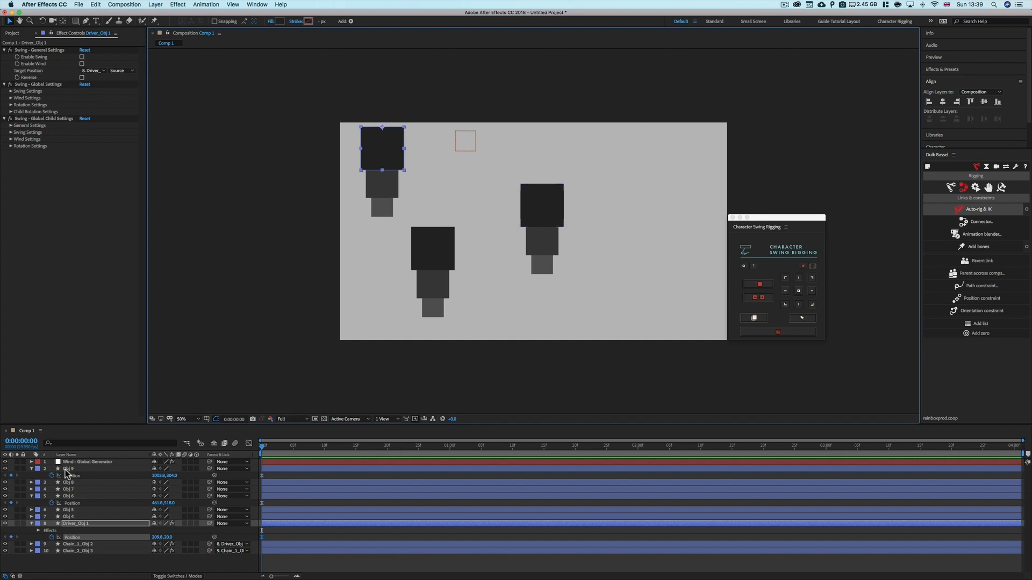
click(78, 463)
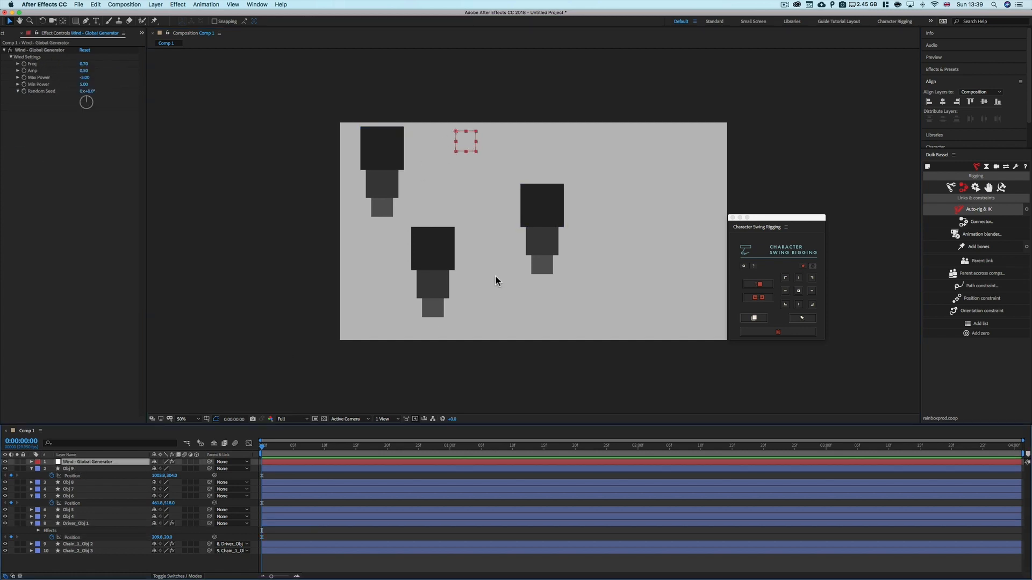
Select the middle chain's layers Obj 6 to Obj 4 and apply Character Swing to them
drag(478, 230, 404, 333)
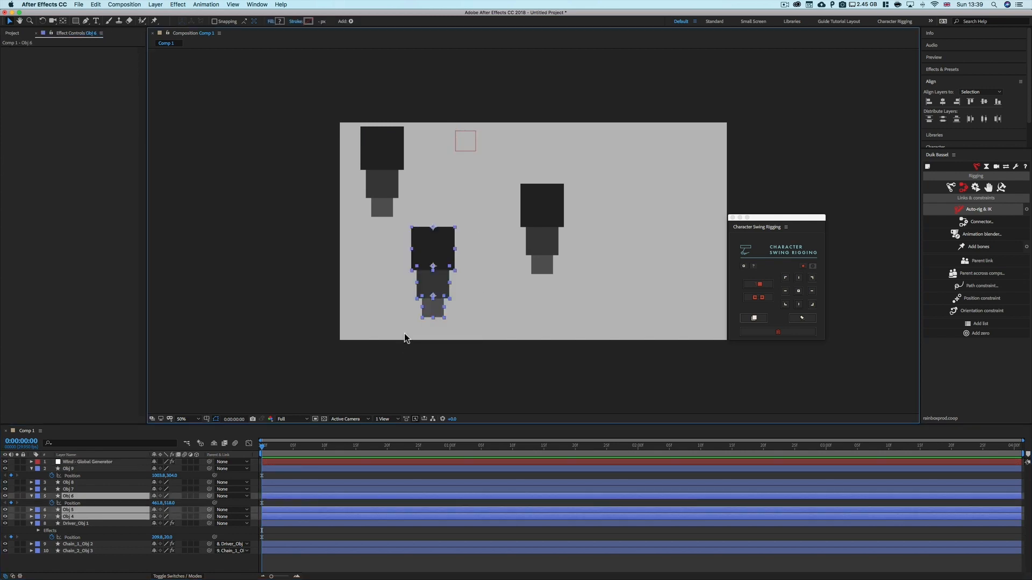
click(73, 497)
shift+click(81, 517)
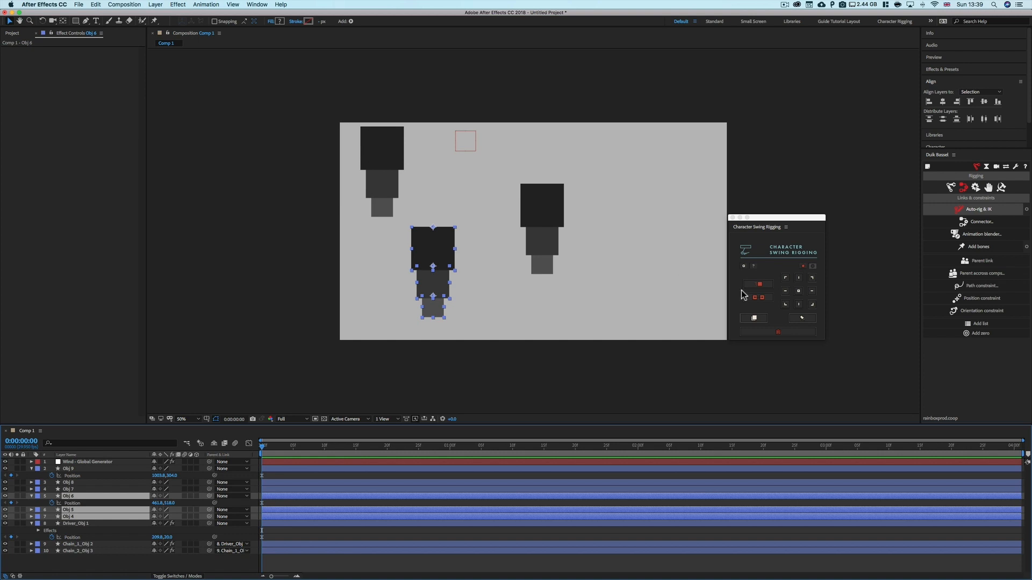
click(755, 318)
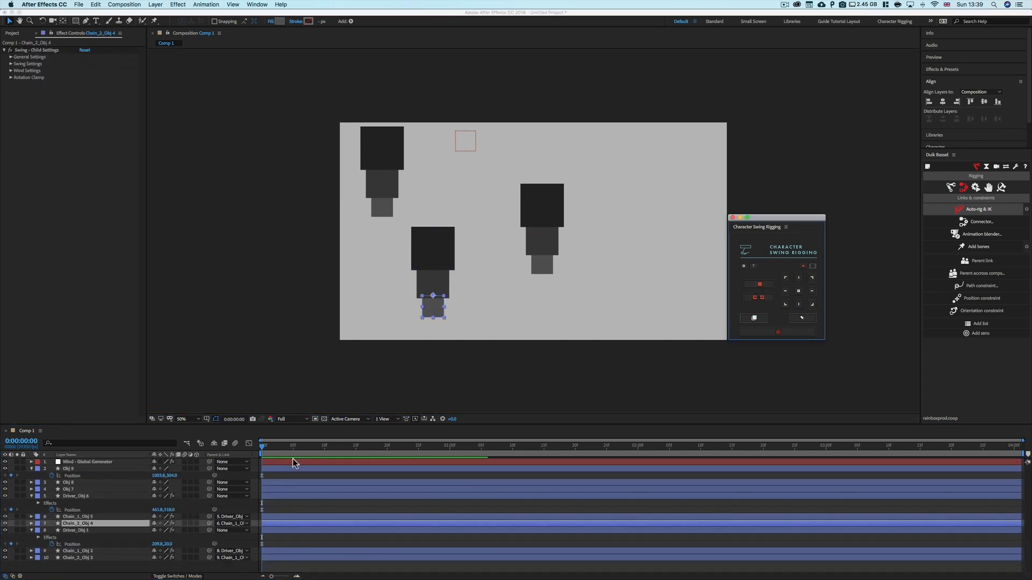
Nudge the wind generator controller slightly left and select the middle chain's driver
click(88, 463)
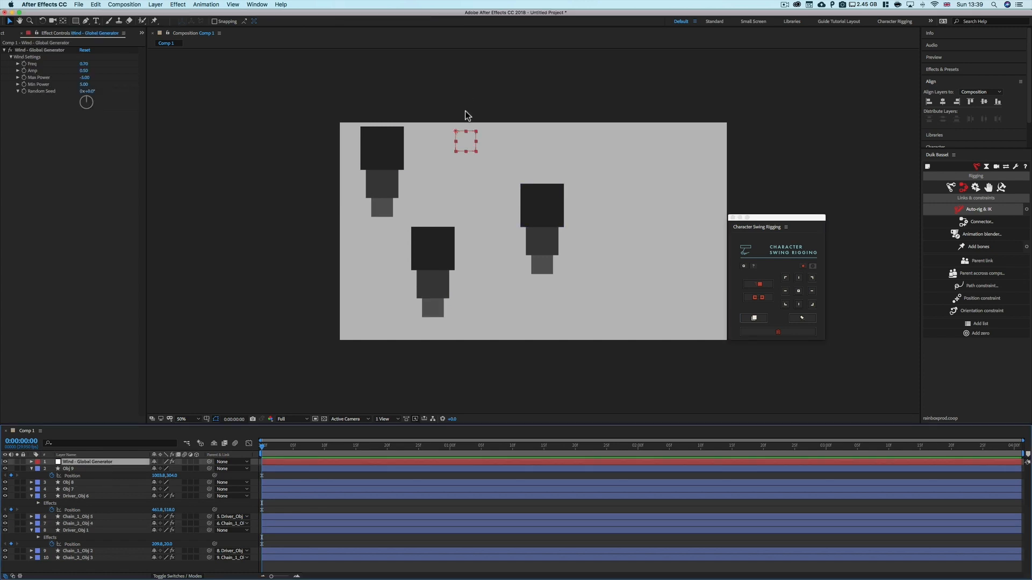
mouse_move(456, 134)
mouse_down()
mouse_move(466, 135)
mouse_move(451, 133)
mouse_up()
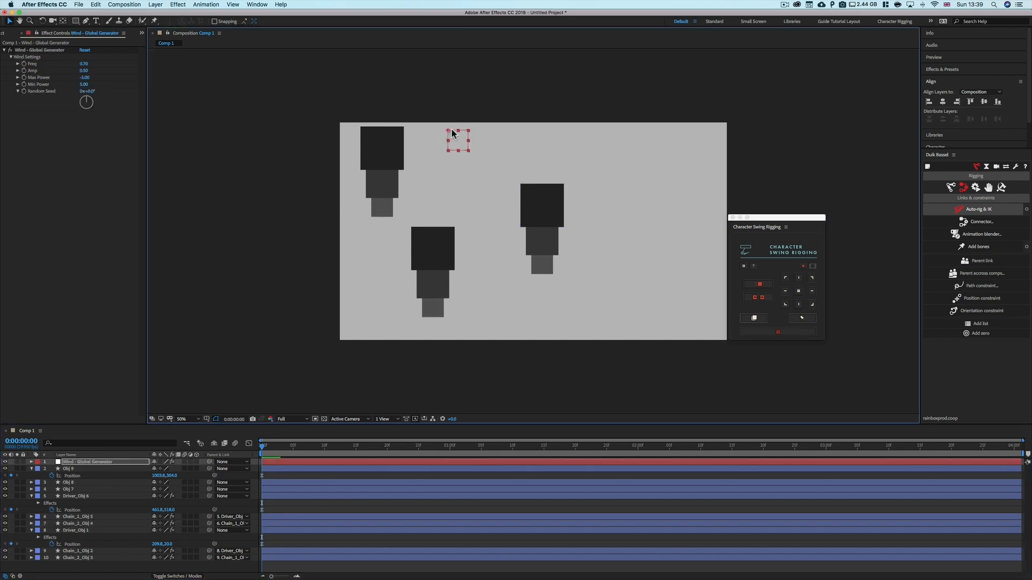
click(84, 497)
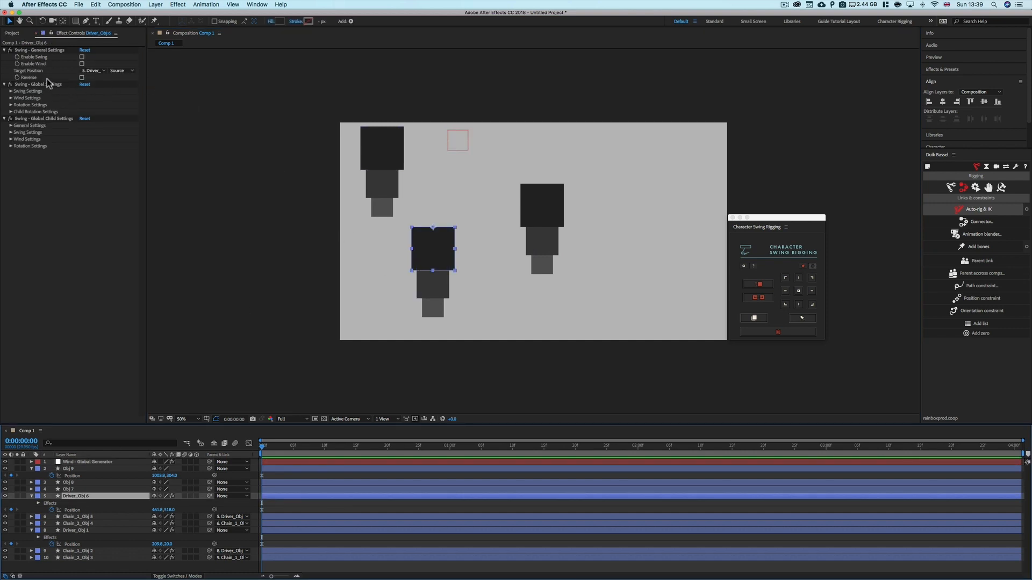
Select the right chain's layers Obj 9 to Obj 7, enable the panel's wind option, and apply Character Swing
click(76, 469)
shift+click(76, 489)
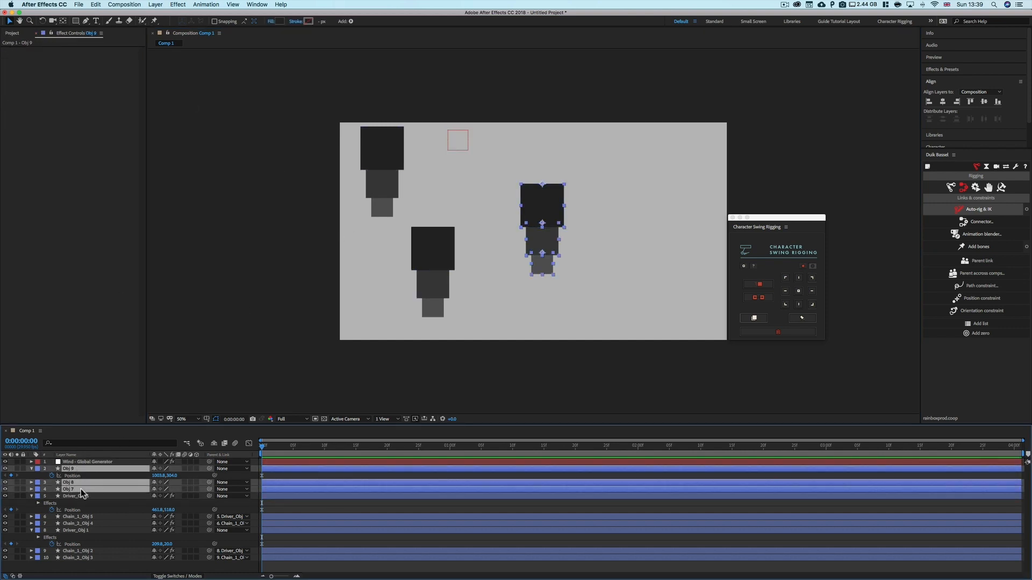
click(755, 287)
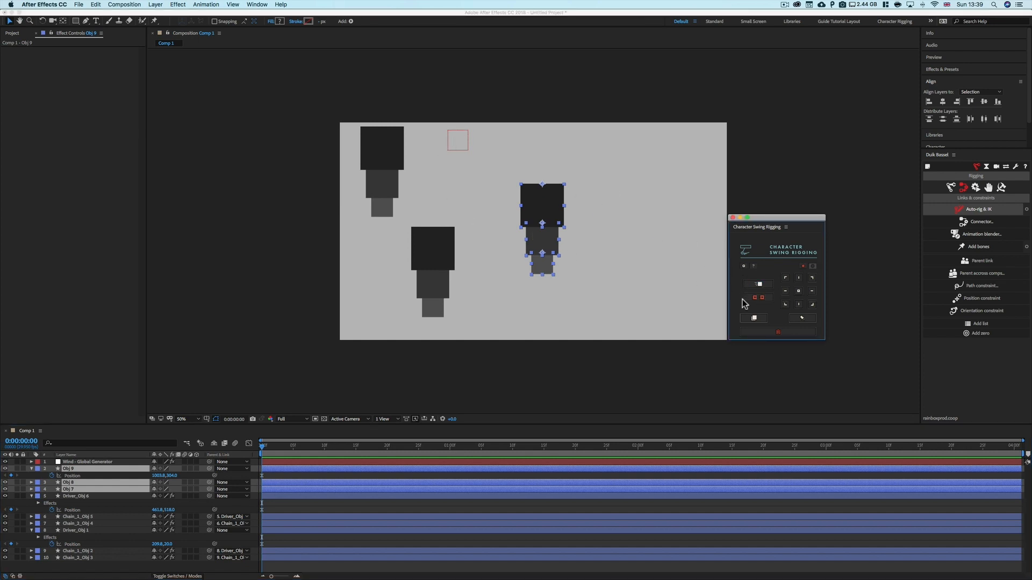
click(751, 317)
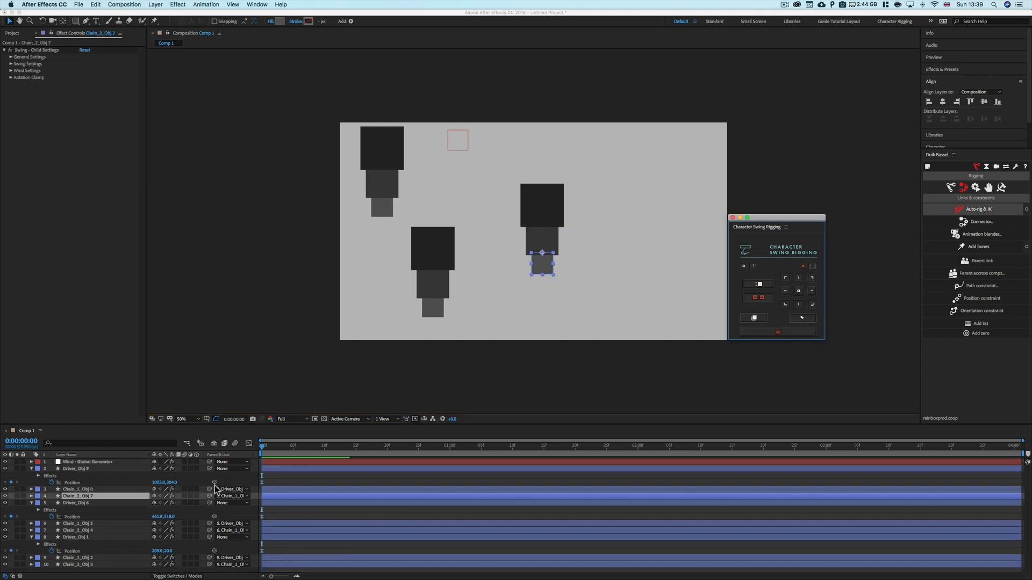
Inspect the right chain driver's effects, including its Wind - Global Generator effect
click(75, 469)
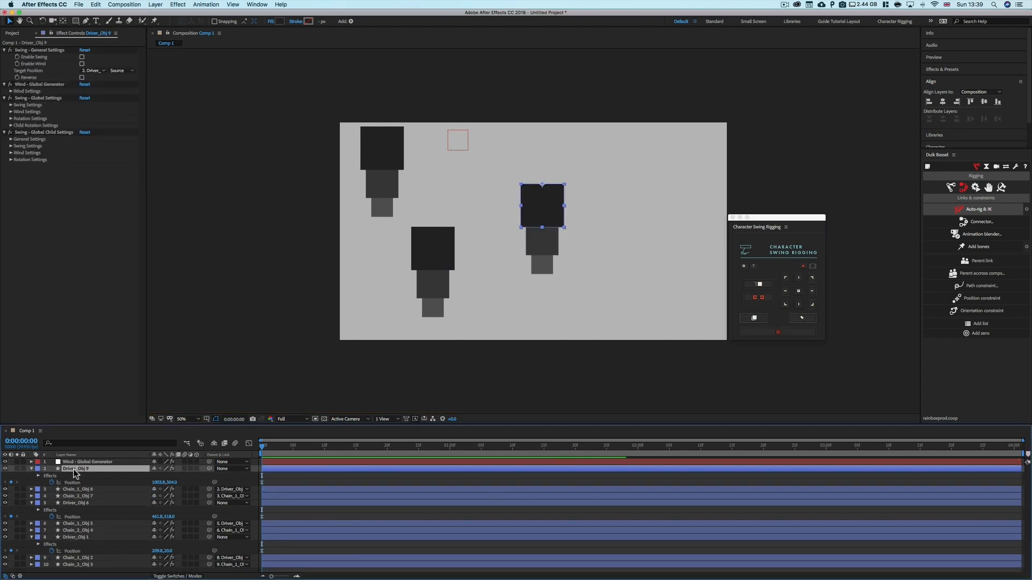
click(34, 86)
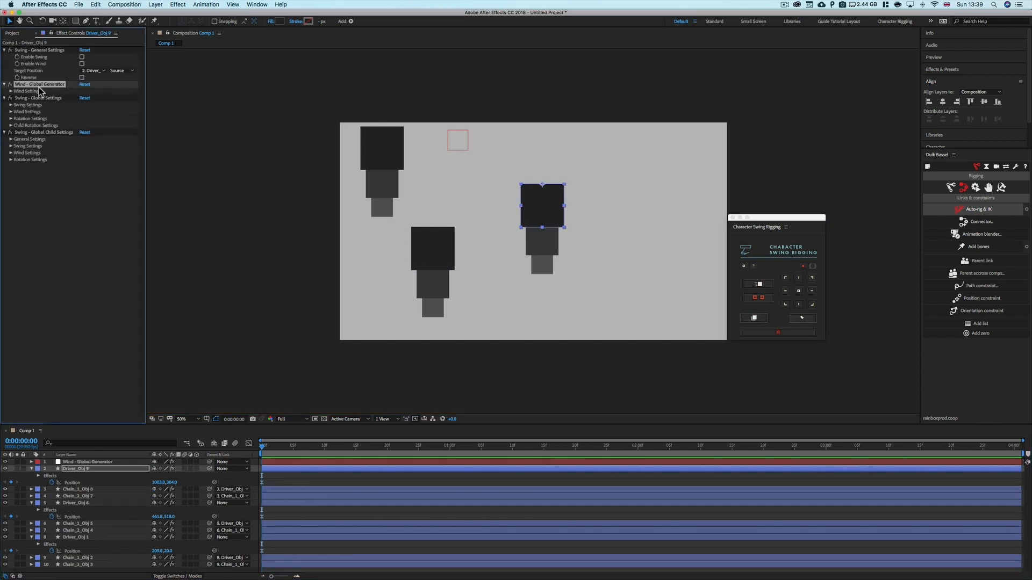
click(35, 250)
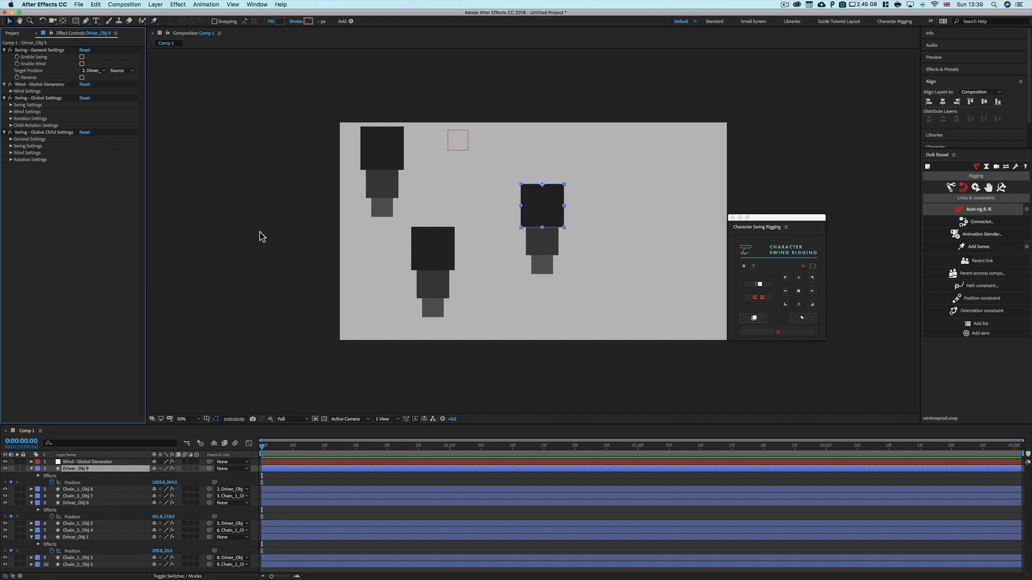
click(126, 483)
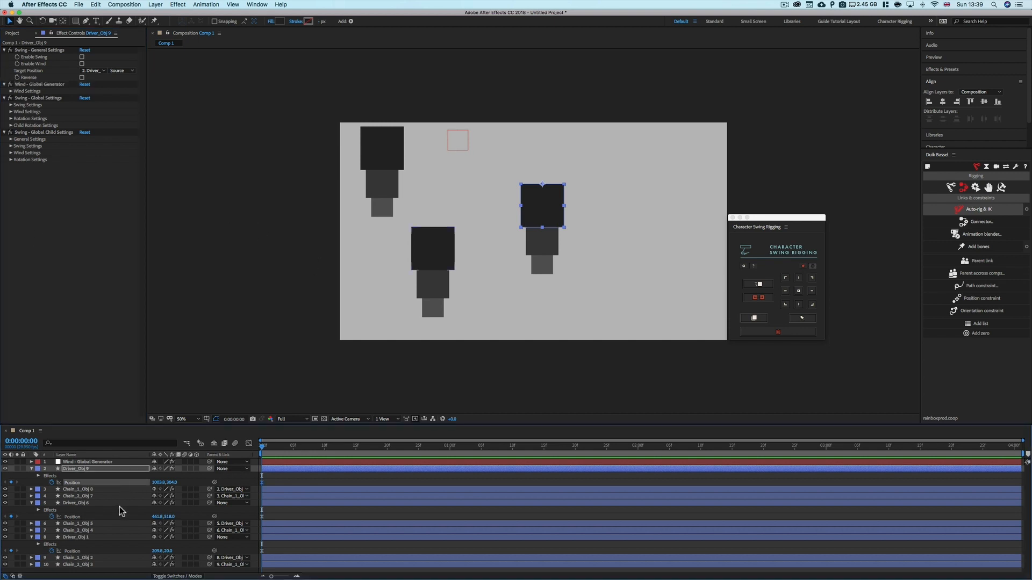
Enable Swing and Enable Wind on the drivers of the left, middle and right chains
click(94, 537)
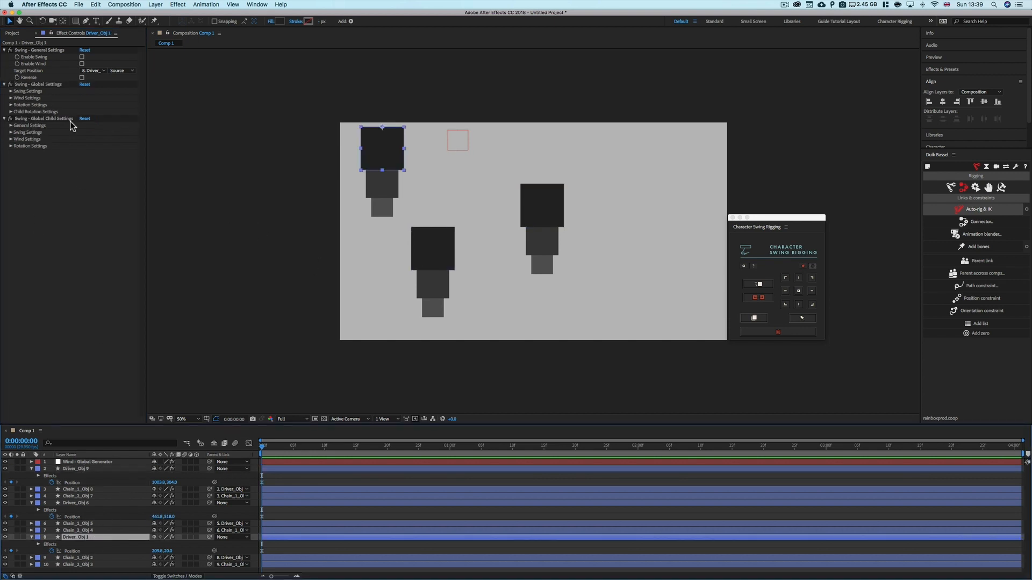
click(81, 57)
click(82, 64)
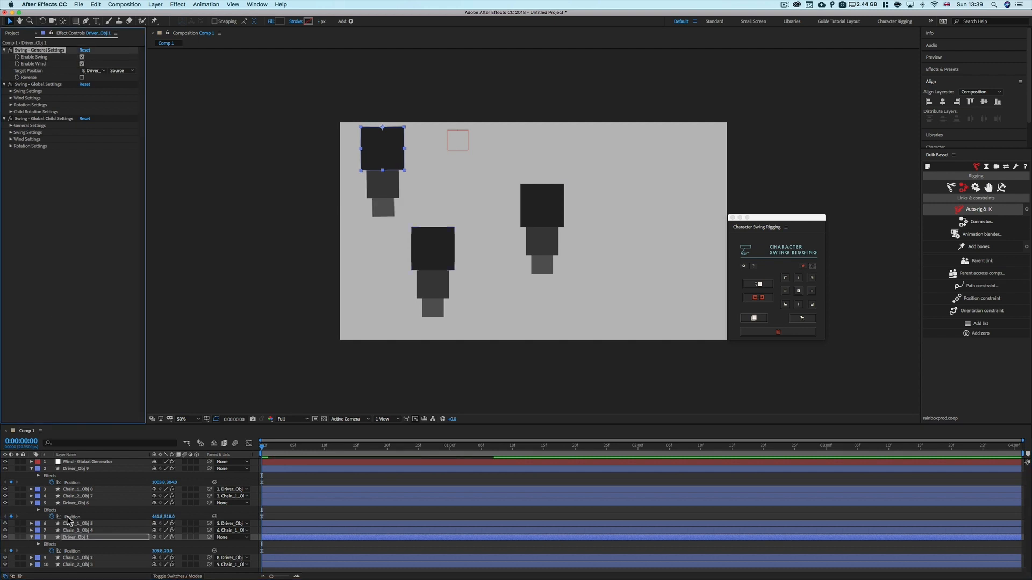
click(78, 504)
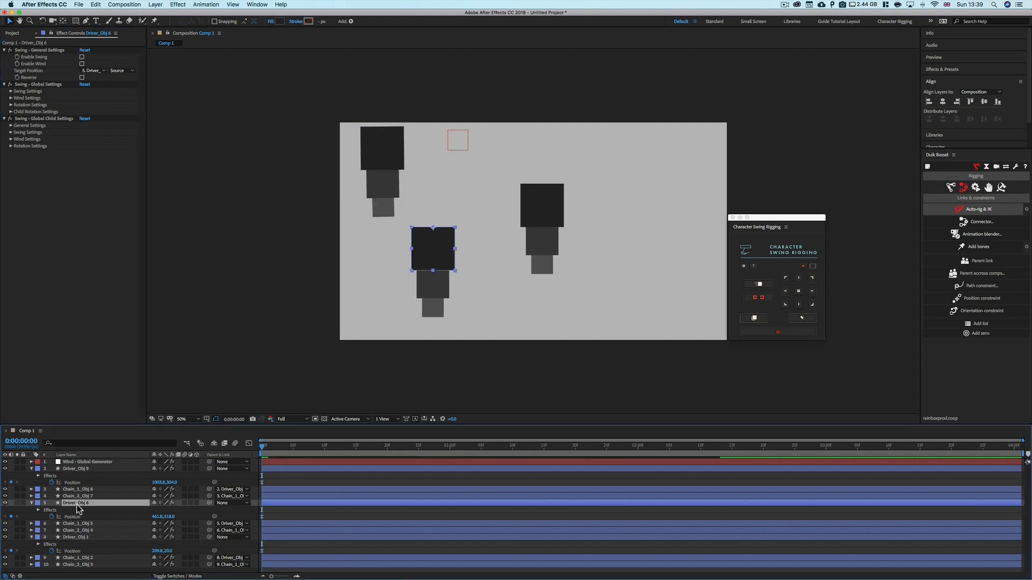
click(82, 57)
click(82, 63)
click(75, 469)
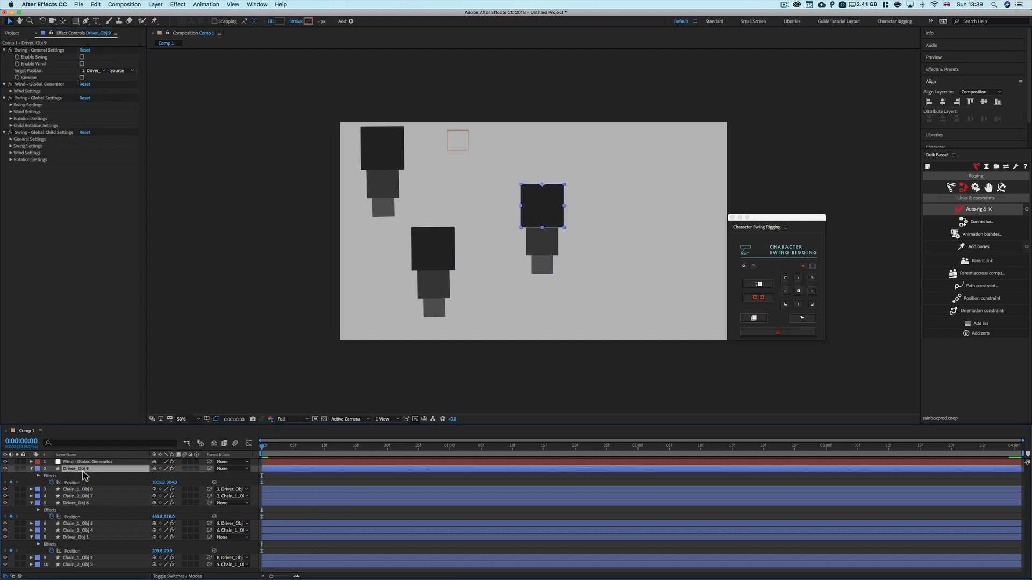
click(82, 56)
click(81, 63)
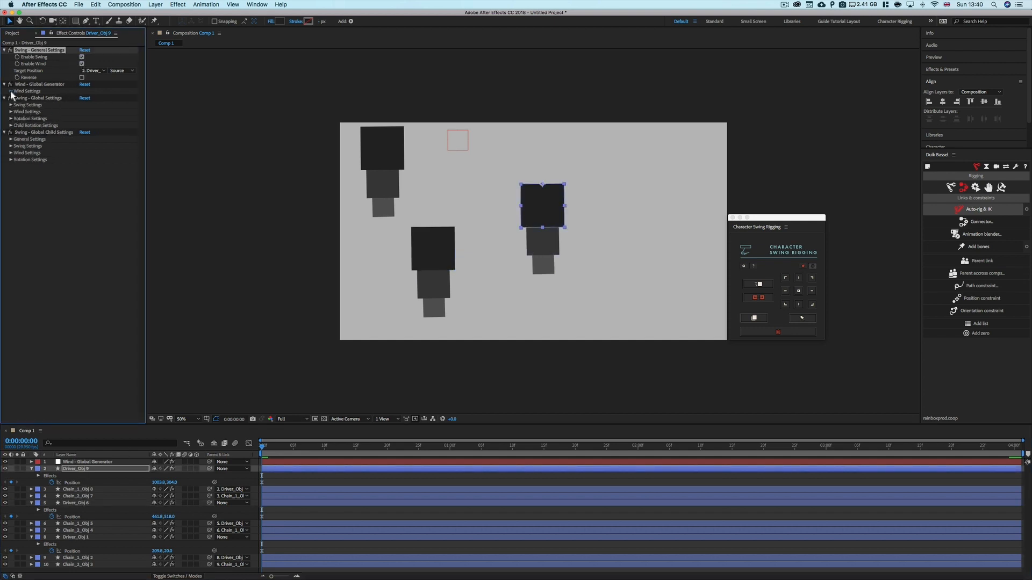
Set the global wind generator's Max Power to -50 and Min Power to 50, and play back the animation
click(11, 91)
click(463, 143)
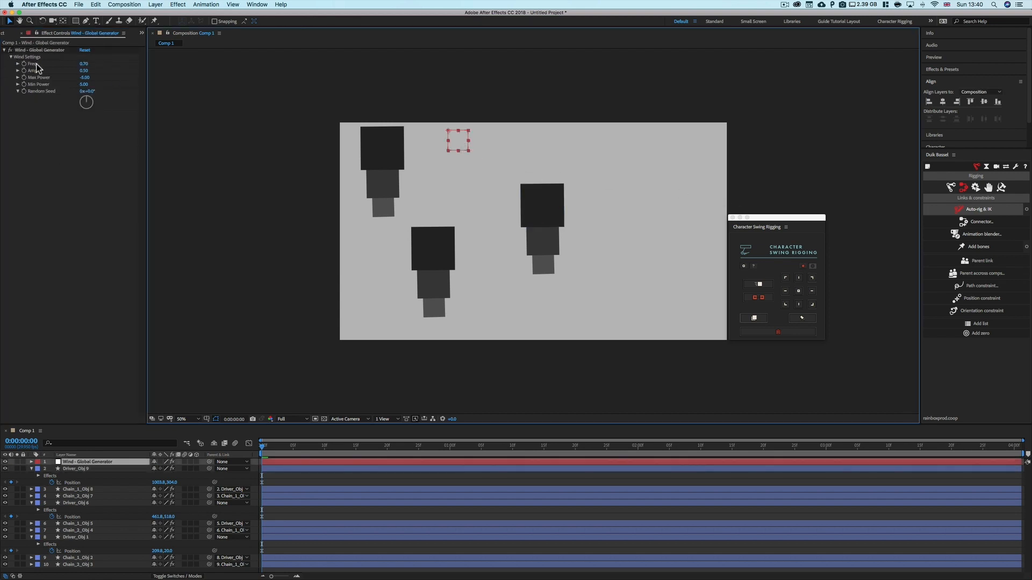
click(85, 78)
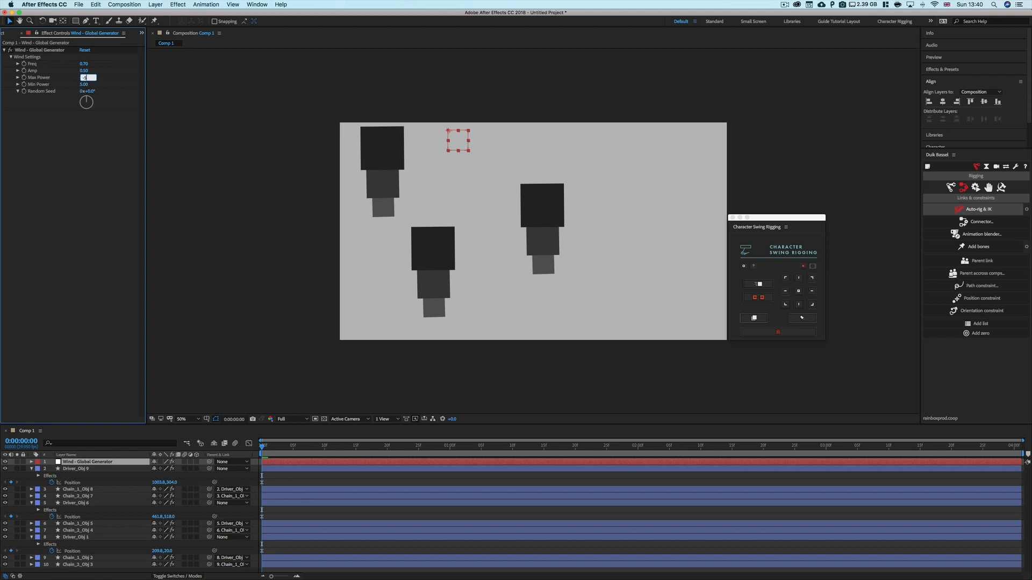
text(-50)
key(Return)
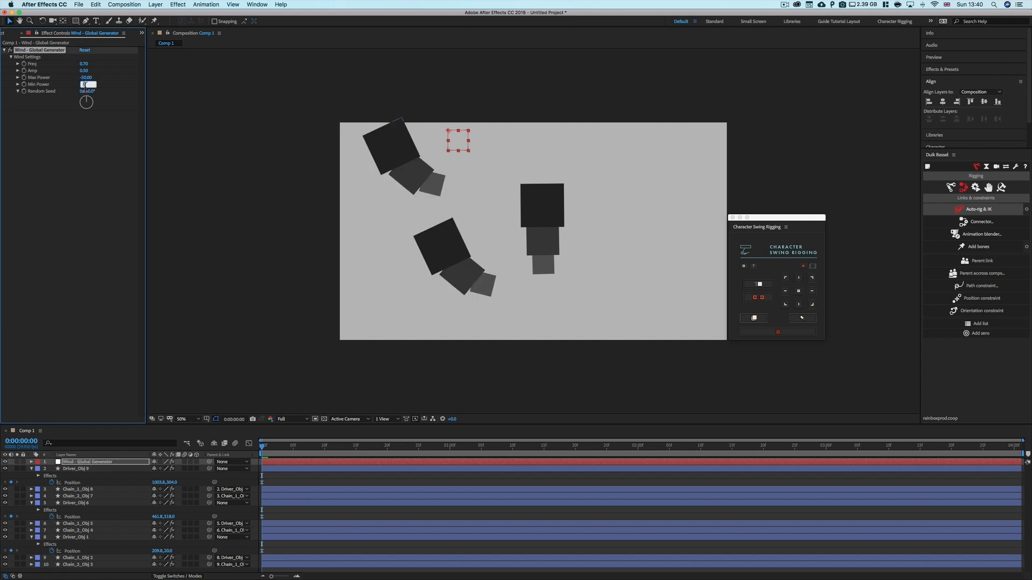
key(Return)
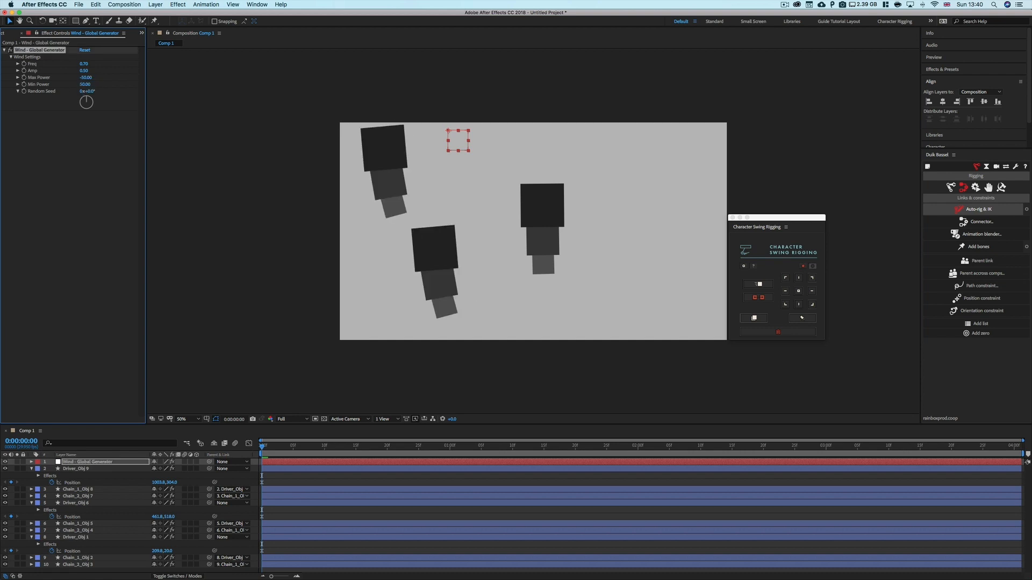
click(90, 122)
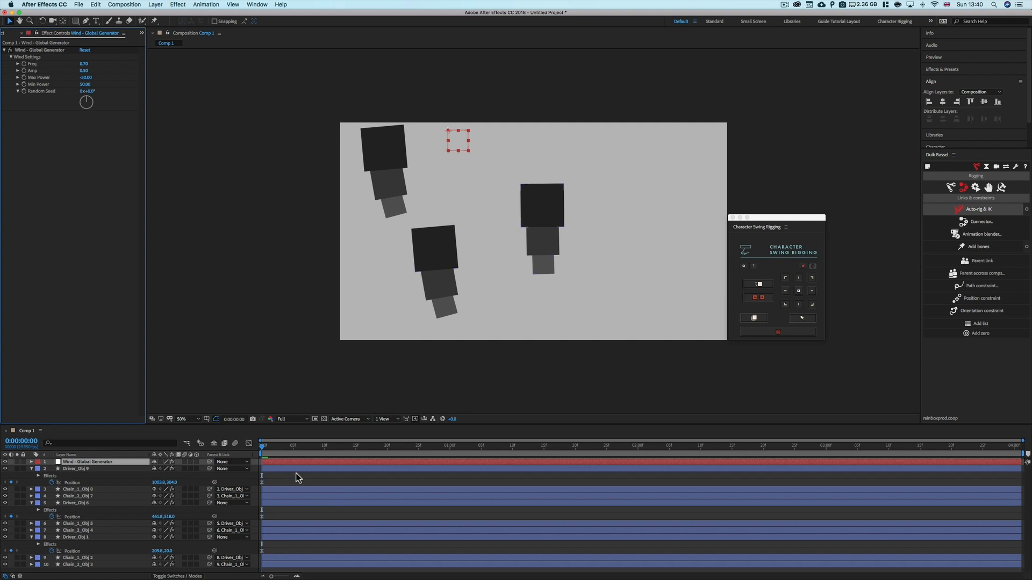
key(space)
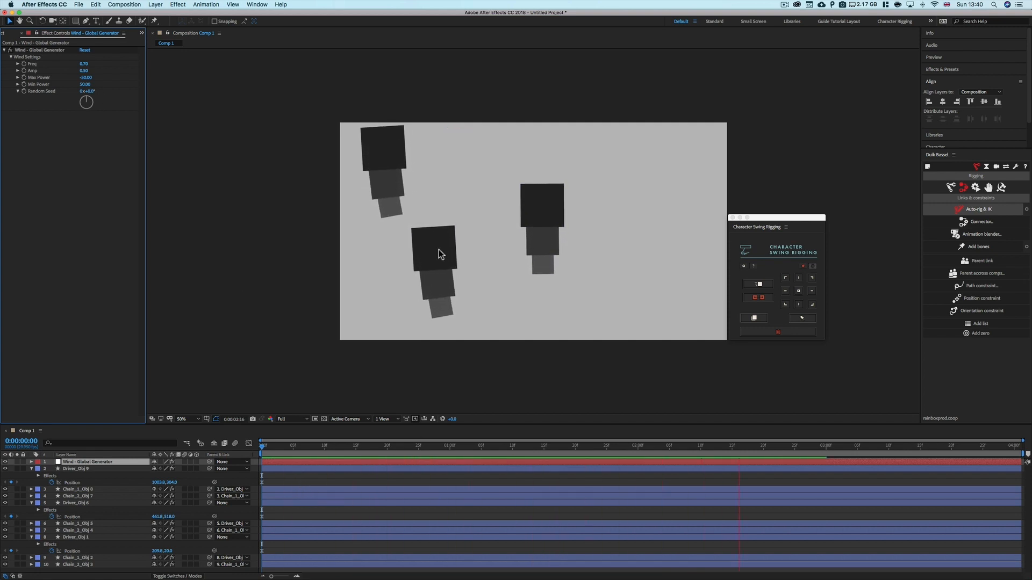
key(space)
drag(308, 447, 196, 447)
key(space)
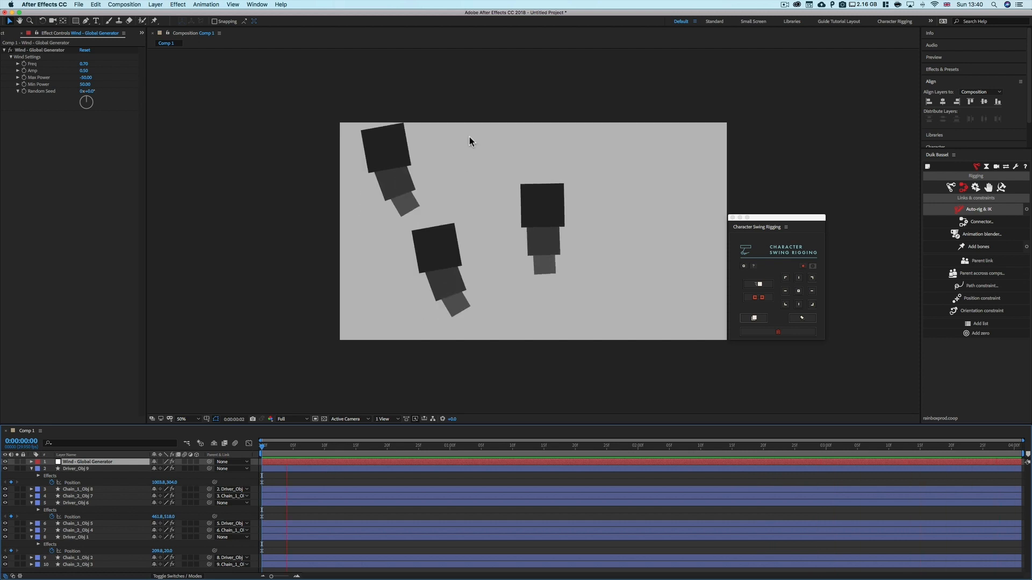
Set the right chain driver's wind Freq to 4 and preview the playback
click(531, 215)
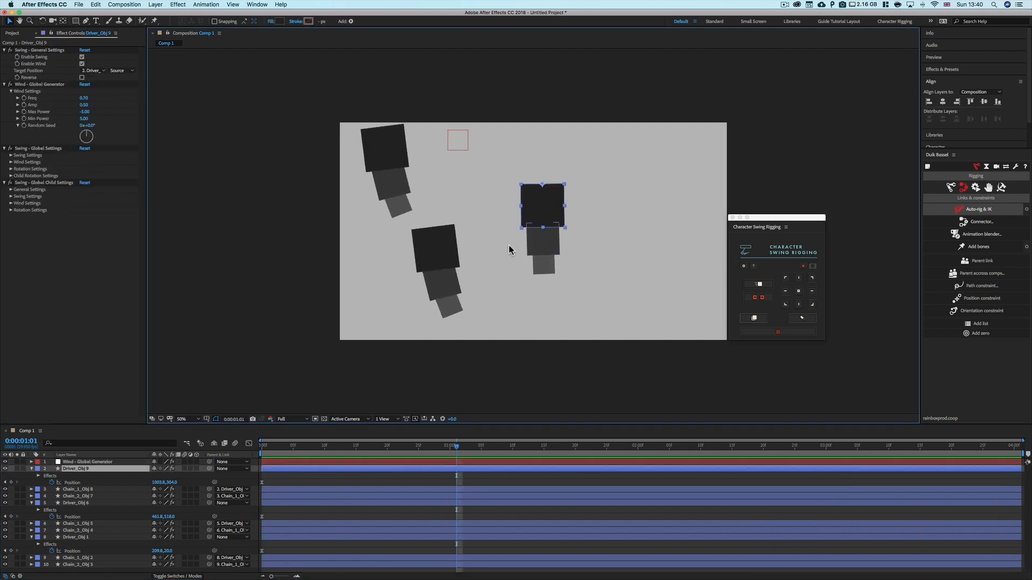
click(84, 111)
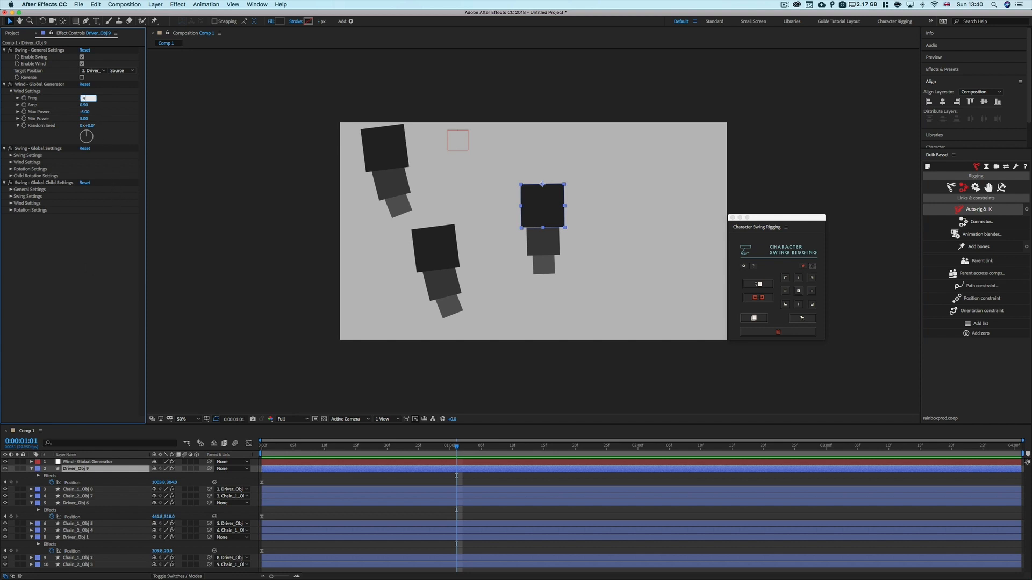
key(Return)
key(space)
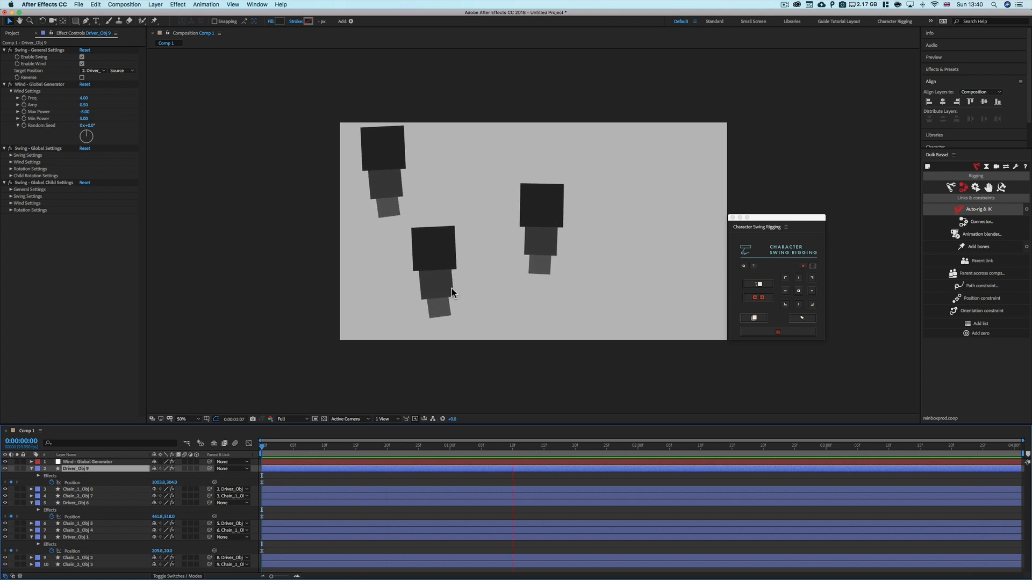
key(space)
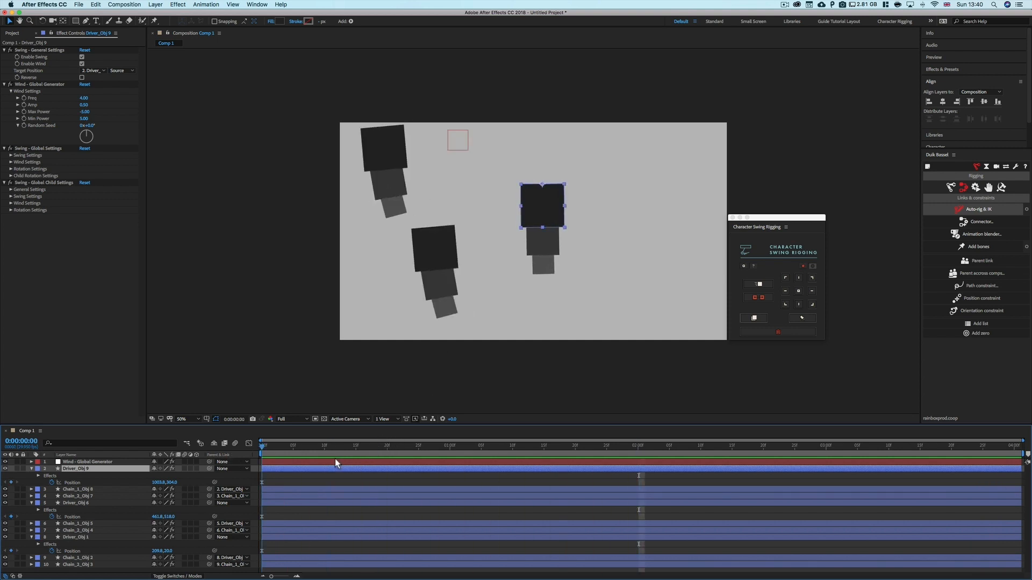
key(space)
Set the right chain driver's wind Max Power to -50 and Min Power to 50, and replay from the start
click(85, 111)
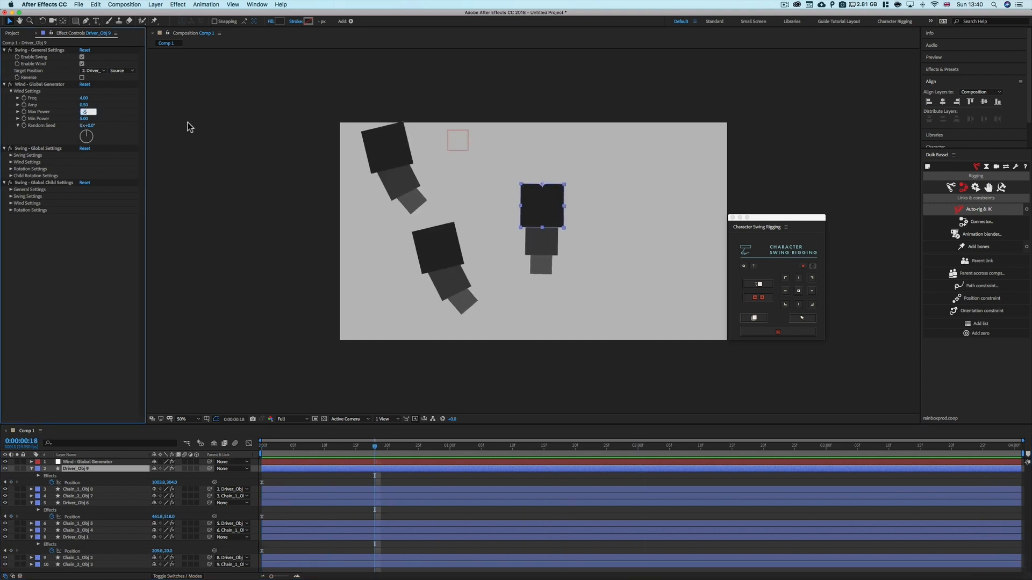
text(-50)
key(Return)
click(86, 119)
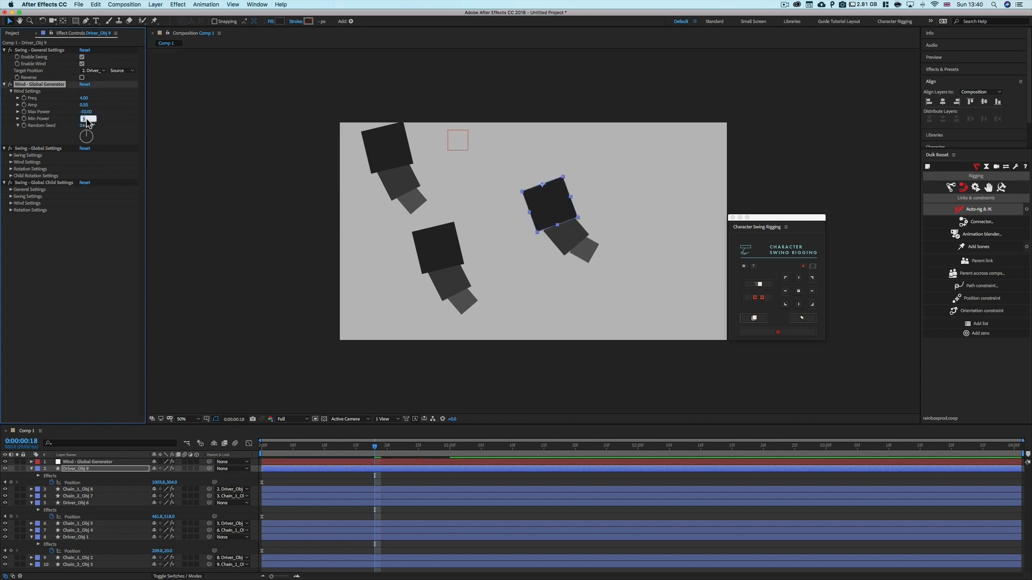
text(50)
key(Return)
click(274, 474)
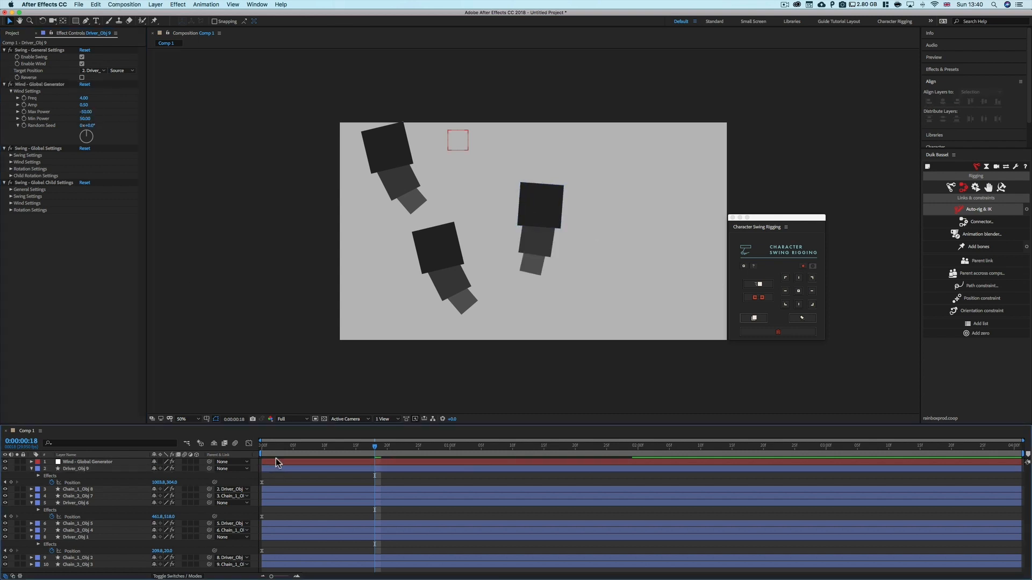
click(264, 446)
key(space)
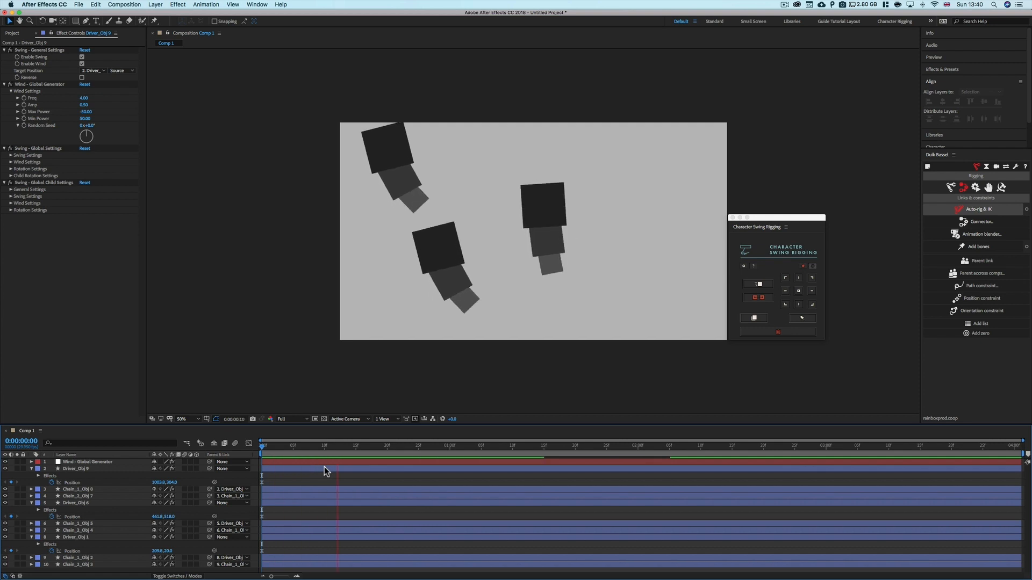
Set the right chain driver's wind Freq to 0.7 and replay the animation
click(326, 466)
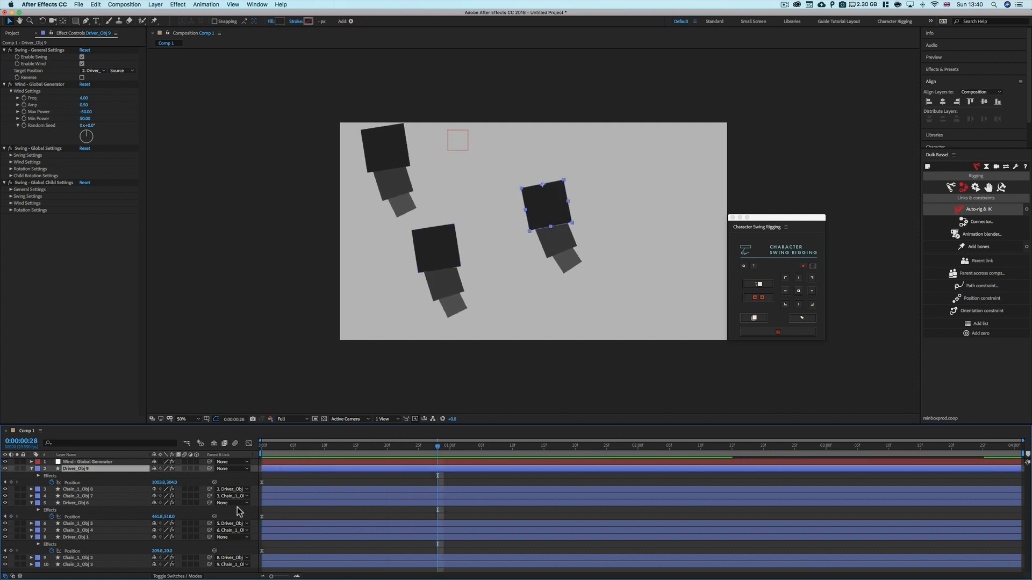
click(84, 98)
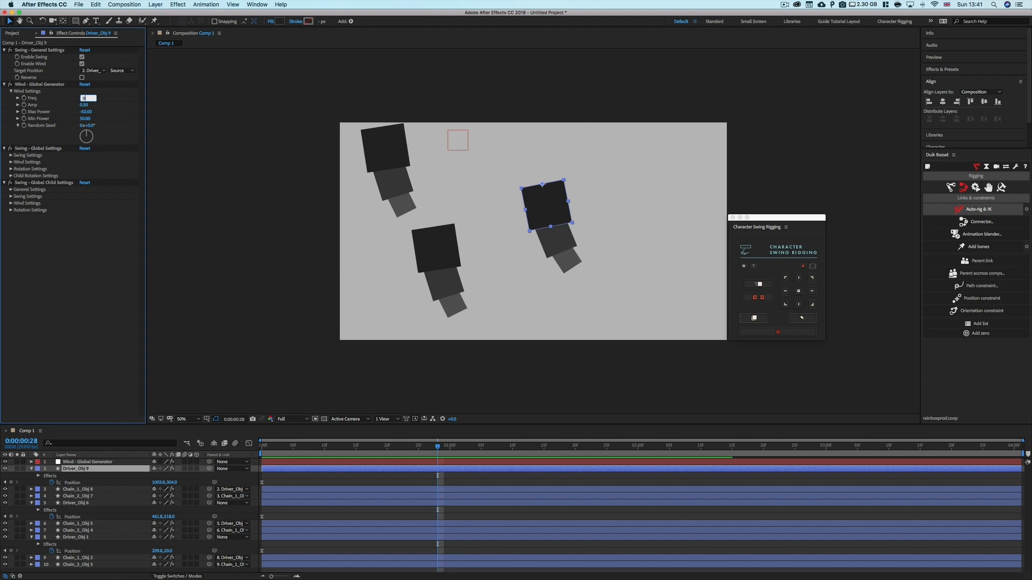
key(Return)
click(99, 322)
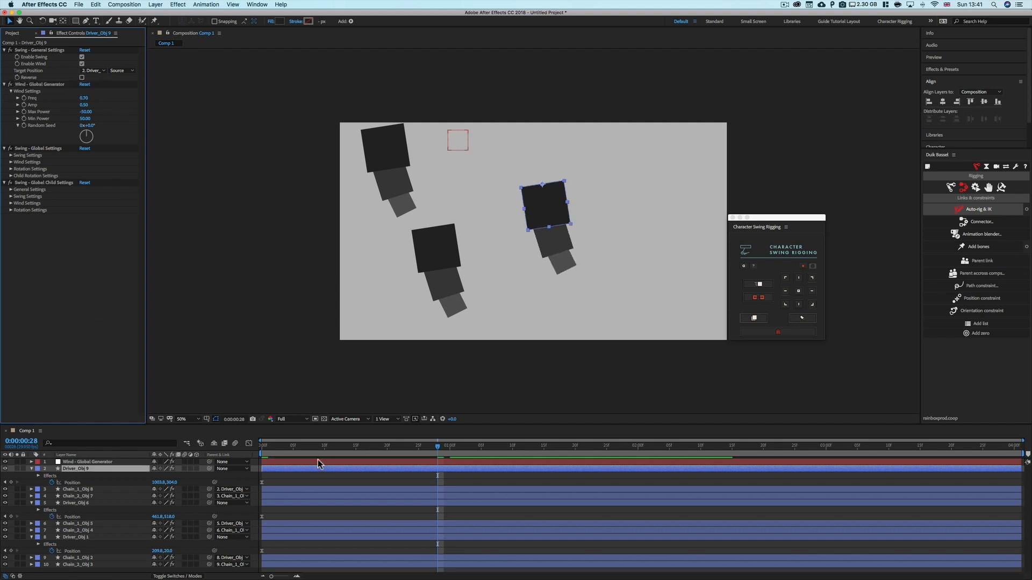
drag(315, 448, 291, 450)
key(space)
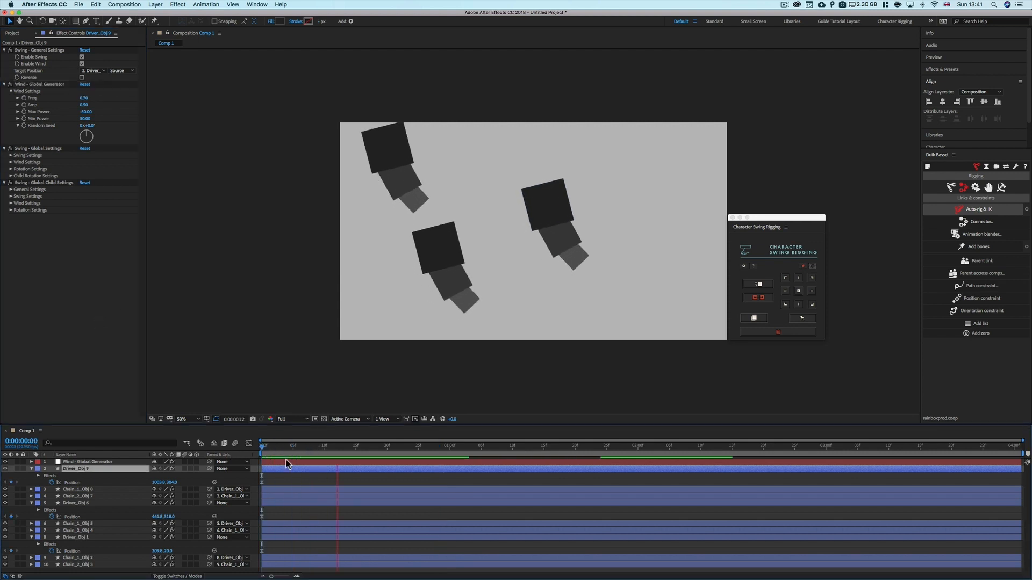
key(space)
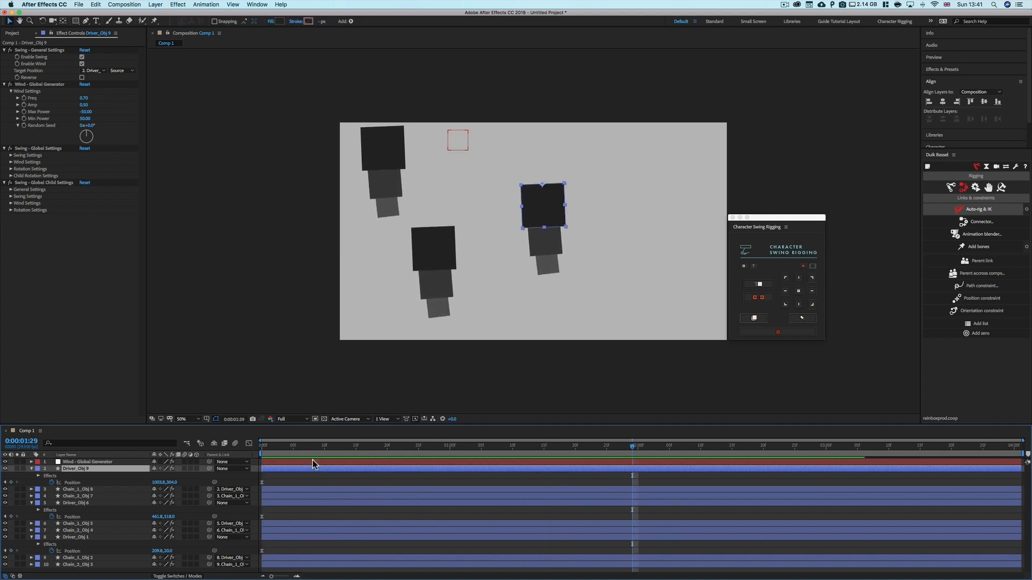
Try Random Seed values 1 and 2 on the right chain driver's wind and preview the result
click(91, 126)
text(1)
key(Return)
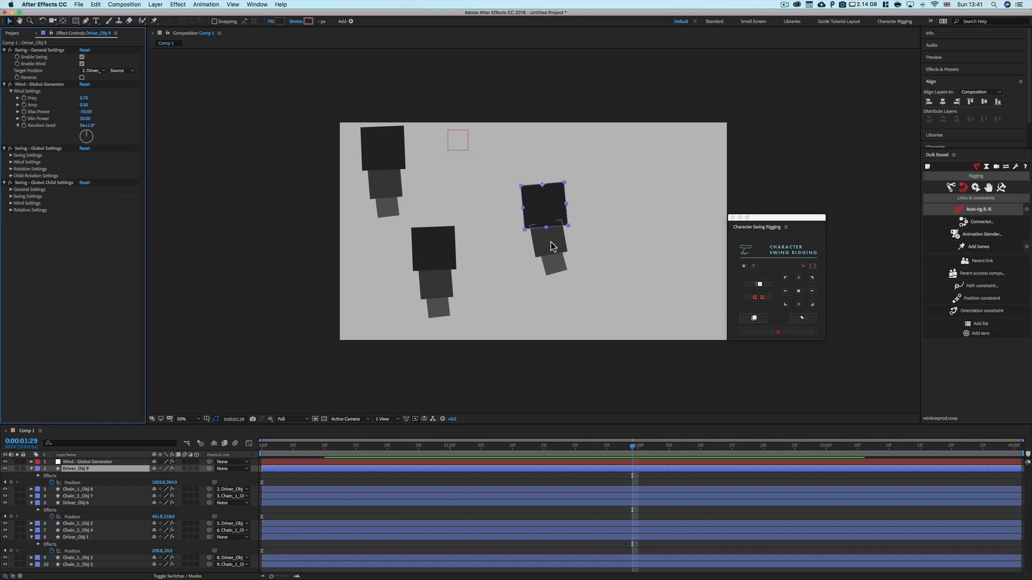
click(93, 127)
text(2)
key(Return)
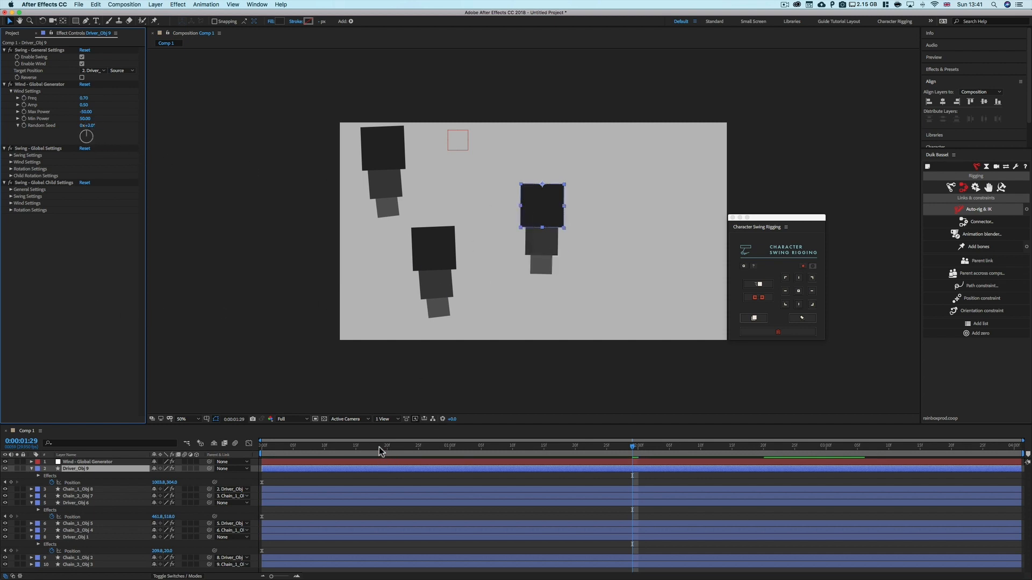
key(space)
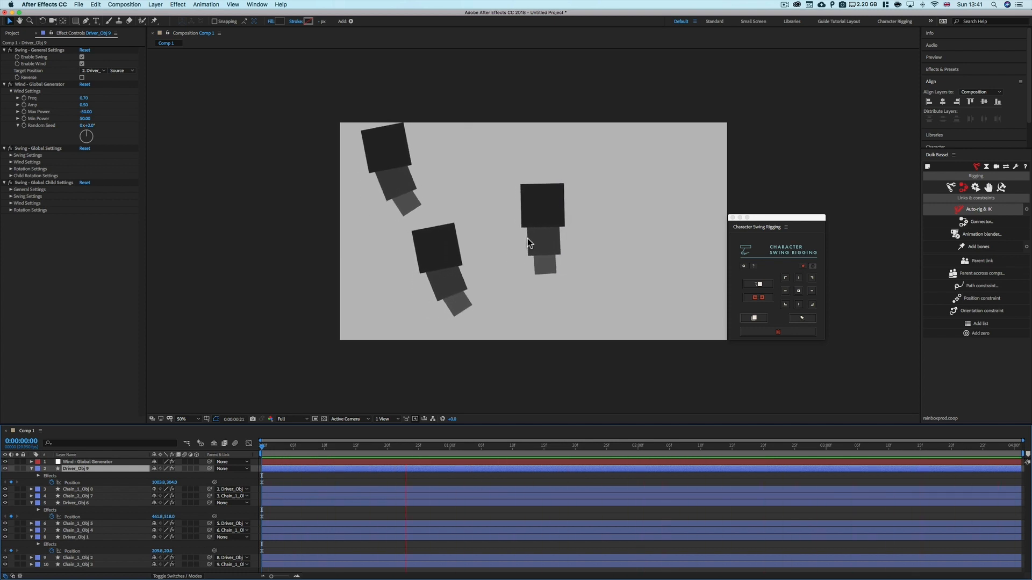
key(space)
Set the global wind generator's Random Seed to 2 and preview the playback
click(74, 462)
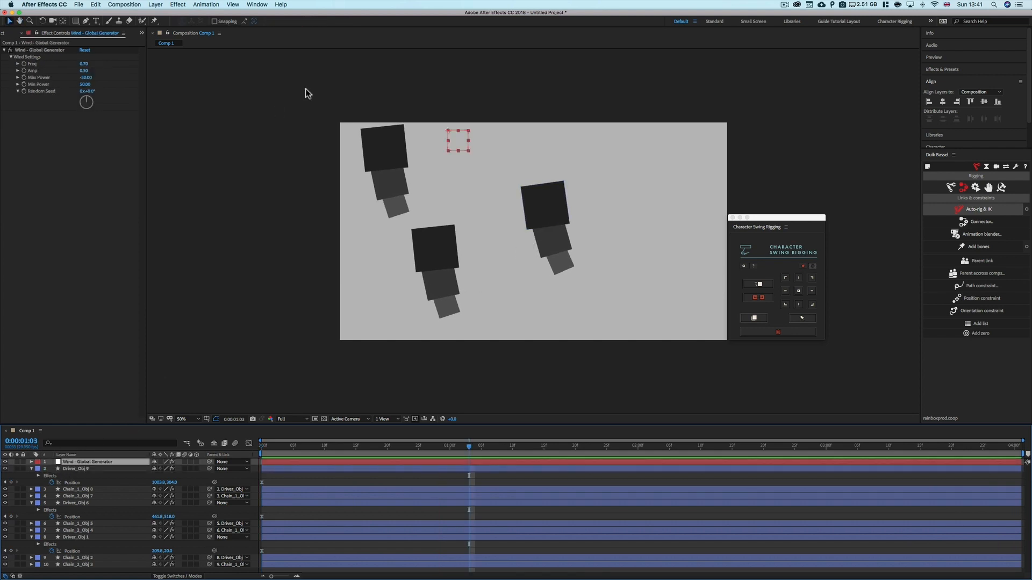
click(92, 98)
click(93, 91)
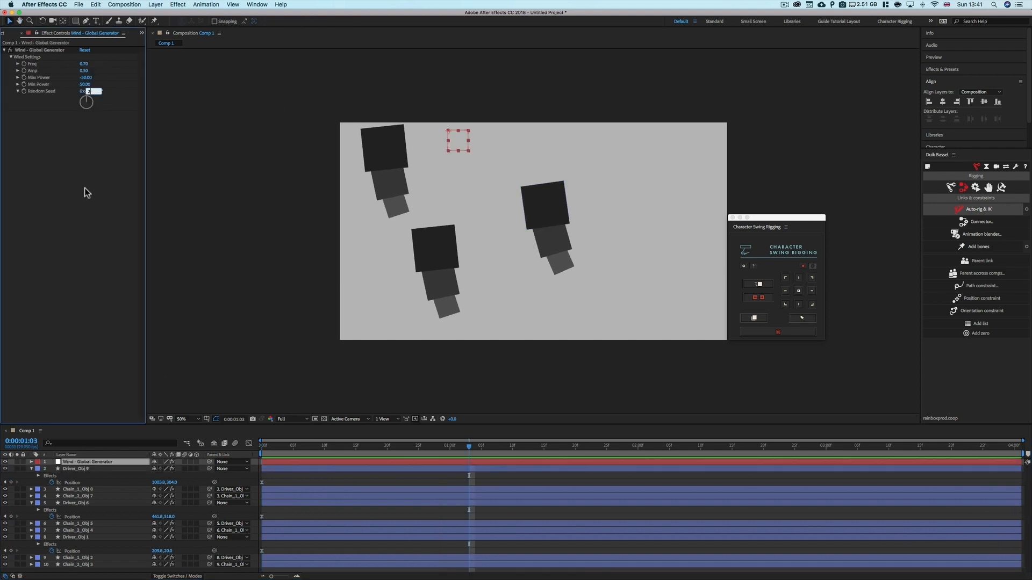
text(2)
click(86, 190)
key(space)
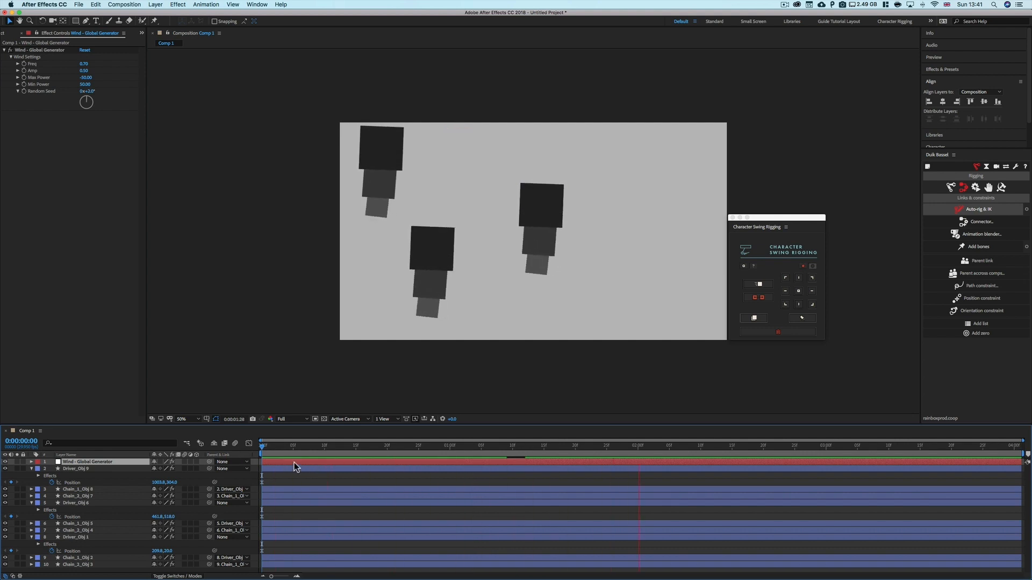
key(space)
click(92, 92)
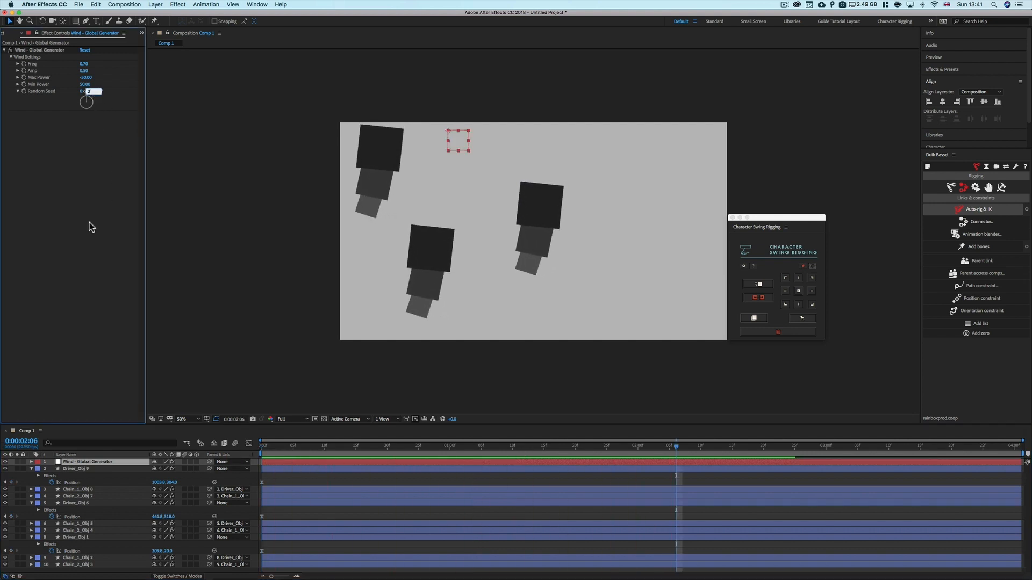
text(2)
key(Return)
Set the right chain driver's wind Random Seed to 0 and replay from the start
click(80, 469)
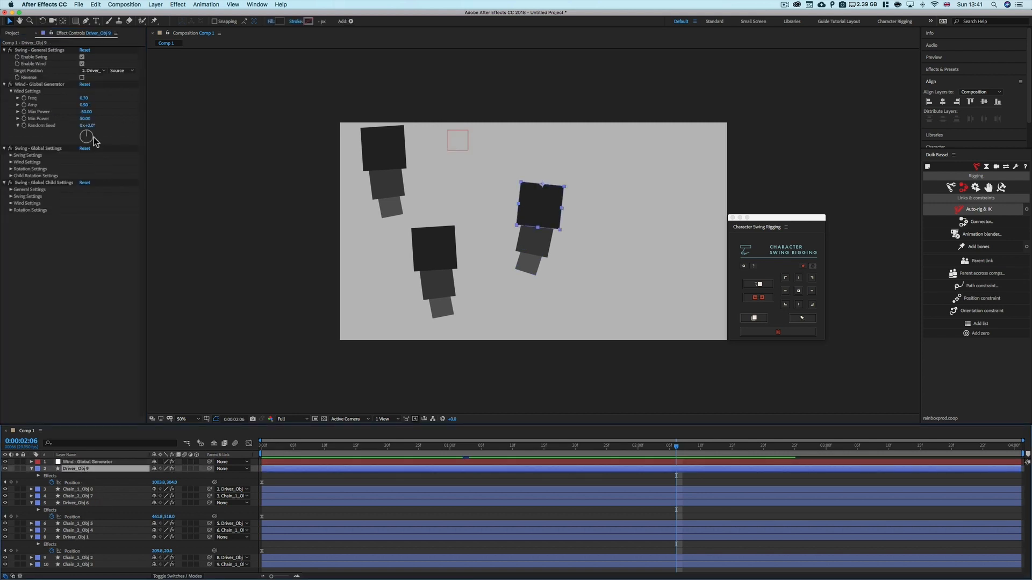
click(90, 125)
text(0)
key(Return)
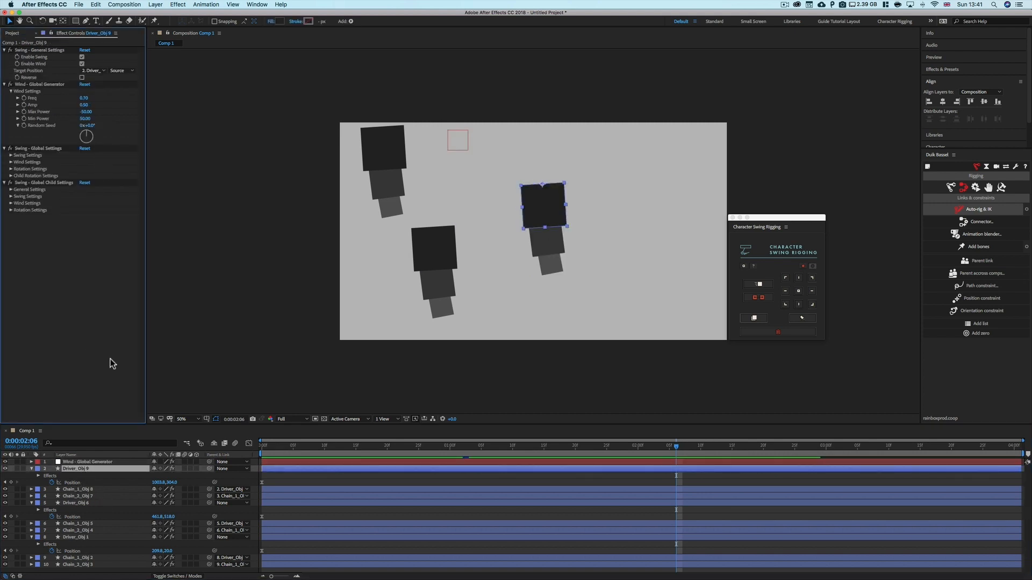
click(287, 446)
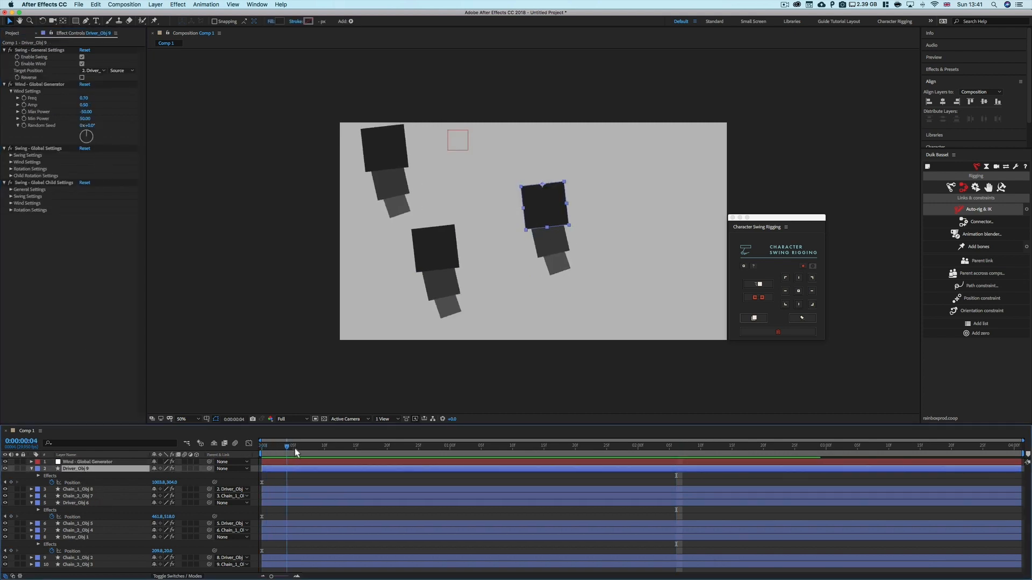
key(space)
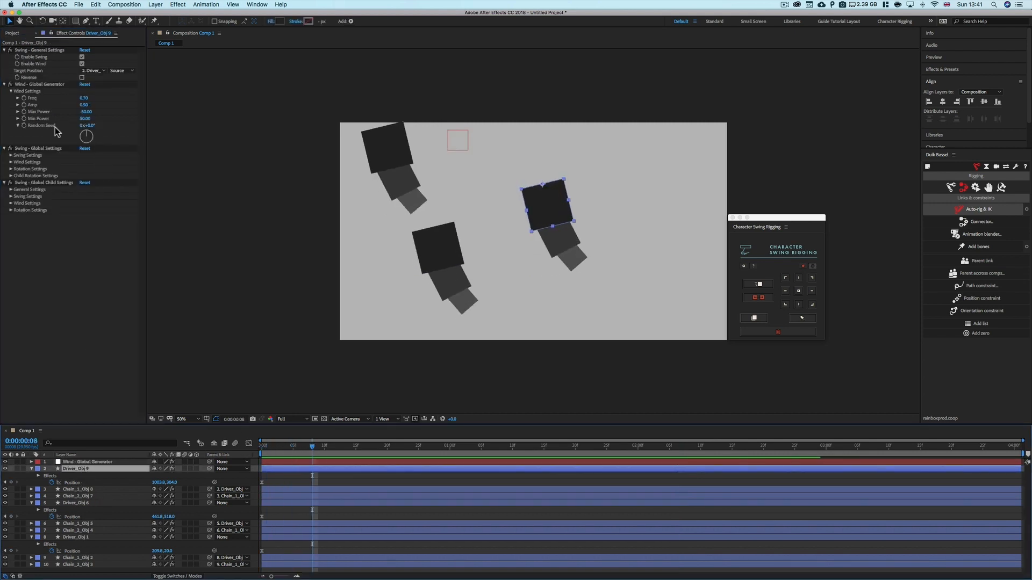
Set the right chain driver's wind Max Power to -10 and Min Power to 10, and play the animation
click(86, 112)
text(-10)
key(Return)
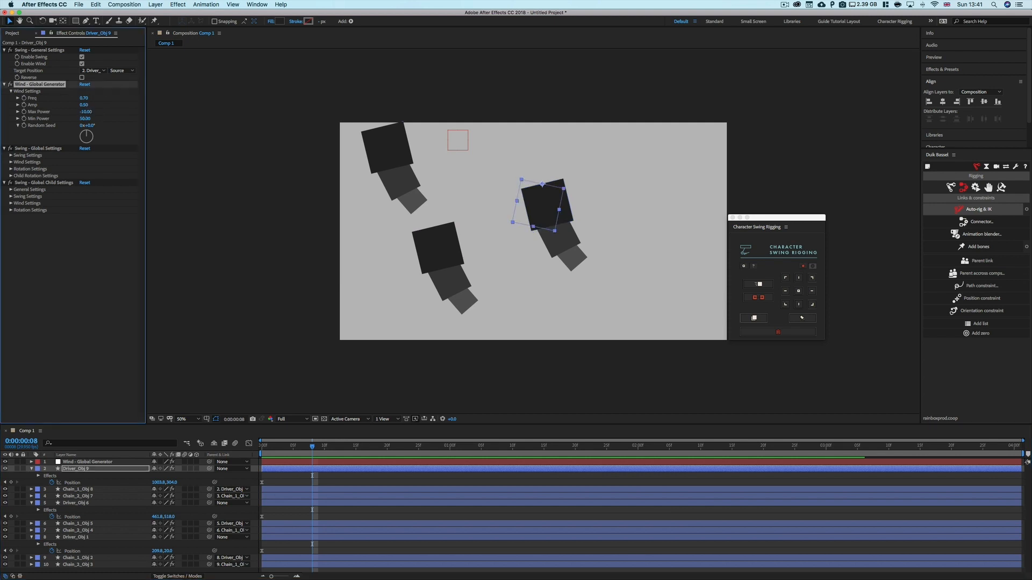
click(86, 118)
text(10)
key(Return)
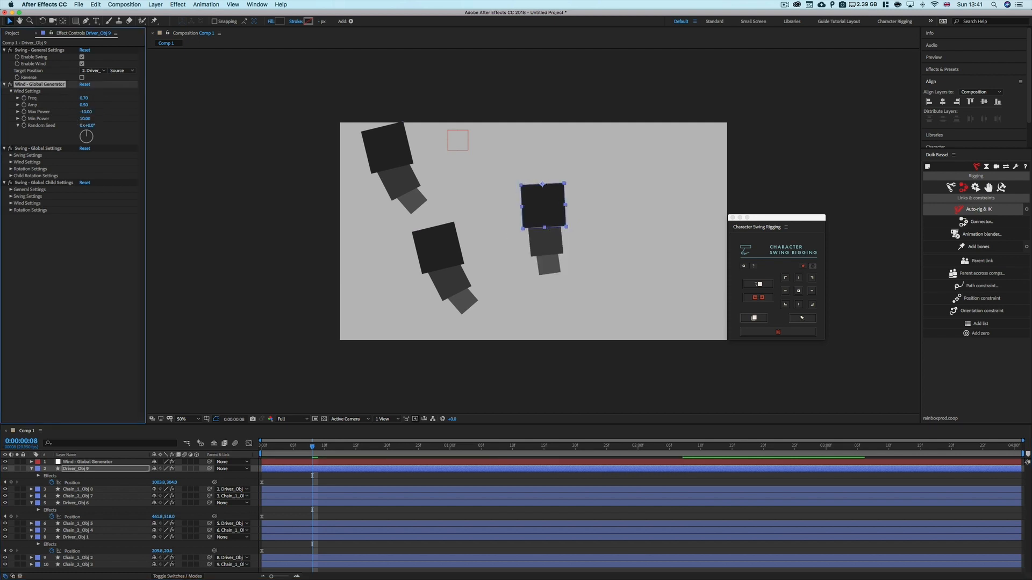
key(space)
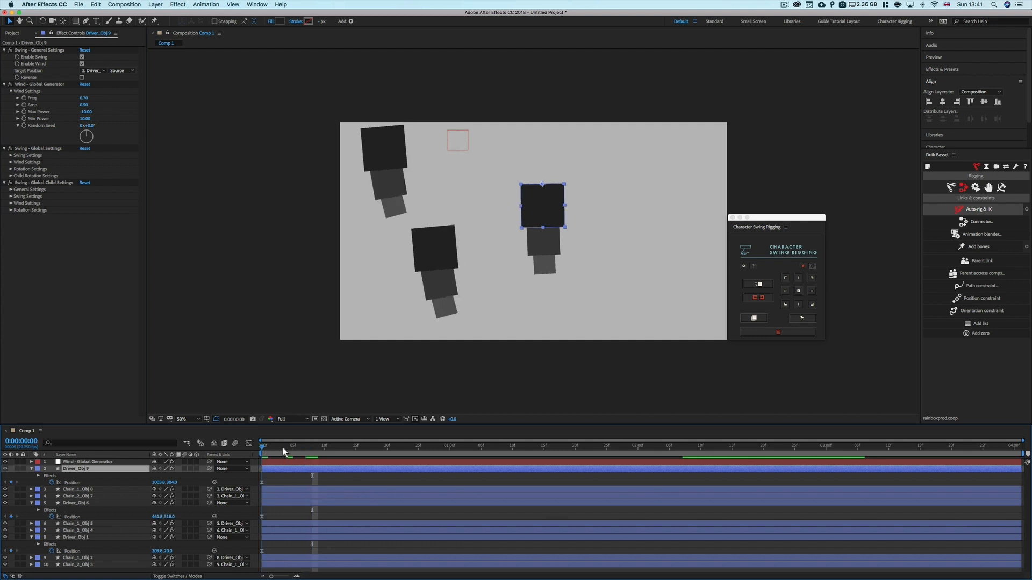
Remove the Wind - Global Generator effect from the right chain driver
drag(369, 454, 416, 453)
click(544, 208)
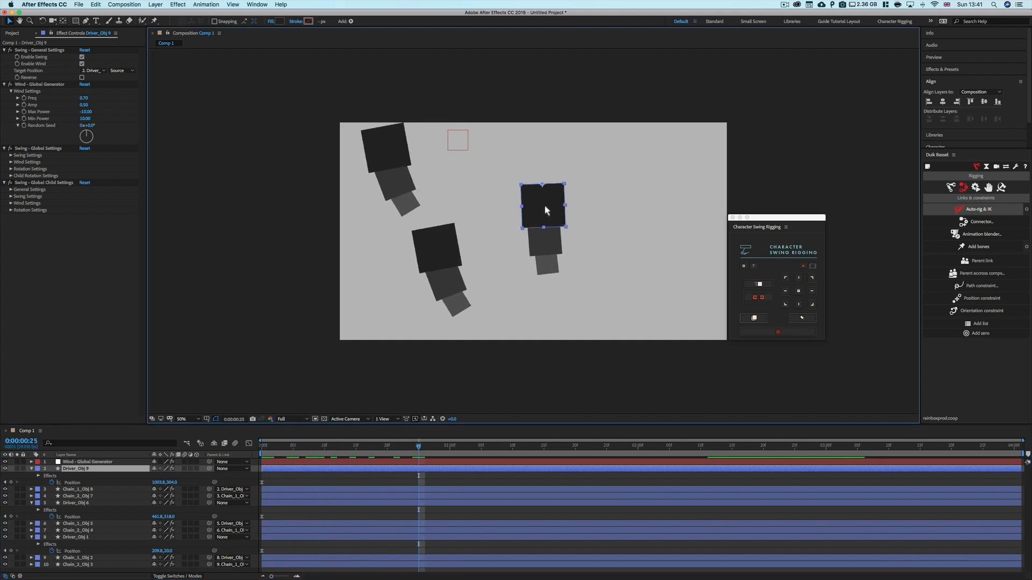
drag(579, 167, 535, 213)
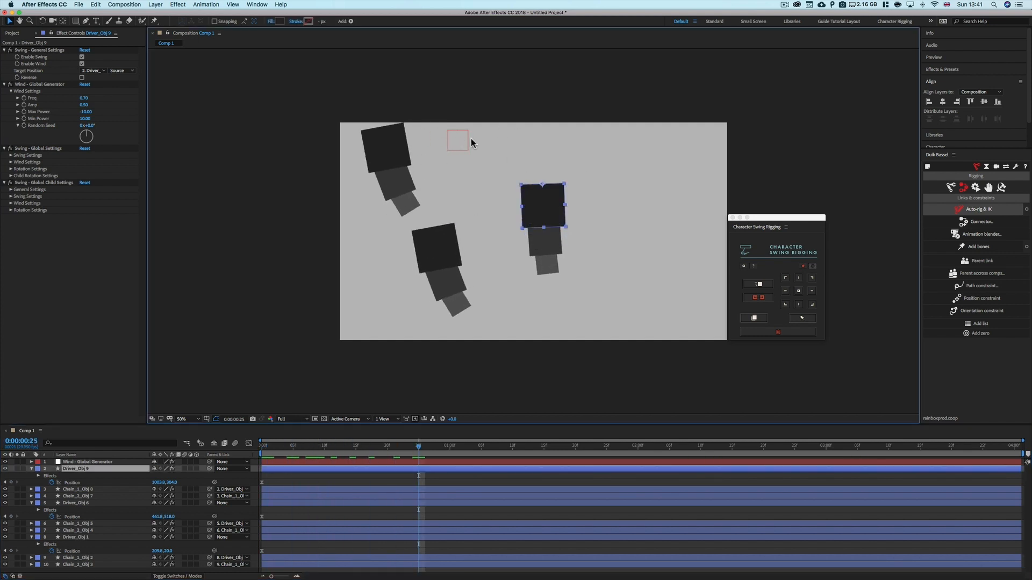
click(51, 85)
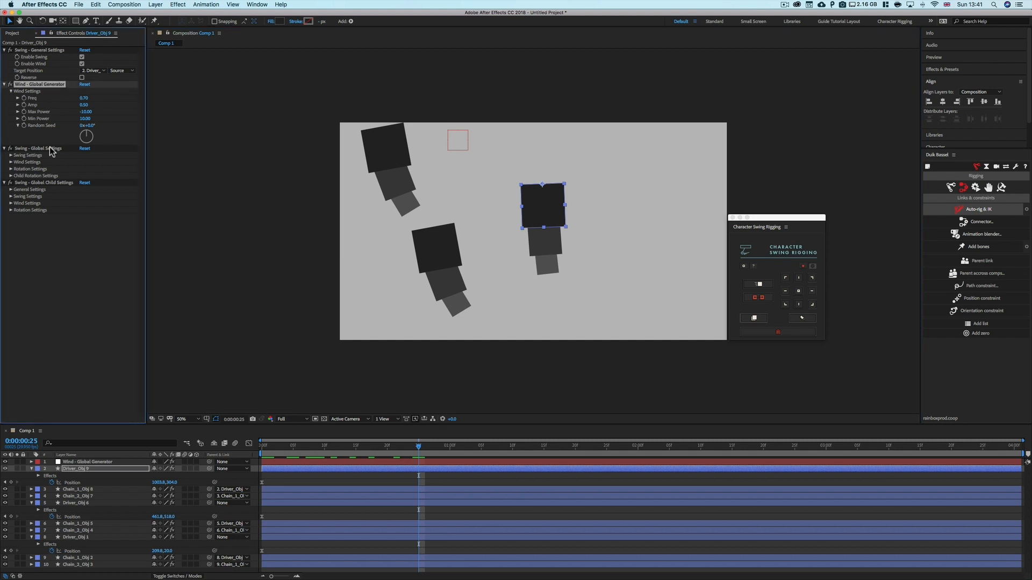
key(Delete)
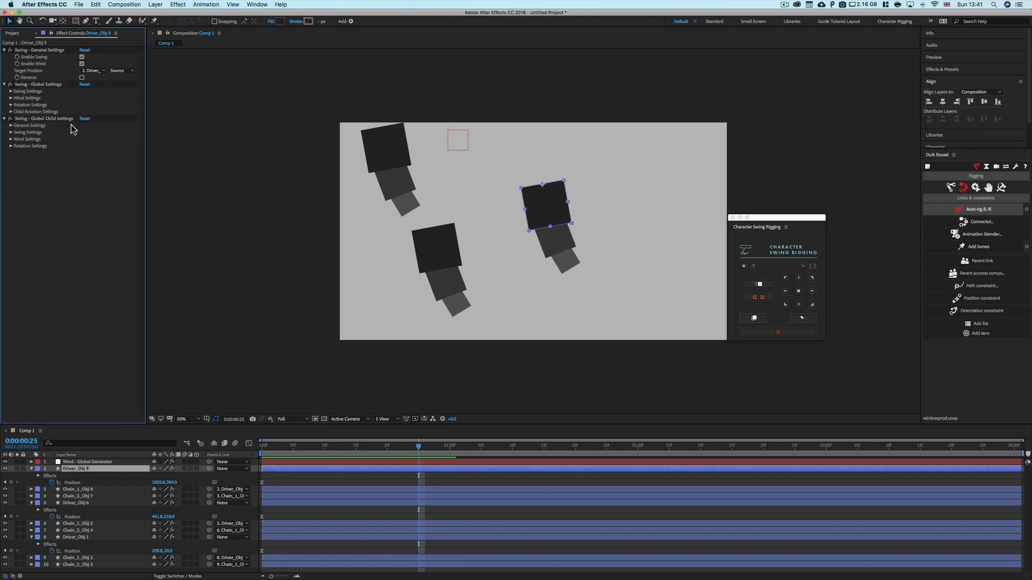
Select the global wind generator layer and replay the animation from the start
drag(263, 450, 293, 450)
click(118, 462)
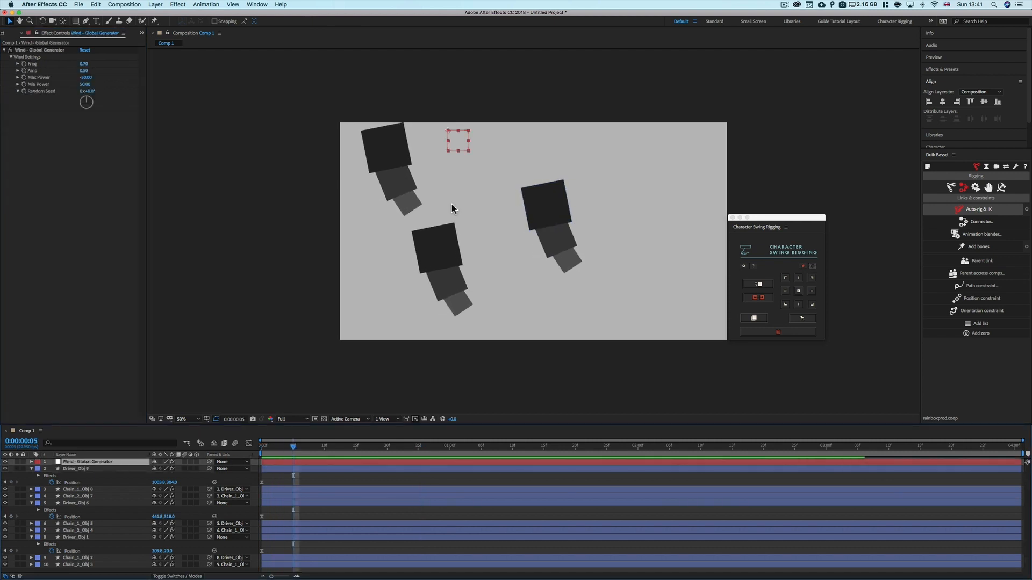
drag(294, 449, 243, 470)
key(space)
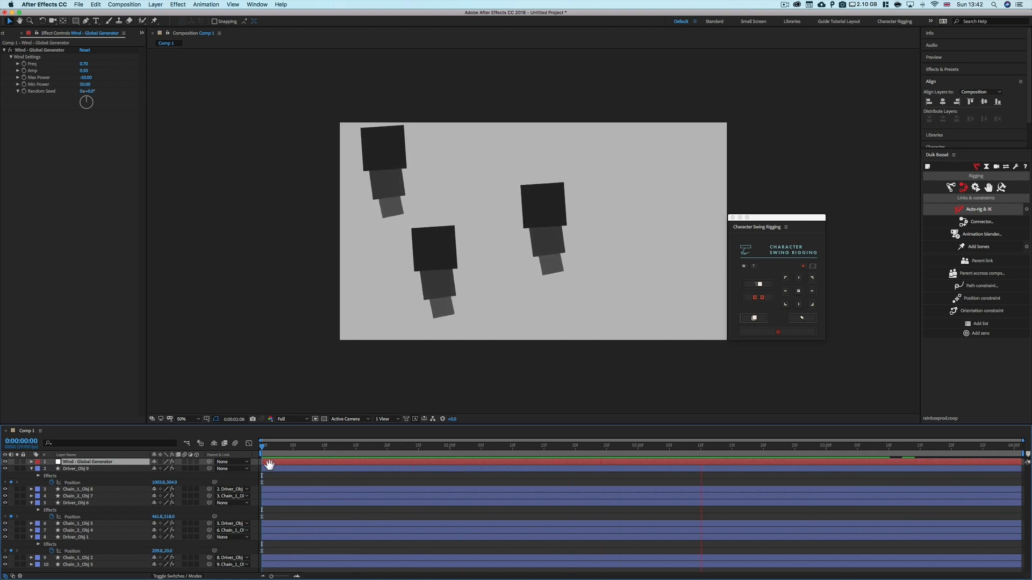
Set the right chain driver's global swing Wind Weight to 80%
click(271, 470)
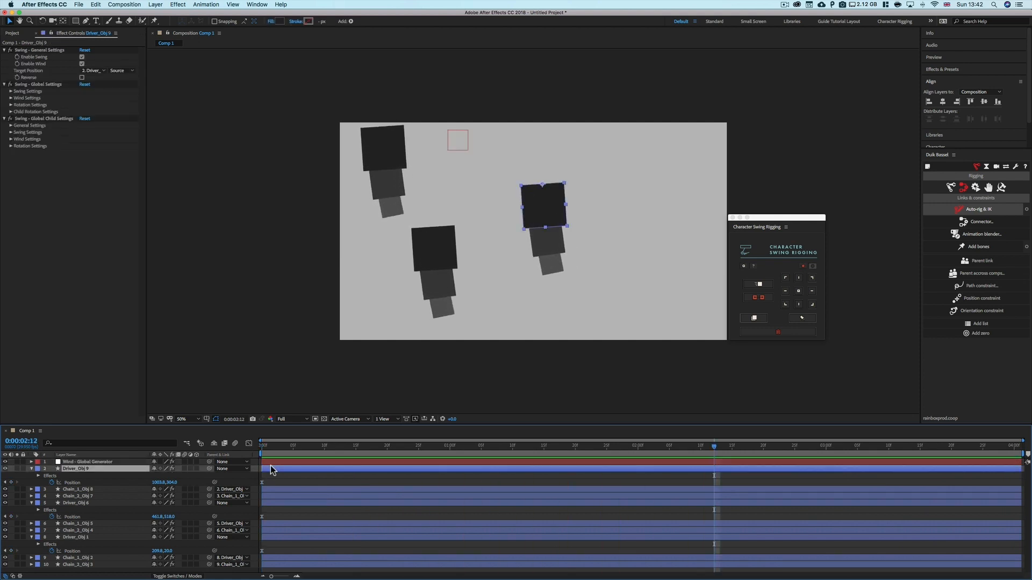
click(11, 97)
click(19, 105)
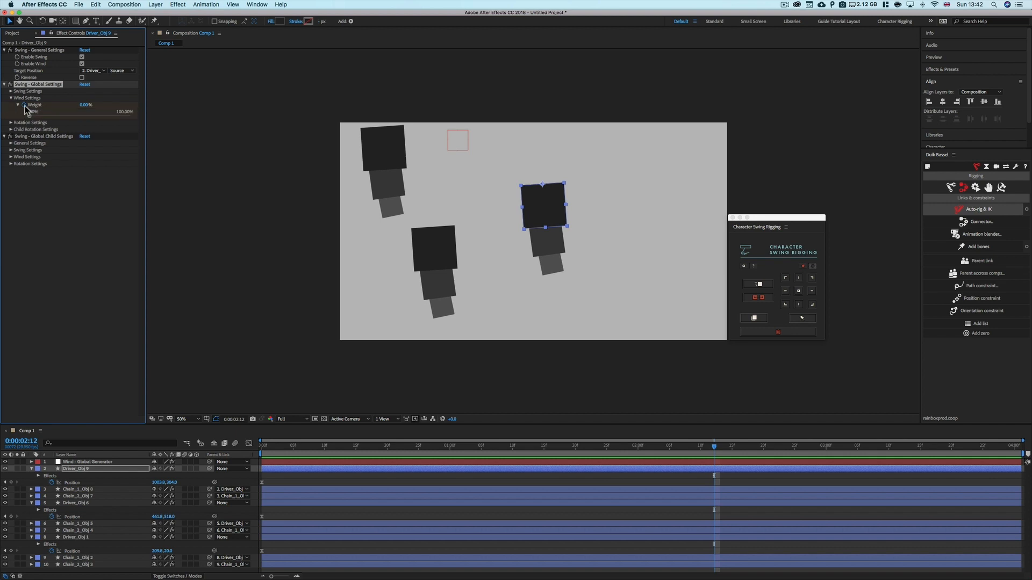
drag(30, 116, 82, 116)
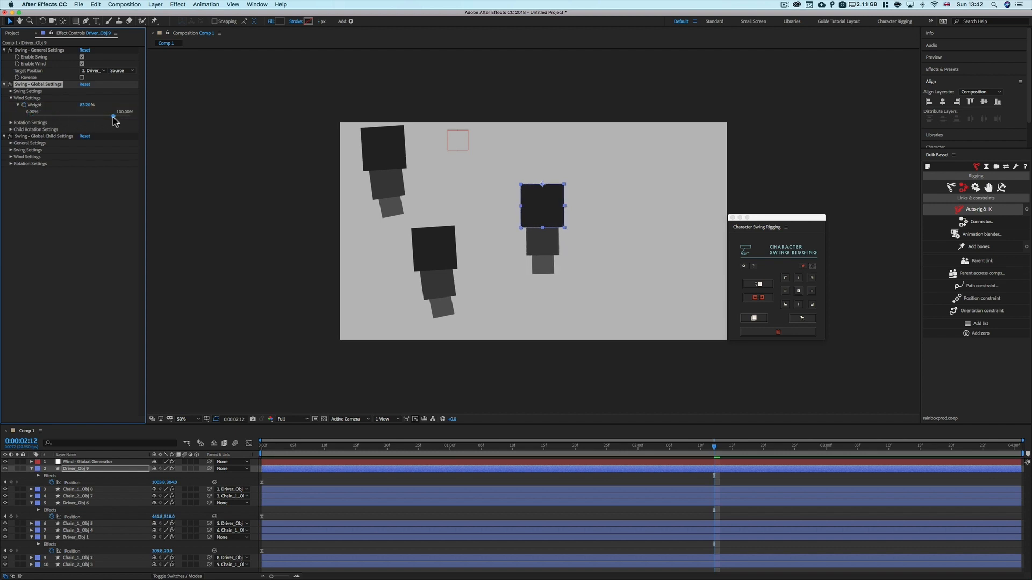
Set the middle chain driver's Wind Weight to about 40% and replay from the start
click(436, 252)
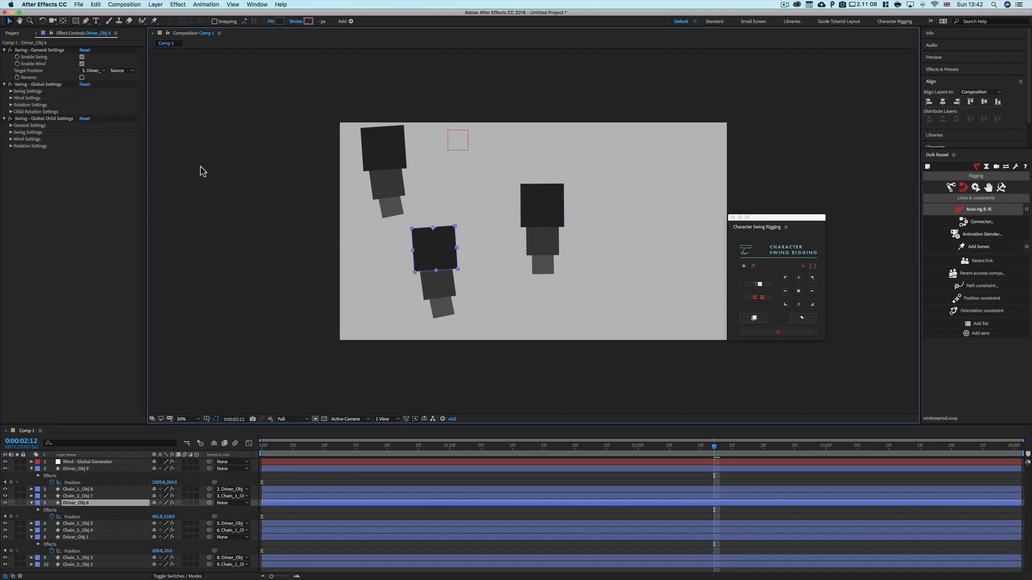
click(11, 98)
click(17, 105)
drag(60, 116, 69, 116)
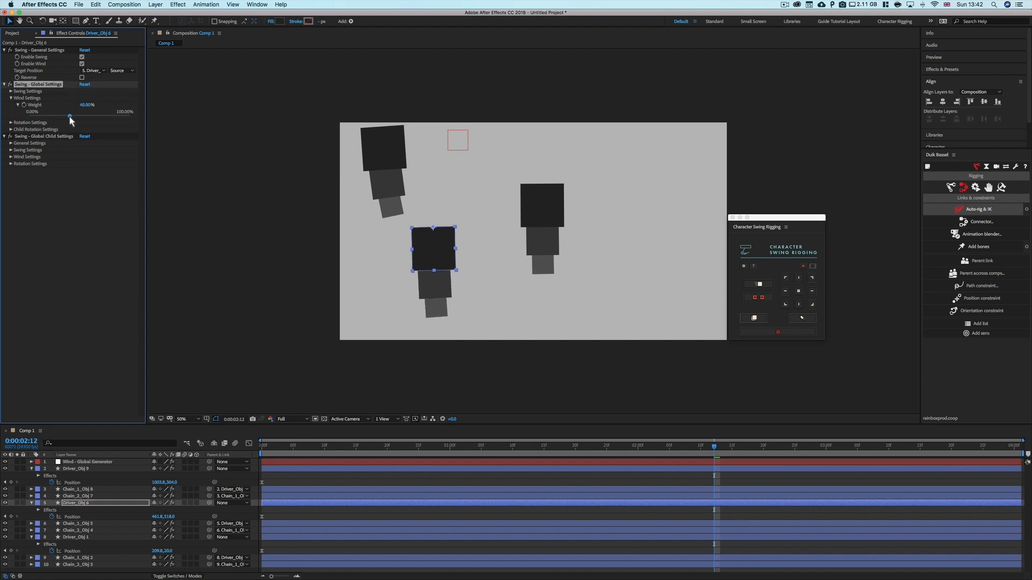
drag(287, 447, 235, 449)
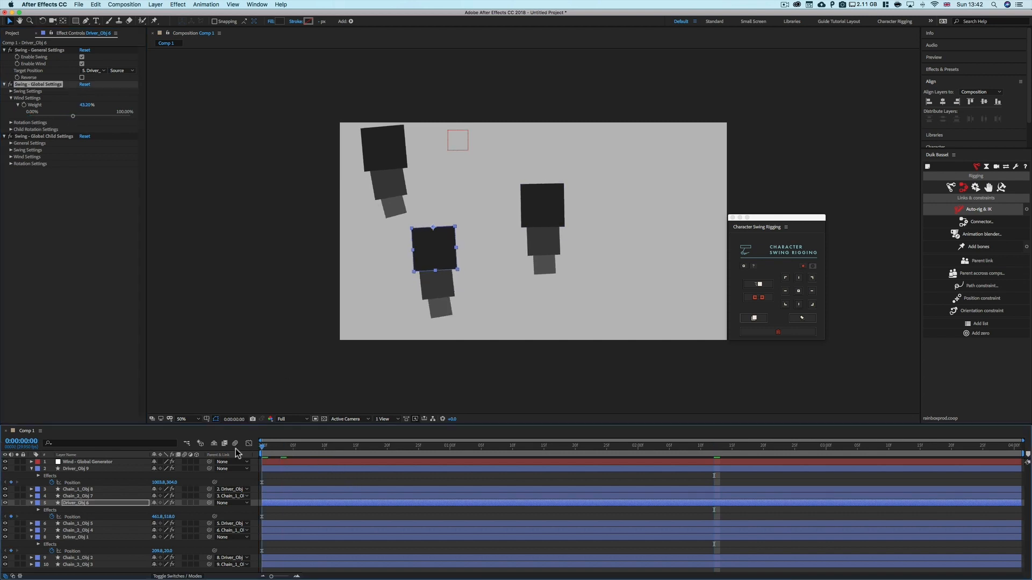
key(space)
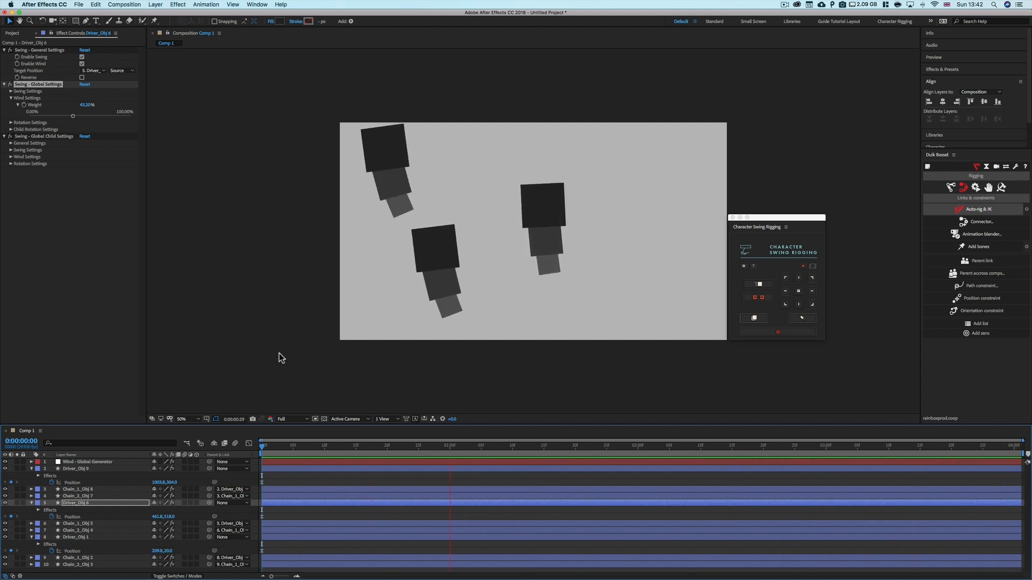
Remove the swing rig from all layers in the composition
click(89, 462)
shift+click(99, 565)
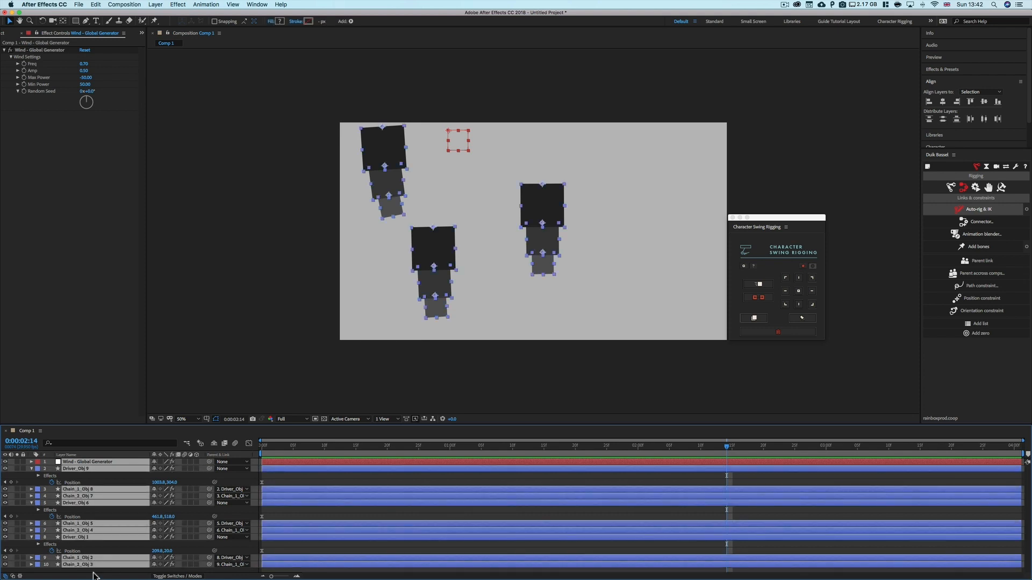
click(787, 334)
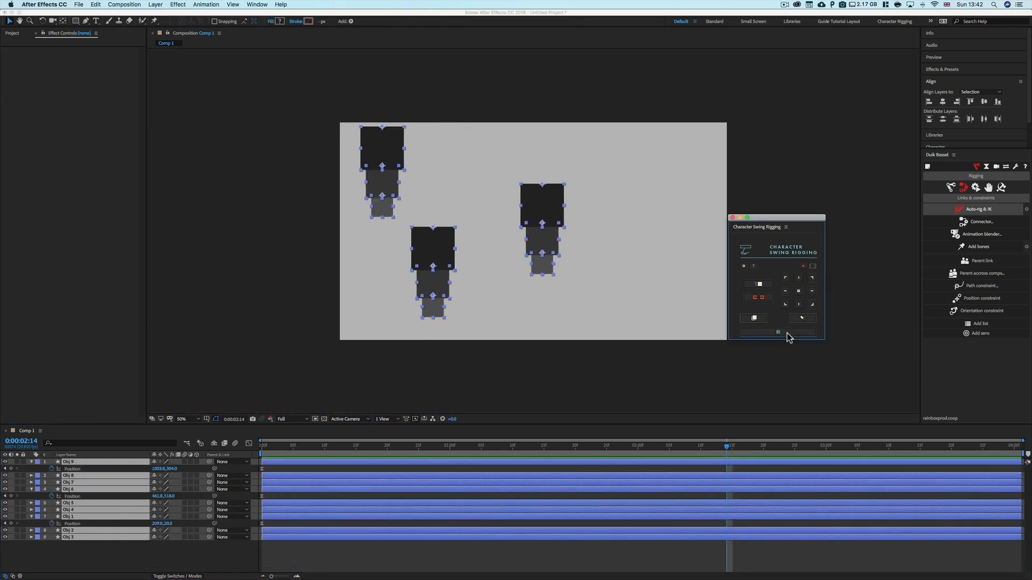
Delete the middle and right square chains
click(84, 566)
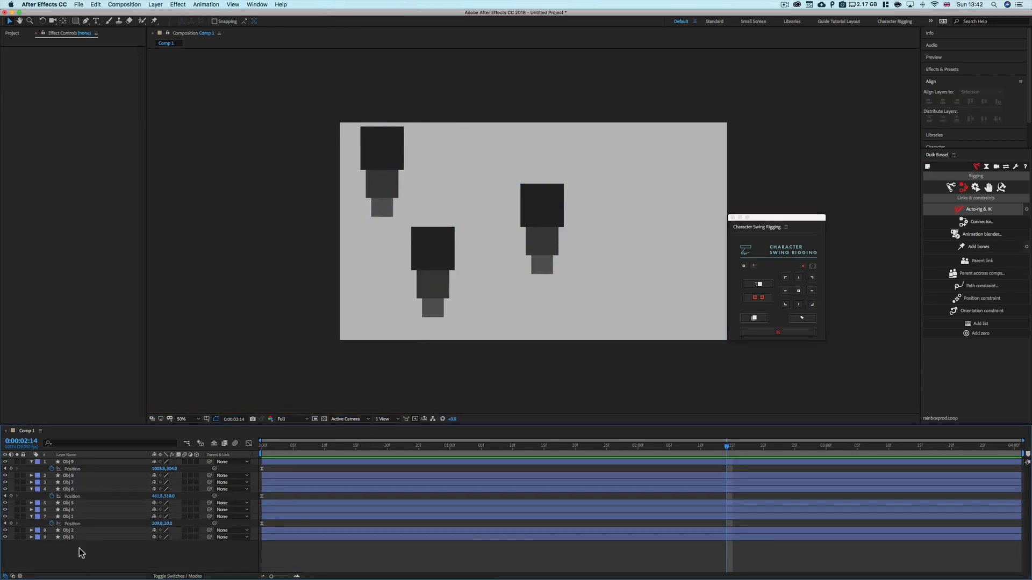
click(94, 462)
shift+click(81, 534)
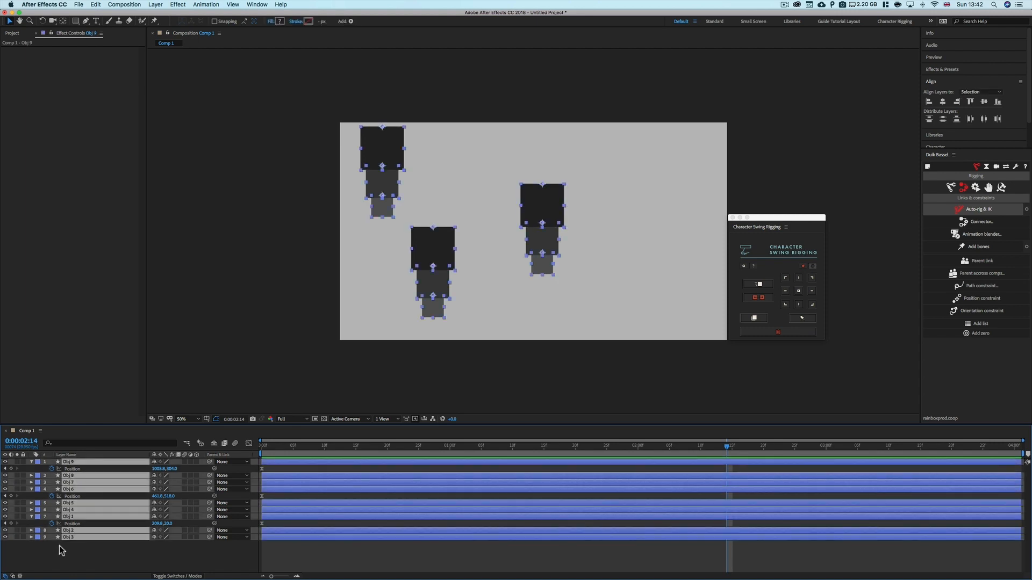
click(59, 546)
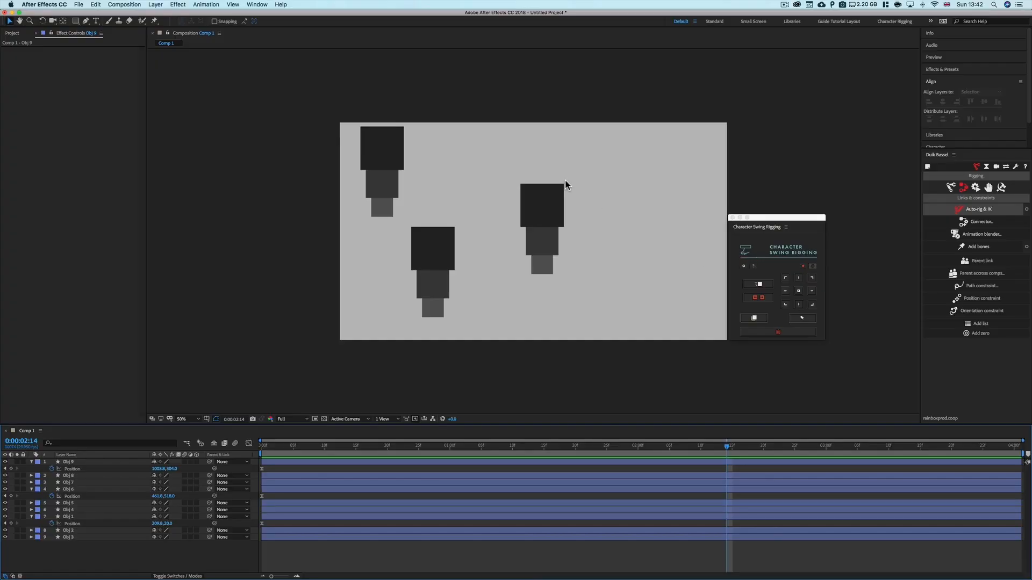
drag(580, 182, 414, 311)
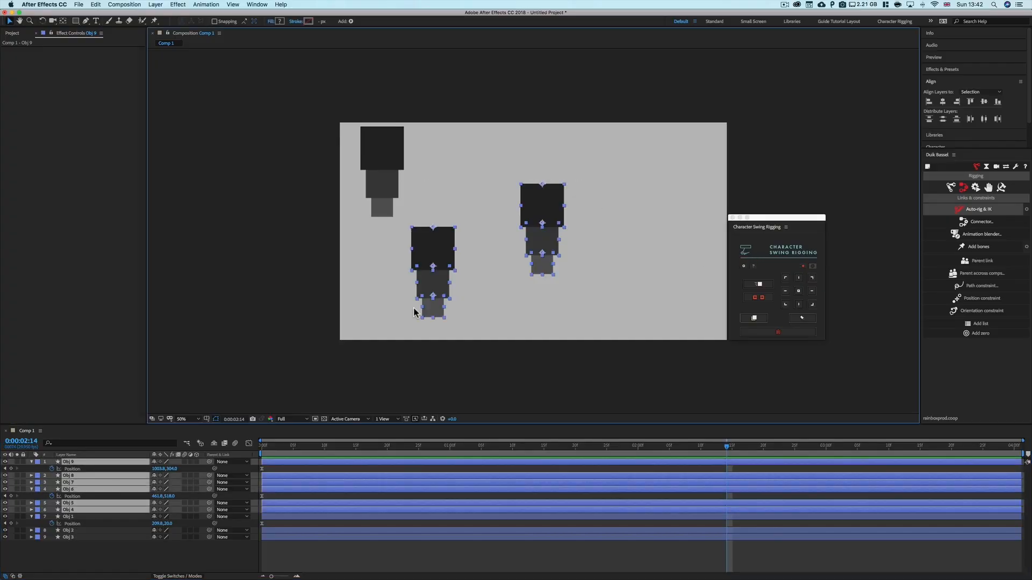
key(Delete)
Move the remaining square chain to the centre of the composition
drag(425, 130, 356, 222)
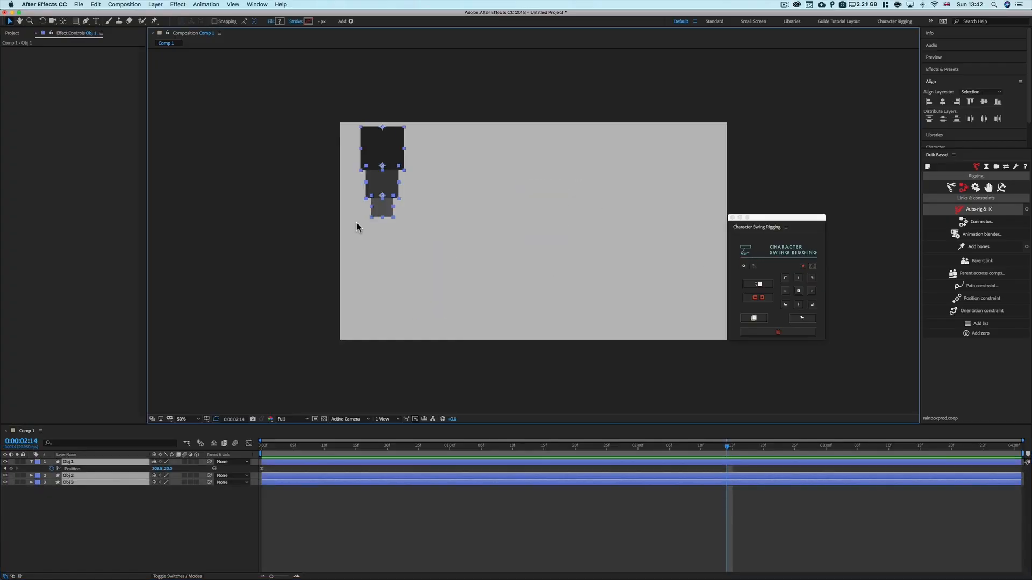
click(263, 446)
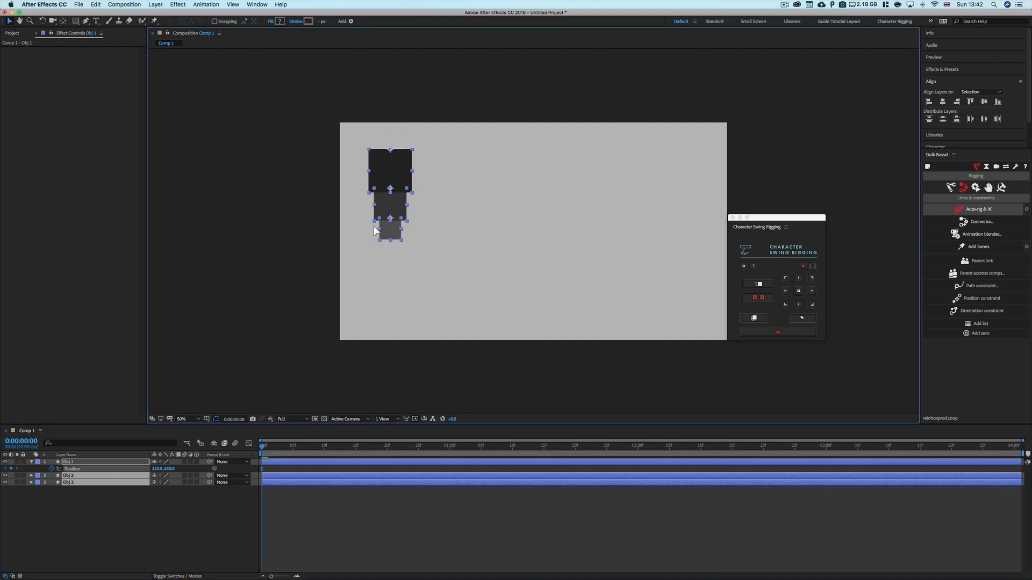
drag(406, 151, 387, 293)
click(492, 228)
click(539, 328)
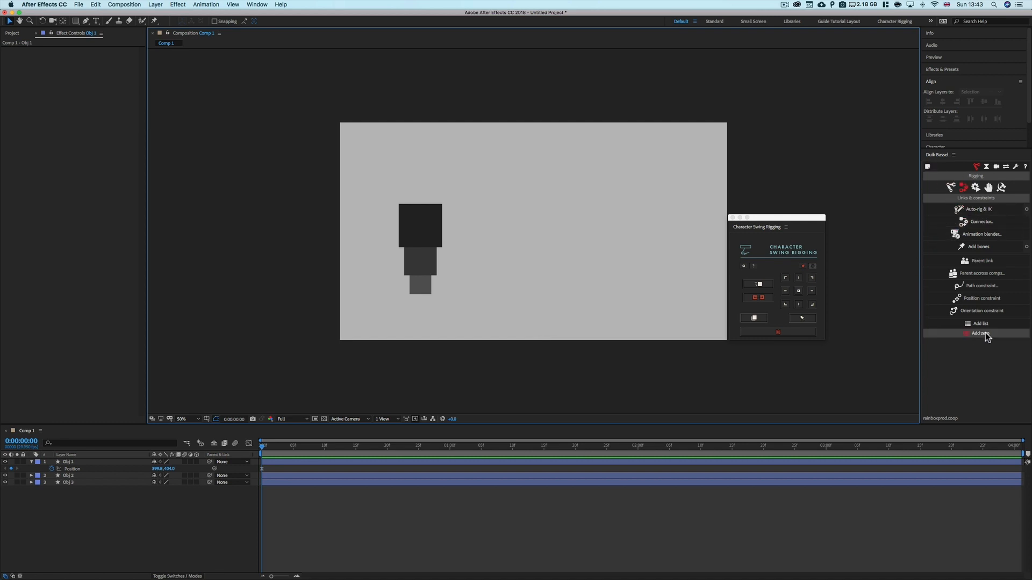
Create a Duik Arm structure and arrange its joints in a vertical line beside the chain
click(949, 188)
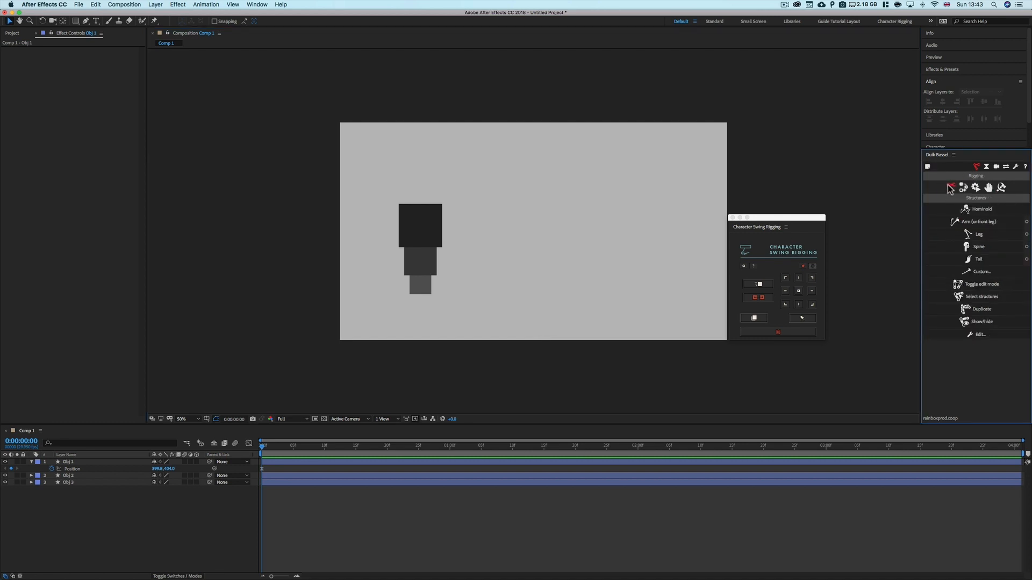
click(977, 225)
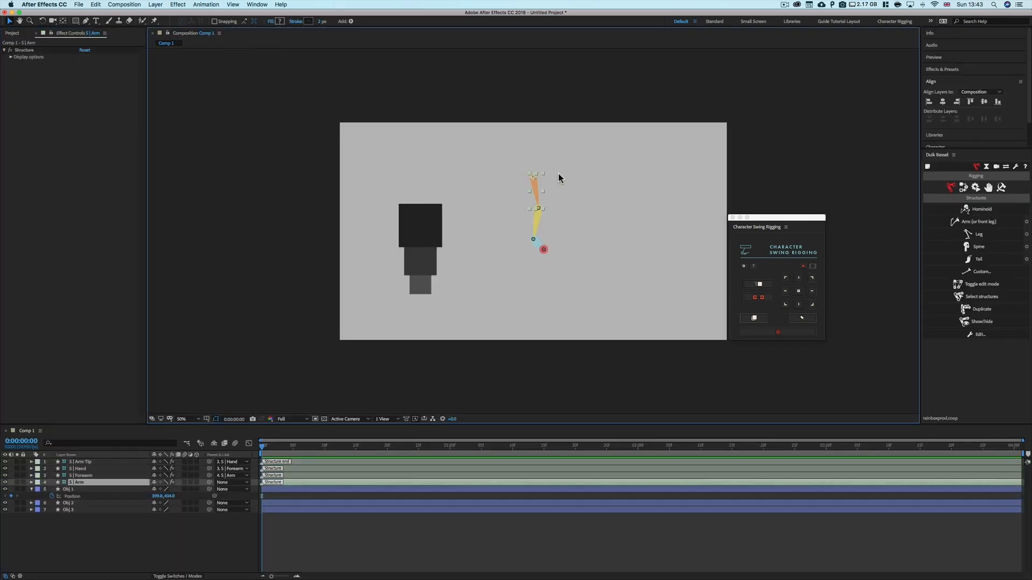
double_click(533, 178)
drag(534, 175, 537, 163)
double_click(538, 165)
click(563, 170)
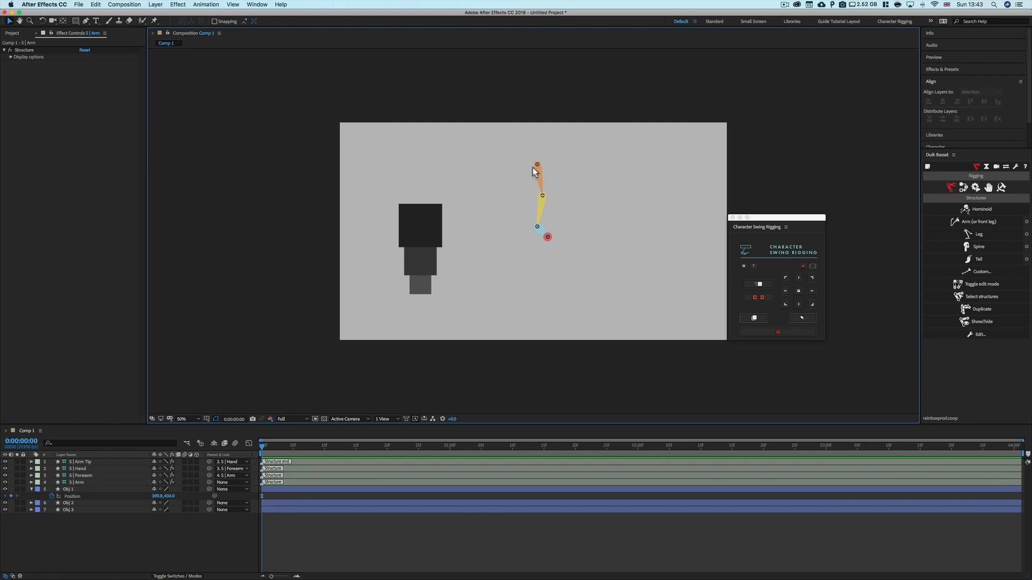
click(537, 165)
drag(538, 166, 543, 248)
click(546, 206)
click(544, 240)
click(538, 235)
click(554, 240)
drag(555, 154, 524, 256)
click(574, 228)
click(549, 283)
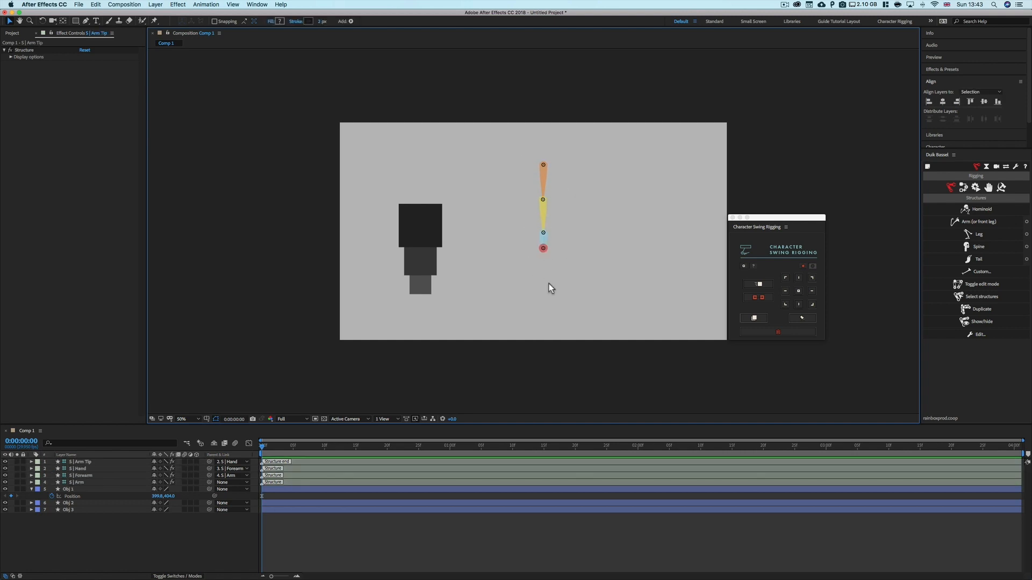
Select all arm structure layers and apply Auto-rig & IK
click(81, 482)
shift+click(86, 462)
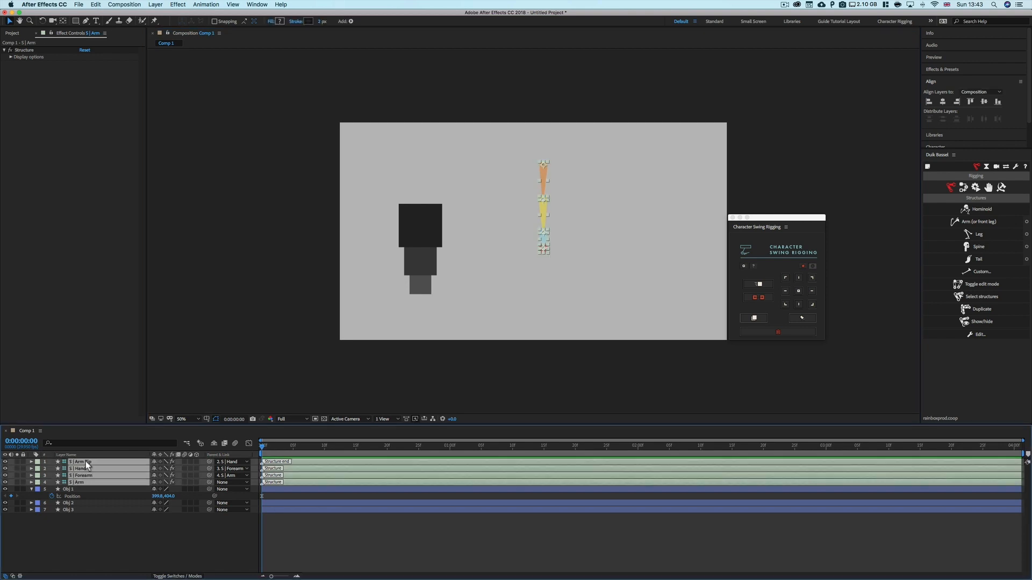
click(963, 188)
click(978, 209)
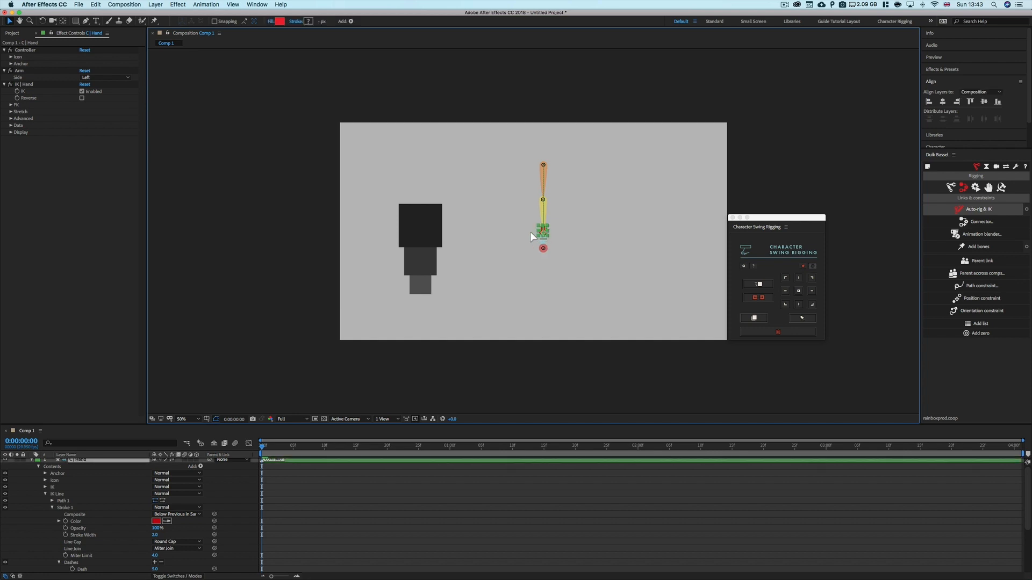
Test the IK by moving the hand controller, and undo the move
drag(530, 233, 452, 246)
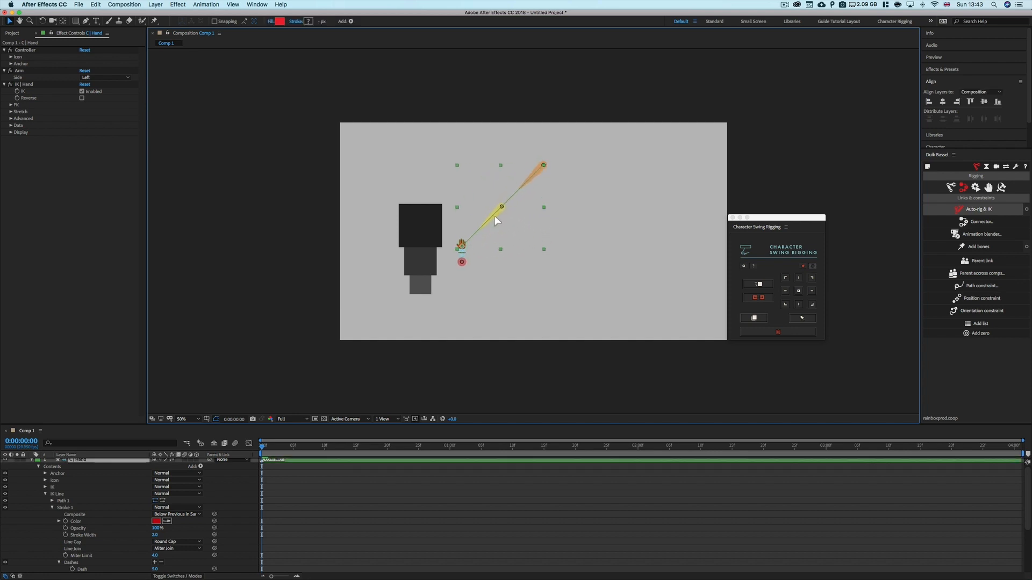
drag(495, 216, 497, 214)
key(super+z)
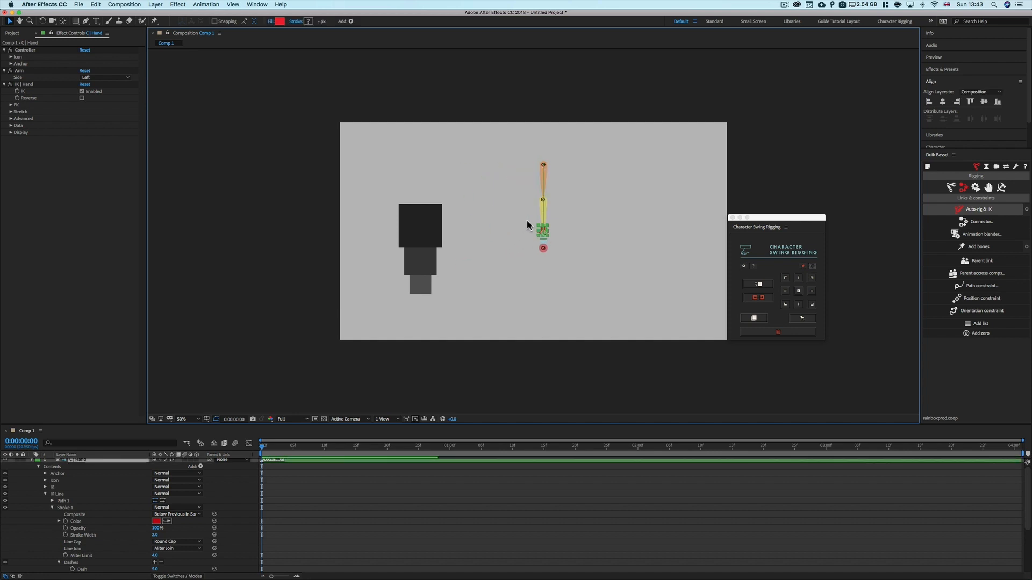
Review the hand controller's IK Stretch options and turn off Draw guides in its Display settings
click(12, 112)
click(82, 119)
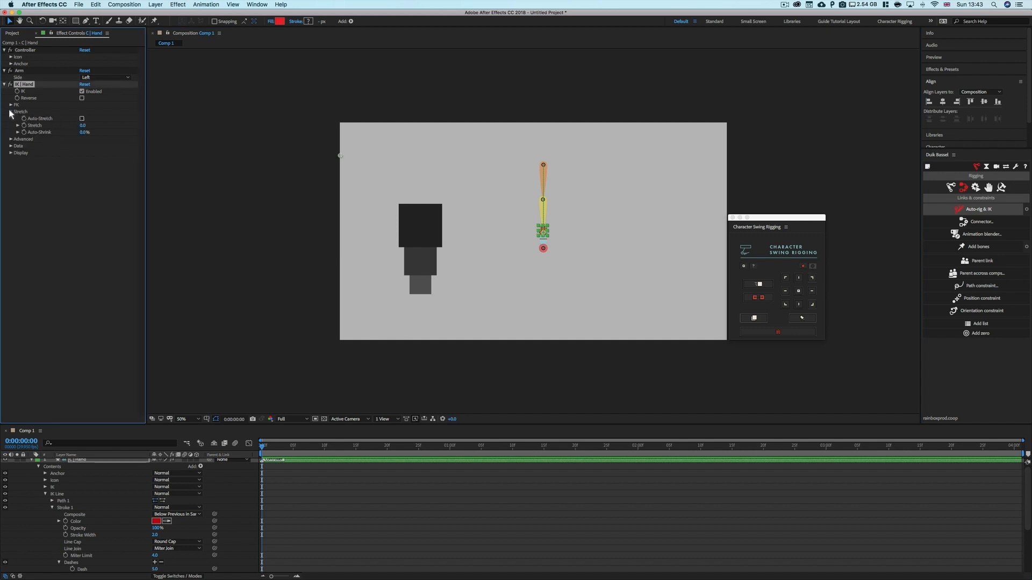
click(11, 112)
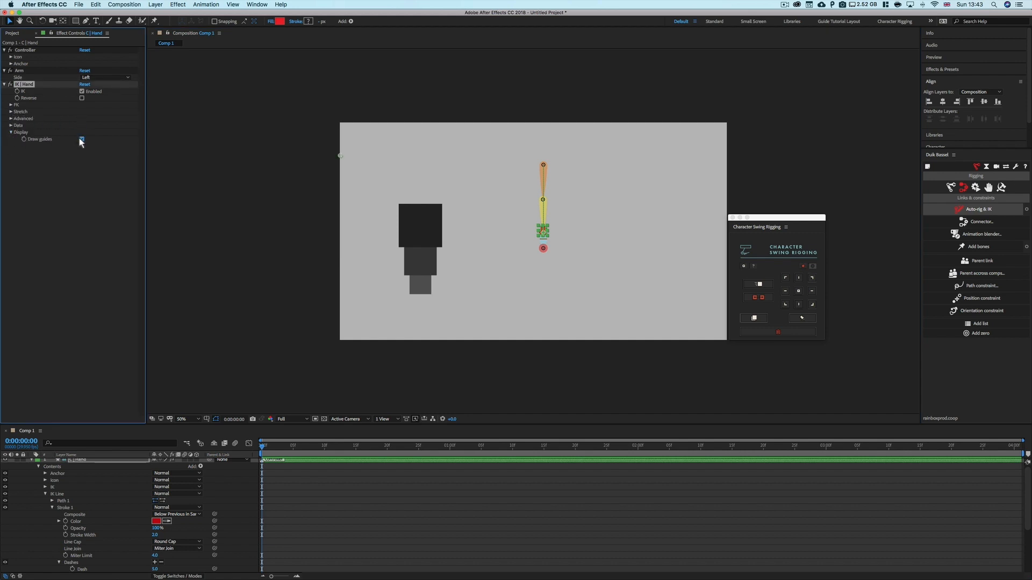
click(11, 132)
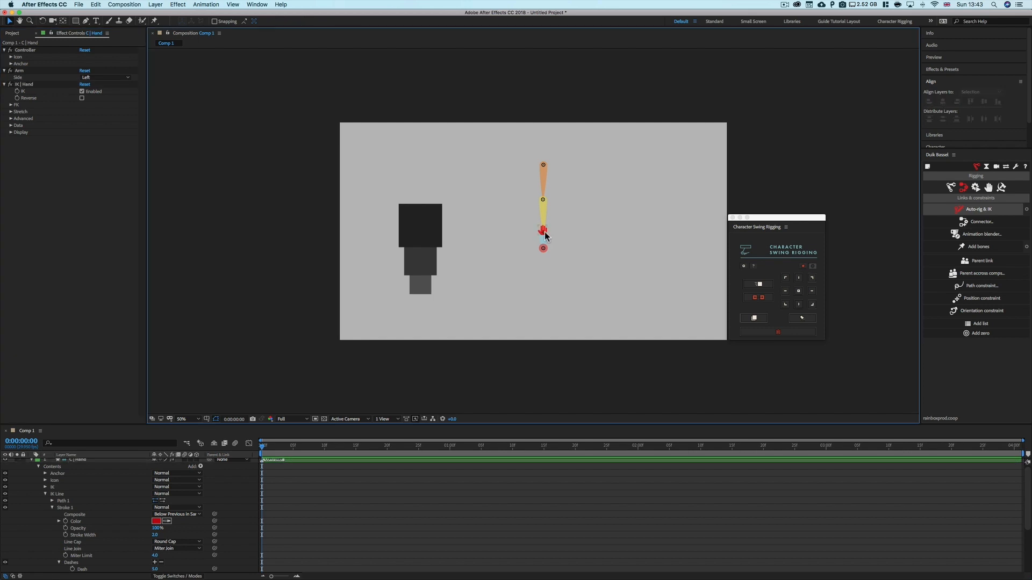
Drag the hand controller around to test how the arm's IK bends
drag(543, 232, 471, 139)
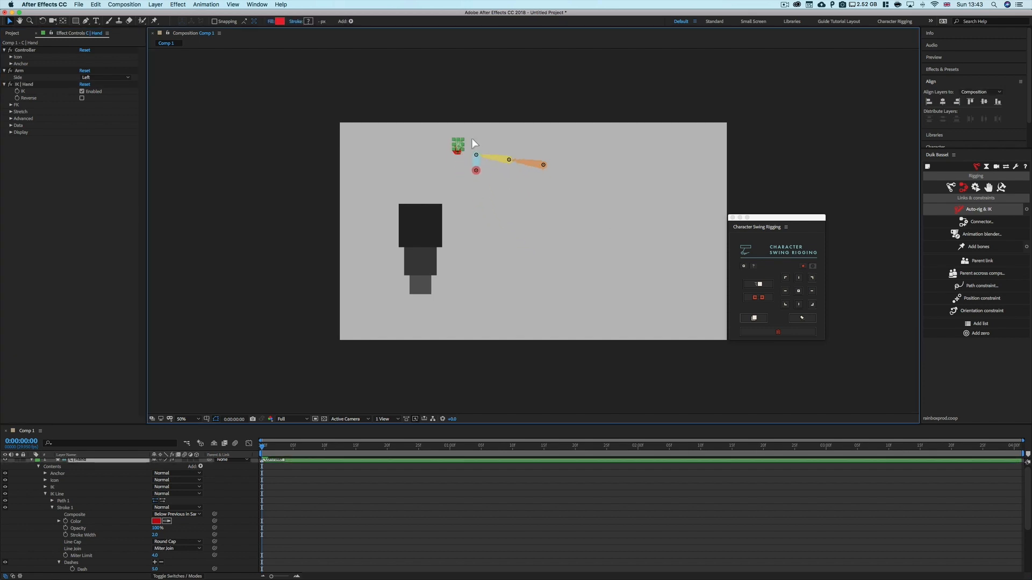
drag(515, 192, 593, 215)
mouse_move(526, 214)
mouse_down()
mouse_move(510, 206)
mouse_move(537, 229)
mouse_move(583, 212)
mouse_move(531, 211)
mouse_up()
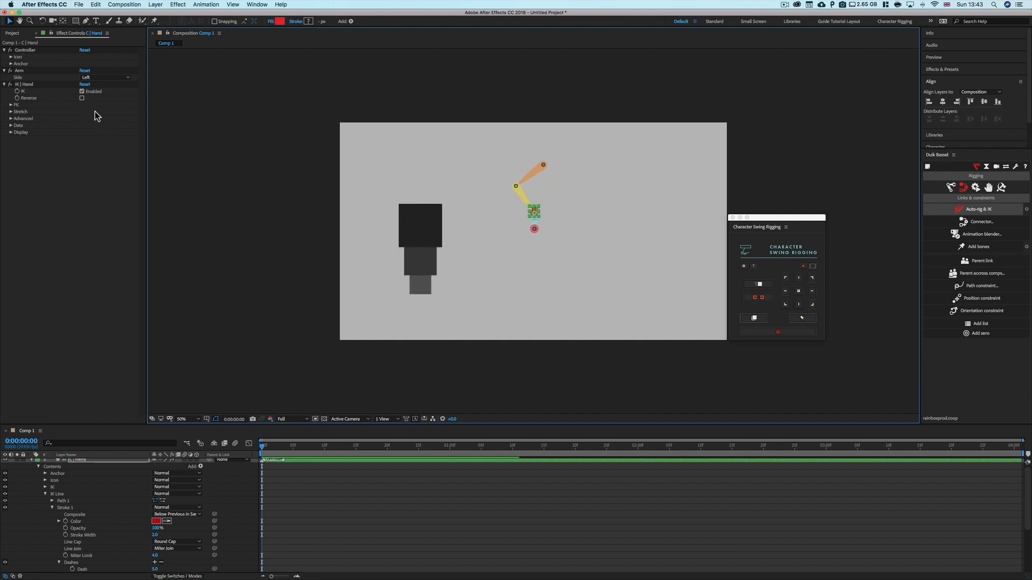
Enable Reverse on the hand controller's IK and reposition the hand to check the flipped bend
click(81, 99)
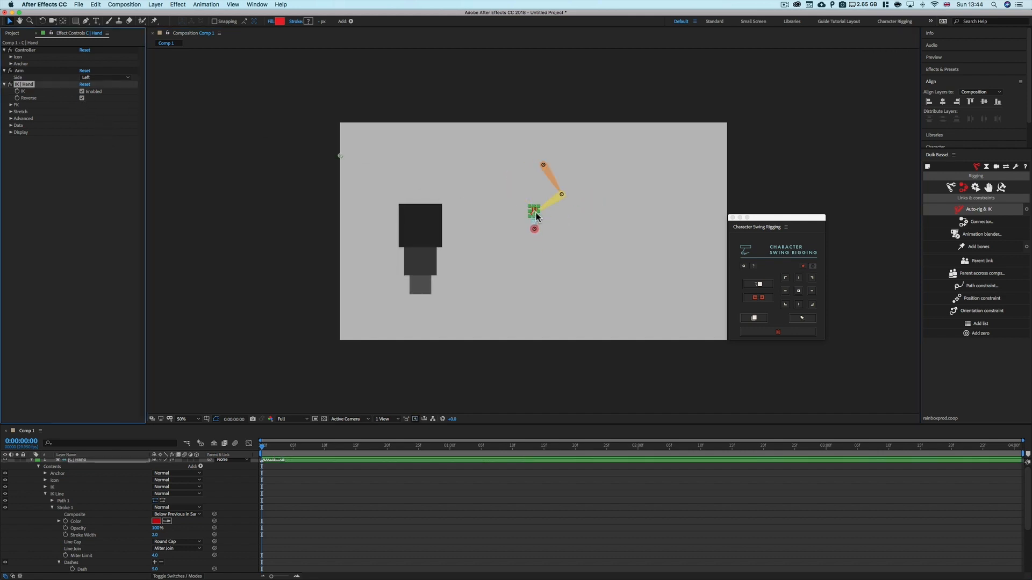
drag(536, 213, 486, 176)
drag(486, 216, 516, 202)
Select all three stacked squares and move them next to the arm
click(441, 221)
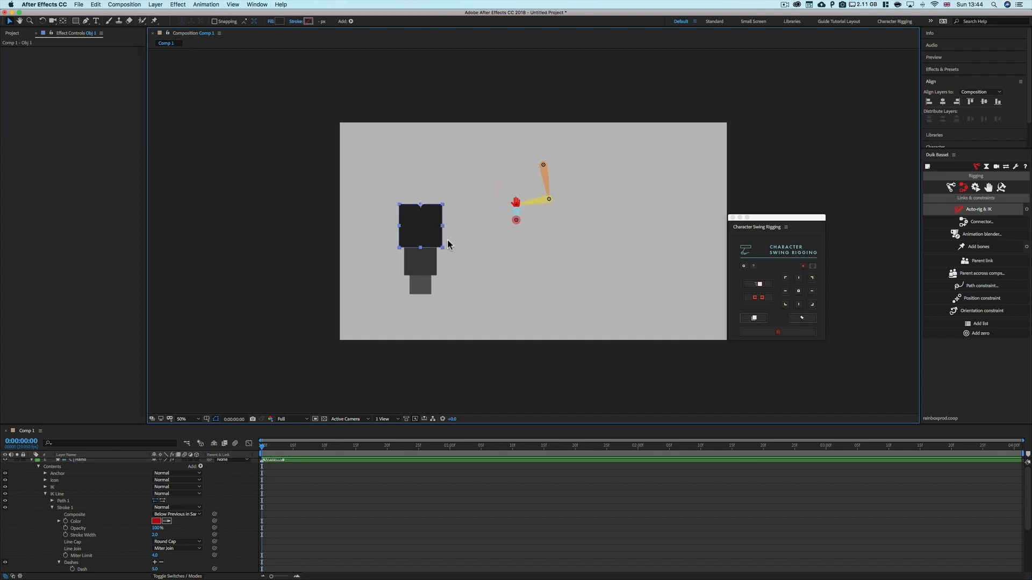
click(31, 461)
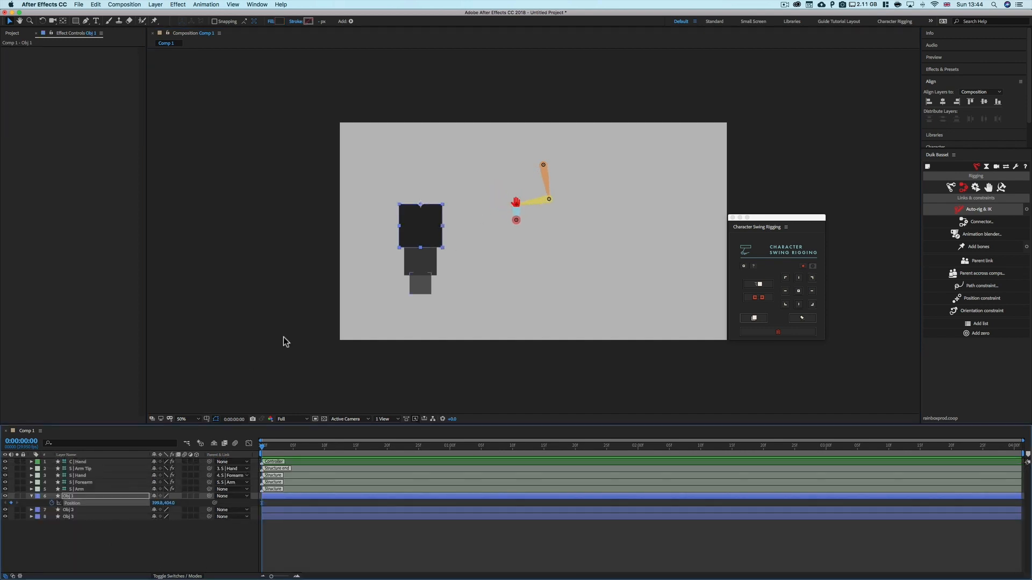
drag(459, 202, 411, 301)
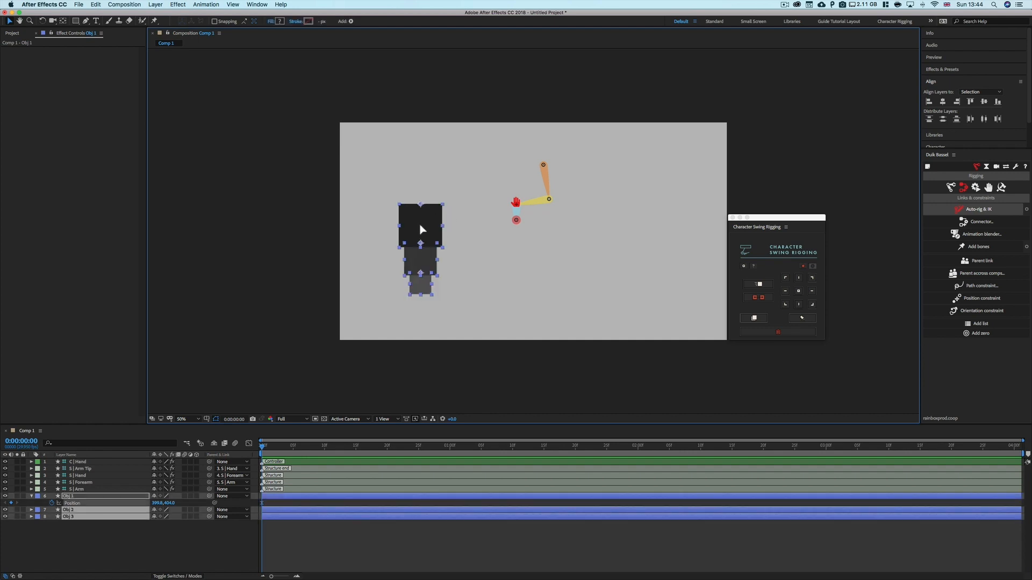
drag(424, 232, 579, 195)
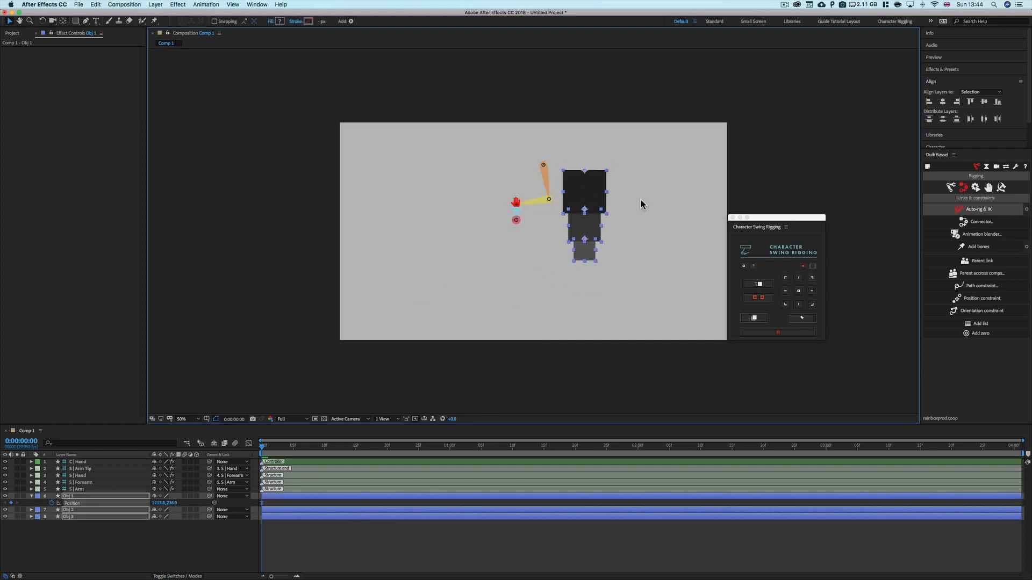
Rig the three squares as a swing chain with Character Swing Rigging
click(754, 318)
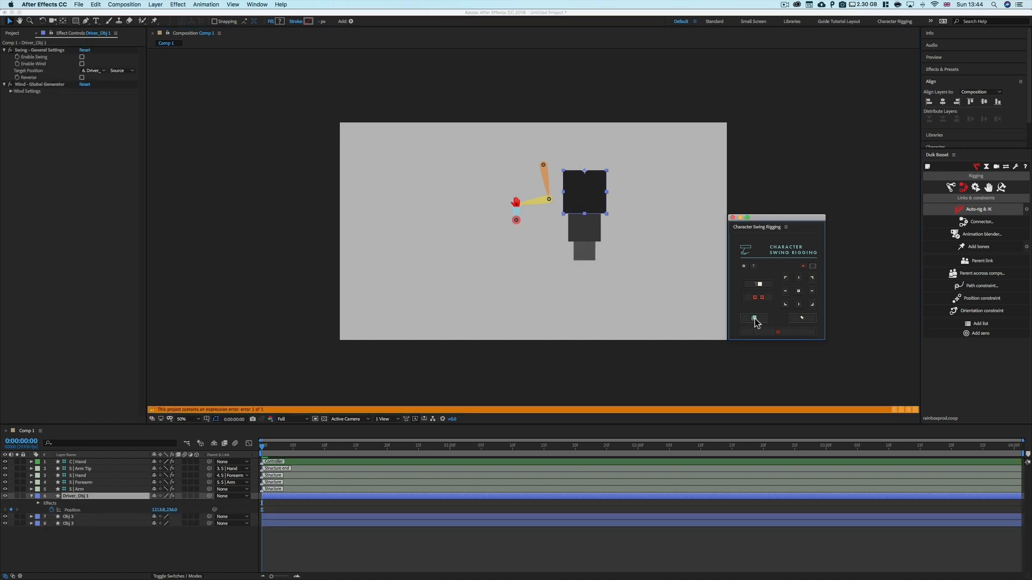
click(387, 496)
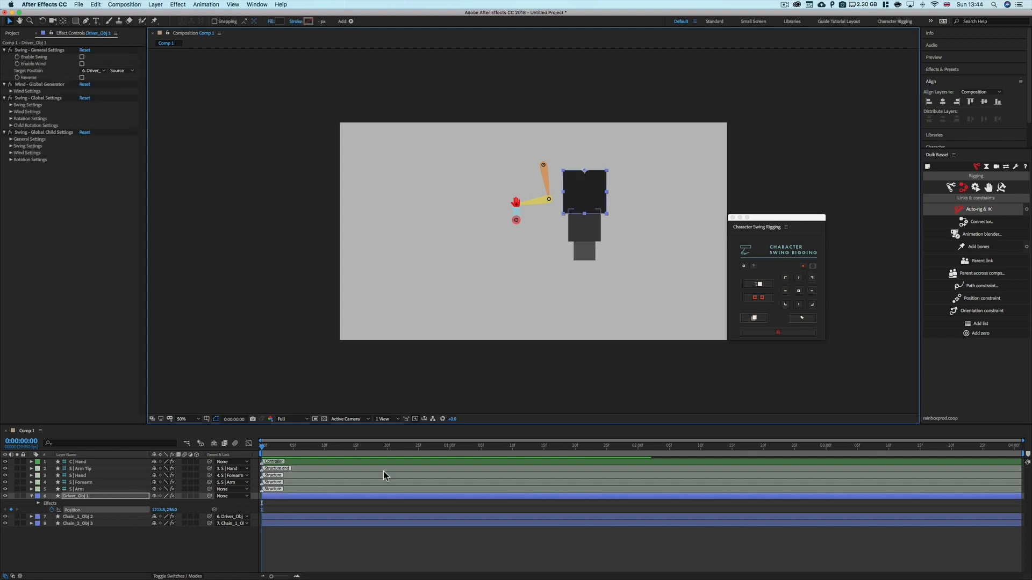
Move the driver square and parent it to the C | Hand controller
drag(572, 202, 629, 204)
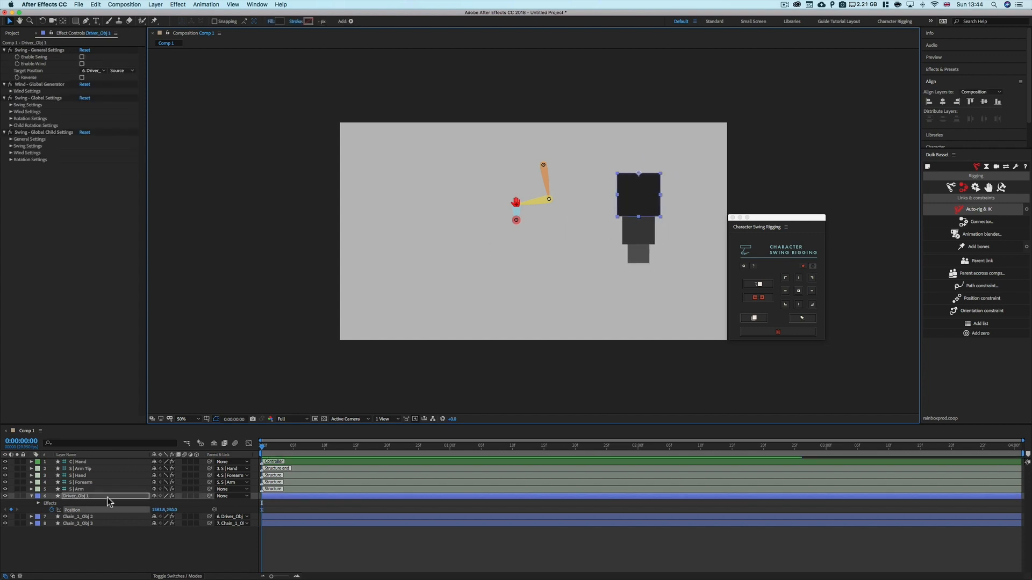
click(226, 496)
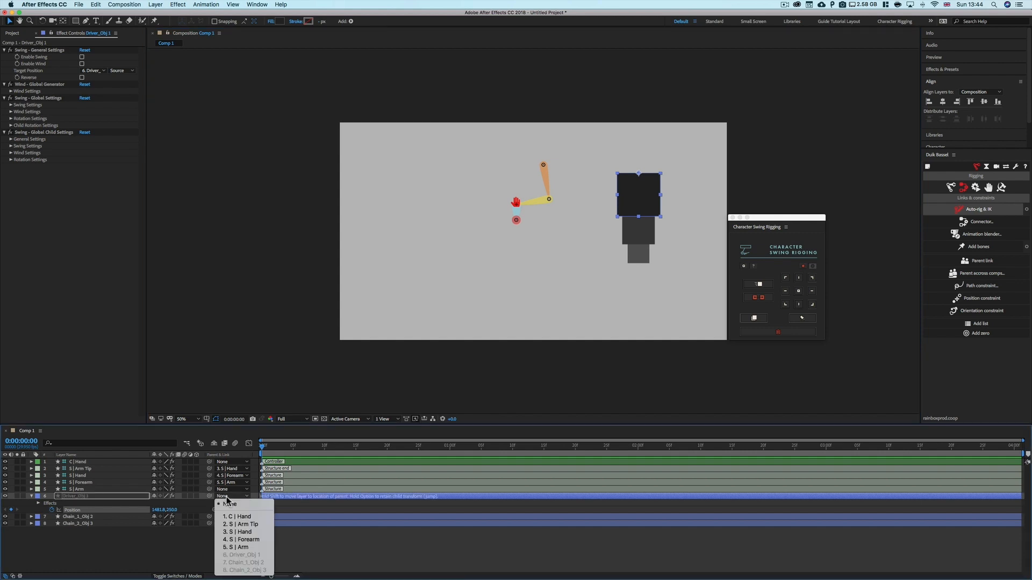
click(247, 517)
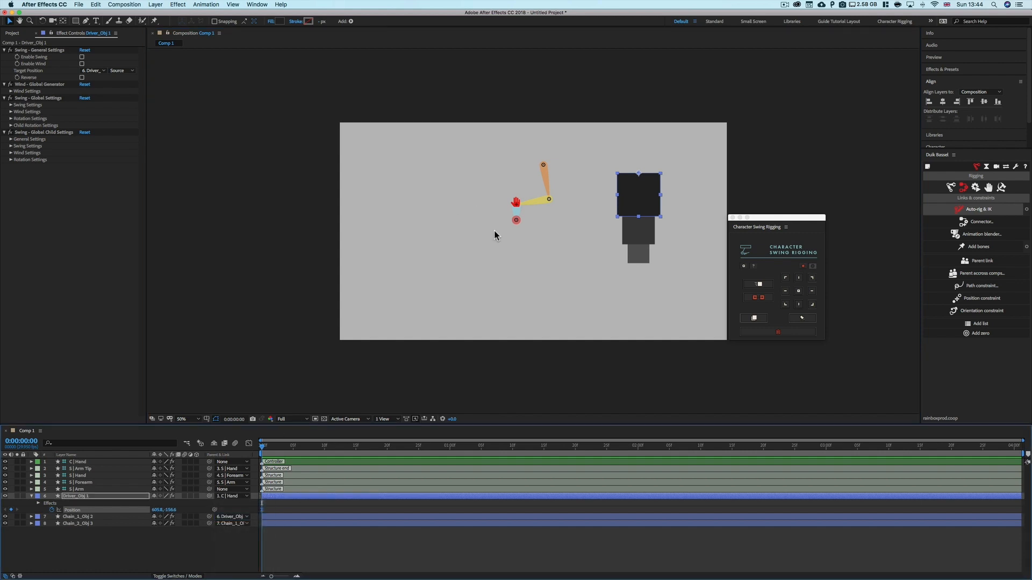
Place the driver square over the upper arm bone and parent it to S | Arm
click(515, 202)
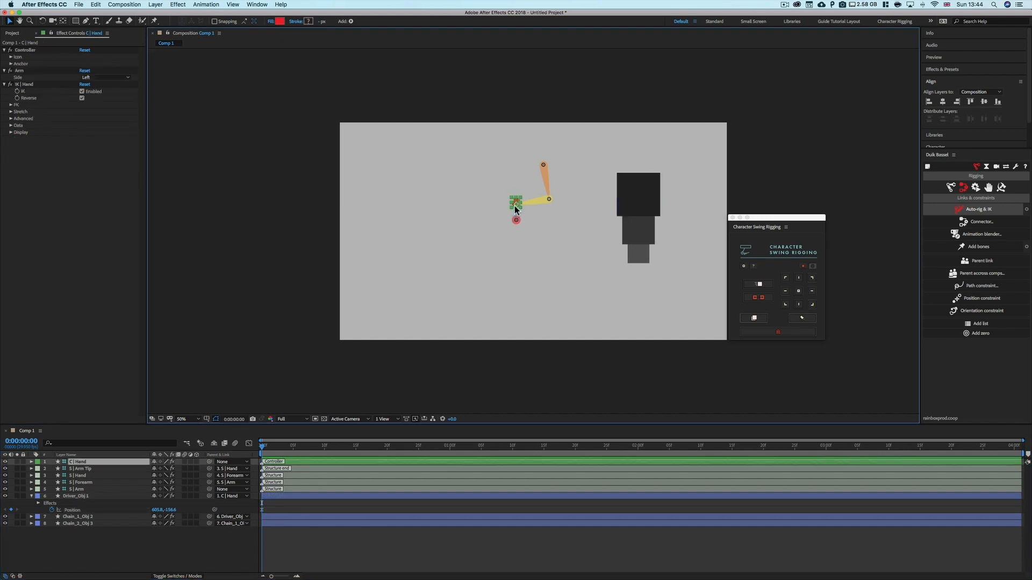
drag(643, 189, 550, 212)
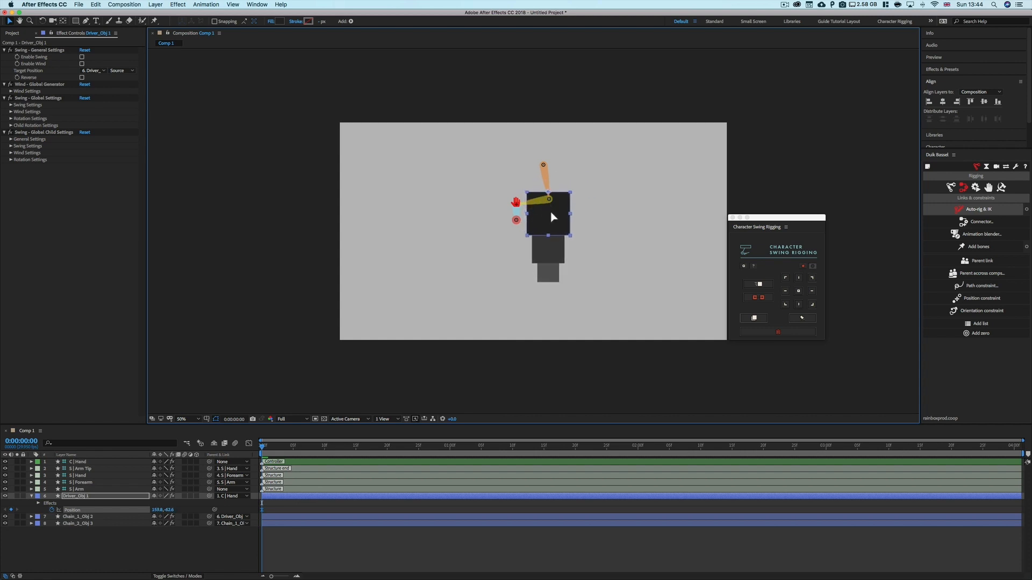
click(232, 496)
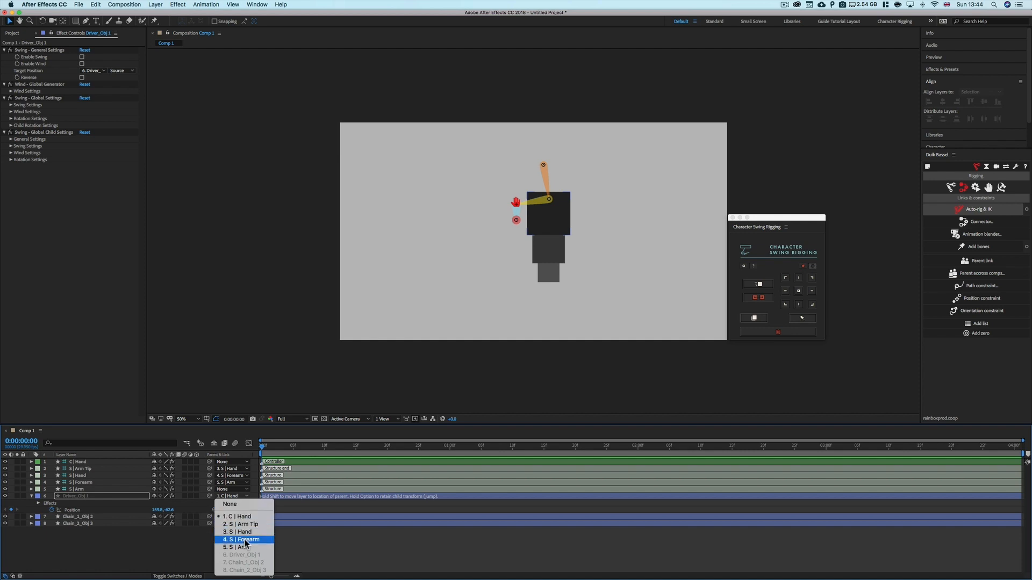
click(84, 482)
click(547, 179)
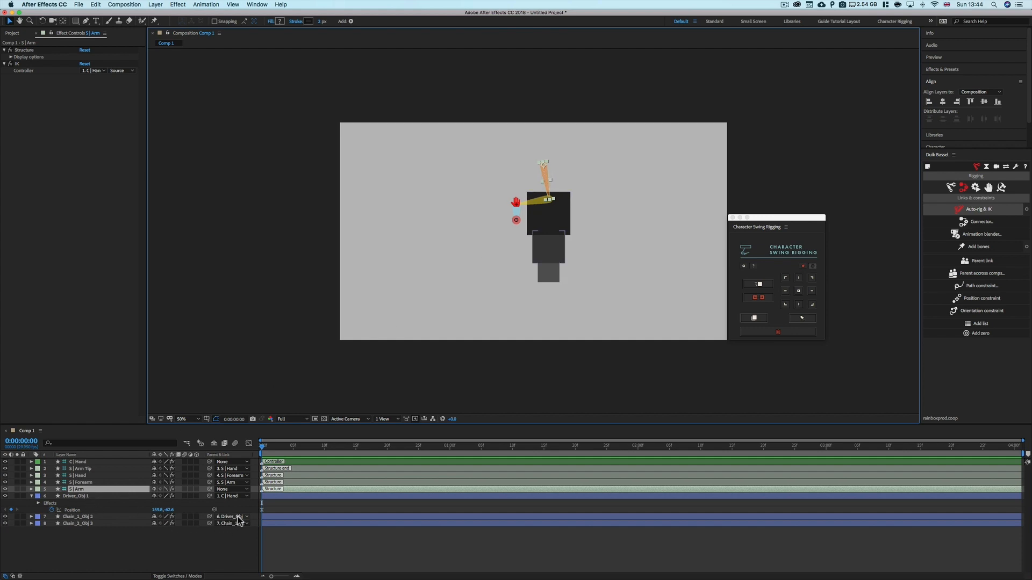
click(238, 496)
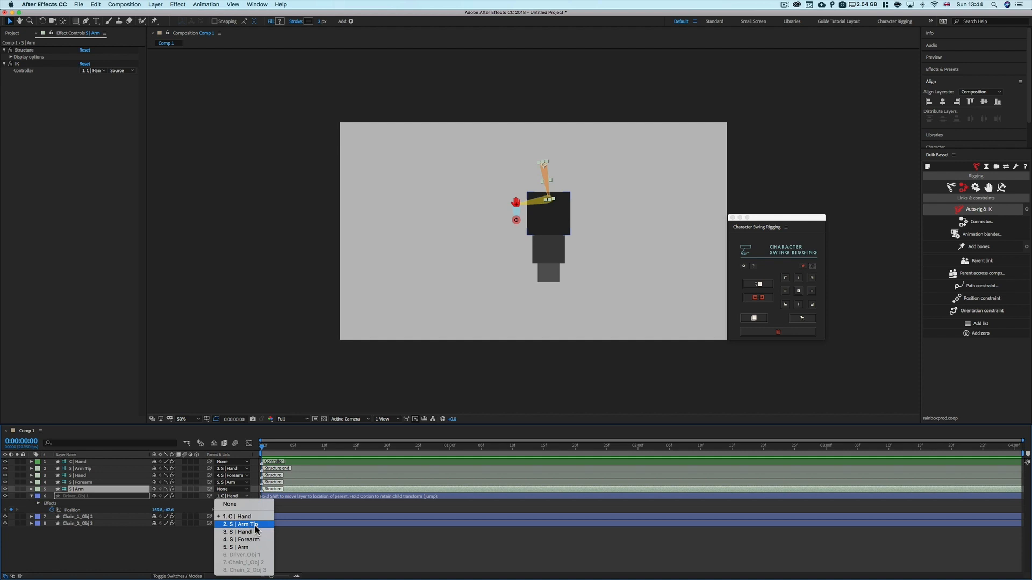
click(237, 547)
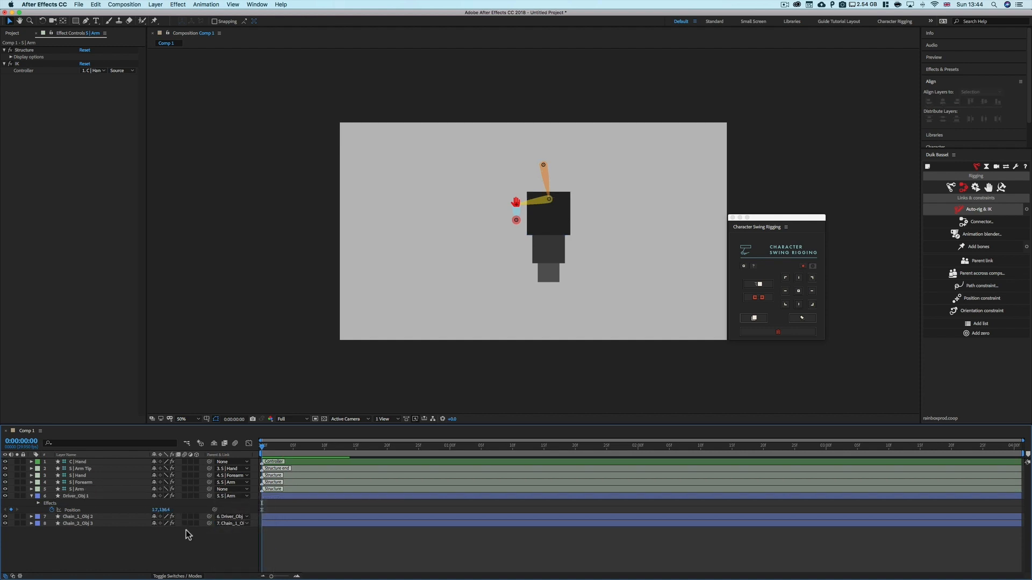
Nudge the driver square into place and set its swing Target Position to C | Hand
click(105, 497)
drag(568, 214, 560, 206)
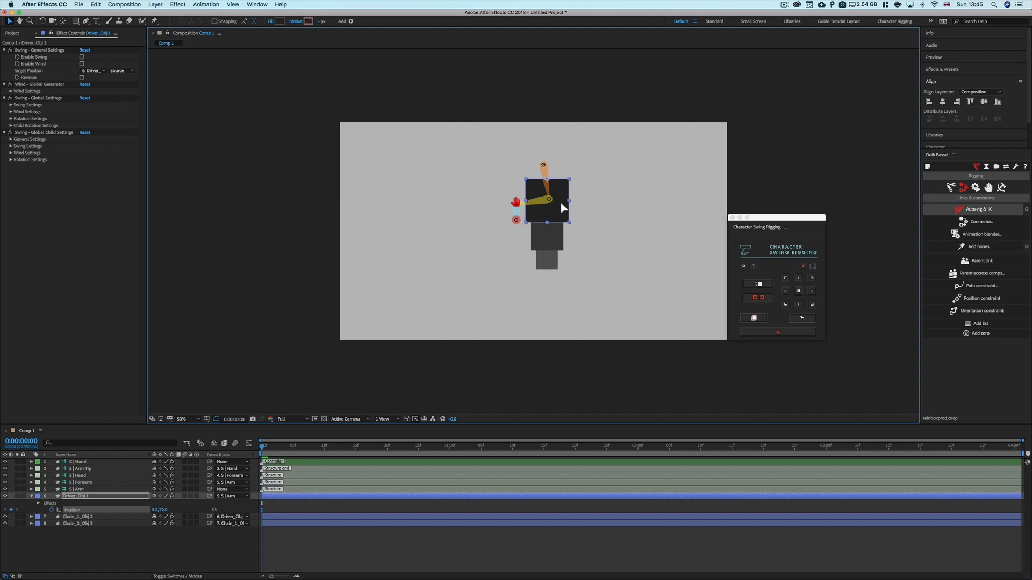
click(521, 292)
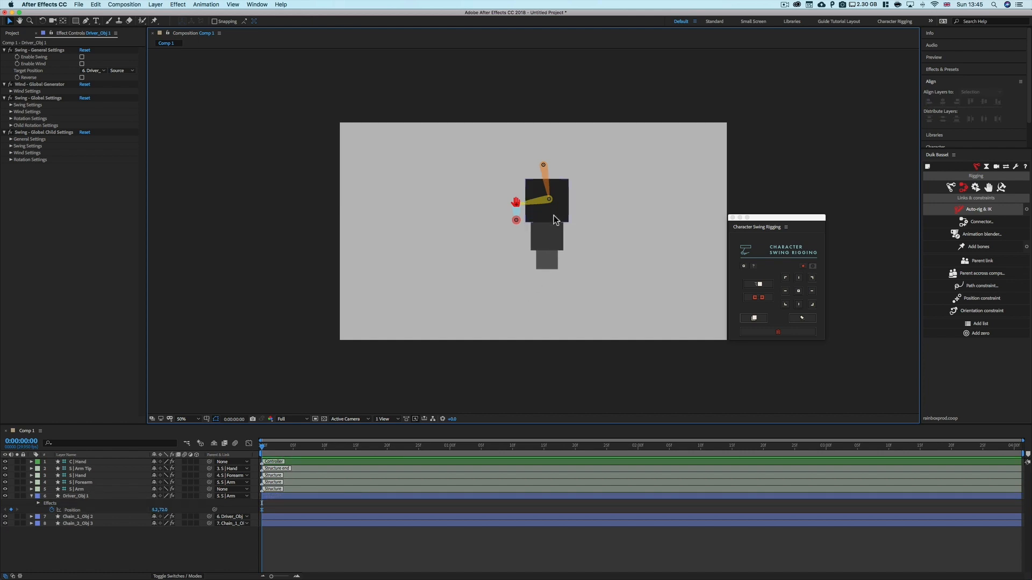
click(104, 496)
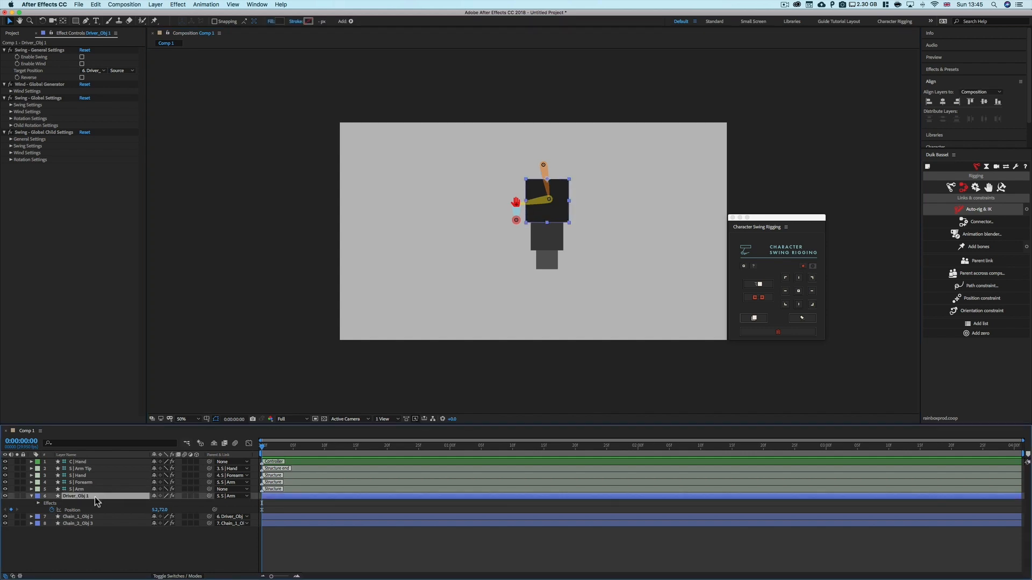
click(89, 75)
click(108, 96)
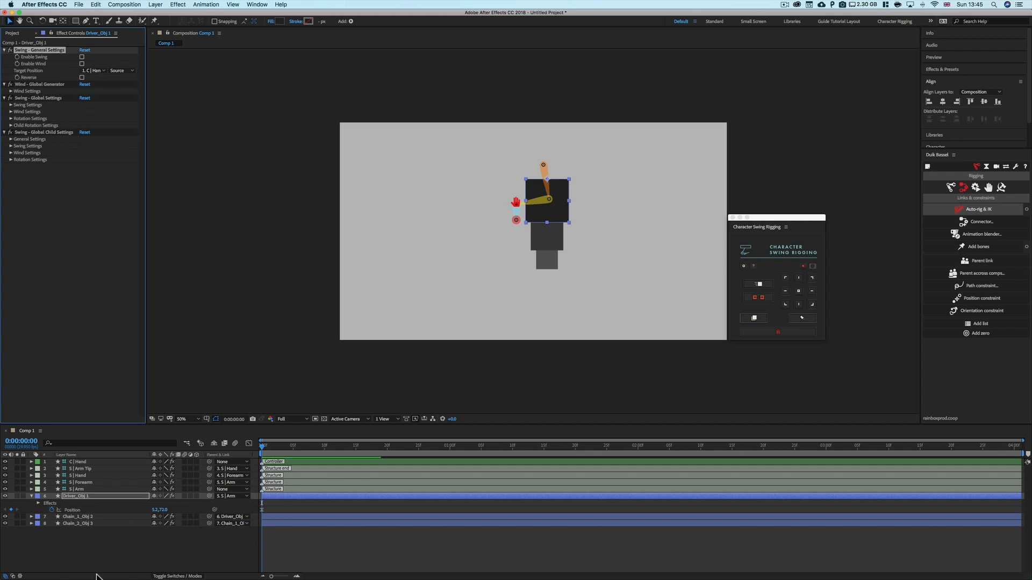
Keyframe the hand controller's position at 0 and 1 second, then apply Easy Ease to both keyframes
click(81, 462)
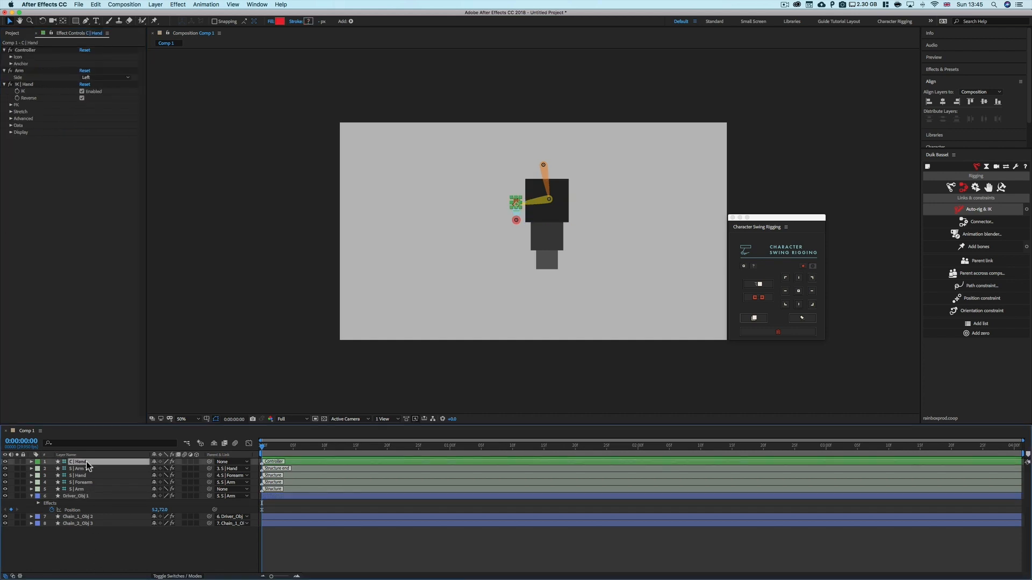
key(p)
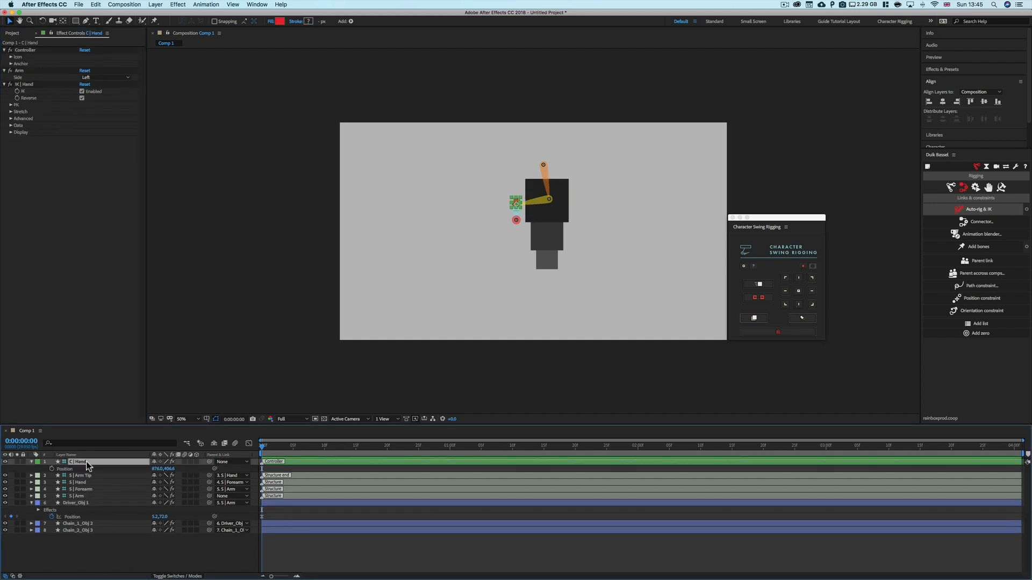
click(52, 470)
drag(268, 446, 451, 446)
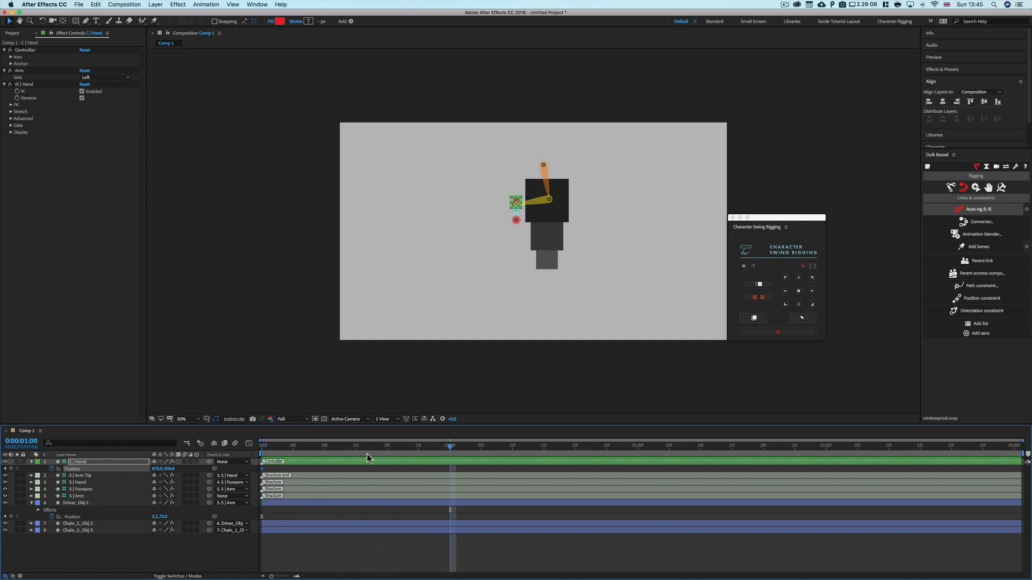
drag(334, 468, 249, 461)
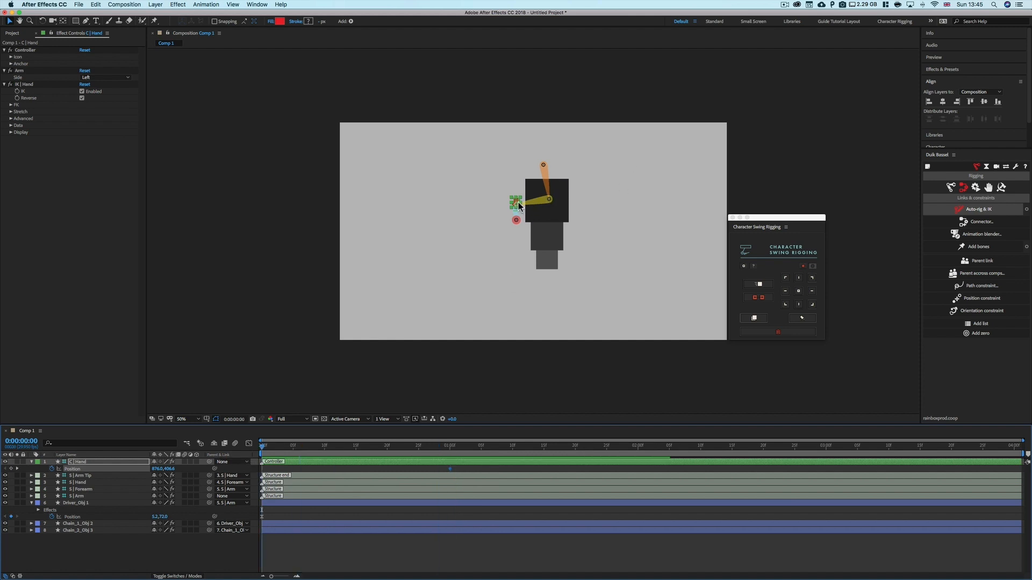
drag(518, 202, 579, 215)
click(450, 469)
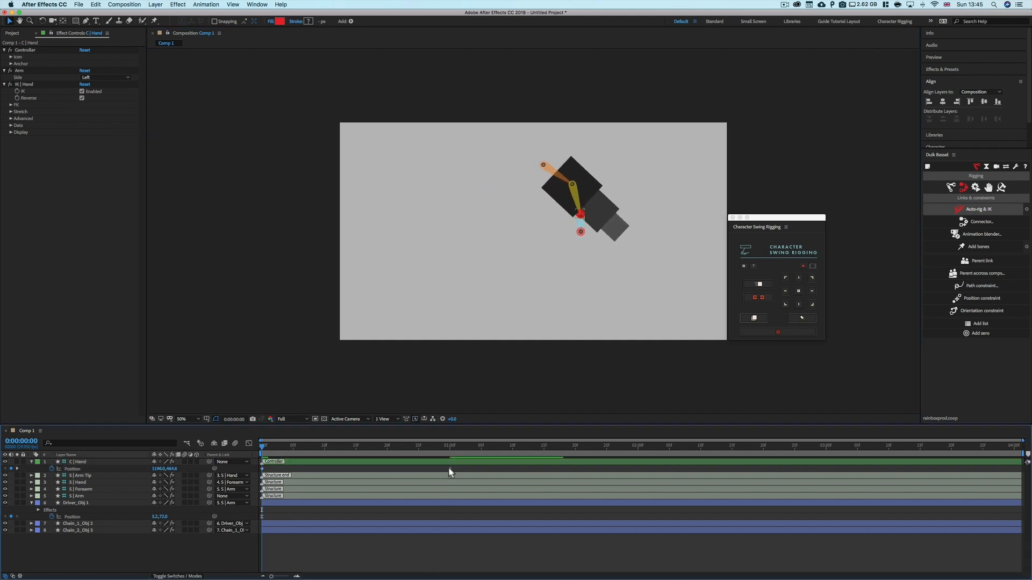
drag(450, 472, 261, 473)
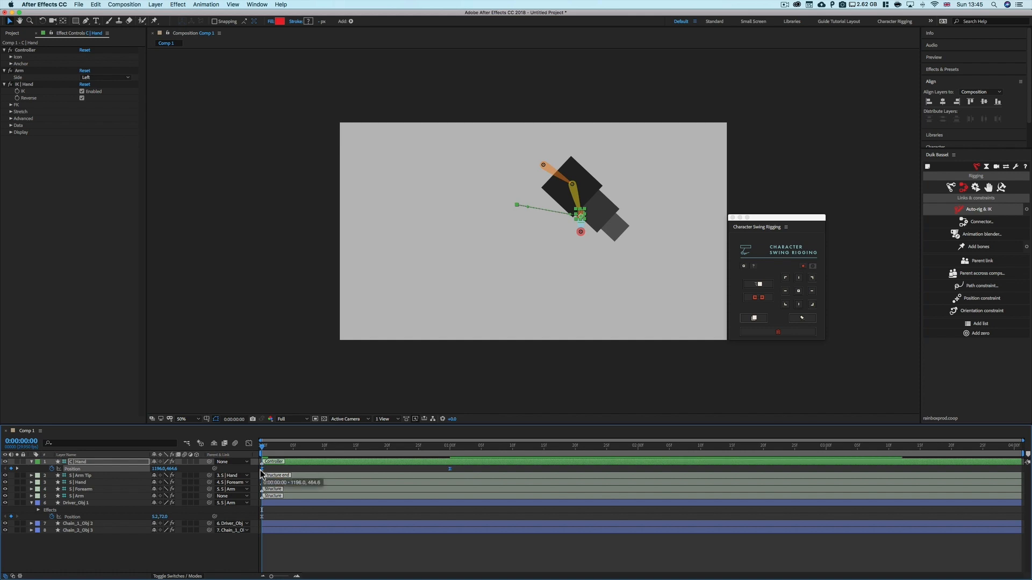
key(F9)
Enable Swing on the driver square and play the animation
click(100, 504)
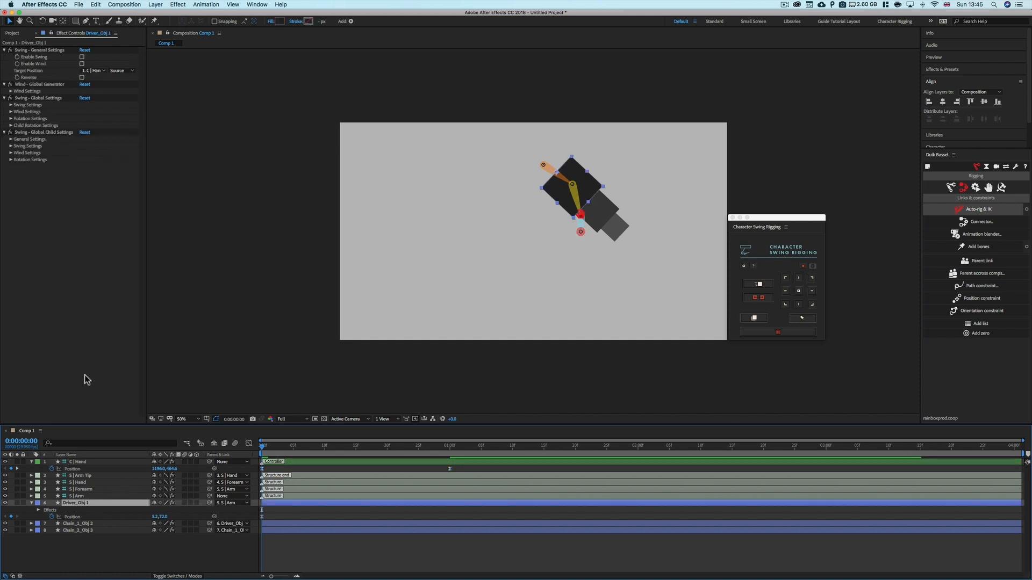
click(82, 57)
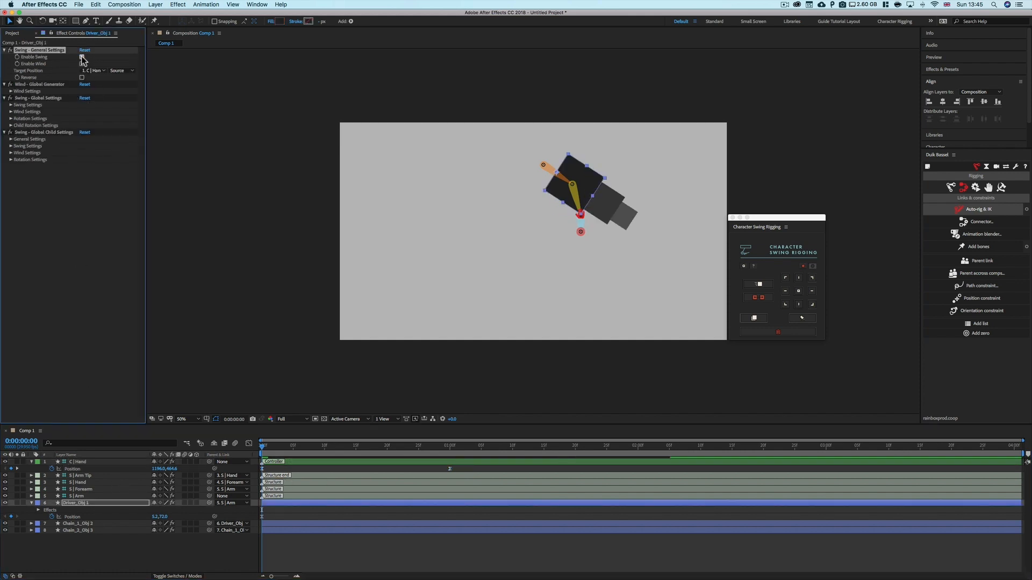
click(302, 537)
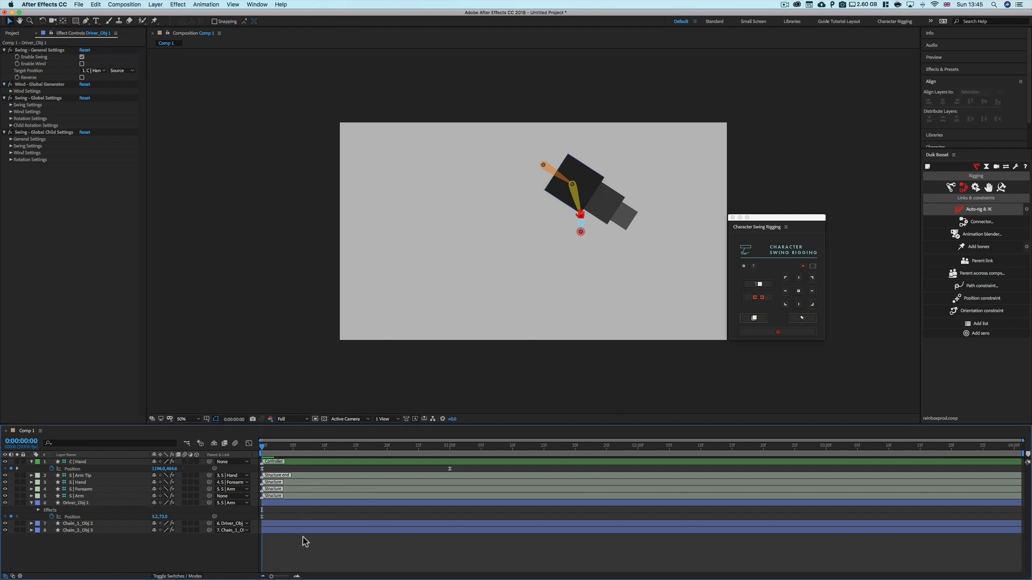
key(space)
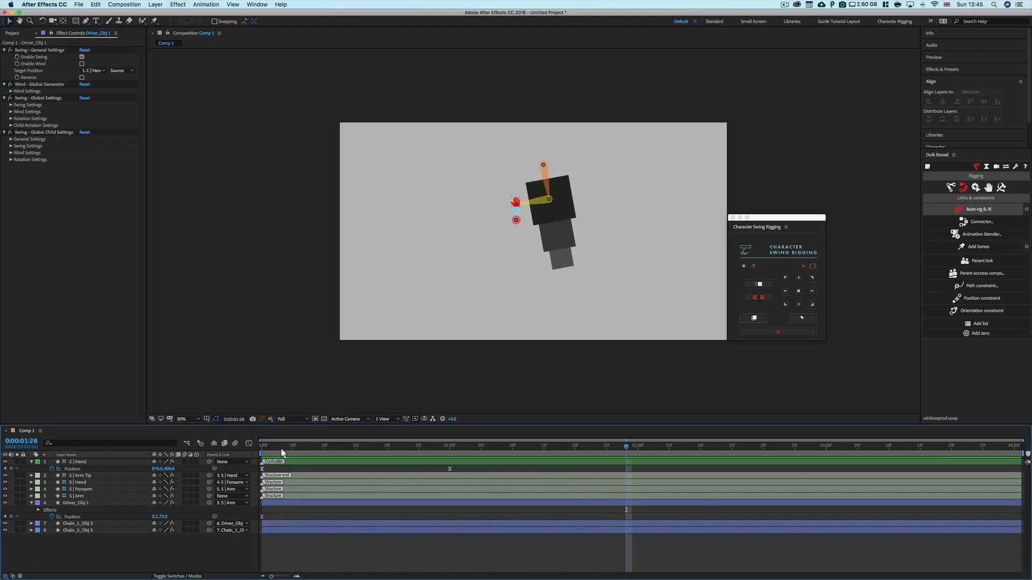
Move the hand controller to a new position at the 1-second keyframe
click(267, 450)
drag(267, 450, 456, 446)
drag(520, 203, 490, 194)
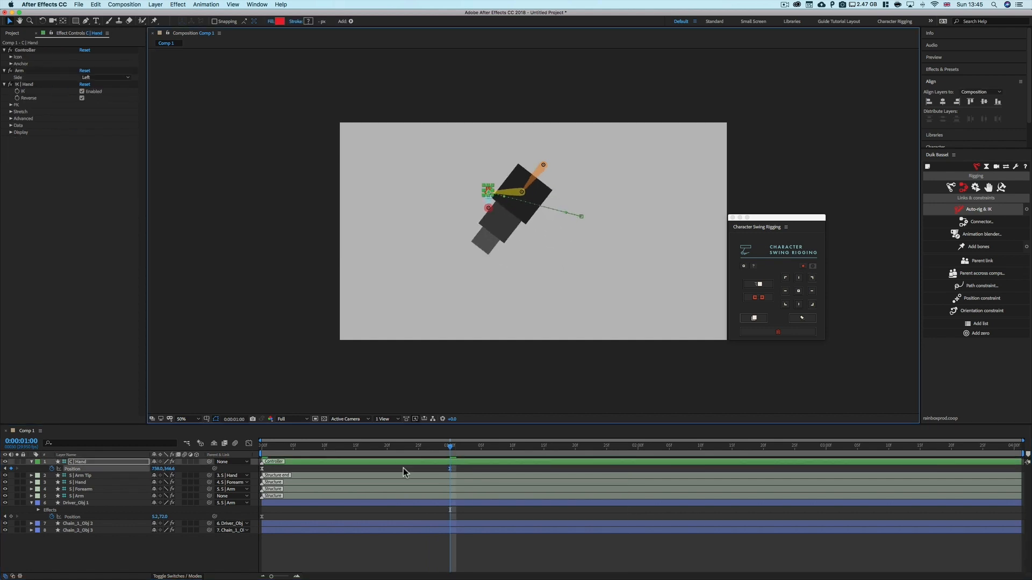
Play the animation from the start to watch the chain swing with the arm
key(Home)
key(space)
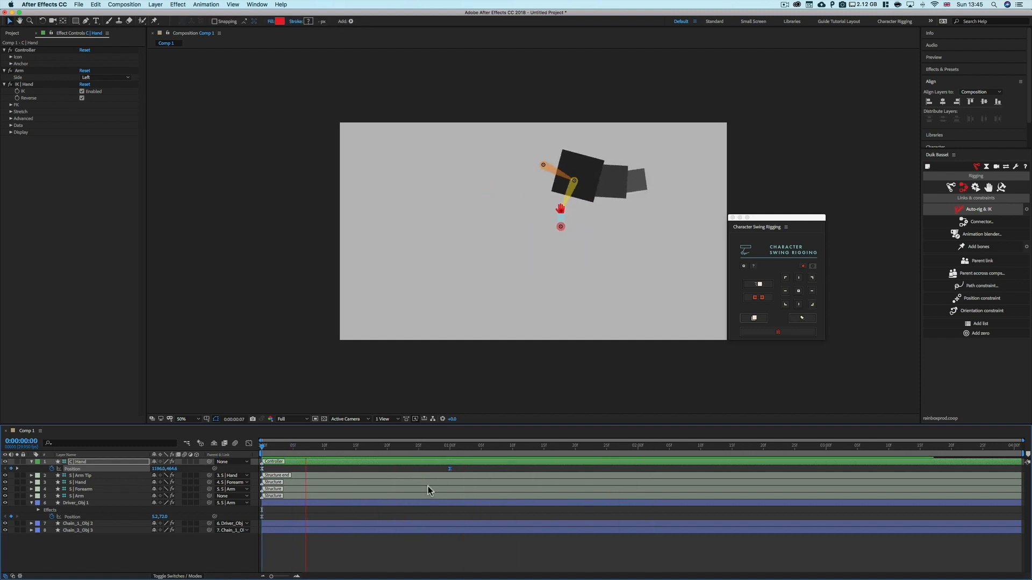
drag(436, 444, 245, 456)
key(space)
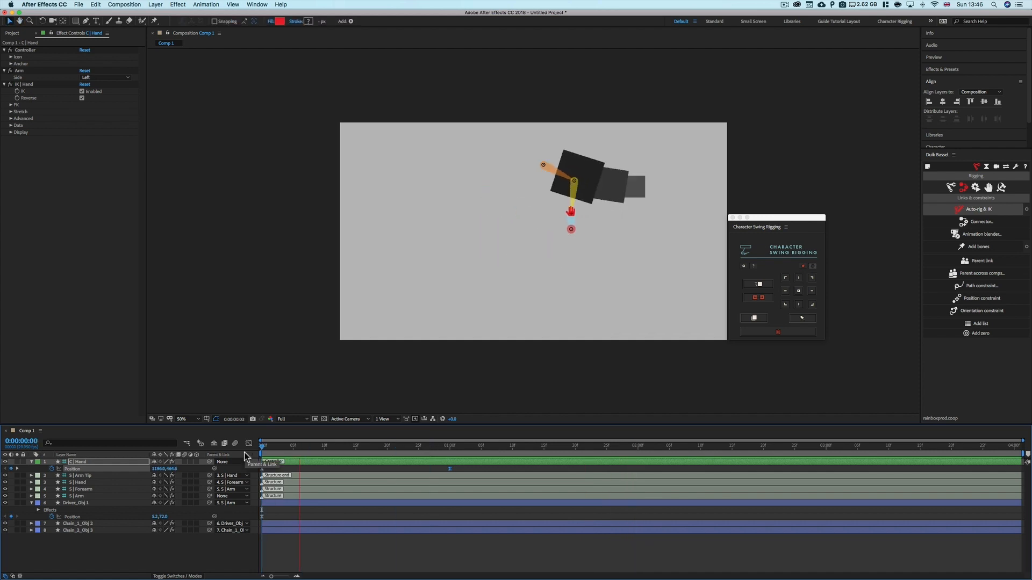
Replay the animation from the start repeatedly to review the chain's swing
drag(362, 449, 243, 454)
key(space)
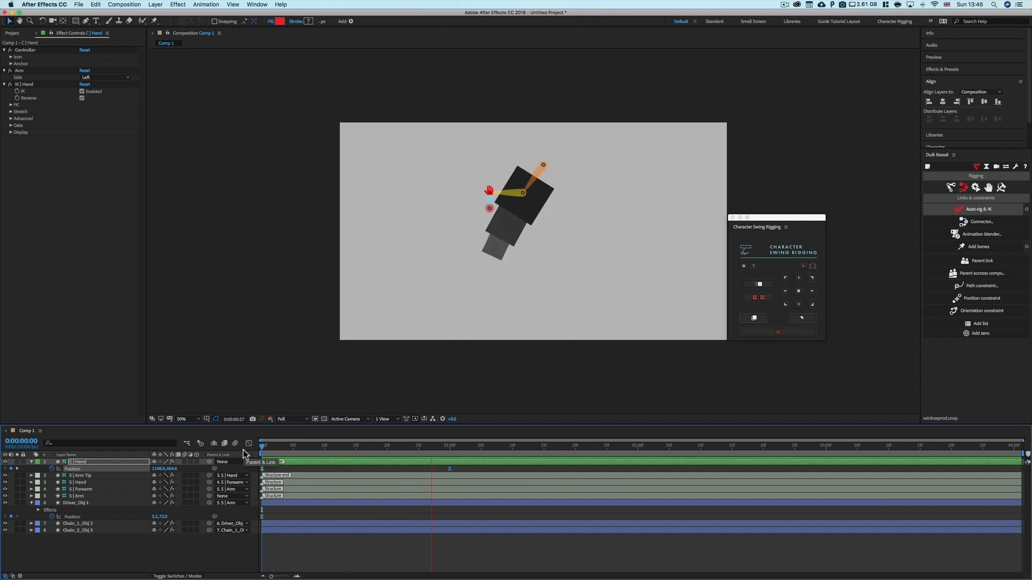
drag(376, 449, 258, 451)
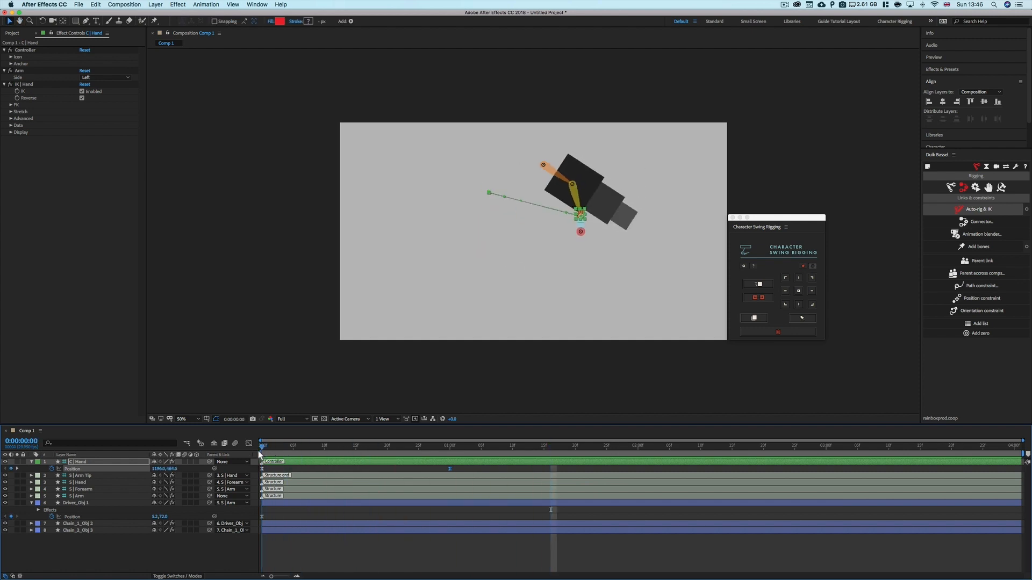
key(space)
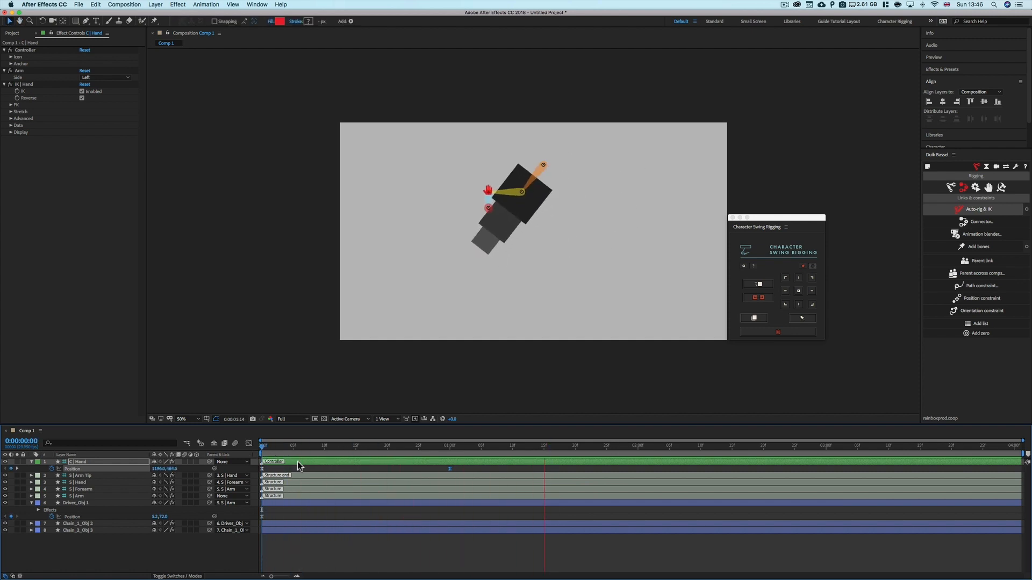
key(space)
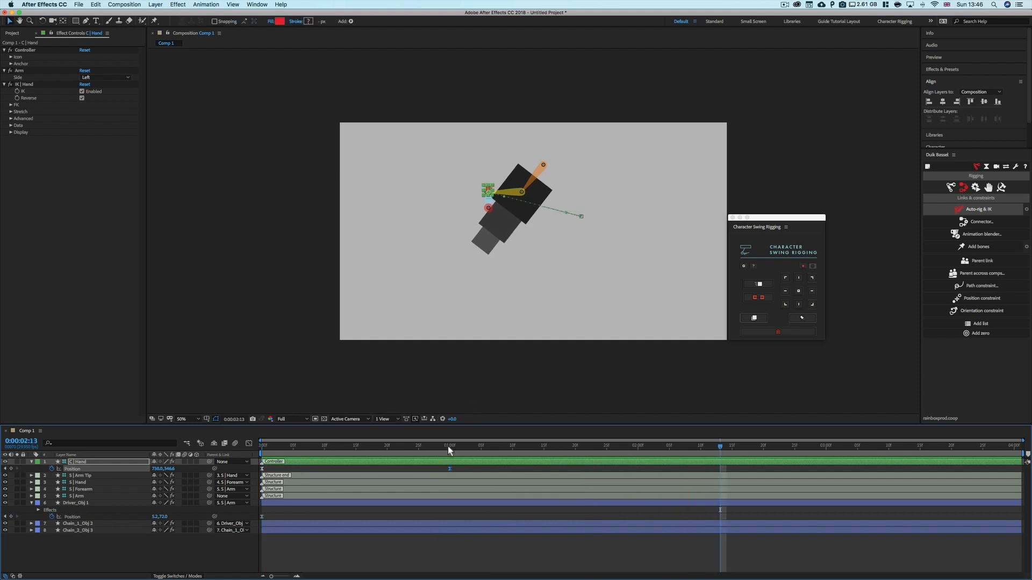
drag(447, 446, 261, 450)
key(space)
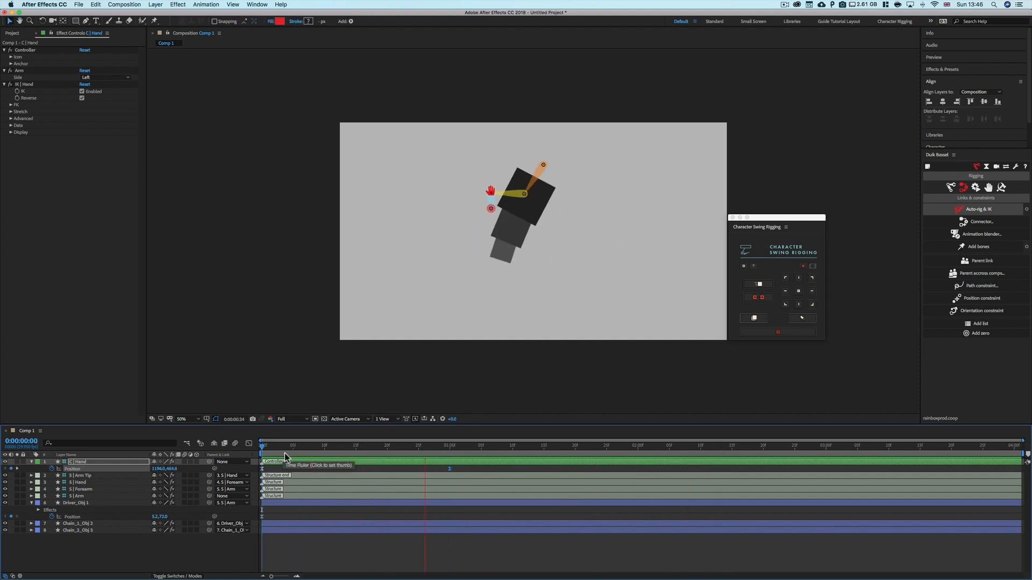
key(space)
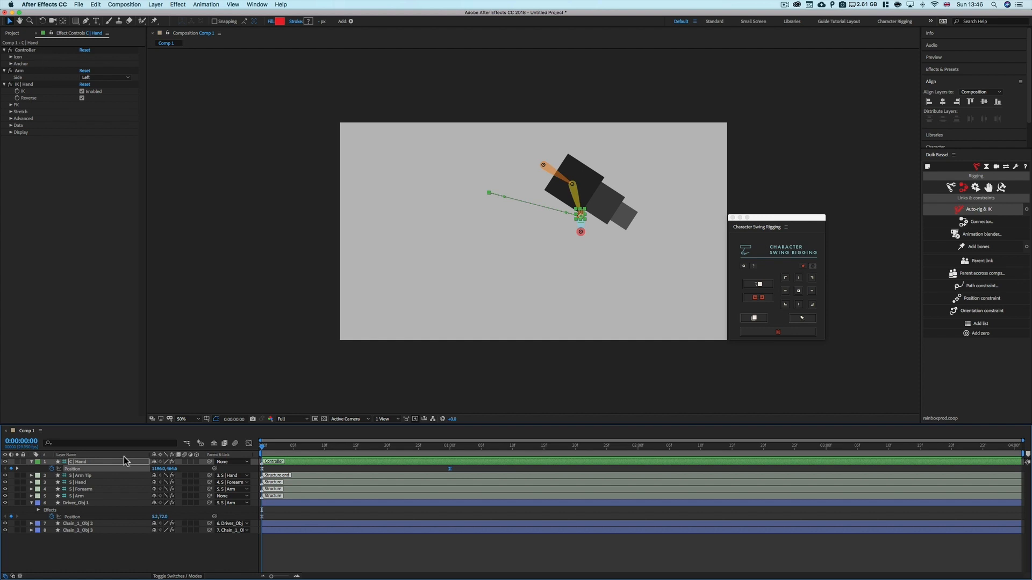
Select the driver square and the last chain square and remove the swing rig from the chain
click(86, 504)
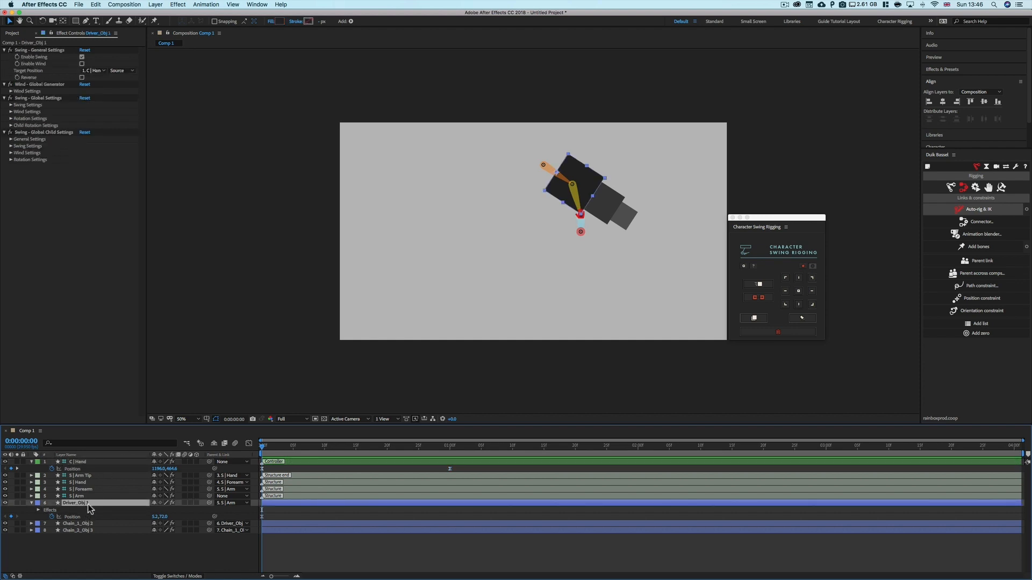
shift+click(88, 531)
click(782, 332)
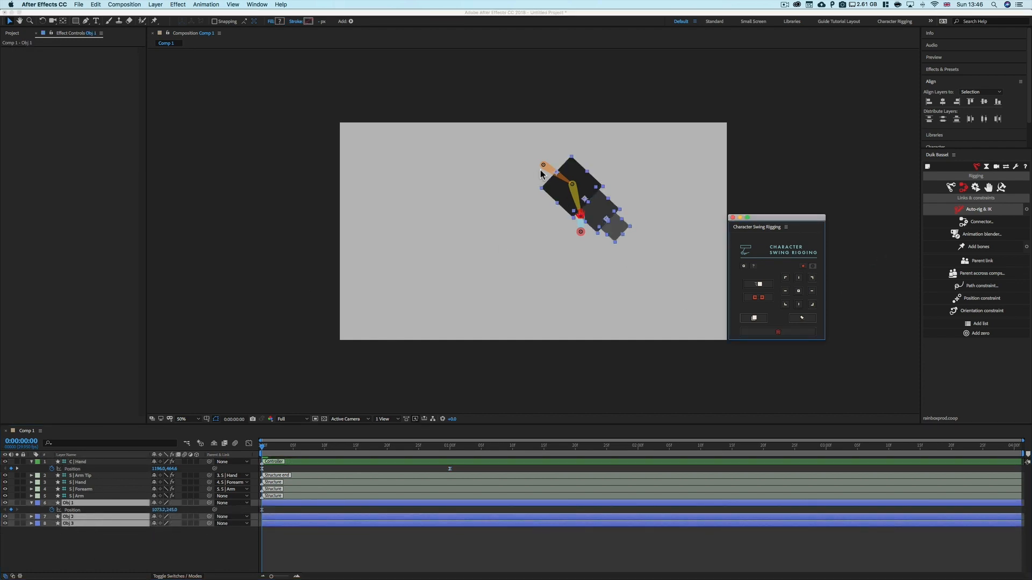
Parent the first square to the S | Arm layer
click(114, 538)
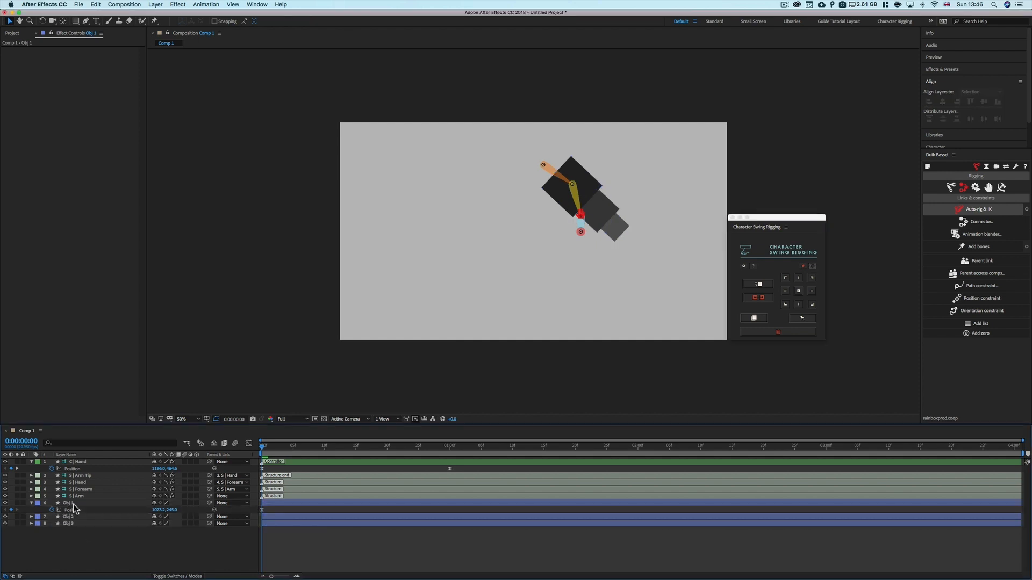
click(125, 504)
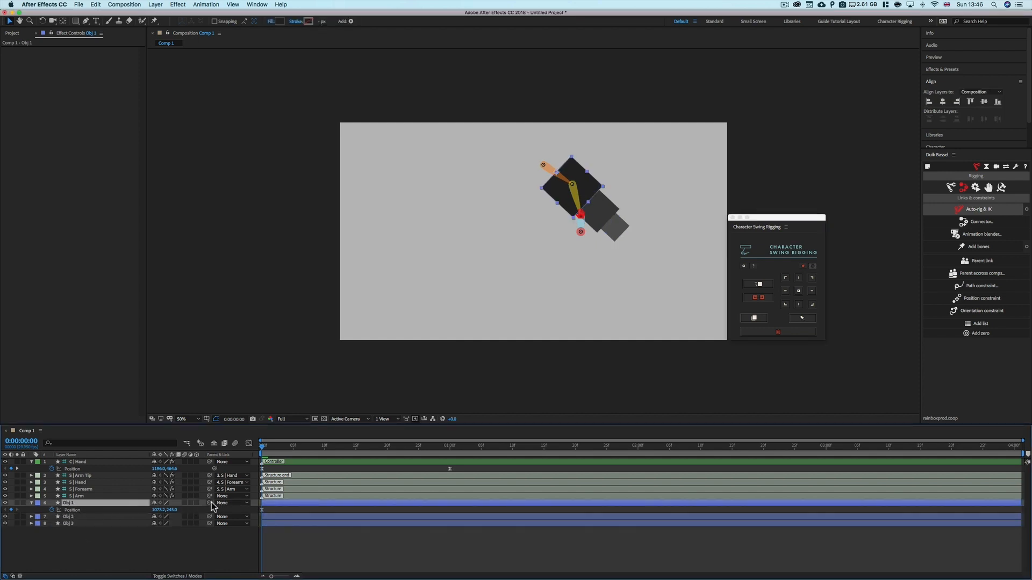
drag(209, 503, 99, 495)
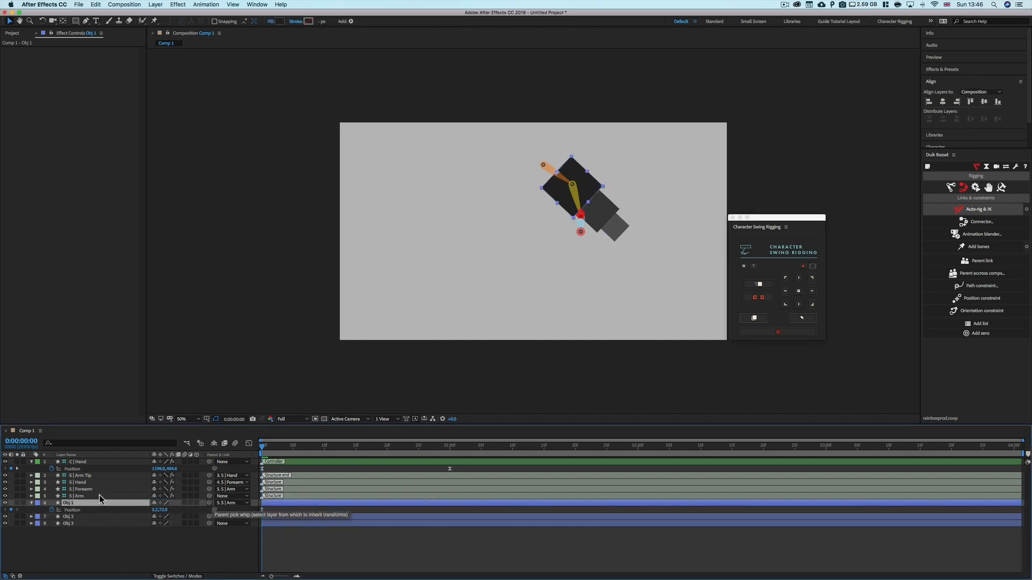
Select all three squares and create a new swing rig with the wind option enabled
shift+click(92, 524)
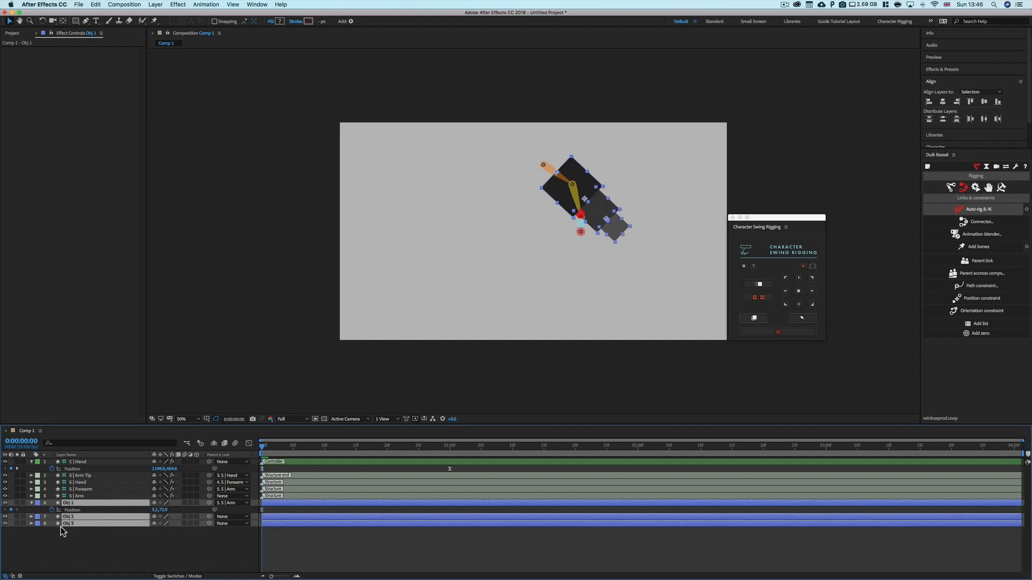
click(763, 285)
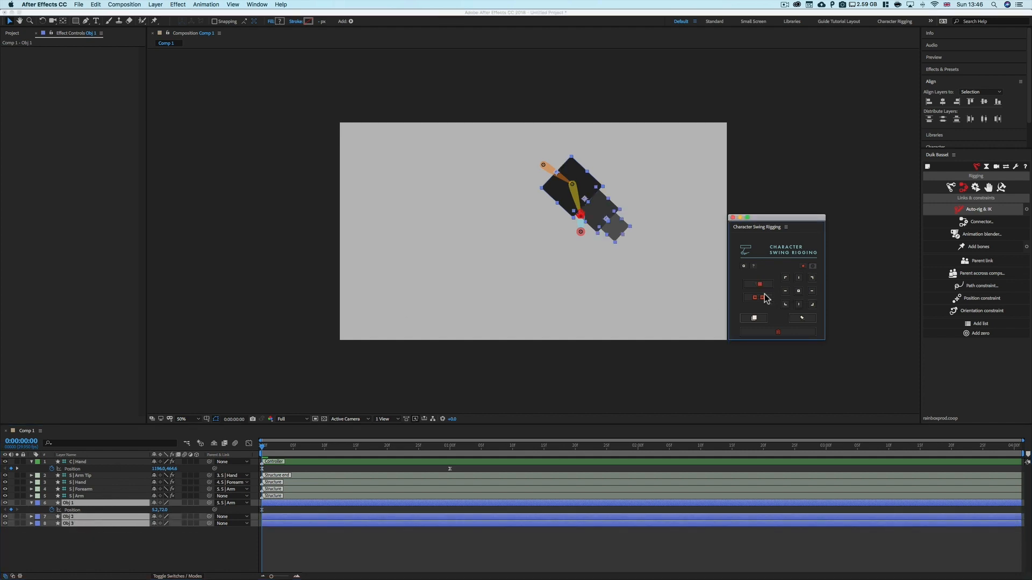
click(754, 318)
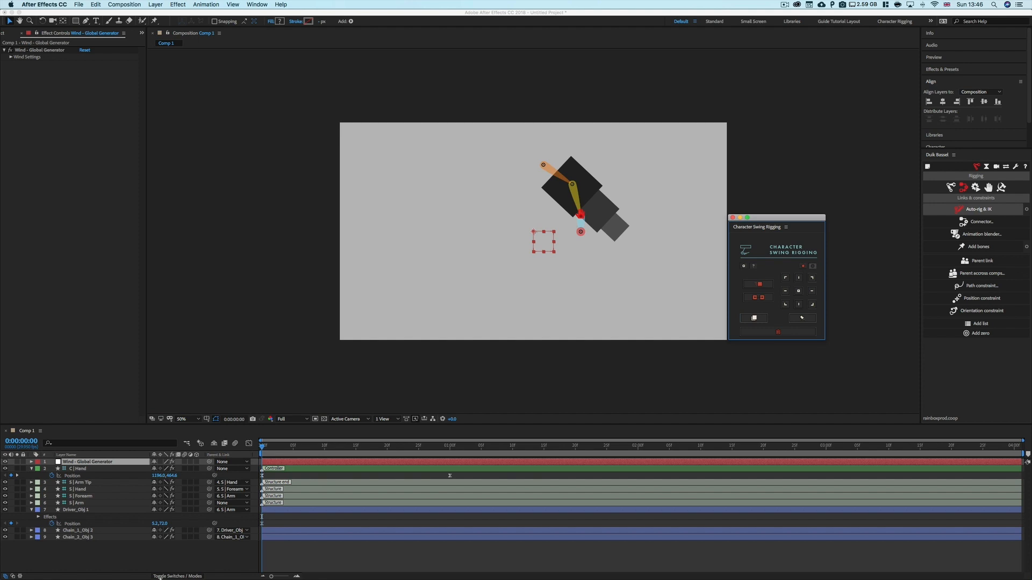
Enable Swing on the driver square and set its Target Position to C | Hand
click(134, 551)
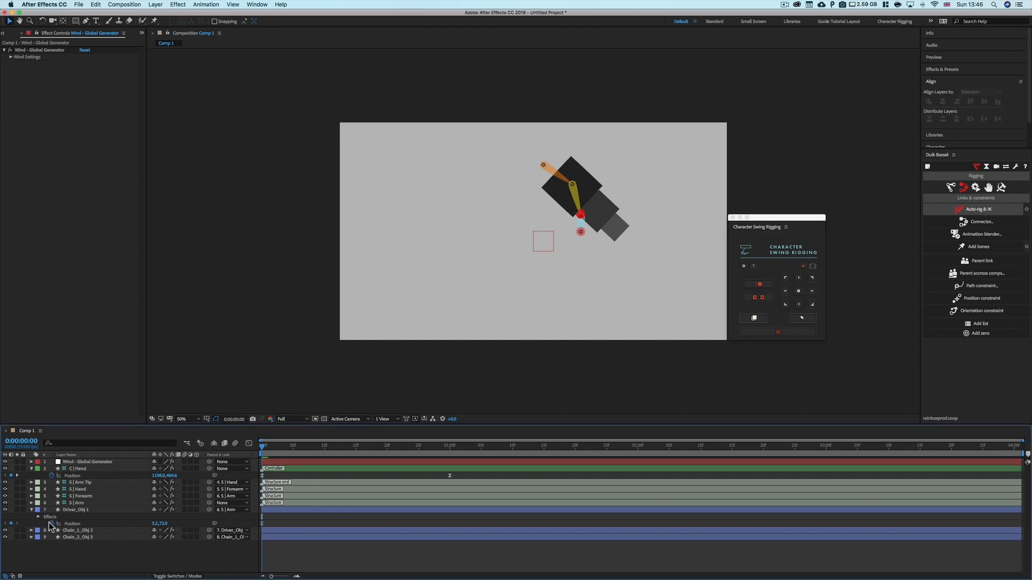
click(71, 510)
click(82, 57)
click(95, 70)
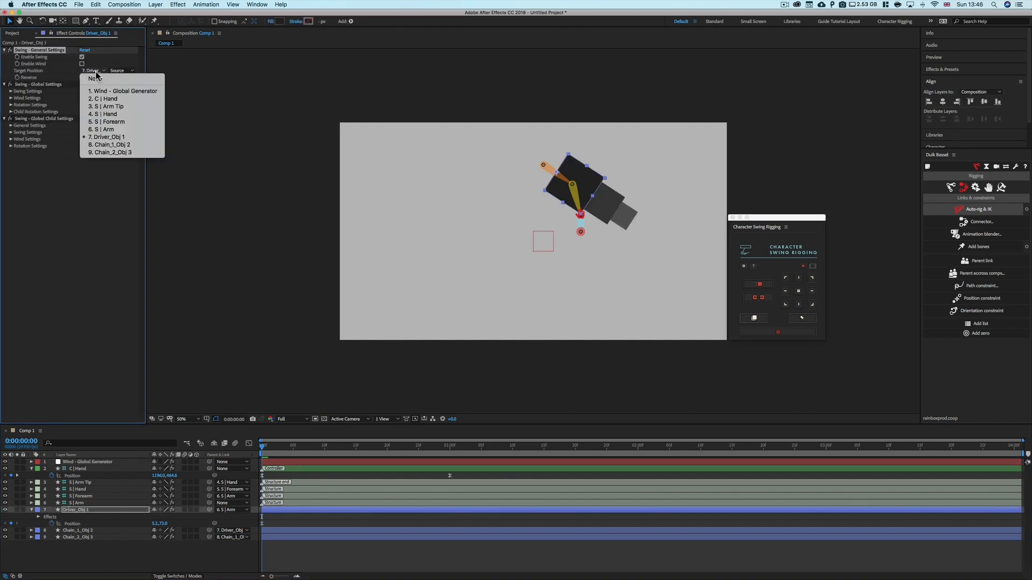
click(118, 97)
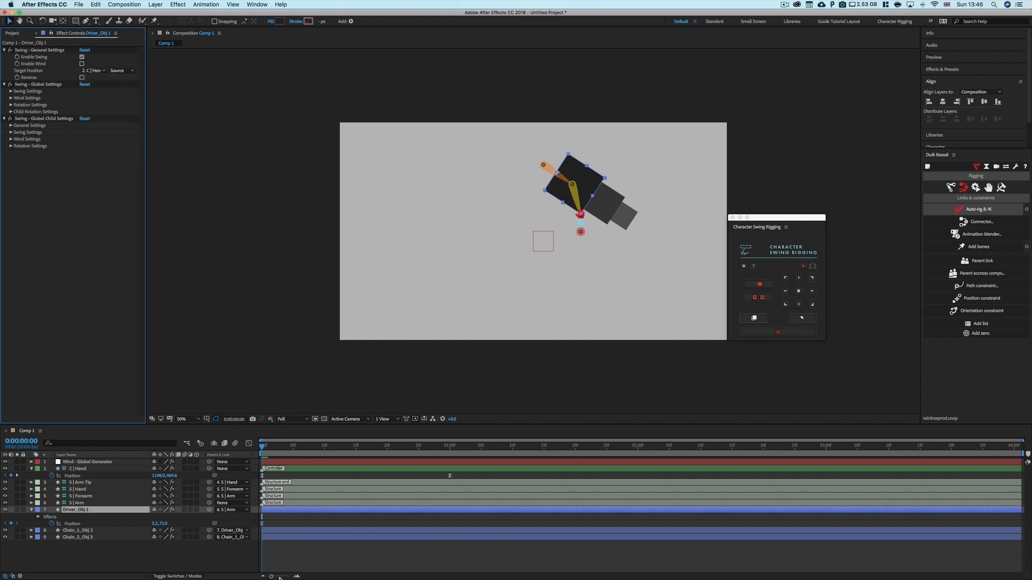
Enable Wind on the driver square
drag(268, 445, 400, 445)
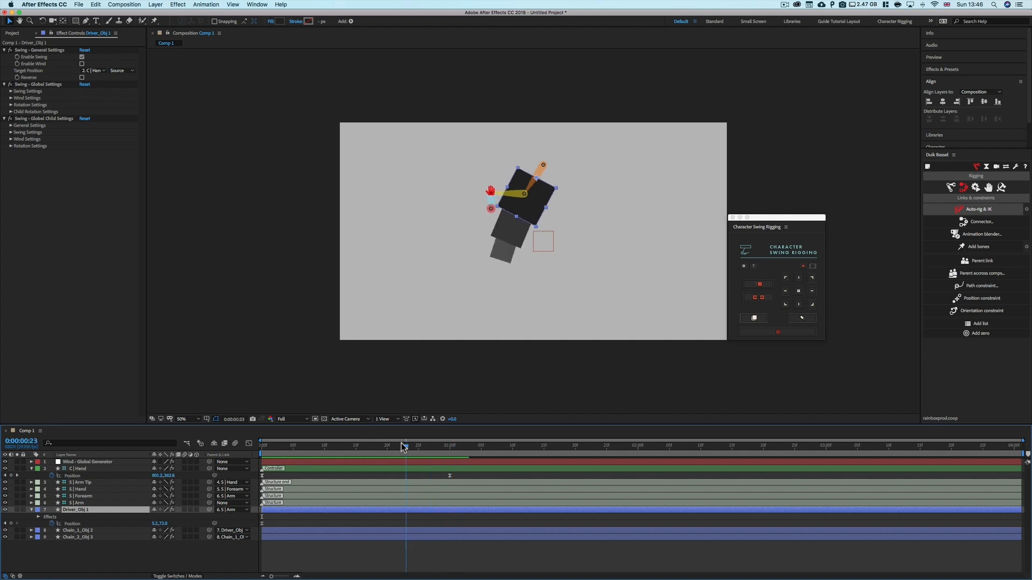
click(81, 63)
Set the Wind - Global Generator's Max Power to -10 and Min Power to 10
click(96, 462)
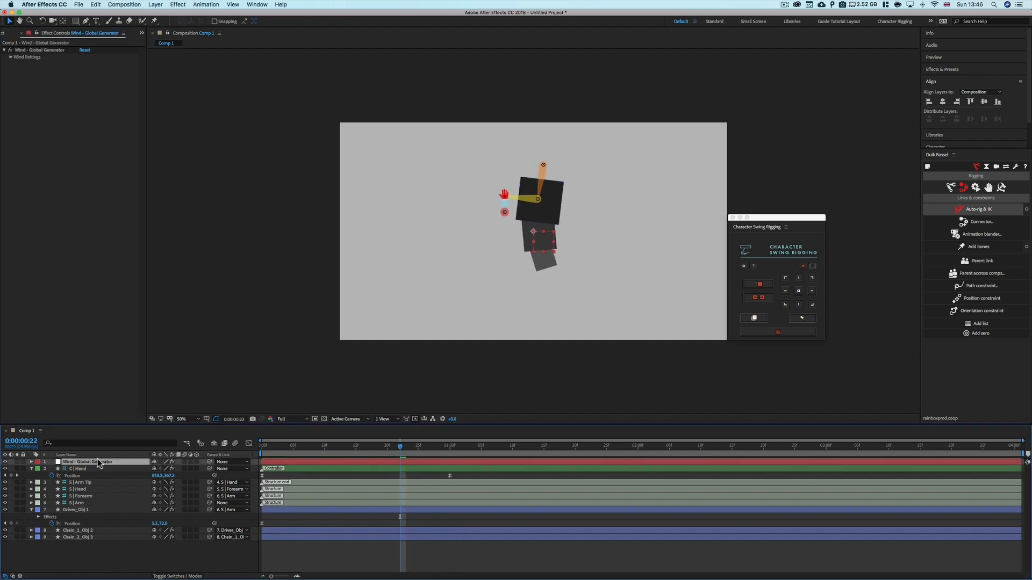
click(11, 57)
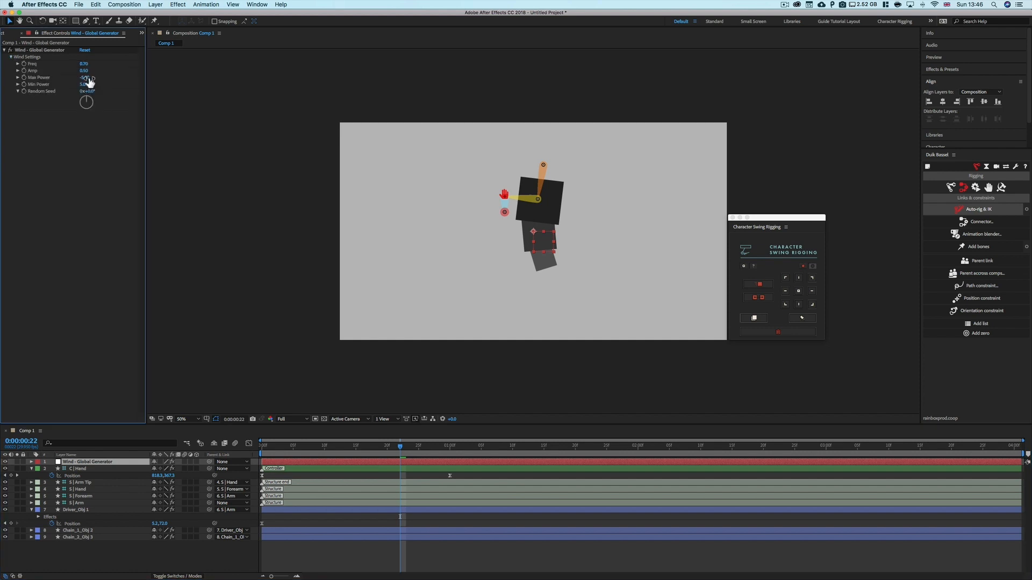
text(-10)
key(Return)
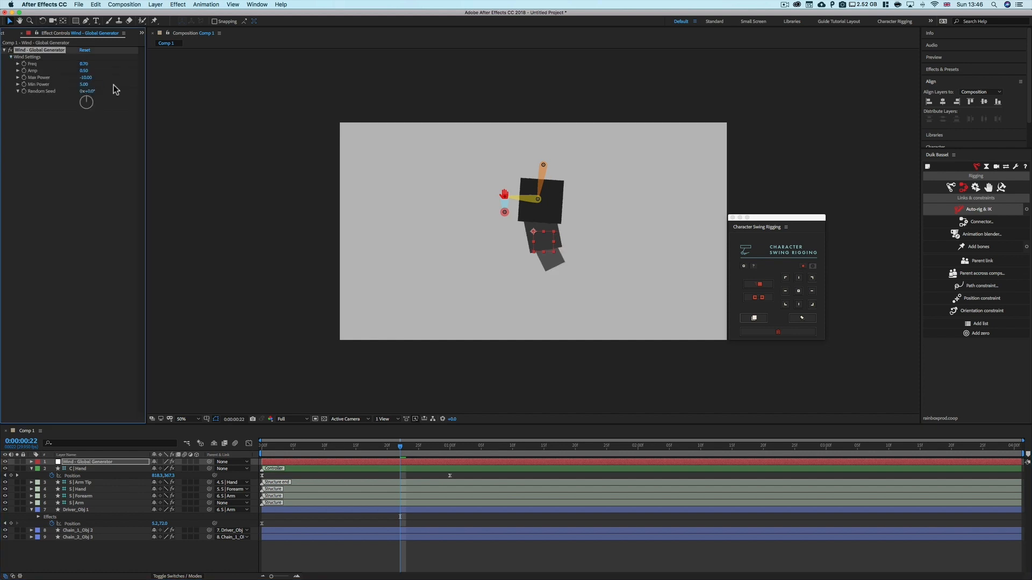
text(10)
key(Return)
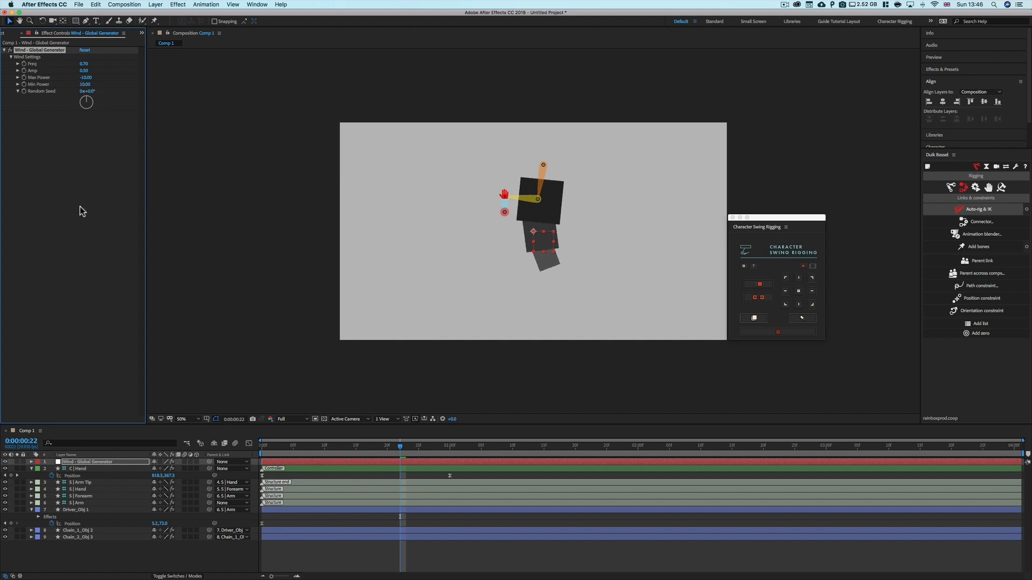
Play the animation from the start to preview the swing with wind
key(space)
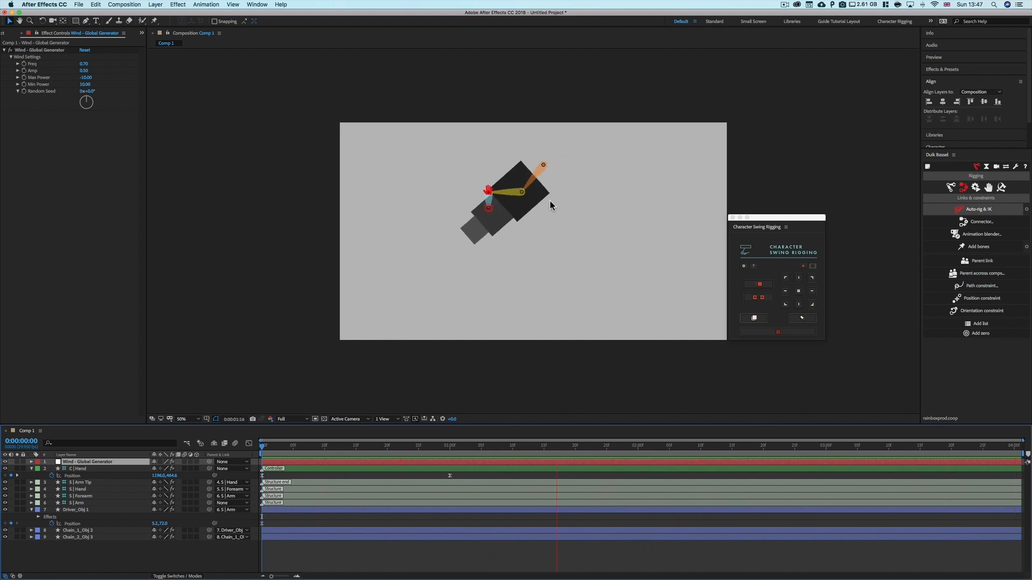
click(558, 447)
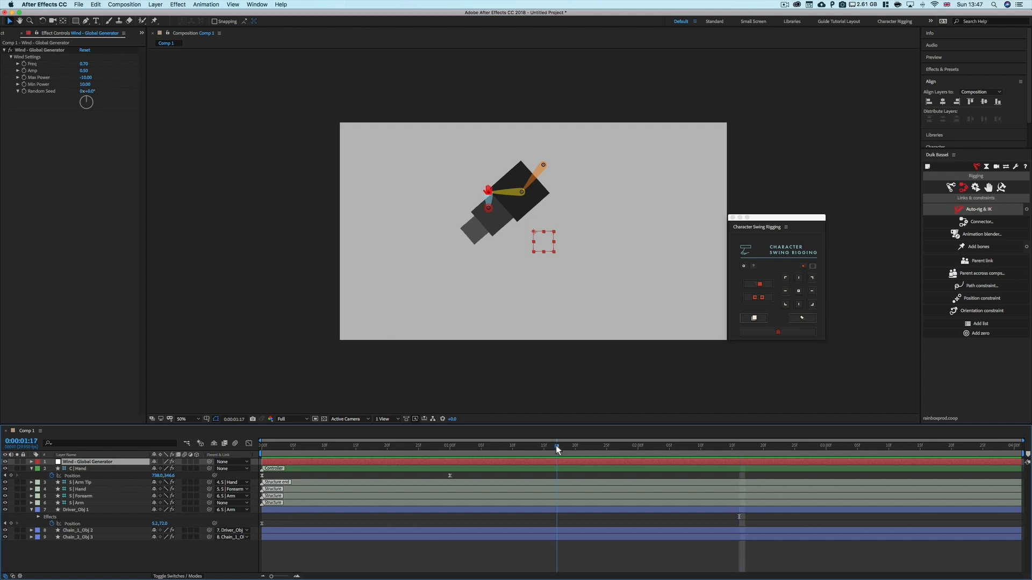
drag(555, 445, 223, 456)
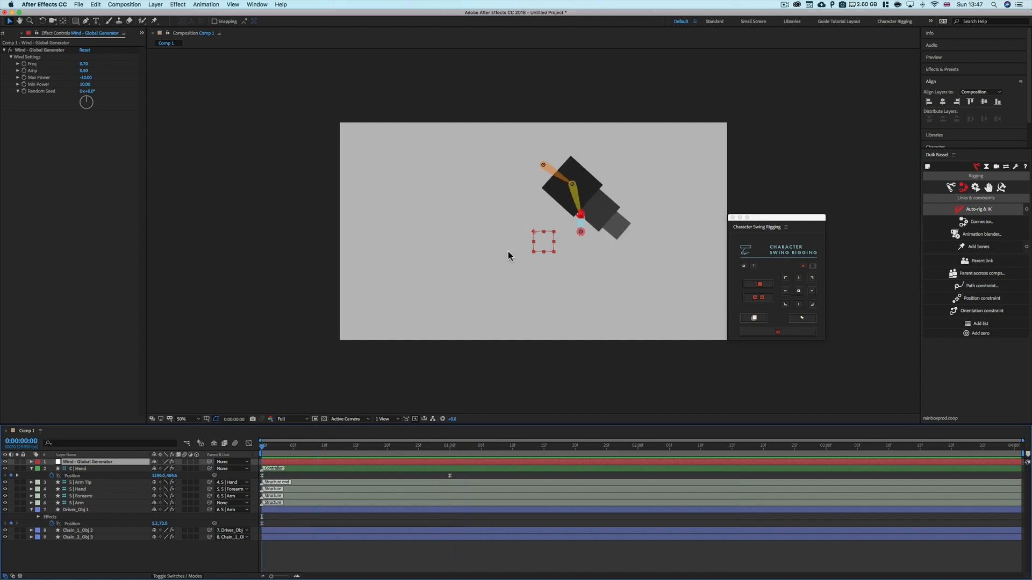
key(space)
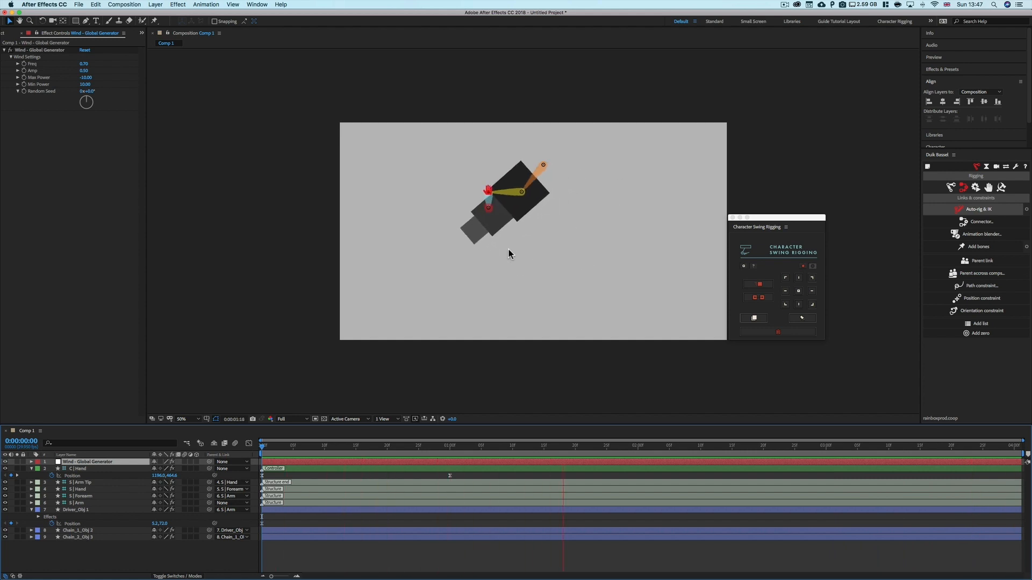
key(space)
Change the driver square's parent to S | Forearm
click(225, 510)
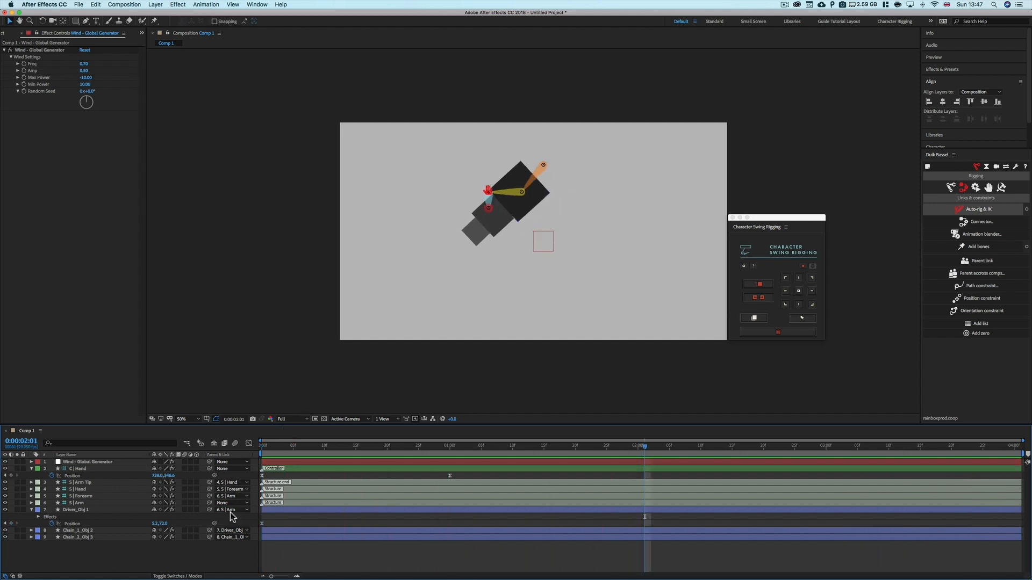
click(242, 540)
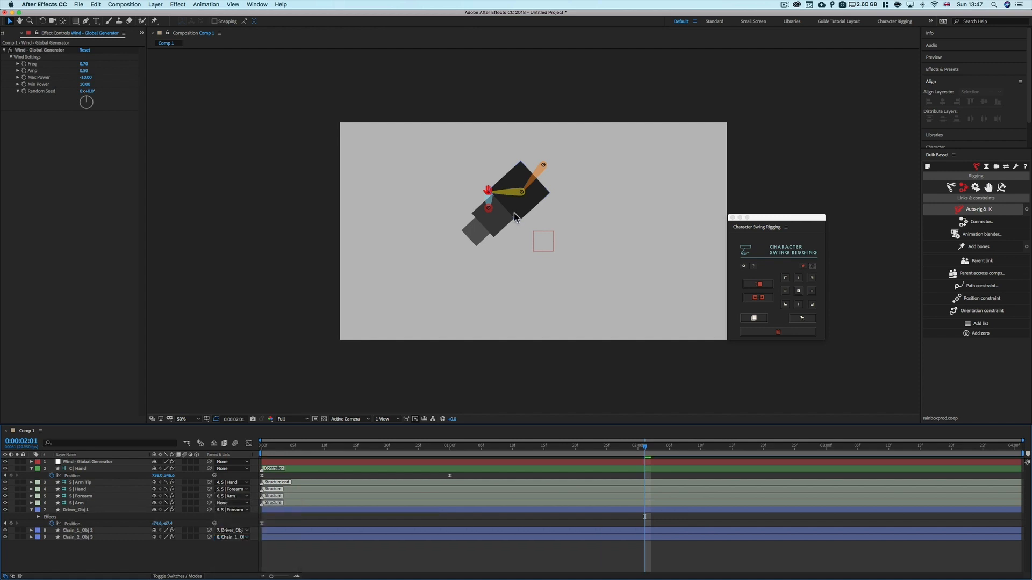
Reposition the driver square so it sits on the hand
drag(531, 202, 509, 225)
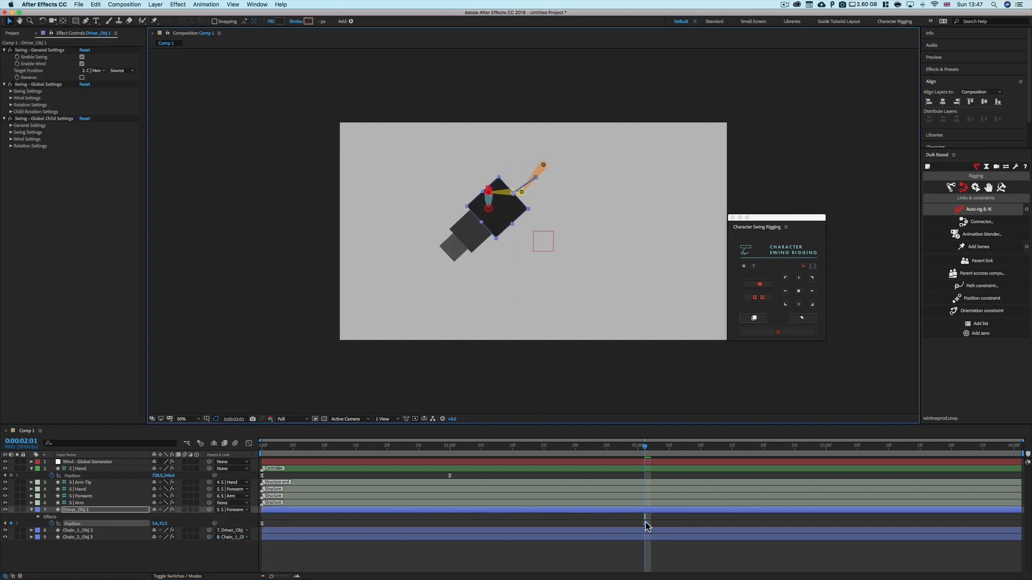
drag(645, 521, 462, 523)
drag(267, 528, 262, 528)
Replay the animation from the start several times to watch the chain follow the forearm and wind
drag(274, 447, 255, 450)
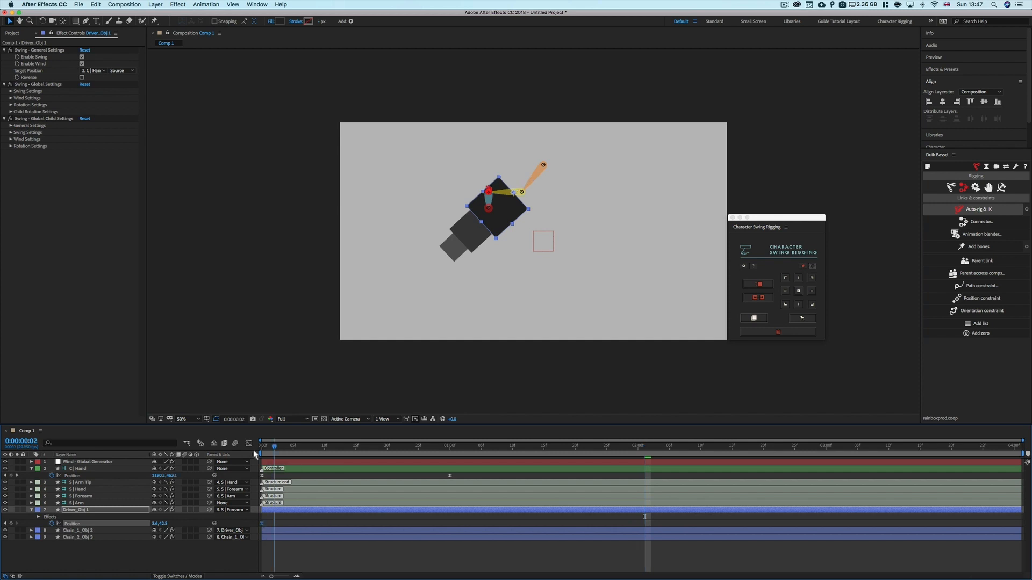
click(242, 562)
key(space)
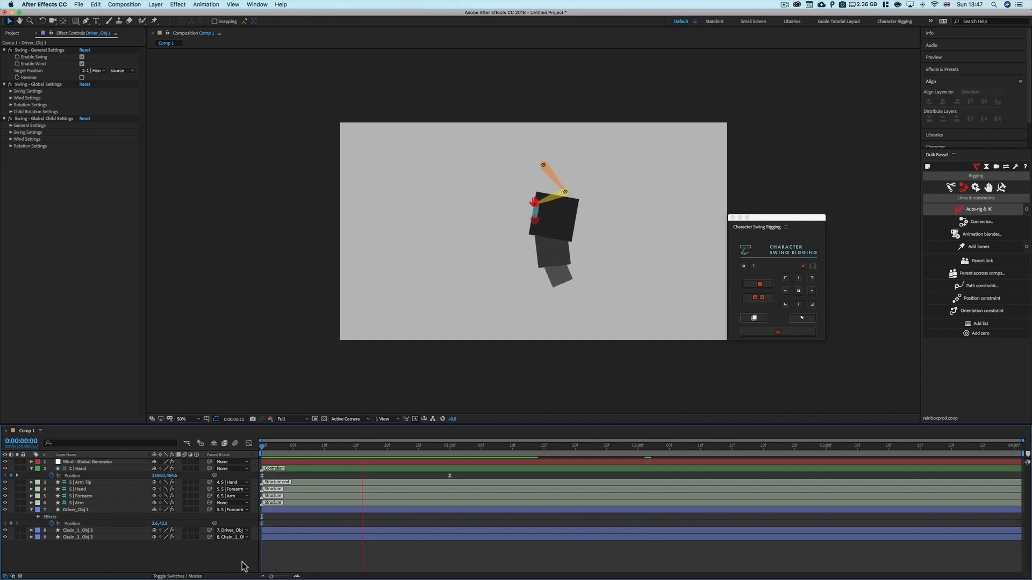
key(space)
drag(303, 448, 233, 450)
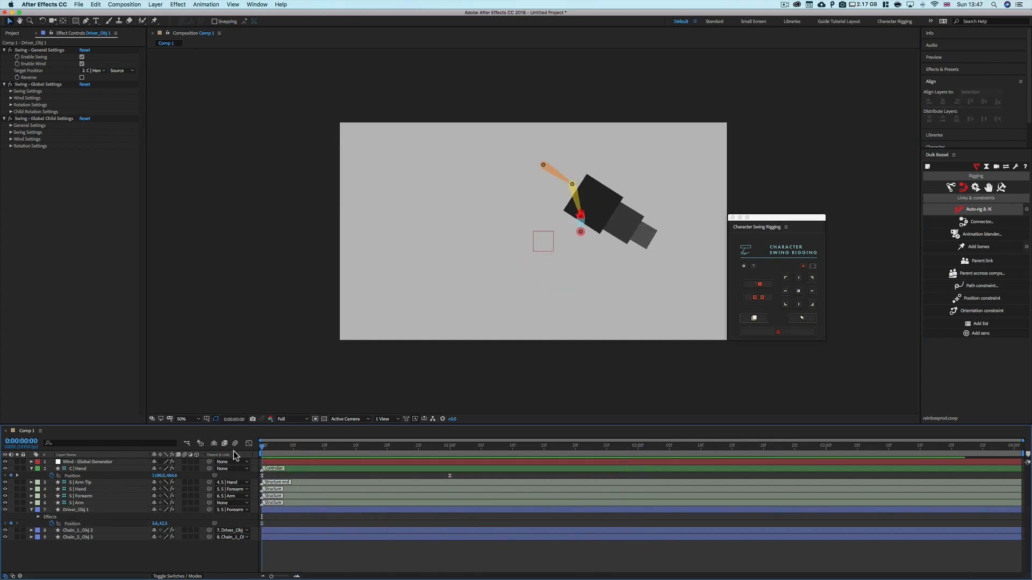
key(space)
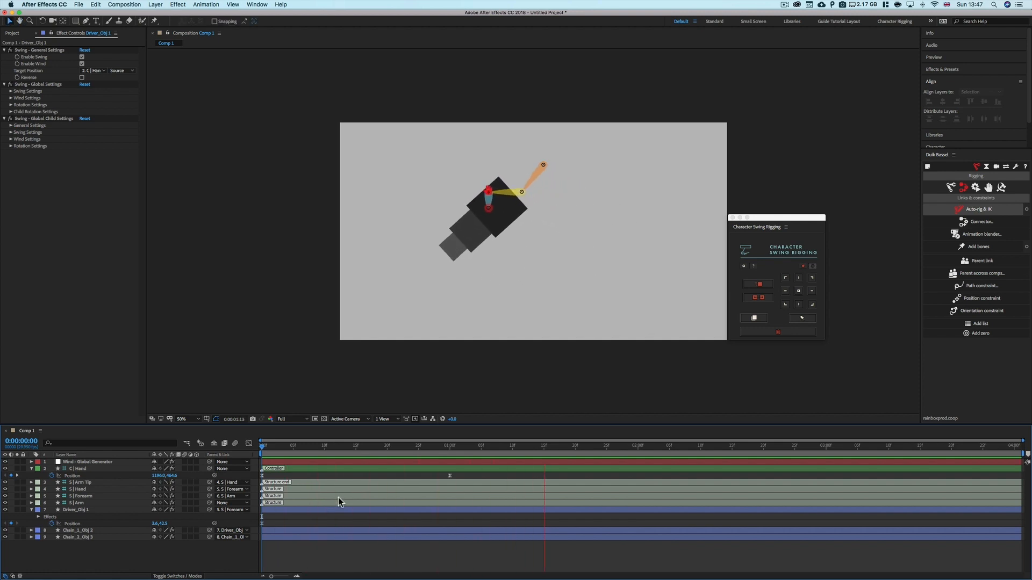
drag(312, 449, 254, 463)
key(space)
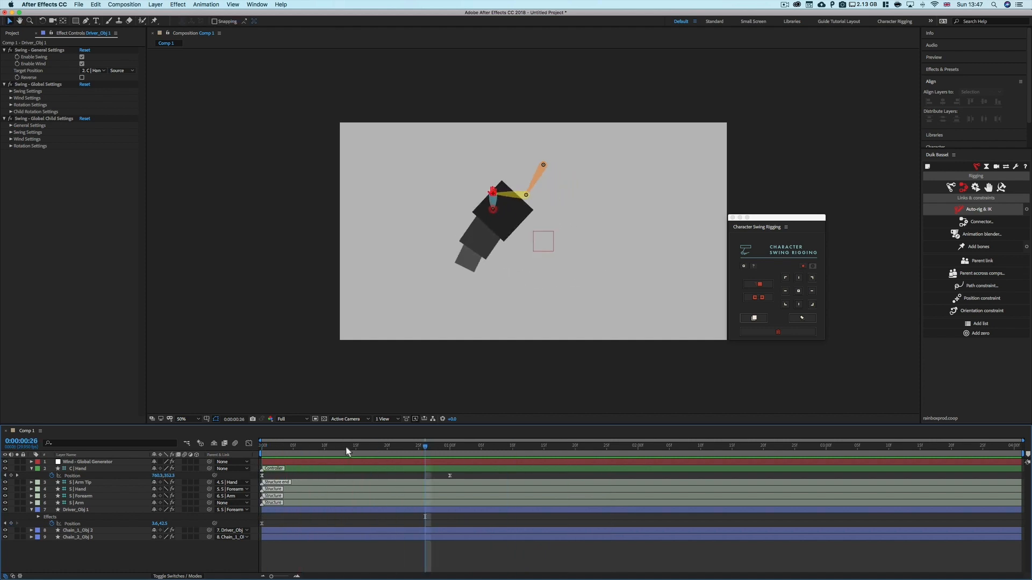
mouse_move(255, 454)
mouse_down()
mouse_move(460, 456)
mouse_move(236, 464)
mouse_up()
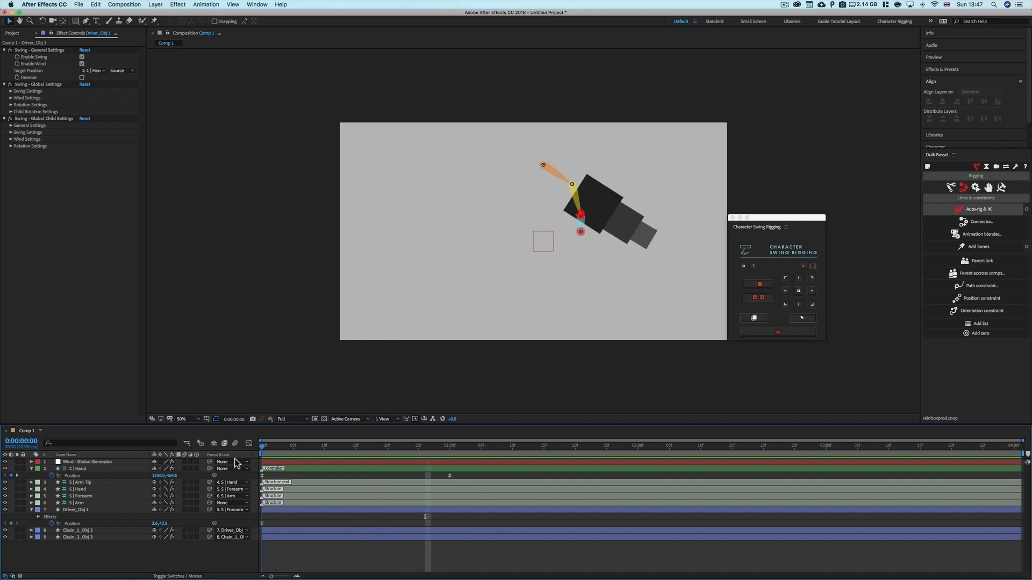
key(space)
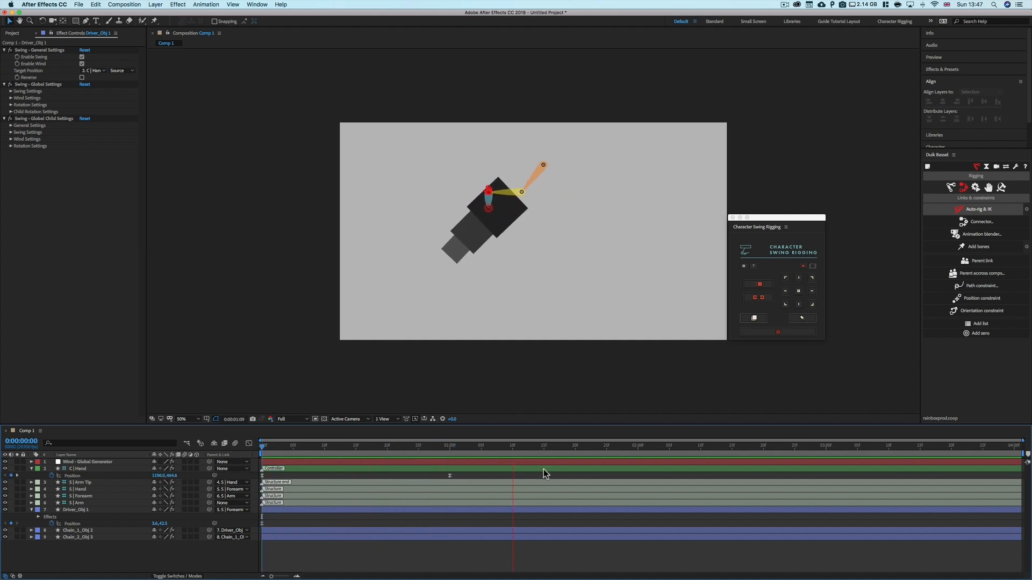
drag(486, 445, 263, 471)
key(space)
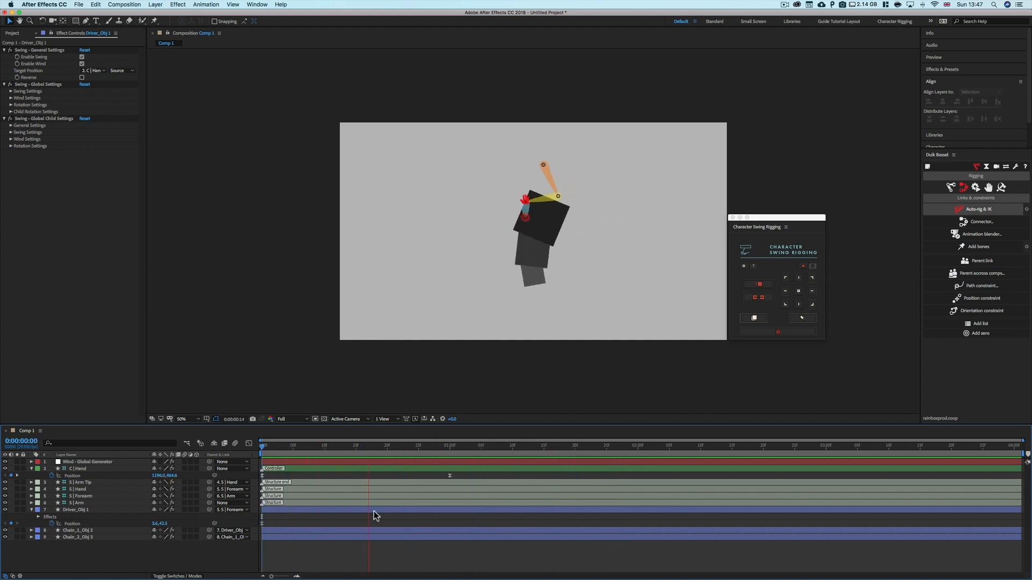
key(space)
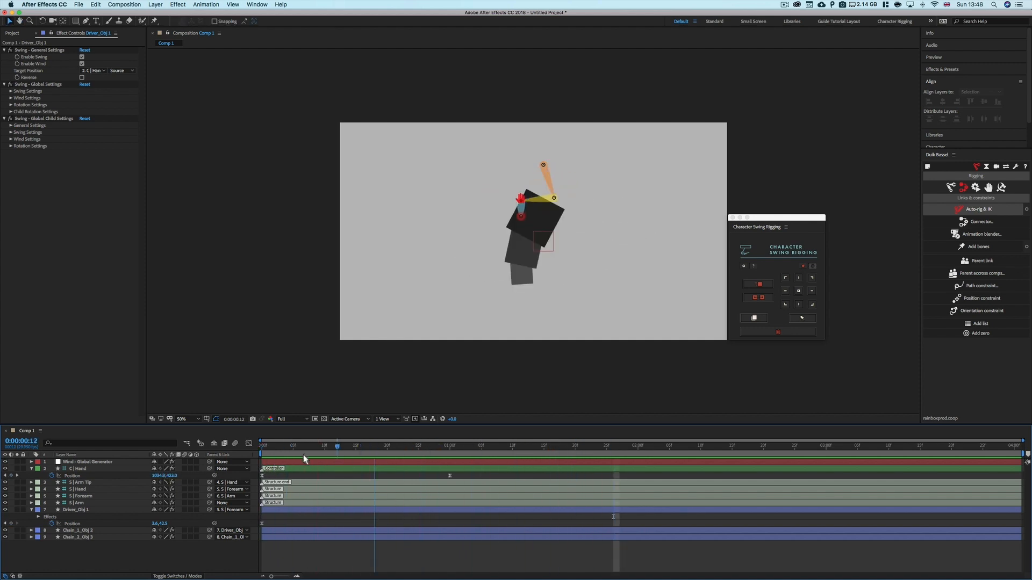
drag(303, 456, 258, 463)
key(space)
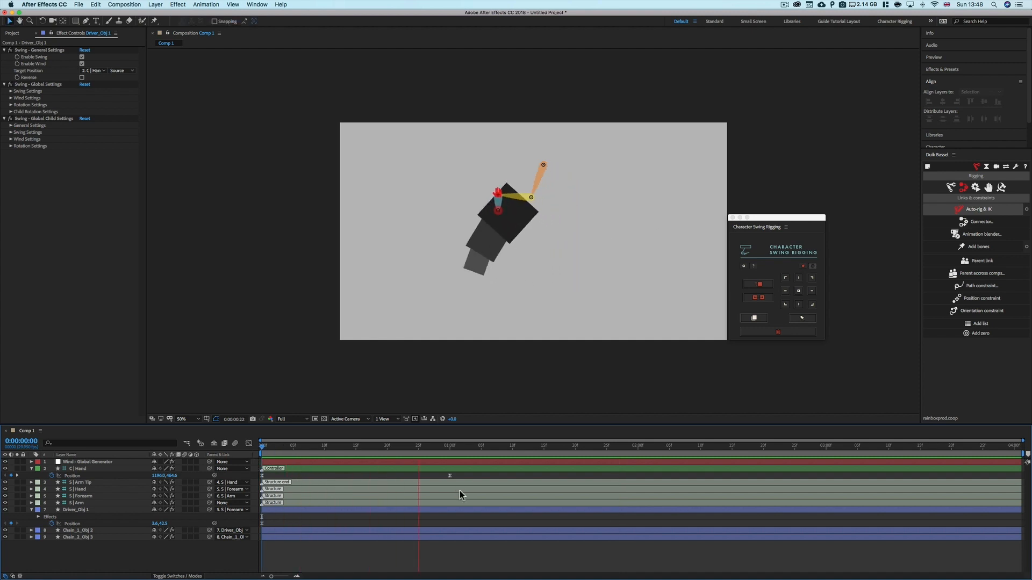
key(space)
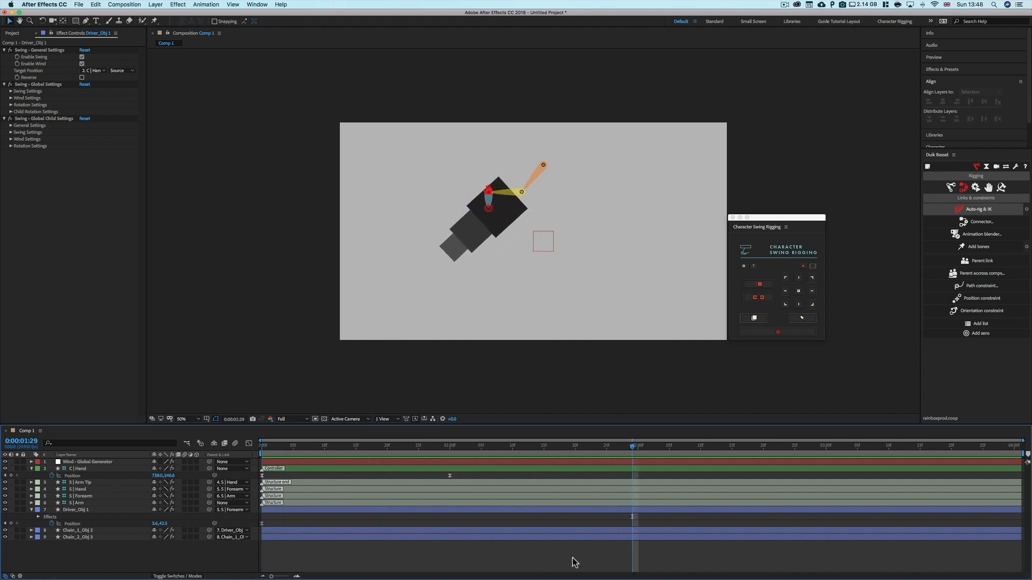